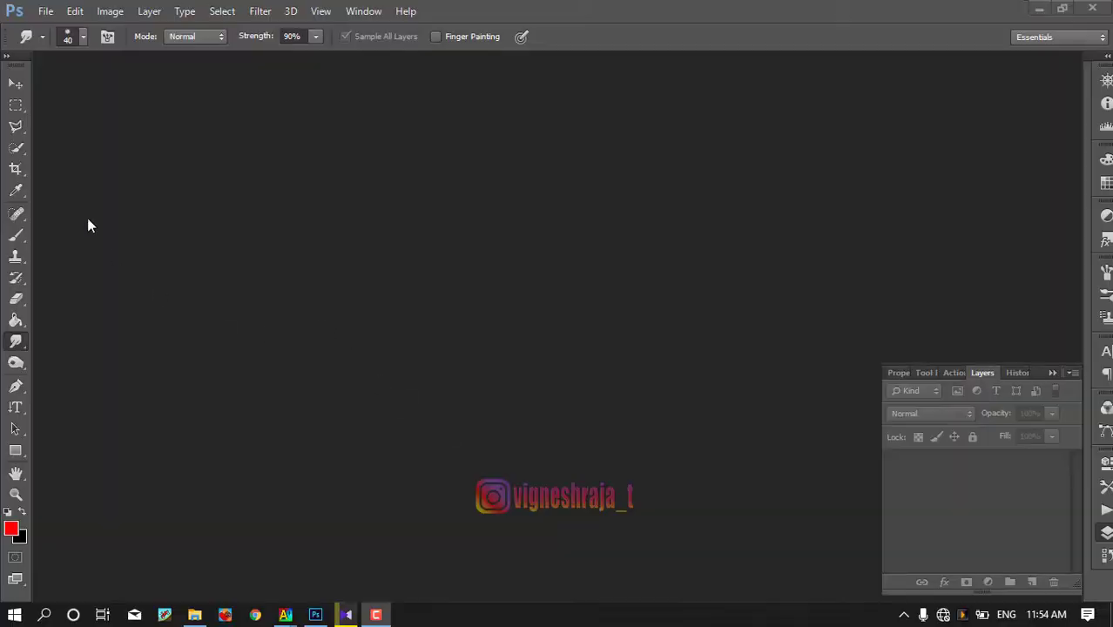
- Open the photo 1502733.jpg and dock its window as a tabbed document
click(45, 11)
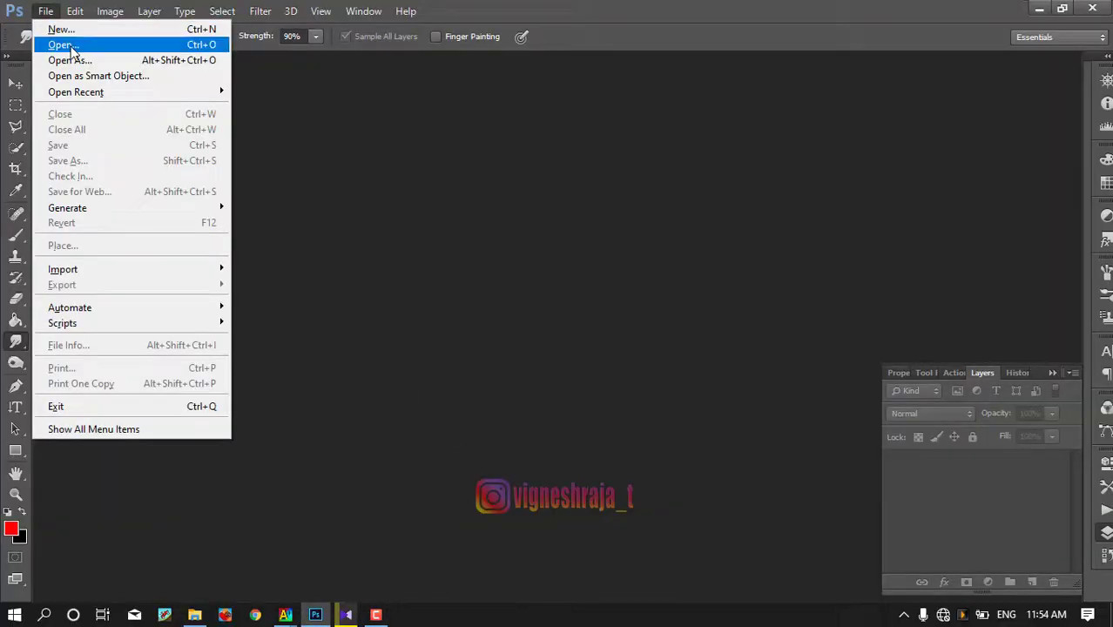
click(73, 50)
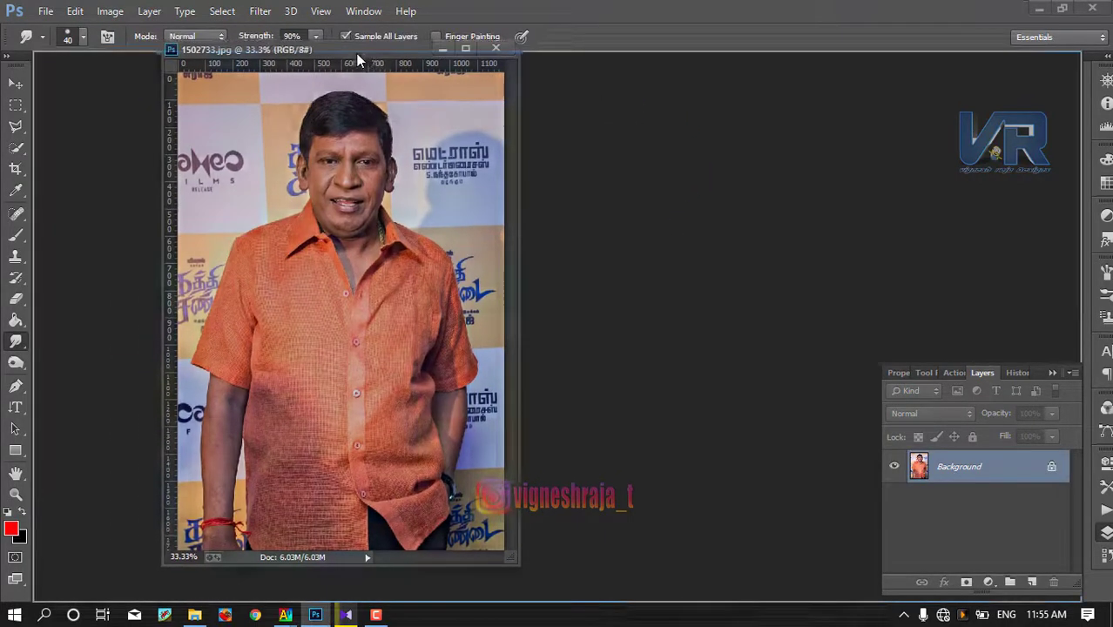
drag(251, 60, 352, 52)
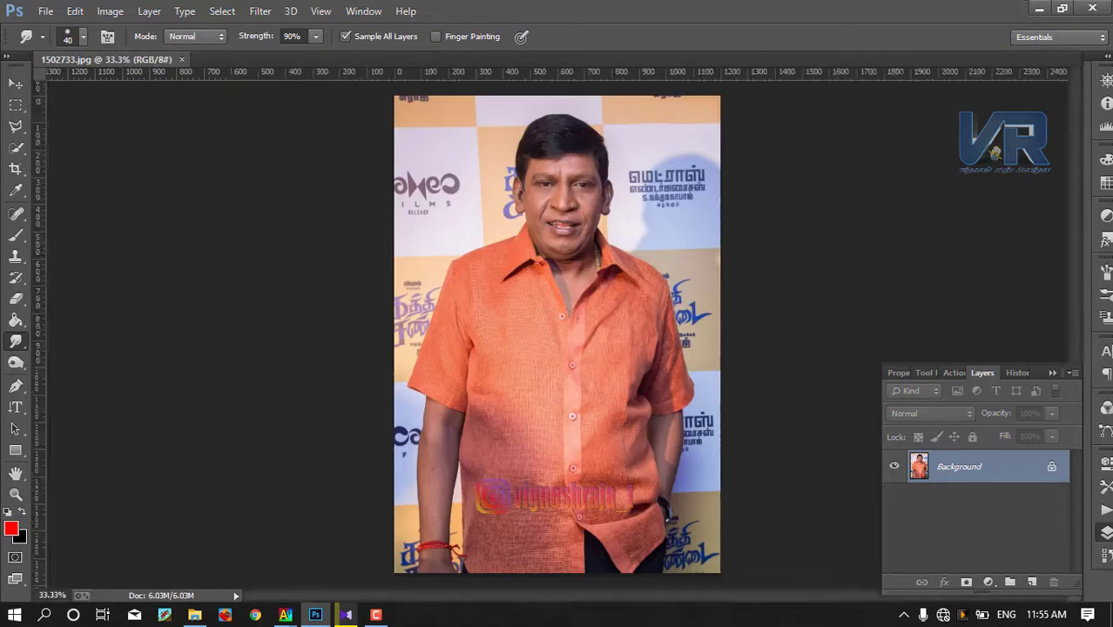
- Resample the photo to 300 pixels/inch in Image Size
click(107, 10)
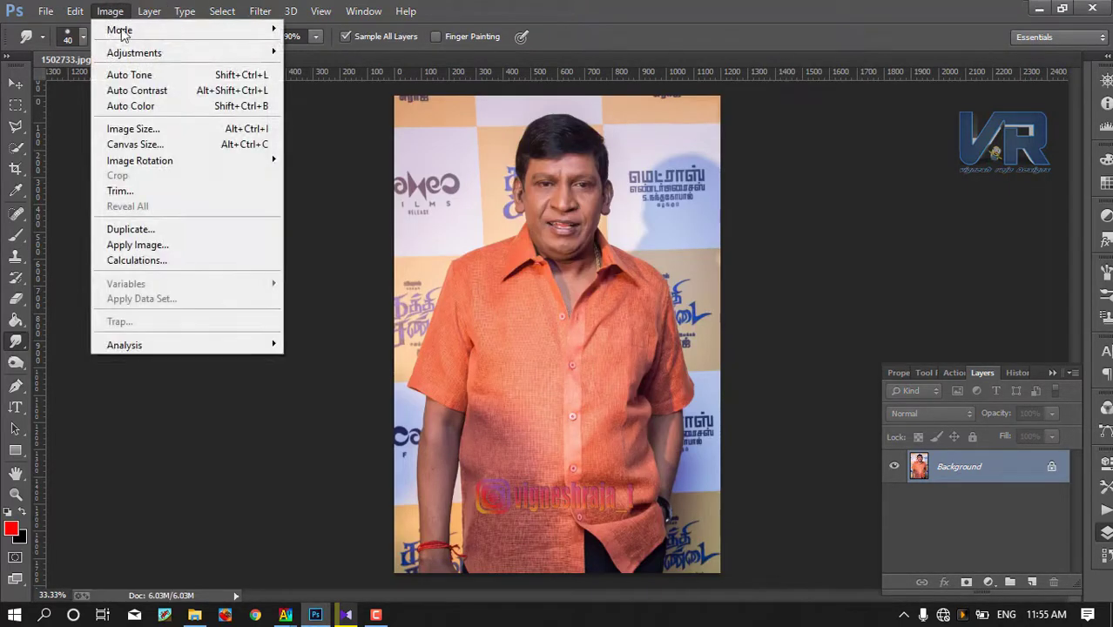
click(173, 129)
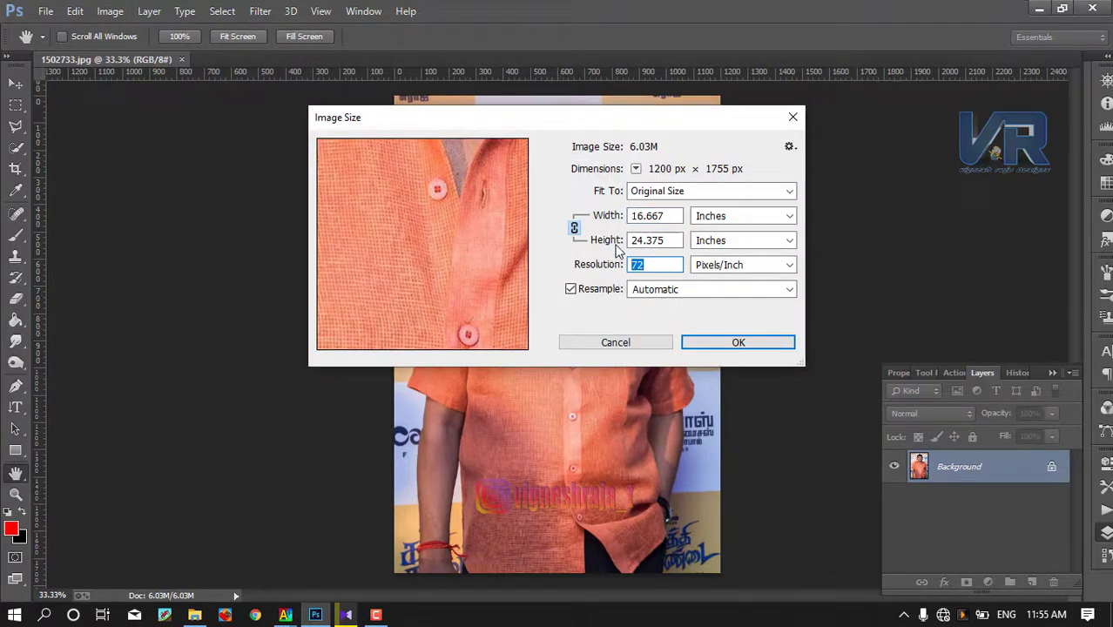
text(30)
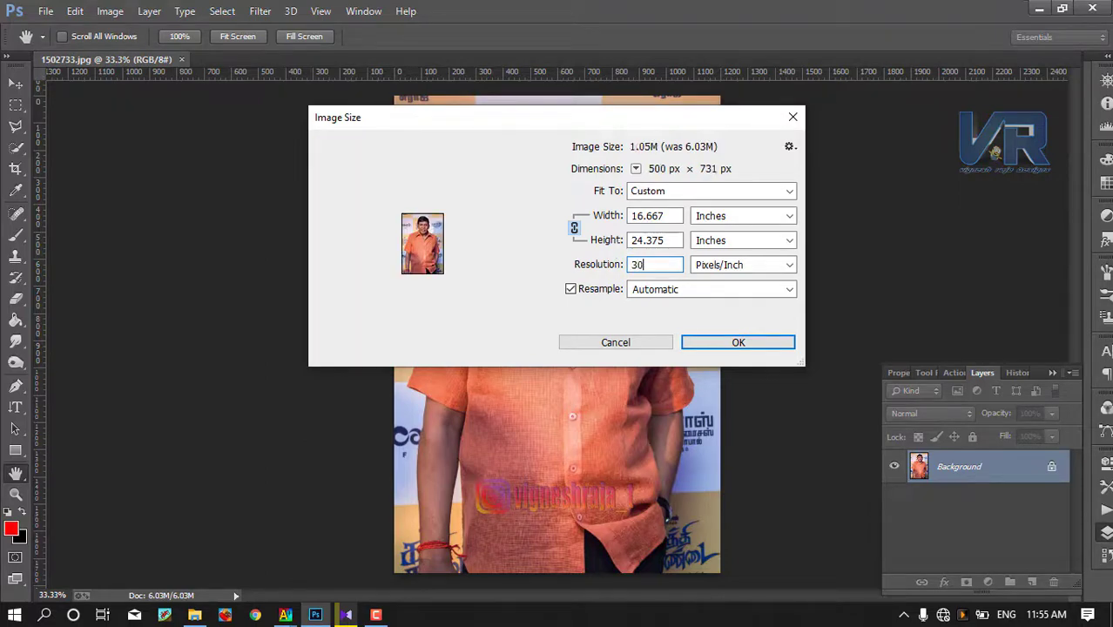
text(0)
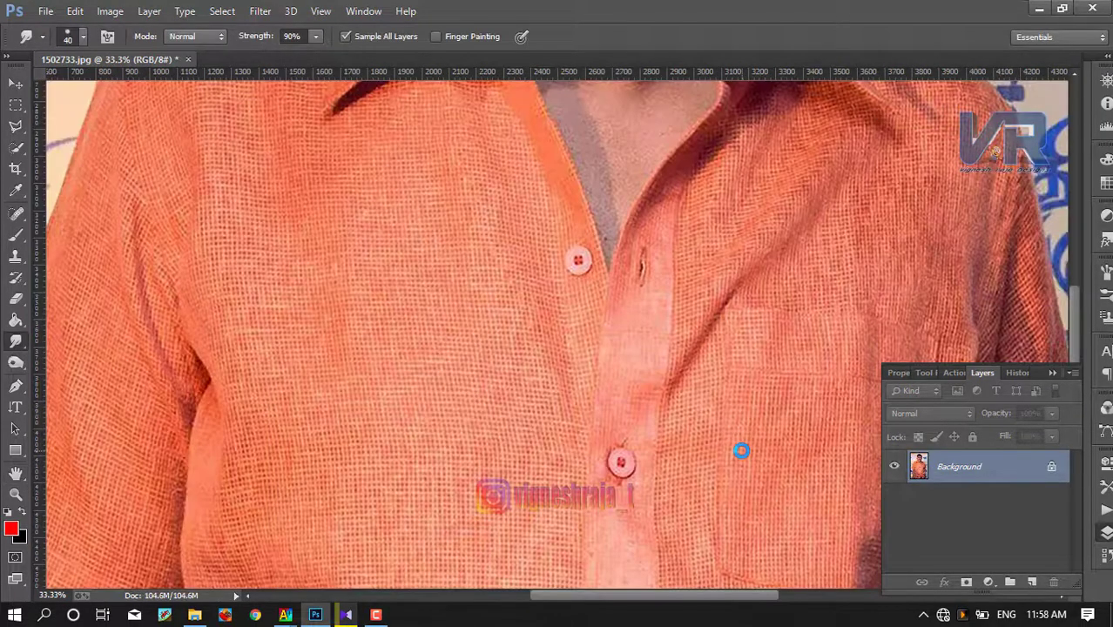
text(v)
- Zoom out and set the Quick Selection tool's brush size to 310
scroll(262, 279, down, 3)
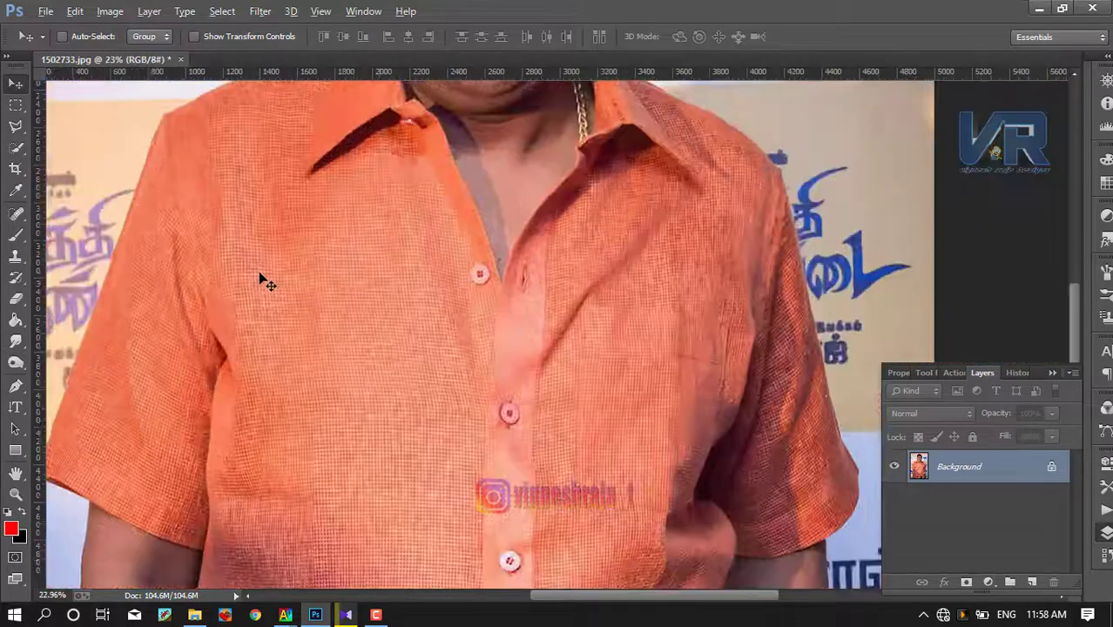
scroll(261, 279, down, 3)
scroll(270, 253, down, 3)
scroll(287, 245, left, 3)
scroll(349, 253, up, 3)
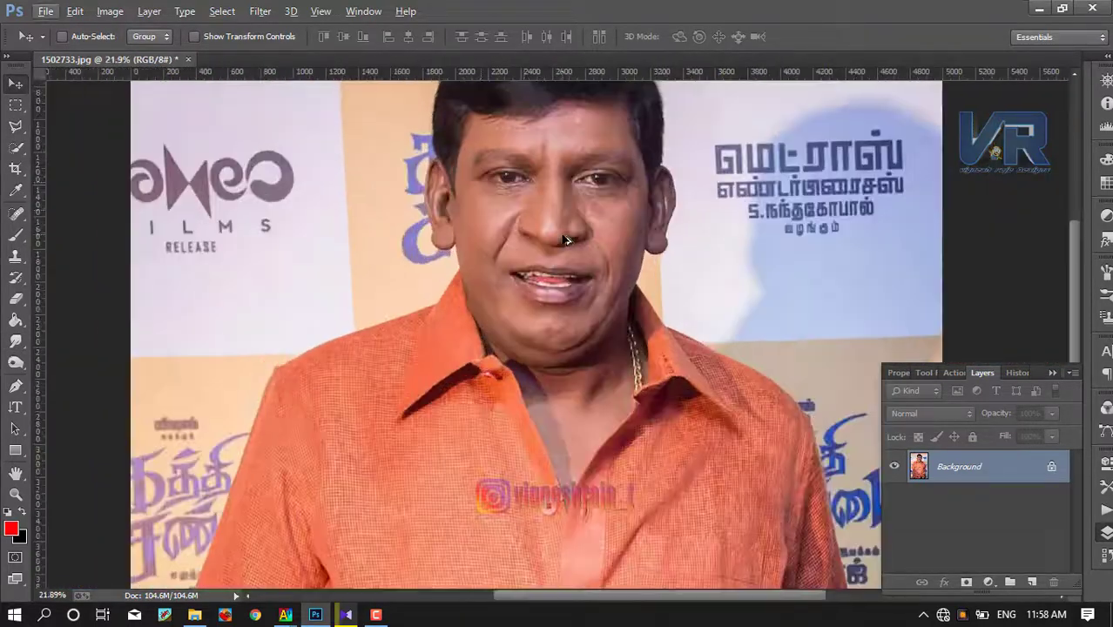
scroll(383, 256, down, 2)
scroll(406, 258, down, 1)
click(16, 148)
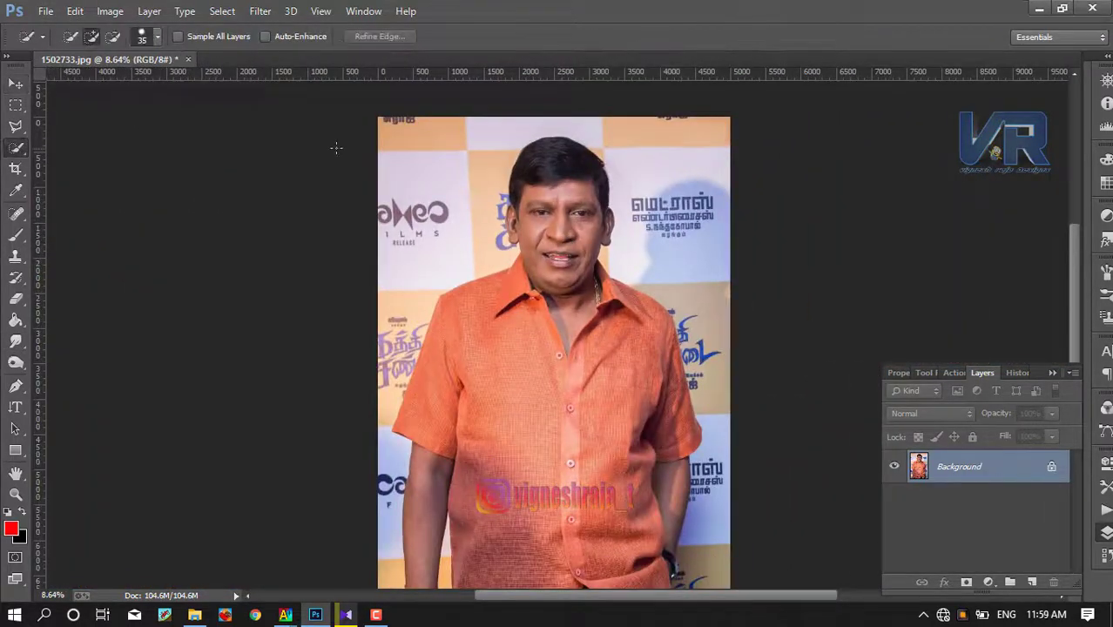
right_click(453, 156)
click(153, 52)
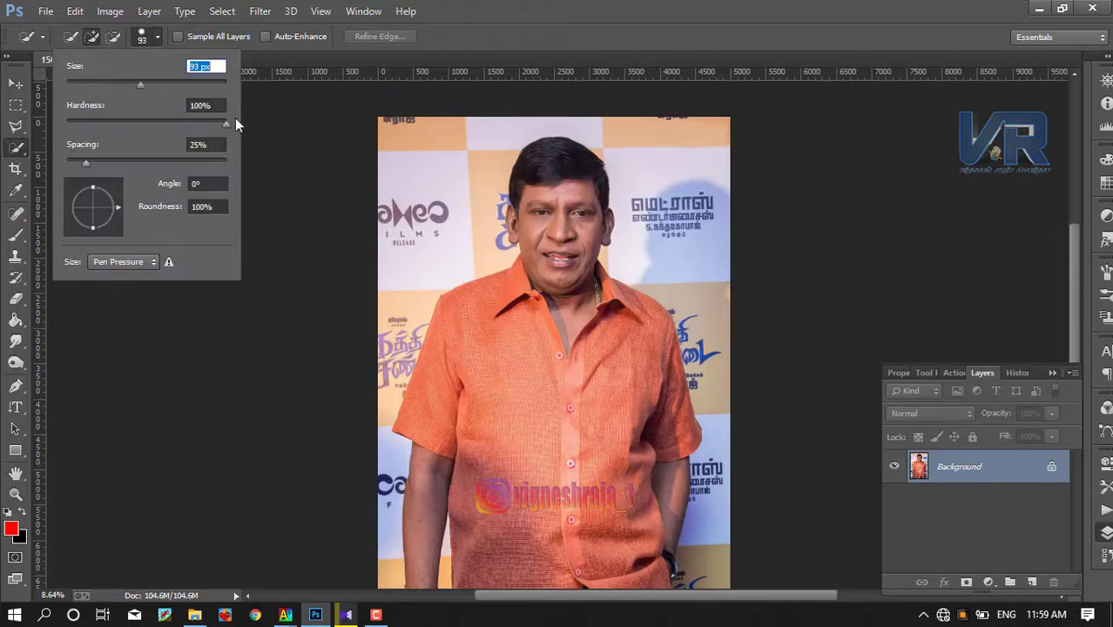
click(538, 185)
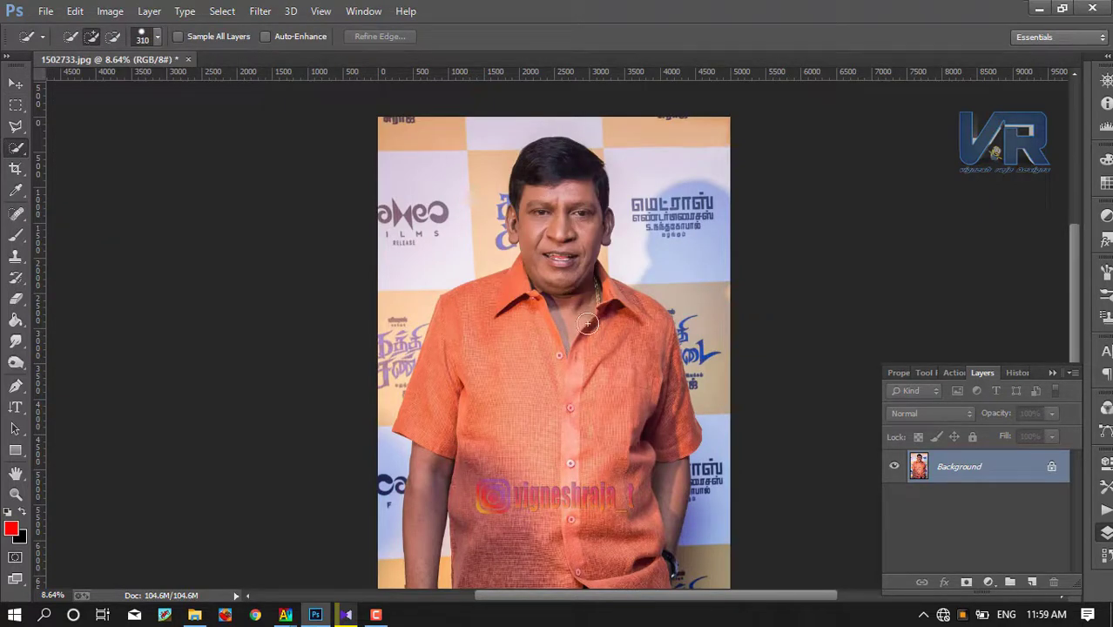
- Paint a selection over the man's head and shirt down to the waist
scroll(588, 324, down, 1)
mouse_move(588, 298)
mouse_down()
mouse_move(668, 369)
mouse_move(441, 443)
mouse_move(446, 311)
mouse_move(544, 291)
mouse_up()
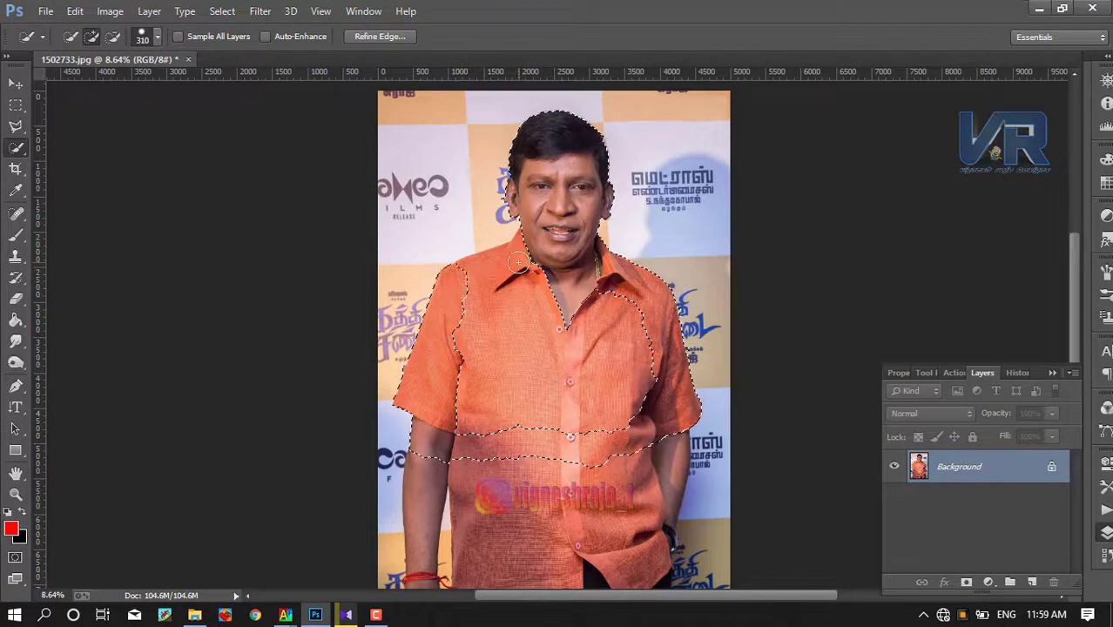
drag(596, 419, 612, 316)
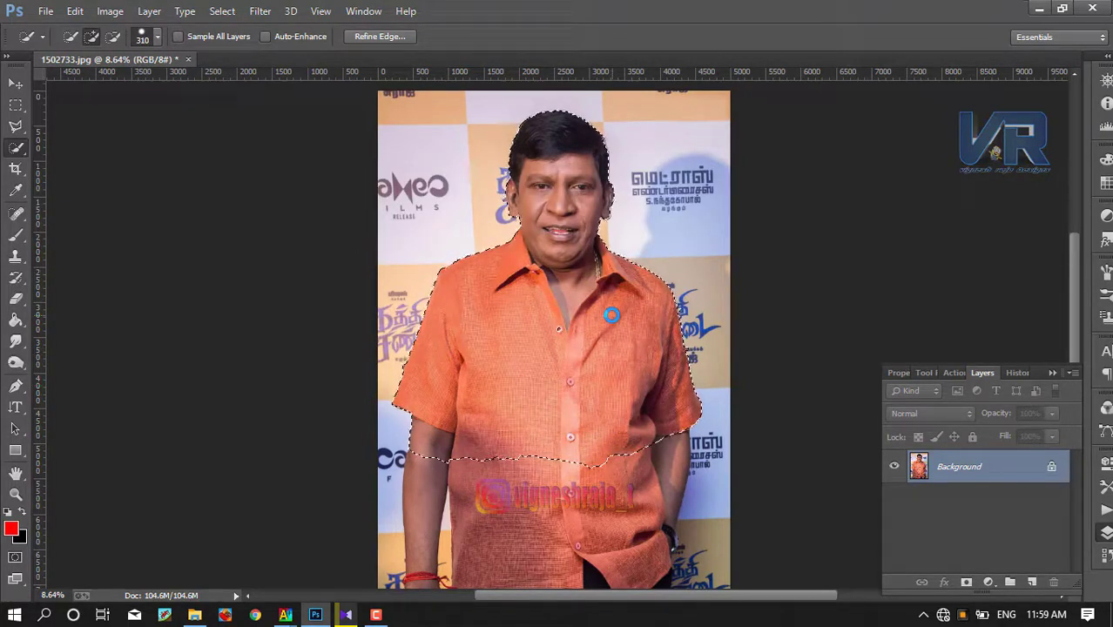
click(379, 36)
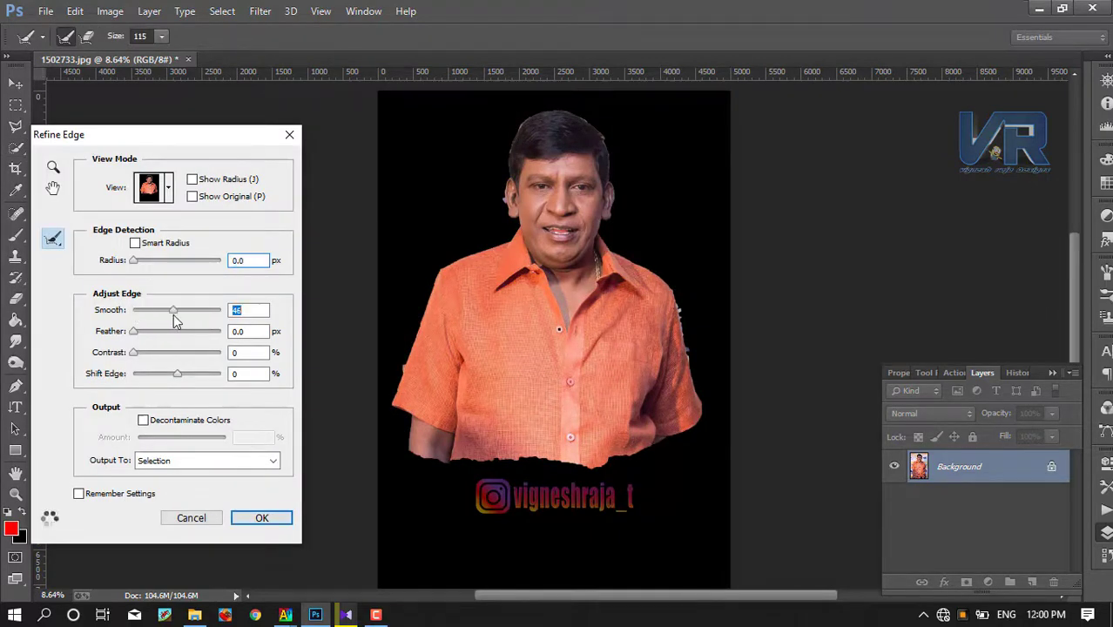
- Refine the selection edge with Smooth 46, Feather 1.6 px and Contrast 14%
drag(134, 331, 140, 333)
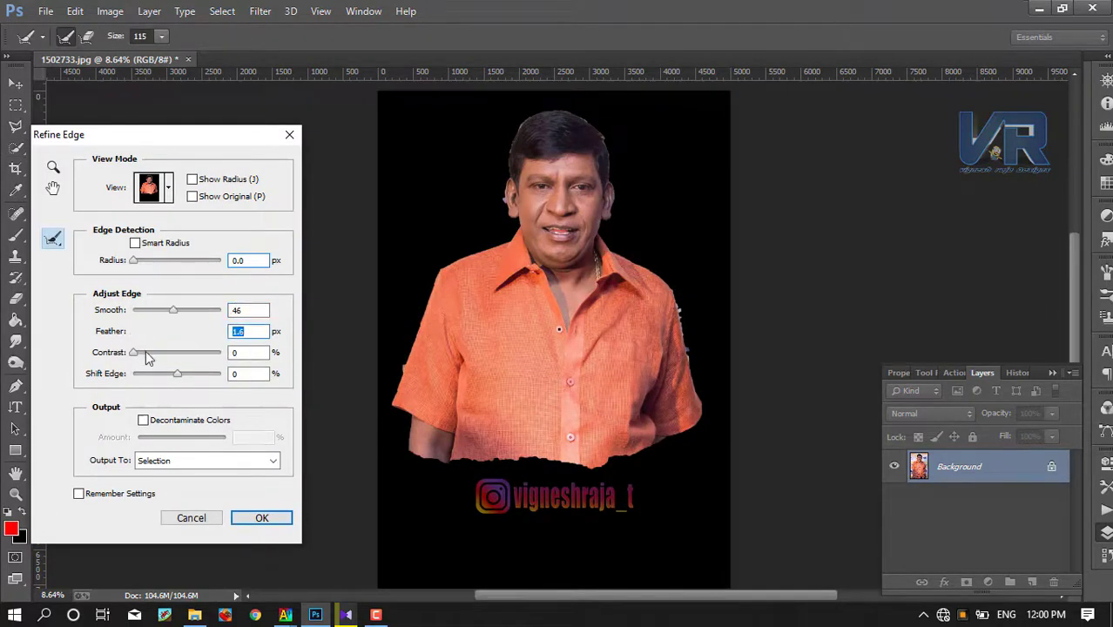
click(145, 352)
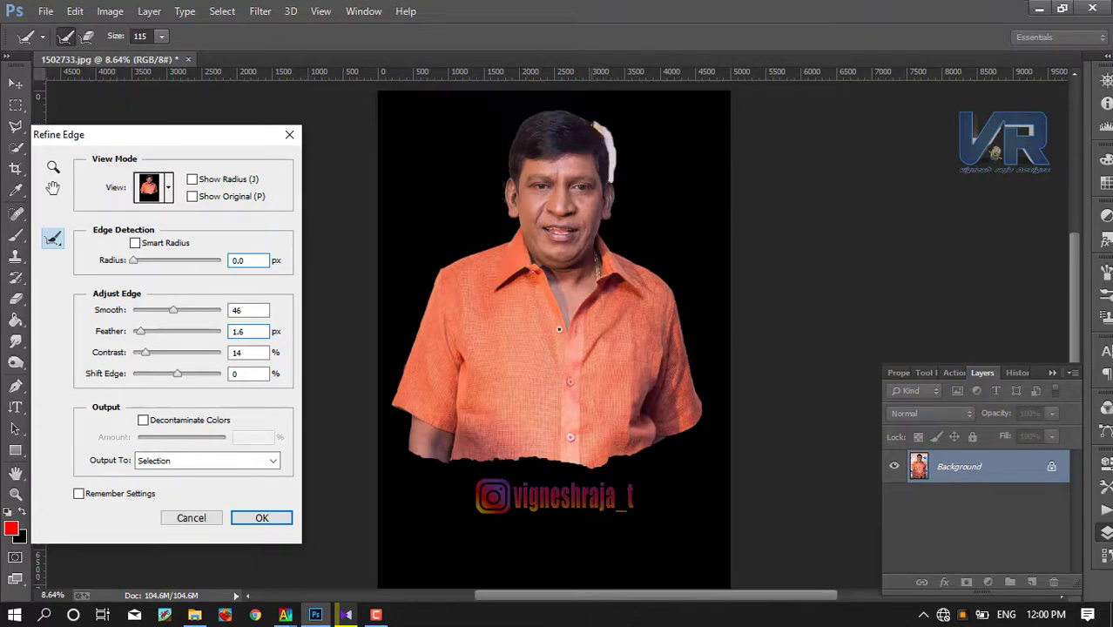
click(264, 519)
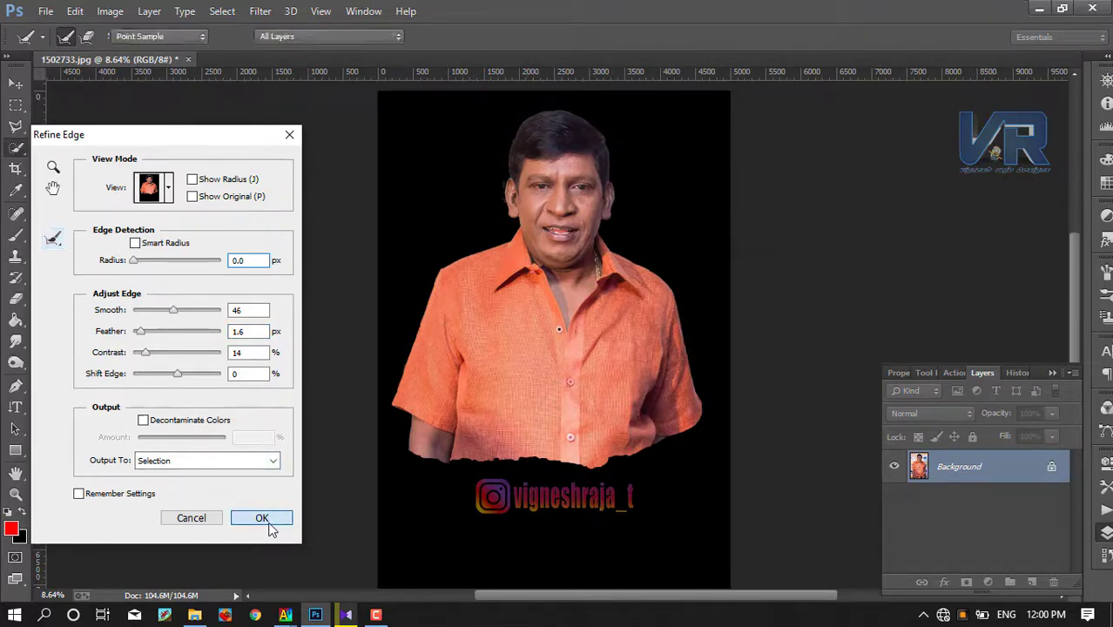
- Create a named white 8 × 6 inch document at 300 pixels/inch
right_click(498, 327)
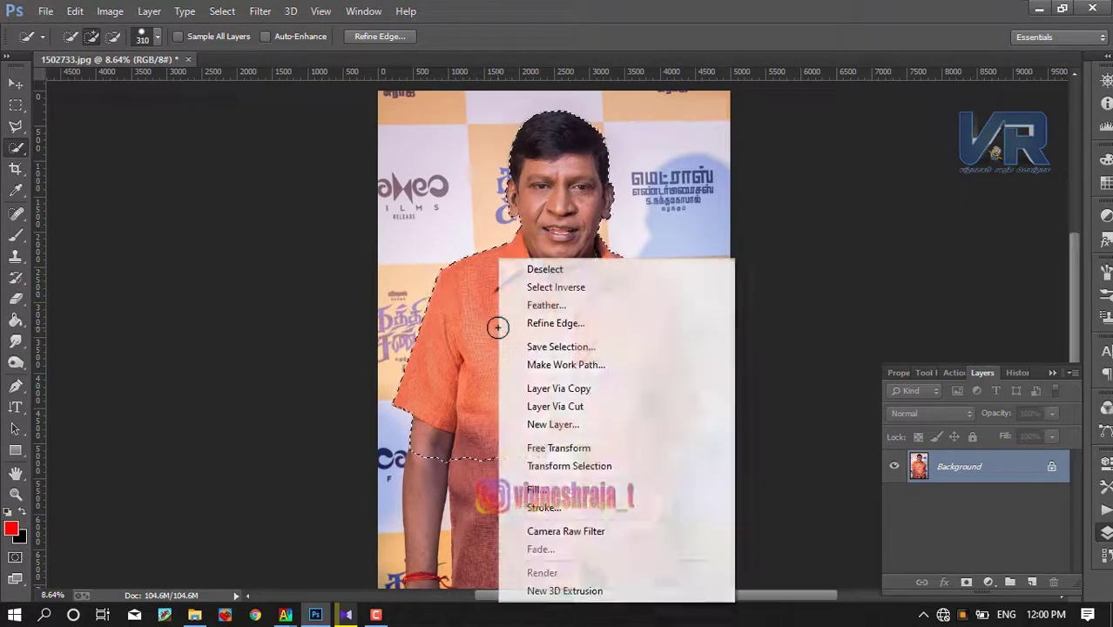
key(Escape)
click(35, 11)
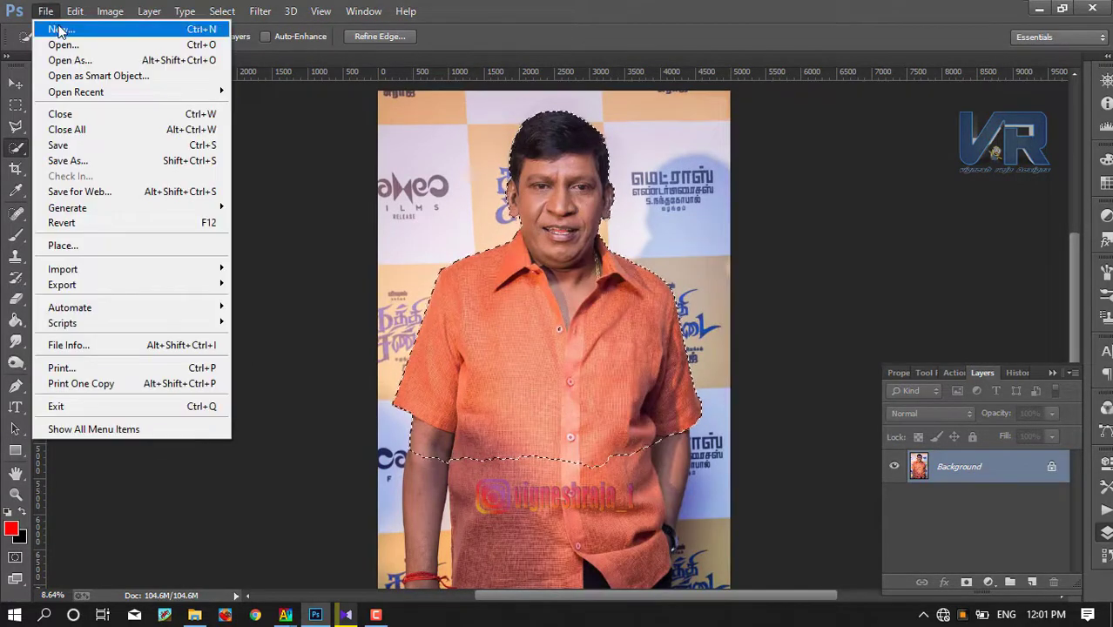
key(Escape)
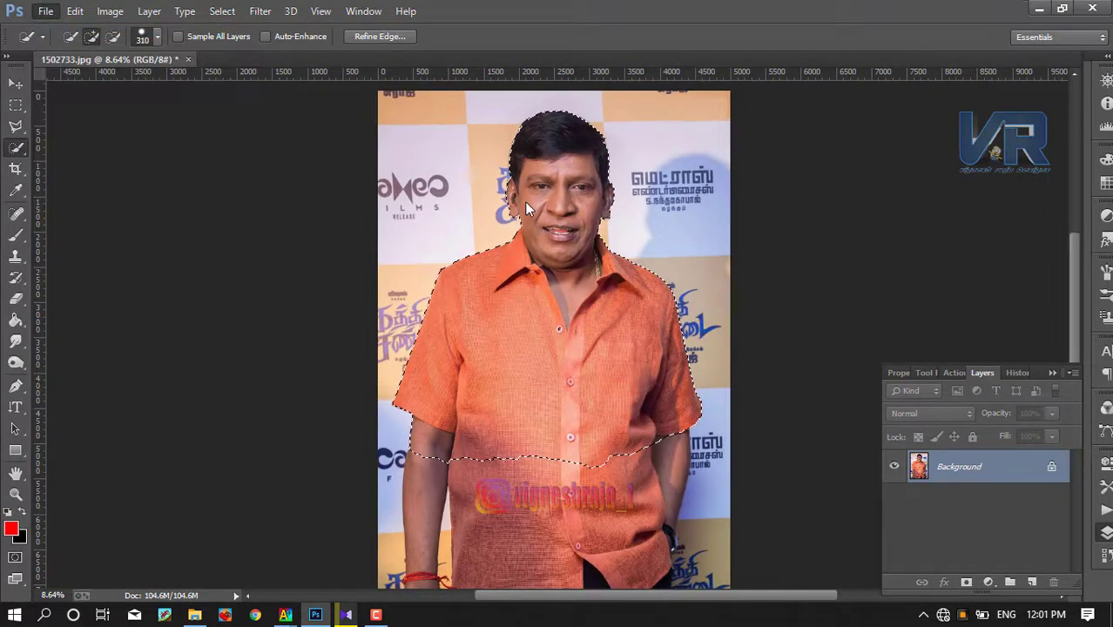
key(ctrl+n)
double_click(415, 238)
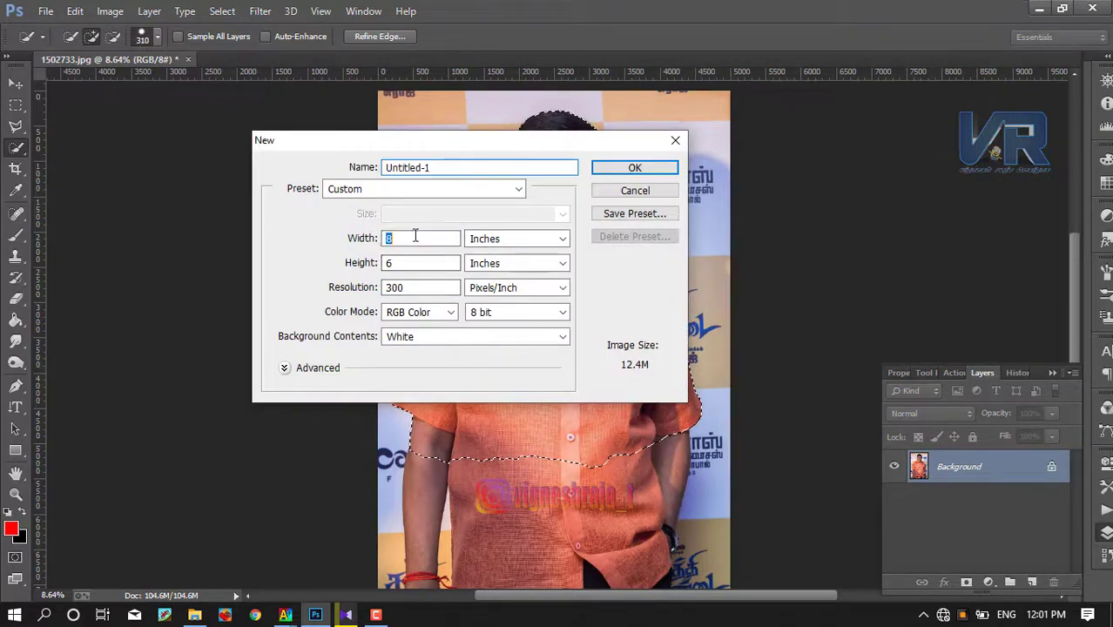
double_click(390, 261)
double_click(440, 288)
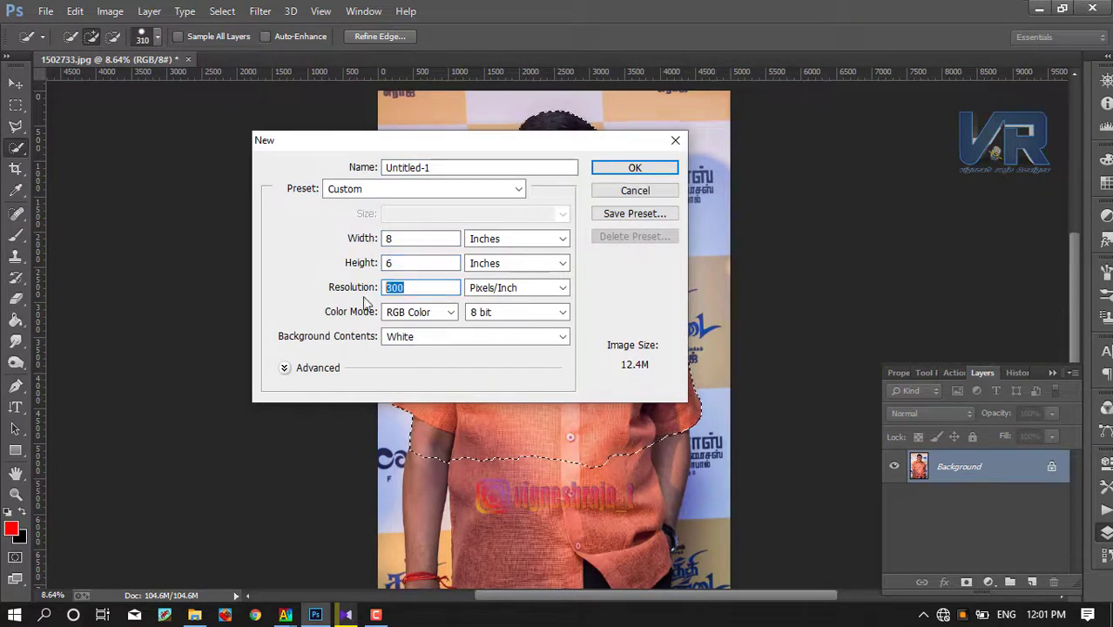
double_click(440, 168)
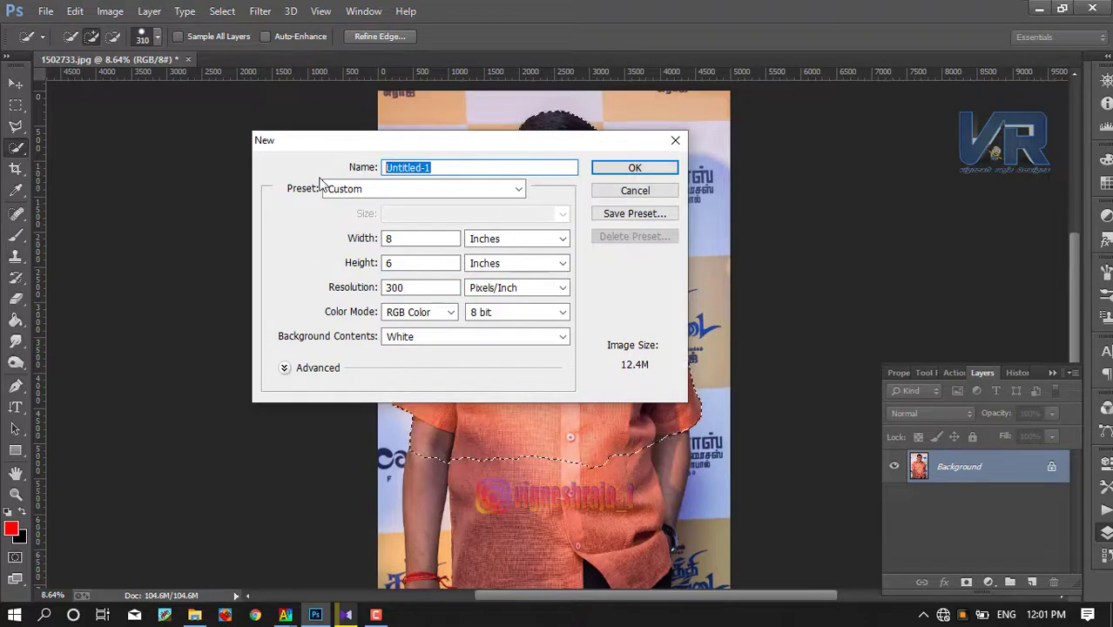
text(Vadivelu)
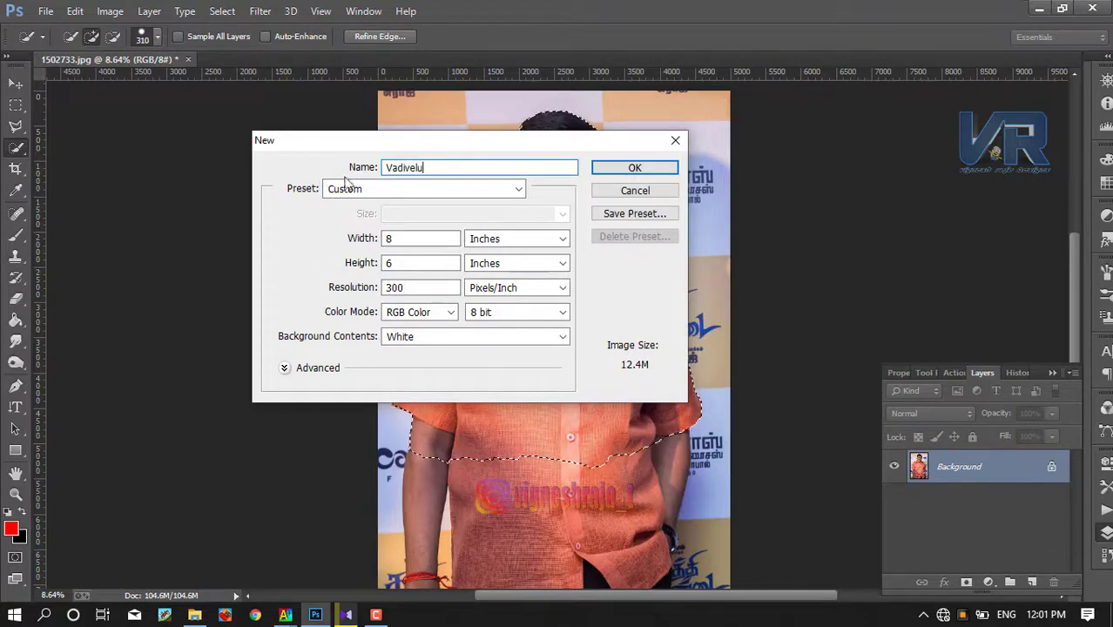
click(648, 167)
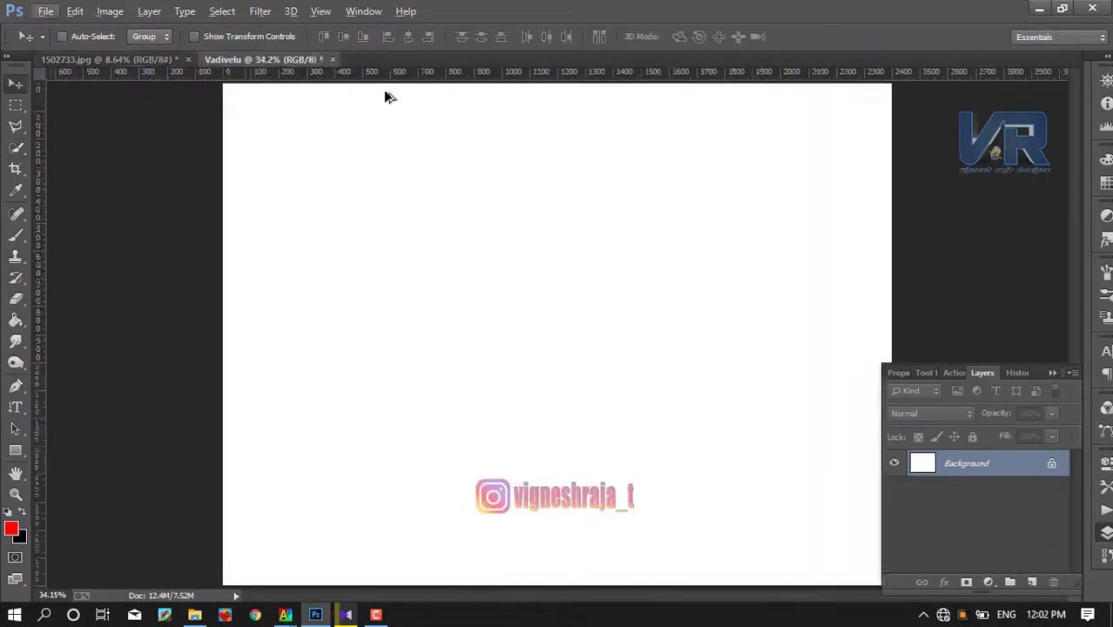
- Rotate the blank canvas 90° counter-clockwise into portrait orientation
key(ctrl+minus)
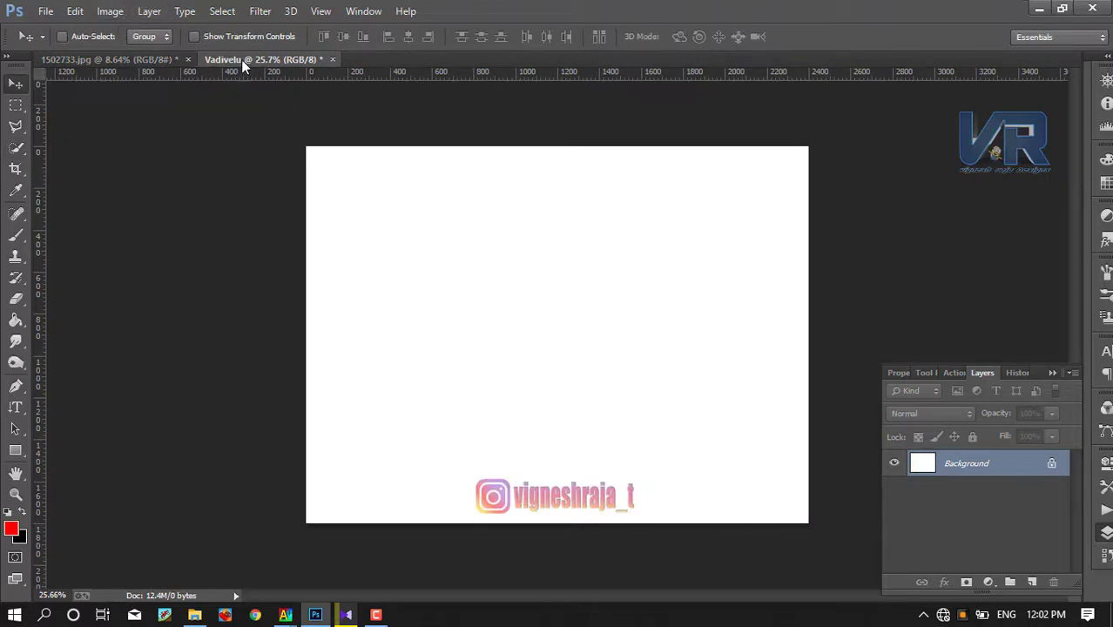
drag(241, 60, 388, 217)
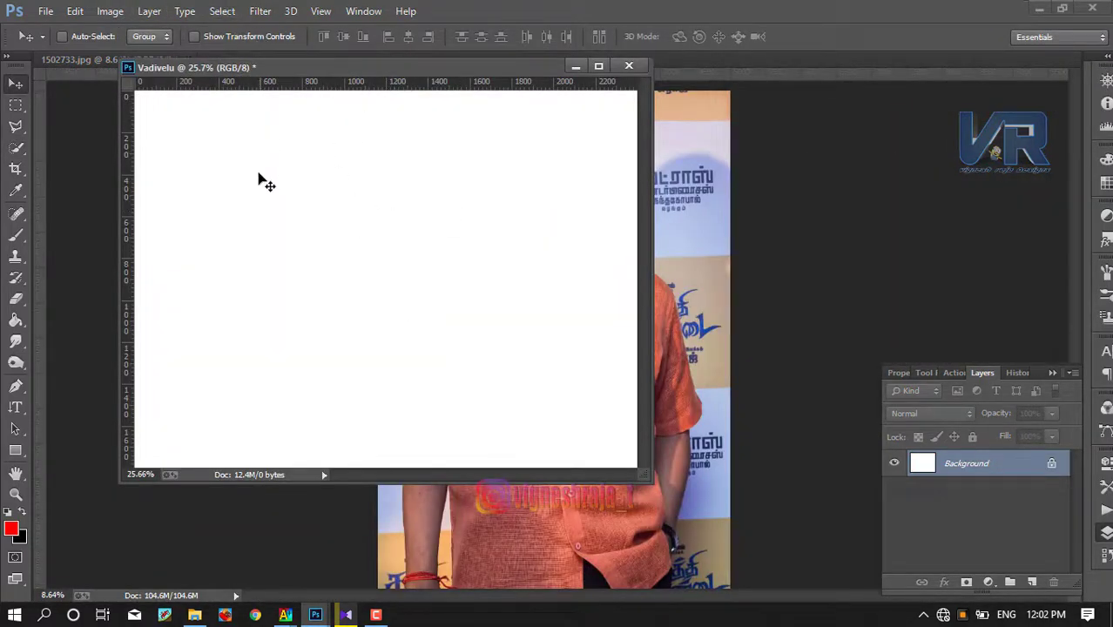
click(109, 11)
click(75, 10)
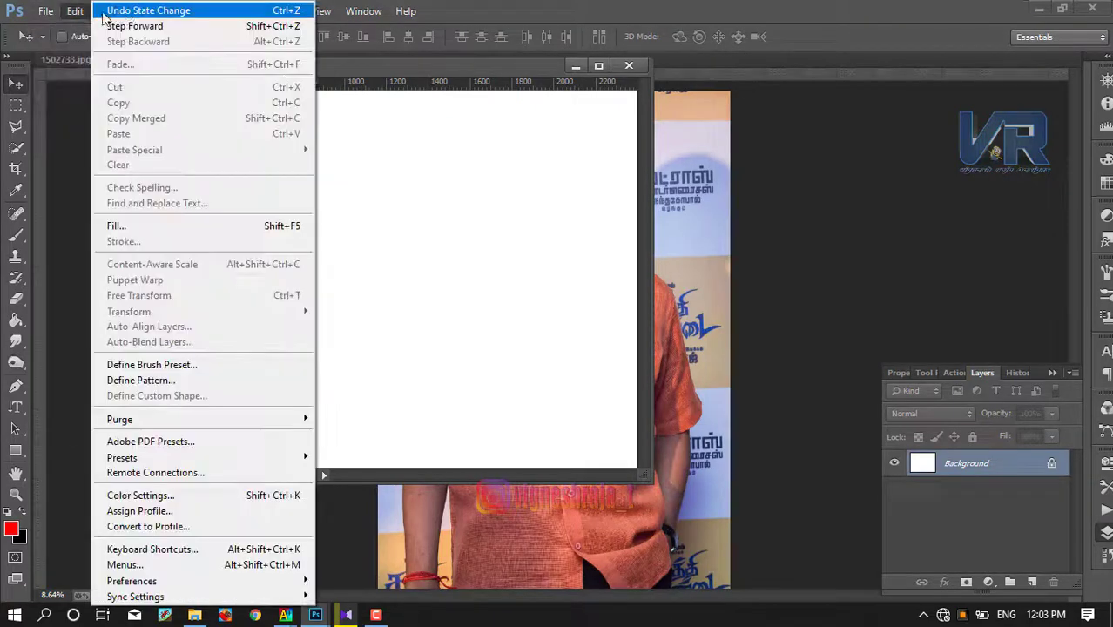
click(110, 10)
mouse_move(139, 160)
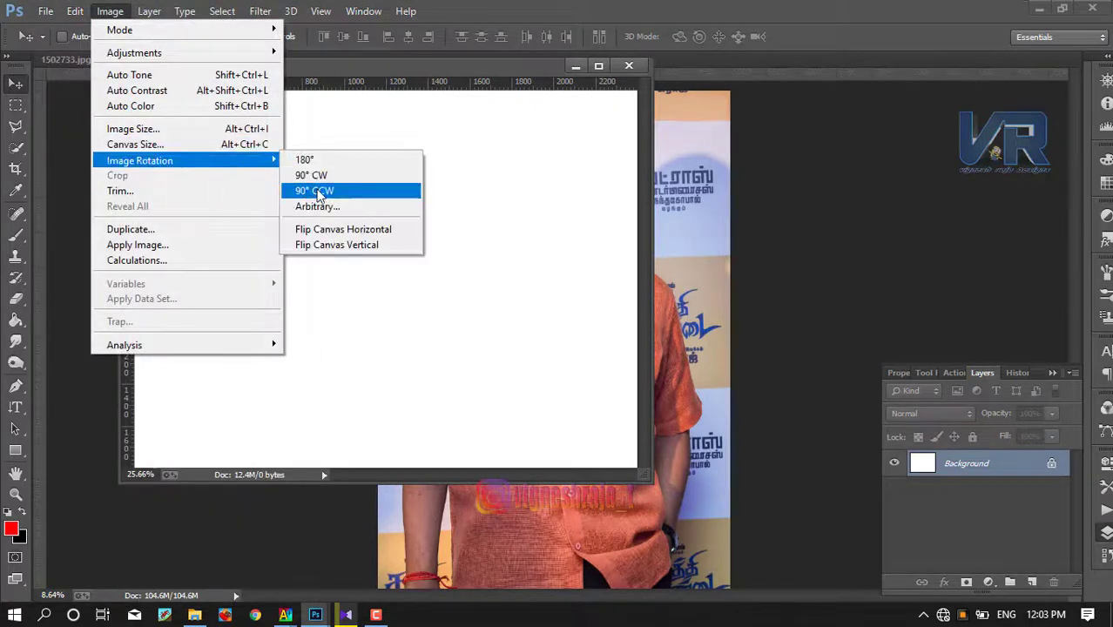
click(319, 191)
- Drag the cut-out into the white document as Layer 1, dock it, and lower it to show the face
click(639, 267)
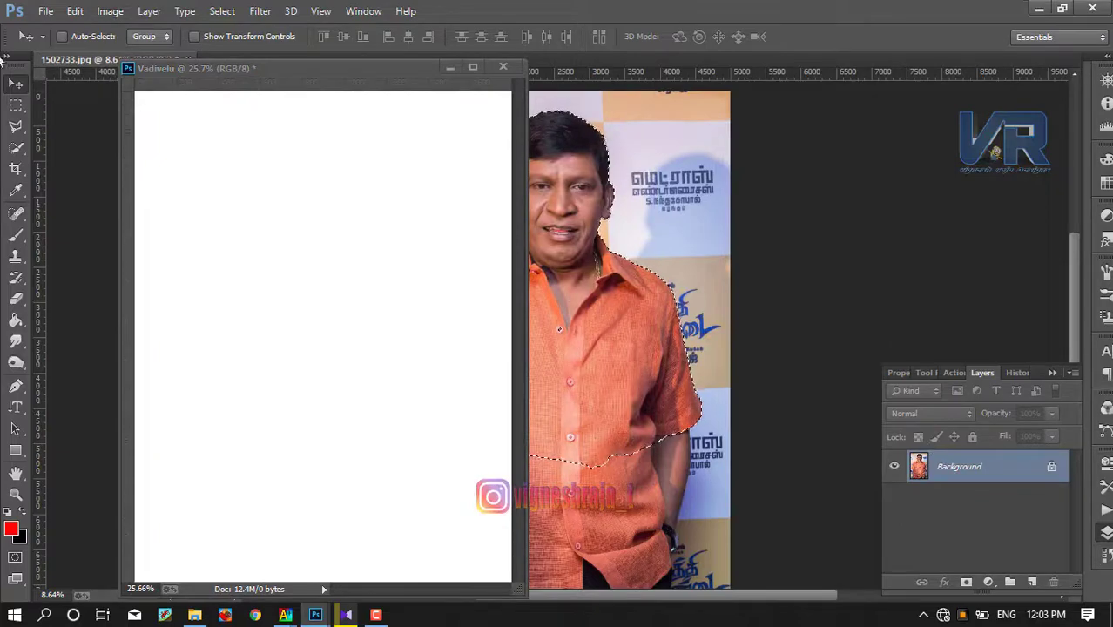
drag(589, 316, 339, 310)
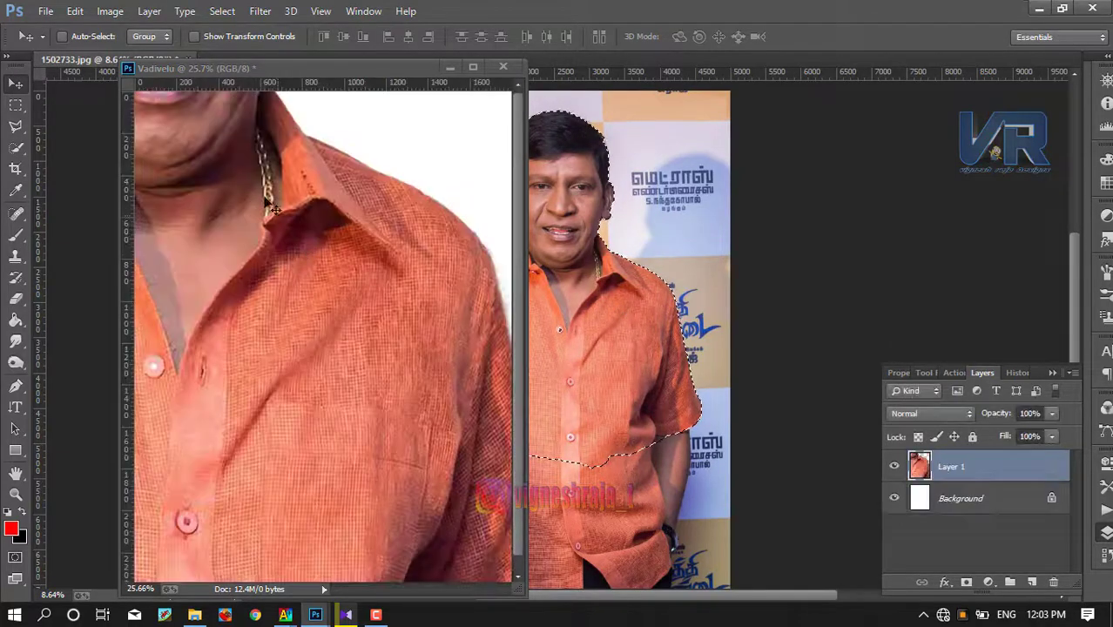
drag(292, 68, 448, 65)
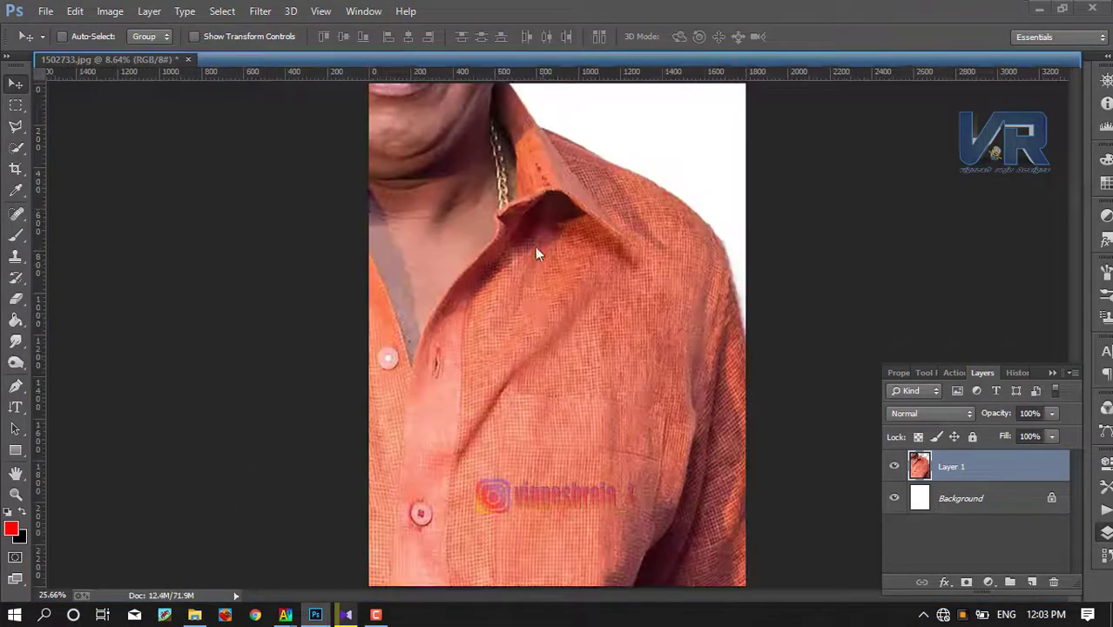
drag(536, 252, 529, 378)
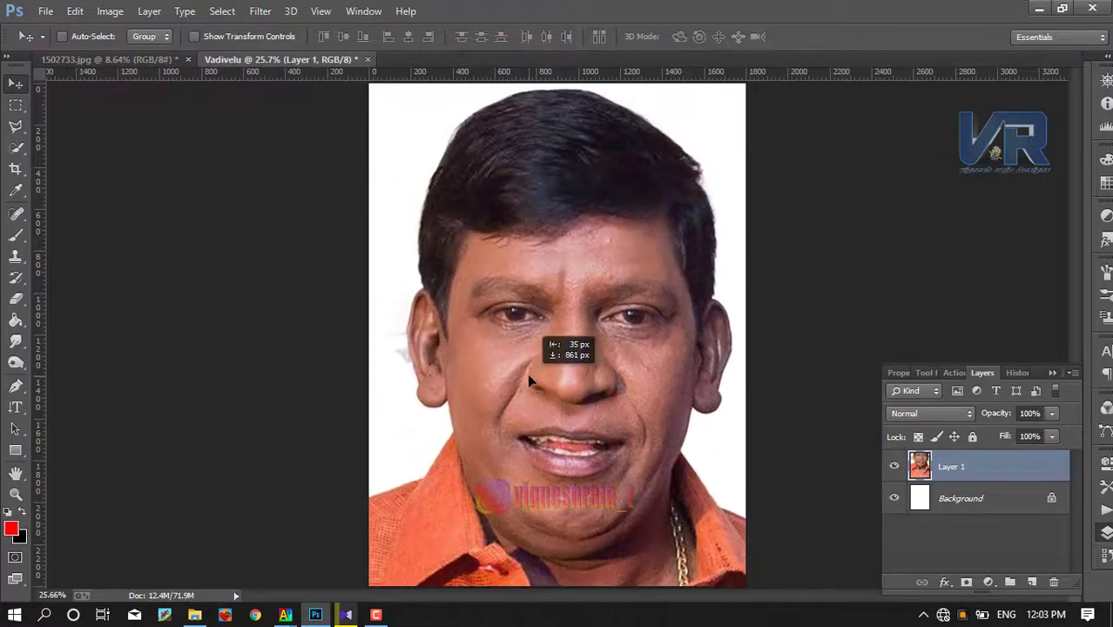
- Free-transform the cut-out down to about a third and move it onto the canvas
key(ctrl+t)
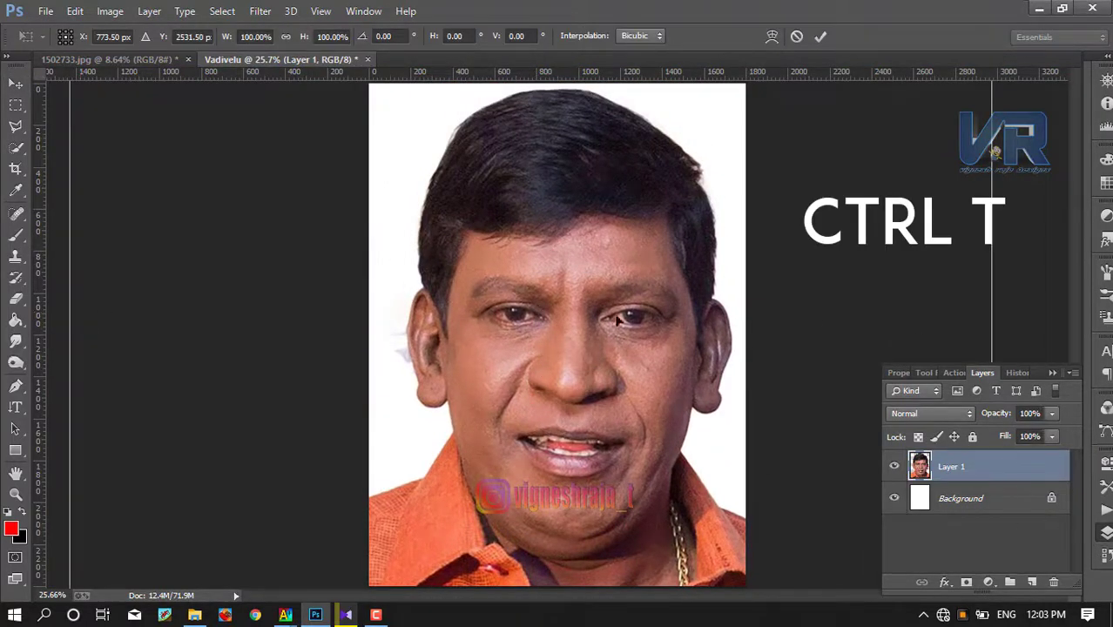
scroll(617, 321, down, 5)
scroll(655, 360, down, 2)
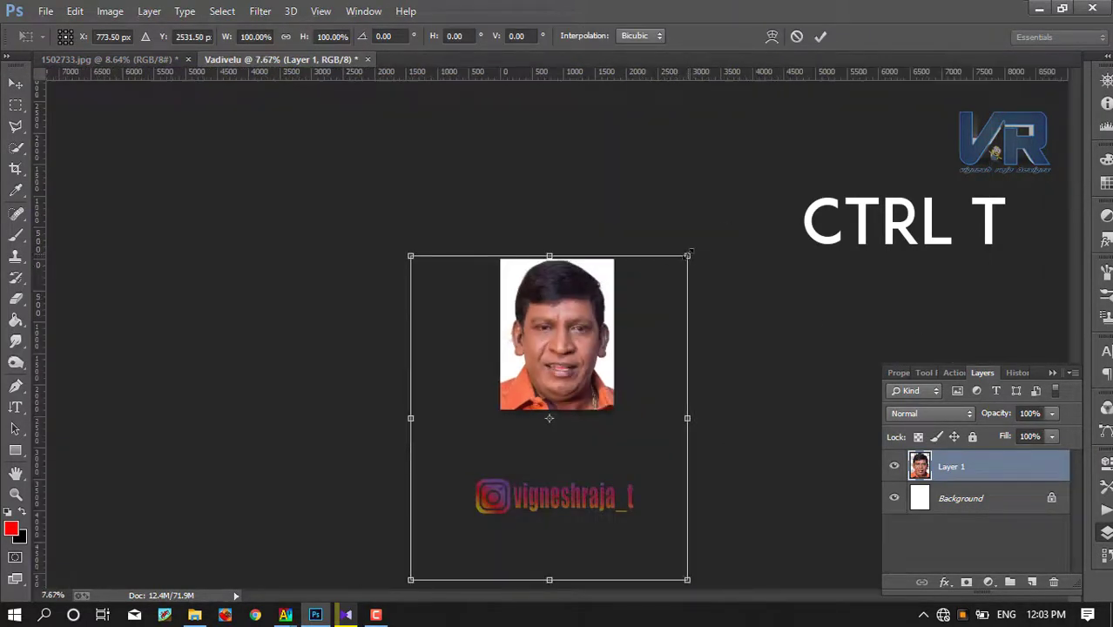
drag(688, 255, 625, 329)
drag(548, 418, 551, 422)
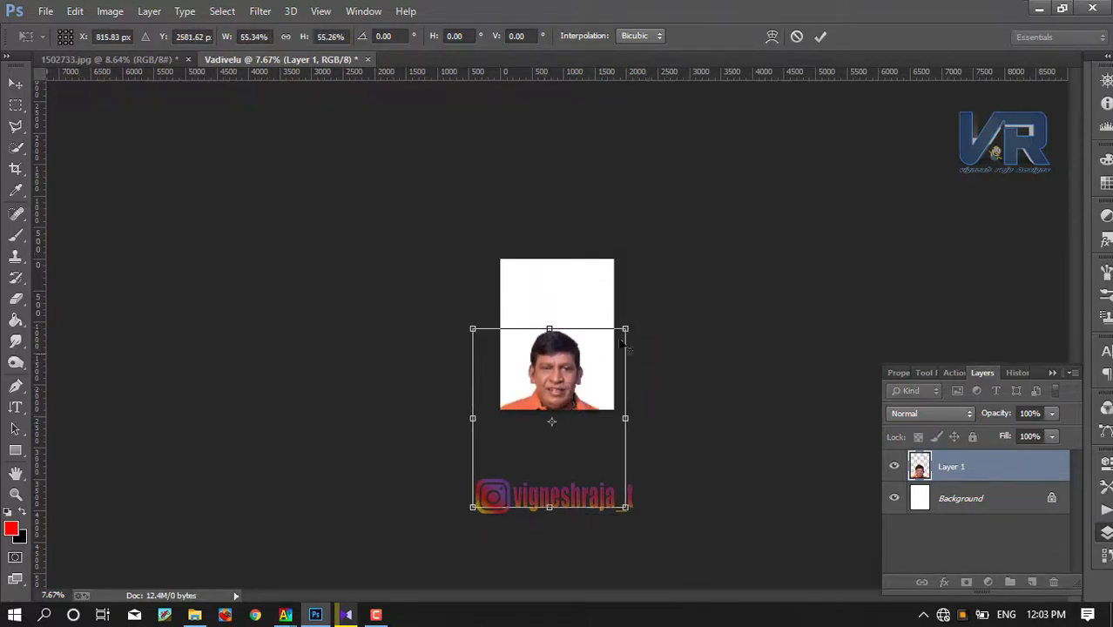
drag(625, 327, 599, 360)
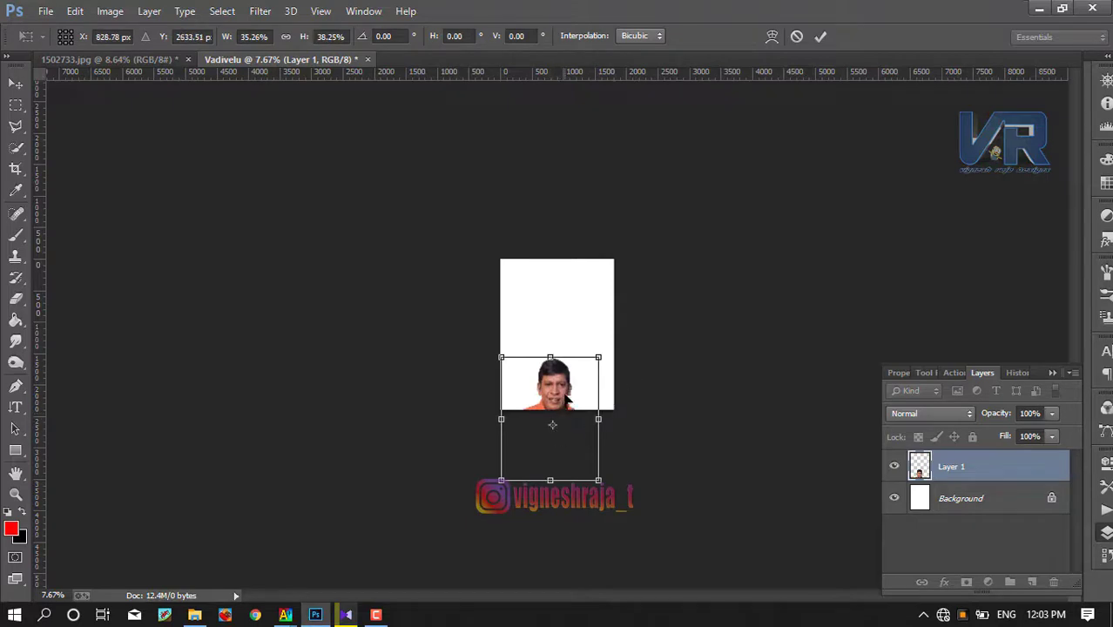
mouse_move(578, 396)
mouse_down()
mouse_move(577, 327)
mouse_move(608, 290)
mouse_up()
- Widen the cut-out slightly, shift it up and left, and commit the transform
key(ctrl+plus)
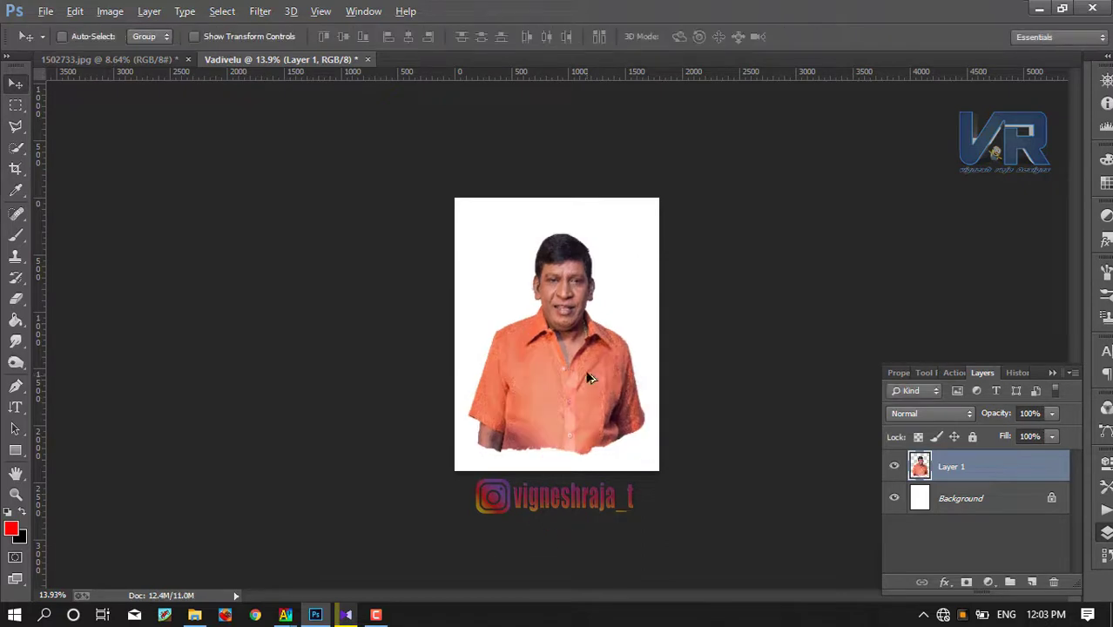
key(ctrl+plus)
key(ctrl+t)
drag(703, 351, 721, 351)
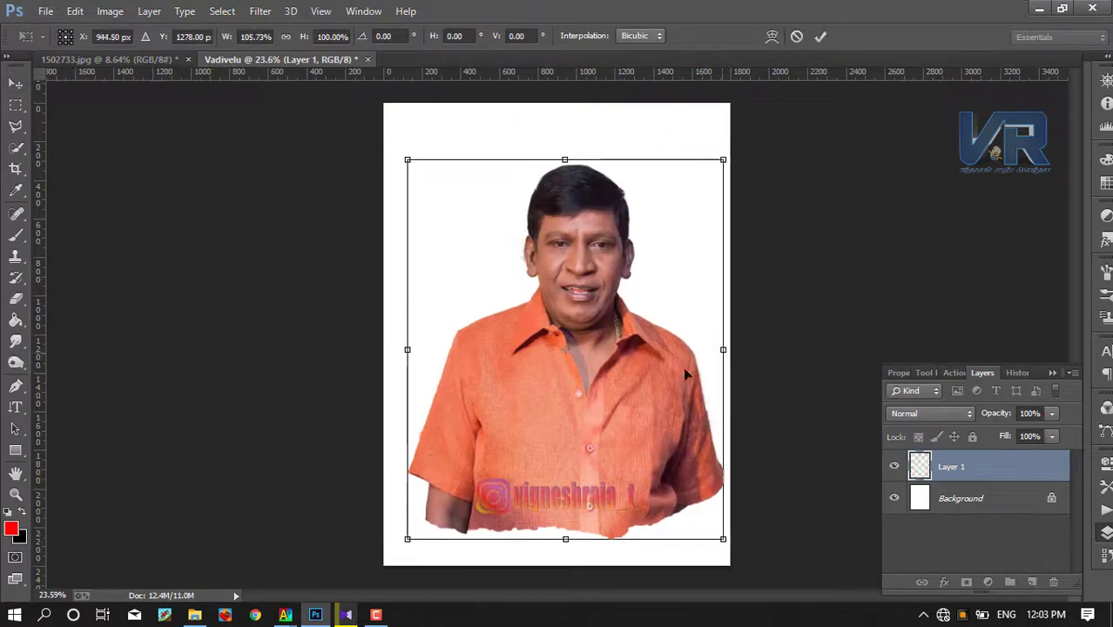
drag(610, 390, 598, 369)
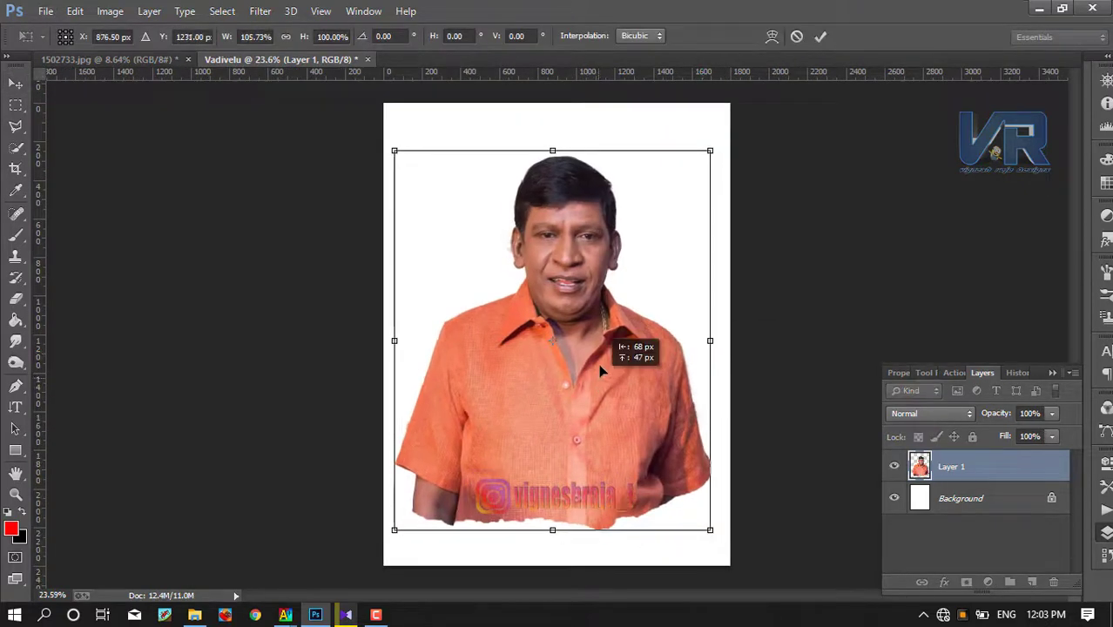
click(821, 35)
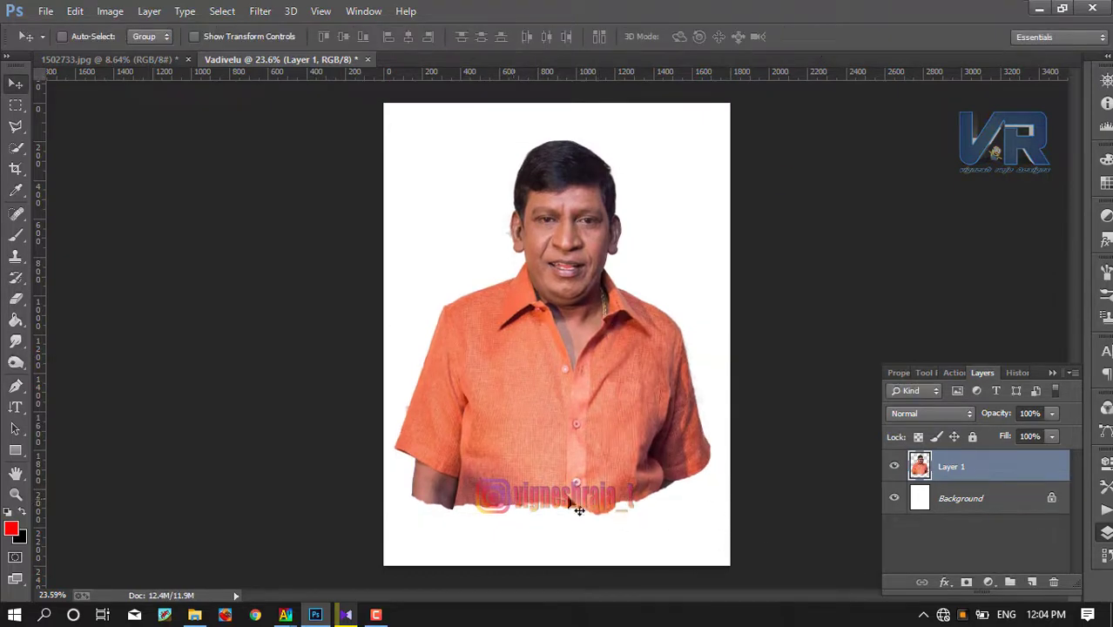
- Erase the shirt's bottom edge with a large 0%-hardness eraser, enlarged to 1200 px
click(17, 300)
right_click(417, 244)
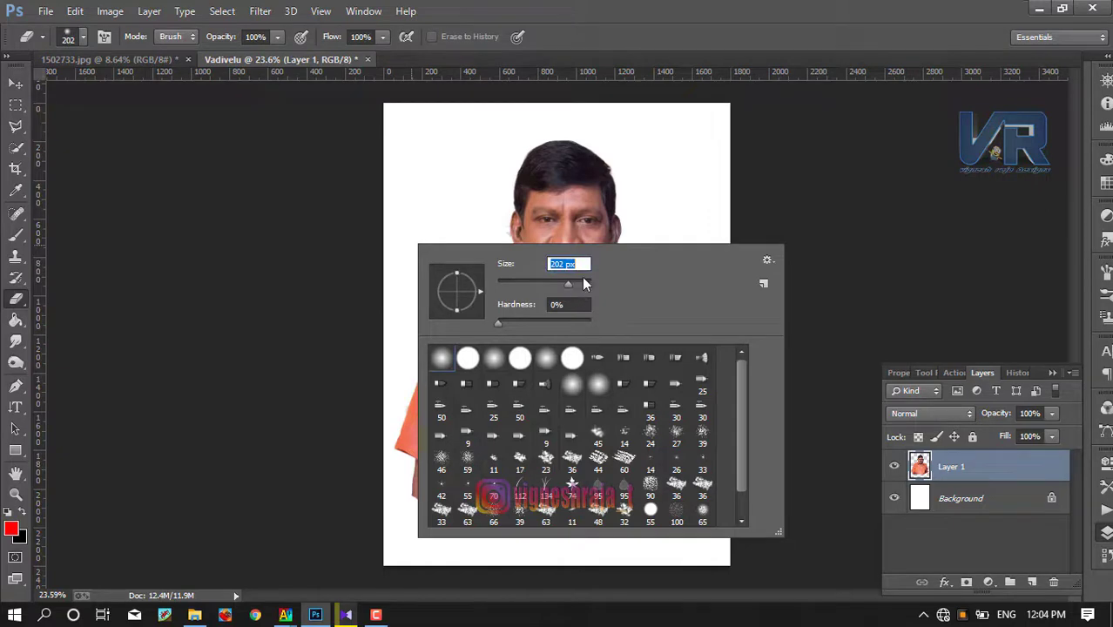
drag(583, 284, 601, 284)
key(Return)
mouse_move(746, 465)
mouse_down()
mouse_move(579, 531)
mouse_move(412, 526)
mouse_move(385, 482)
mouse_move(671, 514)
mouse_move(713, 481)
mouse_move(473, 527)
mouse_move(708, 509)
mouse_move(800, 439)
mouse_up()
key(bracketright)
key(bracketright)
key(bracketright)
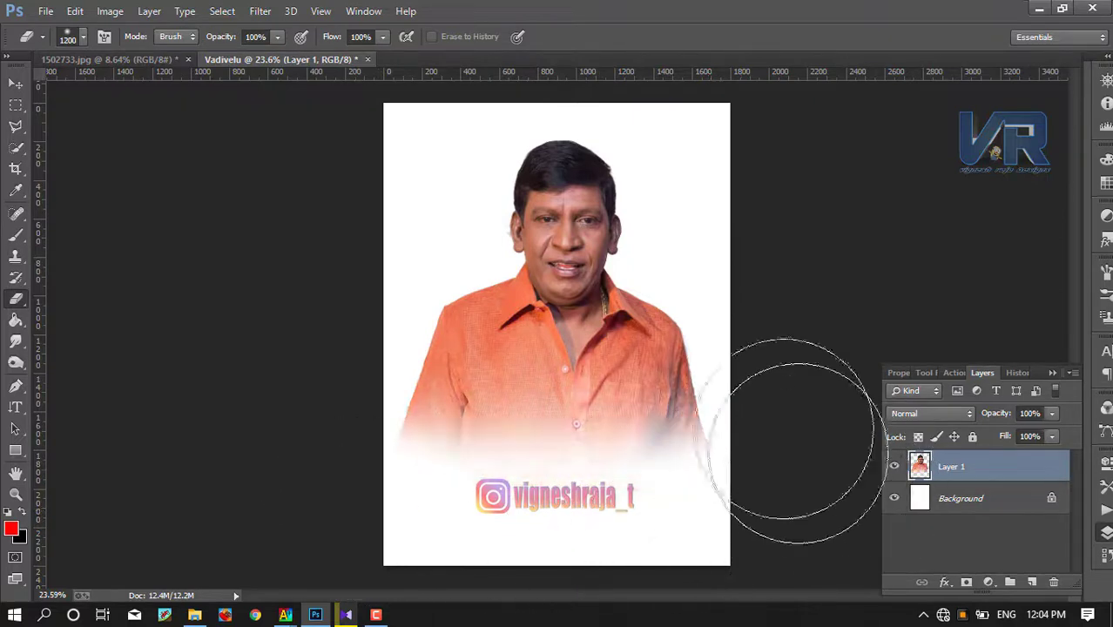
- Select the Smudge tool with a 65 px brush
click(15, 341)
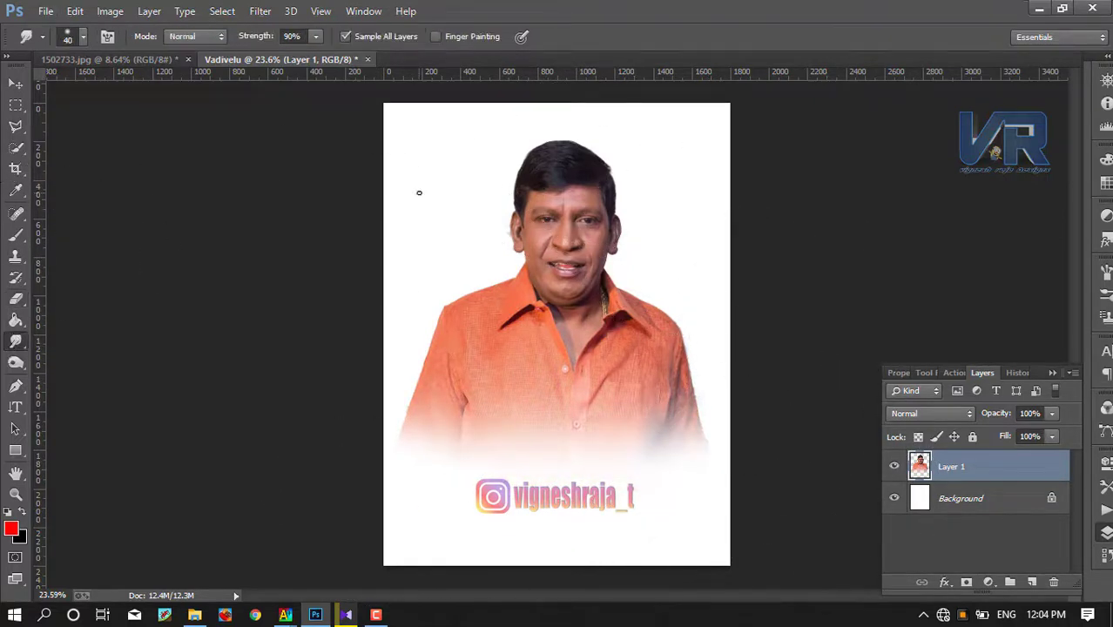
right_click(419, 193)
scroll(709, 447, down, 2)
click(857, 269)
scroll(523, 436, up, 5)
click(259, 11)
mouse_move(277, 300)
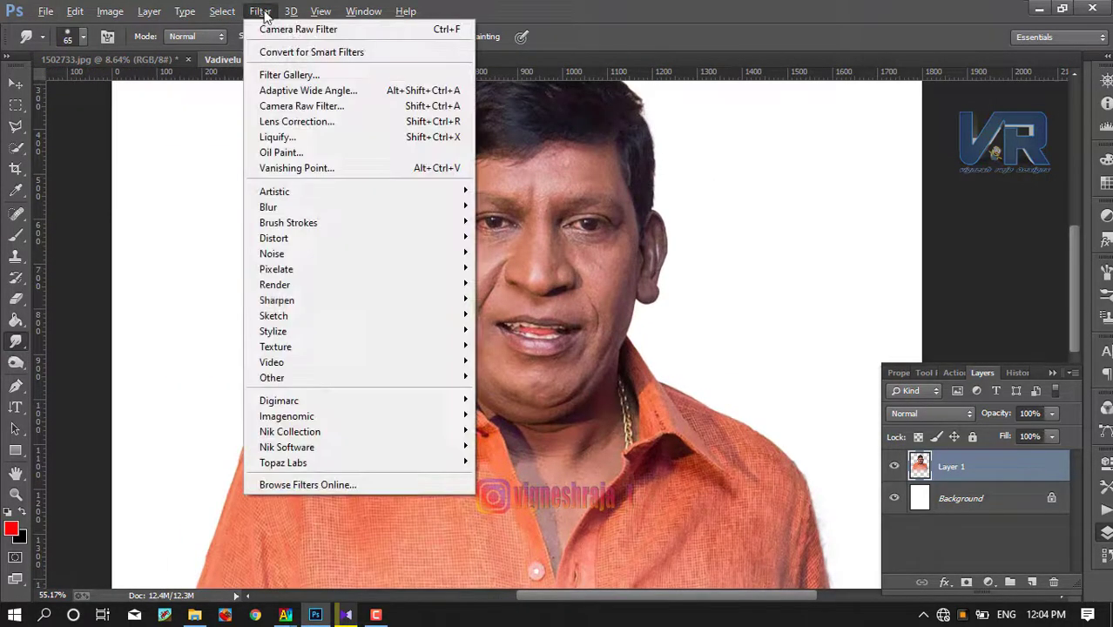
click(829, 339)
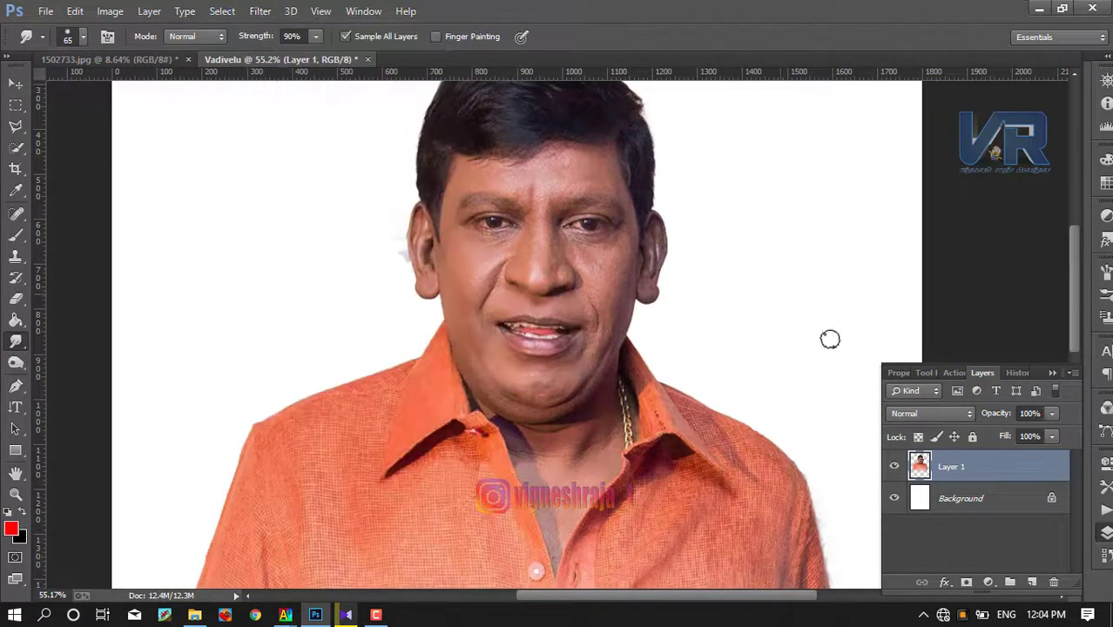
- Duplicate Layer 1 and apply Unsharp Mask at 151%, radius 1.0 px
key(ctrl+j)
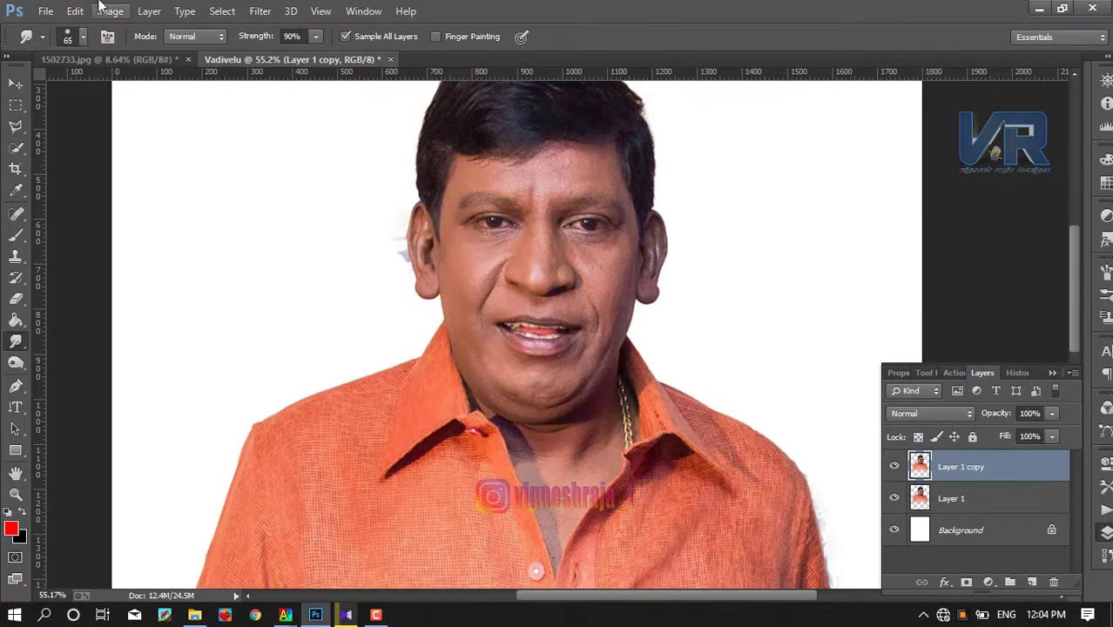
click(260, 11)
mouse_move(277, 300)
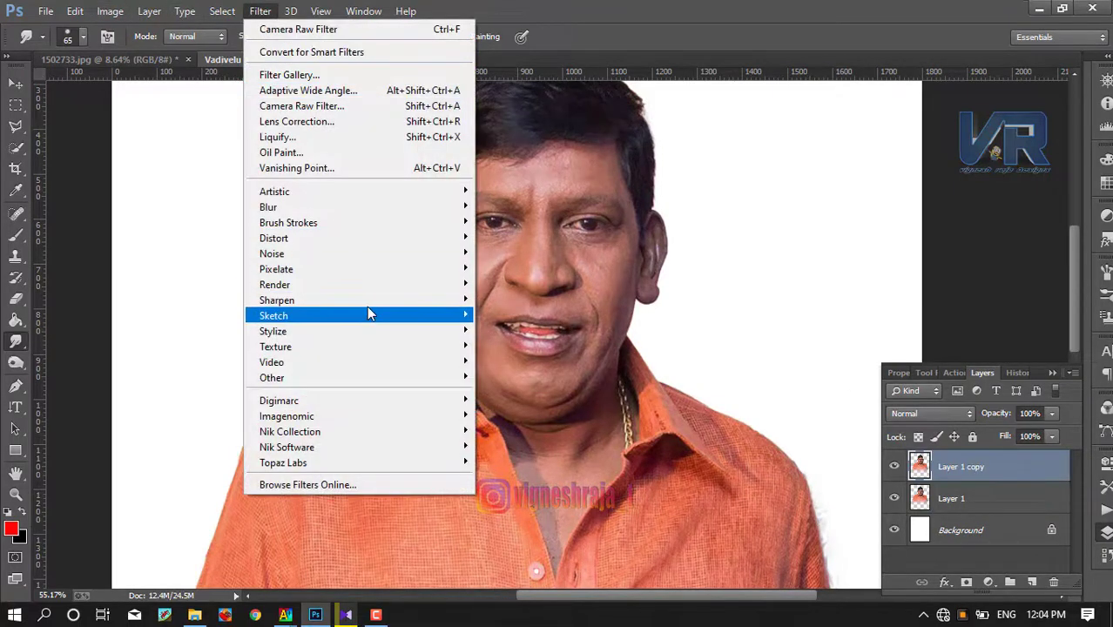
click(564, 379)
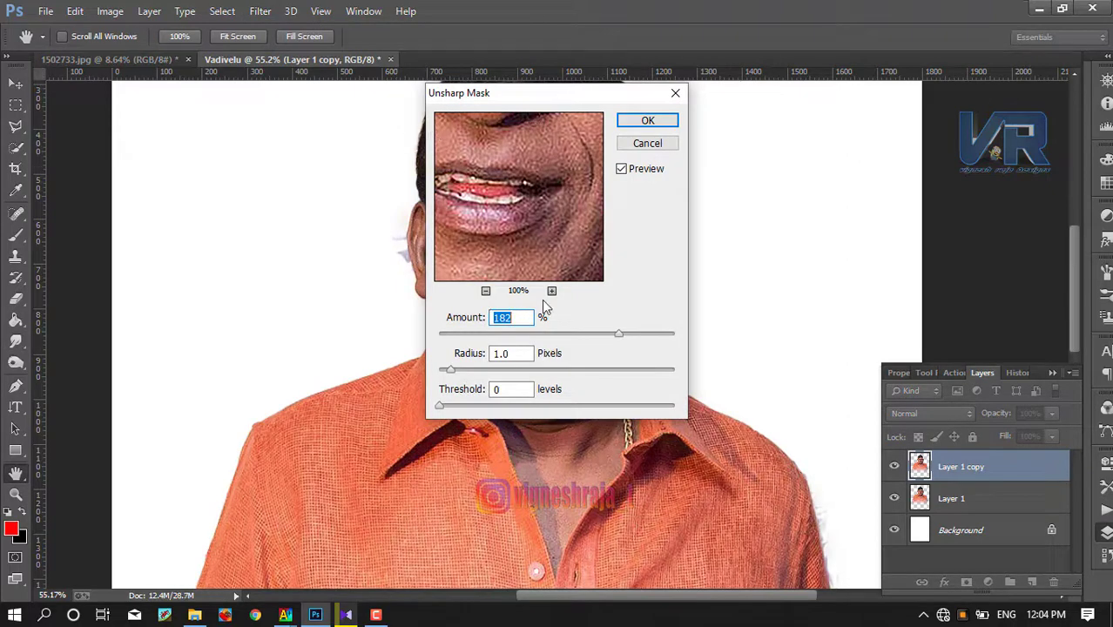
drag(557, 100, 789, 143)
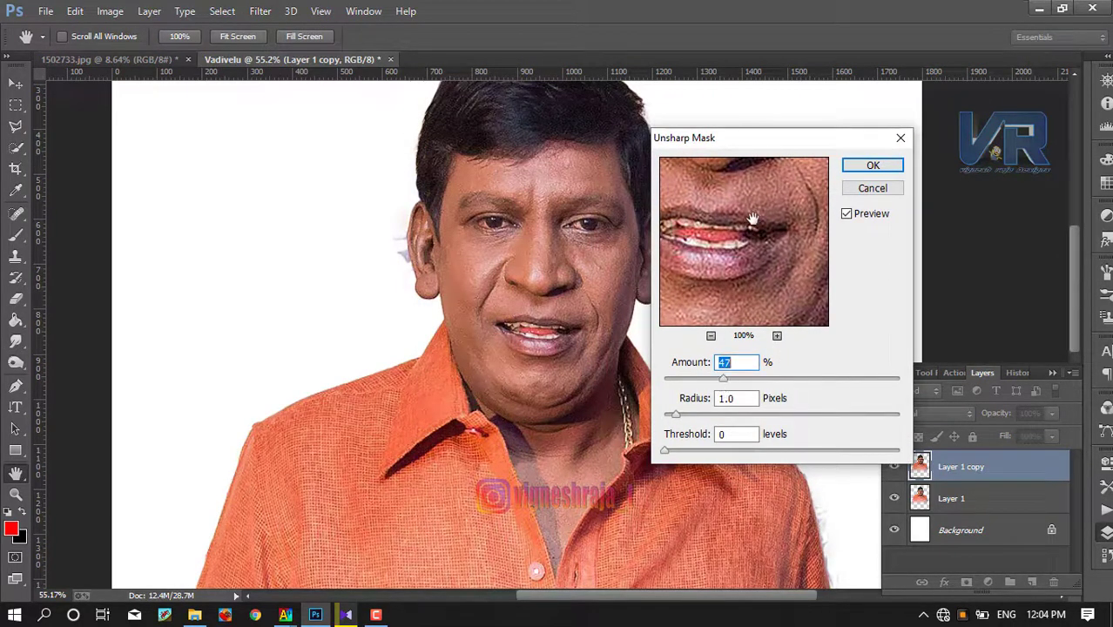
mouse_move(753, 219)
mouse_down()
mouse_move(765, 266)
mouse_move(819, 241)
mouse_up()
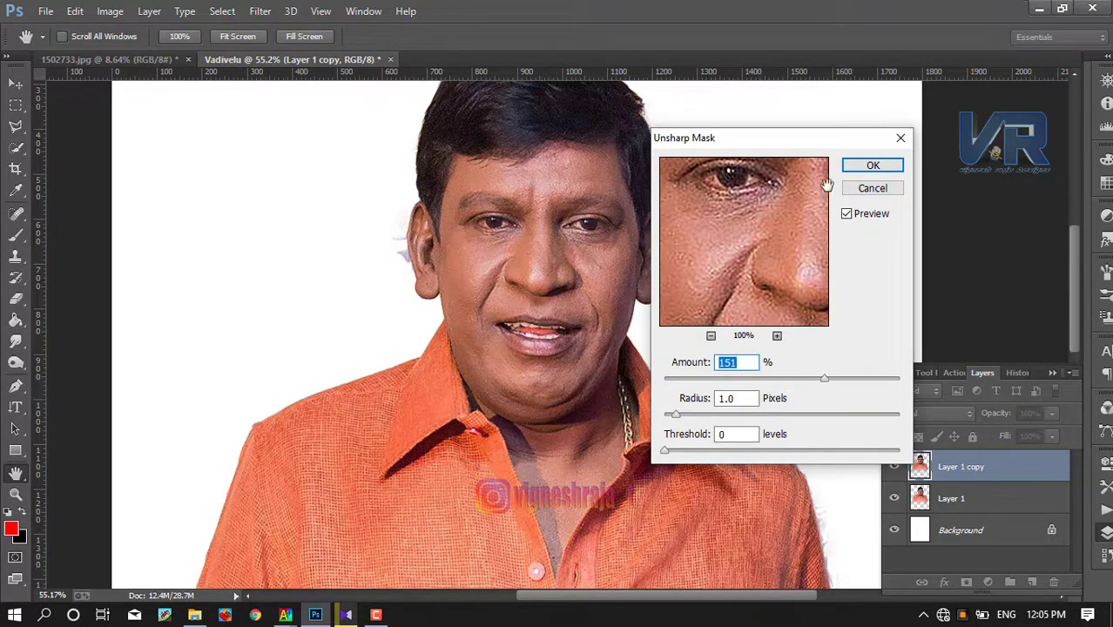
click(871, 166)
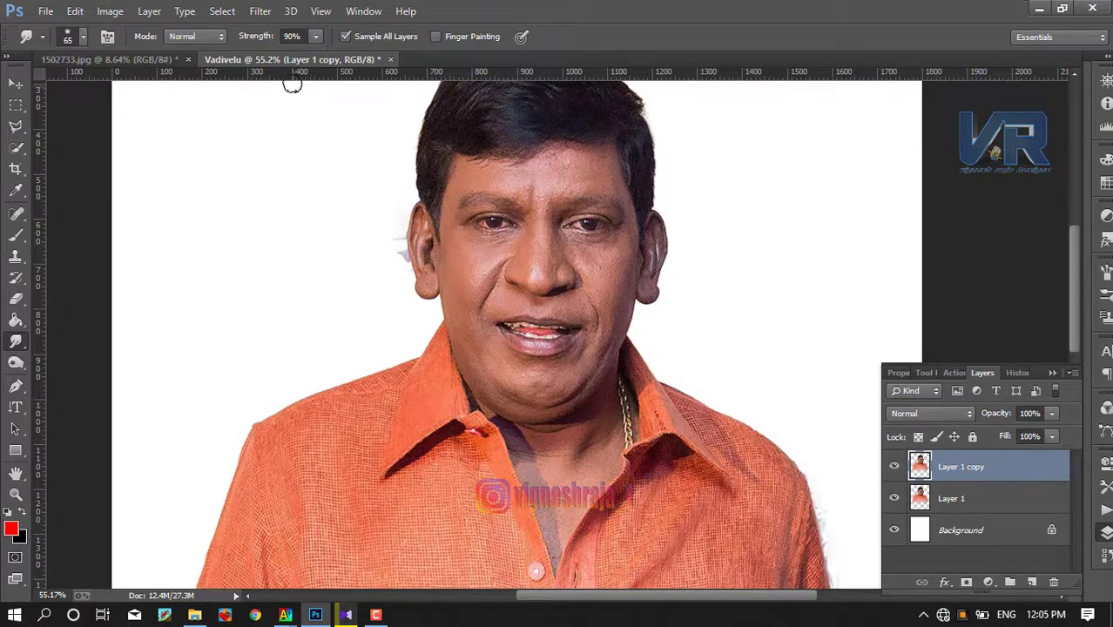
- Apply Camera Raw to Layer 1 copy: Auto, Contrast +46, Blacks +38, Clarity +14
click(261, 11)
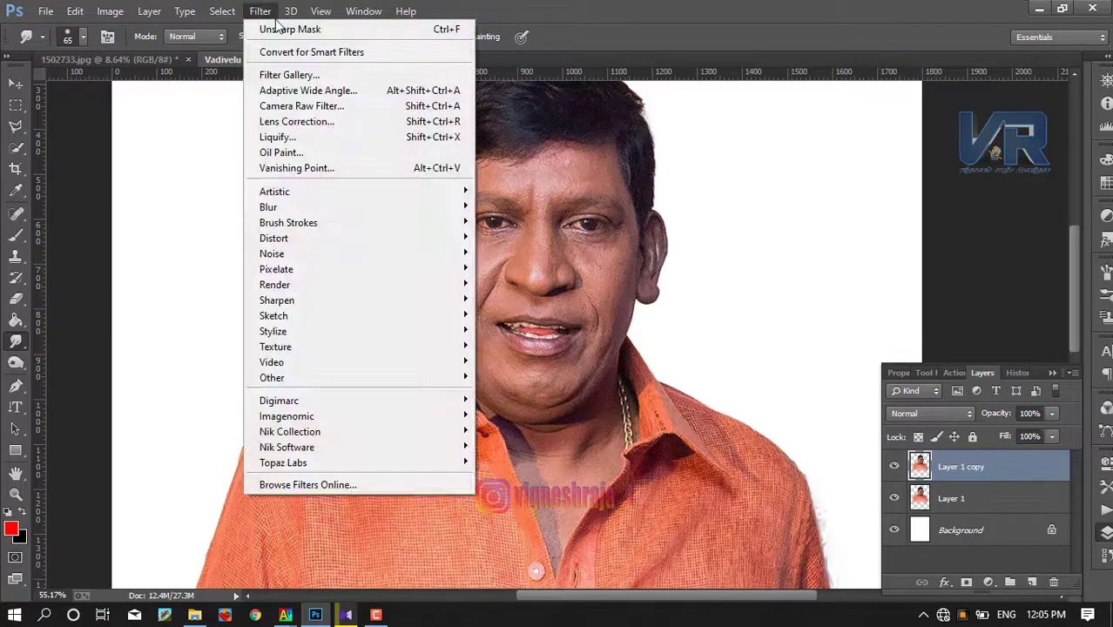
click(311, 107)
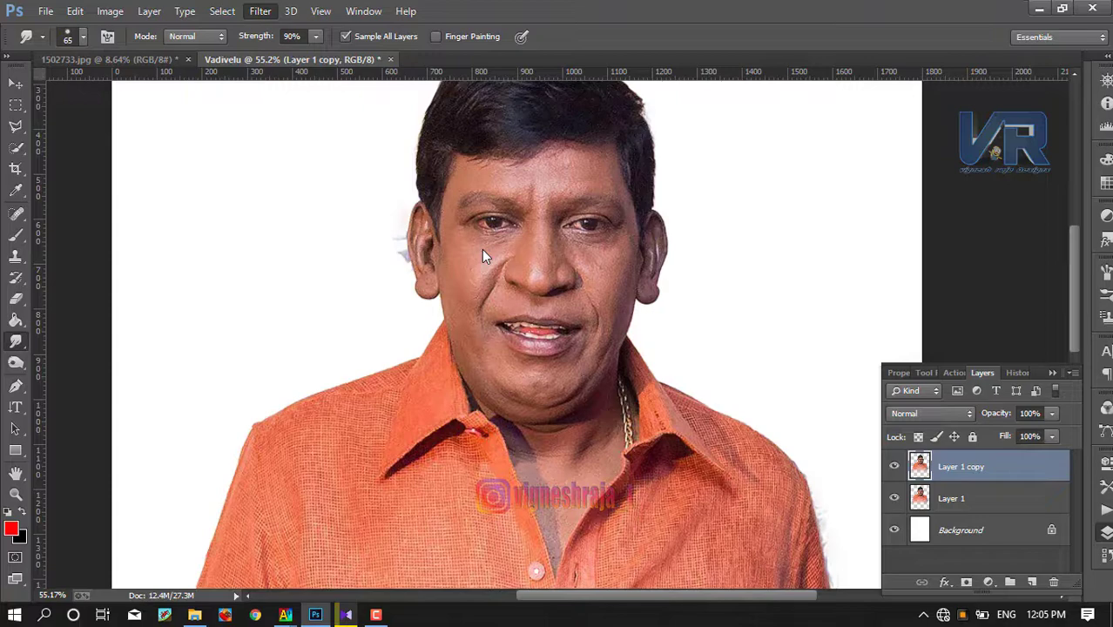
key(ctrl+shift+a)
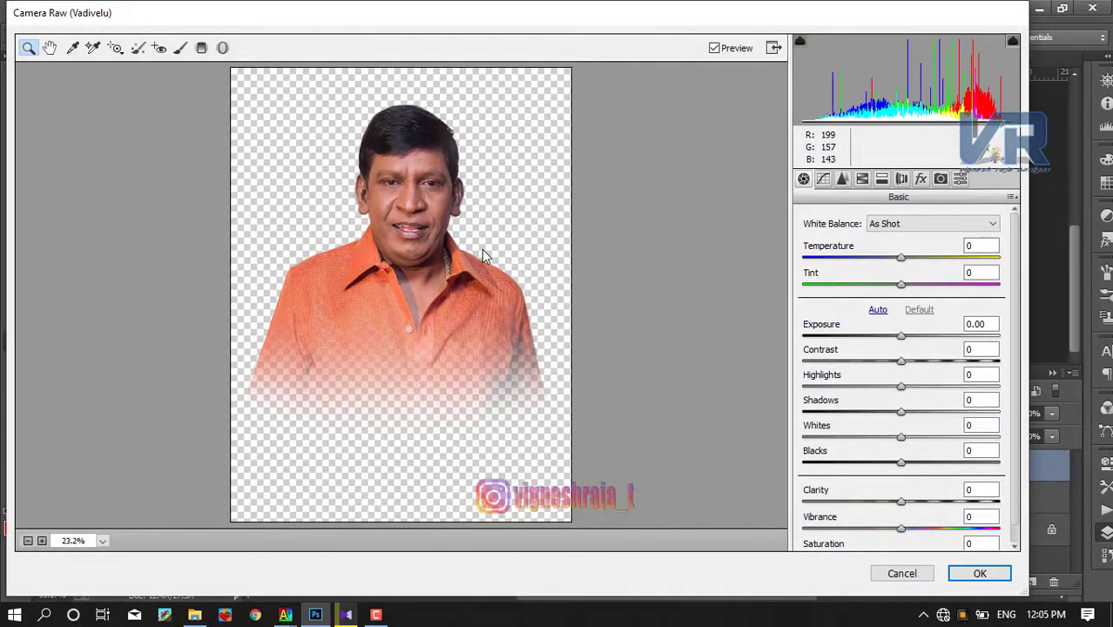
click(881, 311)
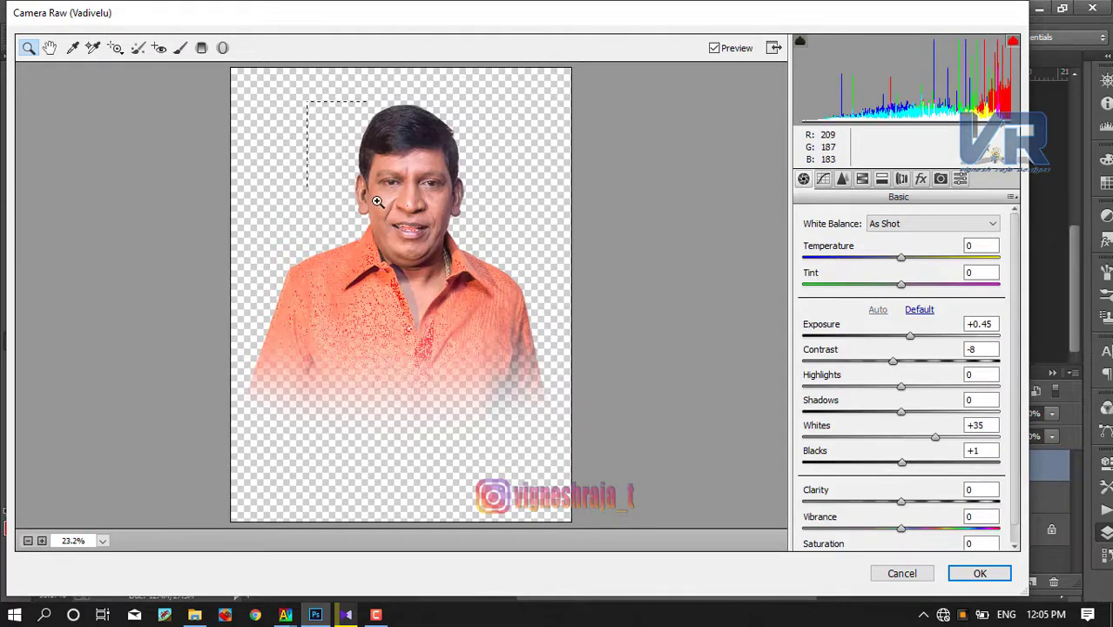
drag(488, 304, 489, 305)
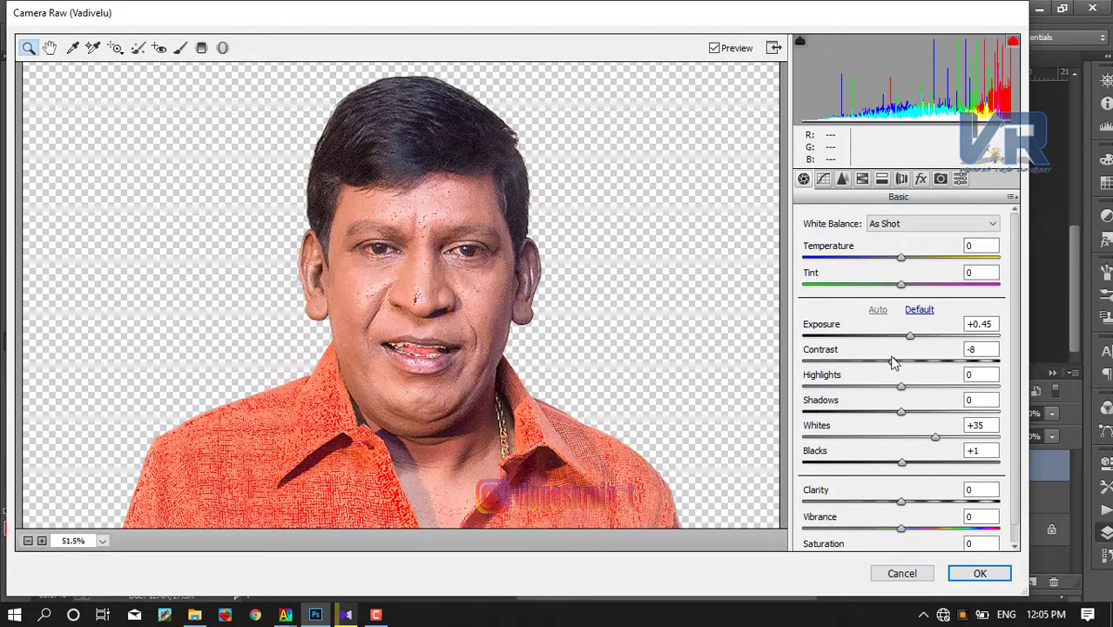
drag(893, 362, 938, 364)
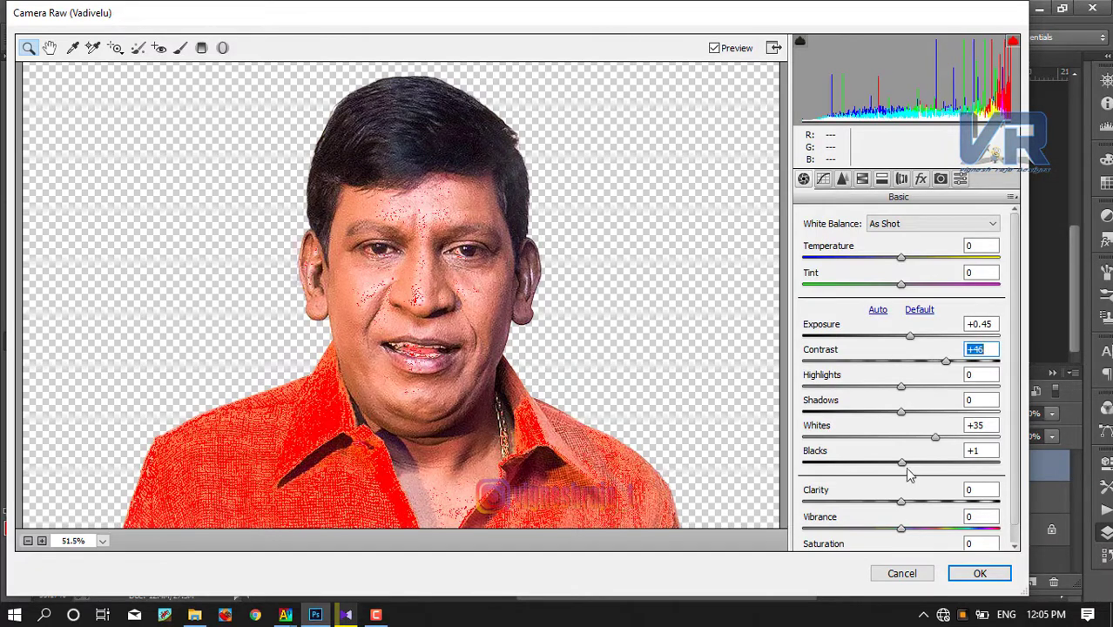
drag(916, 464, 939, 465)
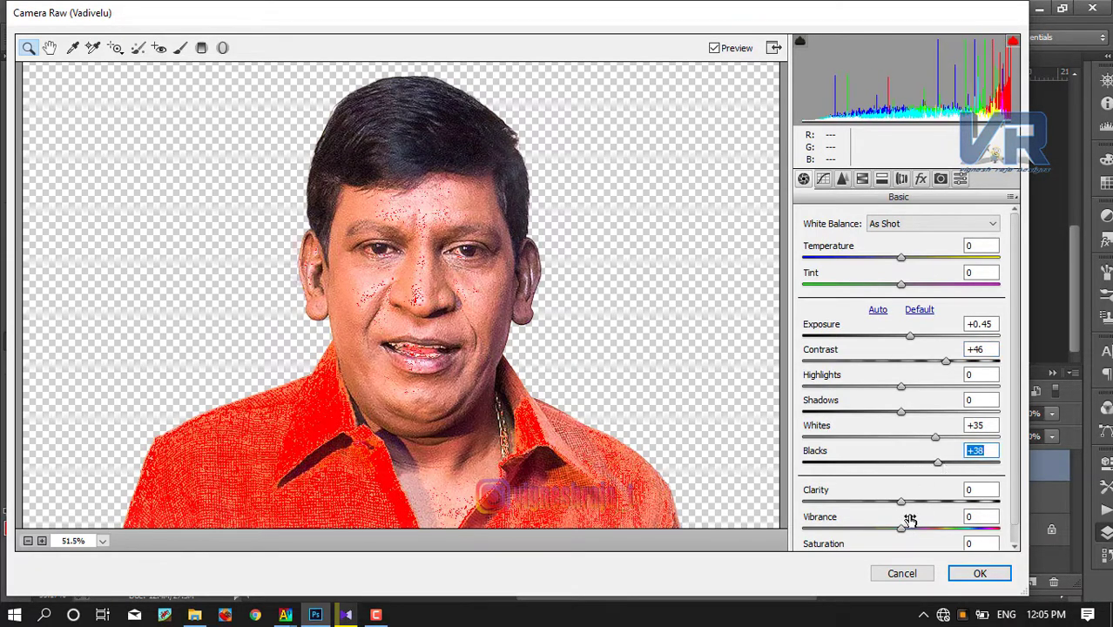
drag(903, 501, 917, 501)
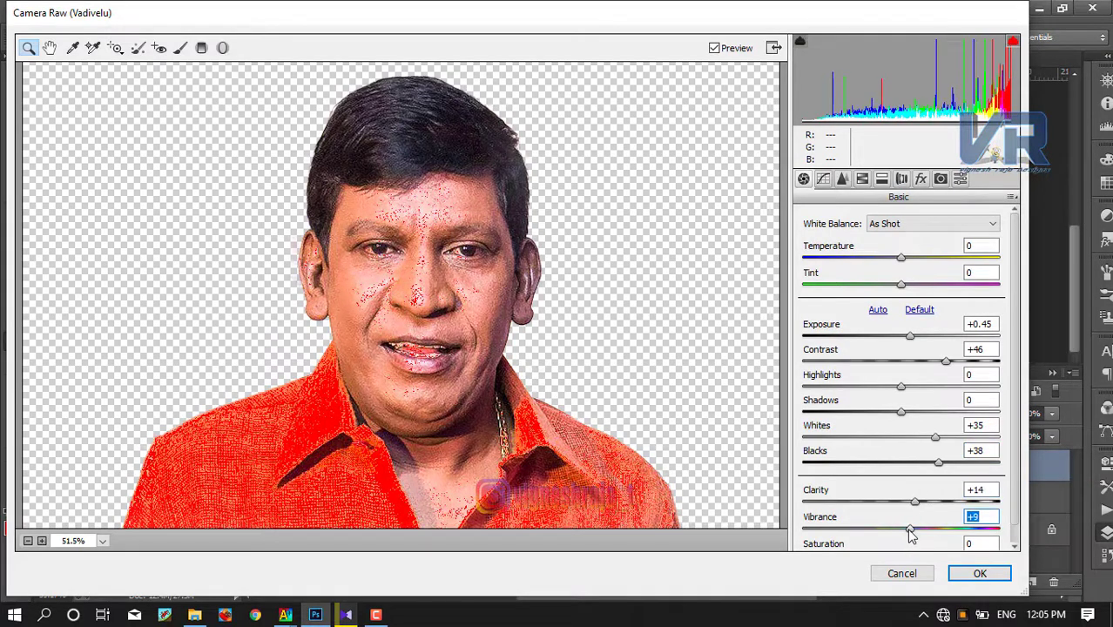
click(974, 575)
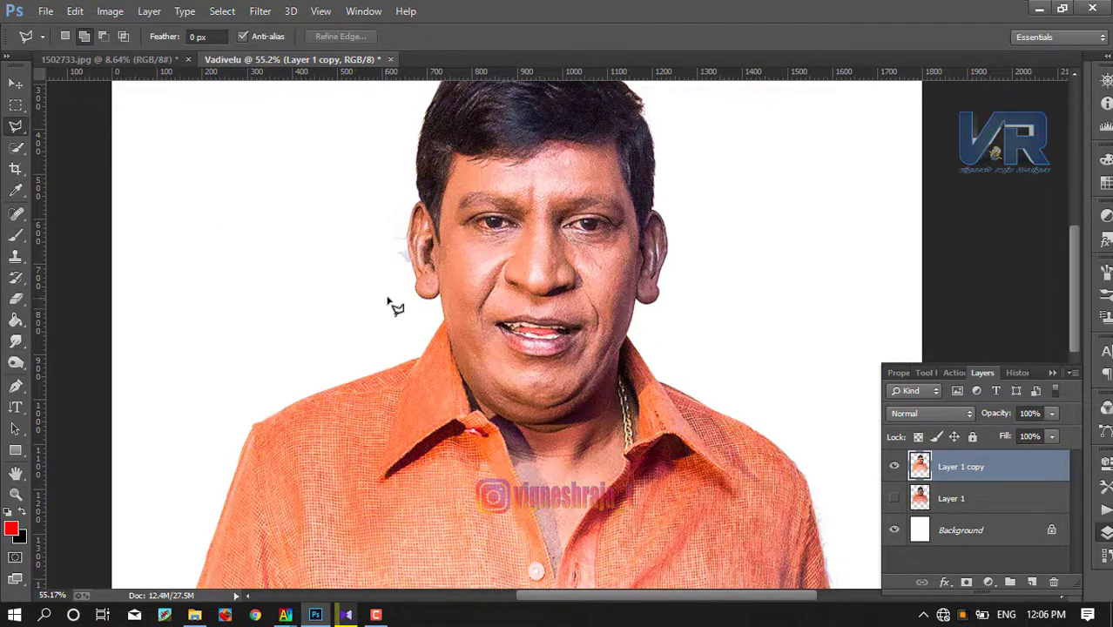
scroll(390, 297, up, 3)
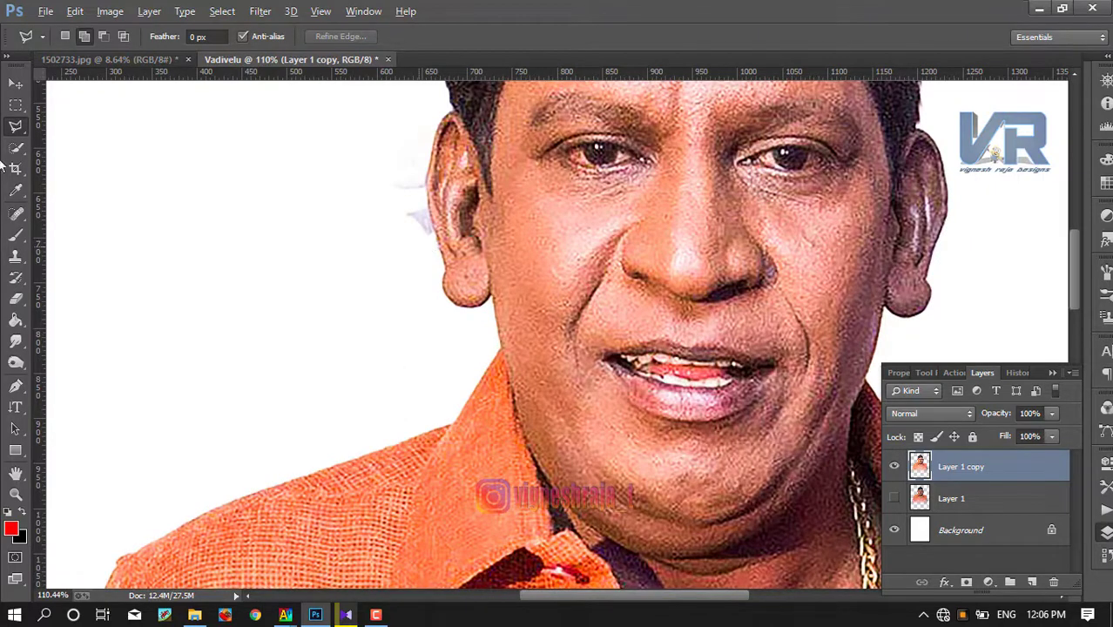
right_click(16, 127)
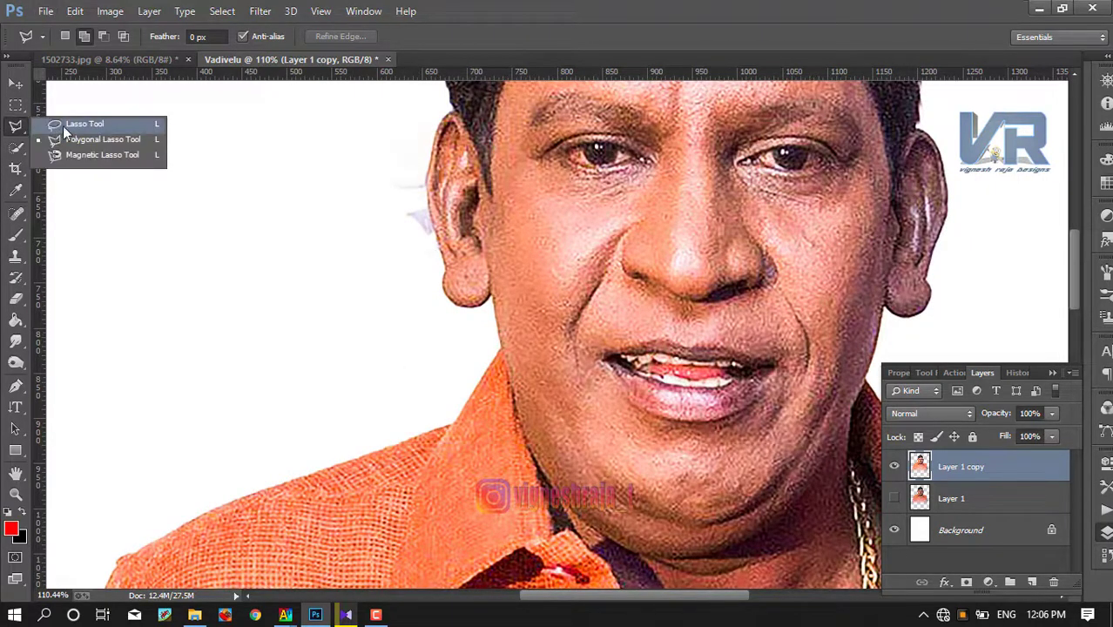
click(99, 141)
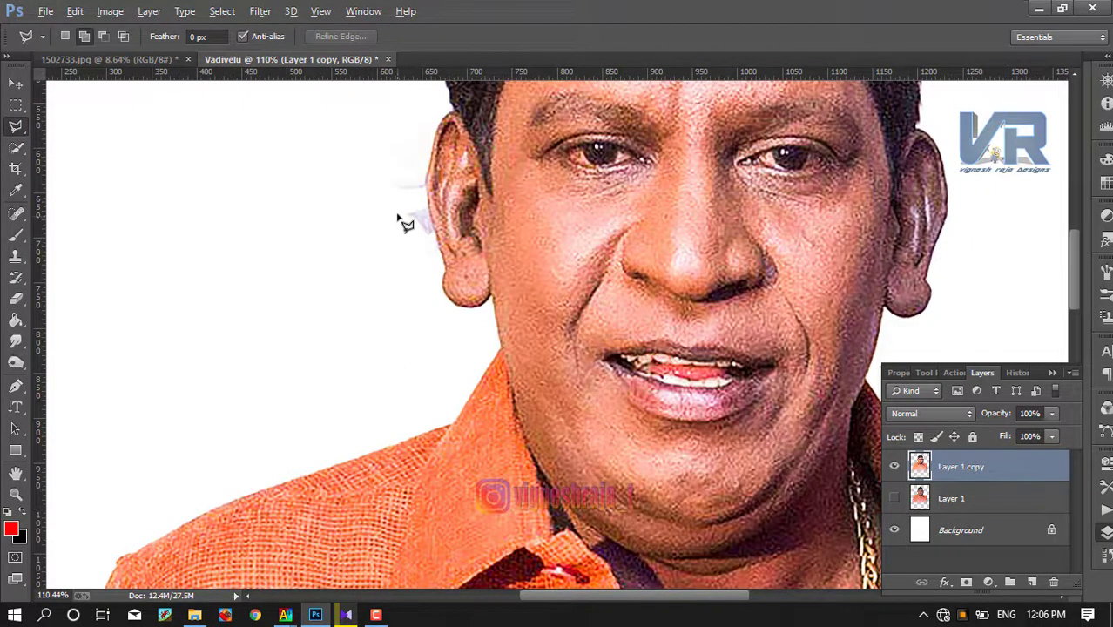
scroll(401, 221, up, 2)
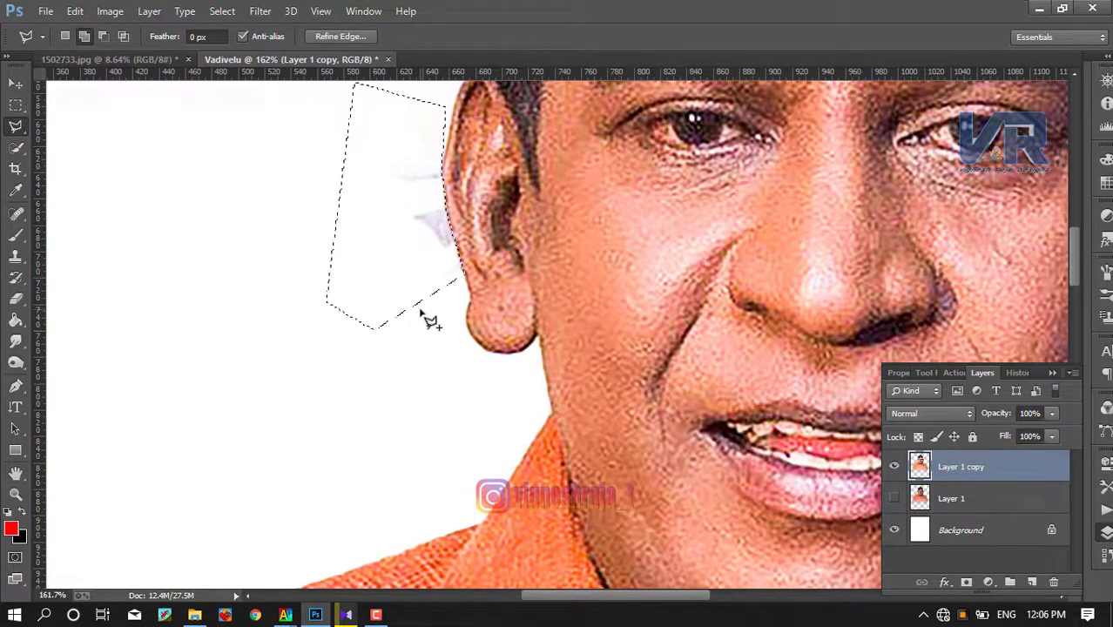
right_click(370, 163)
click(399, 170)
scroll(402, 185, down, 4)
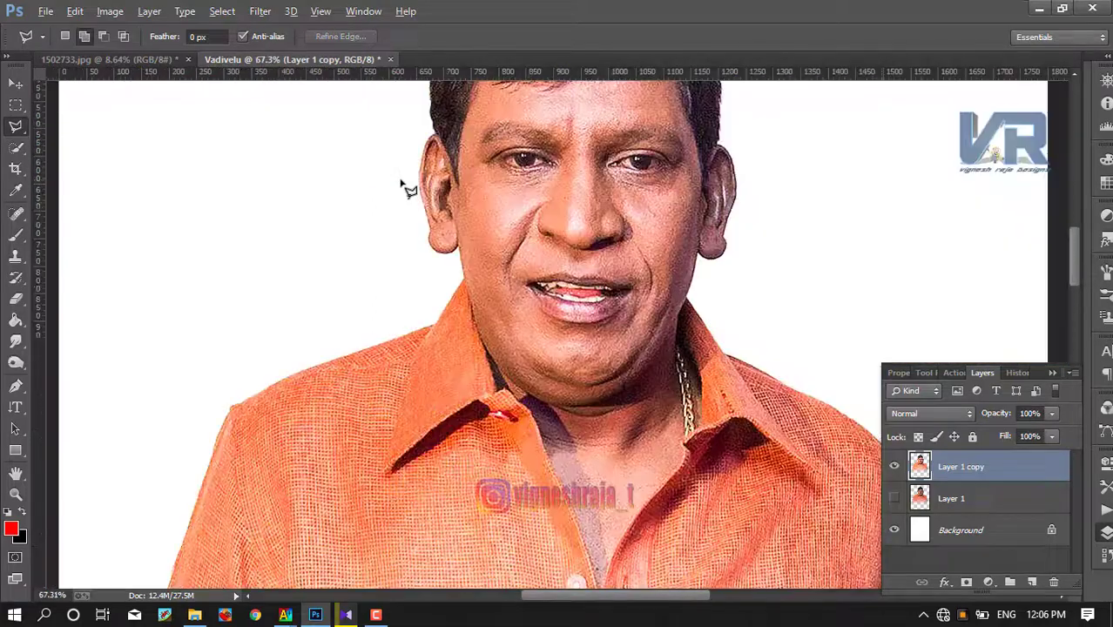
scroll(403, 185, down, 2)
scroll(402, 185, down, 1)
scroll(404, 183, down, 1)
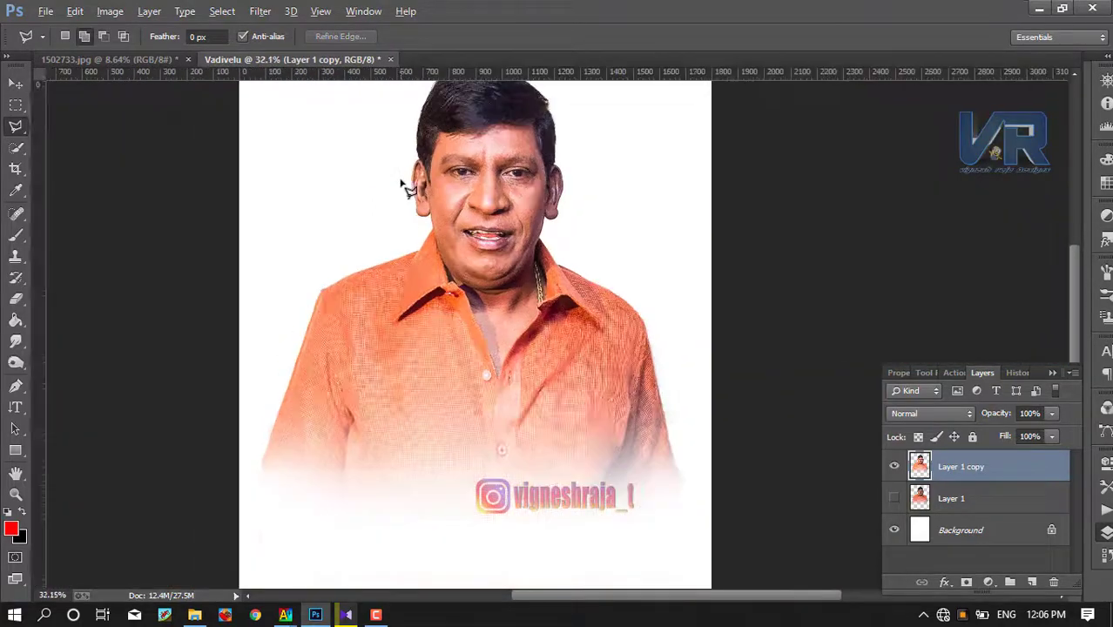
scroll(387, 237, up, 1)
scroll(464, 209, up, 2)
scroll(464, 209, up, 1)
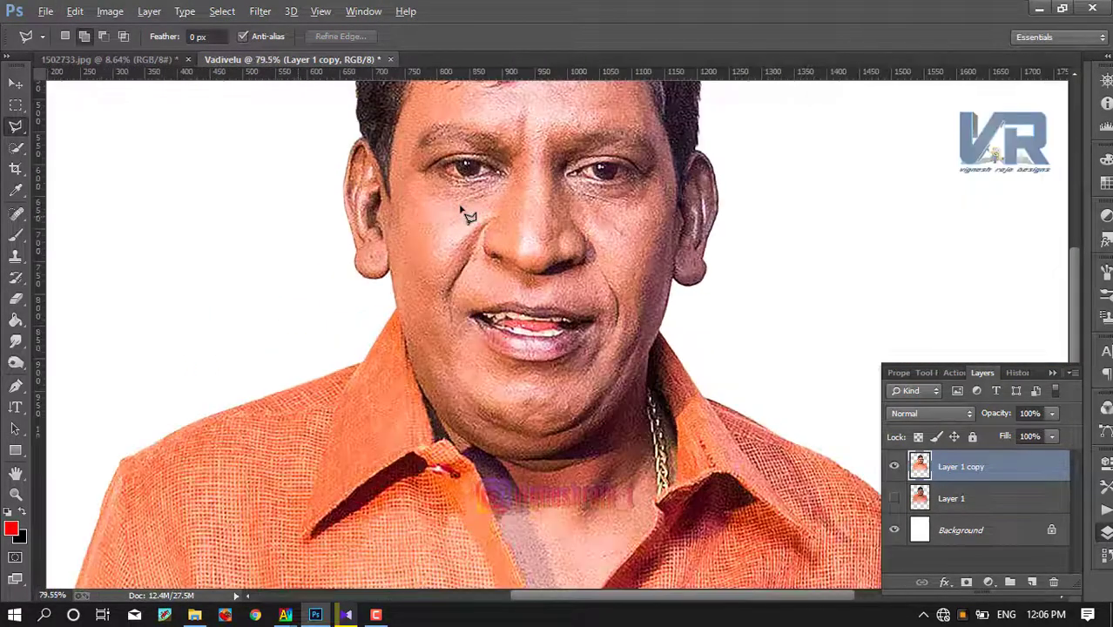
scroll(549, 155, up, 1)
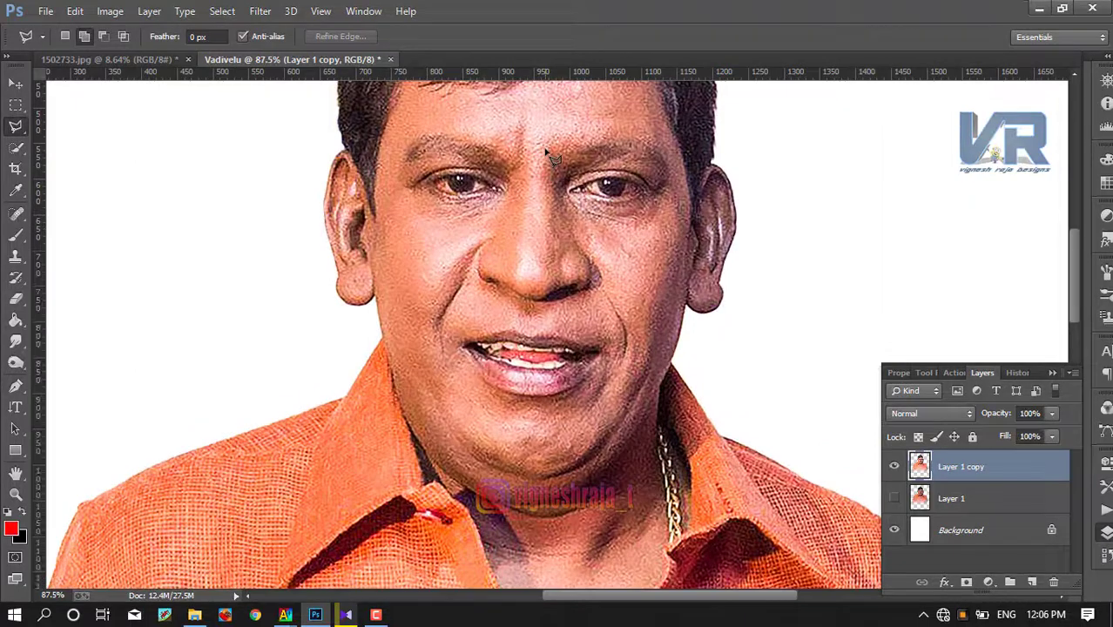
- Switch to the Smudge tool and set a smaller brush, around 30–40 px
click(10, 343)
right_click(391, 176)
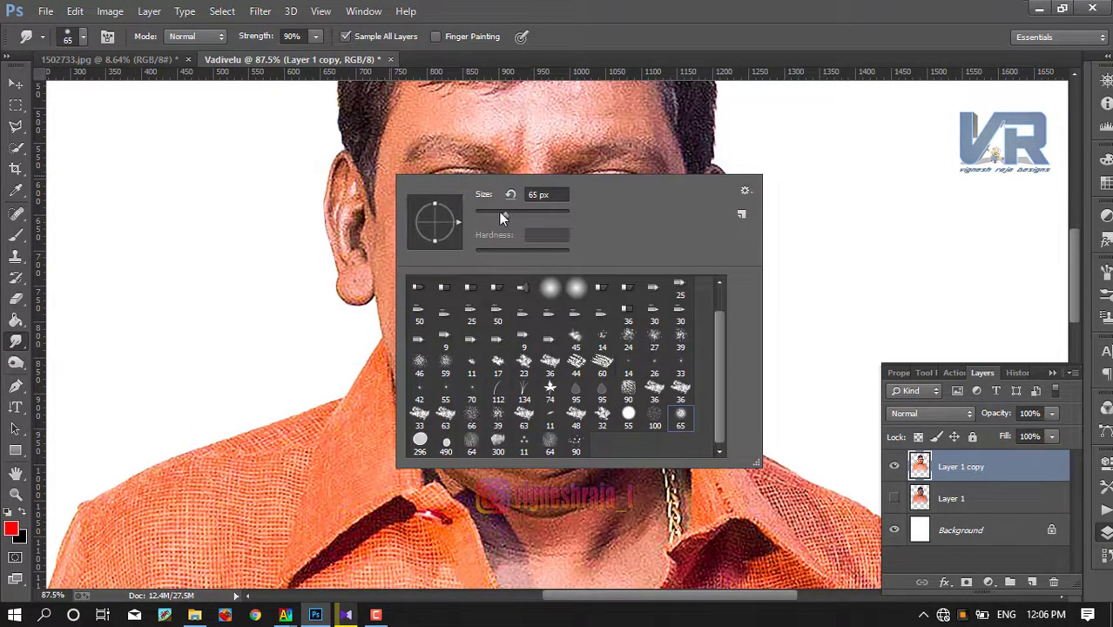
drag(501, 214, 506, 216)
key(Return)
scroll(763, 256, up, 1)
scroll(475, 290, up, 1)
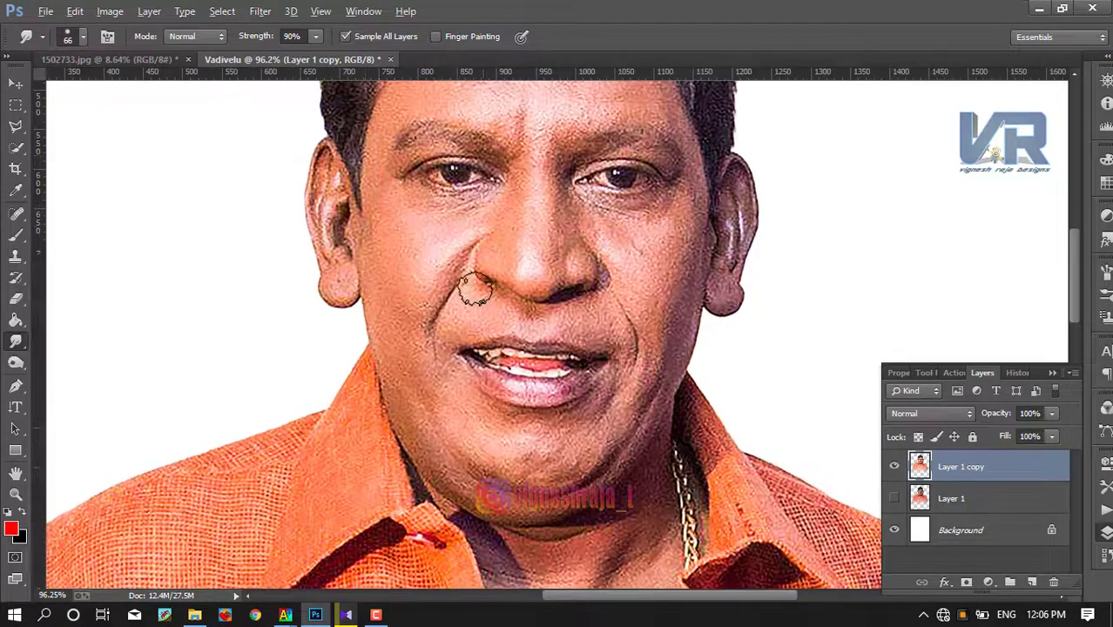
scroll(475, 290, up, 3)
scroll(680, 253, up, 7)
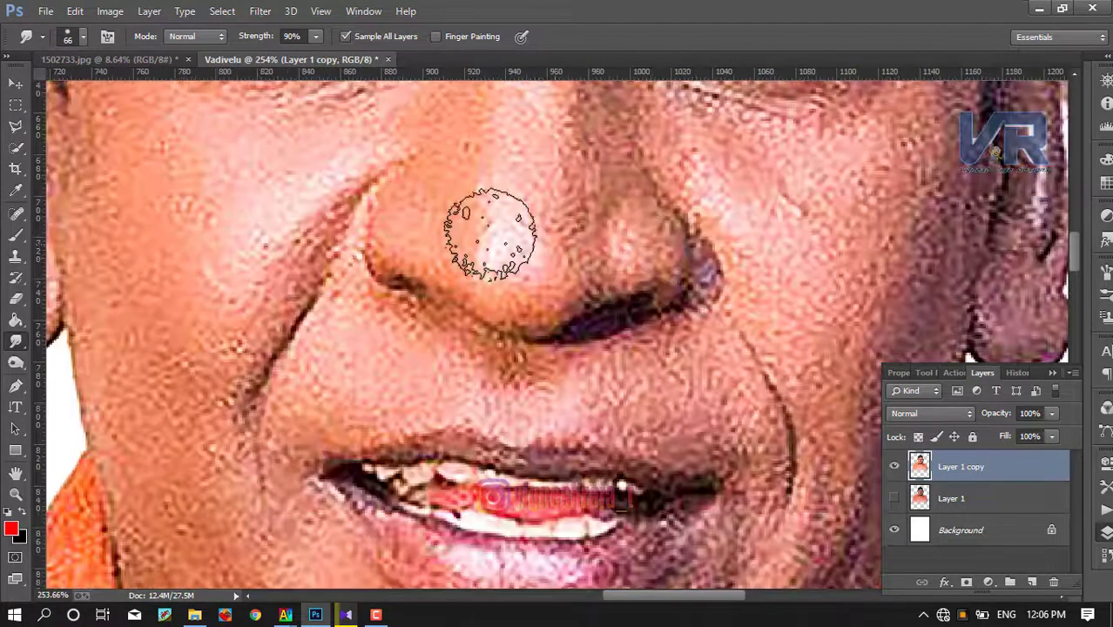
scroll(490, 233, up, 1)
scroll(447, 224, up, 1)
key(bracketleft)
key(bracketleft)
key(bracketleft)
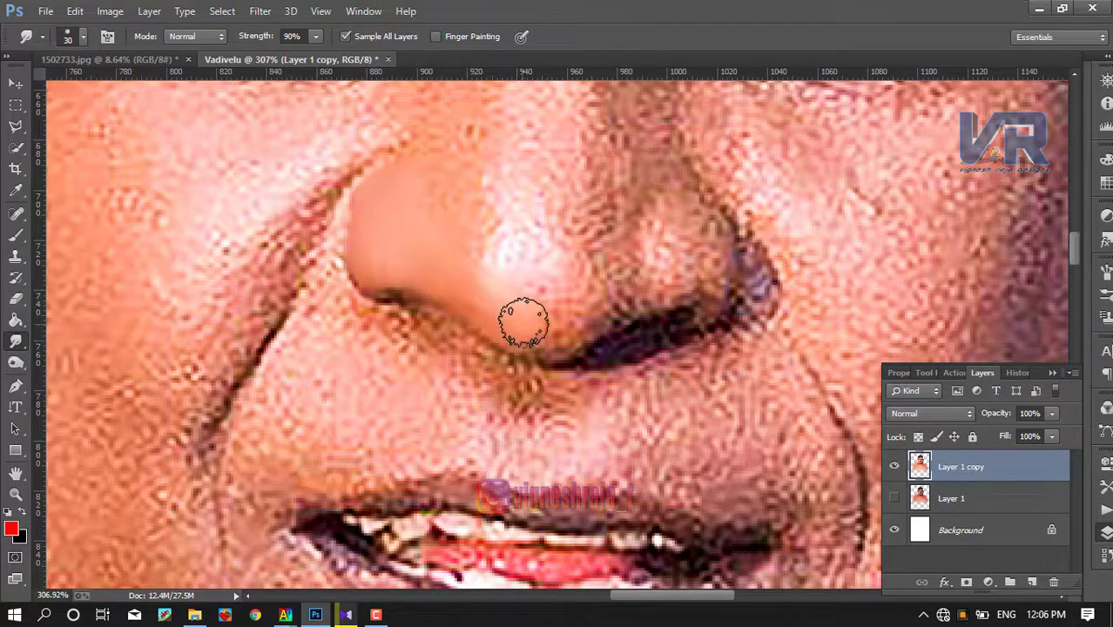
- Smudge the nostril edges and the nose tip smooth
drag(547, 321, 558, 328)
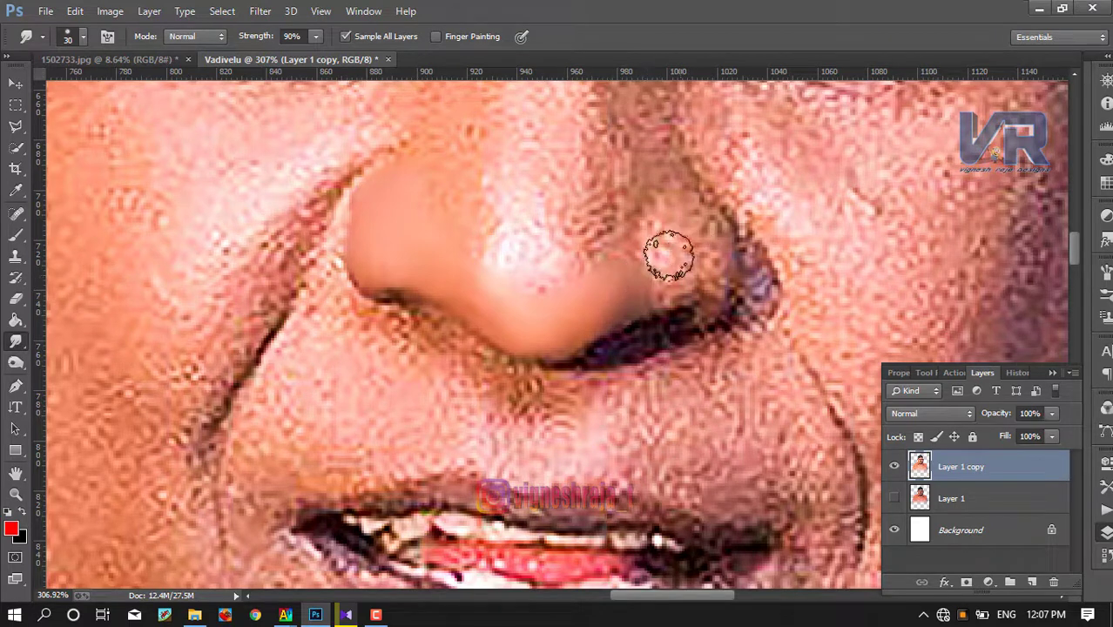
drag(669, 256, 695, 240)
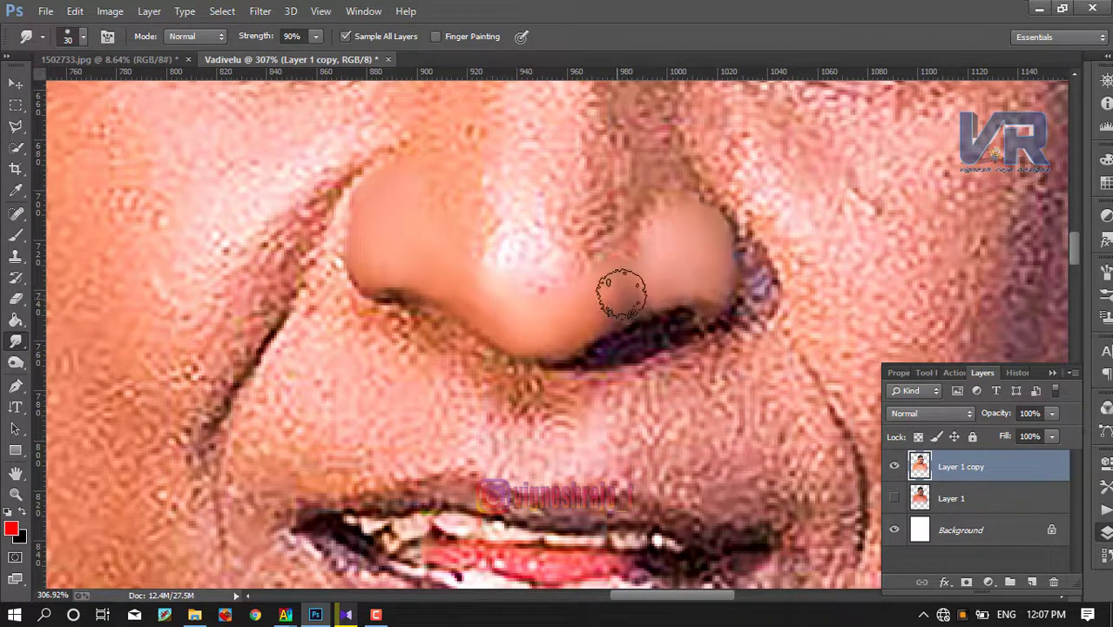
mouse_move(521, 271)
mouse_down()
mouse_move(519, 246)
mouse_move(537, 261)
mouse_up()
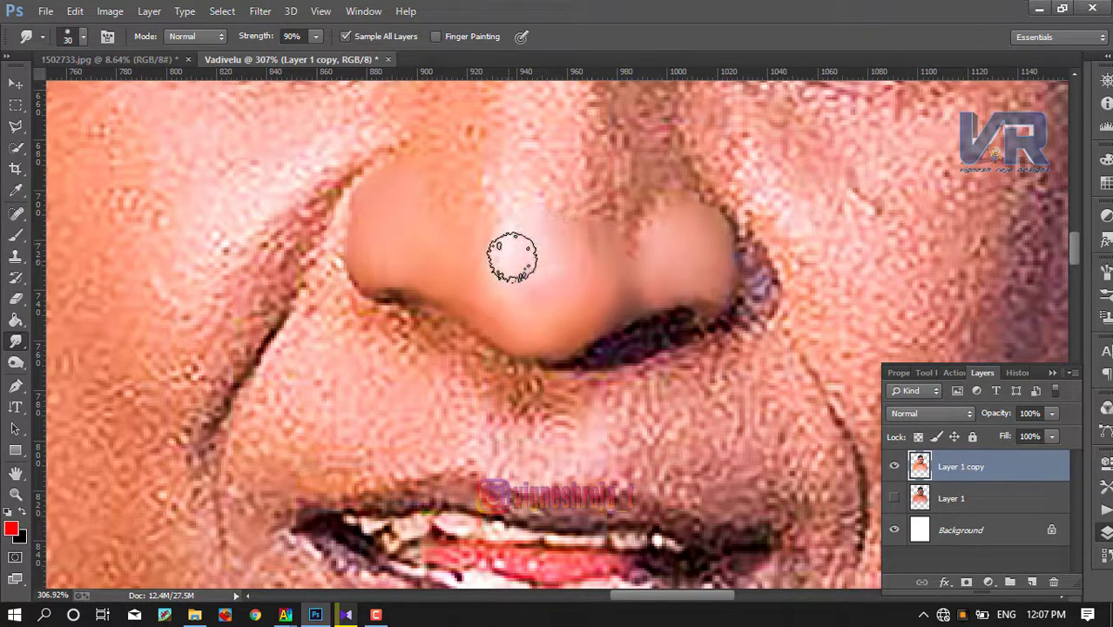
- With a slightly larger brush, smear the nose bridge smooth from top to tip
scroll(513, 222, up, 2)
scroll(540, 229, up, 1)
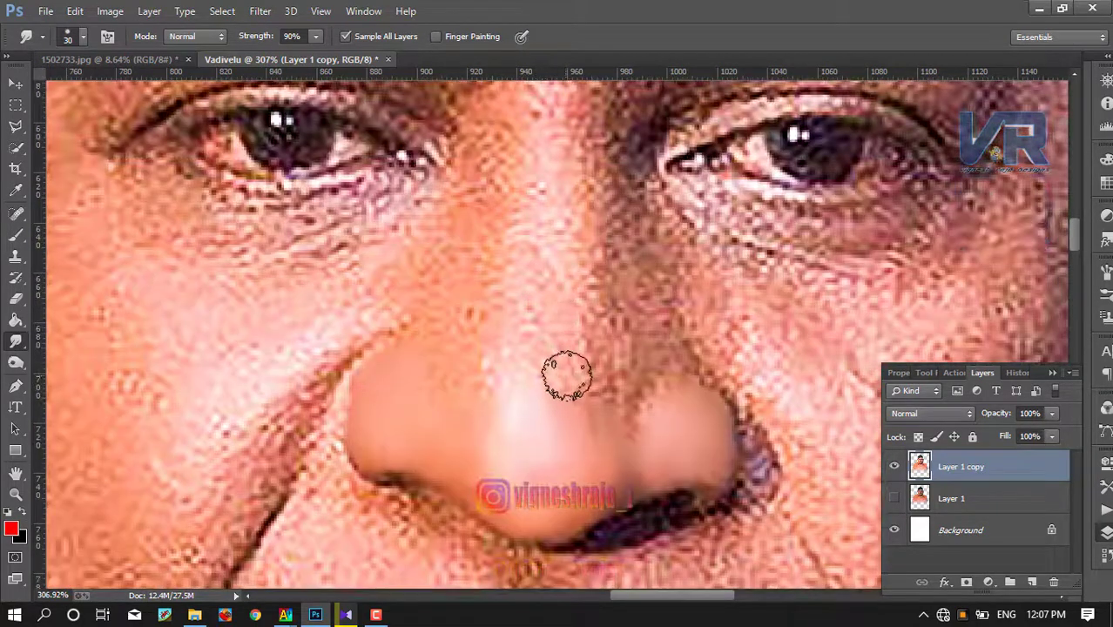
mouse_move(562, 333)
mouse_down()
mouse_move(554, 315)
mouse_move(570, 407)
mouse_move(557, 129)
mouse_move(599, 174)
mouse_move(629, 258)
mouse_up()
key(bracketright)
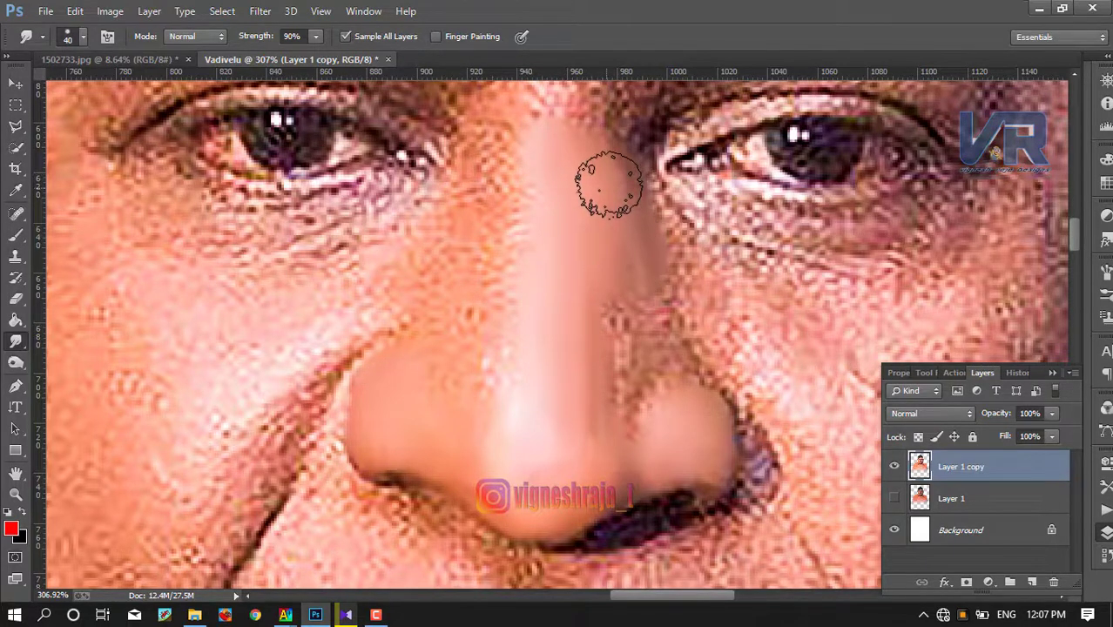
mouse_move(609, 185)
mouse_down()
mouse_move(604, 311)
mouse_move(623, 260)
mouse_up()
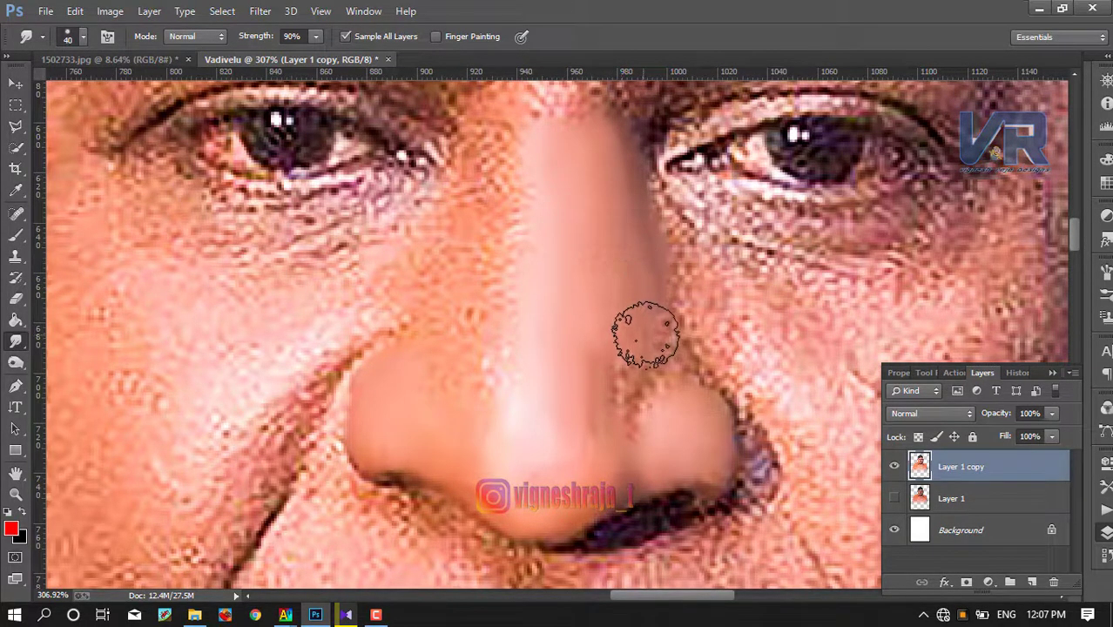
mouse_move(645, 334)
mouse_down()
mouse_move(636, 311)
mouse_move(609, 393)
mouse_move(588, 386)
mouse_move(597, 330)
mouse_move(596, 435)
mouse_move(676, 416)
mouse_move(472, 397)
mouse_move(438, 331)
mouse_up()
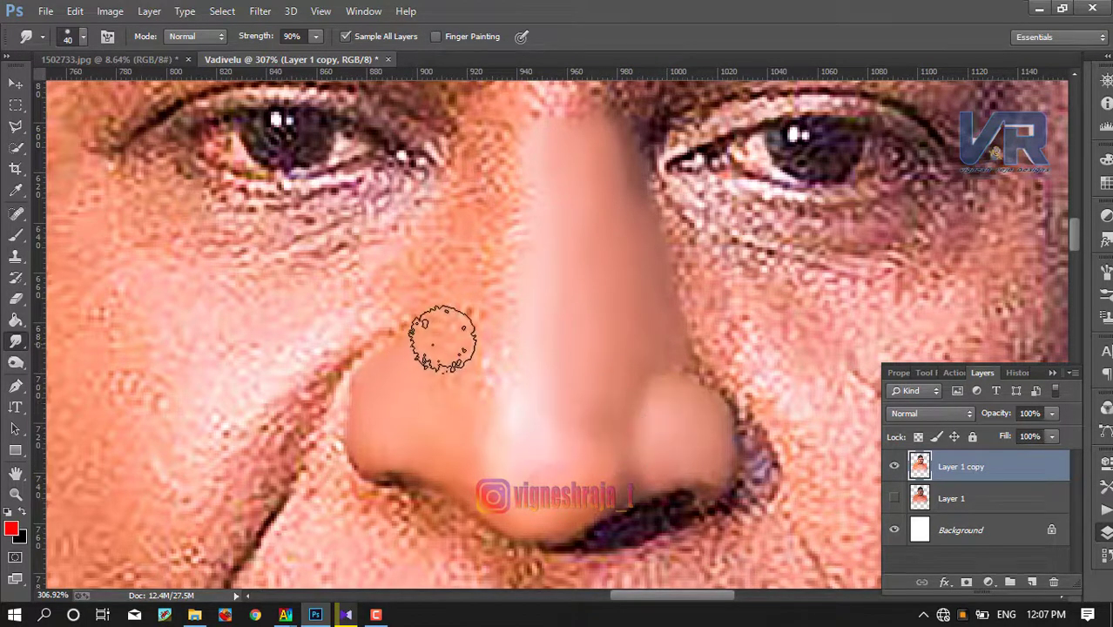
scroll(438, 330, up, 1)
mouse_move(500, 410)
mouse_down()
mouse_move(512, 385)
mouse_move(512, 257)
mouse_move(512, 268)
mouse_move(499, 191)
mouse_move(465, 241)
mouse_move(453, 329)
mouse_move(467, 410)
mouse_move(468, 341)
mouse_move(524, 283)
mouse_move(480, 356)
mouse_move(497, 169)
mouse_move(518, 256)
mouse_up()
- Enlarge the smudge brush to 45 and smooth the cheek crease beside the nose
scroll(518, 256, up, 1)
scroll(520, 258, down, 5)
scroll(417, 393, up, 1)
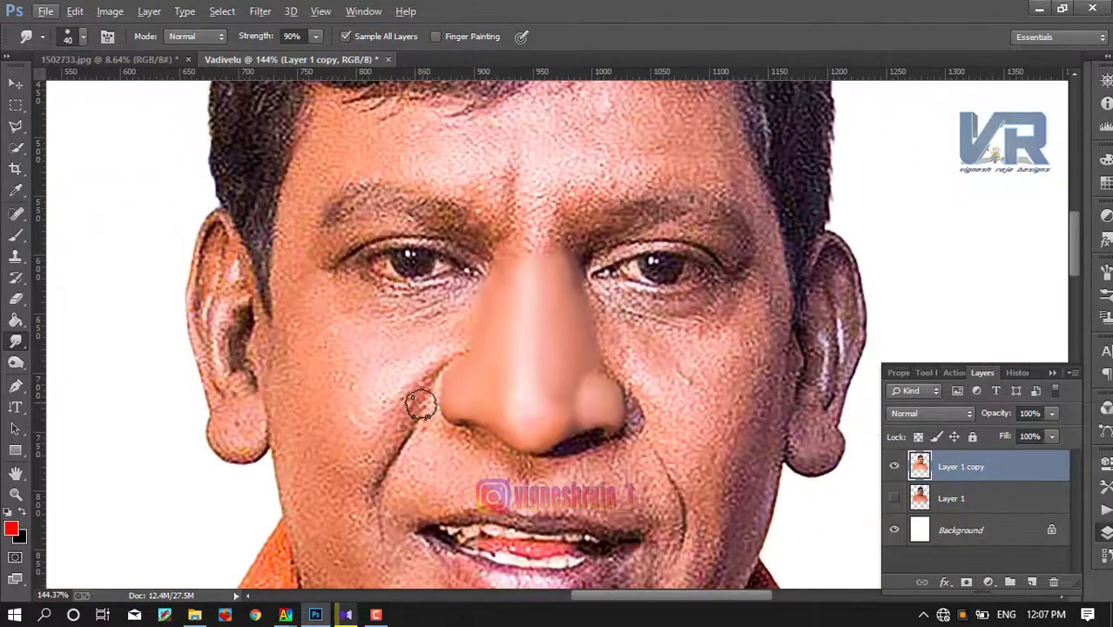
scroll(617, 327, up, 3)
scroll(398, 398, down, 2)
scroll(368, 410, up, 2)
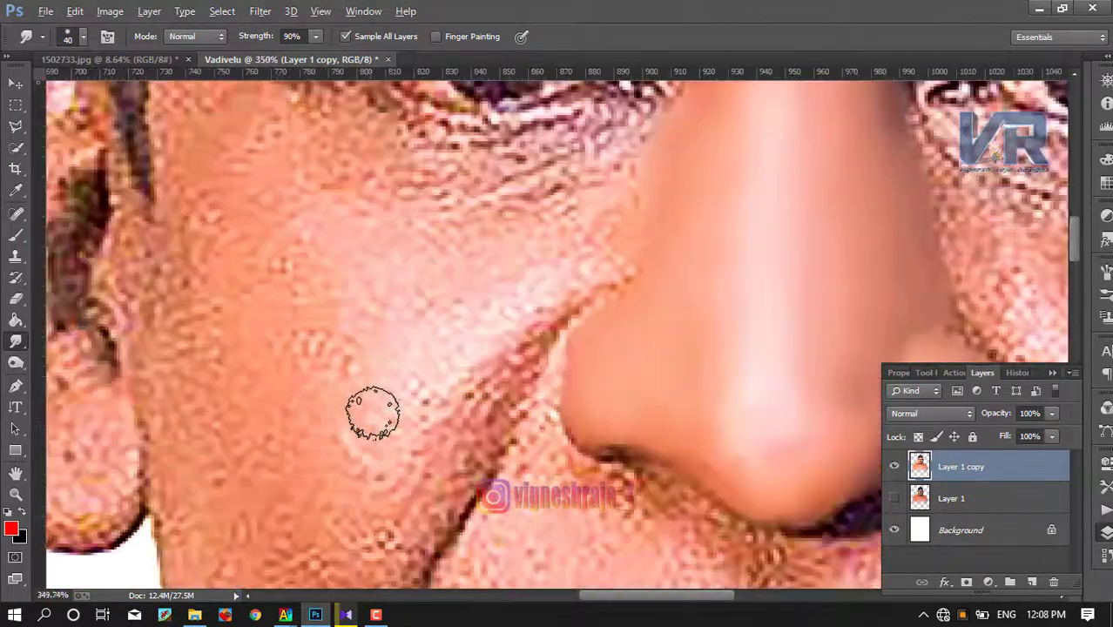
scroll(392, 336, up, 1)
scroll(395, 325, up, 1)
key(bracketright)
mouse_move(410, 315)
mouse_down()
mouse_move(428, 369)
mouse_move(449, 330)
mouse_move(435, 323)
mouse_move(480, 256)
mouse_move(492, 258)
mouse_move(519, 220)
mouse_move(592, 168)
mouse_move(596, 178)
mouse_move(566, 183)
mouse_move(450, 263)
mouse_move(463, 194)
mouse_move(410, 259)
mouse_move(373, 268)
mouse_move(356, 410)
mouse_move(353, 348)
mouse_move(385, 454)
mouse_move(455, 325)
mouse_move(504, 276)
mouse_move(492, 268)
mouse_move(368, 462)
mouse_move(381, 471)
mouse_move(413, 424)
mouse_move(318, 440)
mouse_move(296, 385)
mouse_move(288, 297)
mouse_move(312, 246)
mouse_move(278, 192)
mouse_move(262, 207)
mouse_move(344, 204)
mouse_move(373, 186)
mouse_move(348, 216)
mouse_move(415, 206)
mouse_move(390, 340)
mouse_move(383, 234)
mouse_move(360, 199)
mouse_move(402, 236)
mouse_up()
- Smooth the grainy cheek skin and the skin along the jawline
scroll(415, 205, up, 1)
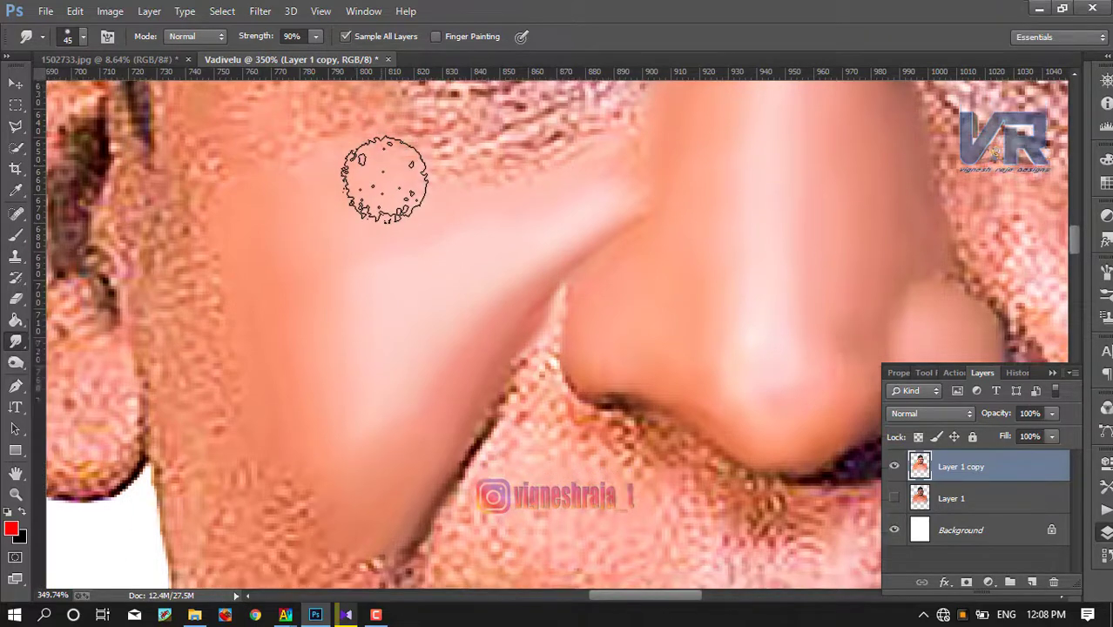
scroll(385, 178, down, 5)
mouse_move(345, 311)
mouse_down()
mouse_move(291, 311)
mouse_move(355, 378)
mouse_move(288, 323)
mouse_move(250, 268)
mouse_move(218, 153)
mouse_up()
scroll(231, 252, down, 1)
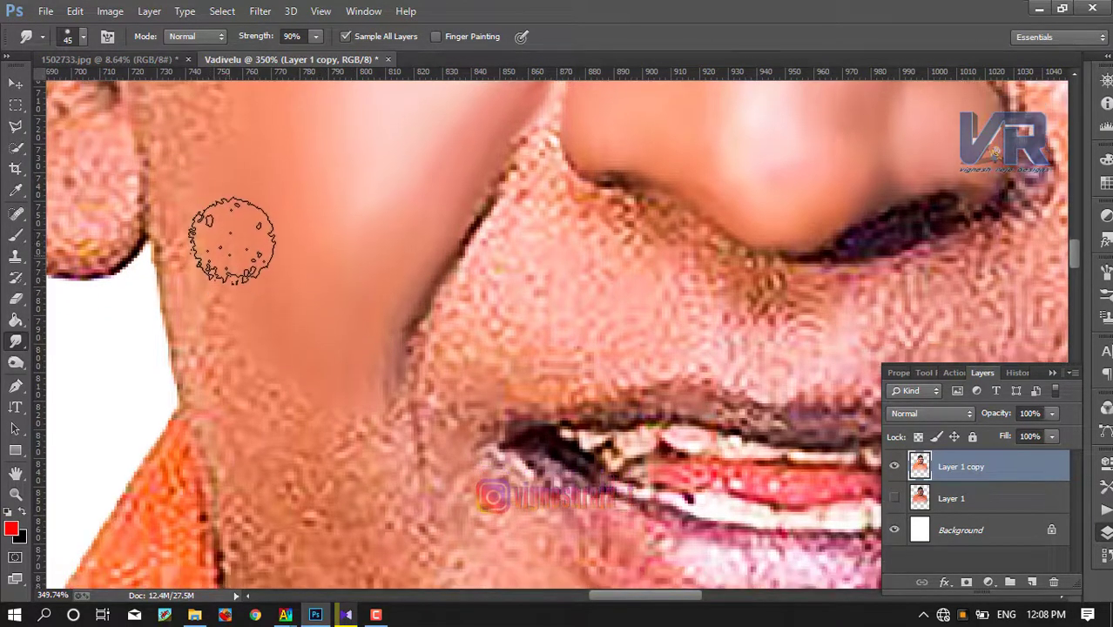
mouse_move(231, 292)
mouse_down()
mouse_move(219, 294)
mouse_move(231, 373)
mouse_move(291, 379)
mouse_move(291, 428)
mouse_move(367, 466)
mouse_move(335, 472)
mouse_move(323, 435)
mouse_move(265, 390)
mouse_move(236, 293)
mouse_move(323, 455)
mouse_move(402, 453)
mouse_move(397, 367)
mouse_move(393, 403)
mouse_move(381, 362)
mouse_up()
- Smooth the skin up the cheek edge and just below the eye
scroll(323, 434, down, 4)
scroll(324, 435, down, 2)
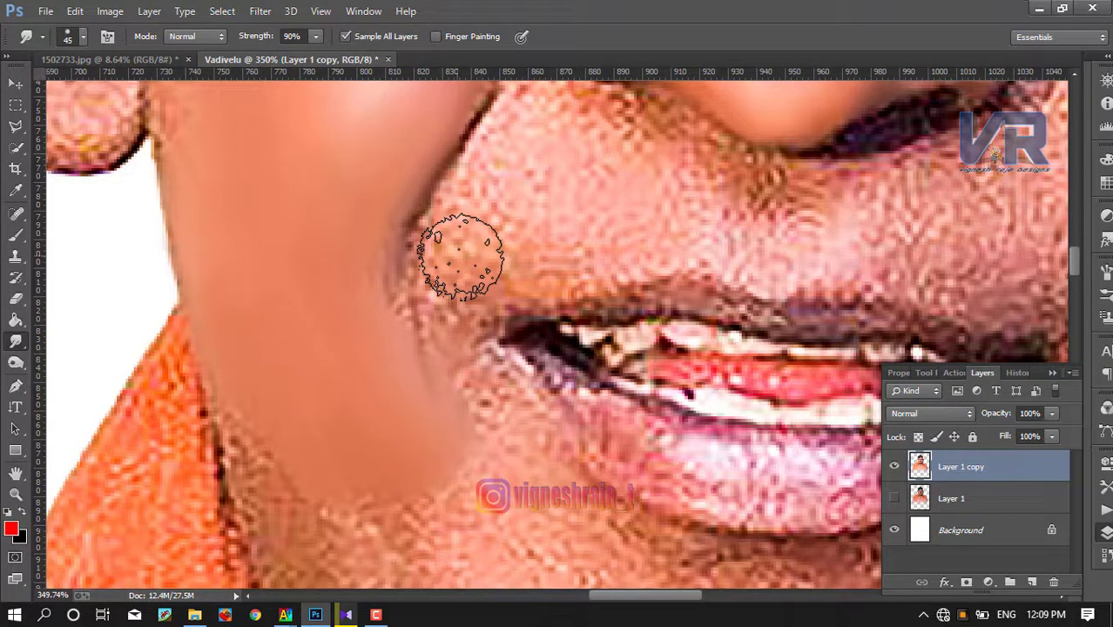
scroll(454, 274, up, 3)
scroll(449, 266, up, 4)
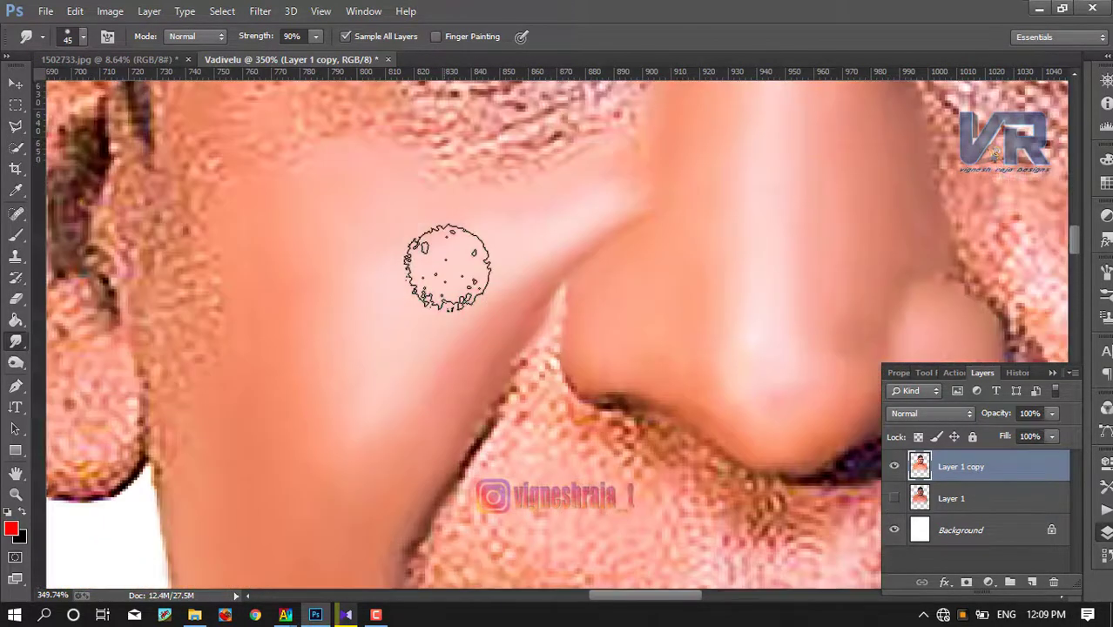
scroll(431, 261, up, 4)
scroll(205, 436, down, 3)
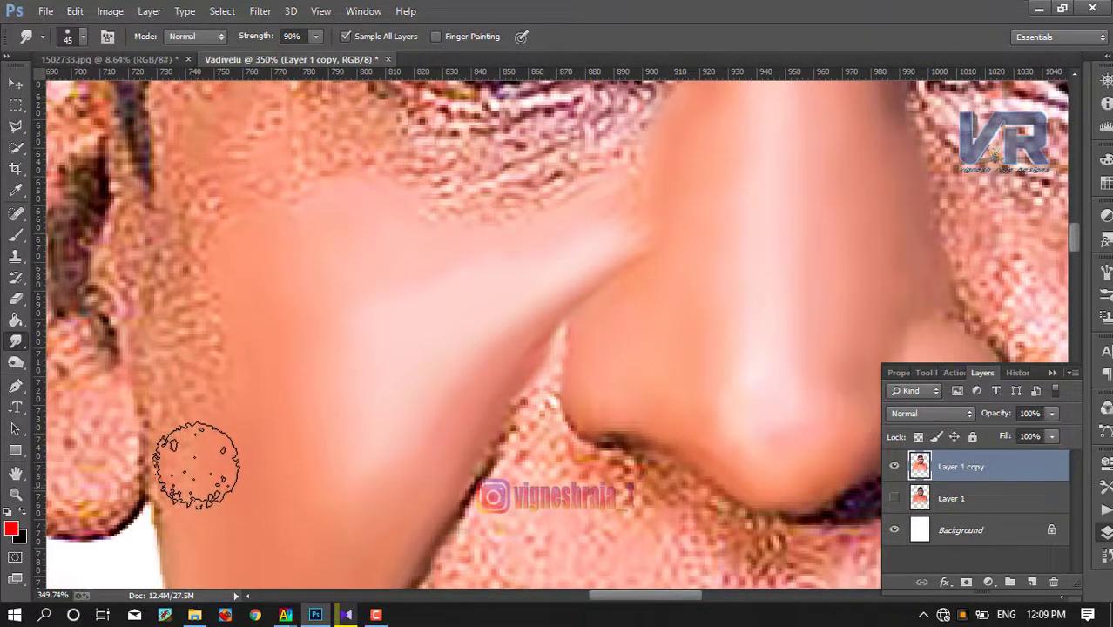
mouse_move(198, 463)
mouse_down()
mouse_move(204, 256)
mouse_move(236, 209)
mouse_up()
scroll(236, 209, up, 6)
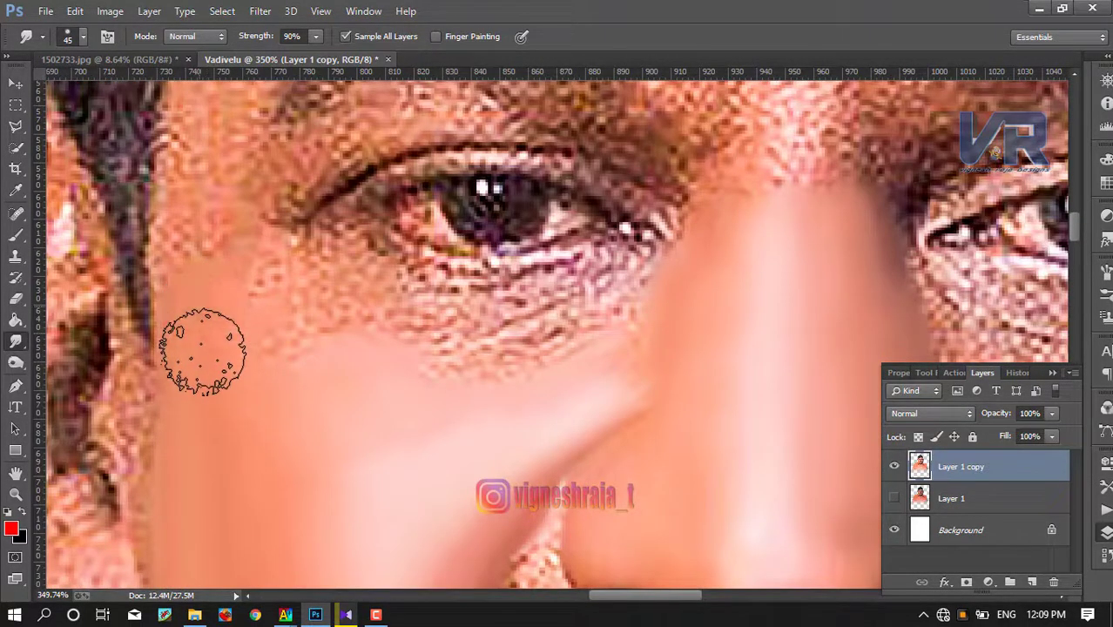
mouse_move(276, 366)
mouse_down()
mouse_move(266, 286)
mouse_move(315, 309)
mouse_move(298, 266)
mouse_move(393, 340)
mouse_move(417, 328)
mouse_move(437, 398)
mouse_move(571, 353)
mouse_move(527, 365)
mouse_up()
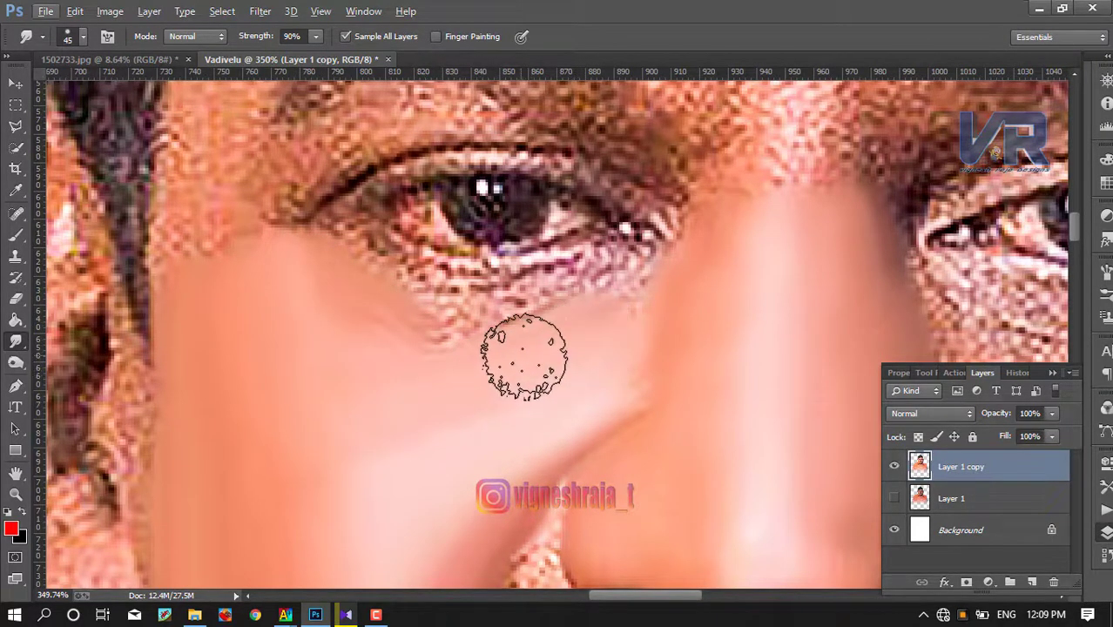
scroll(527, 365, up, 1)
- Pan to the other cheek and smudge the skin beside the nostril
scroll(524, 356, down, 3)
scroll(531, 370, down, 3)
scroll(538, 383, down, 1)
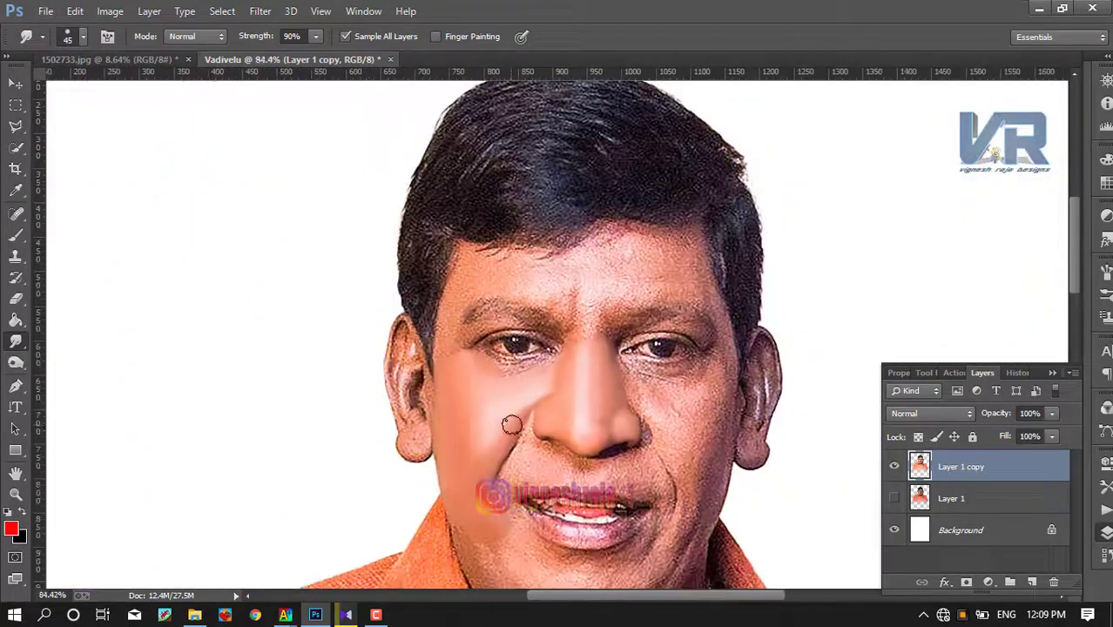
scroll(523, 377, up, 1)
scroll(471, 357, up, 1)
scroll(401, 335, up, 1)
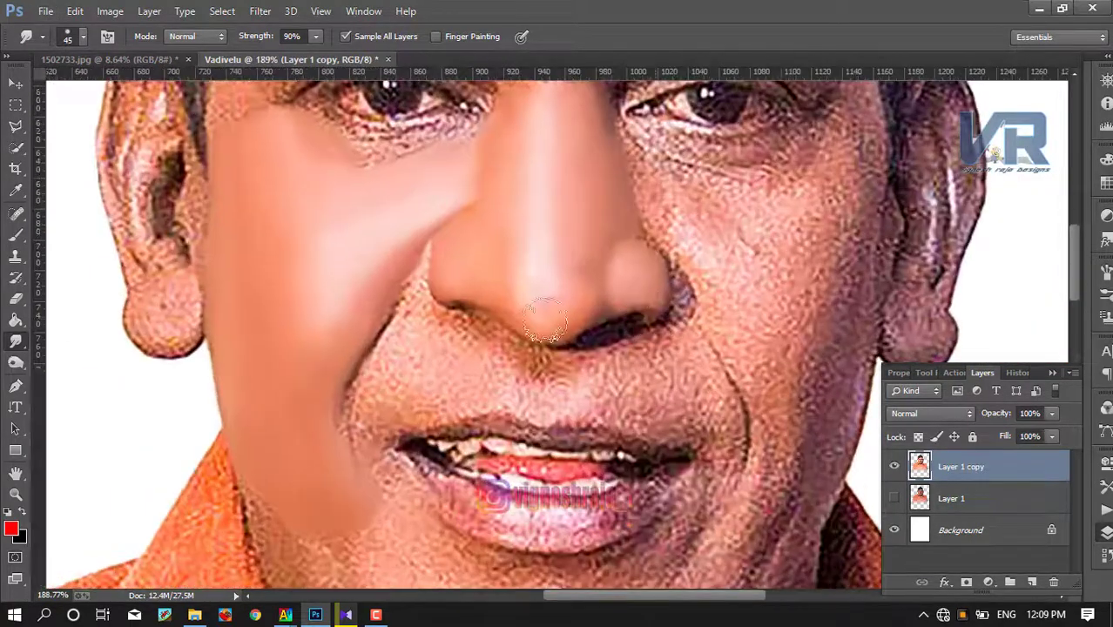
scroll(321, 311, up, 1)
scroll(820, 259, up, 2)
drag(649, 294, 490, 248)
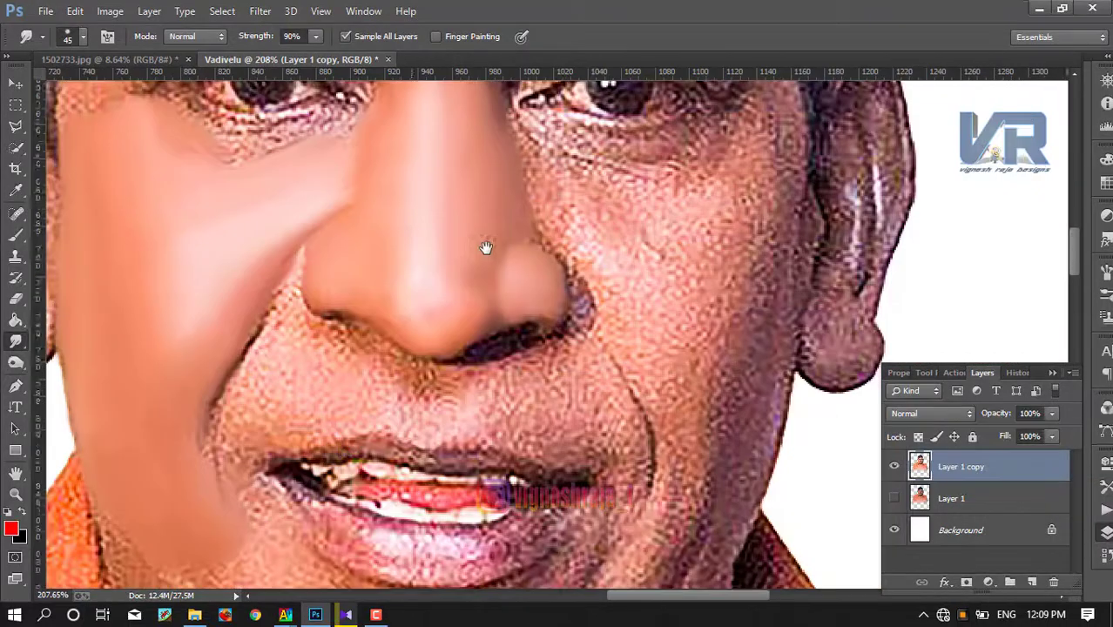
scroll(532, 212, up, 2)
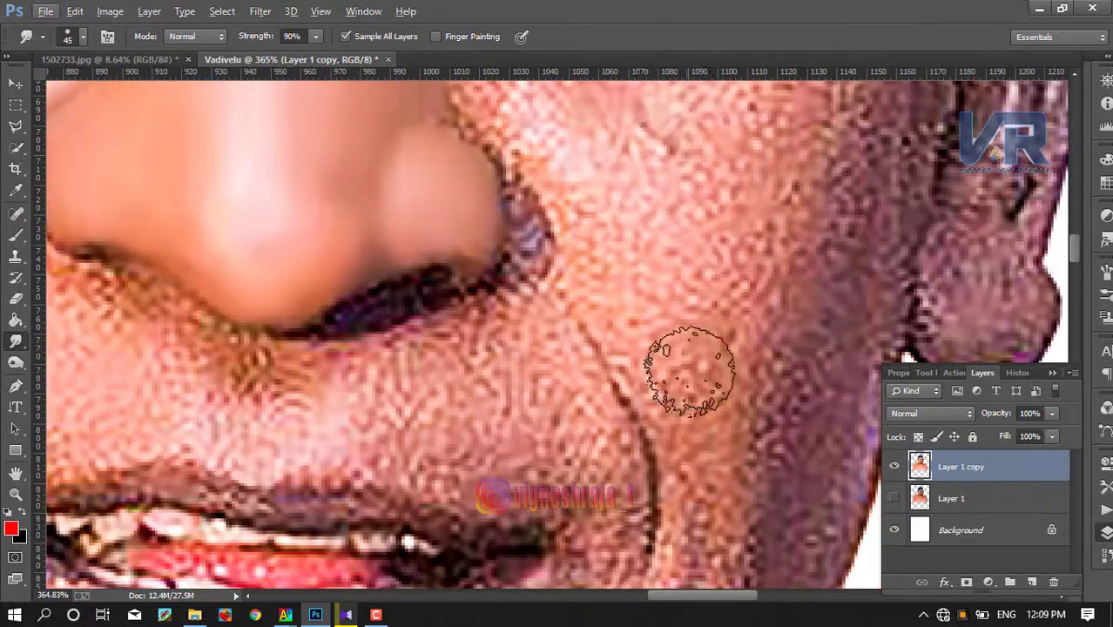
mouse_move(690, 371)
mouse_down()
mouse_move(666, 365)
mouse_move(684, 397)
mouse_move(703, 335)
mouse_move(617, 285)
mouse_move(622, 237)
mouse_move(596, 206)
mouse_move(678, 216)
mouse_move(723, 268)
mouse_move(738, 329)
mouse_move(703, 472)
mouse_move(676, 404)
mouse_move(696, 472)
mouse_move(710, 463)
mouse_up()
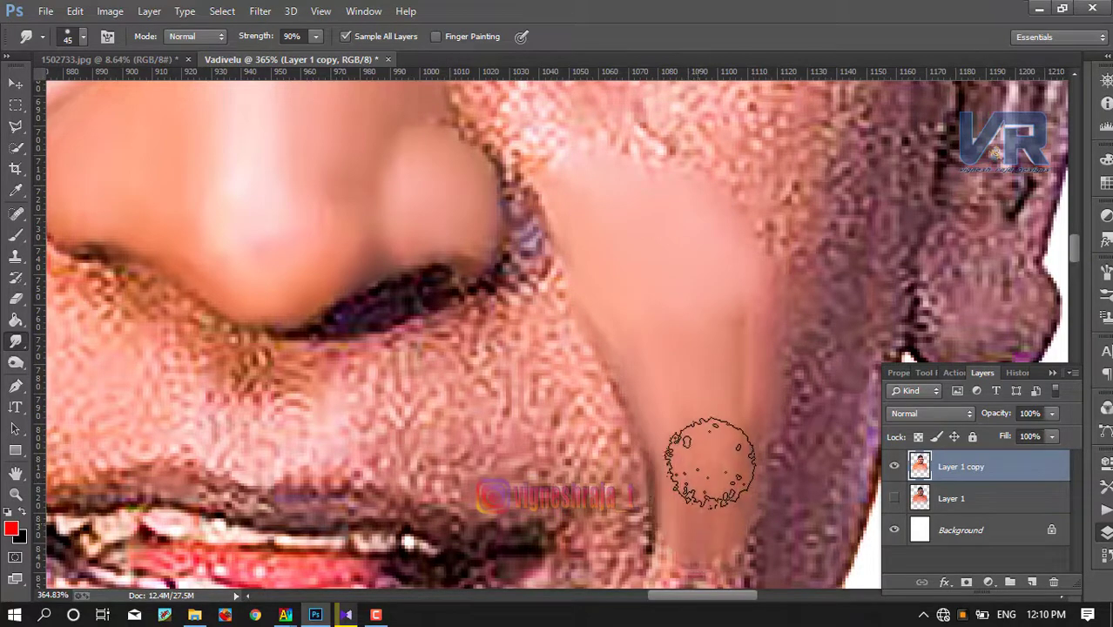
- Smear the textured cheek skin beside the nose out toward the sideburn
scroll(746, 274, up, 5)
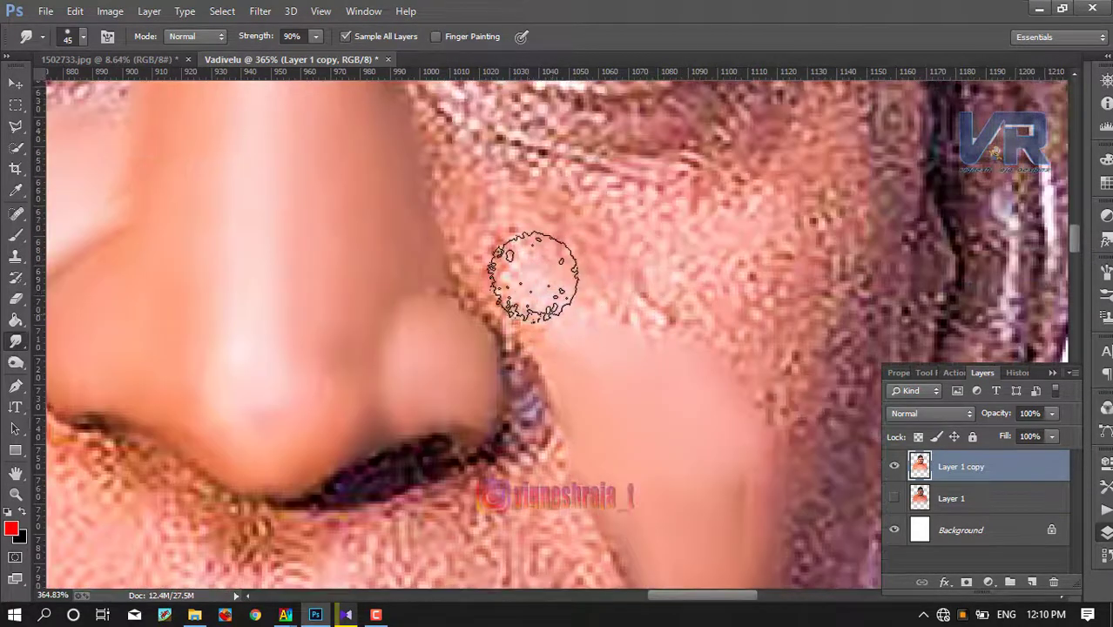
mouse_move(533, 276)
mouse_down()
mouse_move(487, 233)
mouse_move(468, 174)
mouse_up()
mouse_move(551, 213)
mouse_down()
mouse_move(467, 186)
mouse_move(579, 210)
mouse_move(615, 282)
mouse_move(639, 274)
mouse_move(658, 231)
mouse_move(706, 301)
mouse_move(745, 236)
mouse_move(725, 236)
mouse_move(795, 248)
mouse_move(862, 142)
mouse_move(801, 315)
mouse_move(741, 373)
mouse_move(776, 367)
mouse_move(810, 315)
mouse_move(784, 472)
mouse_move(696, 422)
mouse_move(574, 258)
mouse_move(718, 401)
mouse_move(676, 253)
mouse_up()
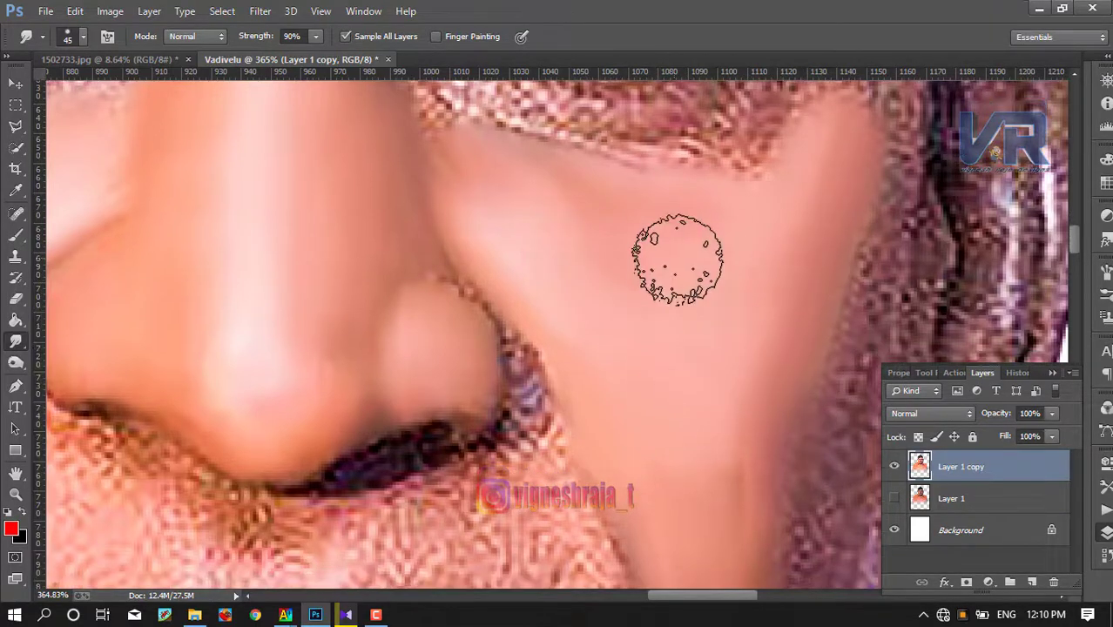
scroll(676, 254, down, 3)
- Smudge the outer cheek edge from below the eye down toward the jaw
scroll(630, 260, right, 3)
scroll(631, 260, up, 3)
scroll(644, 231, up, 5)
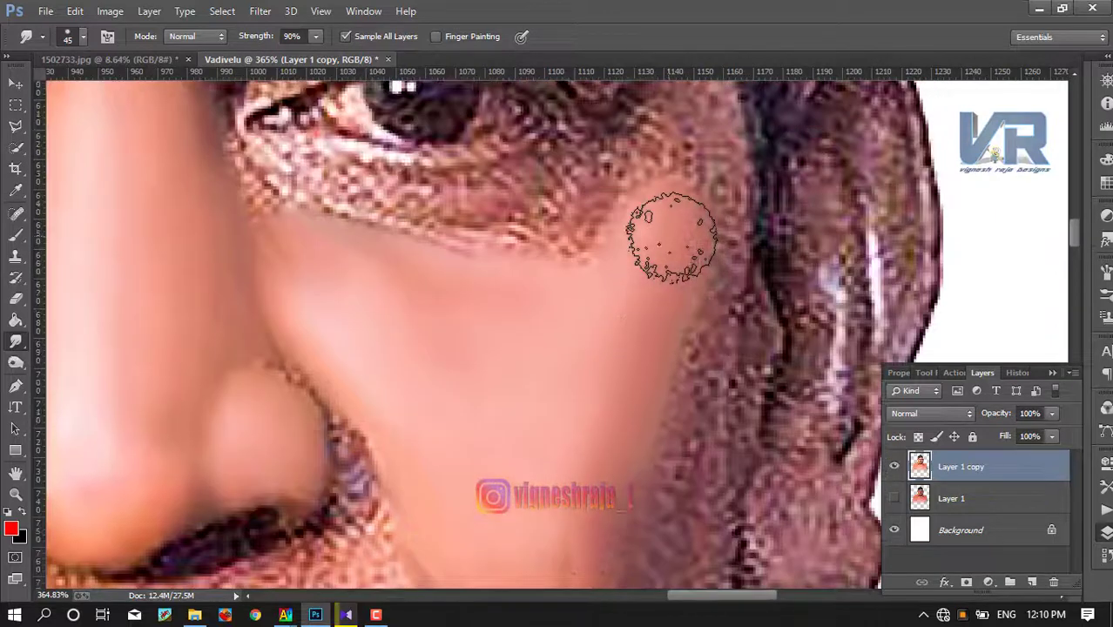
scroll(649, 228, up, 3)
mouse_move(658, 240)
mouse_down()
mouse_move(699, 213)
mouse_move(696, 224)
mouse_move(697, 189)
mouse_up()
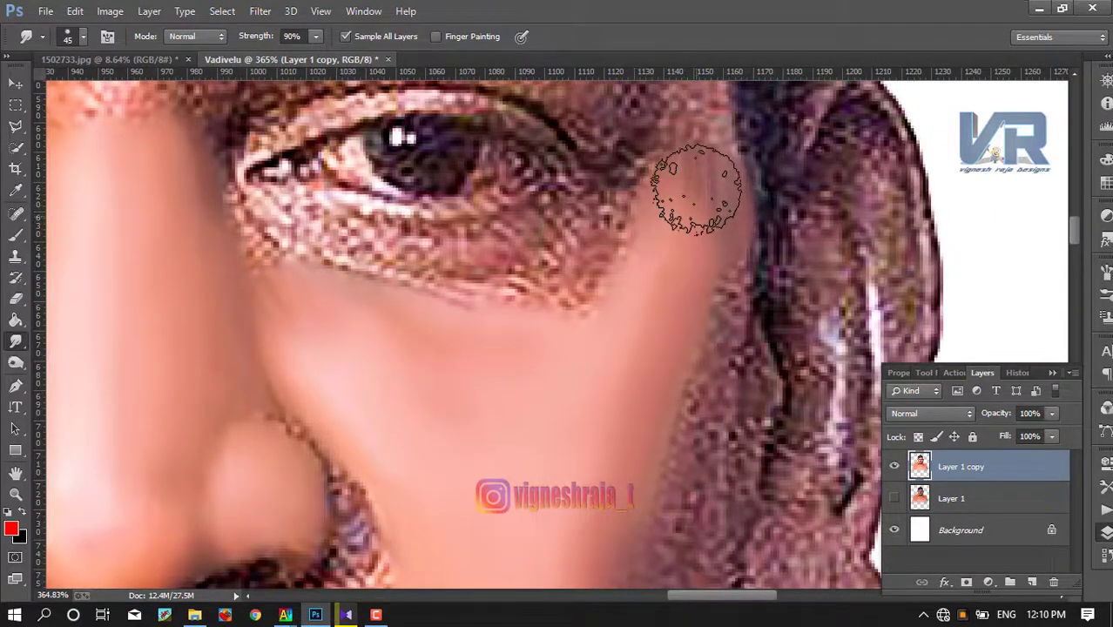
drag(716, 261, 700, 348)
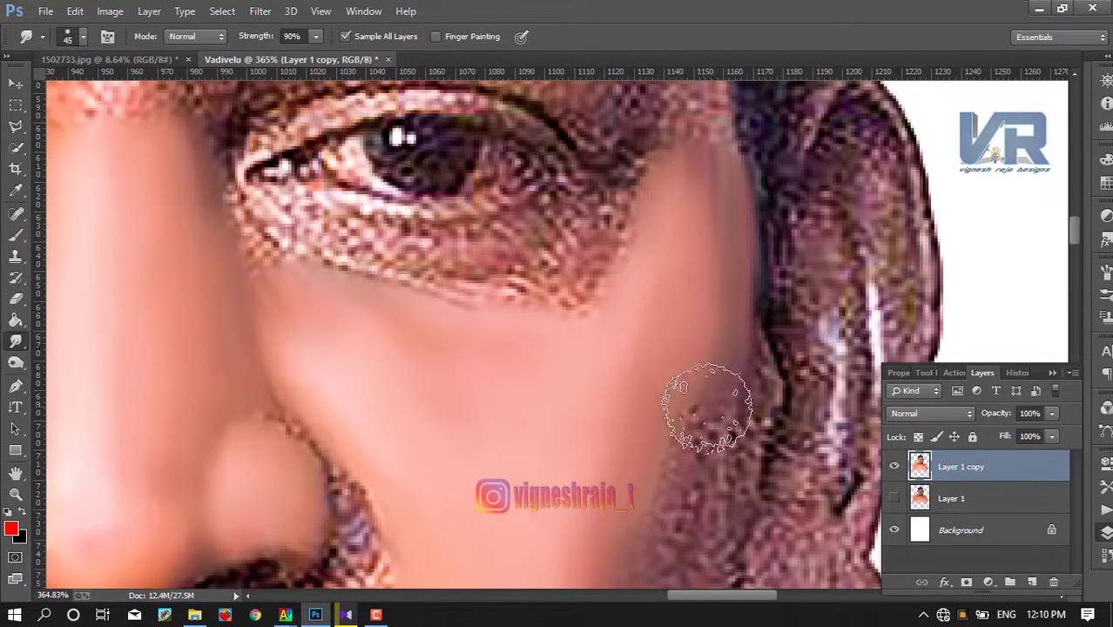
scroll(700, 398, down, 3)
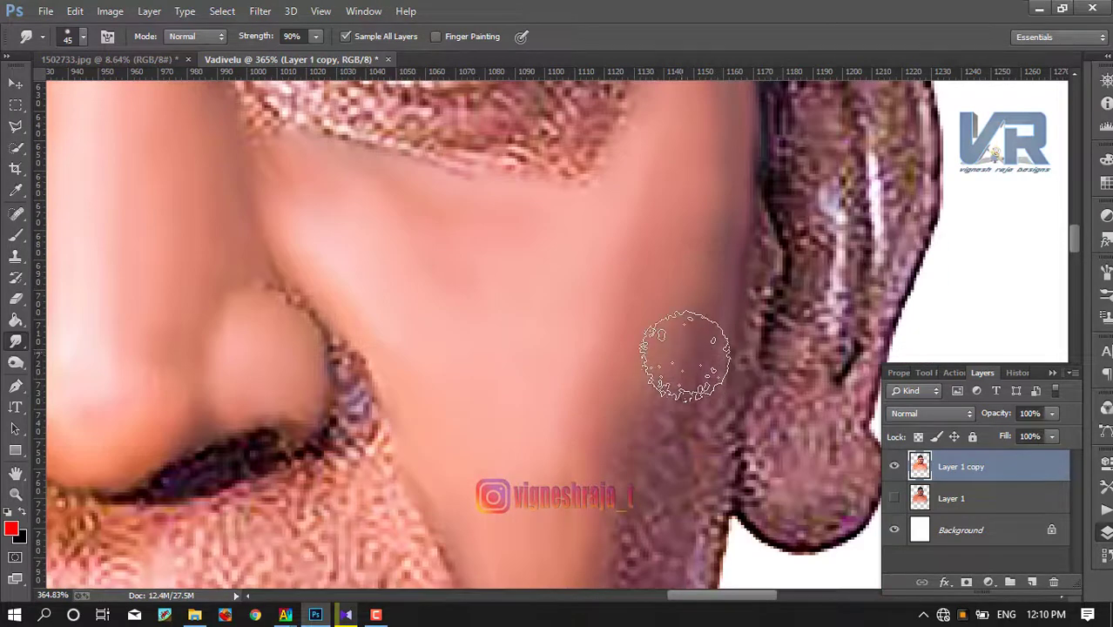
drag(686, 354, 635, 435)
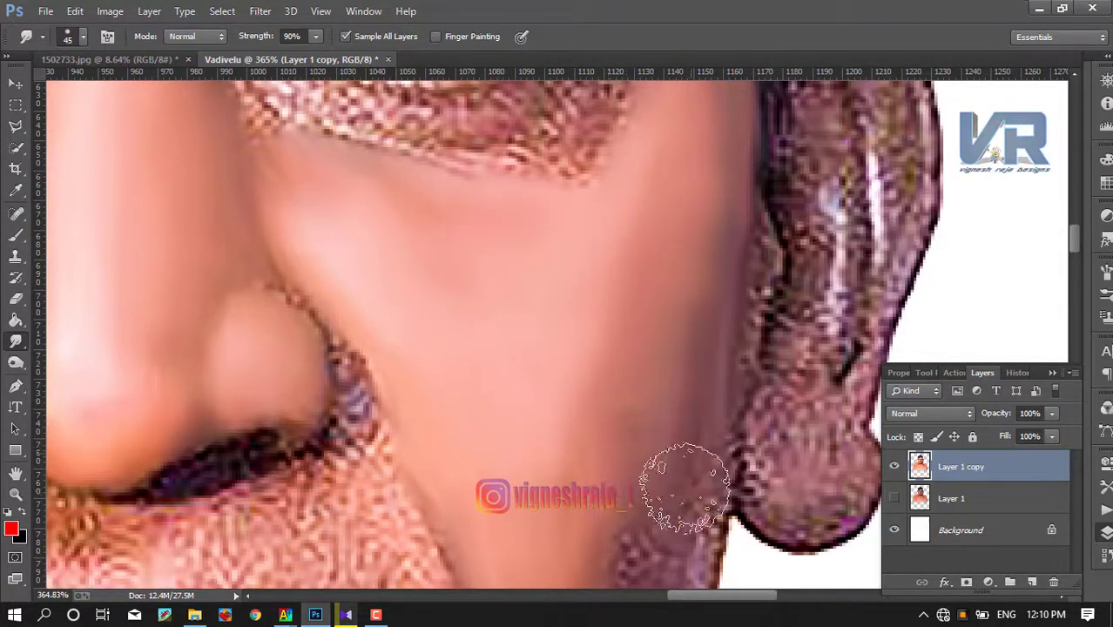
scroll(662, 427, down, 2)
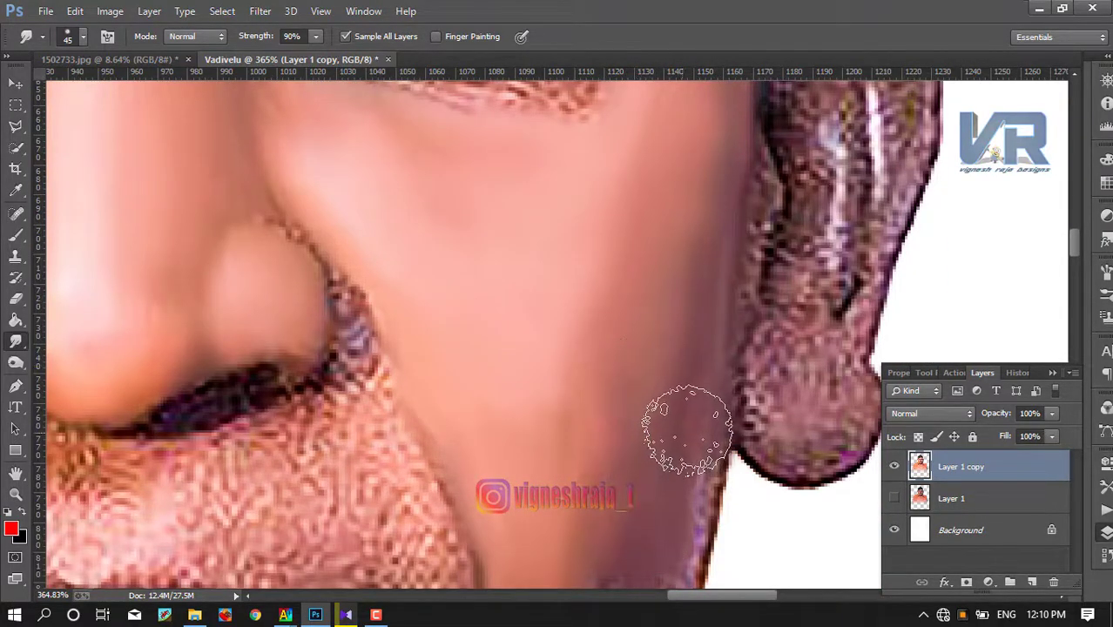
scroll(657, 436, down, 1)
scroll(658, 375, down, 1)
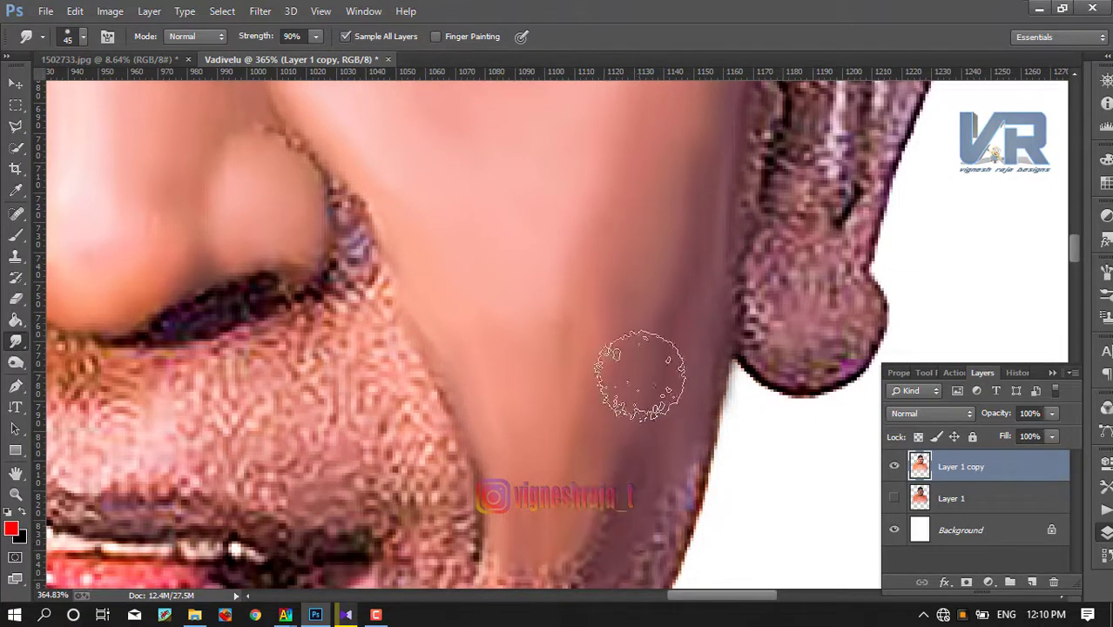
scroll(658, 427, down, 1)
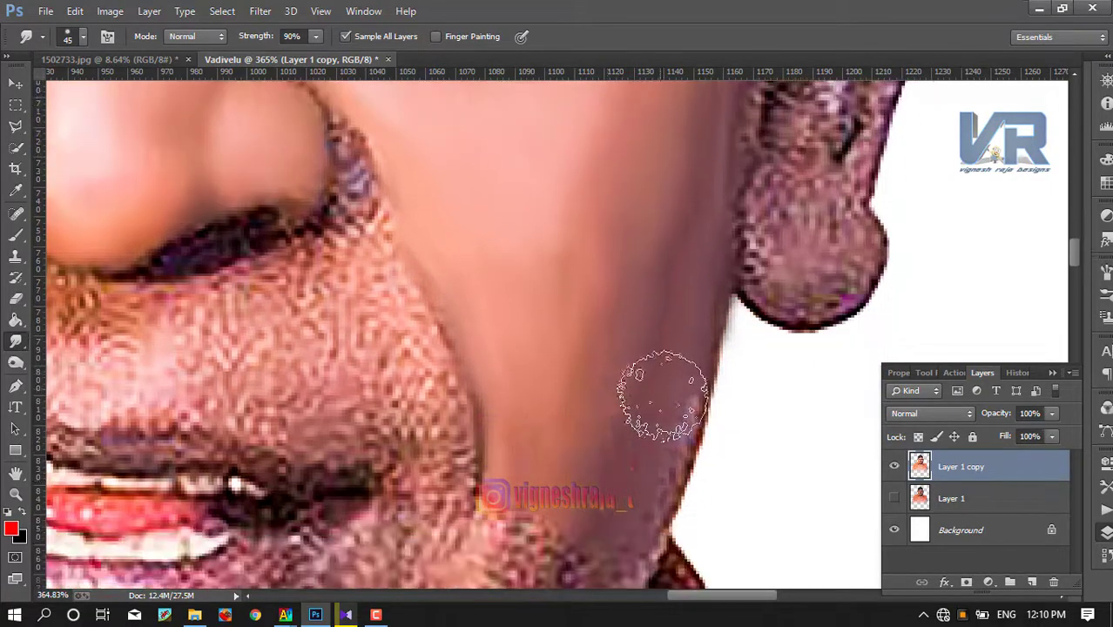
scroll(610, 462, down, 1)
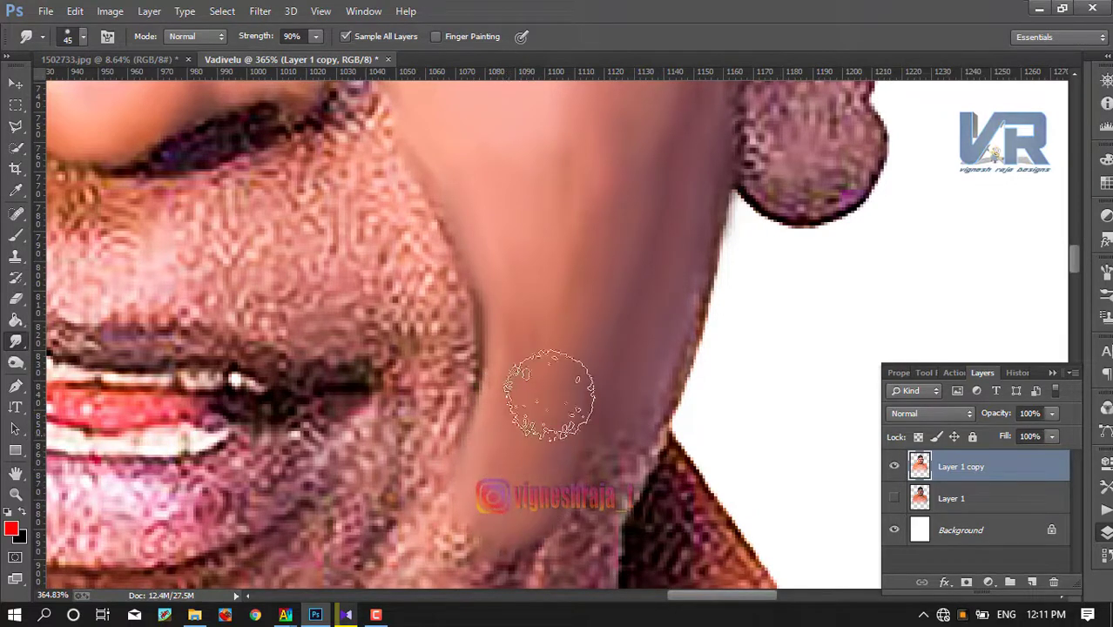
scroll(602, 384, down, 3)
- Smudge a smooth band along the chin edge below the lower lip
scroll(604, 358, down, 3)
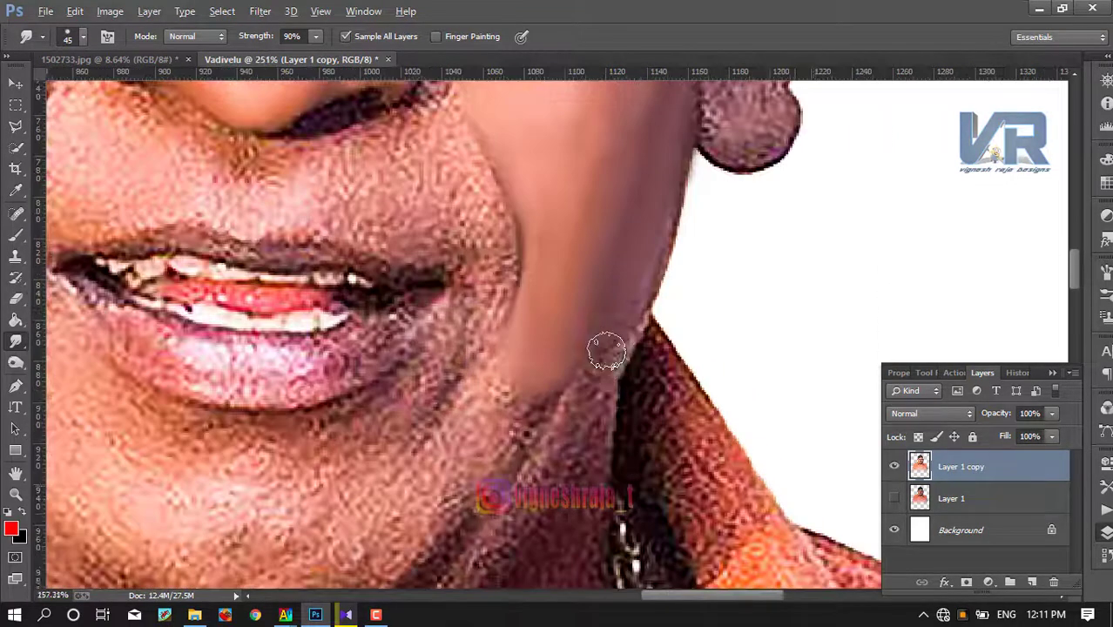
scroll(294, 447, up, 2)
scroll(293, 392, up, 1)
scroll(537, 398, down, 1)
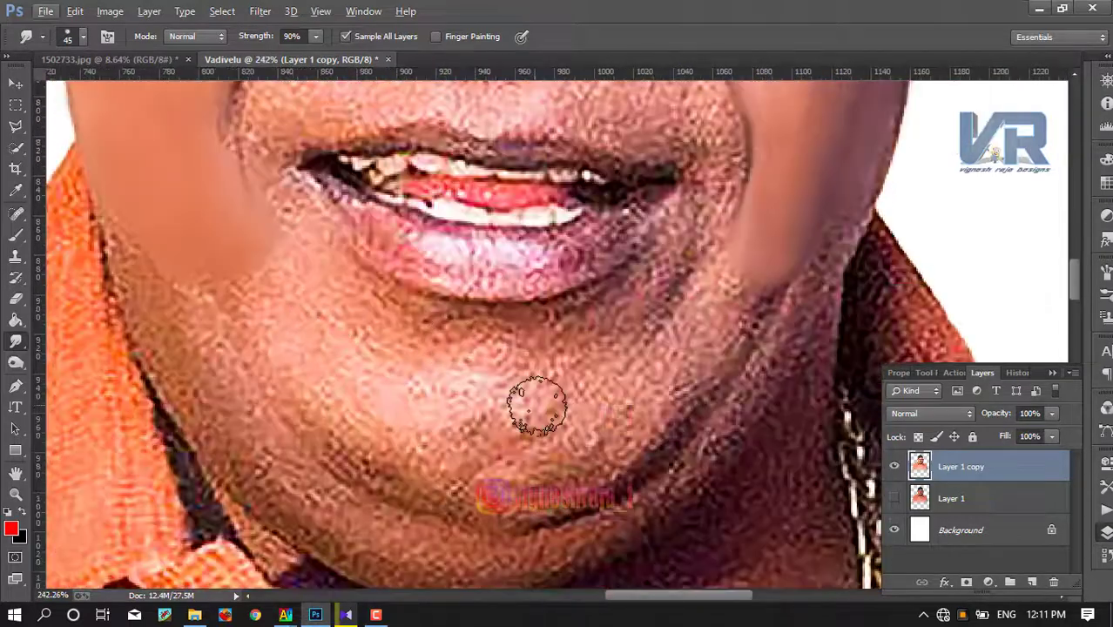
scroll(533, 387, up, 1)
scroll(610, 391, up, 1)
mouse_move(634, 435)
mouse_down()
mouse_move(654, 447)
mouse_move(676, 397)
mouse_move(713, 379)
mouse_move(802, 256)
mouse_move(847, 218)
mouse_up()
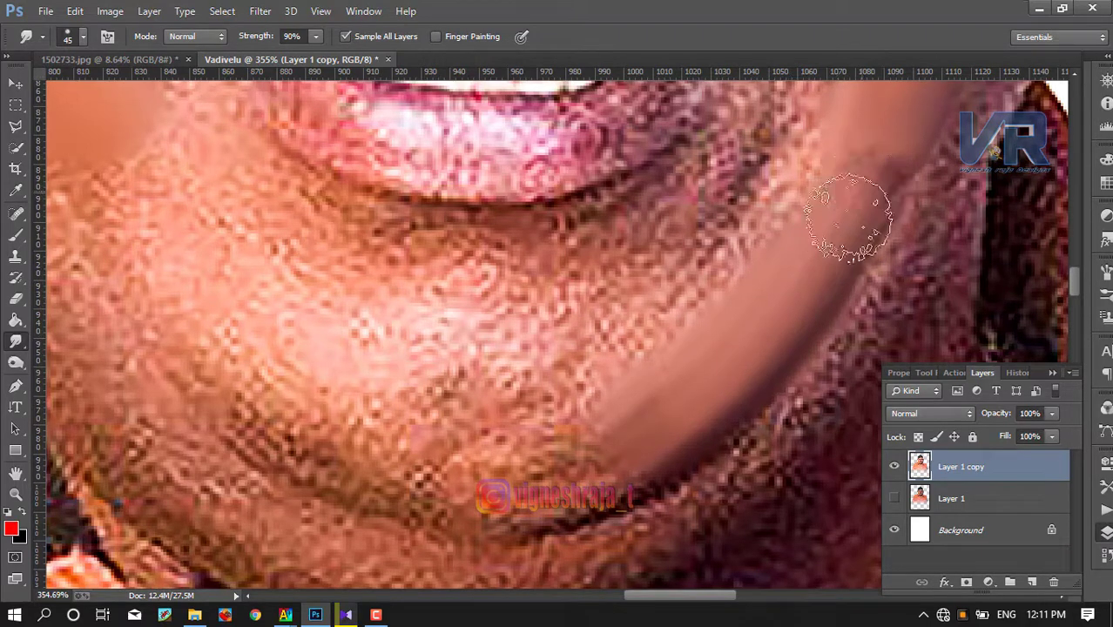
mouse_move(905, 120)
mouse_down()
mouse_move(833, 249)
mouse_move(708, 405)
mouse_up()
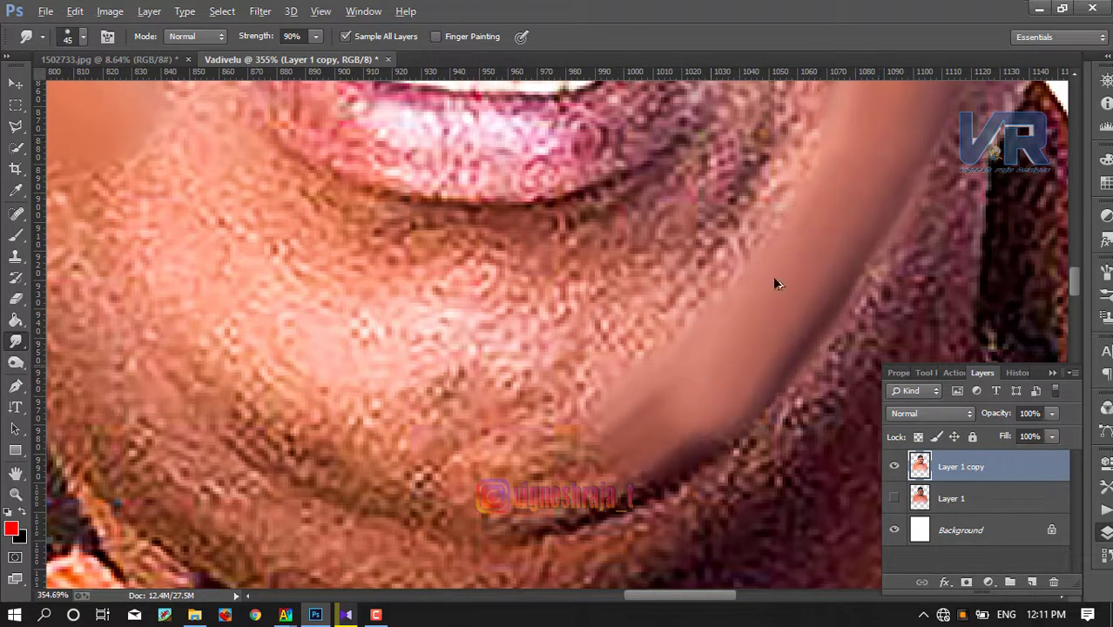
mouse_move(778, 283)
mouse_down()
mouse_move(595, 438)
mouse_move(606, 458)
mouse_up()
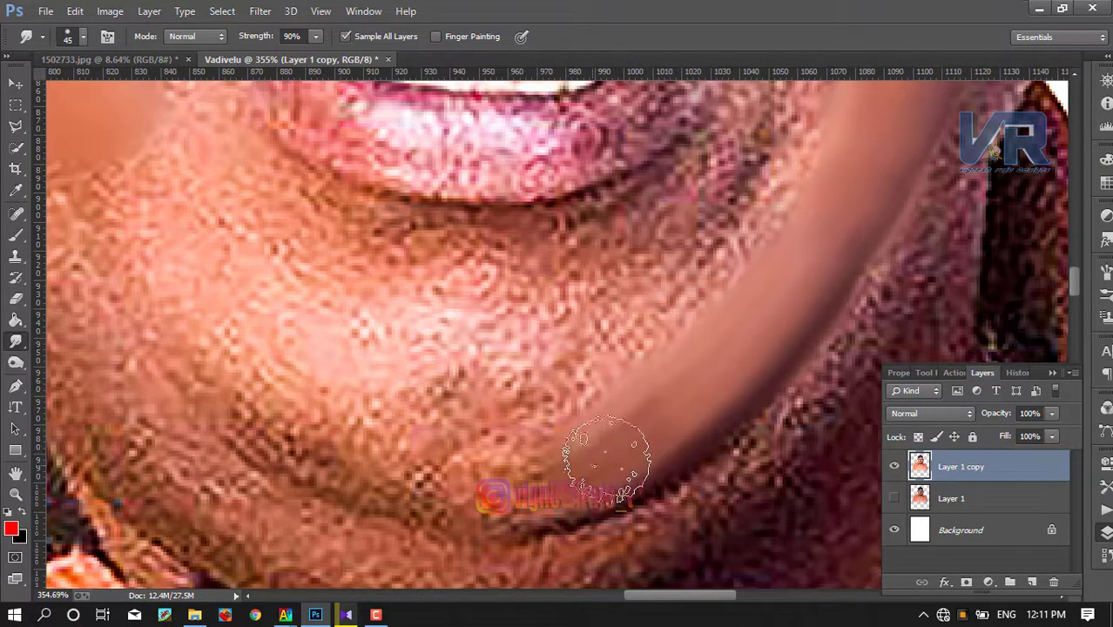
drag(527, 485, 393, 475)
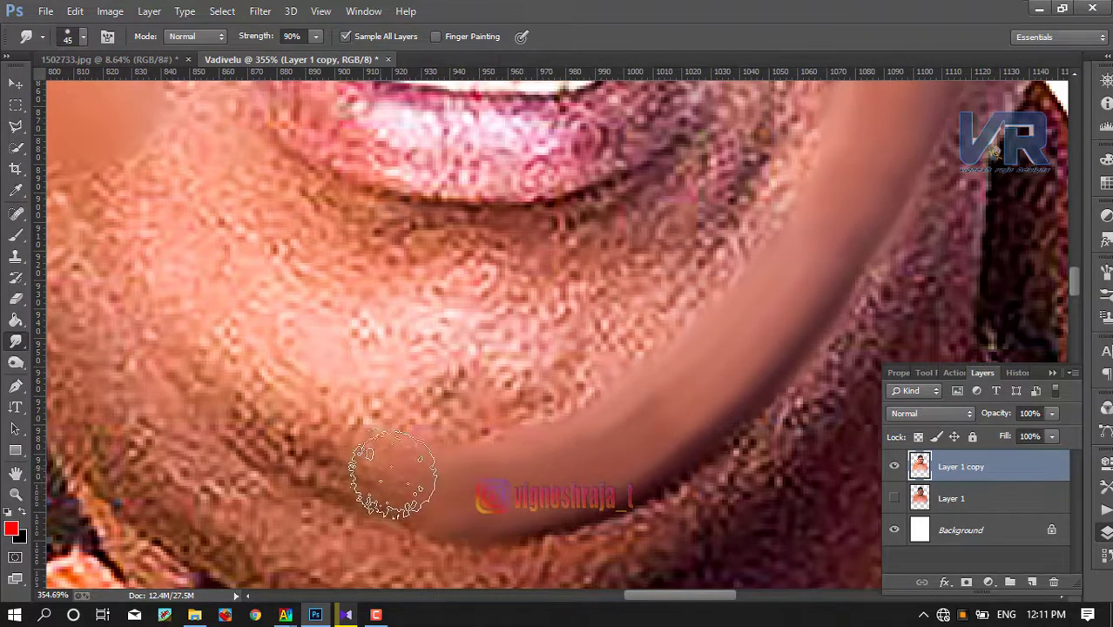
- Smooth the skin across the chin, near the lip corners and along the lower lip
mouse_move(281, 431)
mouse_down()
mouse_move(163, 306)
mouse_move(149, 261)
mouse_move(112, 248)
mouse_move(129, 228)
mouse_move(104, 211)
mouse_move(104, 169)
mouse_up()
mouse_move(148, 209)
mouse_down()
mouse_move(169, 186)
mouse_move(199, 204)
mouse_move(242, 286)
mouse_move(306, 318)
mouse_move(303, 347)
mouse_move(393, 392)
mouse_move(542, 391)
mouse_move(716, 279)
mouse_up()
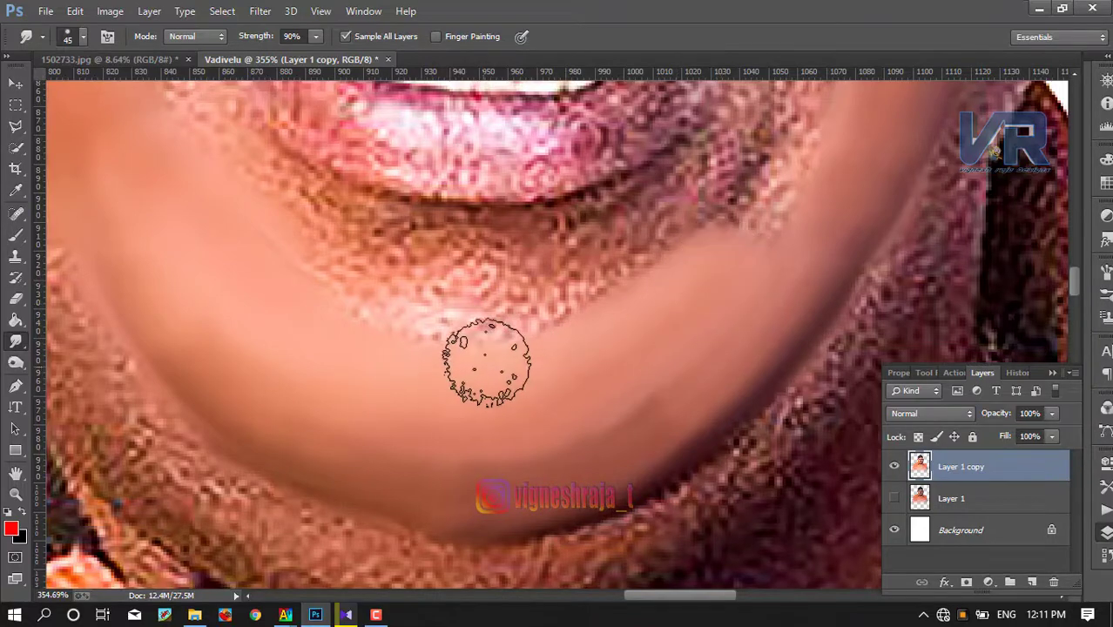
mouse_move(486, 363)
mouse_down()
mouse_move(460, 314)
mouse_move(398, 321)
mouse_up()
mouse_move(320, 306)
mouse_down()
mouse_move(479, 323)
mouse_move(579, 315)
mouse_up()
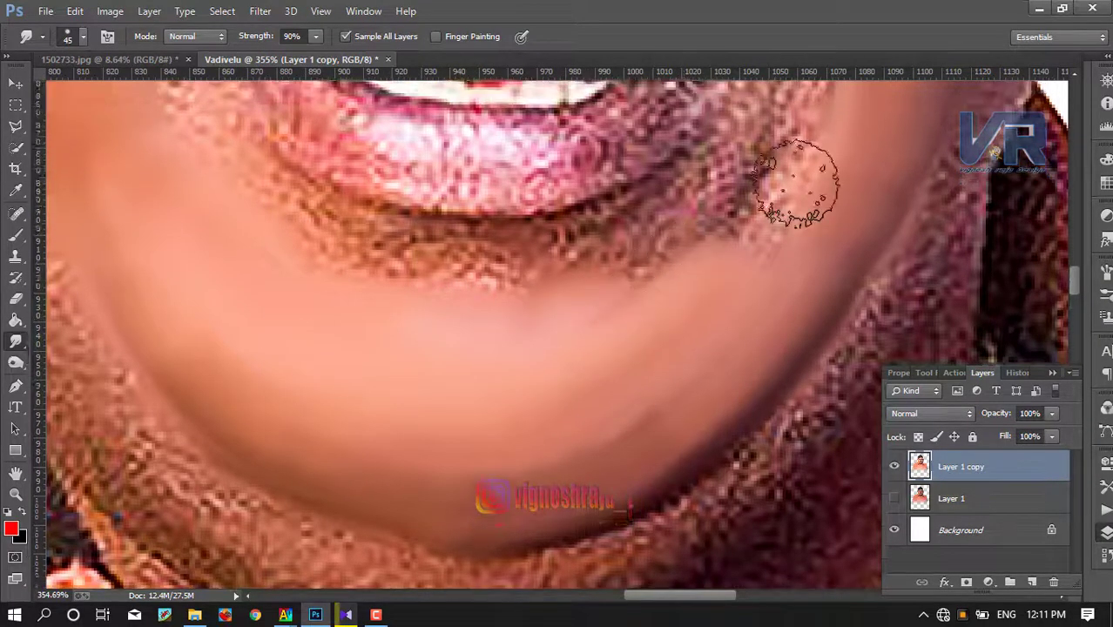
scroll(742, 464, up, 5)
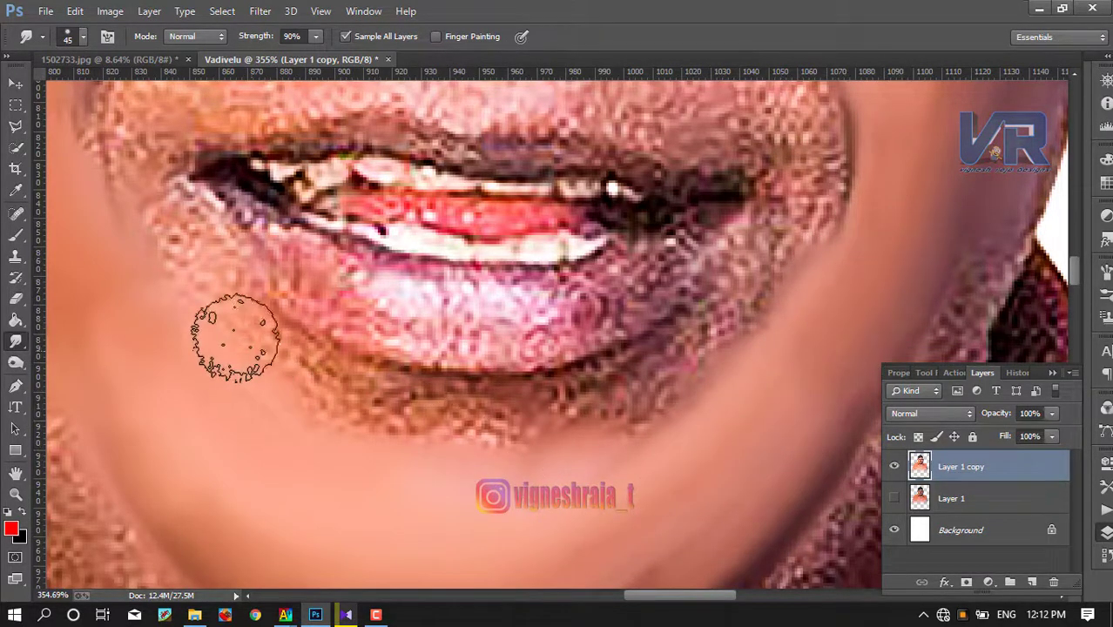
drag(174, 236, 164, 209)
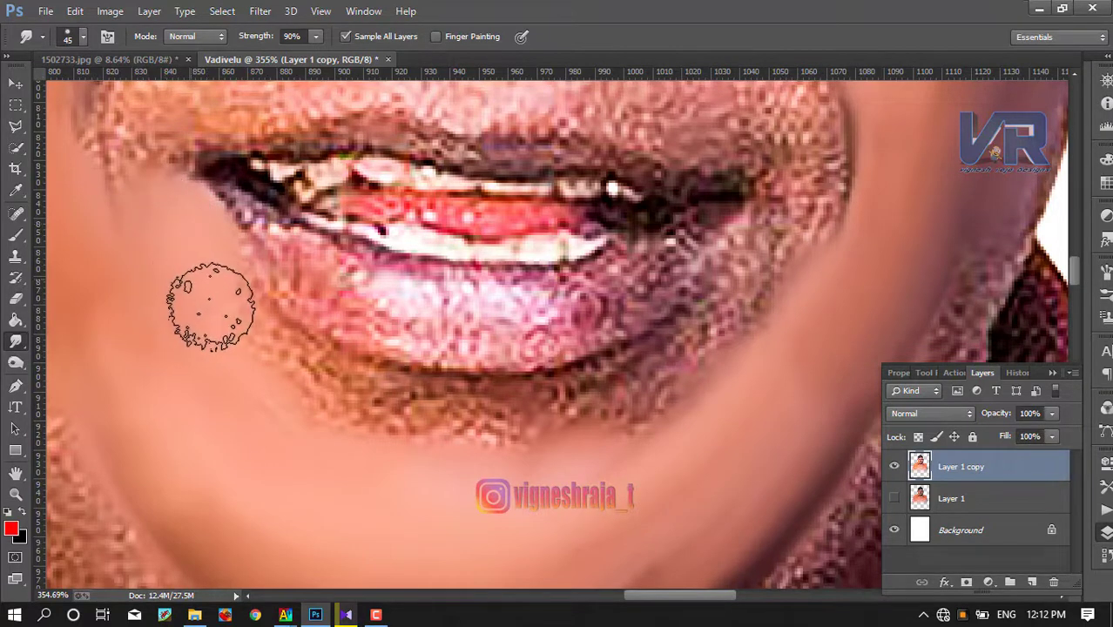
mouse_move(228, 353)
mouse_down()
mouse_move(314, 392)
mouse_move(467, 405)
mouse_move(390, 422)
mouse_move(526, 445)
mouse_move(509, 435)
mouse_move(566, 398)
mouse_move(634, 378)
mouse_move(634, 397)
mouse_move(721, 347)
mouse_move(656, 411)
mouse_move(829, 240)
mouse_move(811, 244)
mouse_up()
- Zoom to 491%, shrink the smudge brush, and smooth the dotted skin above the upper lip
scroll(811, 231, down, 2)
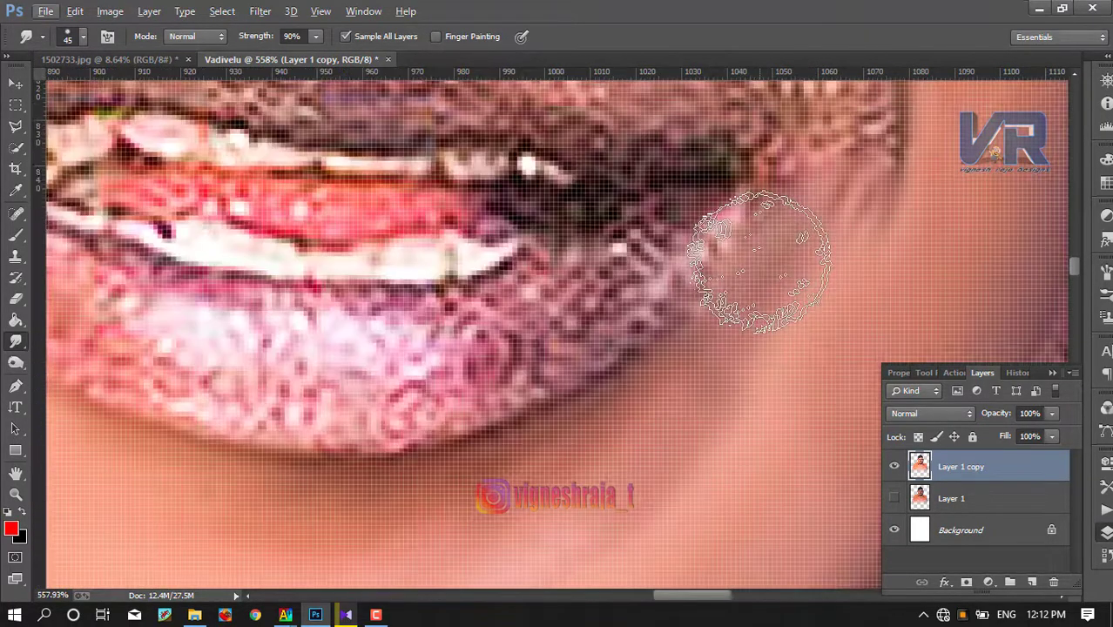
scroll(770, 249, down, 2)
scroll(723, 291, down, 3)
scroll(651, 231, down, 2)
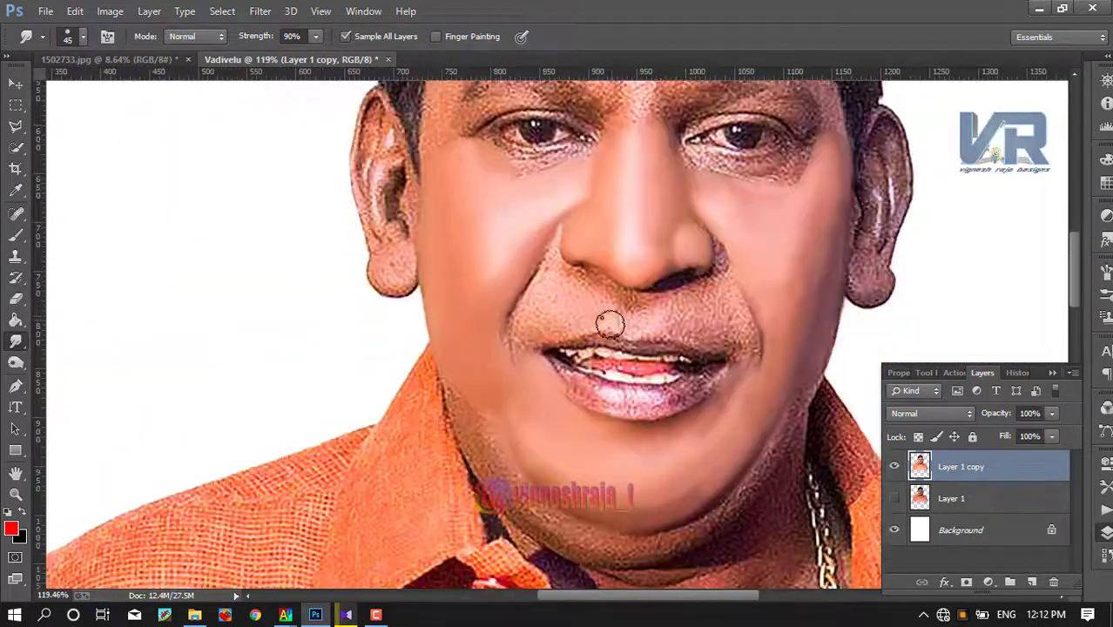
scroll(614, 318, up, 2)
scroll(480, 304, up, 6)
scroll(403, 337, up, 1)
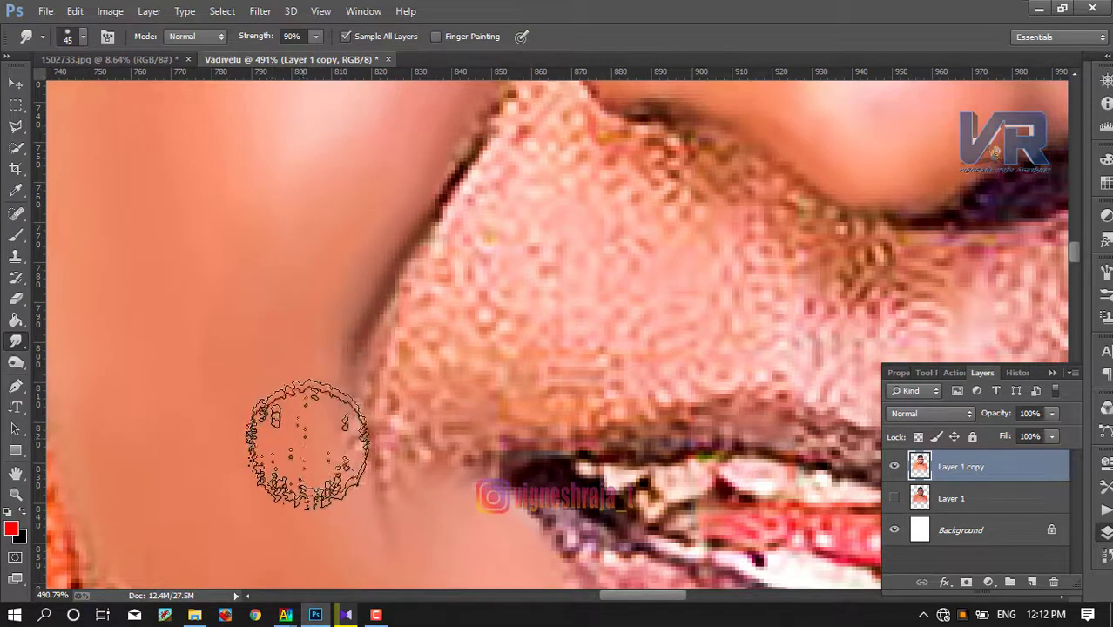
scroll(537, 271, up, 3)
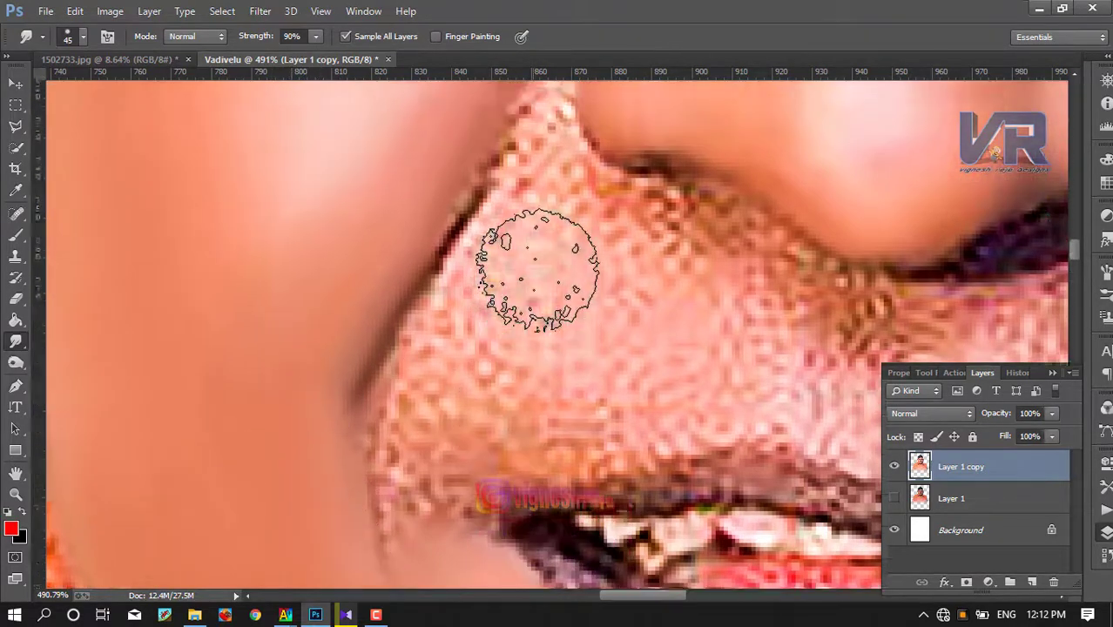
key(bracketleft)
key(bracketleft)
key(bracketleft)
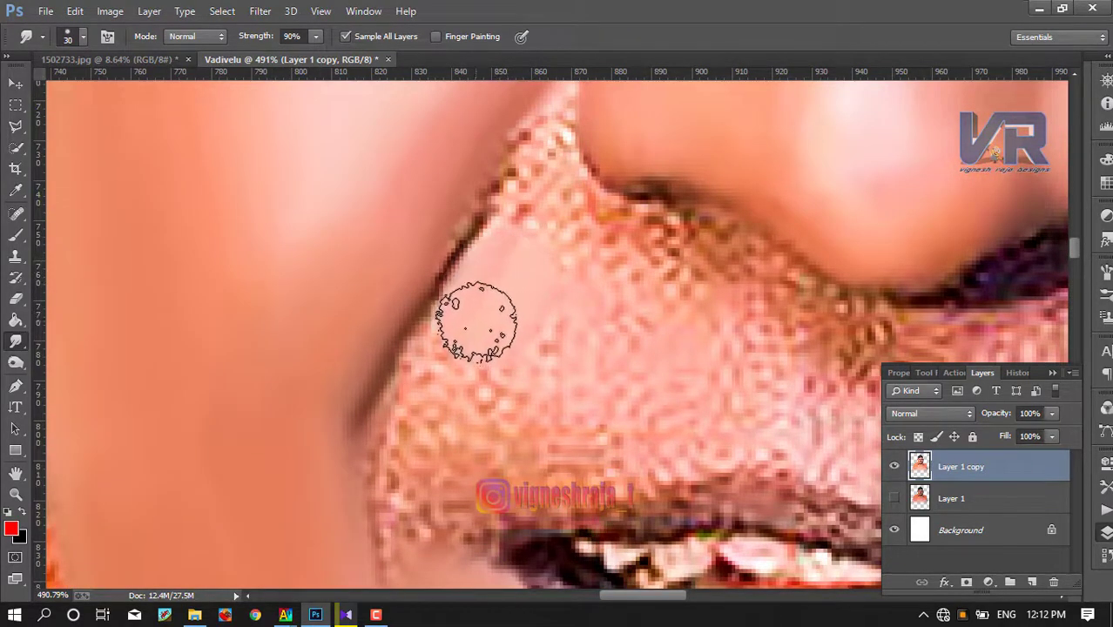
mouse_move(476, 322)
mouse_down()
mouse_move(413, 403)
mouse_move(421, 424)
mouse_up()
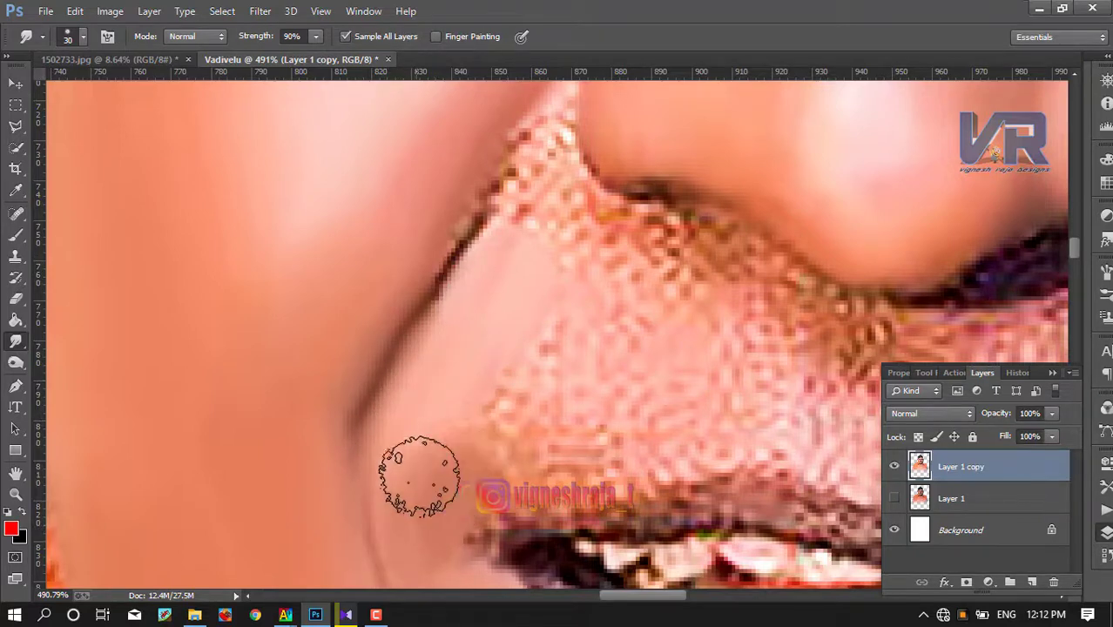
mouse_move(509, 421)
mouse_down()
mouse_move(489, 397)
mouse_move(451, 450)
mouse_up()
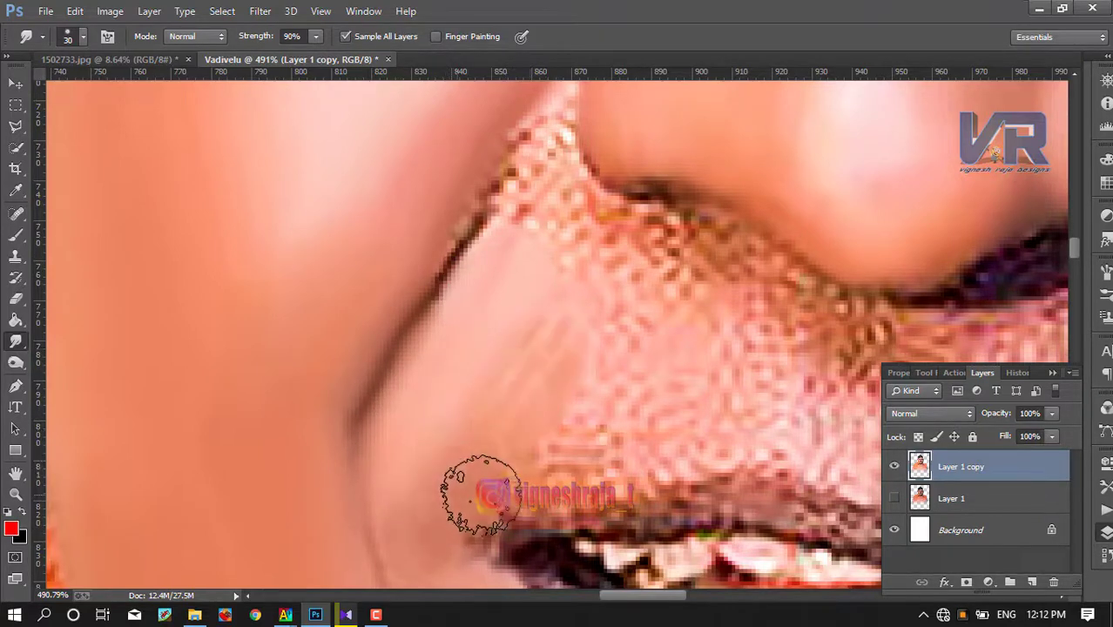
- Smudge along the nostril crease, undo the last strokes, and recentre the nostril
scroll(562, 456, up, 2)
scroll(580, 356, up, 2)
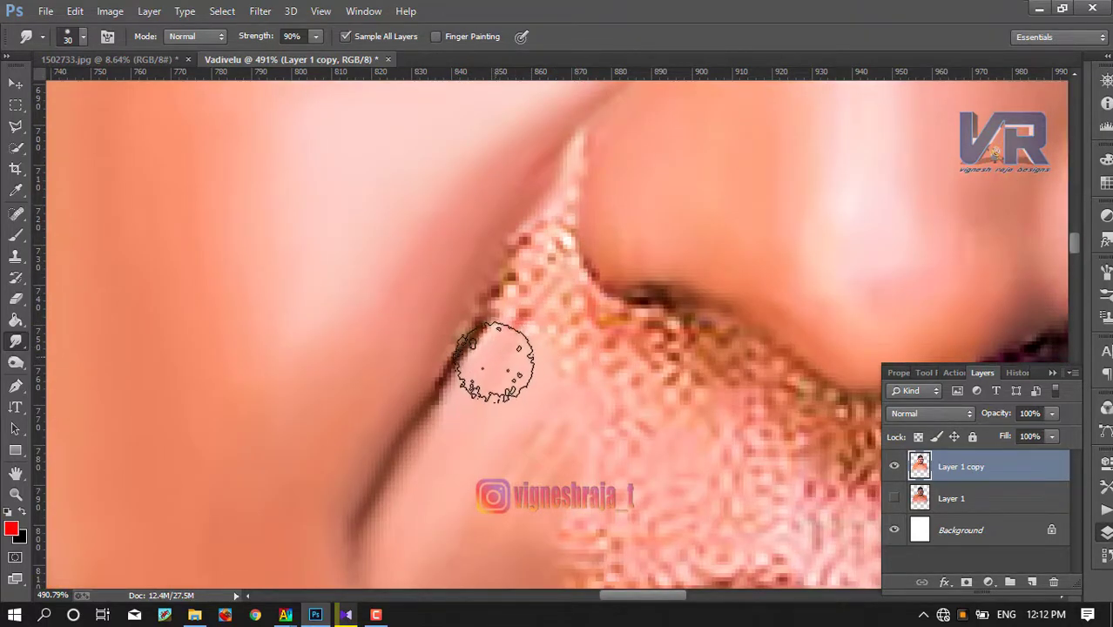
mouse_move(495, 363)
mouse_down()
mouse_move(492, 341)
mouse_move(449, 405)
mouse_up()
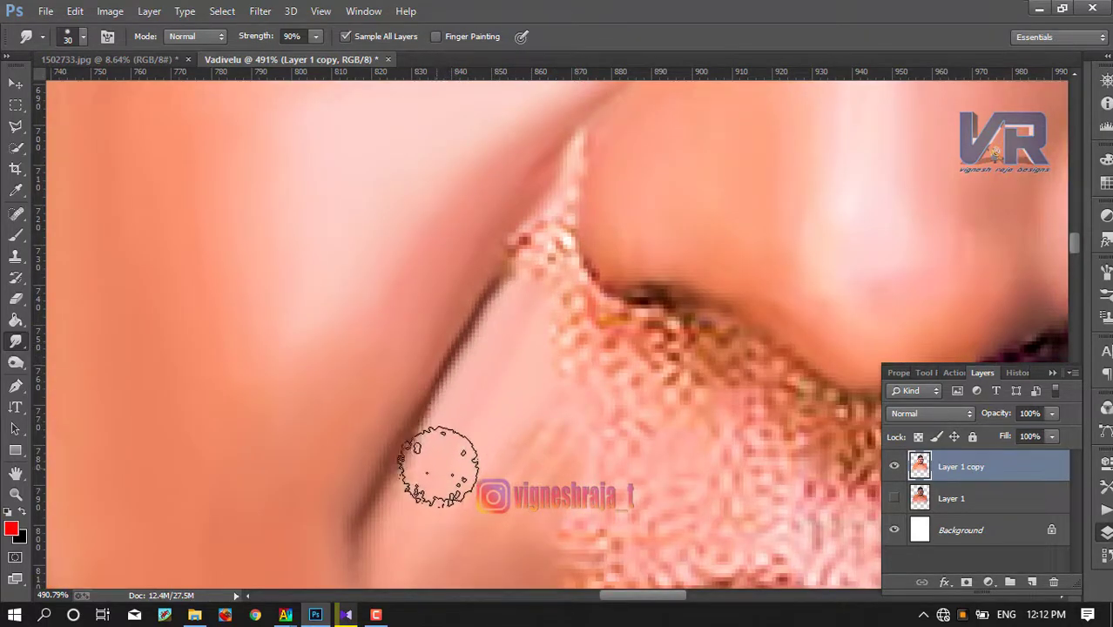
mouse_move(533, 282)
mouse_down()
mouse_move(573, 344)
mouse_move(662, 362)
mouse_up()
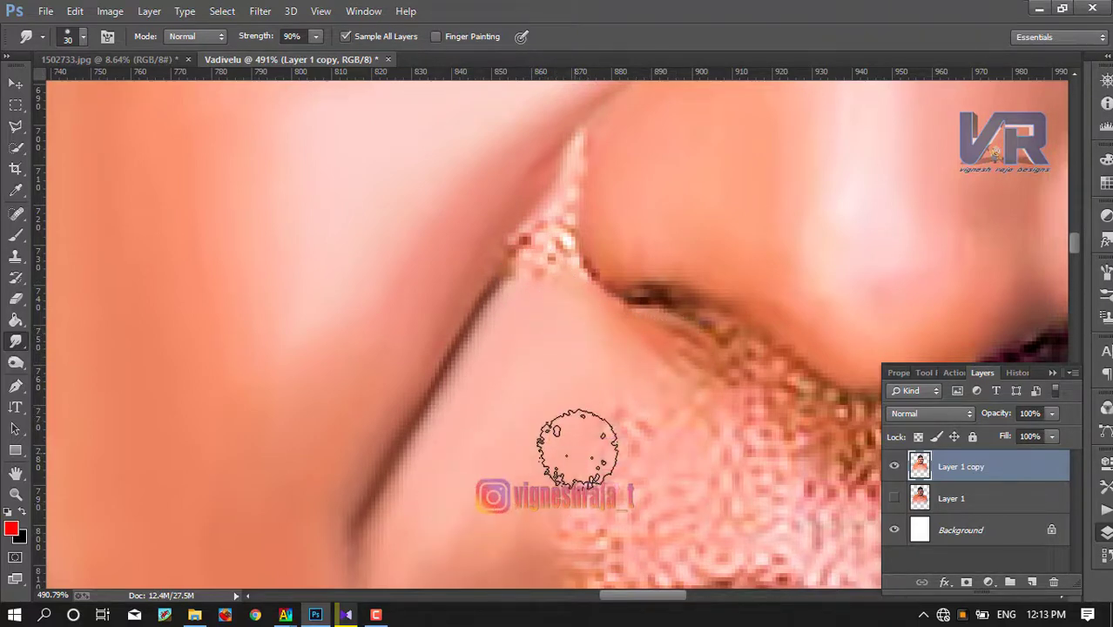
key(ctrl+alt+z)
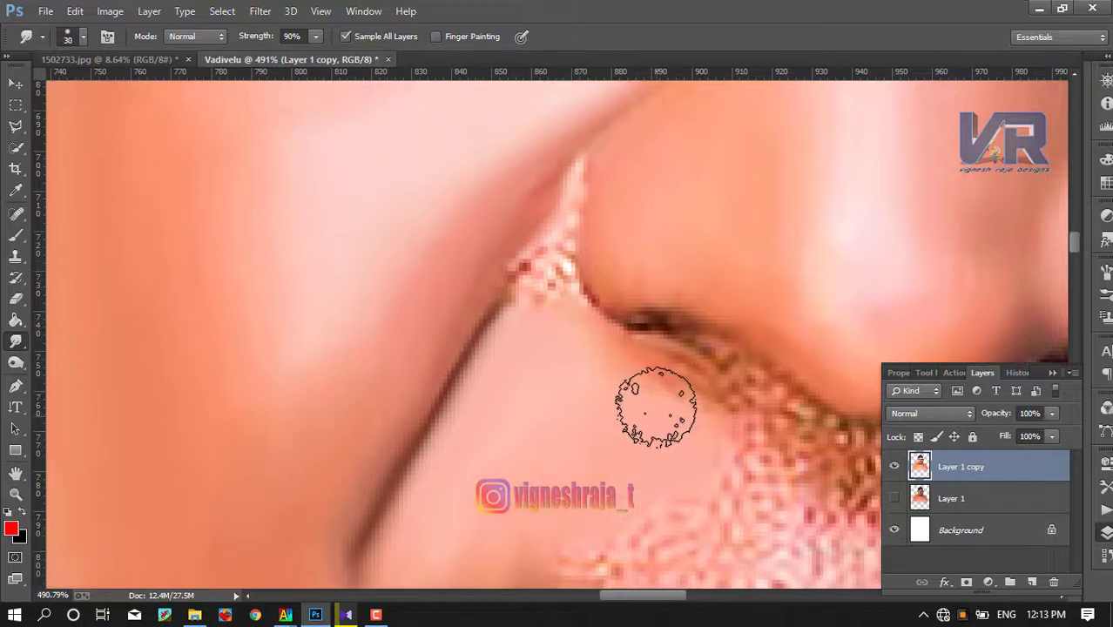
drag(730, 421, 542, 290)
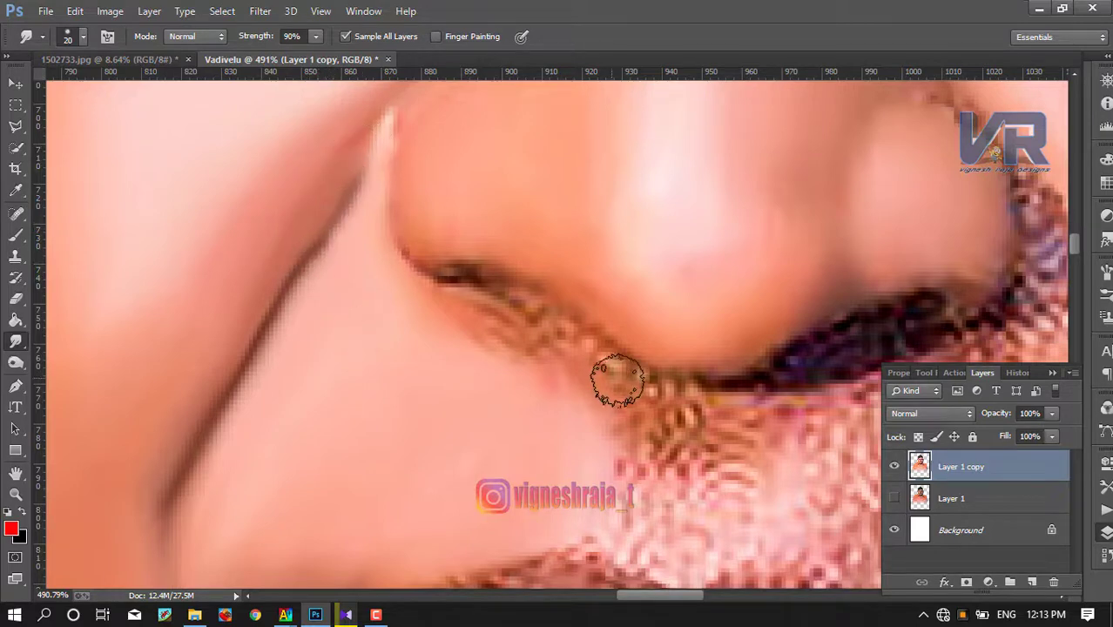
- Smooth the speckled skin under the nostril and beside it above the upper lip
scroll(301, 259, down, 2)
scroll(301, 259, right, 5)
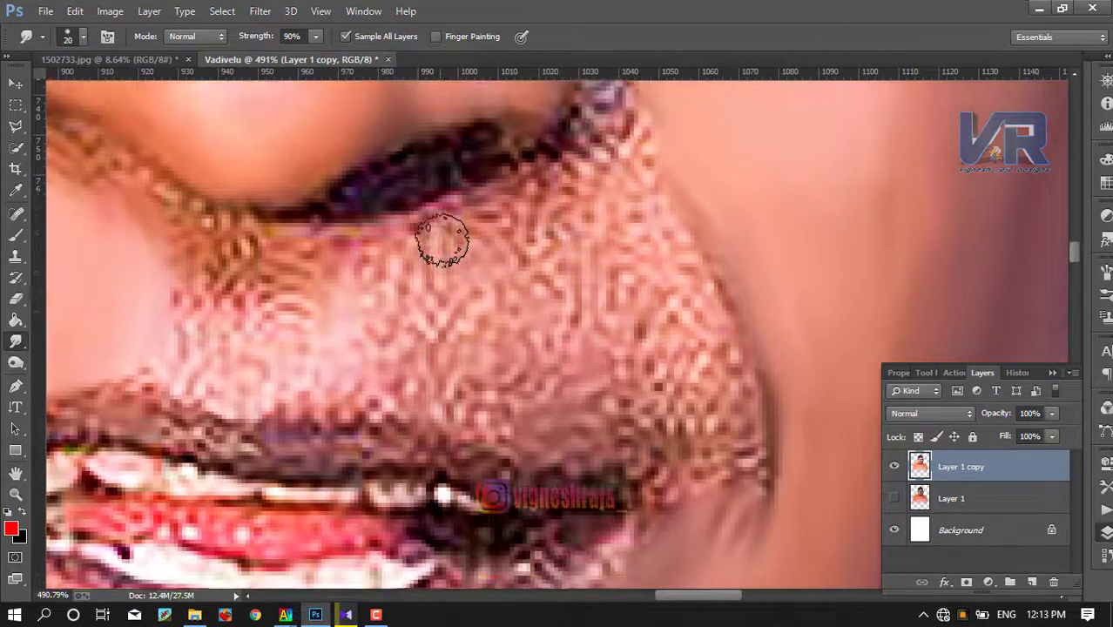
scroll(442, 241, up, 1)
drag(189, 363, 184, 324)
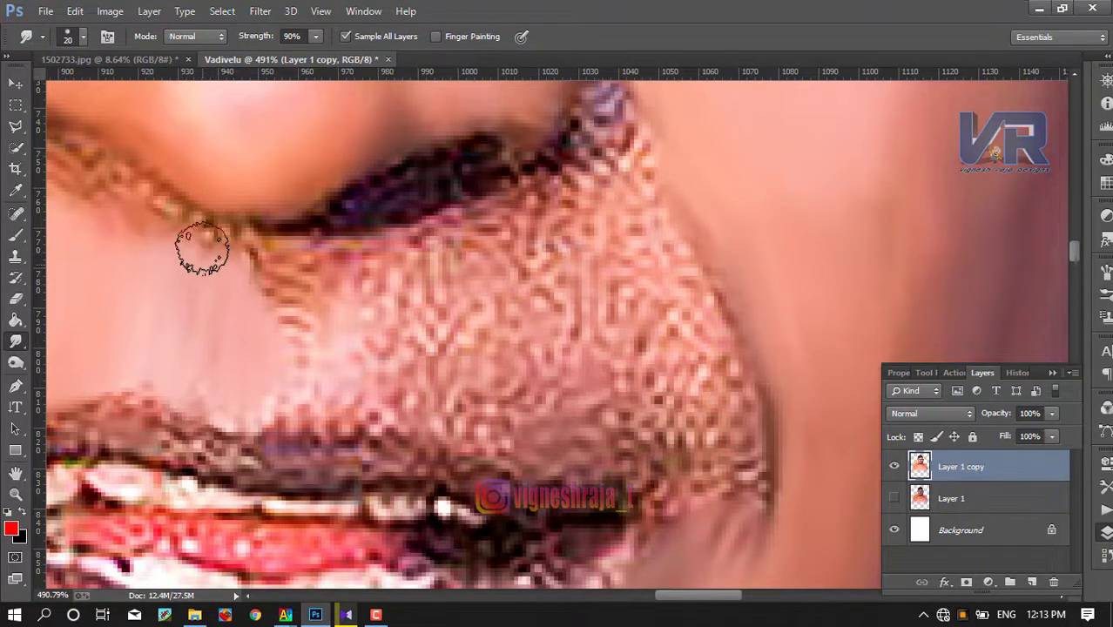
drag(168, 233, 74, 160)
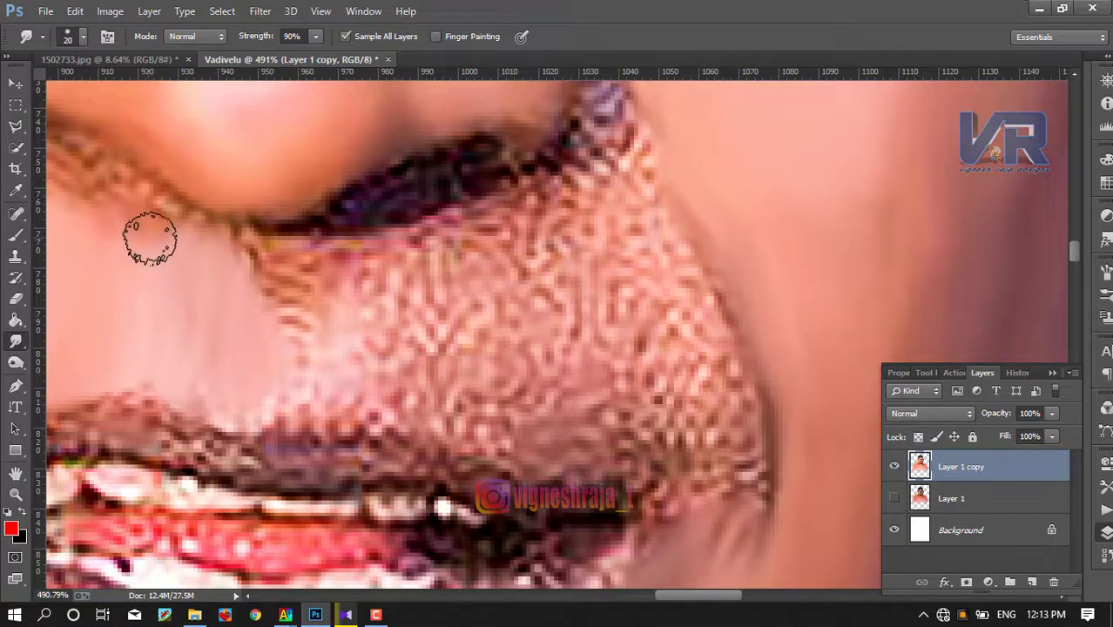
drag(149, 236, 338, 268)
drag(270, 261, 226, 212)
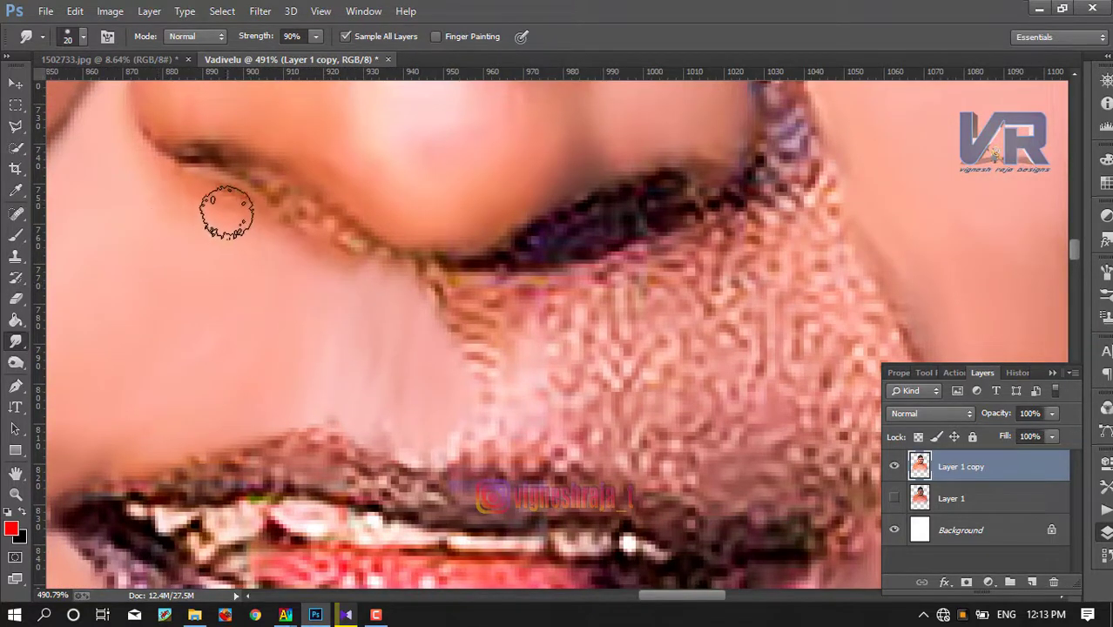
drag(340, 263, 278, 229)
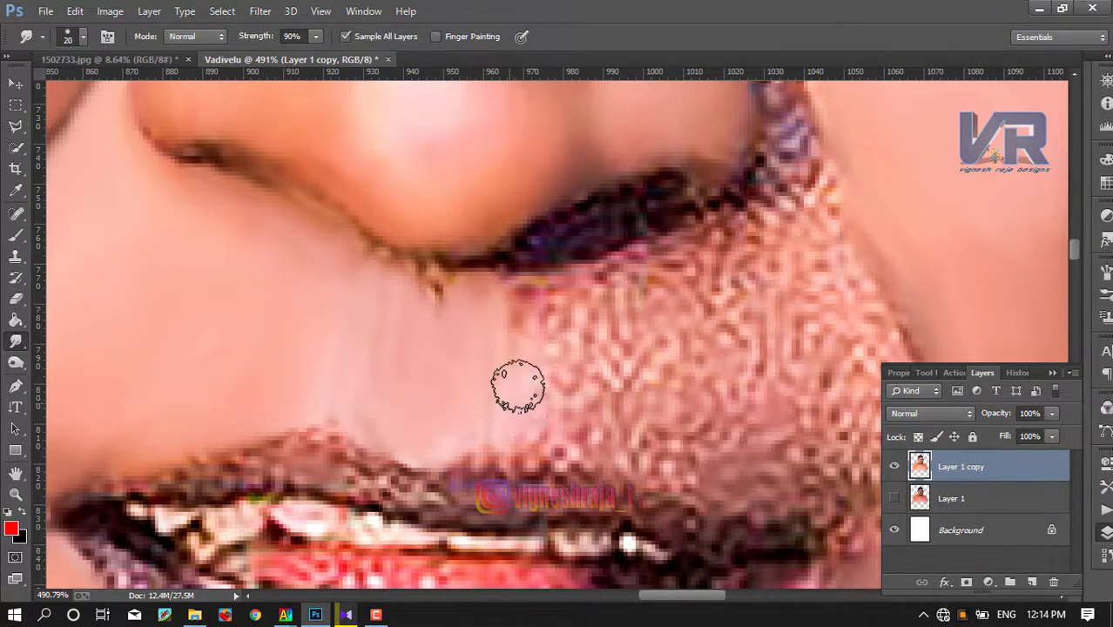
- Smudge the textured skin left of the nose above the lip corner
drag(646, 367, 588, 341)
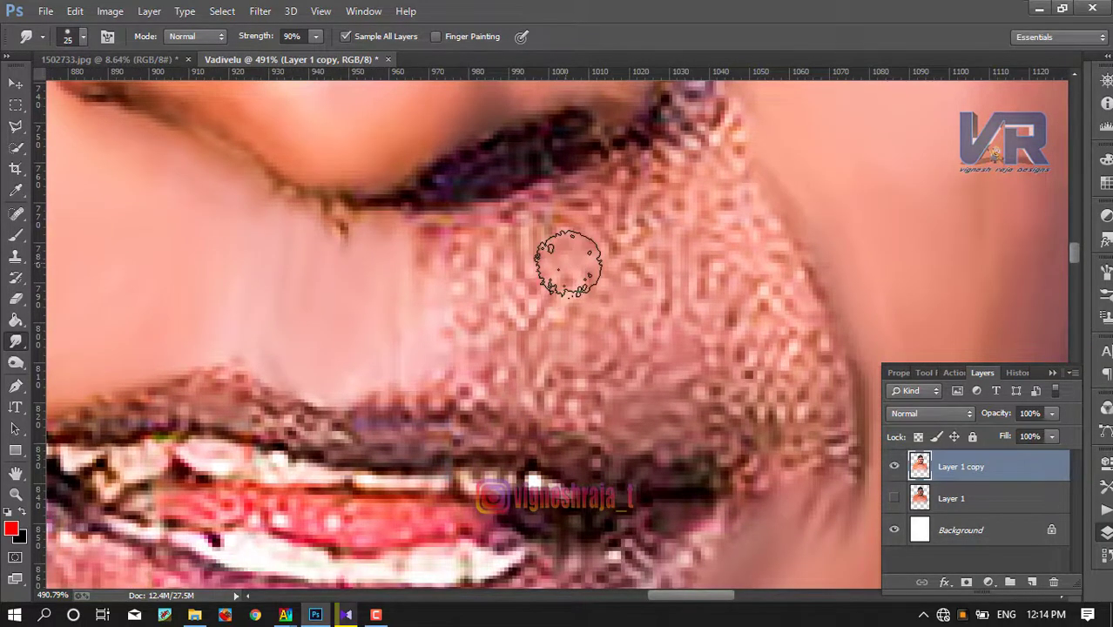
mouse_move(571, 262)
mouse_down()
mouse_move(522, 311)
mouse_move(430, 343)
mouse_move(467, 314)
mouse_move(453, 274)
mouse_move(576, 236)
mouse_move(597, 199)
mouse_move(663, 200)
mouse_move(514, 318)
mouse_move(579, 318)
mouse_move(577, 356)
mouse_move(656, 348)
mouse_move(664, 298)
mouse_move(691, 249)
mouse_move(747, 281)
mouse_move(795, 397)
mouse_move(807, 509)
mouse_move(782, 500)
mouse_move(775, 461)
mouse_move(790, 398)
mouse_move(760, 490)
mouse_move(795, 473)
mouse_move(758, 534)
mouse_move(651, 365)
mouse_move(708, 385)
mouse_move(688, 403)
mouse_move(655, 385)
mouse_move(651, 367)
mouse_move(710, 243)
mouse_move(758, 335)
mouse_move(659, 311)
mouse_move(721, 414)
mouse_move(676, 241)
mouse_move(617, 219)
mouse_up()
scroll(711, 243, up, 5)
key(bracketleft)
key(bracketleft)
key(bracketleft)
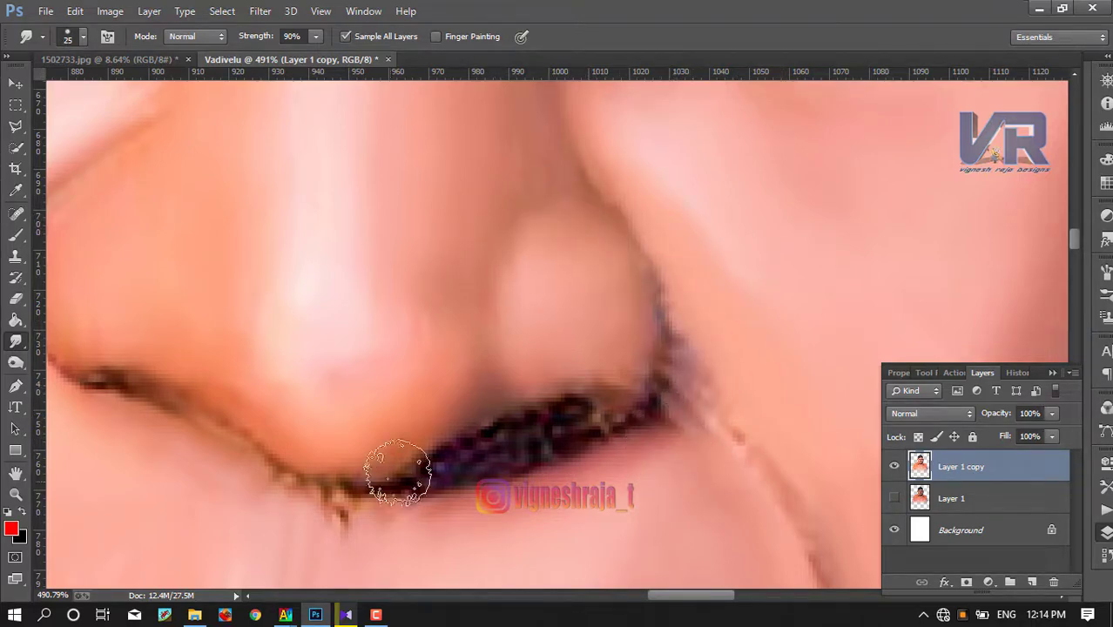
- Smear the nostril's dark, speckled rim into a soft, even shadow with the 25 px brush
drag(558, 423, 575, 422)
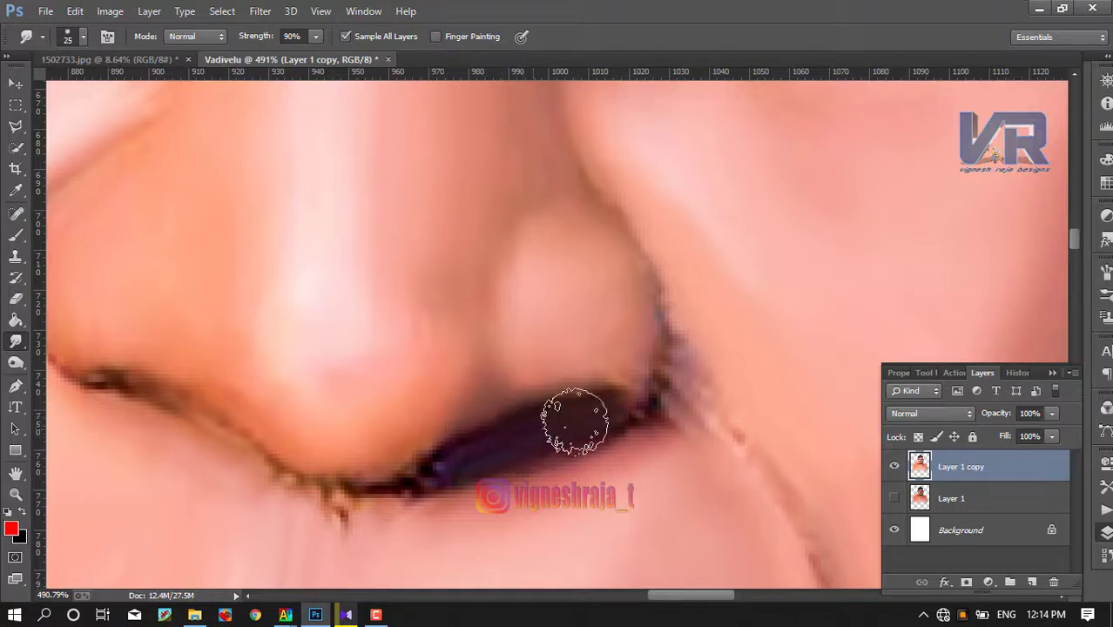
scroll(618, 407, up, 2)
scroll(552, 441, down, 1)
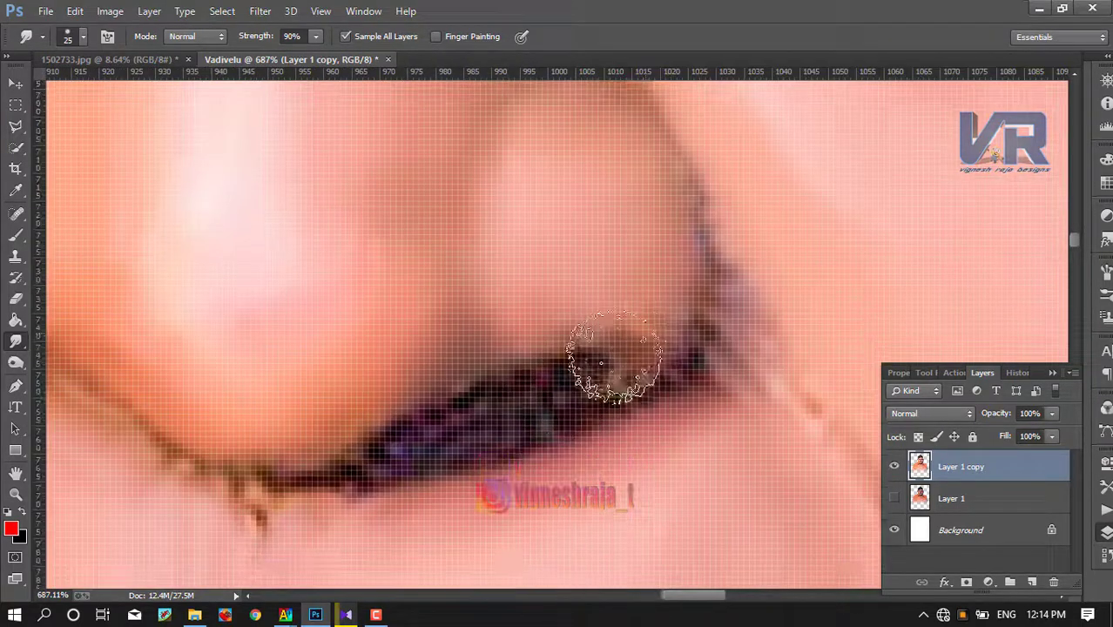
scroll(610, 374, down, 1)
mouse_move(795, 405)
mouse_down()
mouse_move(729, 368)
mouse_move(708, 443)
mouse_up()
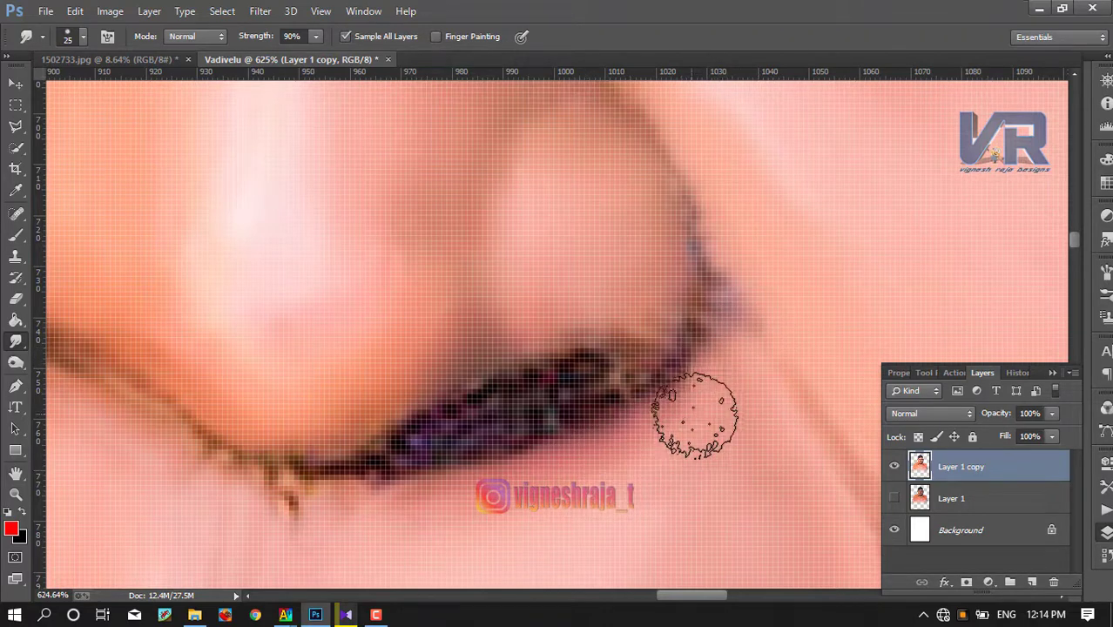
mouse_move(691, 397)
mouse_down()
mouse_move(752, 315)
mouse_move(761, 236)
mouse_up()
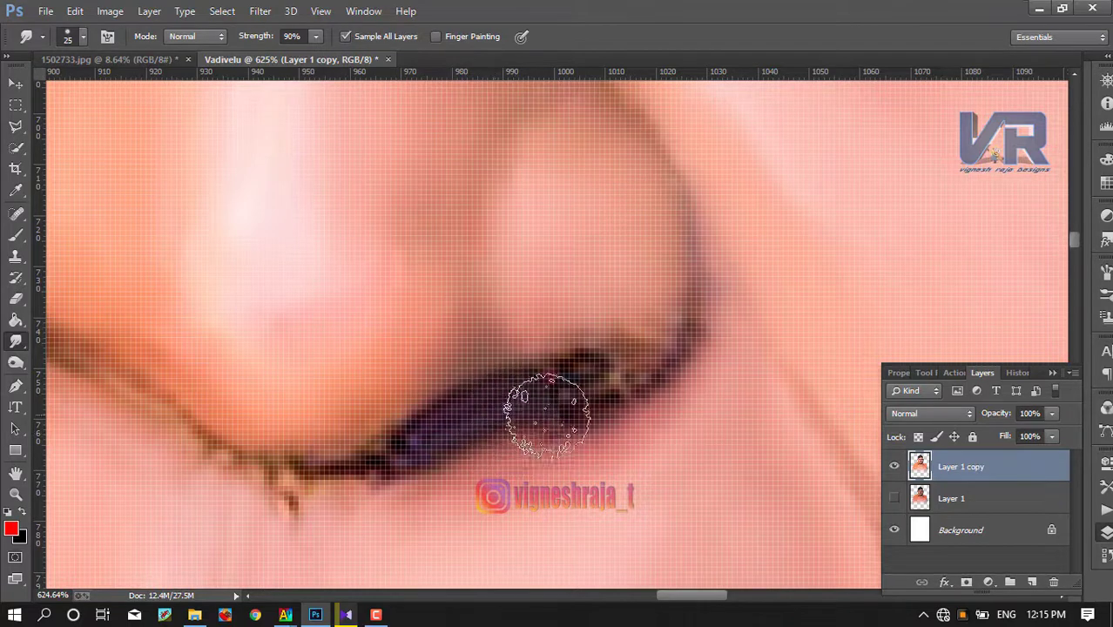
mouse_move(547, 416)
mouse_down()
mouse_move(581, 386)
mouse_move(581, 403)
mouse_up()
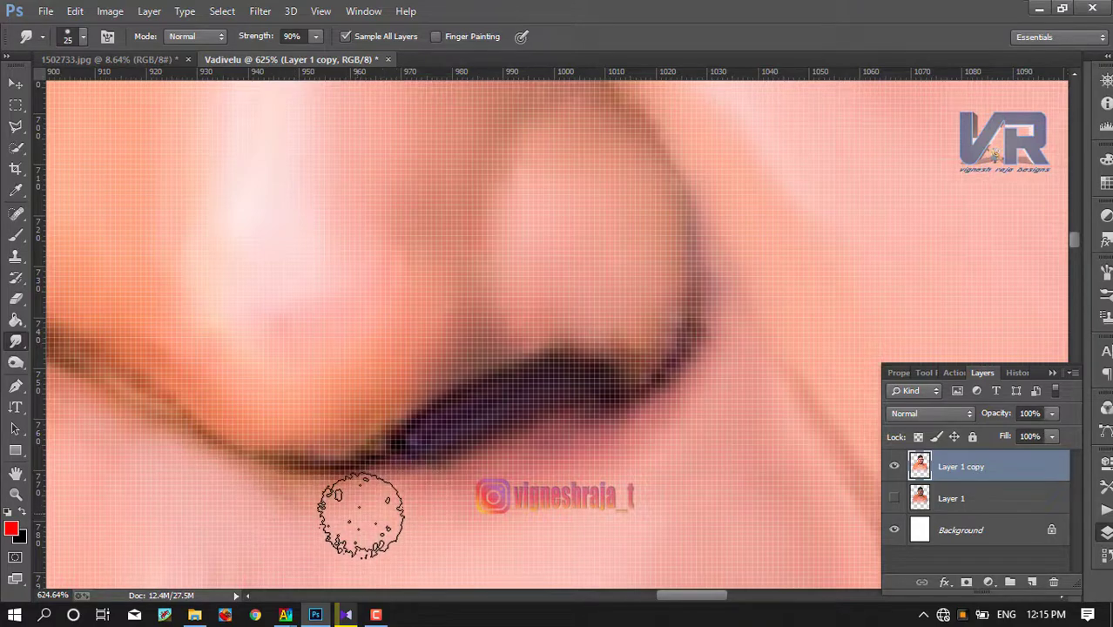
- Zoom to the eye and smooth the temple skin from the hair edge down to the eyebrow
scroll(512, 475, down, 2)
scroll(609, 465, down, 2)
scroll(559, 455, down, 2)
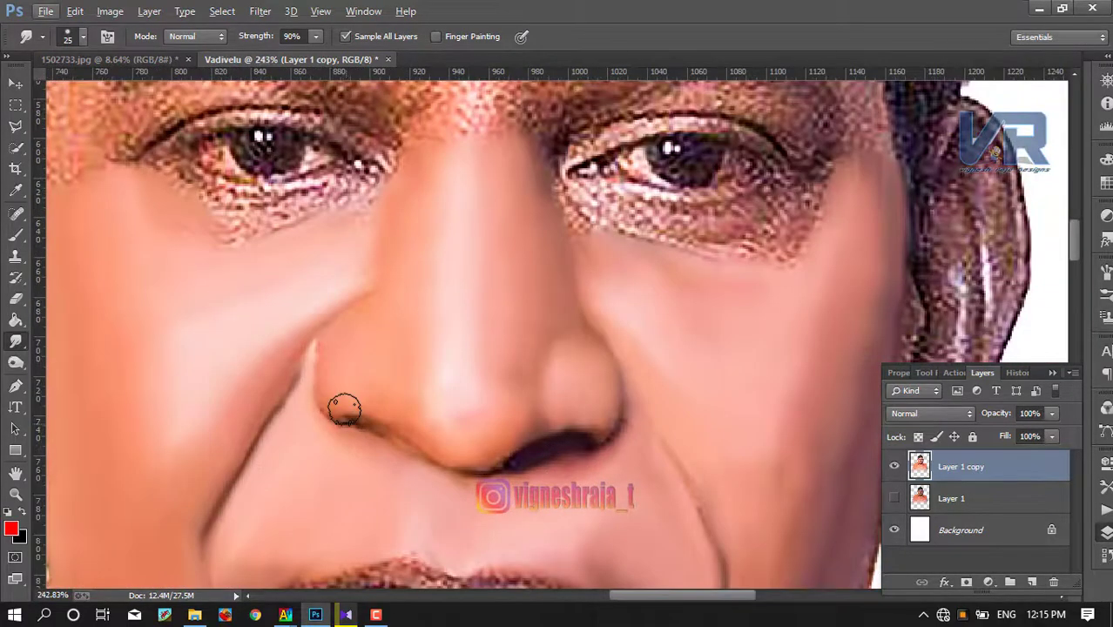
scroll(343, 409, down, 2)
scroll(305, 383, up, 1)
scroll(279, 365, up, 2)
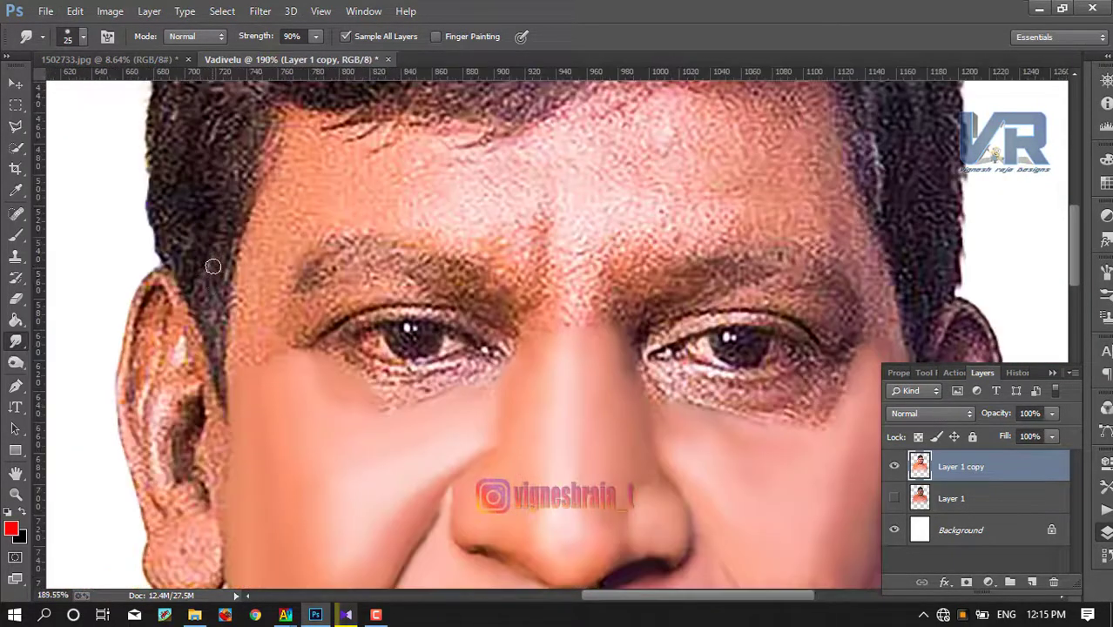
scroll(237, 335, up, 4)
scroll(236, 335, down, 3)
scroll(248, 348, down, 1)
scroll(253, 357, down, 1)
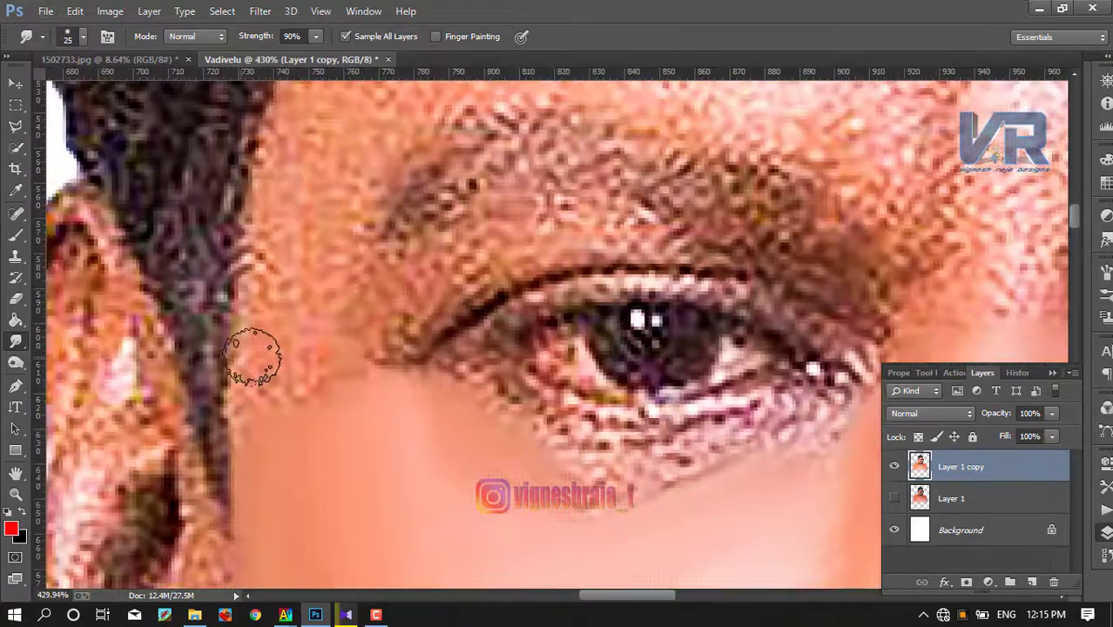
mouse_move(279, 403)
mouse_down()
mouse_move(266, 378)
mouse_move(274, 317)
mouse_move(323, 385)
mouse_move(318, 259)
mouse_up()
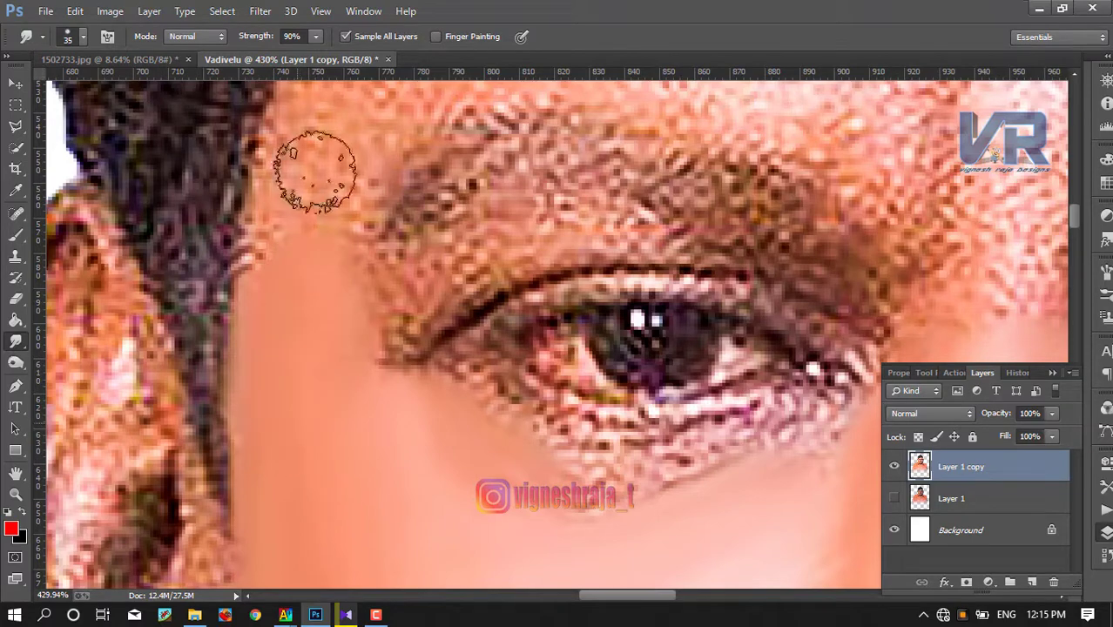
scroll(306, 156, up, 2)
scroll(311, 227, up, 2)
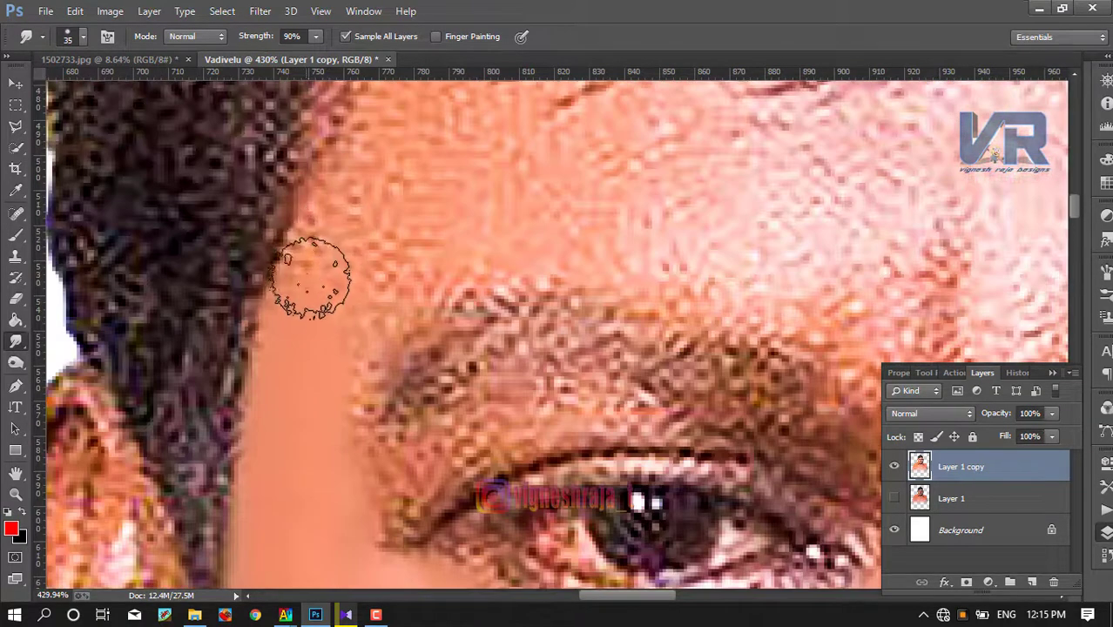
mouse_move(311, 277)
mouse_down()
mouse_move(356, 193)
mouse_move(378, 110)
mouse_move(335, 323)
mouse_move(353, 382)
mouse_up()
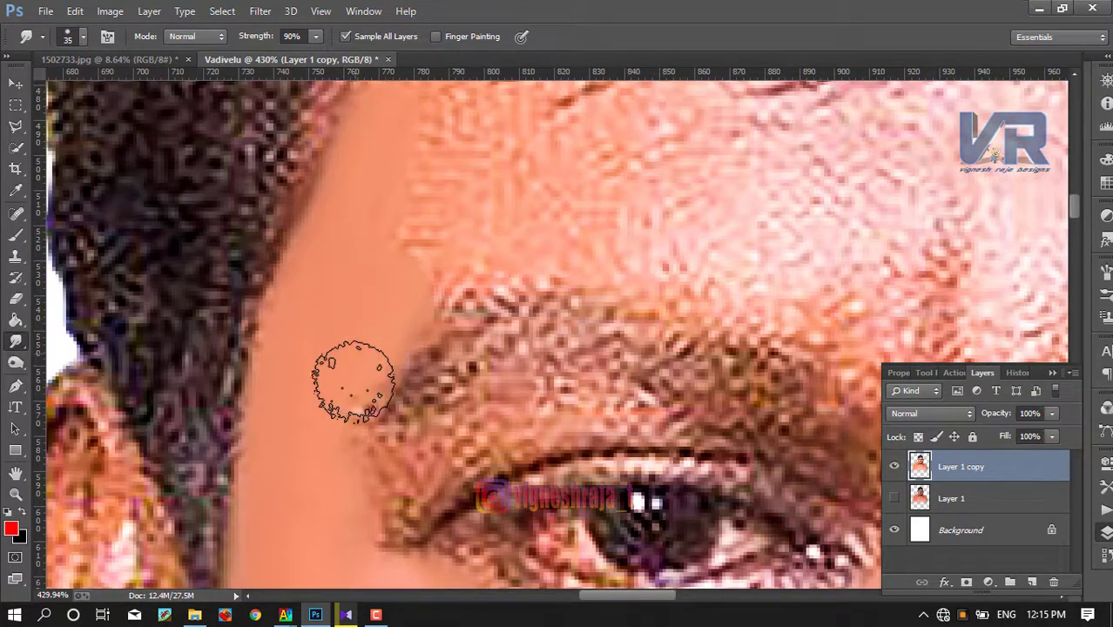
- Smooth the skin near the hairline above the eyebrow and over the textured forehead
scroll(703, 274, up, 2)
scroll(459, 211, up, 1)
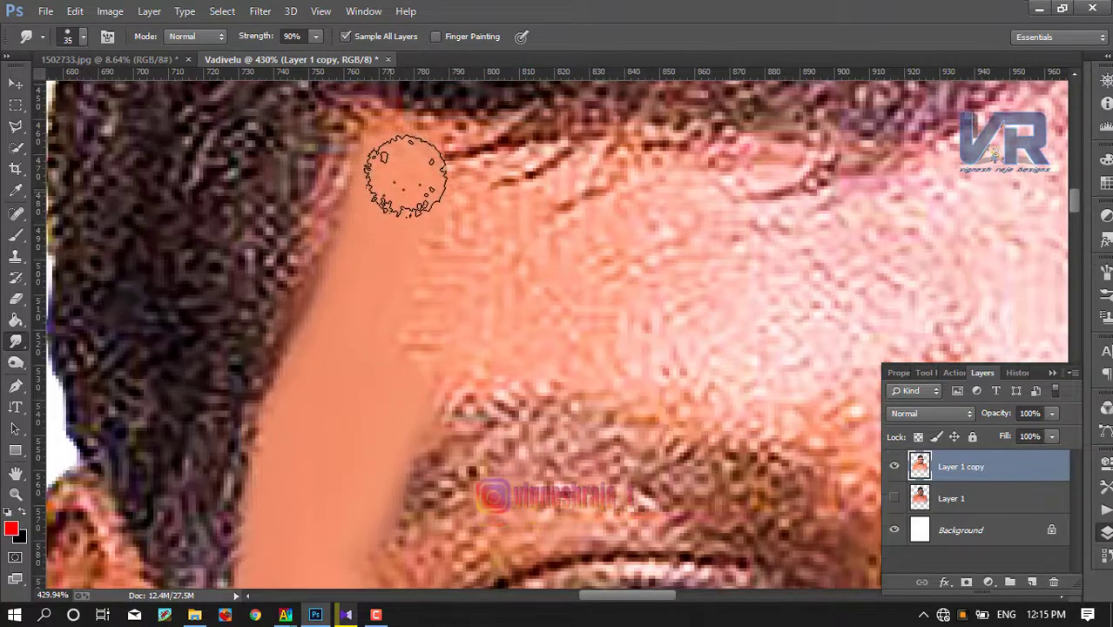
drag(453, 205, 442, 270)
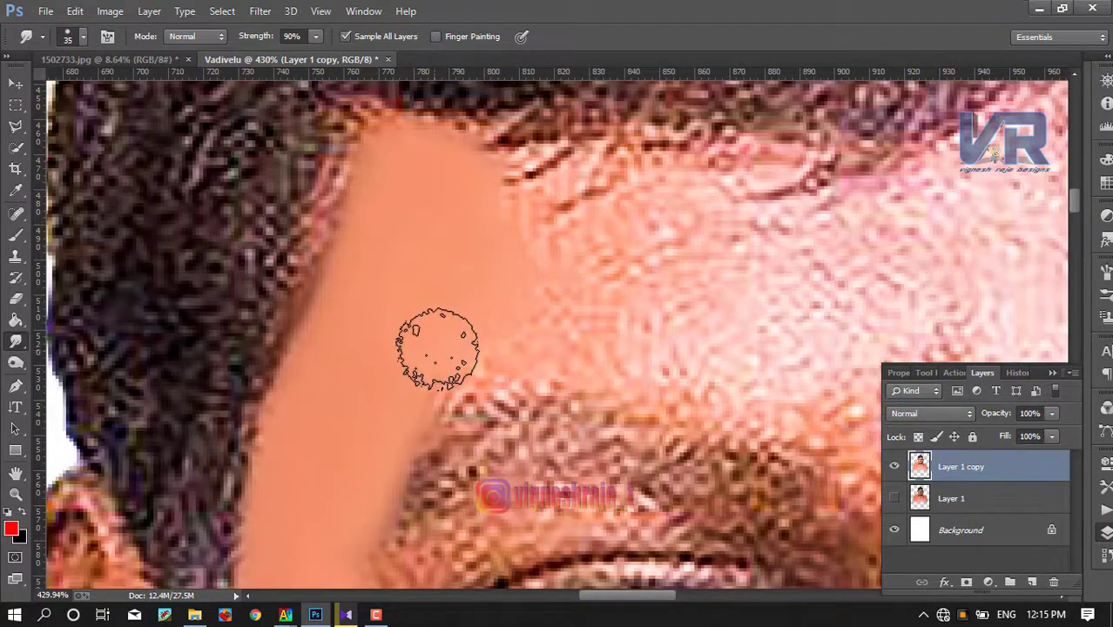
mouse_move(478, 345)
mouse_down()
mouse_move(529, 365)
mouse_move(671, 335)
mouse_move(738, 367)
mouse_move(777, 368)
mouse_up()
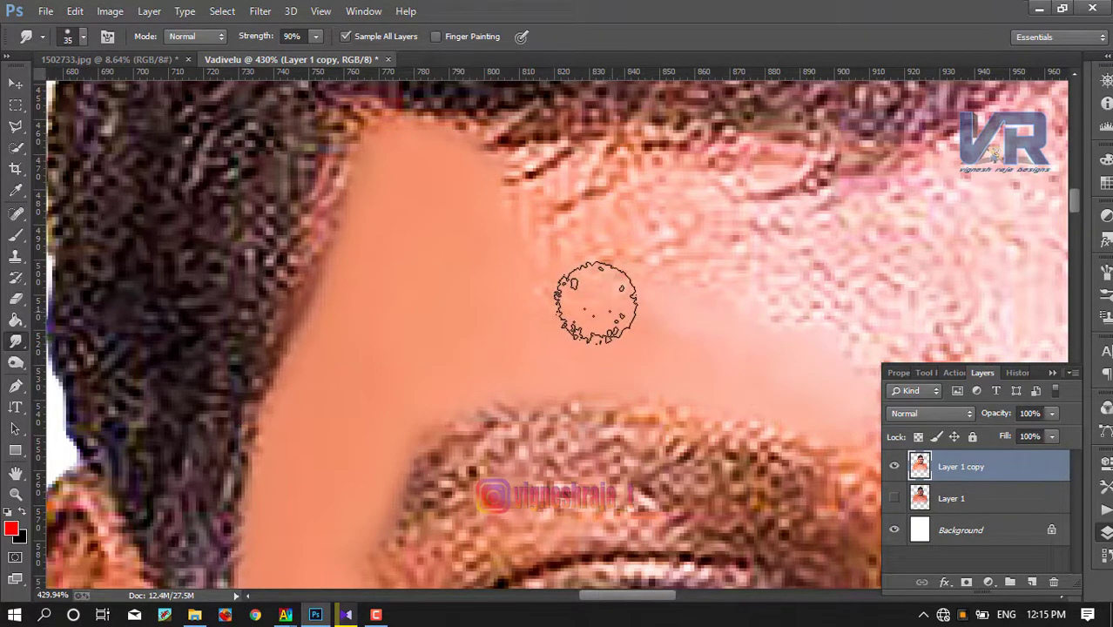
mouse_move(536, 259)
mouse_down()
mouse_move(490, 186)
mouse_move(562, 218)
mouse_move(541, 167)
mouse_up()
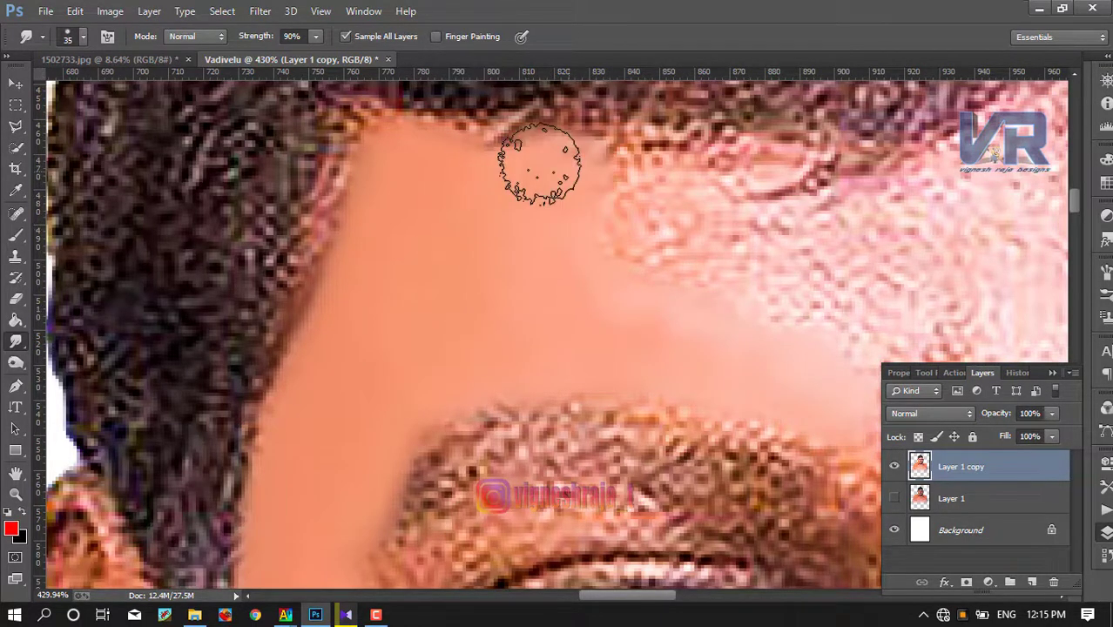
drag(689, 248, 604, 228)
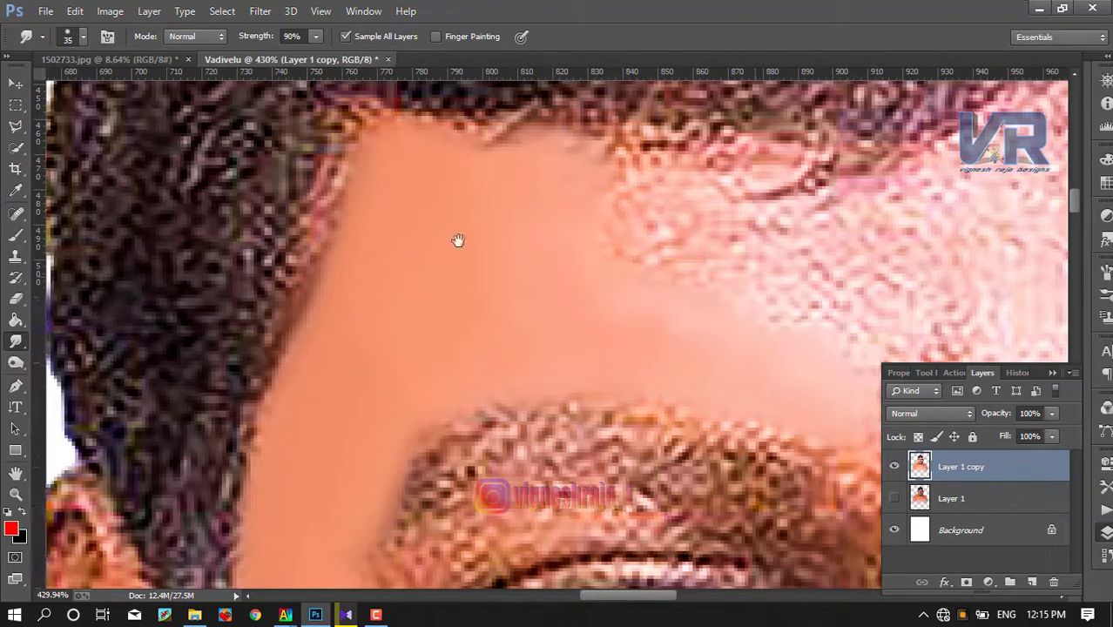
drag(762, 271, 444, 233)
scroll(462, 228, up, 3)
- With the smudge brush at size 50, smooth the forehead skin below the hairline
key(bracketright)
mouse_move(556, 296)
mouse_down()
mouse_move(510, 367)
mouse_move(547, 373)
mouse_move(514, 348)
mouse_move(450, 350)
mouse_move(393, 323)
mouse_move(341, 291)
mouse_move(315, 249)
mouse_move(489, 258)
mouse_move(465, 249)
mouse_move(566, 236)
mouse_move(666, 253)
mouse_move(676, 233)
mouse_move(609, 368)
mouse_move(639, 373)
mouse_move(516, 422)
mouse_move(571, 436)
mouse_up()
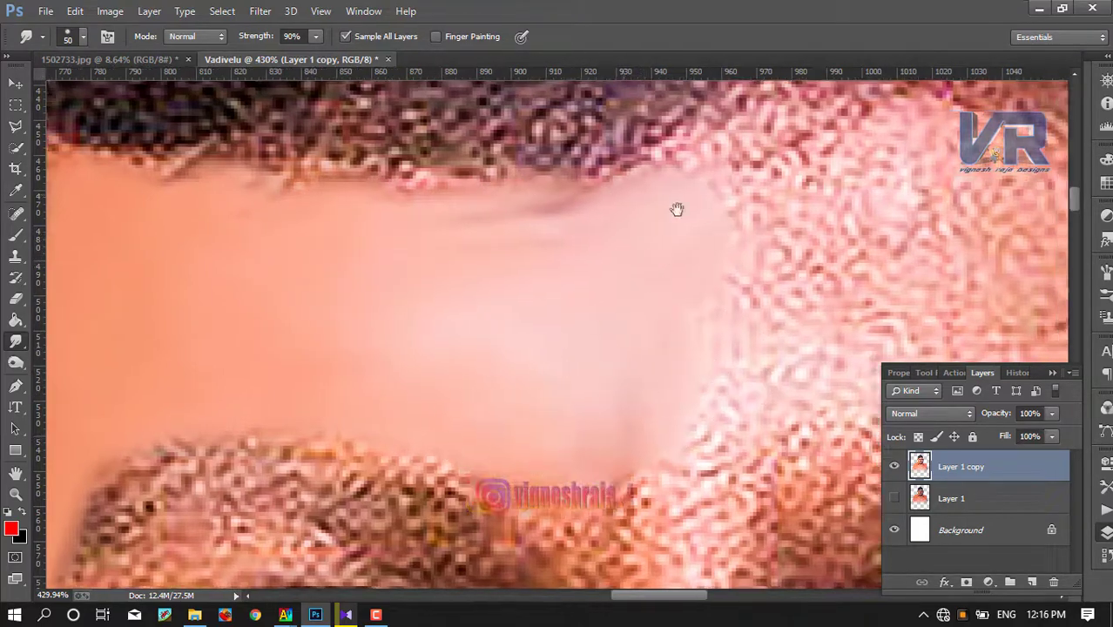
mouse_move(676, 207)
mouse_down()
mouse_move(547, 199)
mouse_move(496, 324)
mouse_move(376, 416)
mouse_move(397, 348)
mouse_move(460, 298)
mouse_move(422, 224)
mouse_move(385, 204)
mouse_move(423, 137)
mouse_up()
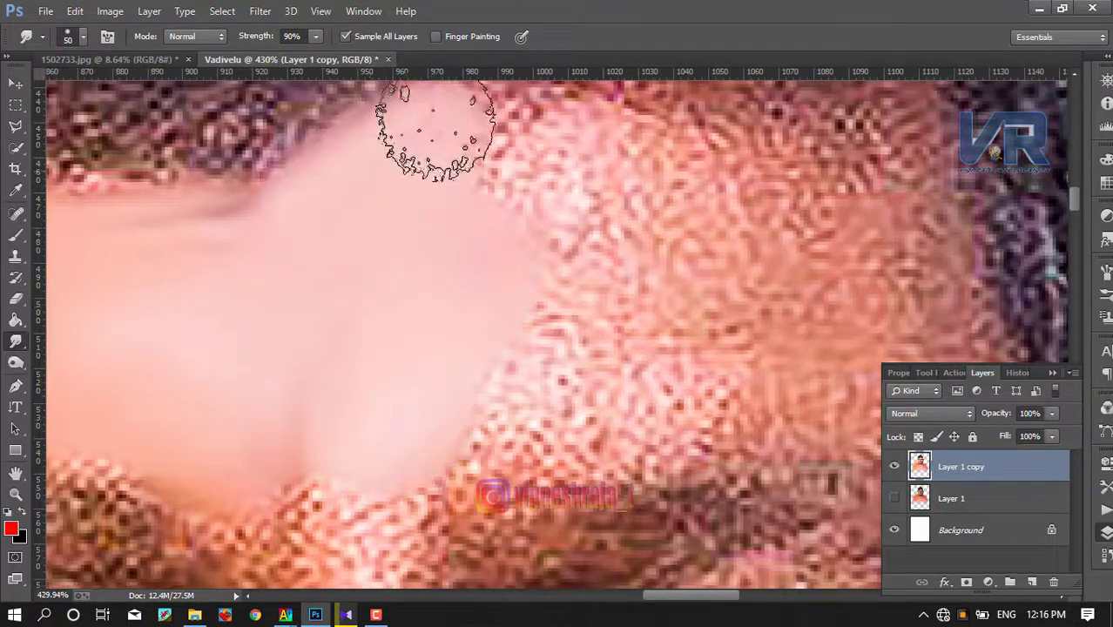
scroll(542, 198, up, 2)
mouse_move(541, 198)
mouse_down()
mouse_move(517, 318)
mouse_move(527, 287)
mouse_move(510, 218)
mouse_move(582, 294)
mouse_move(634, 219)
mouse_move(675, 246)
mouse_move(865, 259)
mouse_move(720, 318)
mouse_move(646, 318)
mouse_move(547, 397)
mouse_move(566, 405)
mouse_move(733, 385)
mouse_move(795, 397)
mouse_up()
drag(698, 318, 471, 171)
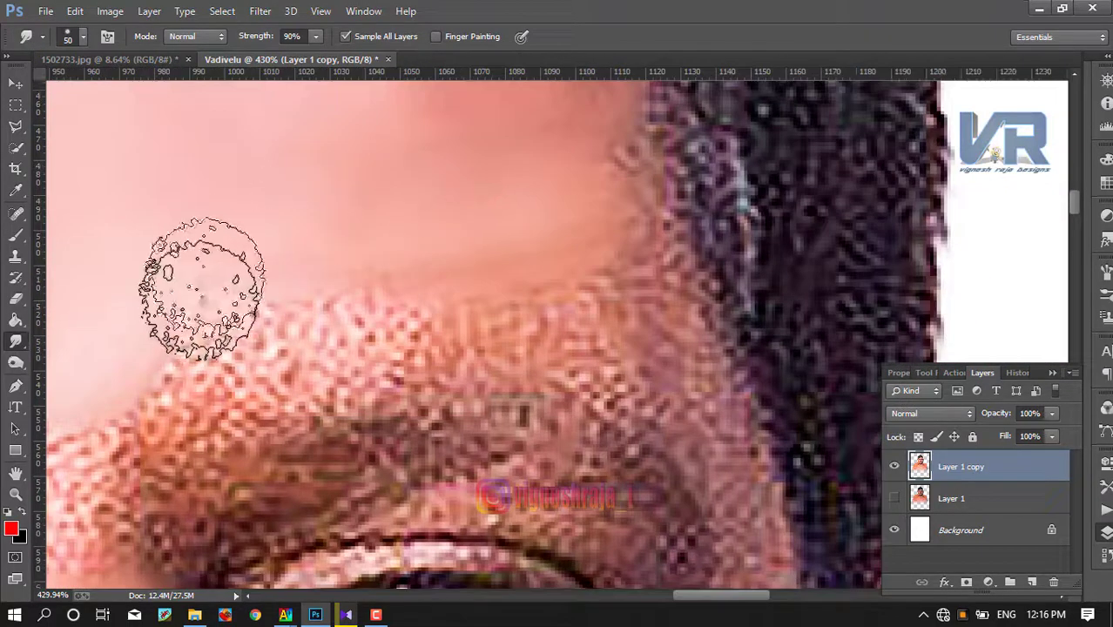
- Smooth the skin above and between the eyebrows, ending with the brush at size 40
mouse_move(198, 261)
mouse_down()
mouse_move(174, 323)
mouse_move(236, 336)
mouse_move(379, 335)
mouse_move(390, 315)
mouse_move(514, 323)
mouse_move(592, 305)
mouse_move(609, 262)
mouse_move(597, 112)
mouse_move(633, 319)
mouse_up()
drag(504, 275, 735, 200)
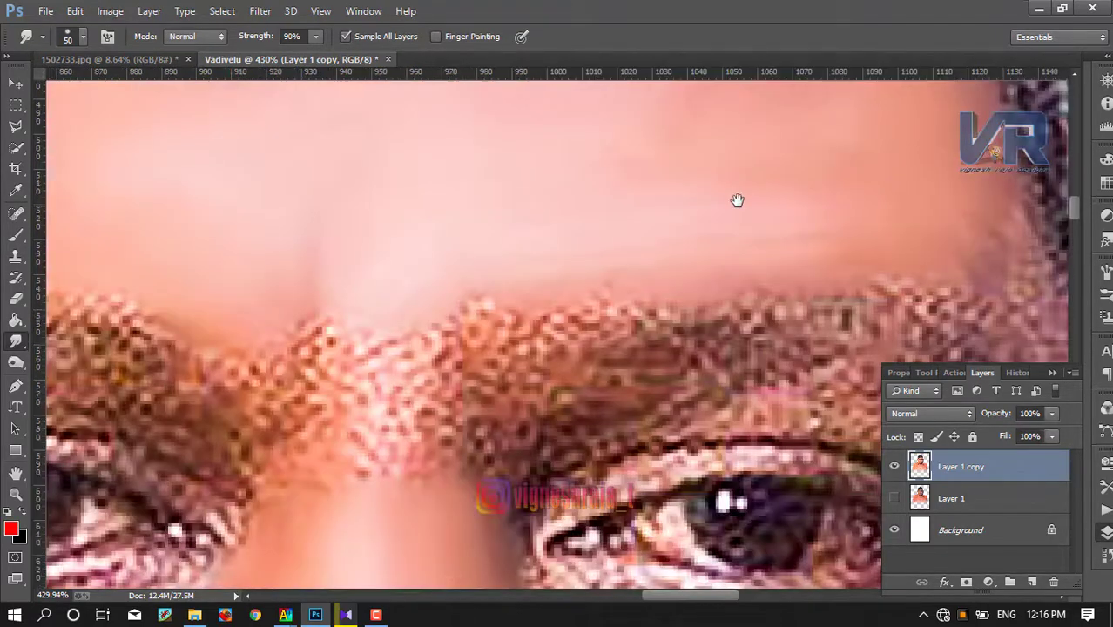
mouse_move(377, 486)
mouse_down()
mouse_move(385, 428)
mouse_move(373, 352)
mouse_move(393, 348)
mouse_move(387, 332)
mouse_move(472, 293)
mouse_move(463, 318)
mouse_move(472, 294)
mouse_move(480, 313)
mouse_move(586, 256)
mouse_move(609, 258)
mouse_move(373, 307)
mouse_move(440, 274)
mouse_move(455, 368)
mouse_move(449, 293)
mouse_move(210, 194)
mouse_up()
scroll(601, 204, down, 1)
scroll(601, 204, left, 3)
key(bracketleft)
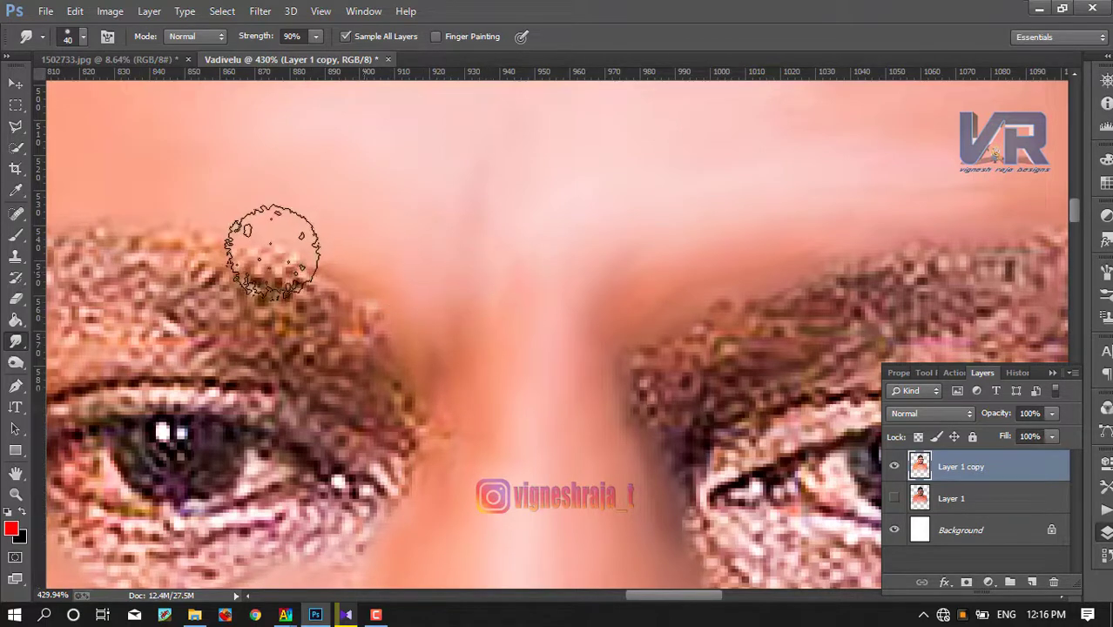
drag(269, 244, 601, 291)
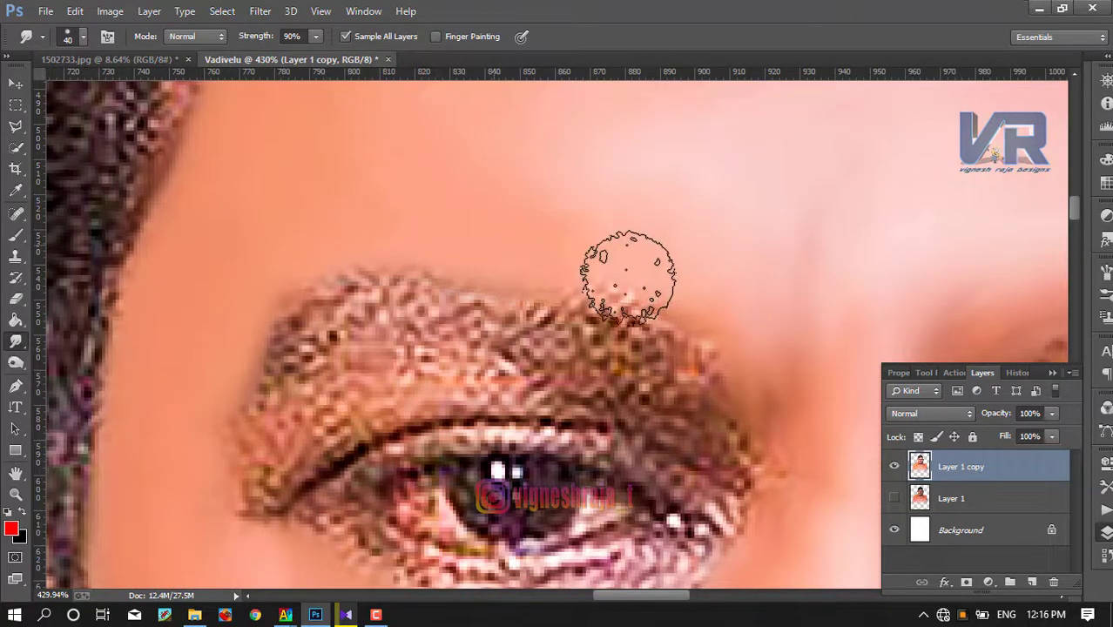
- Blend the skin tone into the hair edge and smooth the skin above the mustache
scroll(491, 204, down, 5)
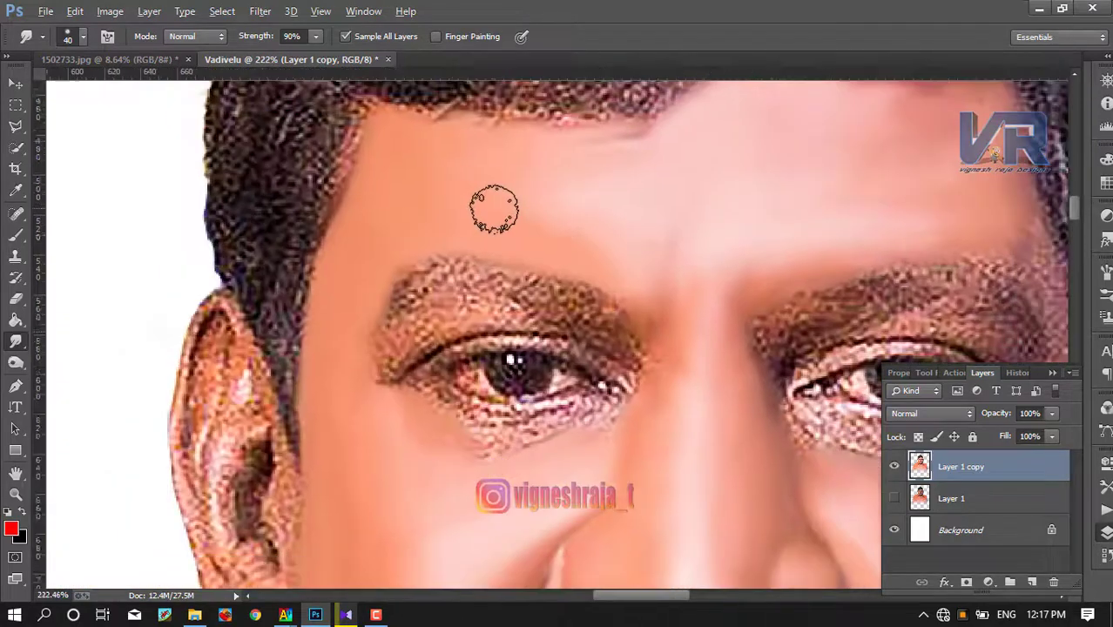
scroll(492, 206, down, 5)
scroll(719, 319, up, 5)
scroll(706, 279, up, 1)
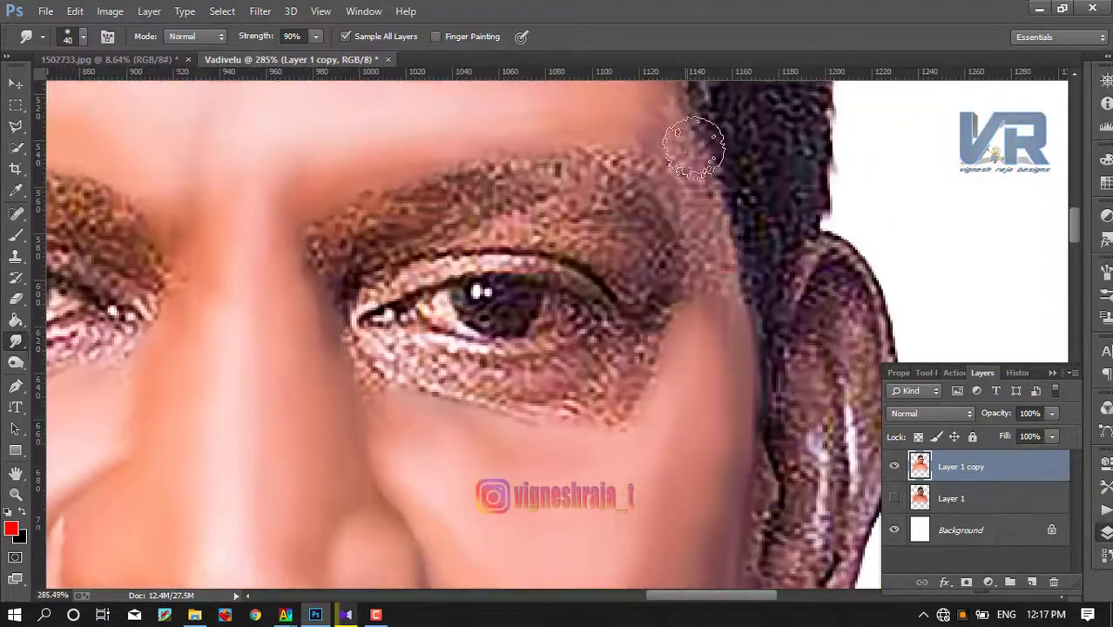
scroll(688, 209, up, 2)
scroll(671, 132, up, 2)
drag(669, 132, 645, 201)
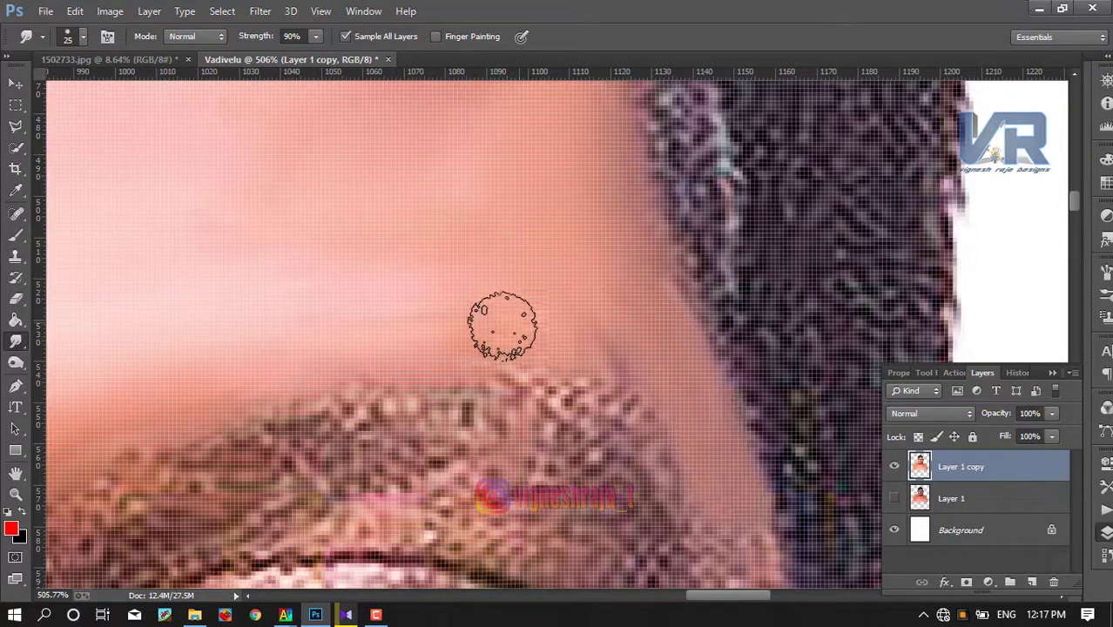
drag(583, 361, 498, 335)
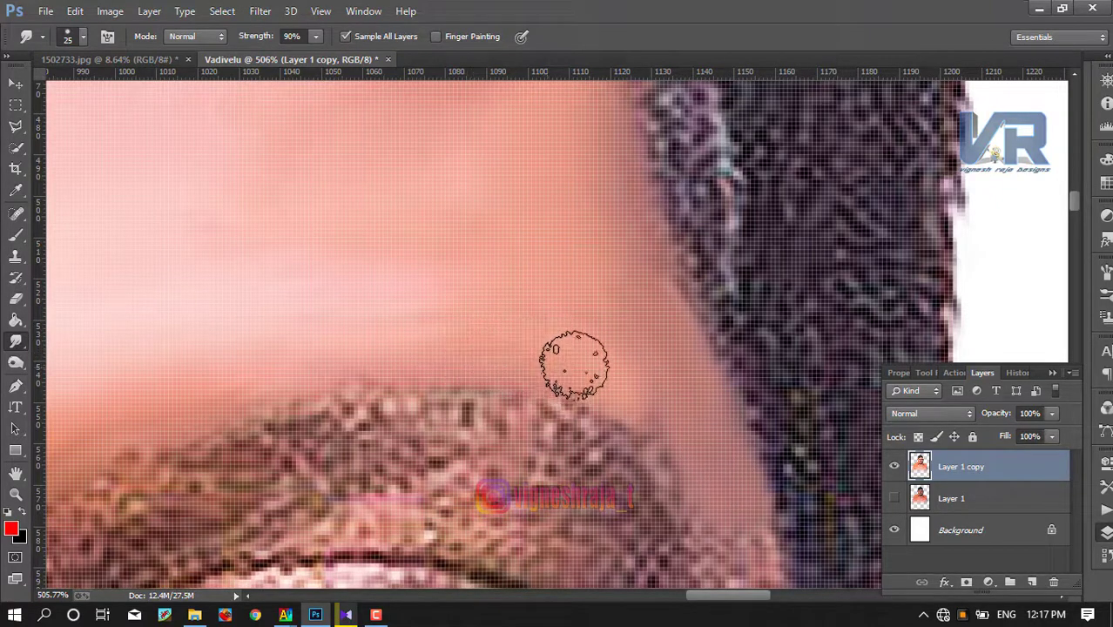
- Smudge away the dotted texture and dark lines under the right-hand eye
scroll(692, 418, down, 2)
scroll(701, 435, down, 1)
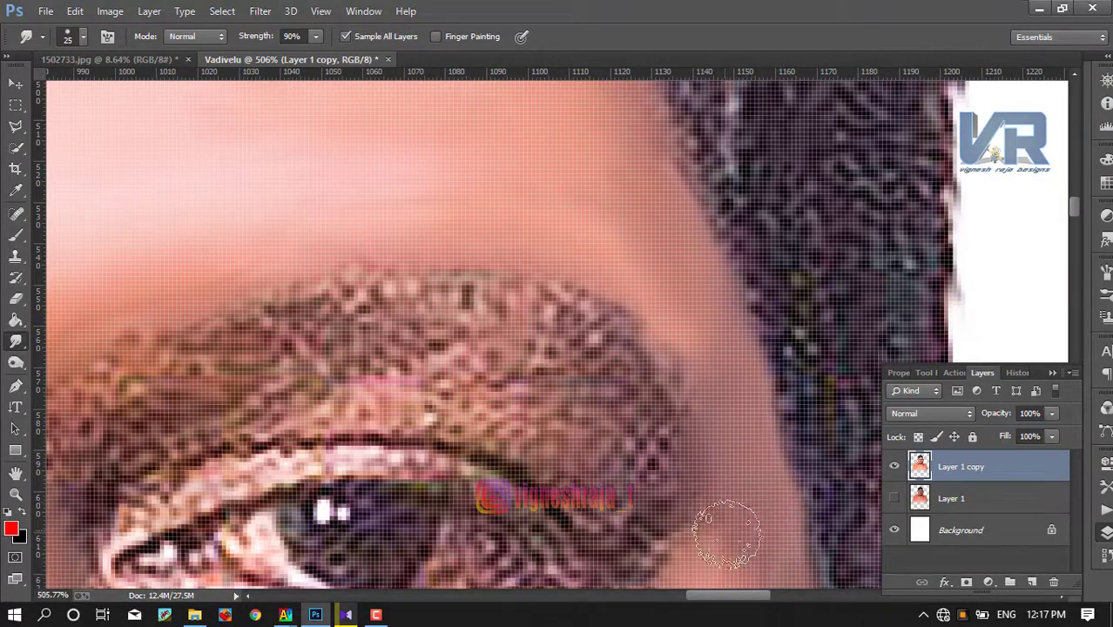
scroll(723, 497, down, 2)
scroll(702, 348, down, 1)
scroll(620, 418, down, 2)
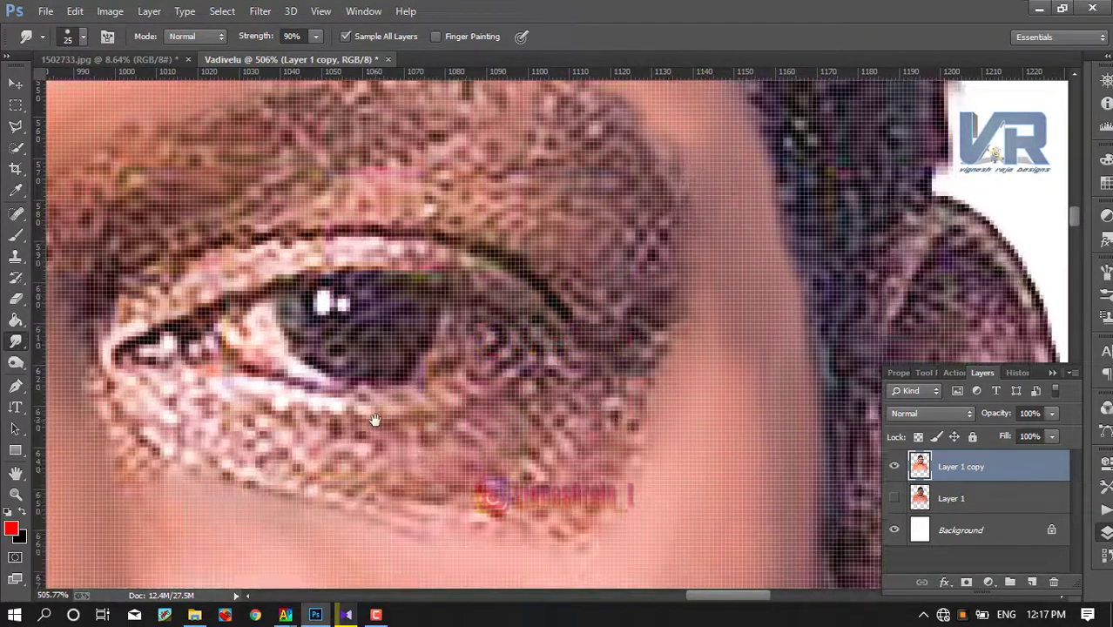
mouse_move(378, 417)
mouse_down()
mouse_move(621, 386)
mouse_move(541, 336)
mouse_up()
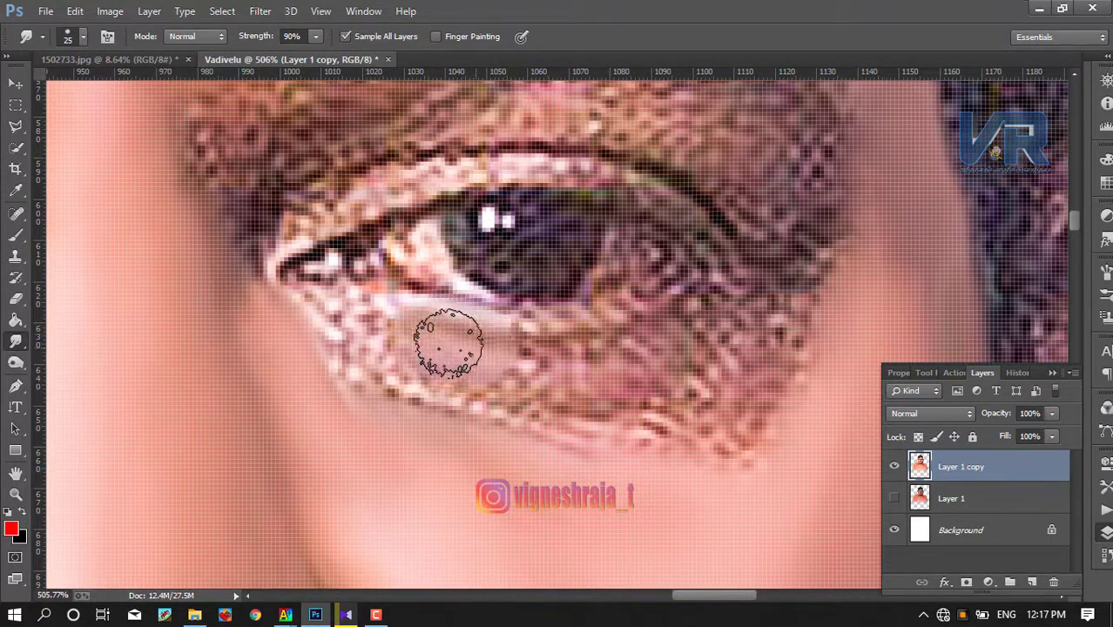
mouse_move(440, 340)
mouse_down()
mouse_move(587, 350)
mouse_move(663, 333)
mouse_move(481, 385)
mouse_up()
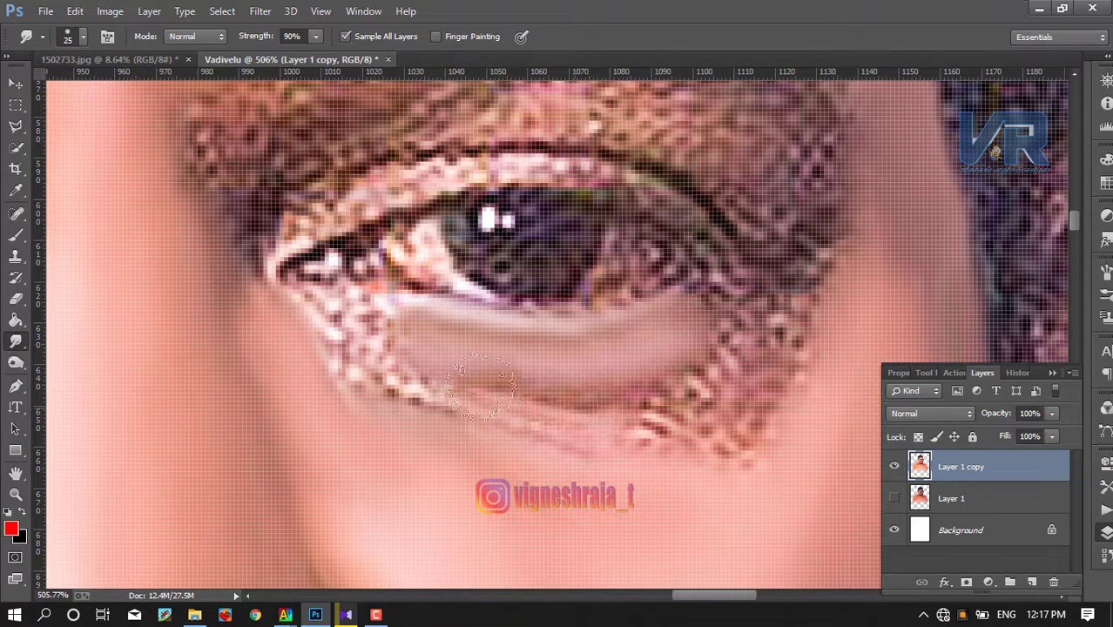
mouse_move(688, 386)
mouse_down()
mouse_move(715, 296)
mouse_move(707, 305)
mouse_up()
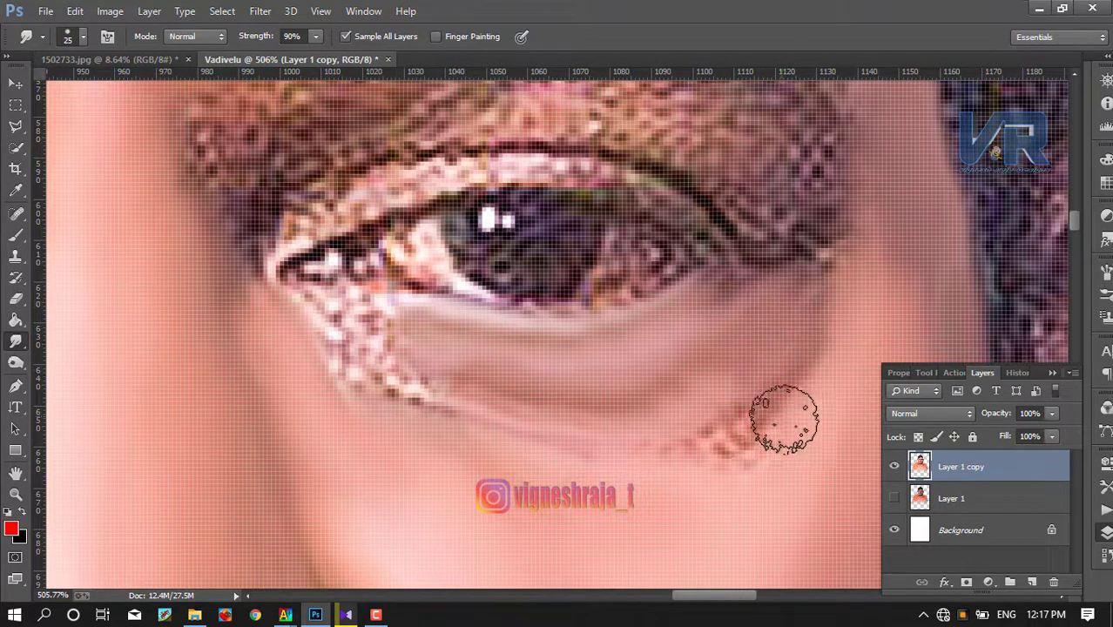
drag(729, 451, 621, 443)
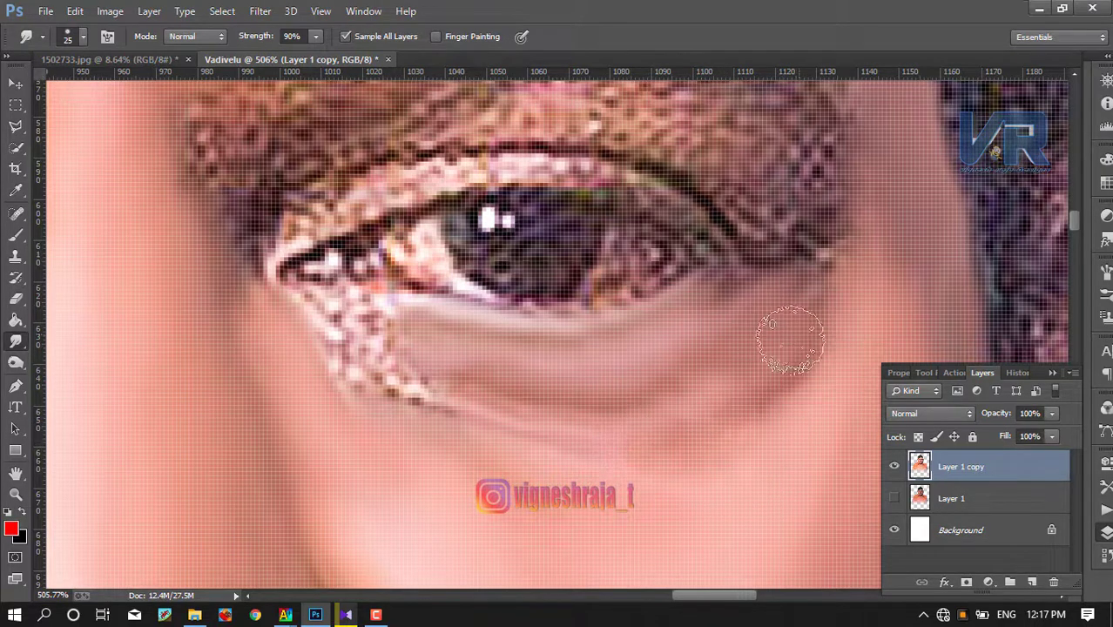
drag(390, 328, 380, 324)
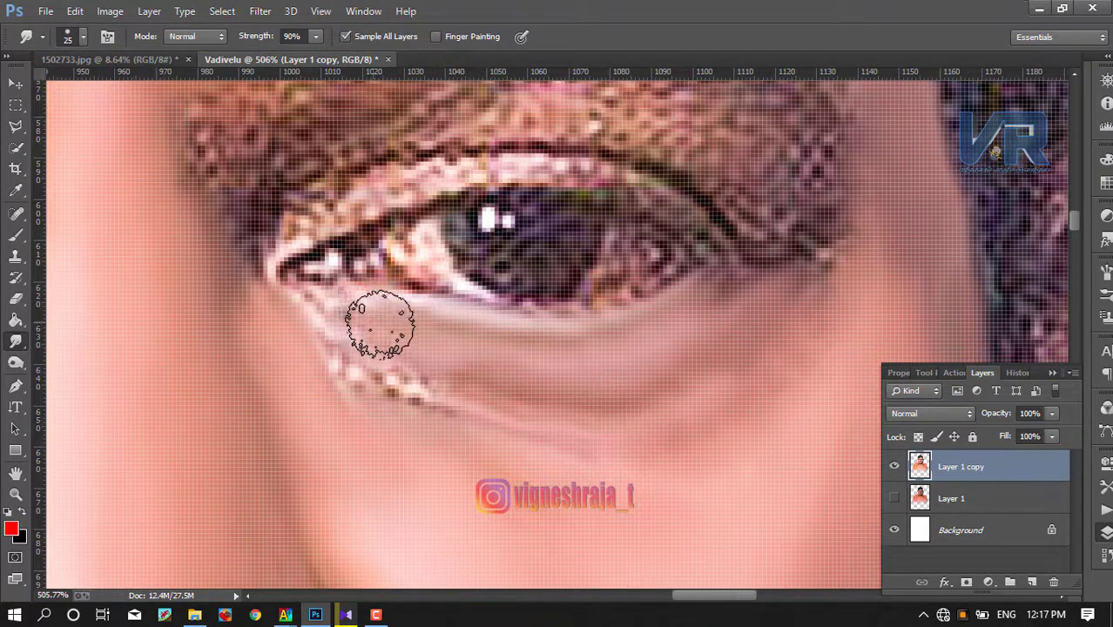
mouse_move(453, 409)
mouse_down()
mouse_move(368, 403)
mouse_move(355, 343)
mouse_move(297, 304)
mouse_up()
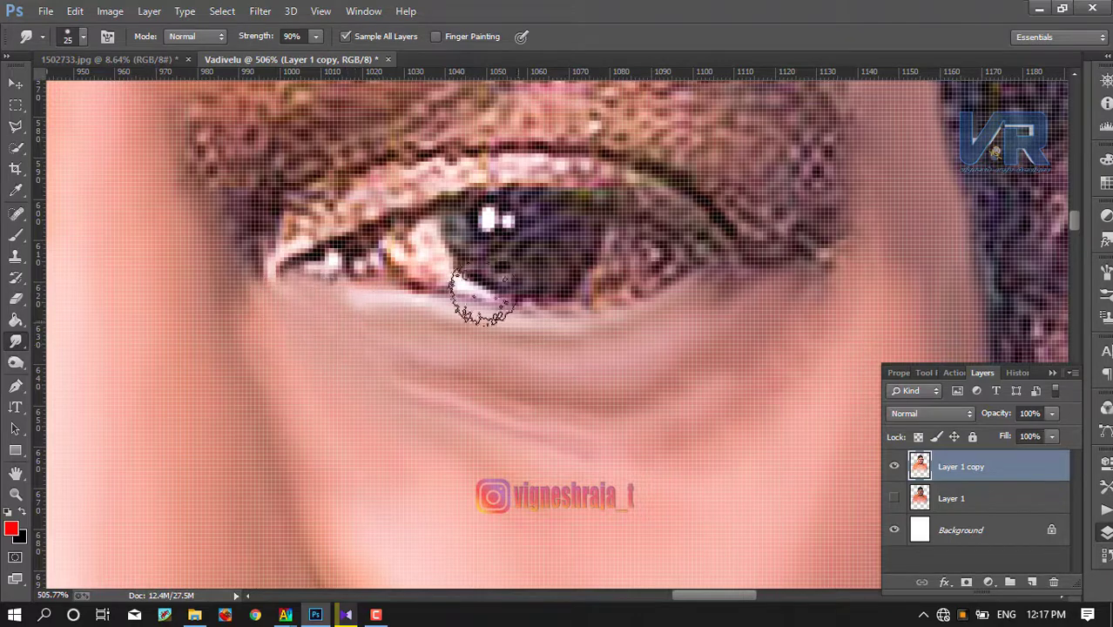
- Smooth the eyelid crease and upper eyelid skin of the right-hand eye
scroll(510, 244, up, 1)
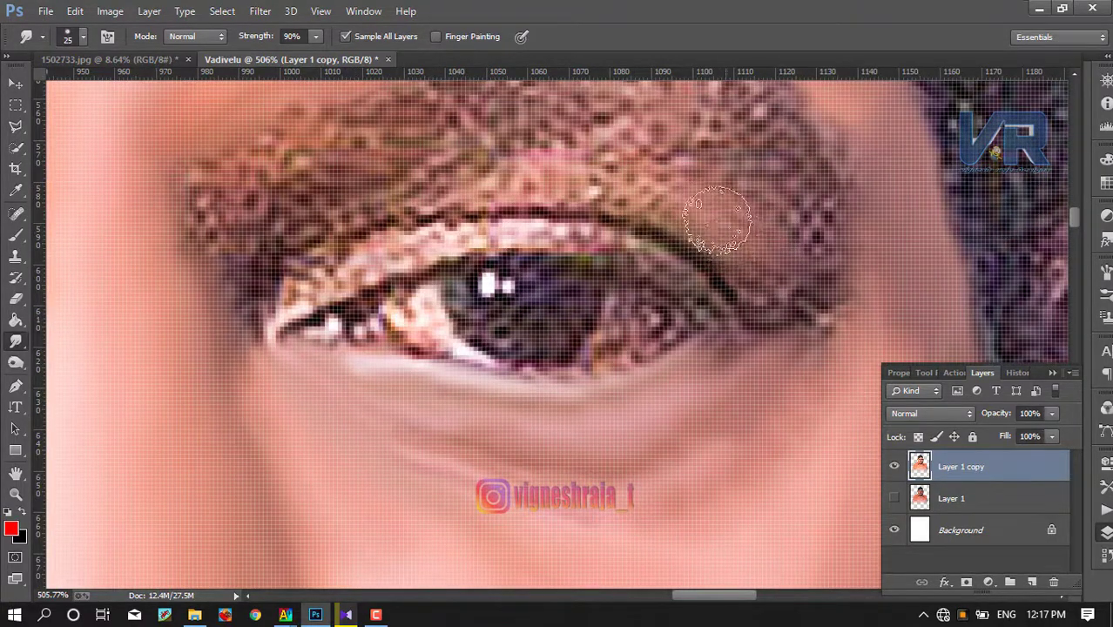
mouse_move(718, 221)
mouse_down()
mouse_move(774, 300)
mouse_move(830, 305)
mouse_move(801, 219)
mouse_move(746, 186)
mouse_move(579, 166)
mouse_move(708, 194)
mouse_move(554, 163)
mouse_up()
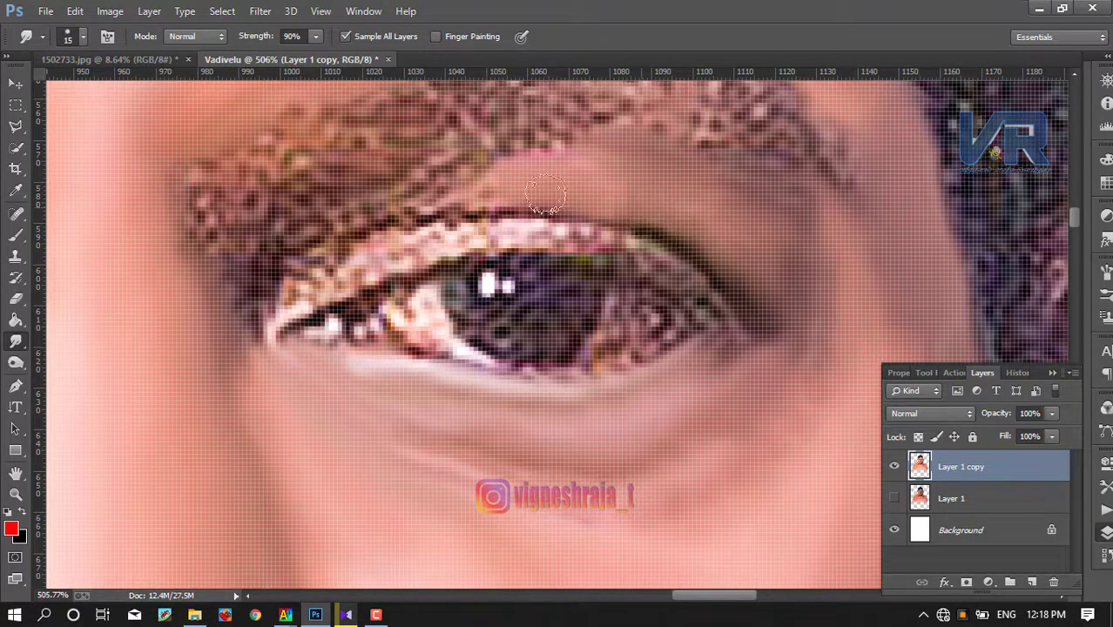
mouse_move(546, 196)
mouse_down()
mouse_move(633, 178)
mouse_move(636, 206)
mouse_up()
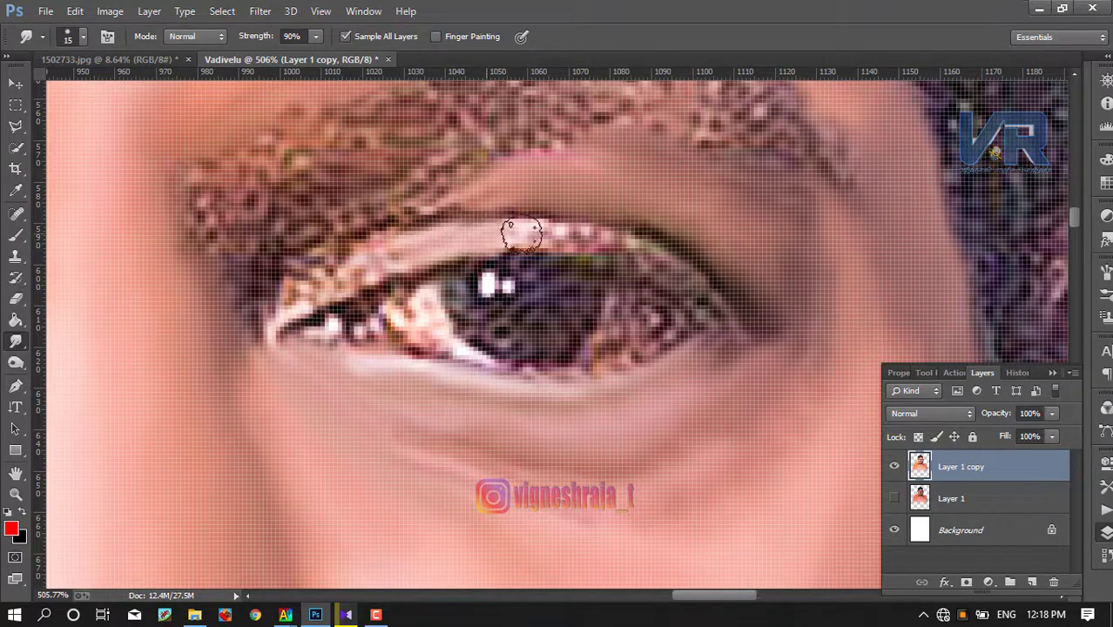
drag(503, 223, 487, 240)
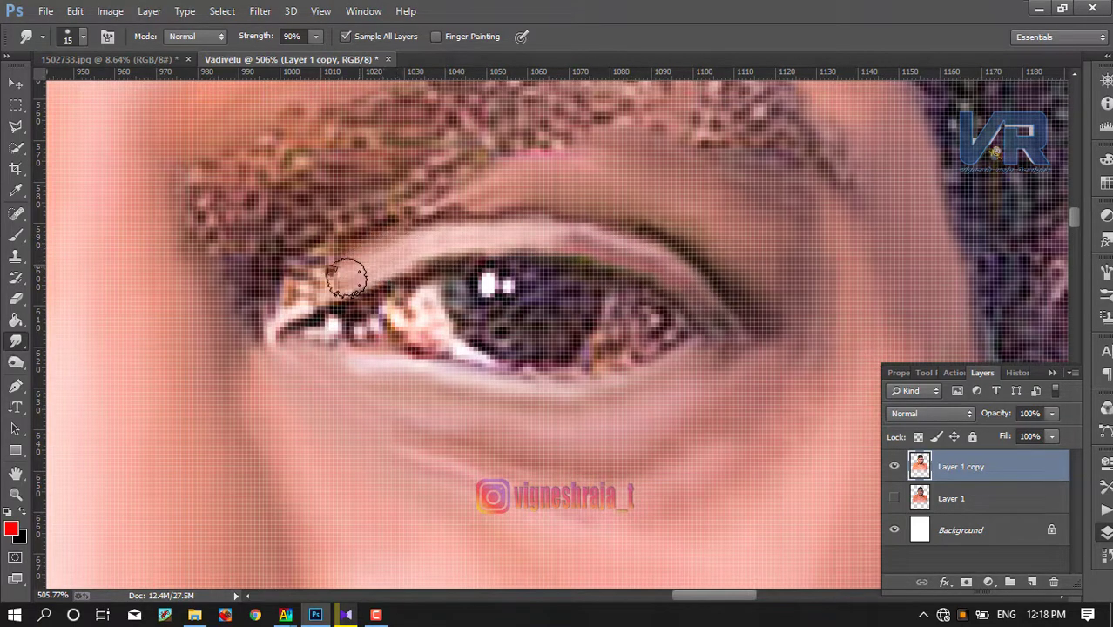
scroll(296, 294, down, 3)
- Zoom out and back in, then smear the inner end of the right-hand eyebrow into the skin
scroll(335, 261, down, 2)
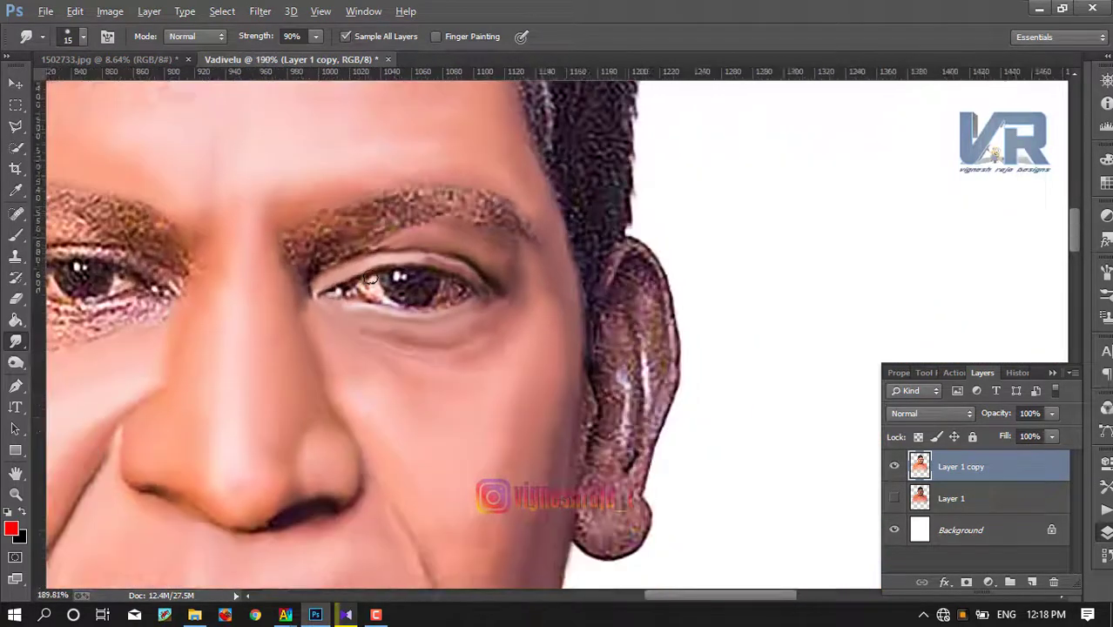
scroll(511, 279, down, 2)
scroll(344, 210, up, 2)
scroll(349, 206, up, 2)
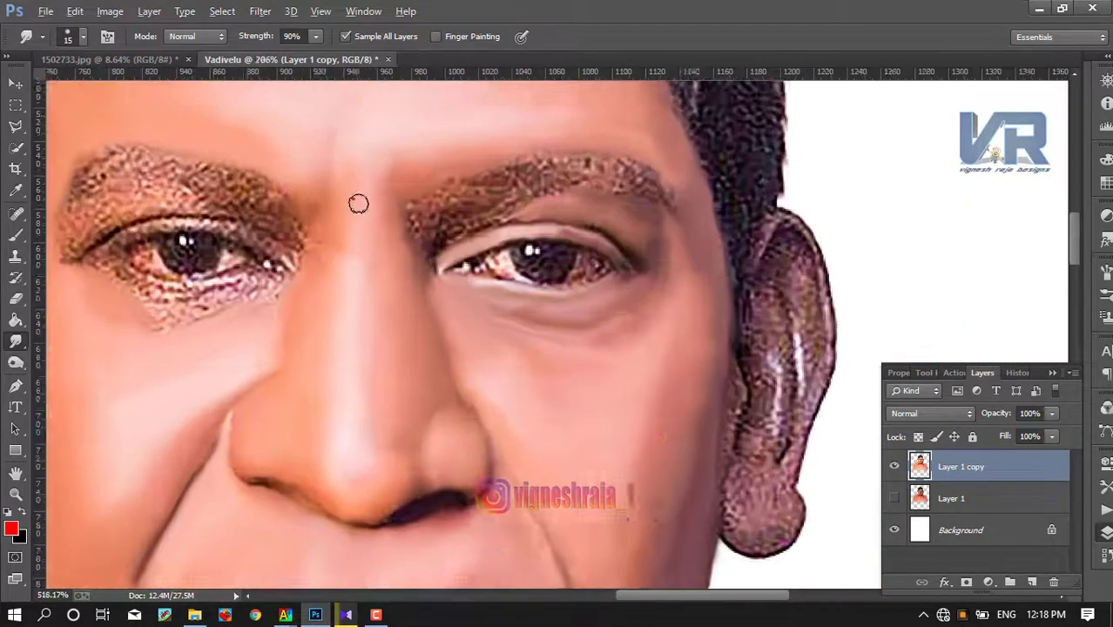
scroll(361, 204, up, 2)
scroll(584, 228, up, 1)
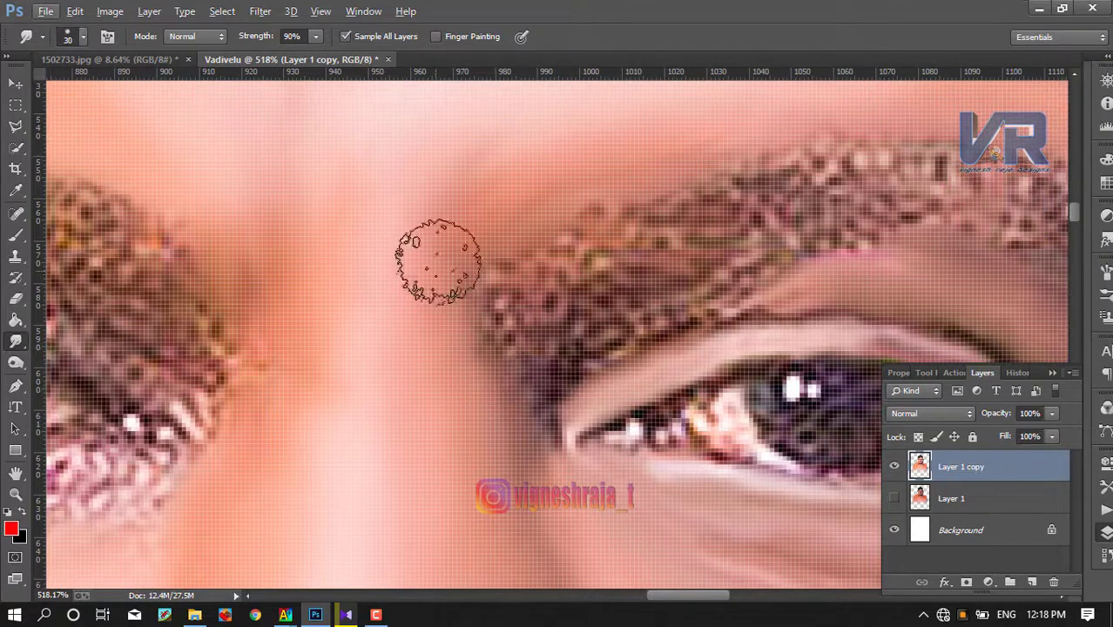
mouse_move(438, 261)
mouse_down()
mouse_move(472, 248)
mouse_move(489, 335)
mouse_move(514, 316)
mouse_up()
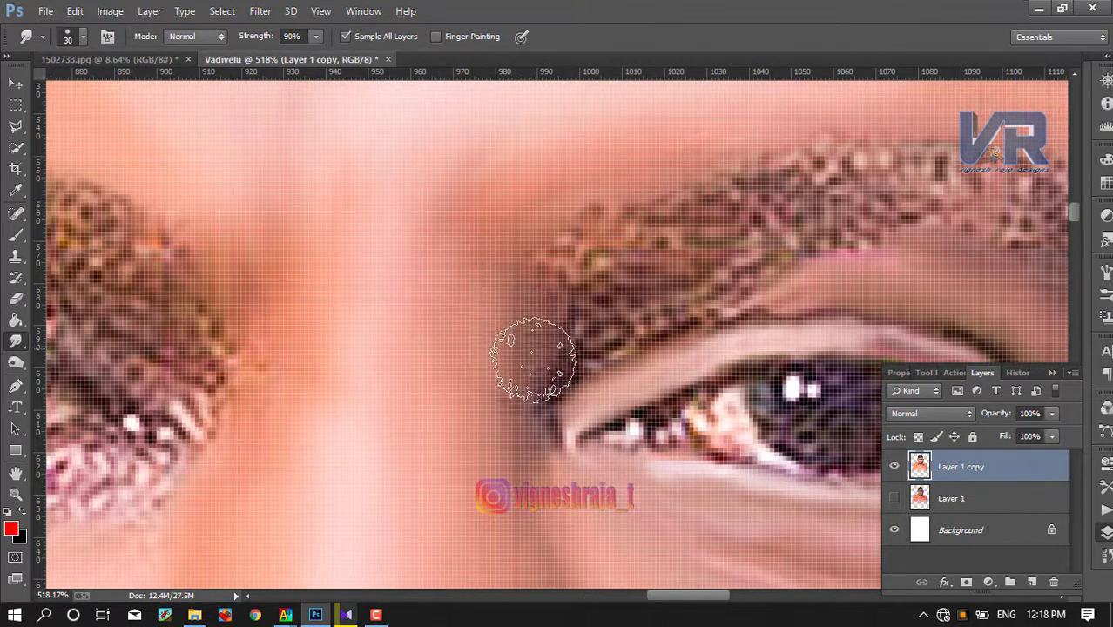
mouse_move(533, 360)
mouse_down()
mouse_move(604, 316)
mouse_move(699, 299)
mouse_up()
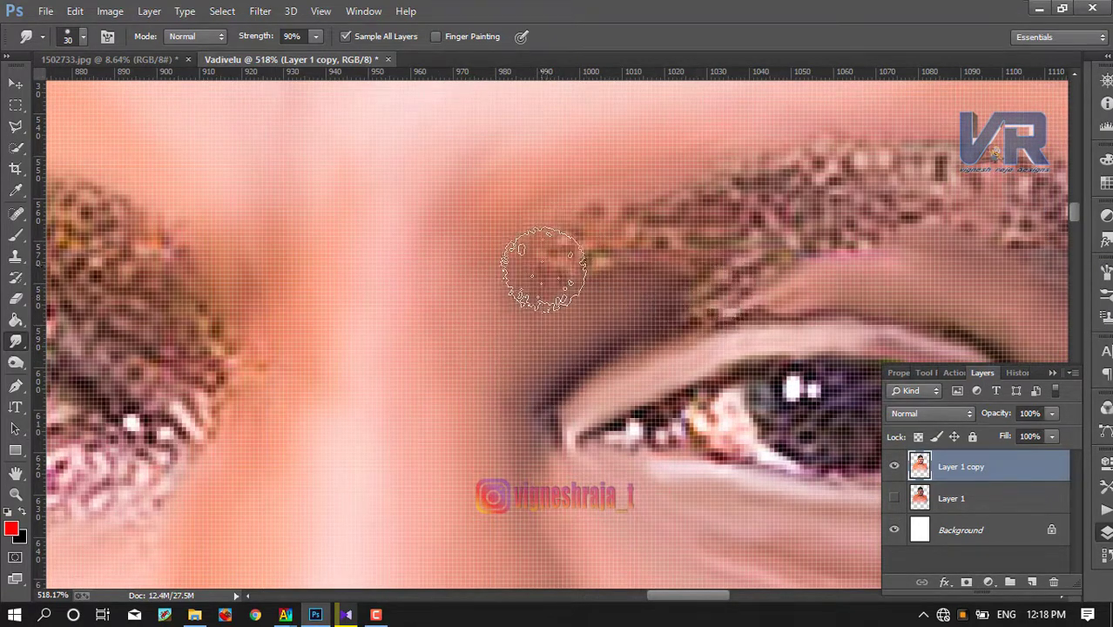
mouse_move(543, 270)
mouse_down()
mouse_move(587, 224)
mouse_move(606, 119)
mouse_up()
drag(530, 303, 576, 159)
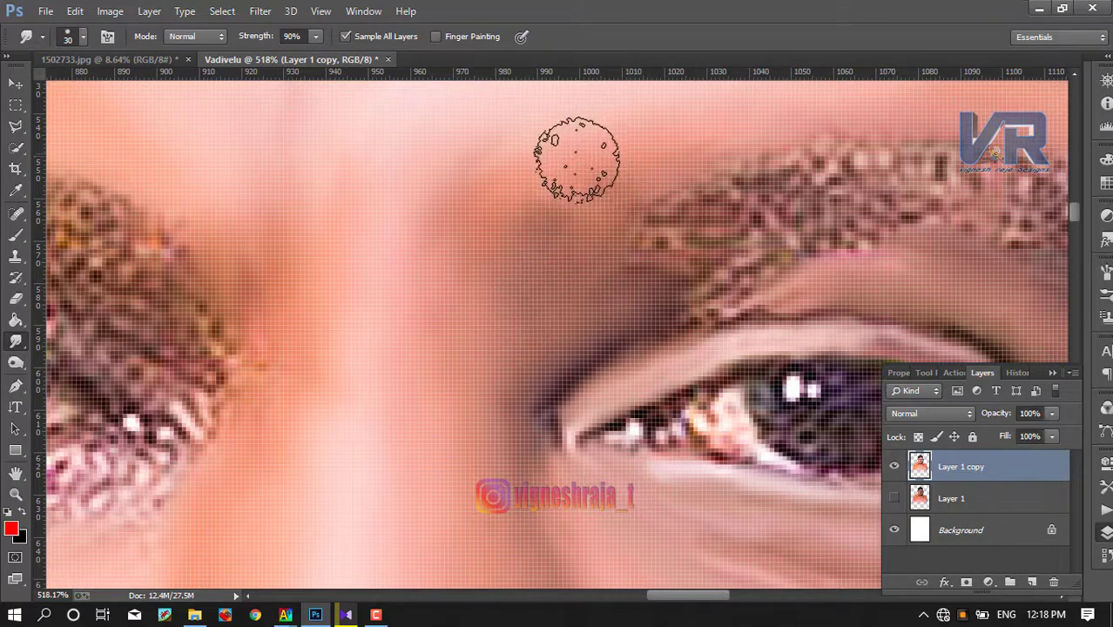
- Smooth the dotted skin beneath the left-hand eye up to the lower lash line
scroll(497, 288, down, 2)
scroll(505, 261, down, 4)
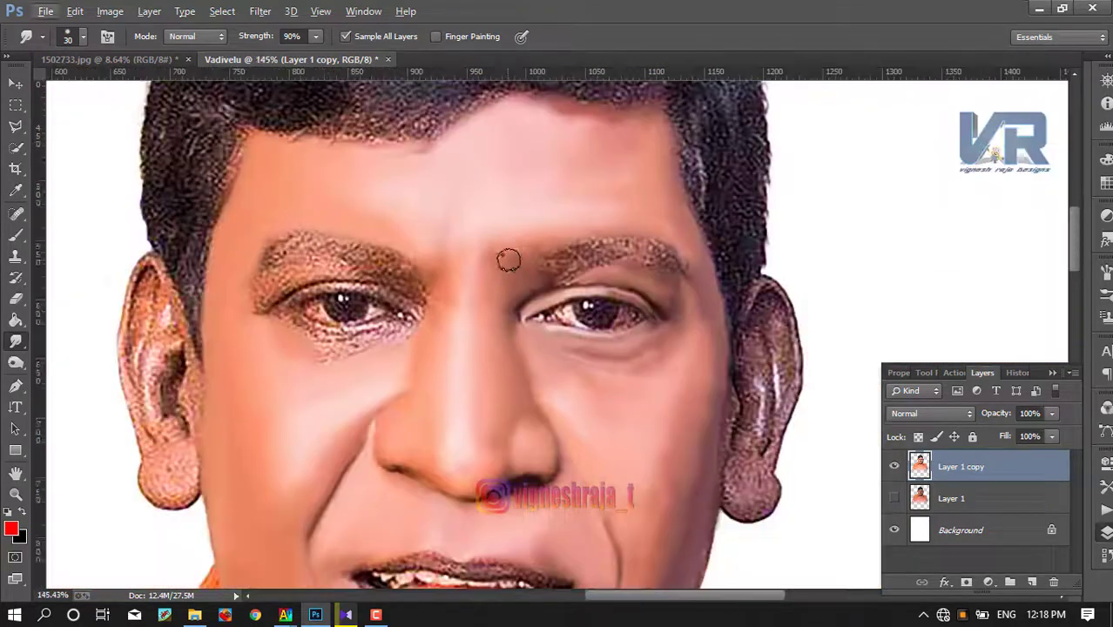
scroll(487, 296, down, 1)
scroll(366, 296, up, 2)
scroll(353, 252, up, 3)
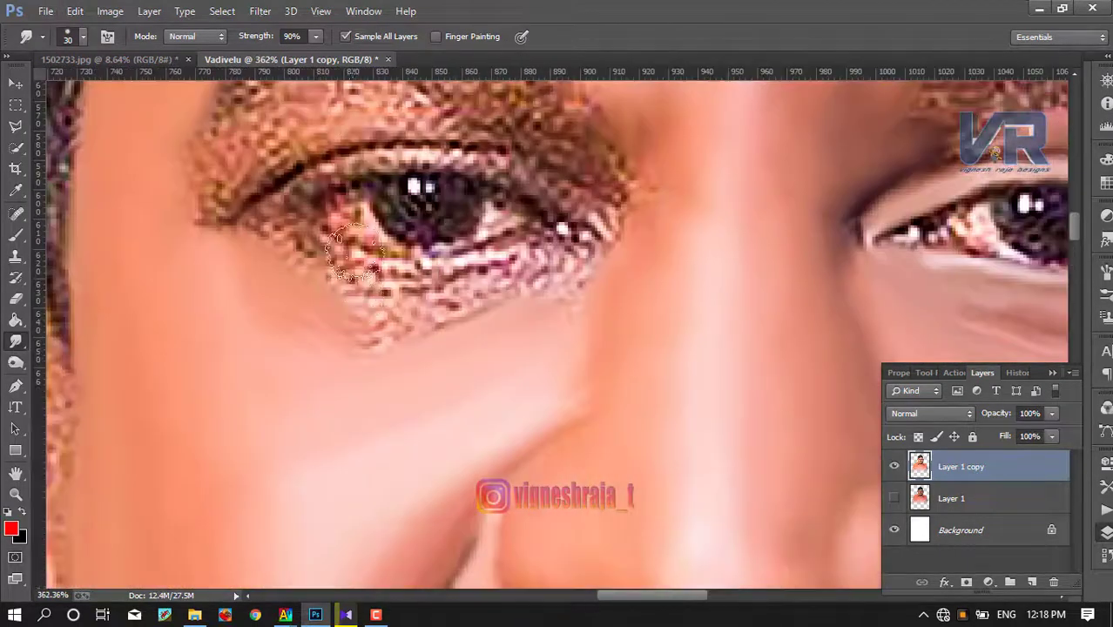
scroll(352, 261, up, 1)
scroll(347, 293, up, 1)
drag(422, 352, 371, 346)
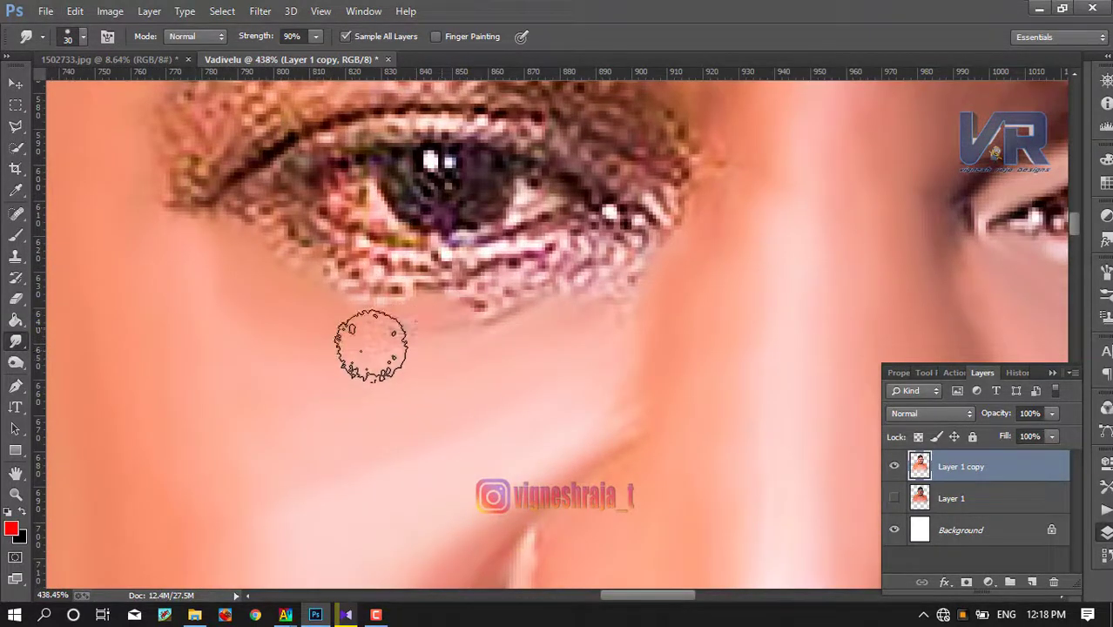
drag(459, 312, 596, 280)
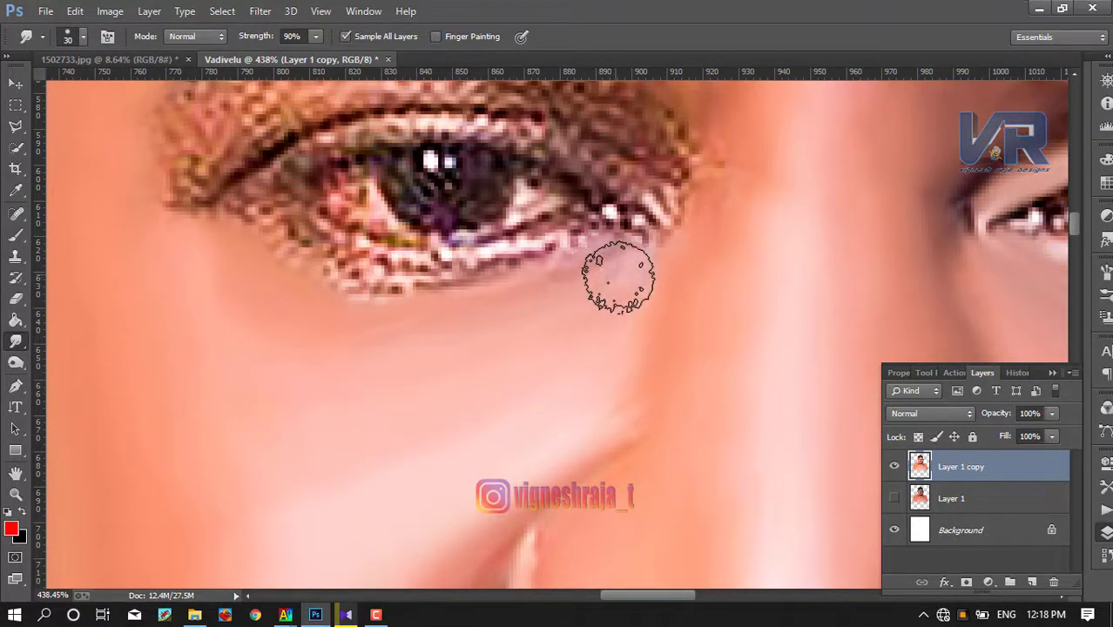
mouse_move(484, 268)
mouse_down()
mouse_move(545, 266)
mouse_move(335, 277)
mouse_up()
scroll(335, 277, up, 1)
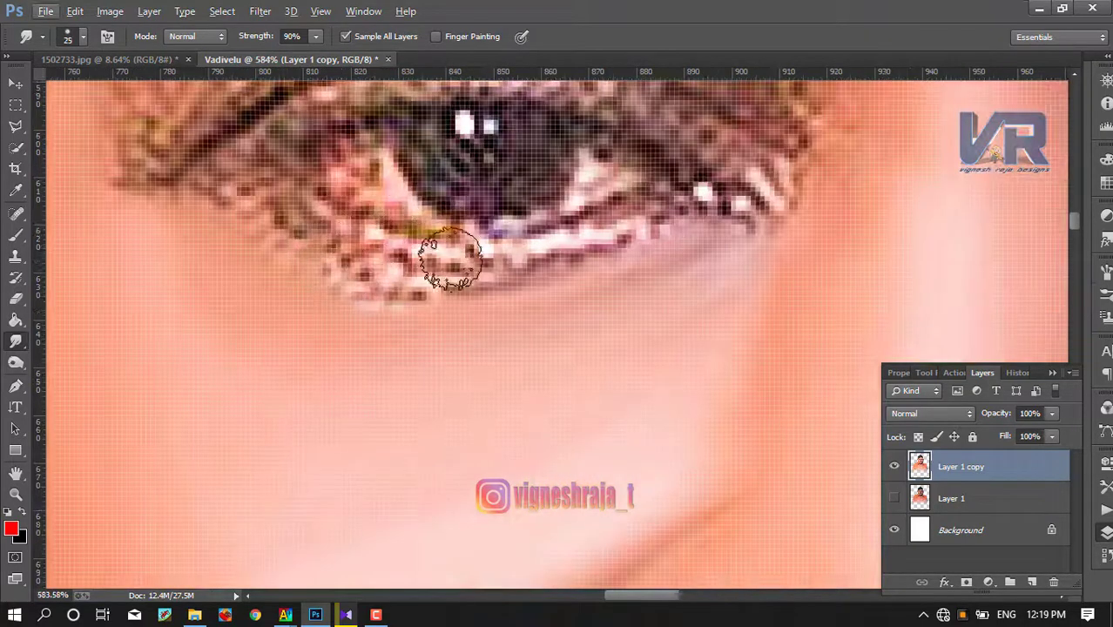
- With the smudge brush at size 20, soften the lower lash line and outer-corner lashes
key(bracketleft)
mouse_move(531, 252)
mouse_down()
mouse_move(679, 205)
mouse_move(446, 248)
mouse_move(323, 244)
mouse_move(254, 210)
mouse_move(411, 309)
mouse_up()
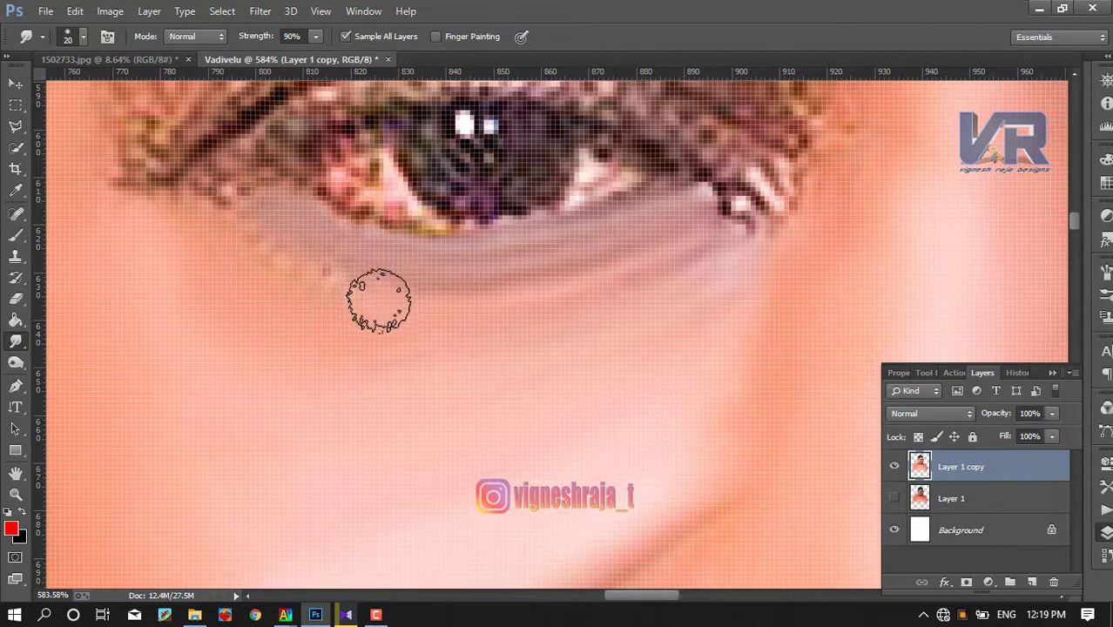
scroll(180, 200, up, 3)
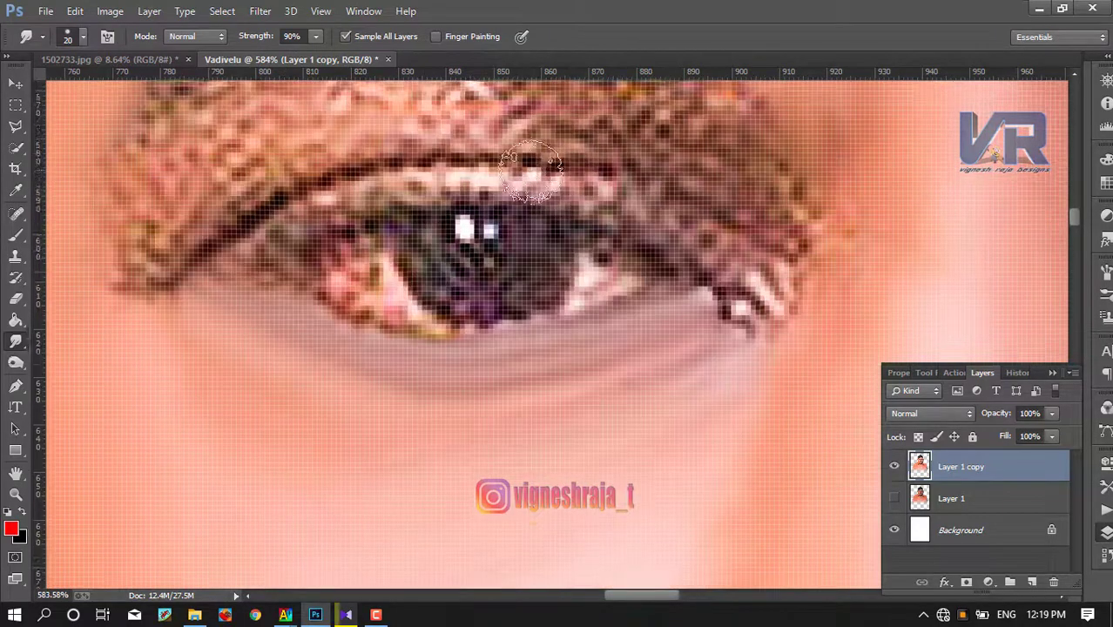
scroll(344, 184, up, 3)
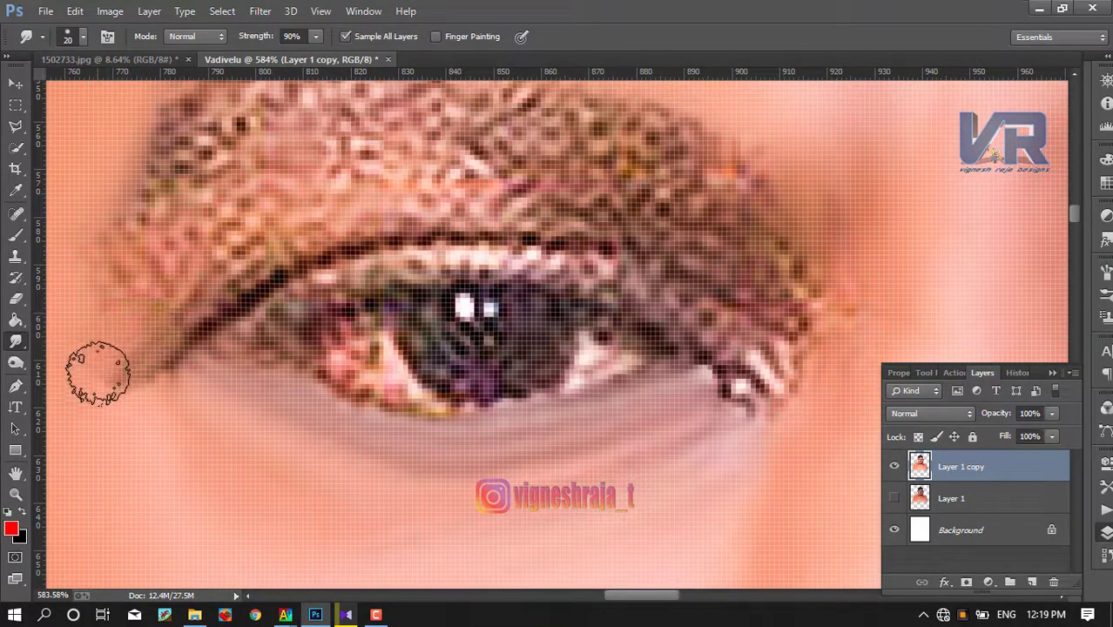
mouse_move(119, 368)
mouse_down()
mouse_move(229, 269)
mouse_move(298, 231)
mouse_move(492, 218)
mouse_move(294, 234)
mouse_up()
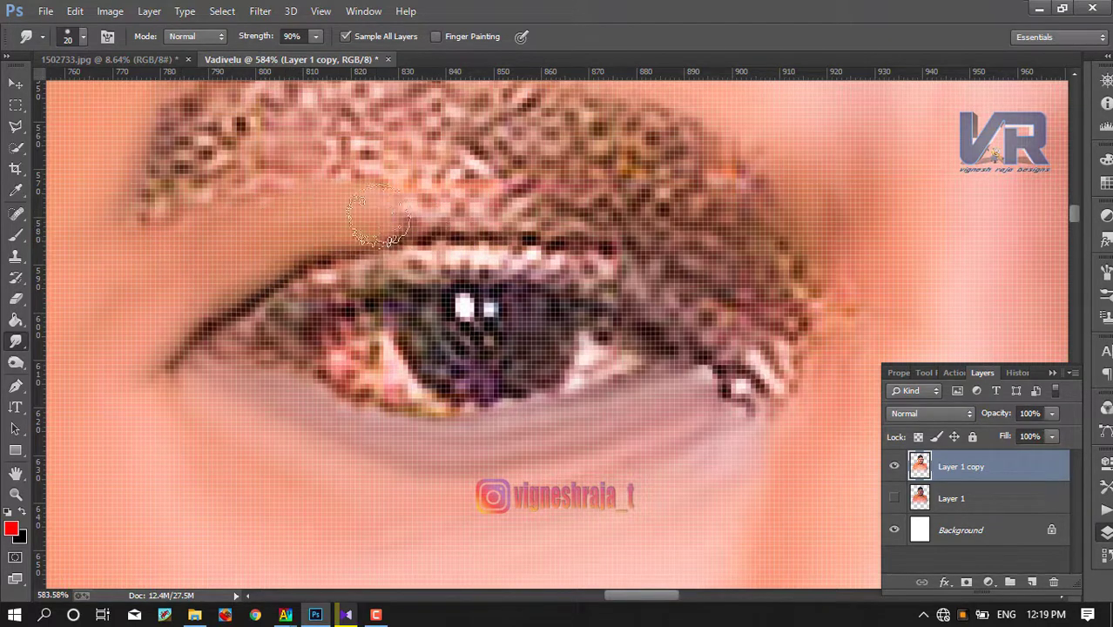
- Smooth the upper lid, brow edge and outer-corner glitter into skin
mouse_move(364, 216)
mouse_down()
mouse_move(471, 194)
mouse_move(579, 211)
mouse_move(432, 199)
mouse_up()
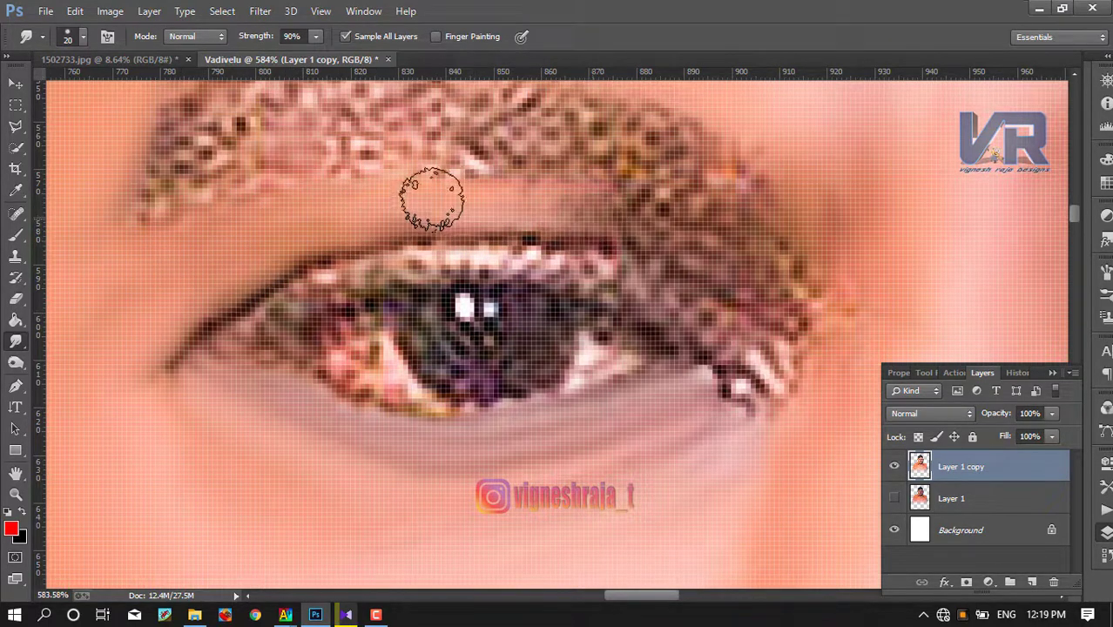
mouse_move(579, 193)
mouse_down()
mouse_move(423, 174)
mouse_move(365, 187)
mouse_move(300, 181)
mouse_up()
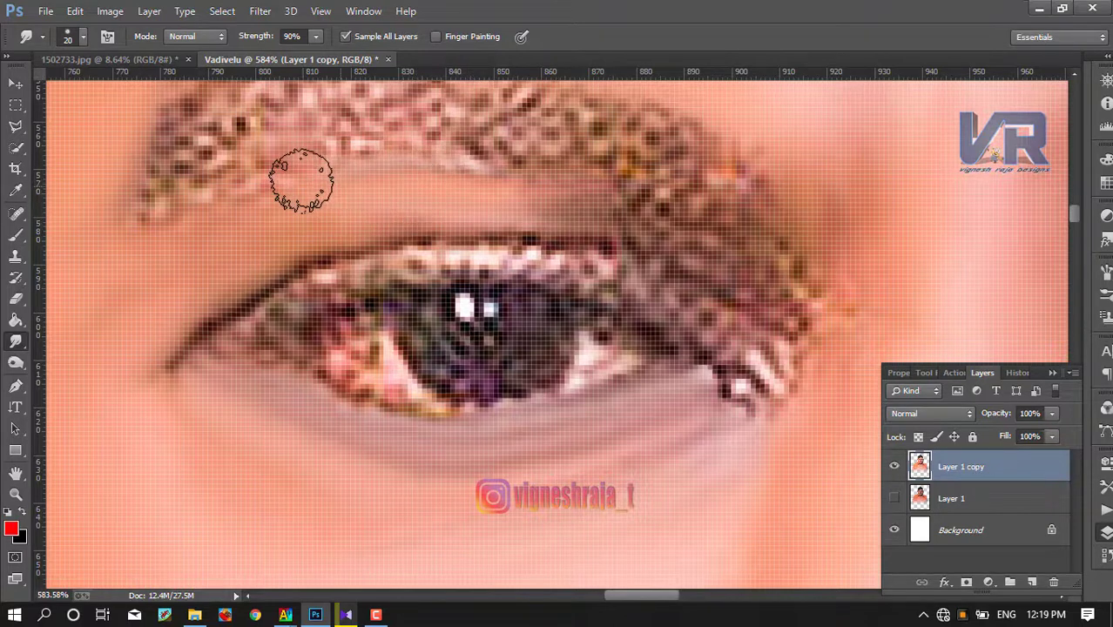
mouse_move(247, 218)
mouse_down()
mouse_move(279, 186)
mouse_move(323, 196)
mouse_up()
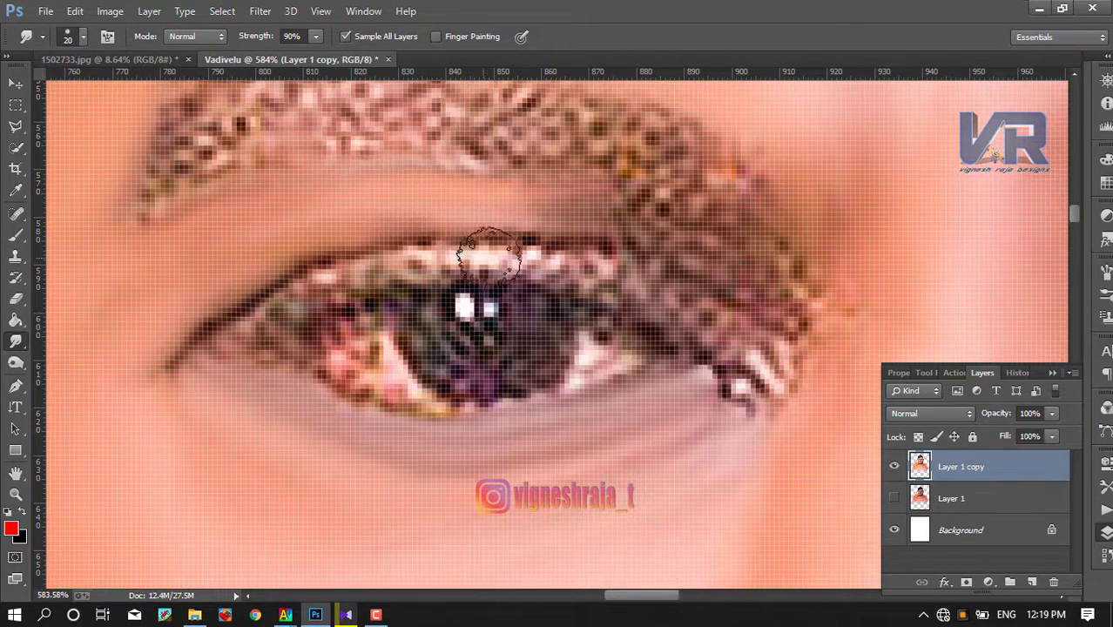
drag(732, 432, 743, 392)
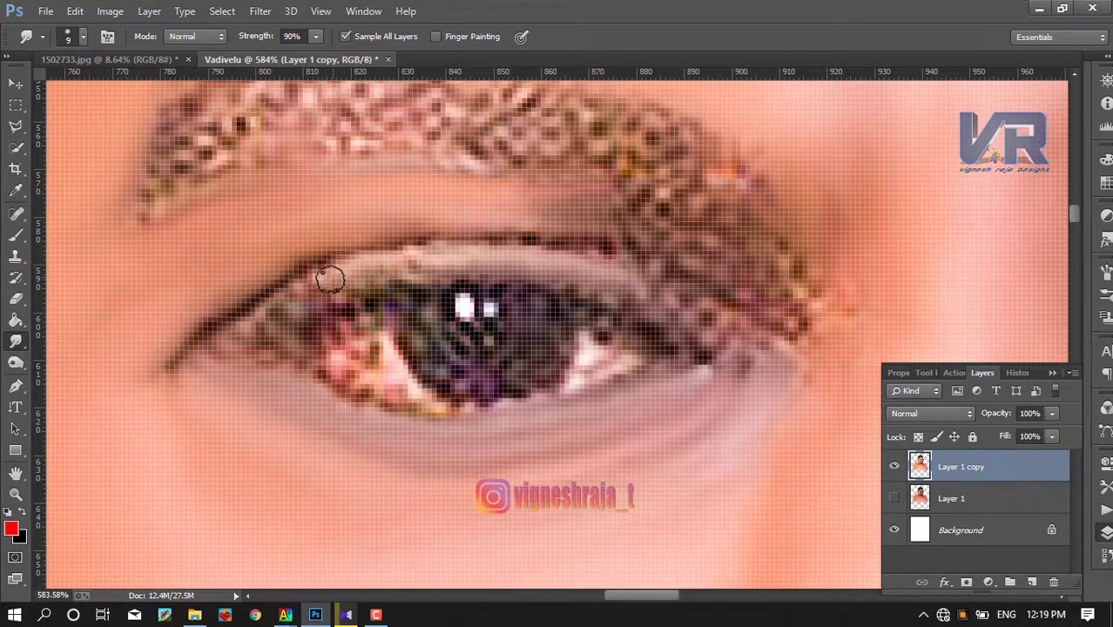
drag(276, 301, 315, 298)
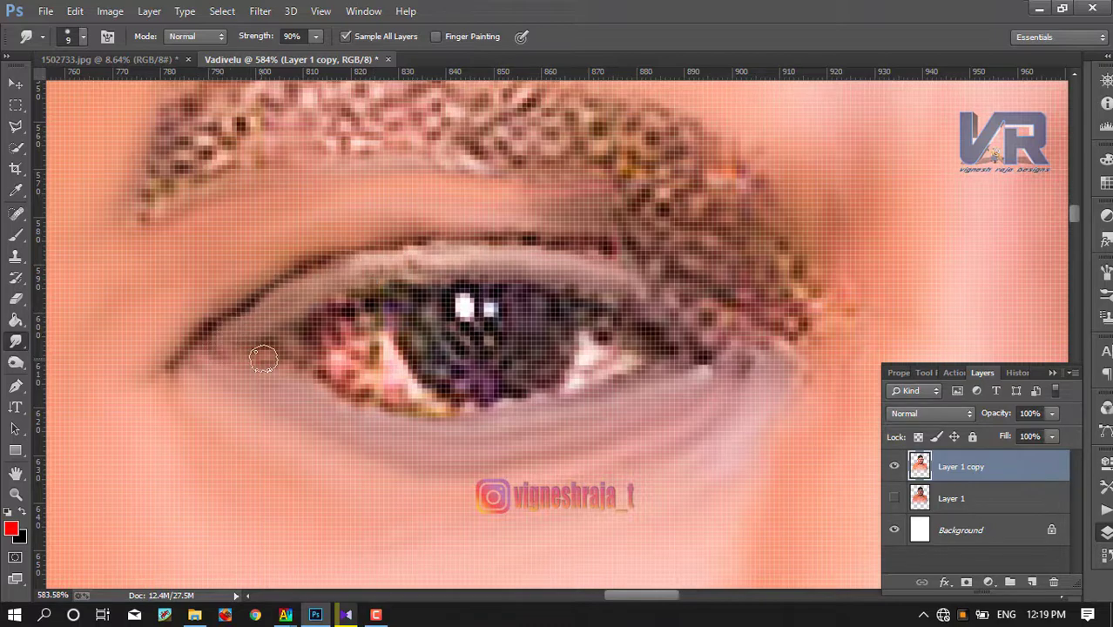
scroll(402, 338, down, 1)
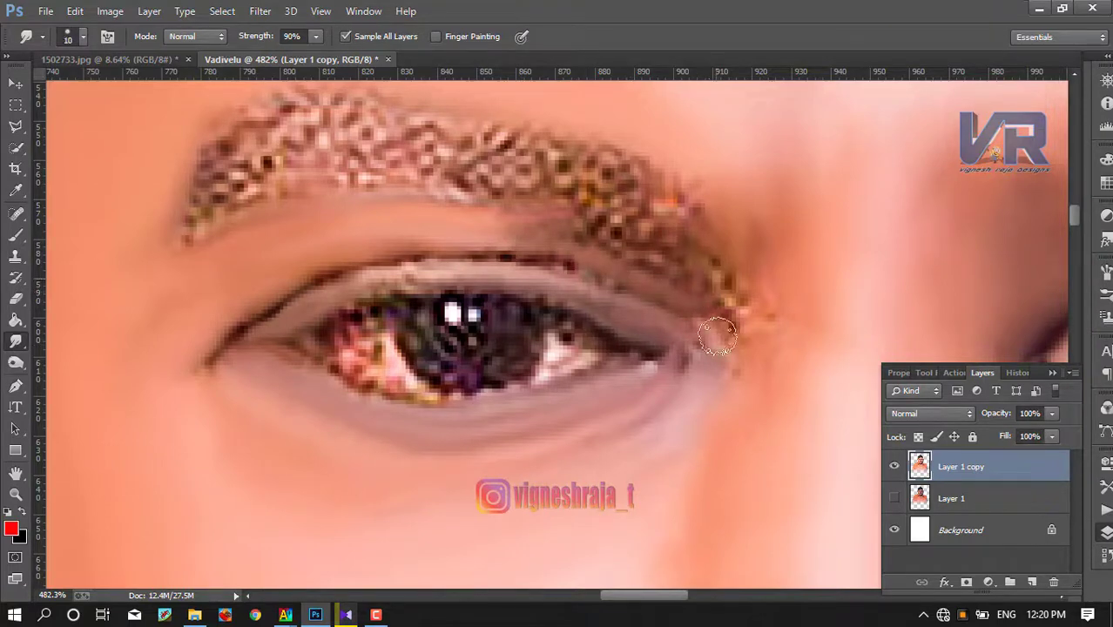
mouse_move(714, 389)
mouse_down()
mouse_move(723, 323)
mouse_move(758, 311)
mouse_move(784, 236)
mouse_up()
scroll(472, 87, down, 1)
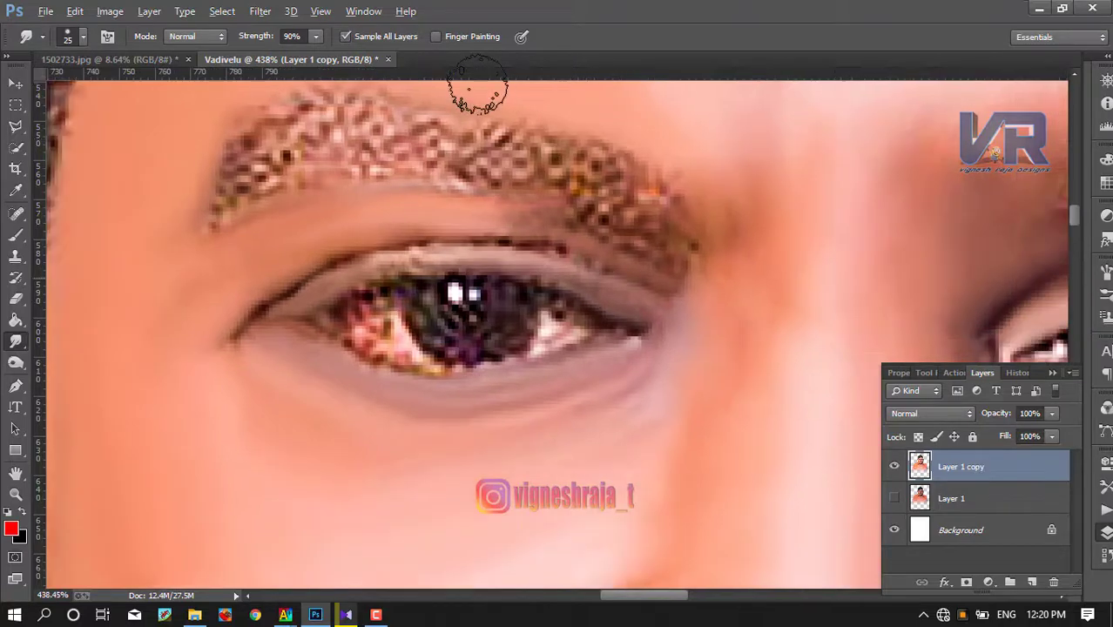
scroll(472, 87, down, 5)
scroll(432, 263, down, 1)
scroll(432, 263, down, 1)
scroll(432, 263, down, 1)
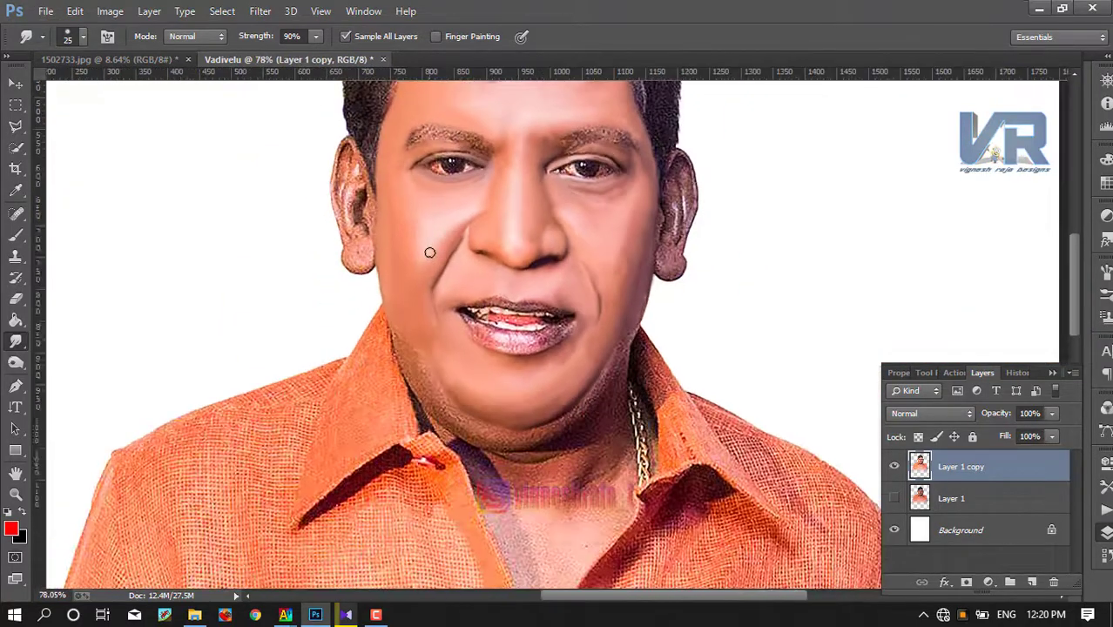
scroll(431, 248, down, 1)
scroll(511, 181, up, 3)
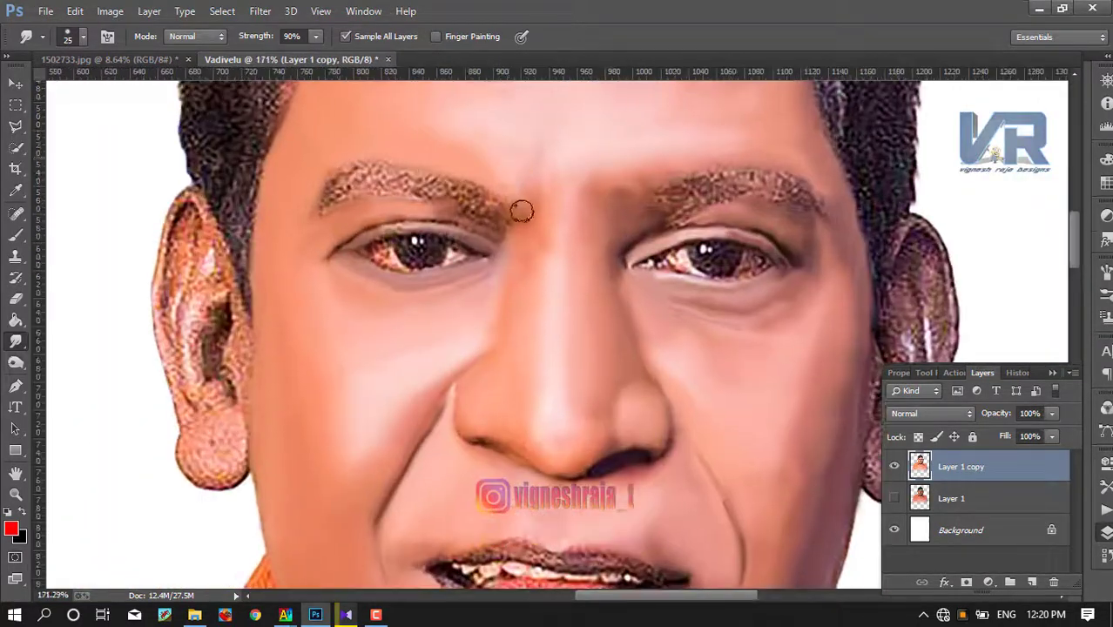
scroll(520, 206, down, 1)
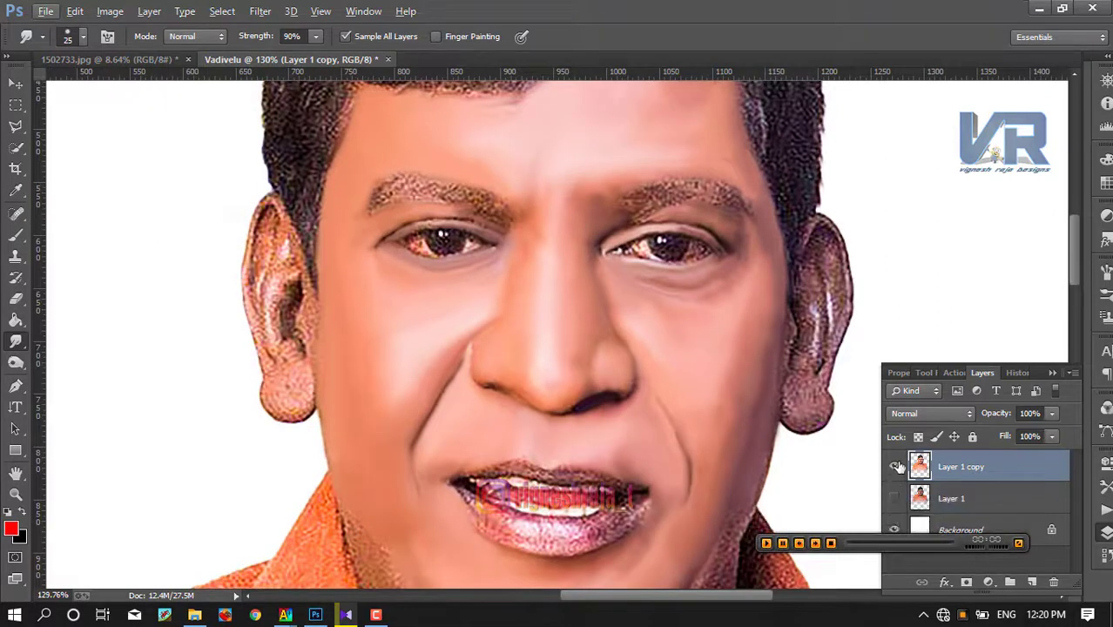
click(893, 500)
click(894, 499)
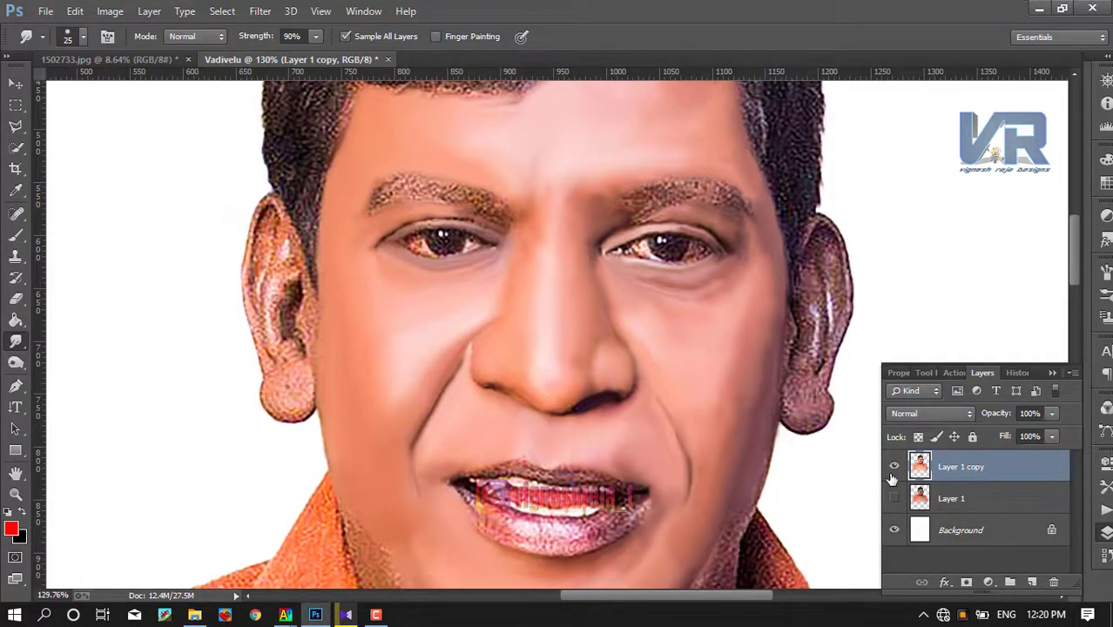
click(894, 467)
click(894, 467)
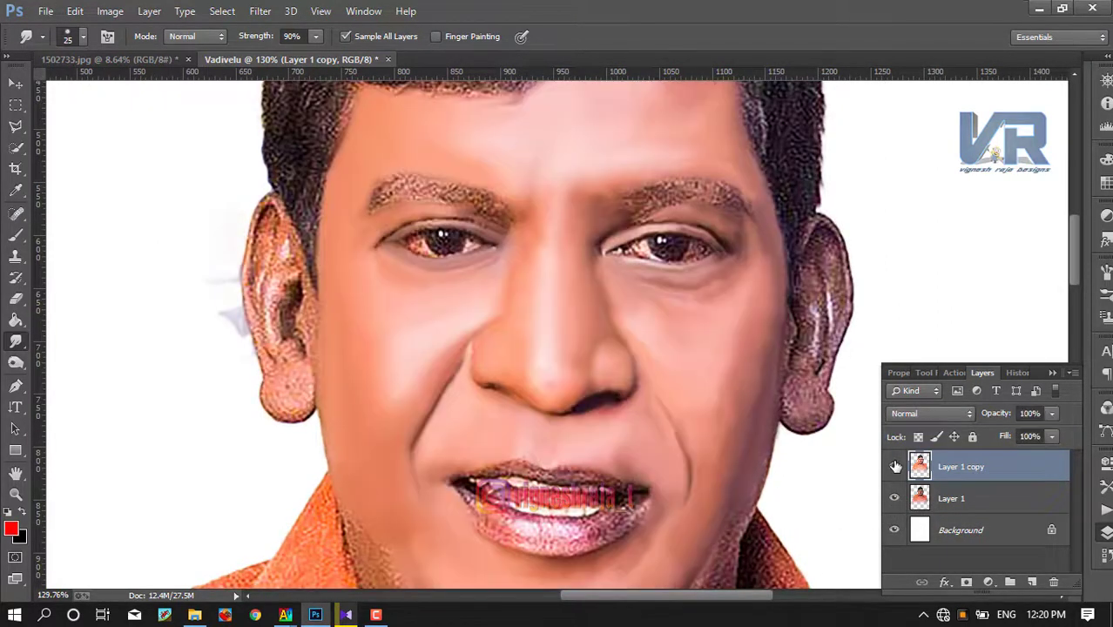
click(894, 467)
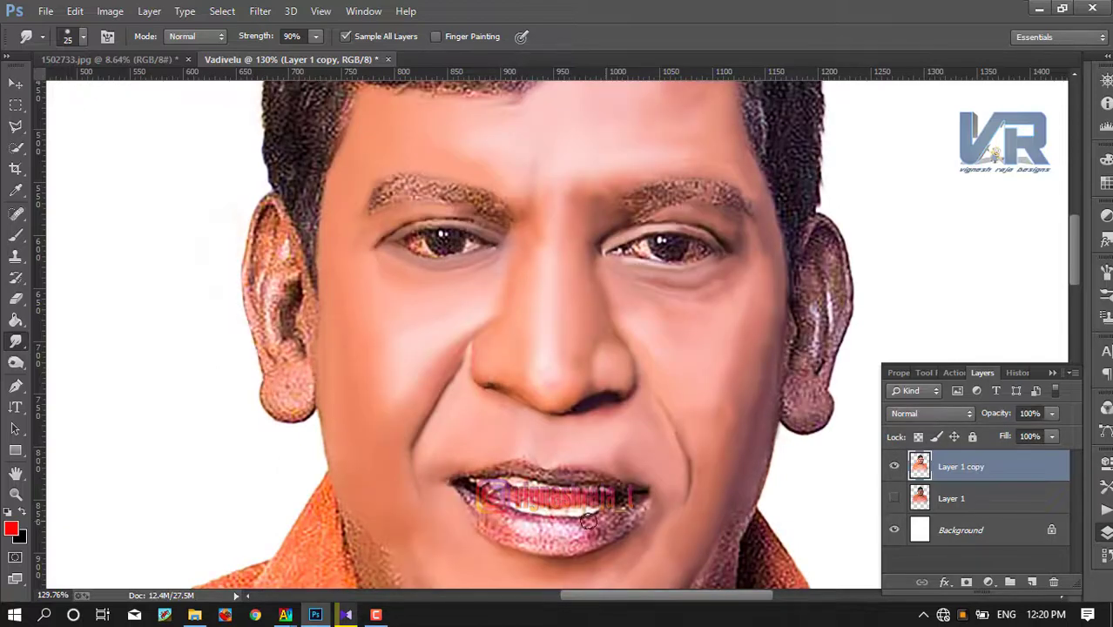
- Zoom in on the chin and smooth the speckled skin along the jawline
scroll(566, 497, down, 1)
scroll(531, 462, down, 1)
scroll(487, 444, down, 1)
scroll(435, 426, up, 1)
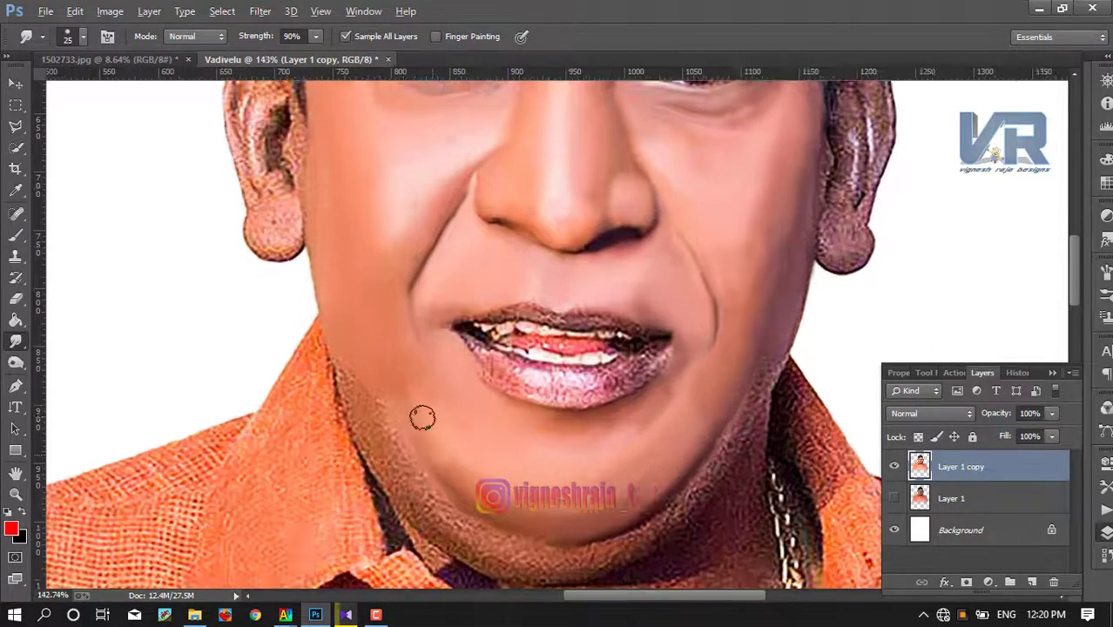
scroll(330, 343, up, 3)
scroll(326, 331, up, 3)
scroll(333, 339, up, 3)
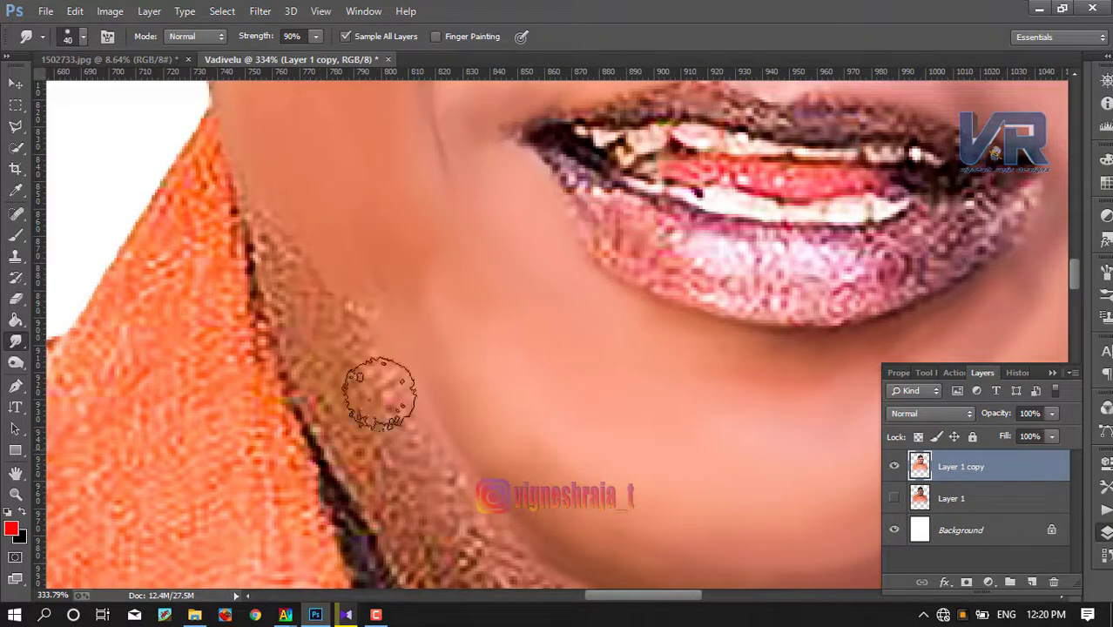
mouse_move(379, 394)
mouse_down()
mouse_move(270, 226)
mouse_move(286, 236)
mouse_move(303, 328)
mouse_move(292, 235)
mouse_up()
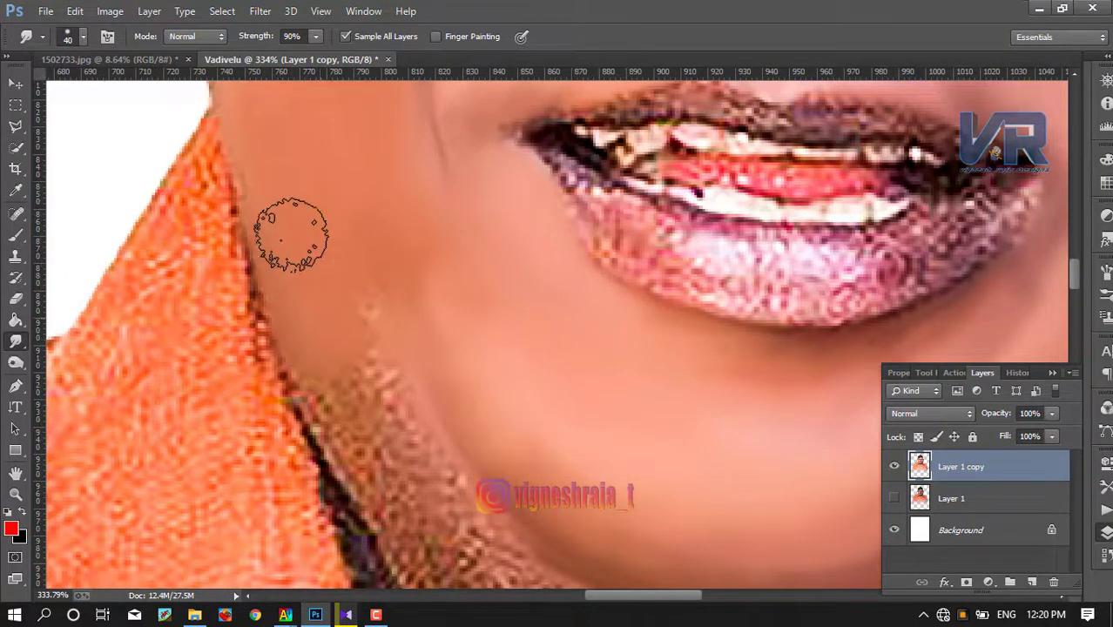
mouse_move(251, 142)
mouse_down()
mouse_move(323, 293)
mouse_move(343, 274)
mouse_move(397, 449)
mouse_move(428, 495)
mouse_move(360, 378)
mouse_move(416, 493)
mouse_move(373, 460)
mouse_move(360, 397)
mouse_up()
- Blend the jawline skin near the collar toward the chin and soften its shading
scroll(642, 341, down, 5)
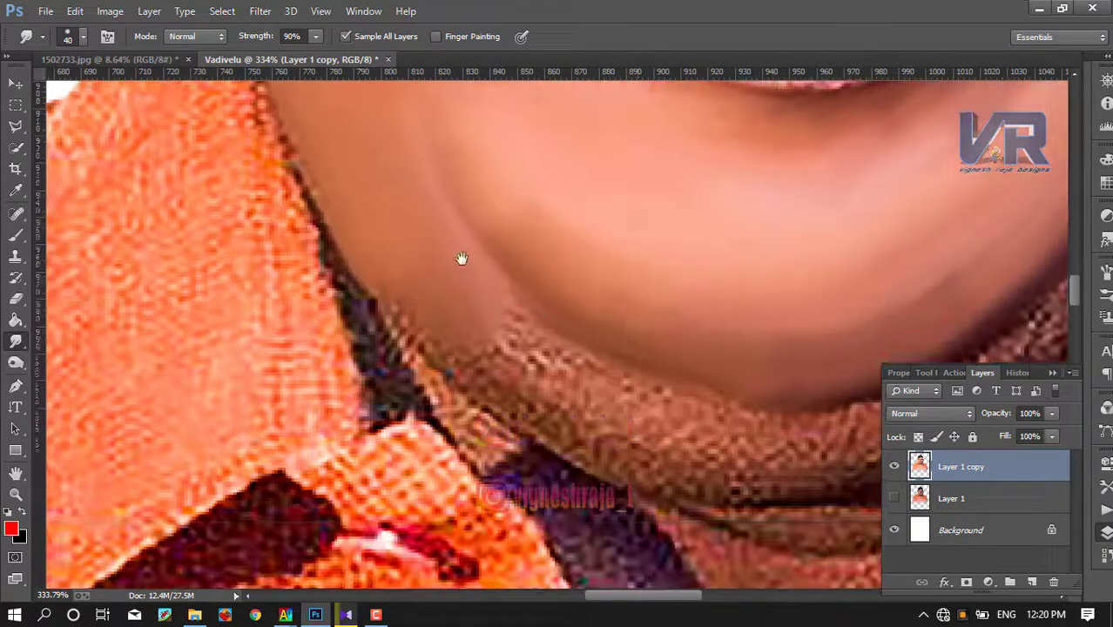
drag(461, 257, 278, 149)
mouse_move(472, 303)
mouse_down()
mouse_move(435, 304)
mouse_move(422, 318)
mouse_move(521, 336)
mouse_move(405, 310)
mouse_up()
mouse_move(476, 321)
mouse_down()
mouse_move(442, 315)
mouse_move(278, 174)
mouse_move(307, 182)
mouse_move(338, 241)
mouse_move(390, 273)
mouse_move(355, 261)
mouse_move(280, 199)
mouse_move(280, 228)
mouse_move(463, 339)
mouse_move(641, 329)
mouse_move(504, 318)
mouse_move(584, 332)
mouse_up()
mouse_move(503, 324)
mouse_down()
mouse_move(536, 316)
mouse_move(373, 236)
mouse_move(471, 310)
mouse_up()
mouse_move(351, 251)
mouse_down()
mouse_move(294, 189)
mouse_move(511, 328)
mouse_up()
scroll(444, 296, down, 2)
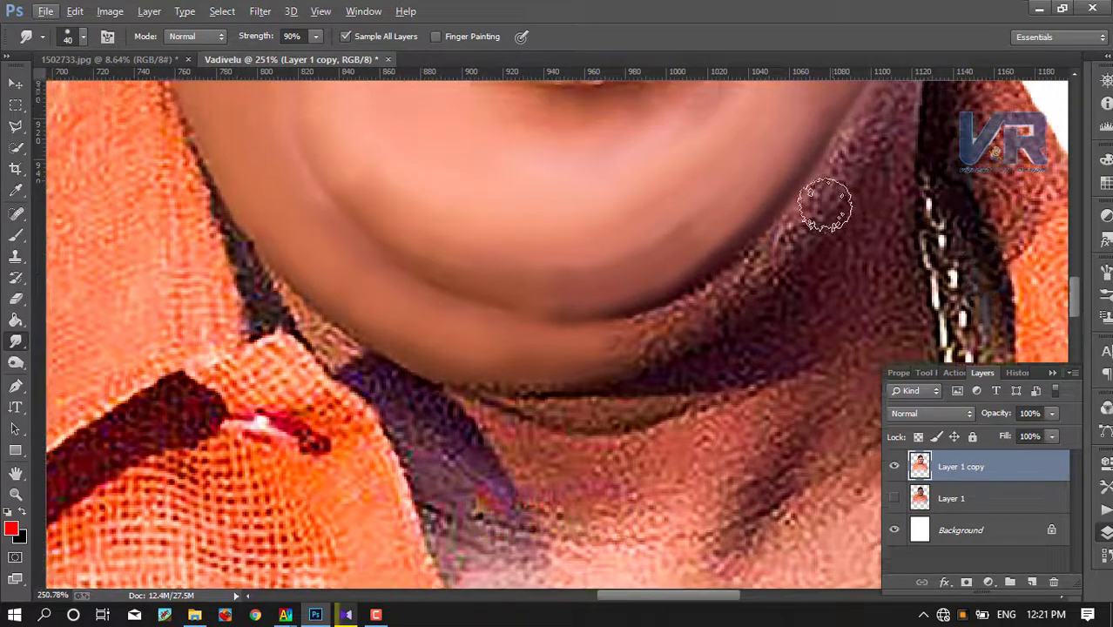
drag(827, 204, 734, 232)
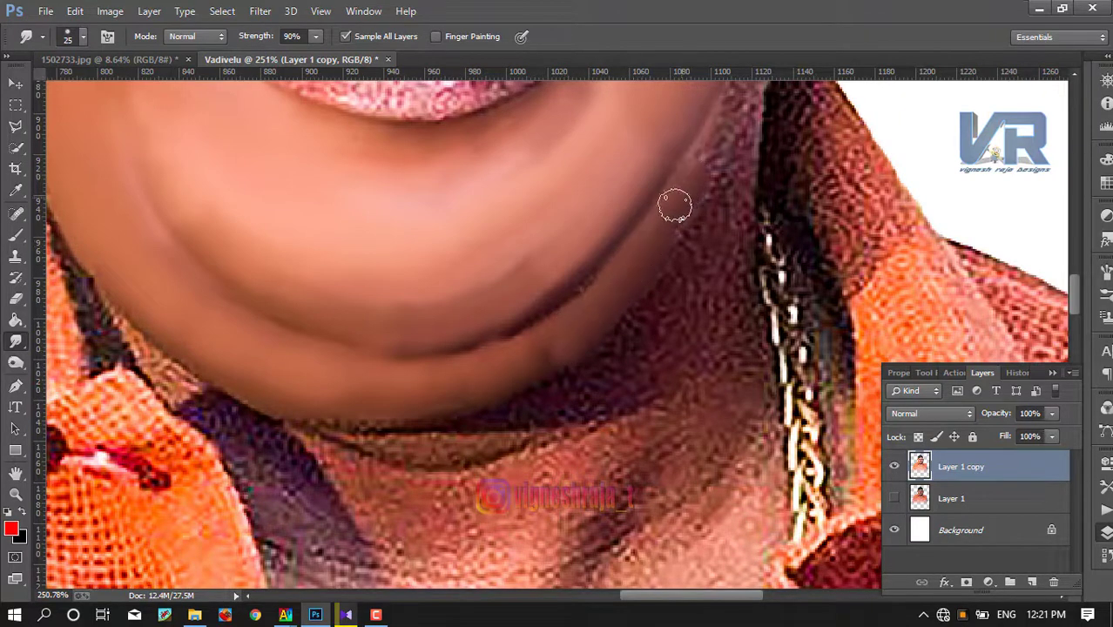
scroll(751, 233, up, 5)
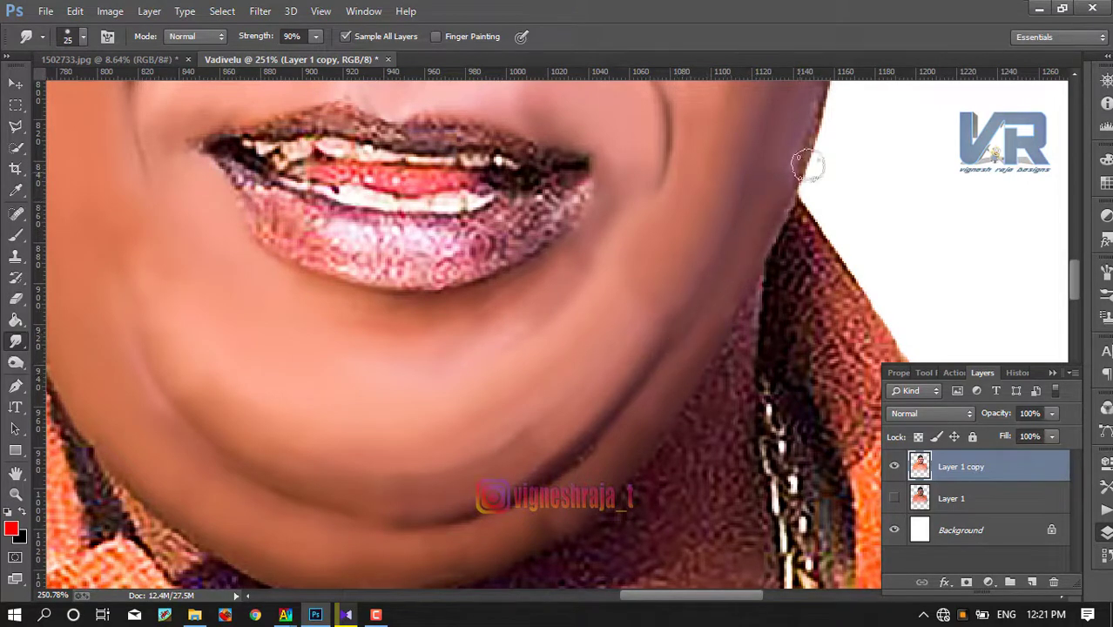
- Blur the dark neck crease and neck skin texture into smooth tone
scroll(740, 336, down, 3)
scroll(725, 286, down, 3)
scroll(725, 286, down, 3)
scroll(727, 288, down, 2)
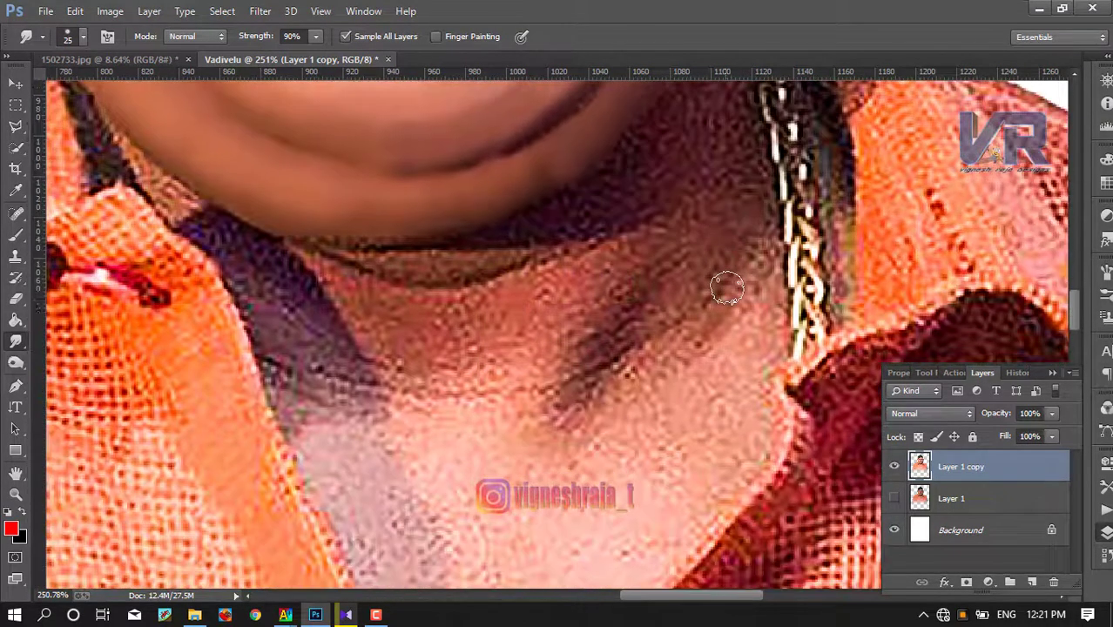
scroll(728, 288, down, 2)
mouse_move(546, 311)
mouse_down()
mouse_move(589, 242)
mouse_move(519, 367)
mouse_up()
mouse_move(494, 409)
mouse_down()
mouse_move(667, 378)
mouse_move(688, 423)
mouse_move(627, 514)
mouse_move(572, 452)
mouse_move(521, 466)
mouse_move(510, 566)
mouse_up()
scroll(514, 488, down, 2)
scroll(522, 387, down, 4)
key(bracketleft)
key(bracketleft)
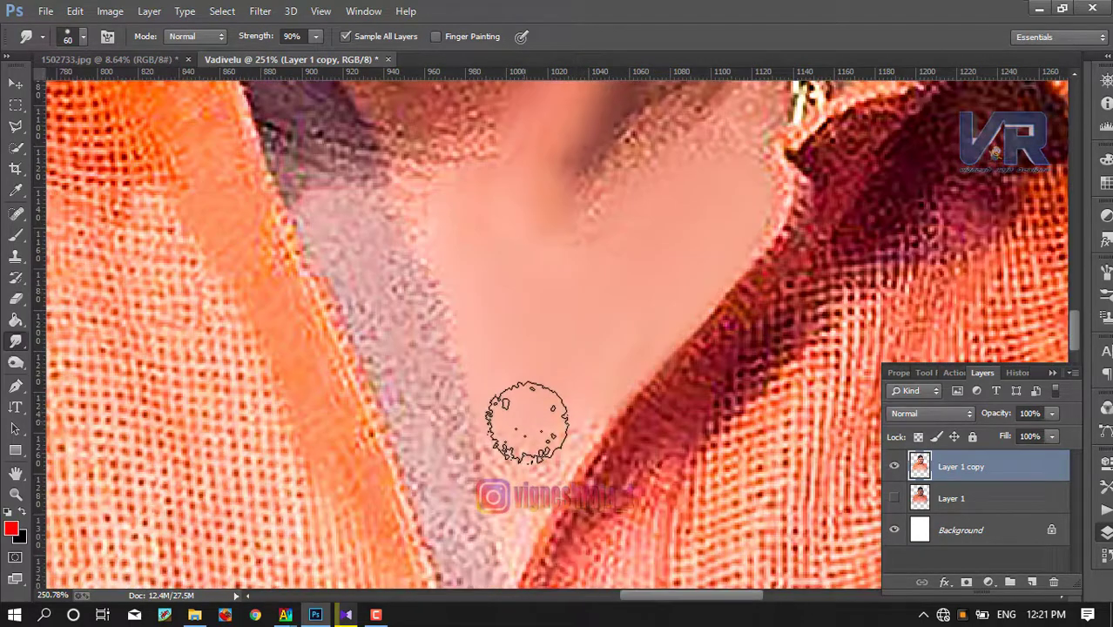
mouse_move(522, 423)
mouse_down()
mouse_move(522, 435)
mouse_move(560, 427)
mouse_up()
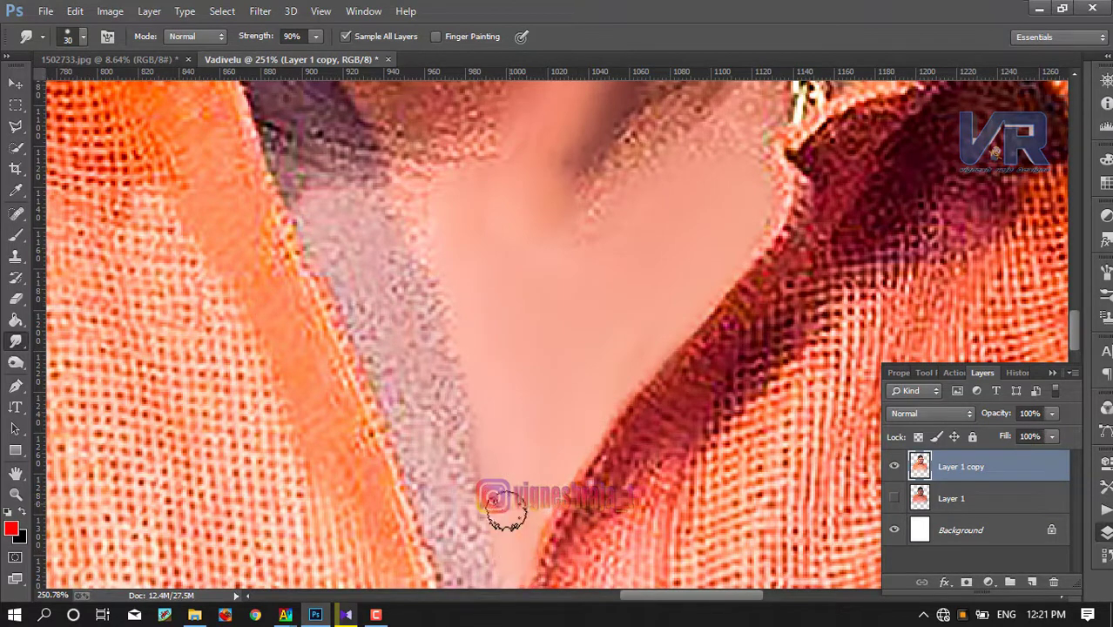
- Blend the grey patches at the collar opening and neck edge into skin tone
scroll(500, 443, down, 4)
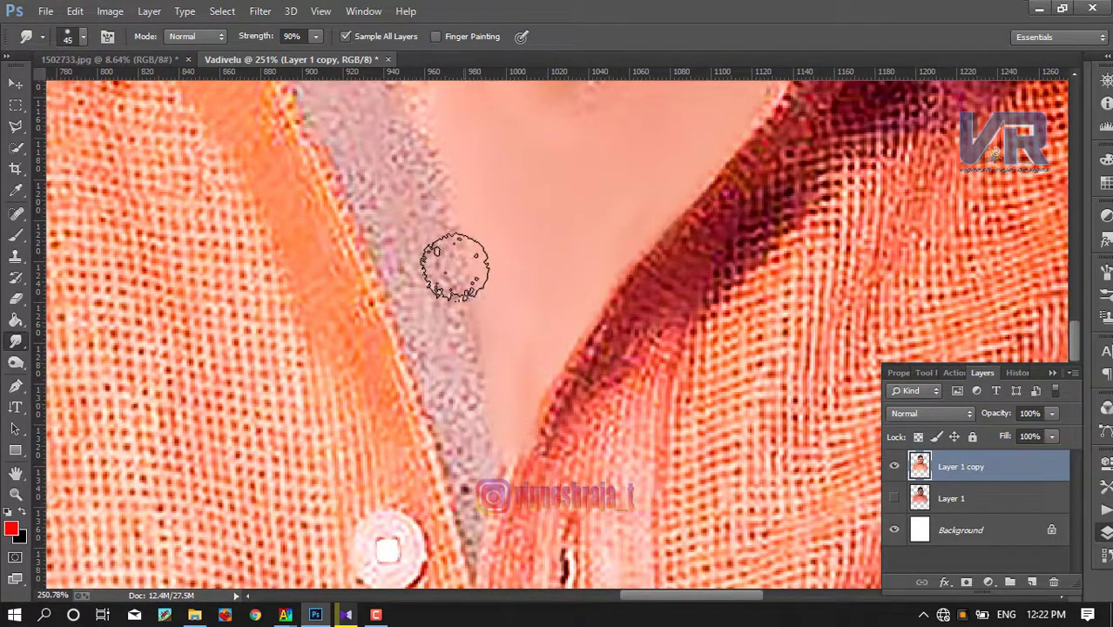
key(bracketright)
mouse_move(455, 268)
mouse_down()
mouse_move(417, 199)
mouse_move(472, 442)
mouse_move(443, 315)
mouse_move(397, 323)
mouse_move(356, 164)
mouse_up()
scroll(439, 339, up, 4)
scroll(366, 201, up, 2)
mouse_move(442, 428)
mouse_down()
mouse_move(385, 216)
mouse_move(343, 226)
mouse_up()
scroll(343, 227, up, 2)
mouse_move(318, 324)
mouse_down()
mouse_move(301, 305)
mouse_move(336, 278)
mouse_move(417, 294)
mouse_move(368, 220)
mouse_move(447, 231)
mouse_move(440, 288)
mouse_move(455, 301)
mouse_move(499, 263)
mouse_move(542, 194)
mouse_move(497, 224)
mouse_move(440, 228)
mouse_move(510, 247)
mouse_move(280, 179)
mouse_move(269, 255)
mouse_move(261, 193)
mouse_up()
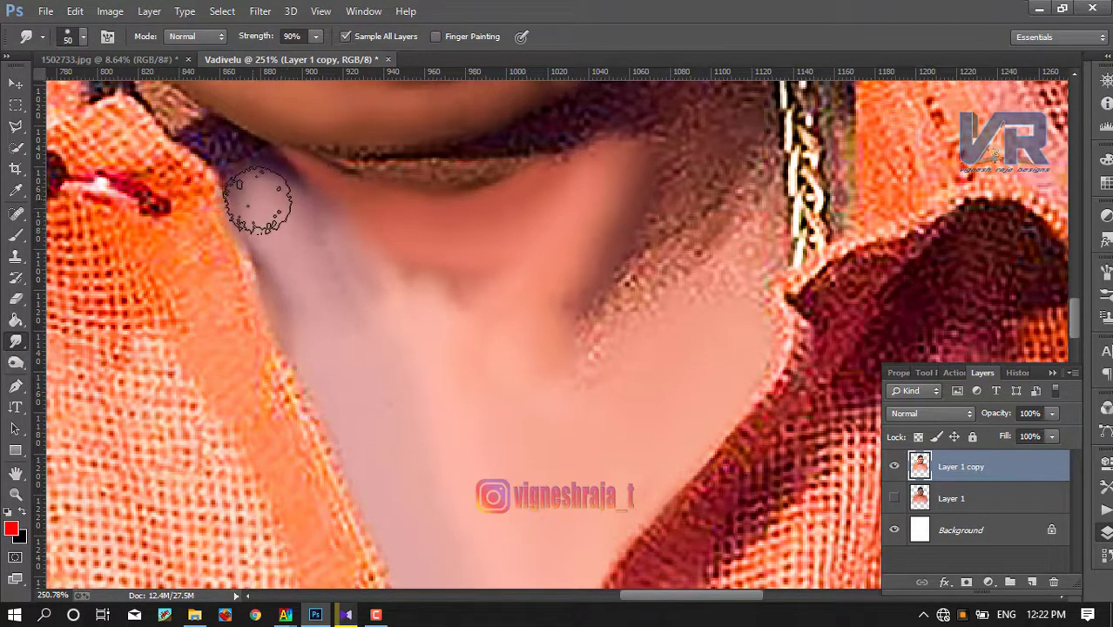
- Smooth the dark textured neck skin beside the chain and in the jaw shadow
mouse_move(607, 325)
mouse_down()
mouse_move(589, 373)
mouse_move(659, 266)
mouse_move(701, 245)
mouse_move(748, 291)
mouse_move(753, 348)
mouse_move(746, 186)
mouse_move(689, 193)
mouse_up()
scroll(689, 193, up, 3)
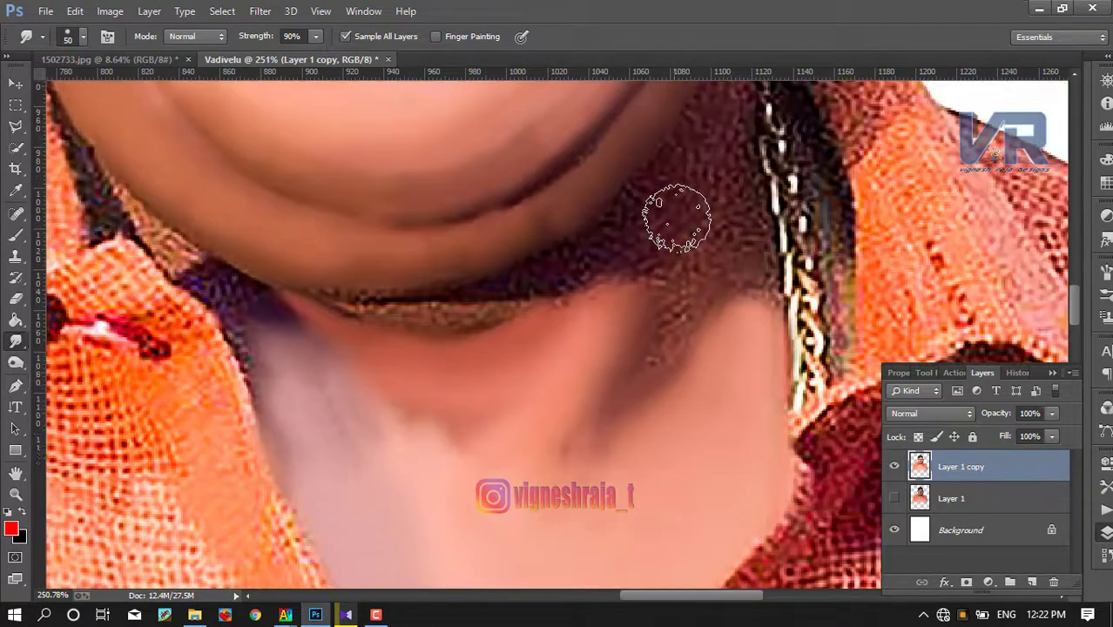
drag(637, 262, 710, 155)
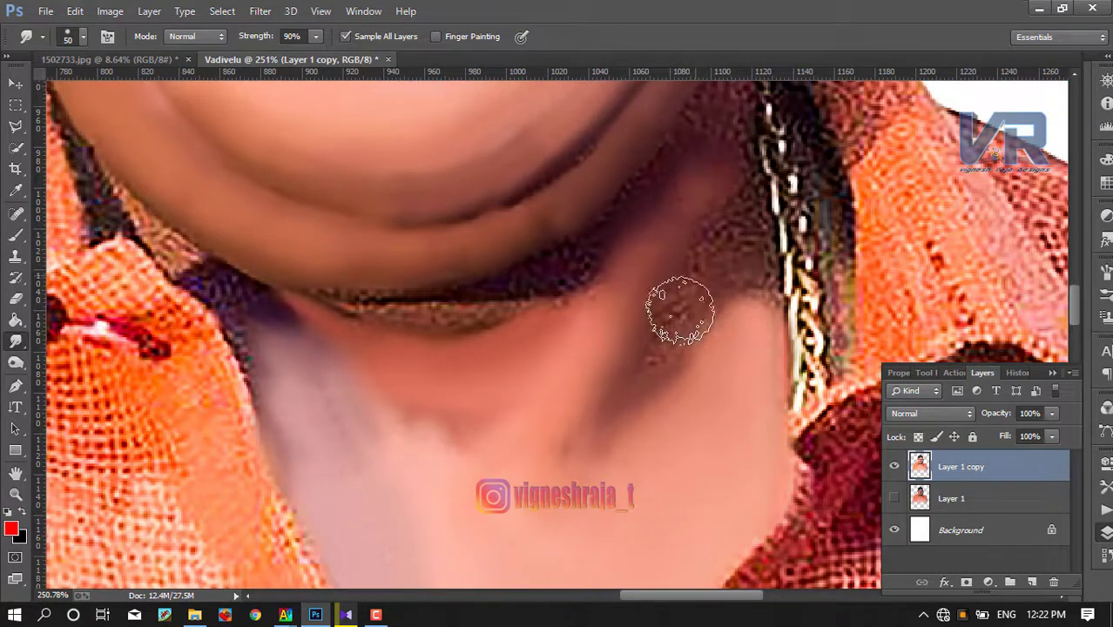
mouse_move(681, 311)
mouse_down()
mouse_move(653, 335)
mouse_move(717, 296)
mouse_move(735, 339)
mouse_move(726, 184)
mouse_up()
scroll(701, 249, up, 1)
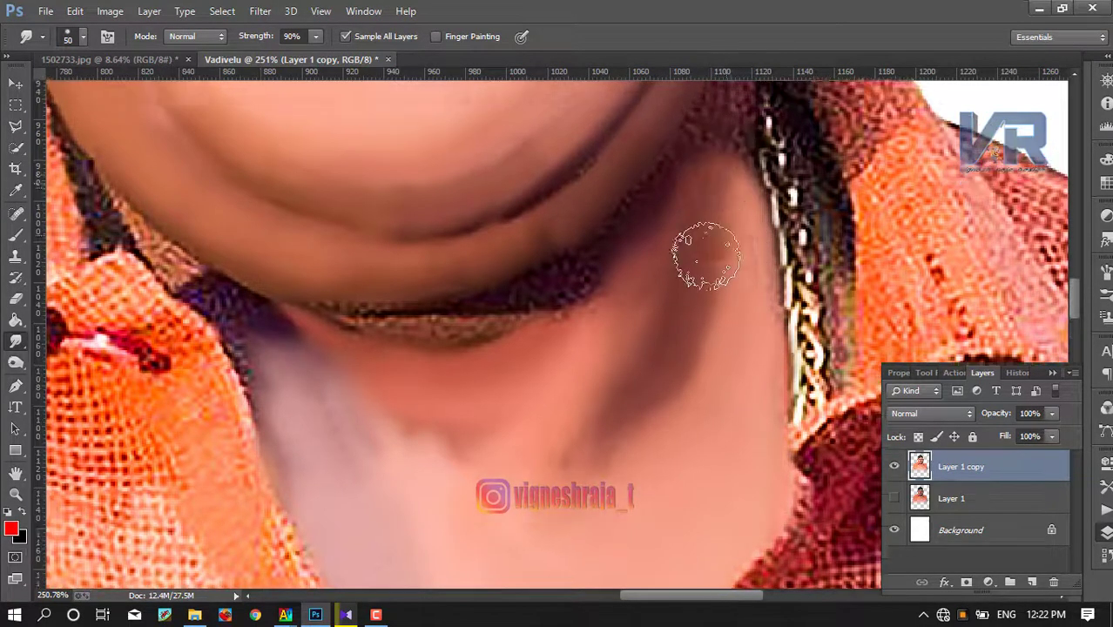
scroll(733, 249, up, 3)
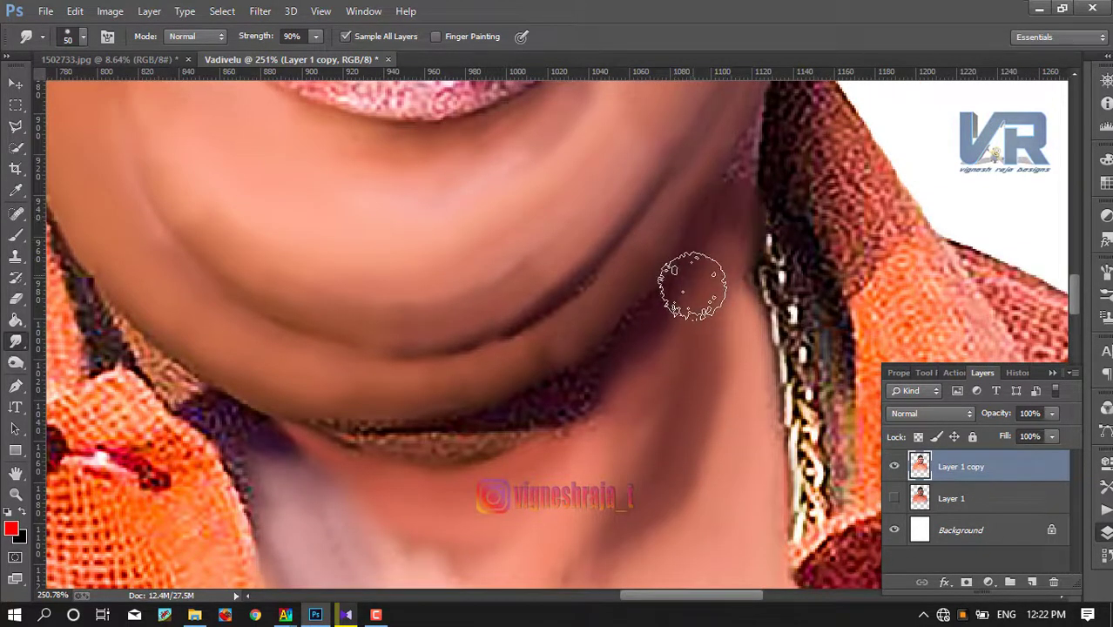
mouse_move(693, 285)
mouse_down()
mouse_move(564, 405)
mouse_move(611, 388)
mouse_move(606, 378)
mouse_move(671, 289)
mouse_move(529, 443)
mouse_move(565, 411)
mouse_move(510, 418)
mouse_move(522, 422)
mouse_move(500, 437)
mouse_move(410, 442)
mouse_move(313, 410)
mouse_move(388, 441)
mouse_move(373, 413)
mouse_move(614, 318)
mouse_move(647, 257)
mouse_move(605, 307)
mouse_up()
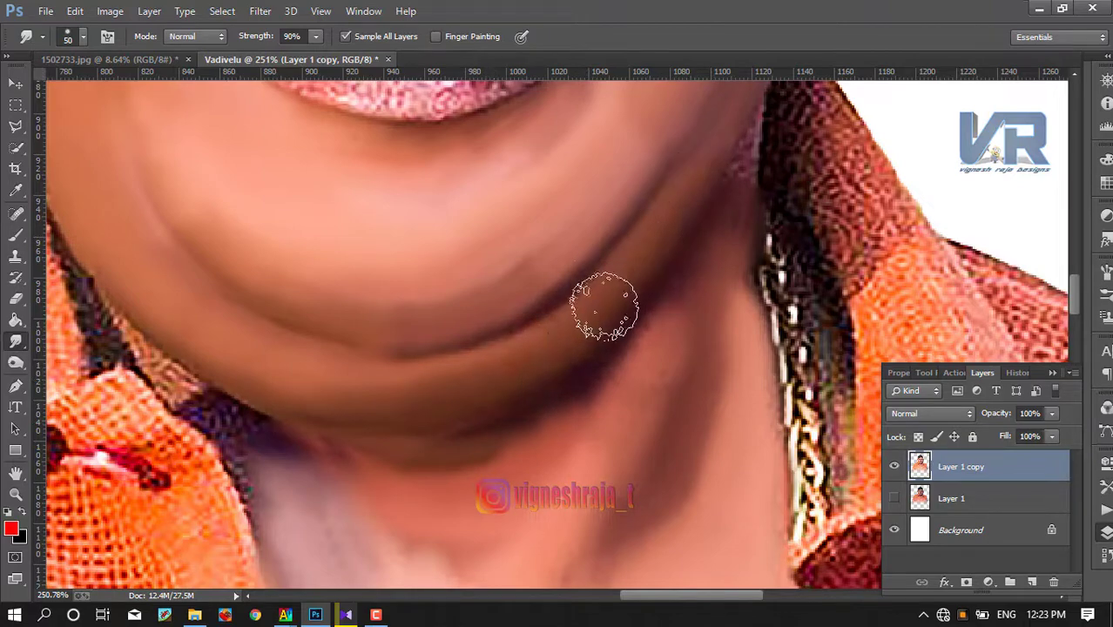
drag(575, 242, 562, 253)
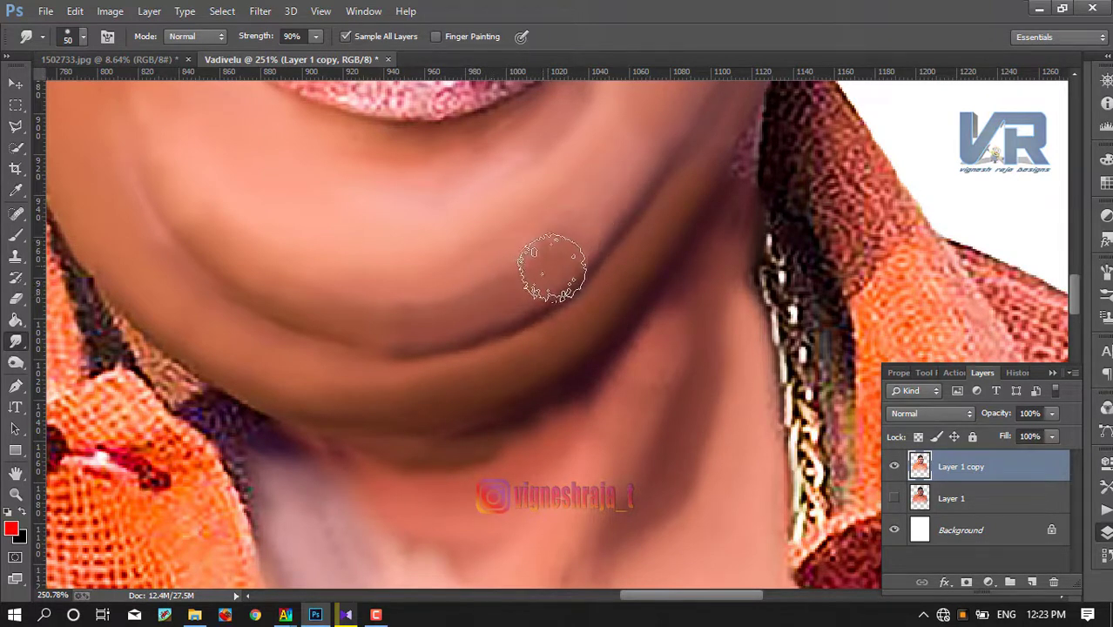
- Resize the Smudge brush to about 35 and smooth the first earlobe, ear rim and pink inner ear
scroll(549, 261, down, 2)
scroll(519, 329, down, 3)
scroll(519, 329, down, 2)
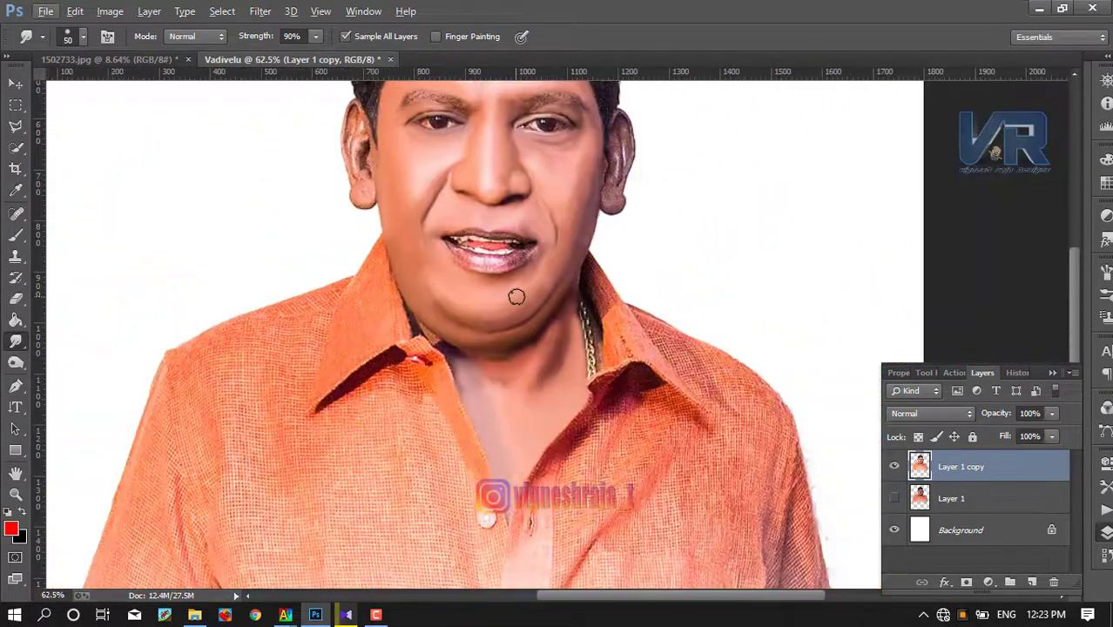
scroll(531, 298, up, 2)
scroll(615, 403, up, 1)
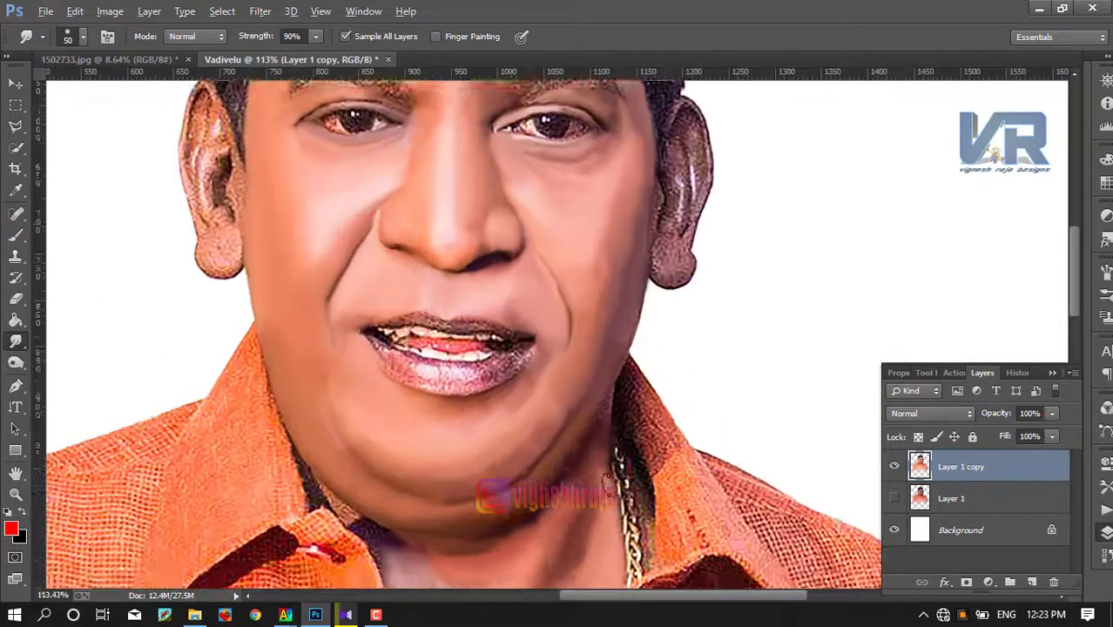
scroll(627, 392, up, 2)
scroll(649, 366, up, 2)
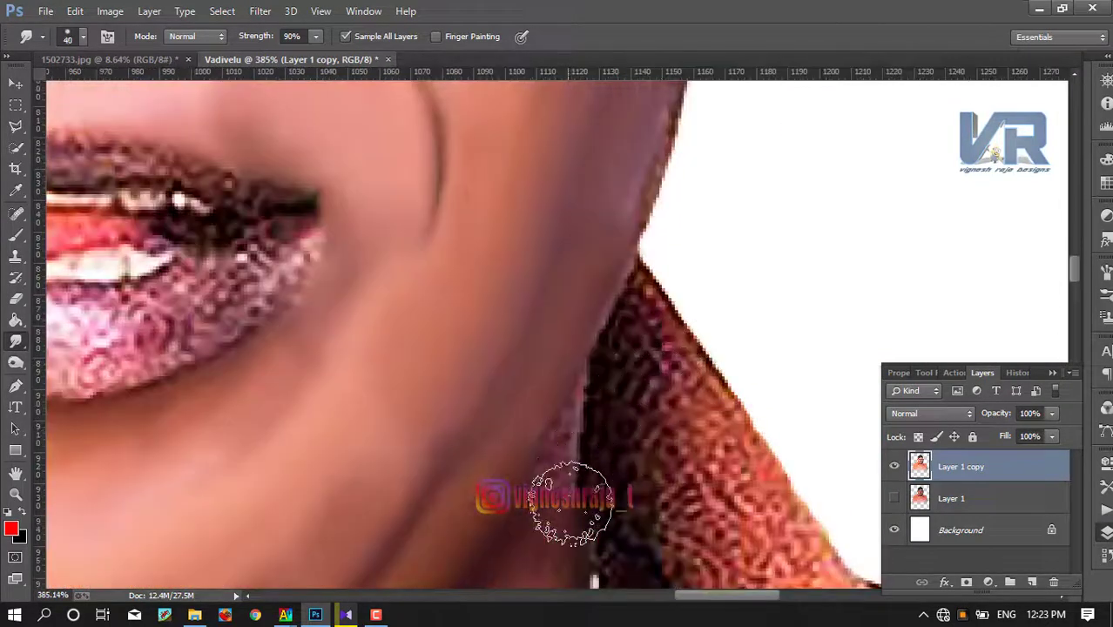
key(bracketleft)
key(bracketleft)
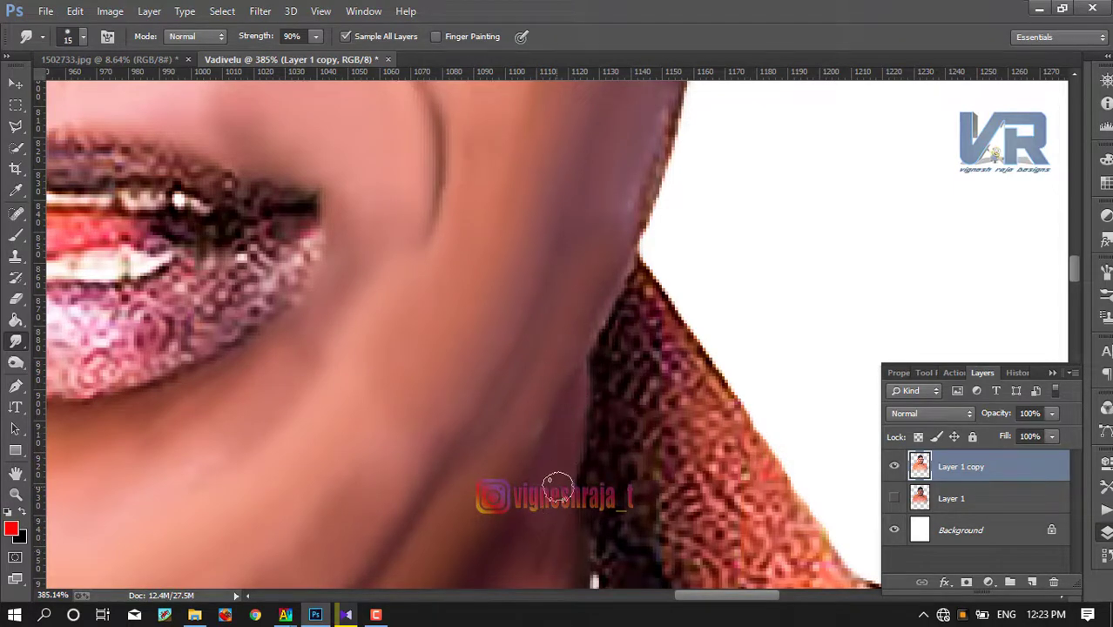
scroll(559, 484, down, 1)
scroll(523, 453, down, 1)
scroll(262, 365, down, 1)
scroll(299, 270, up, 2)
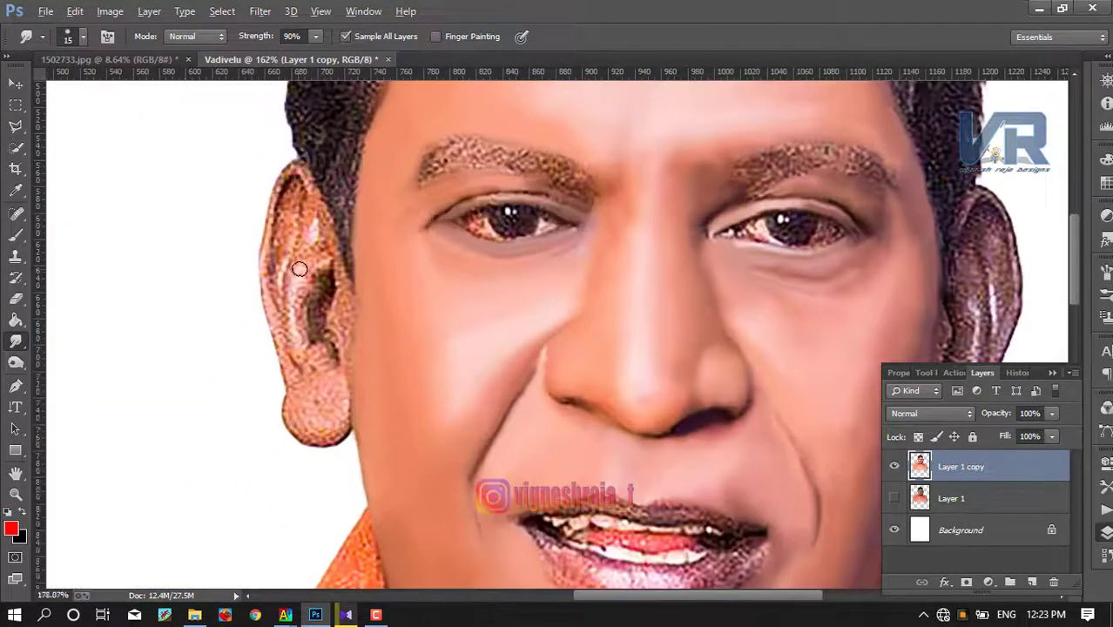
scroll(299, 269, up, 1)
scroll(291, 458, up, 1)
scroll(318, 504, up, 1)
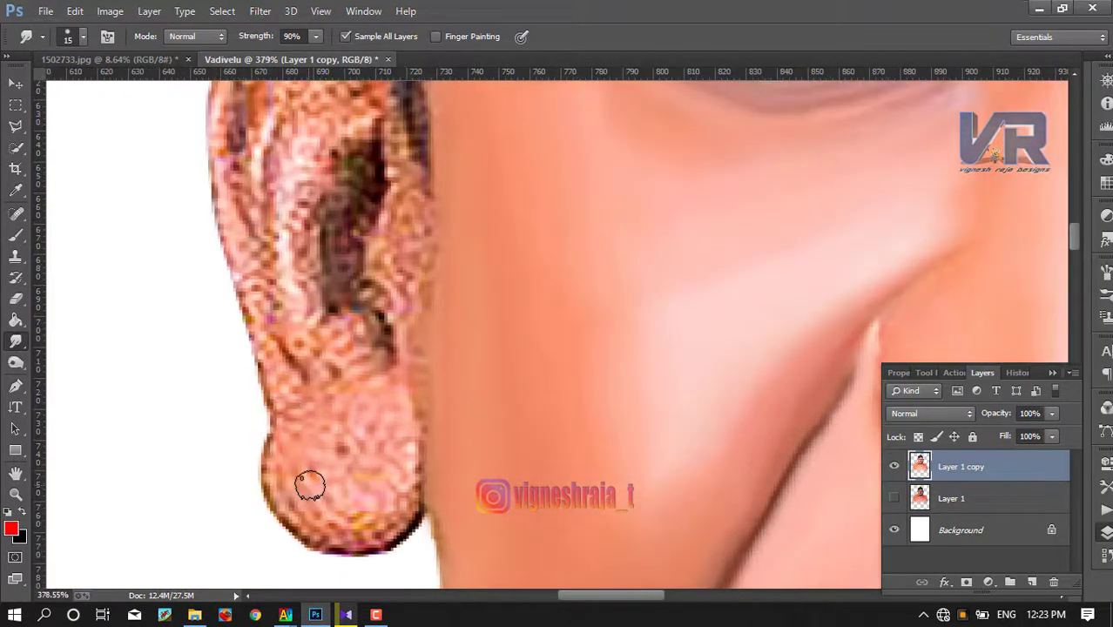
key(bracketright)
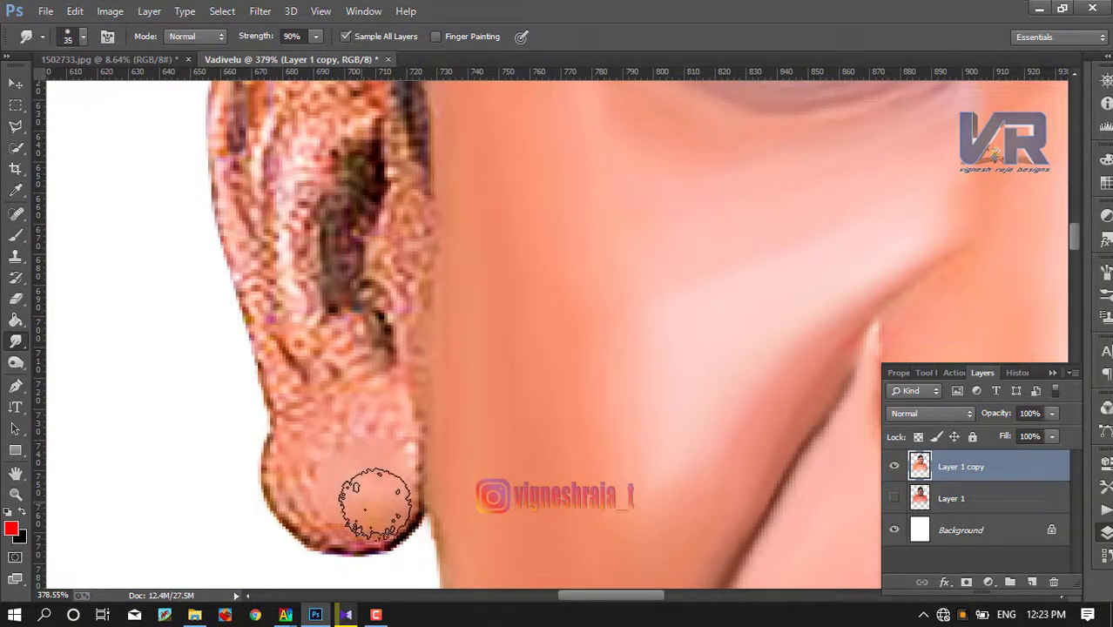
mouse_move(375, 508)
mouse_down()
mouse_move(315, 510)
mouse_move(313, 494)
mouse_up()
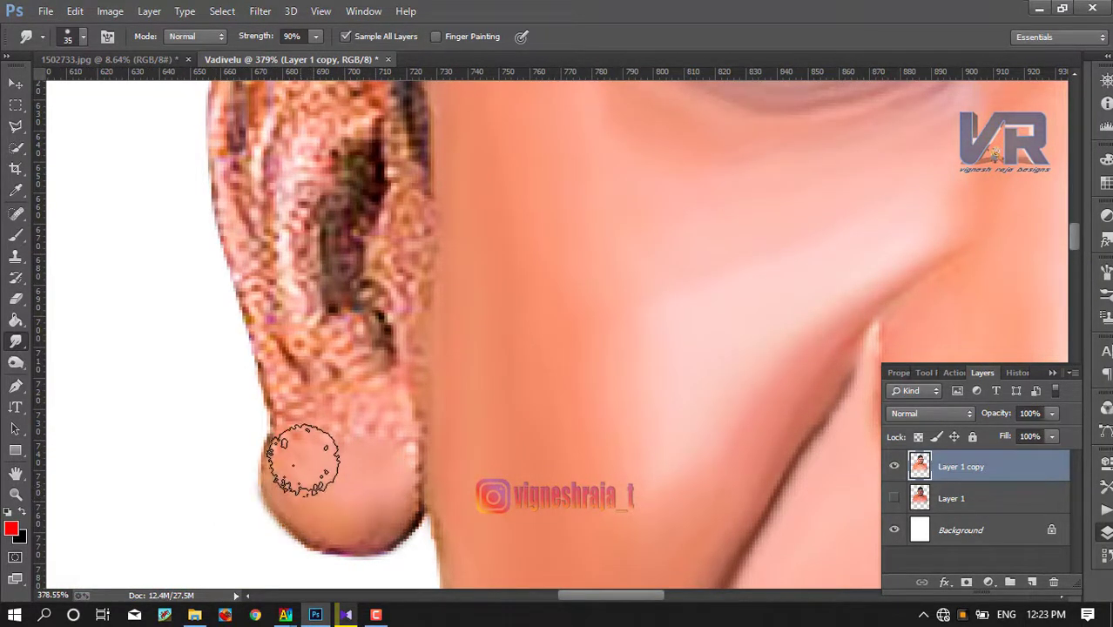
scroll(297, 331, up, 3)
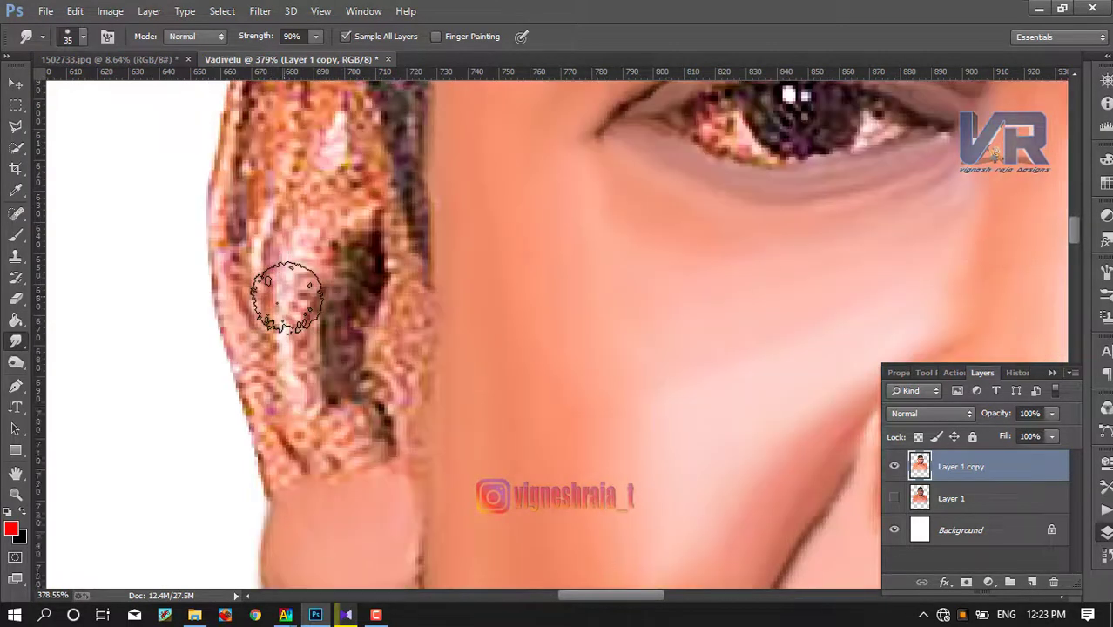
scroll(290, 322, up, 3)
drag(301, 379, 305, 350)
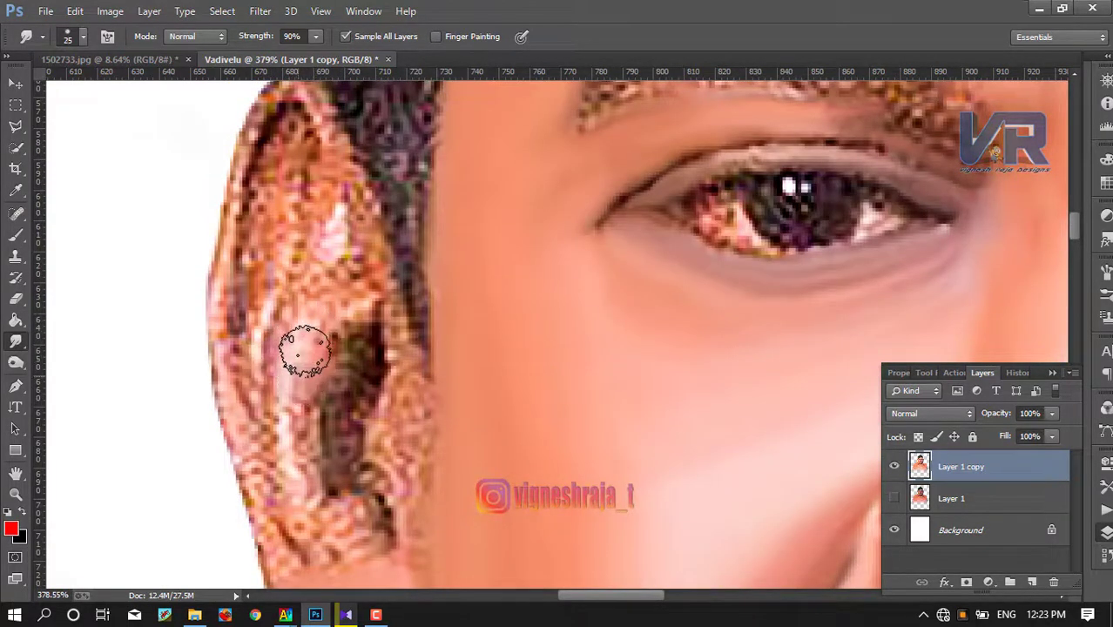
mouse_move(270, 419)
mouse_down()
mouse_move(293, 398)
mouse_move(303, 476)
mouse_up()
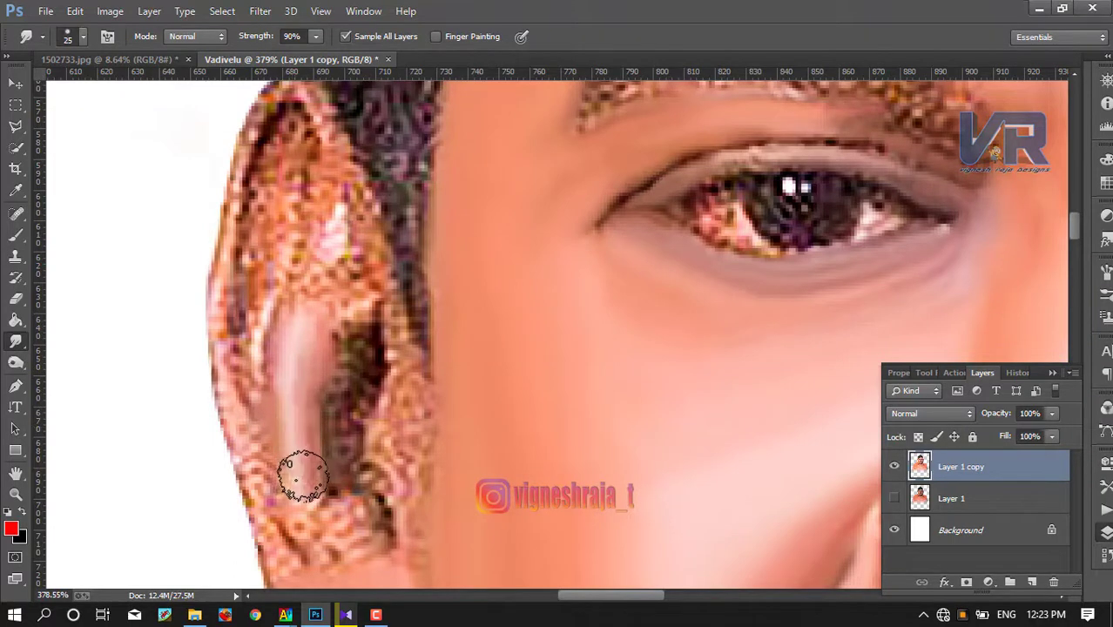
- Smudge the lower ear, outer edge, ear top and ear-hair boundary into smooth brown tones
scroll(296, 400, down, 1)
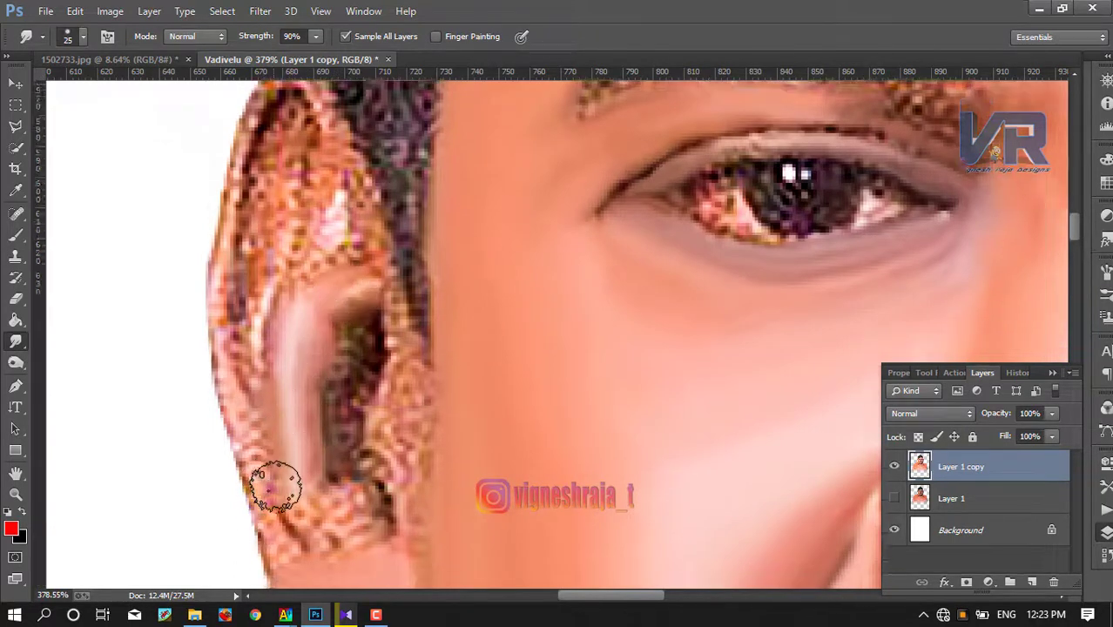
scroll(273, 472, down, 2)
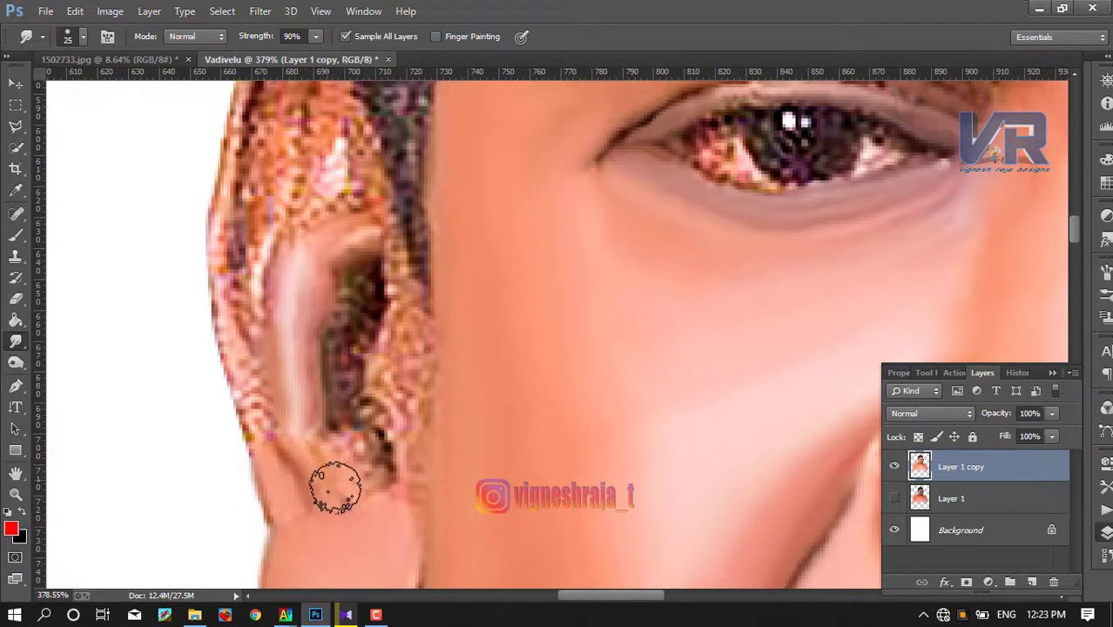
mouse_move(350, 475)
mouse_down()
mouse_move(332, 455)
mouse_move(341, 464)
mouse_move(341, 449)
mouse_move(381, 495)
mouse_up()
mouse_move(259, 452)
mouse_down()
mouse_move(236, 405)
mouse_move(224, 274)
mouse_move(233, 163)
mouse_up()
scroll(233, 162, up, 2)
scroll(241, 203, up, 1)
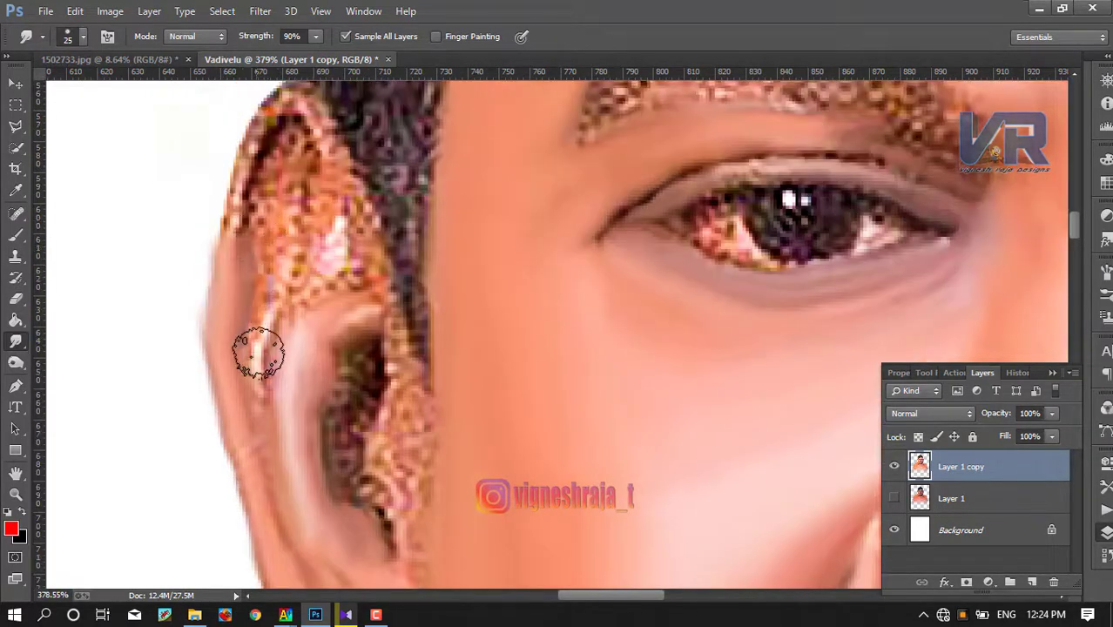
mouse_move(262, 351)
mouse_down()
mouse_move(279, 261)
mouse_move(264, 281)
mouse_move(278, 198)
mouse_move(270, 172)
mouse_up()
mouse_move(277, 133)
mouse_down()
mouse_move(281, 169)
mouse_move(270, 141)
mouse_up()
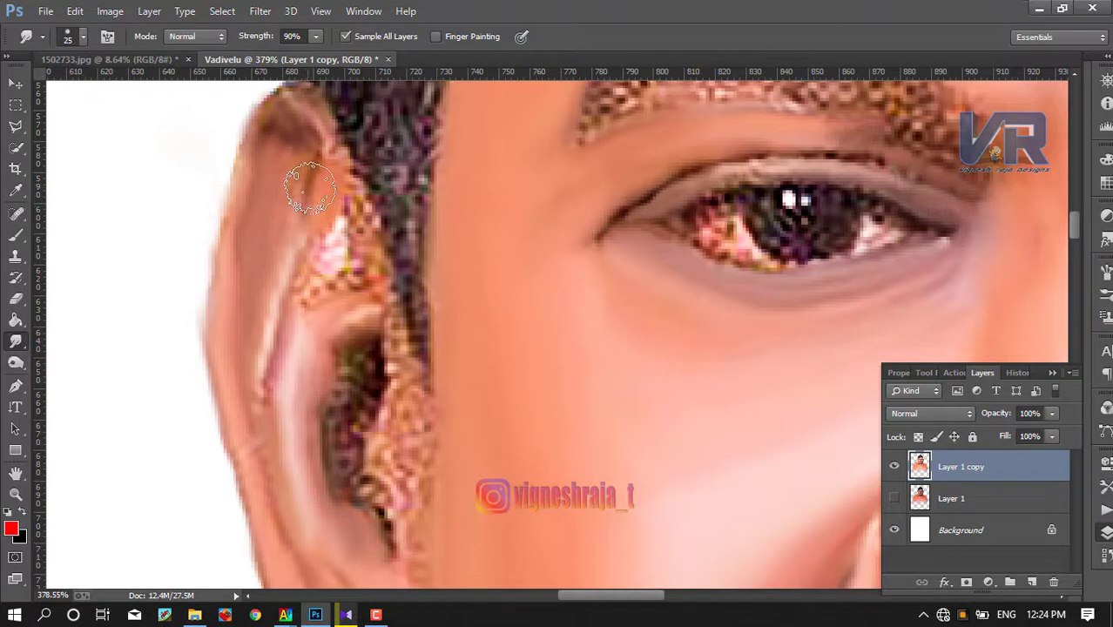
drag(309, 188, 342, 250)
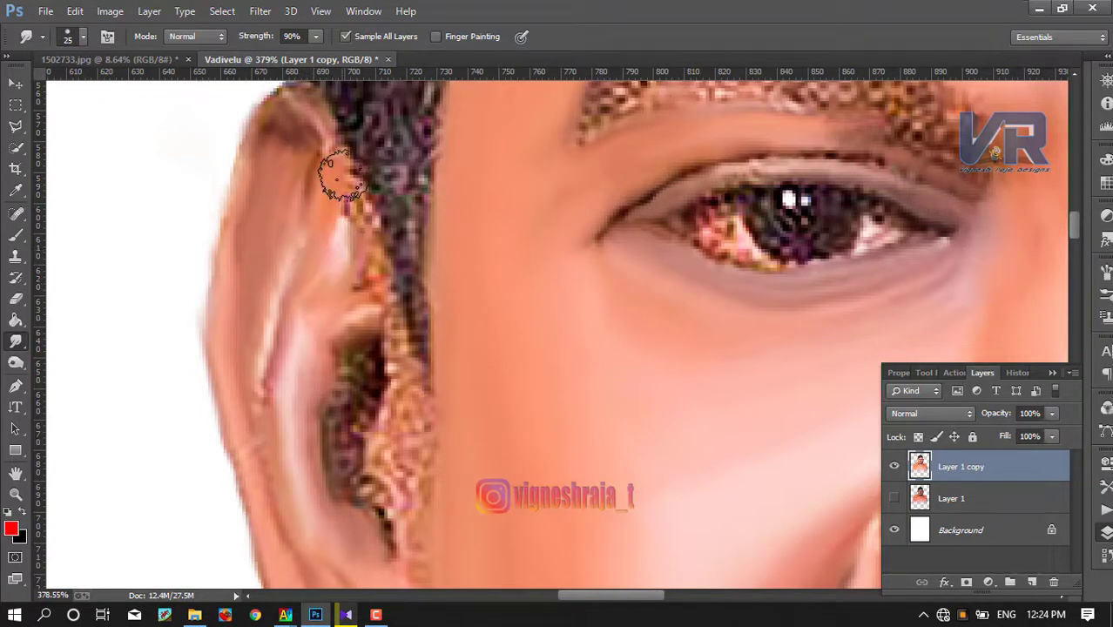
mouse_move(349, 187)
mouse_down()
mouse_move(330, 149)
mouse_move(348, 251)
mouse_move(377, 267)
mouse_up()
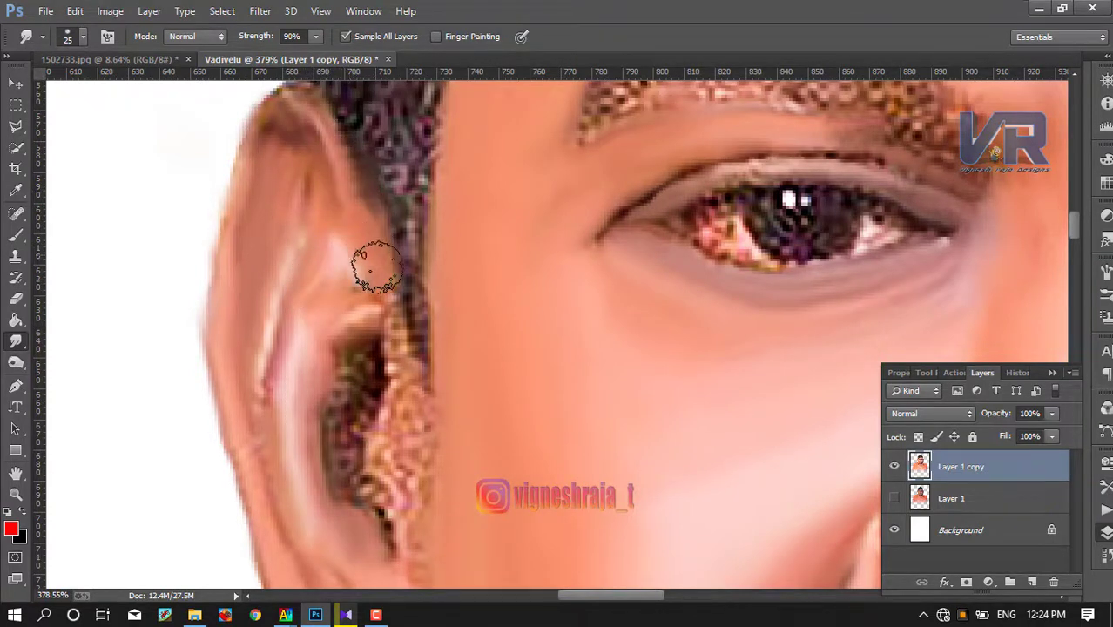
mouse_move(404, 362)
mouse_down()
mouse_move(410, 323)
mouse_move(395, 436)
mouse_up()
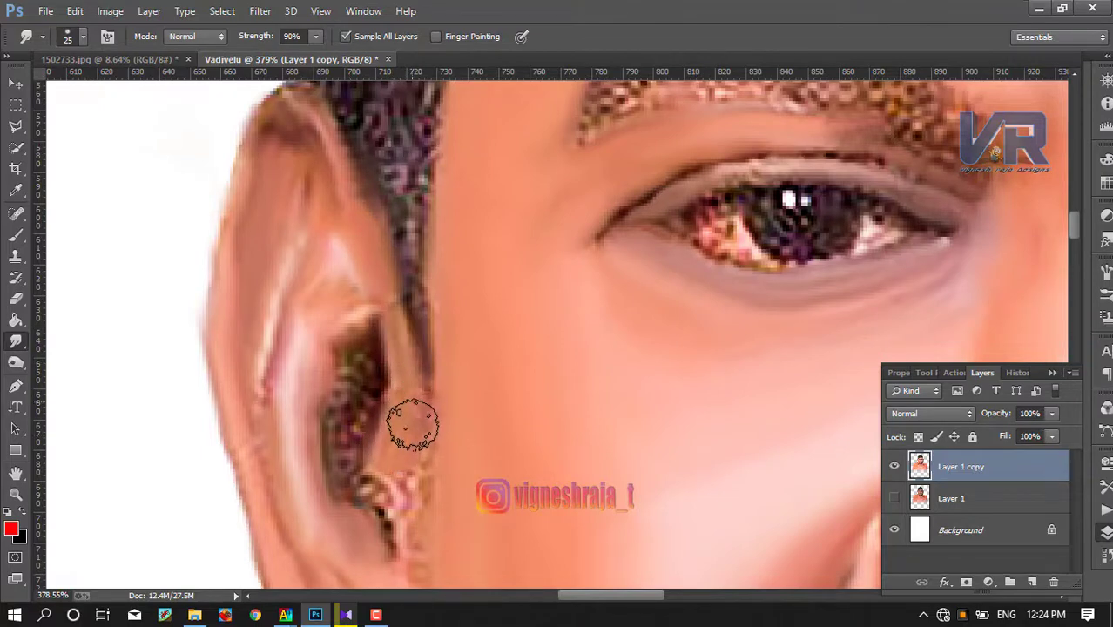
drag(358, 348, 364, 344)
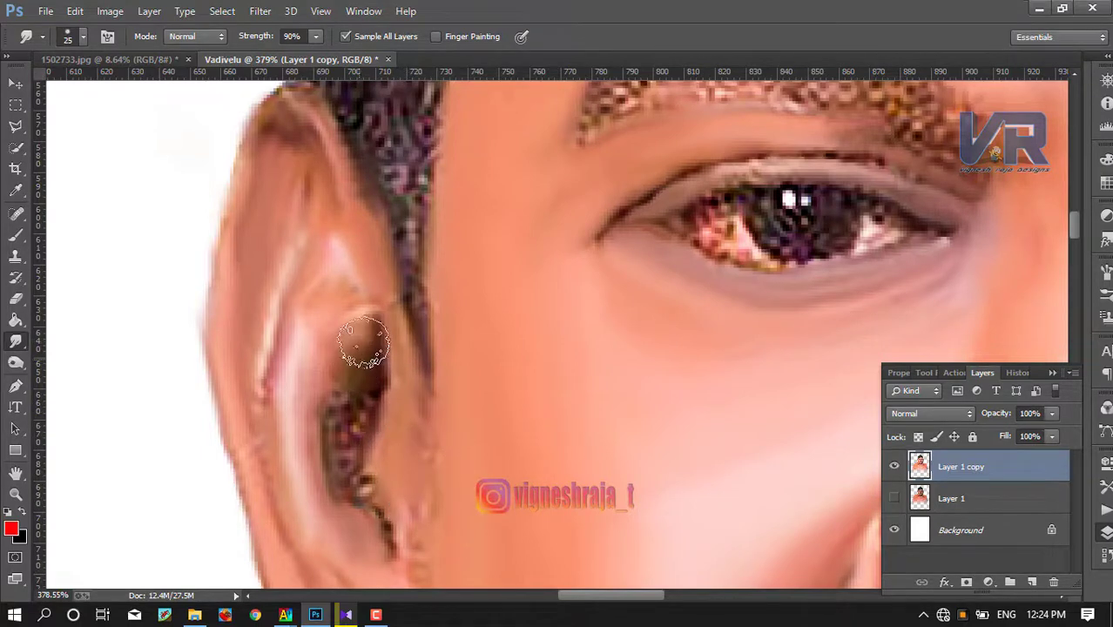
drag(359, 406, 347, 468)
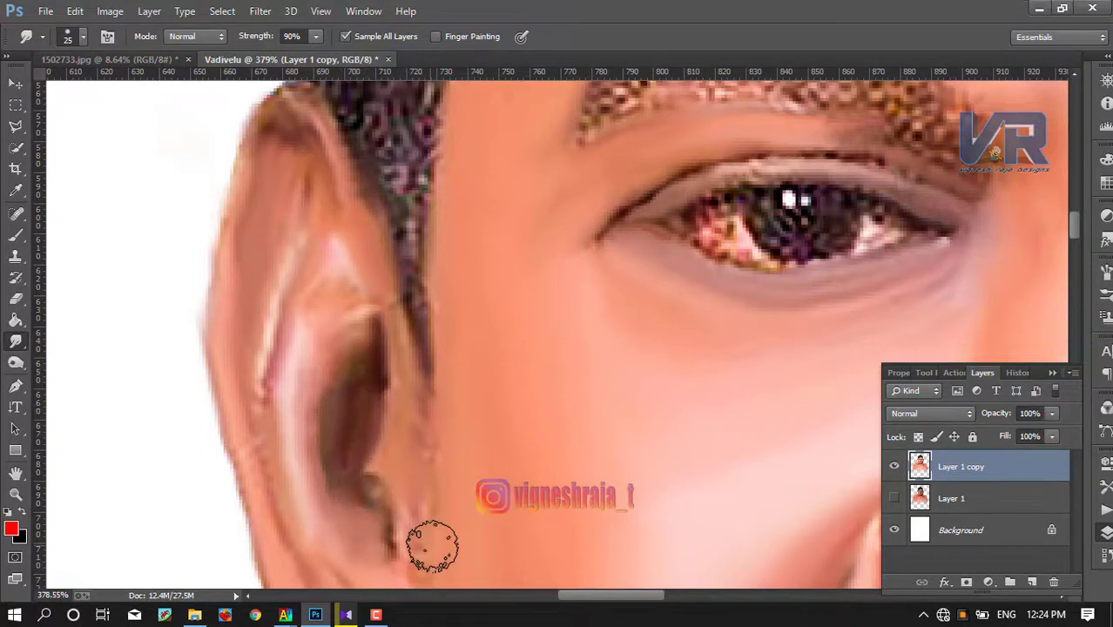
- Smooth the other ear's speckled lobe, light streak, dark hair edge and inner edge
scroll(326, 352, down, 5)
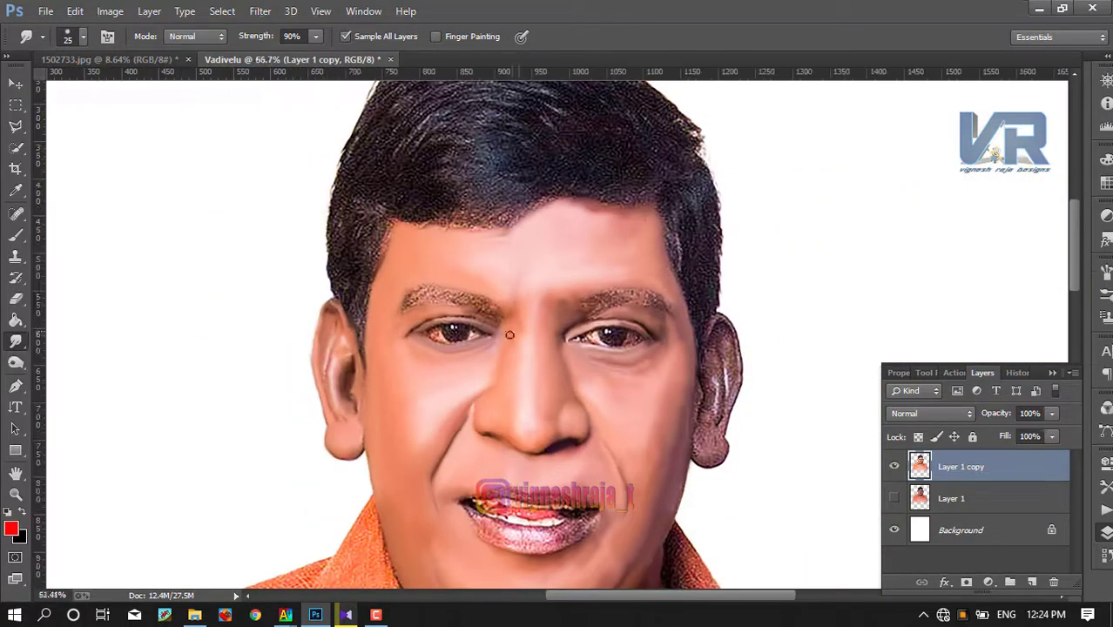
scroll(325, 353, down, 2)
scroll(640, 418, up, 2)
scroll(662, 392, up, 2)
scroll(697, 366, up, 2)
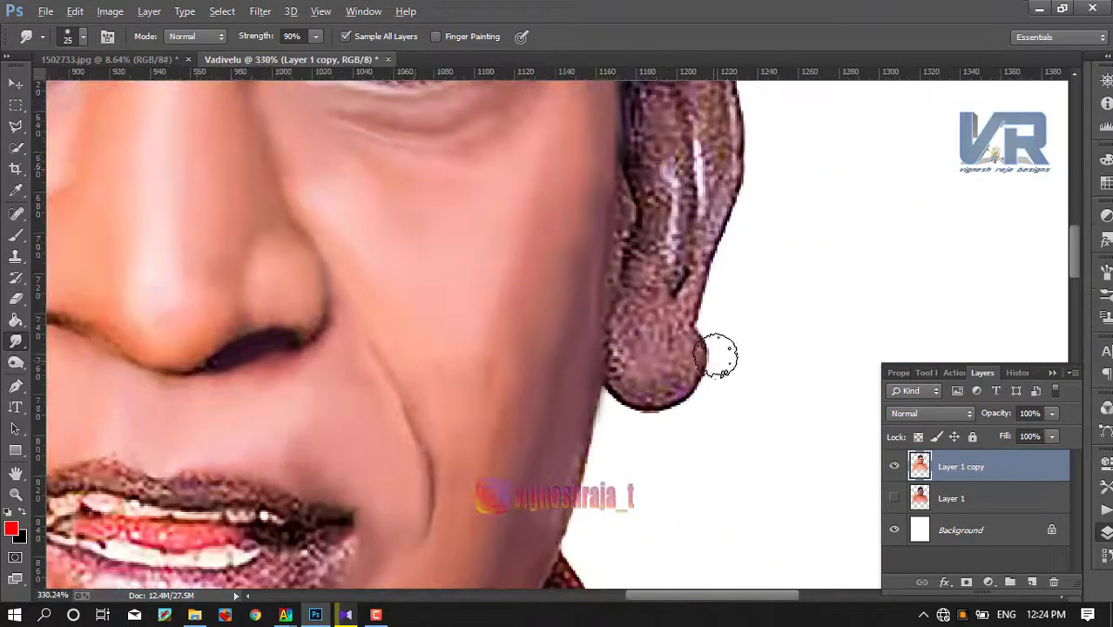
scroll(686, 340, up, 2)
mouse_move(685, 340)
mouse_down()
mouse_move(652, 426)
mouse_move(572, 418)
mouse_move(577, 312)
mouse_move(619, 338)
mouse_up()
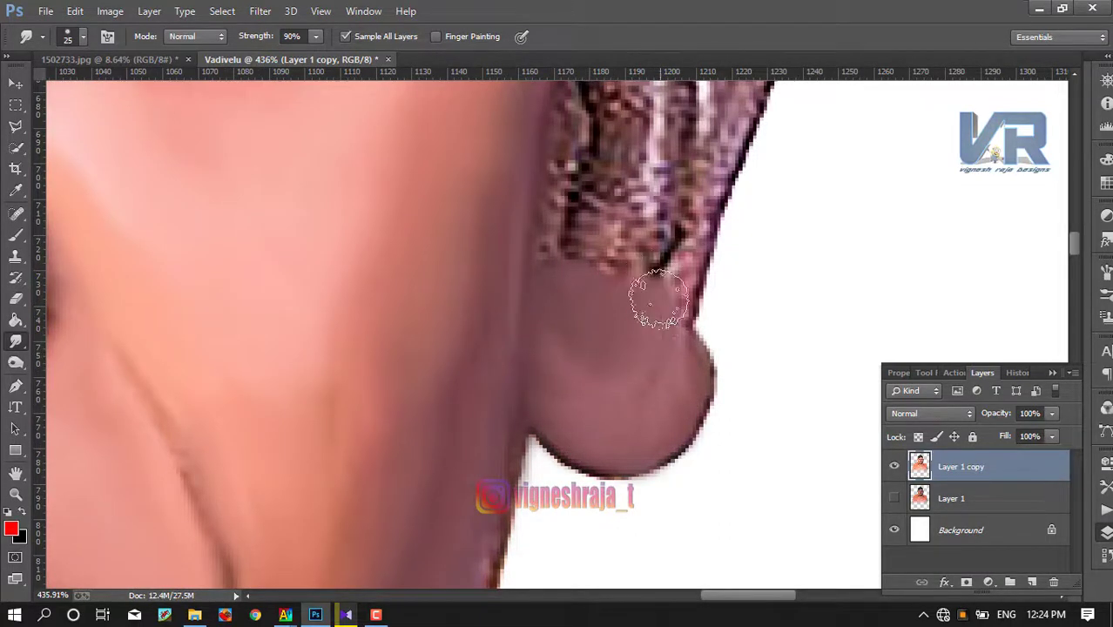
scroll(660, 300, up, 2)
scroll(667, 262, up, 3)
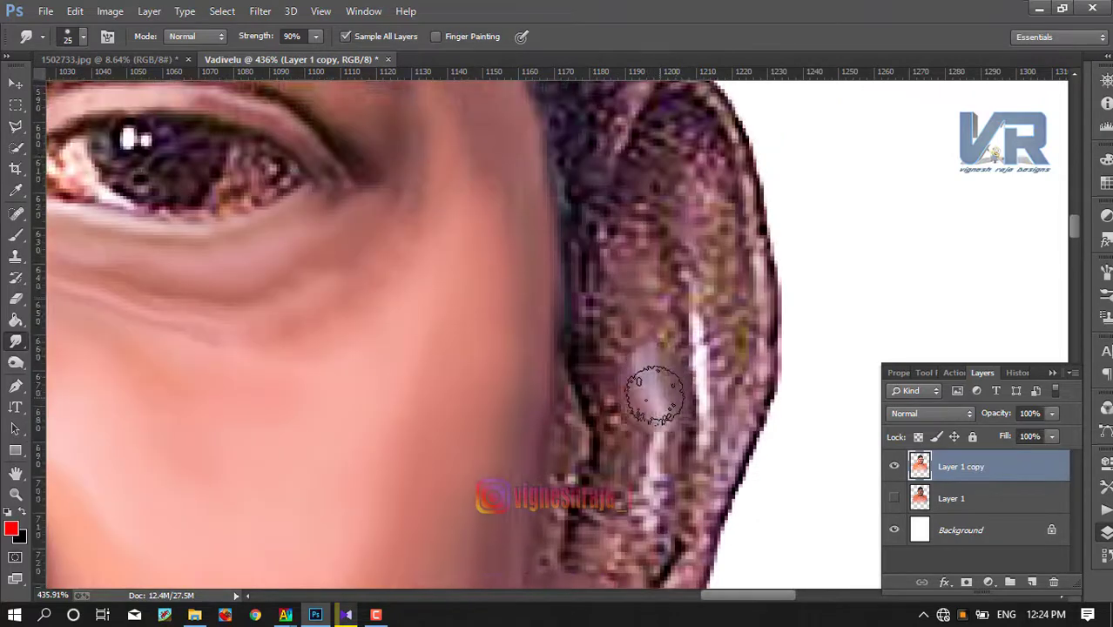
drag(654, 396, 659, 479)
scroll(652, 205, up, 2)
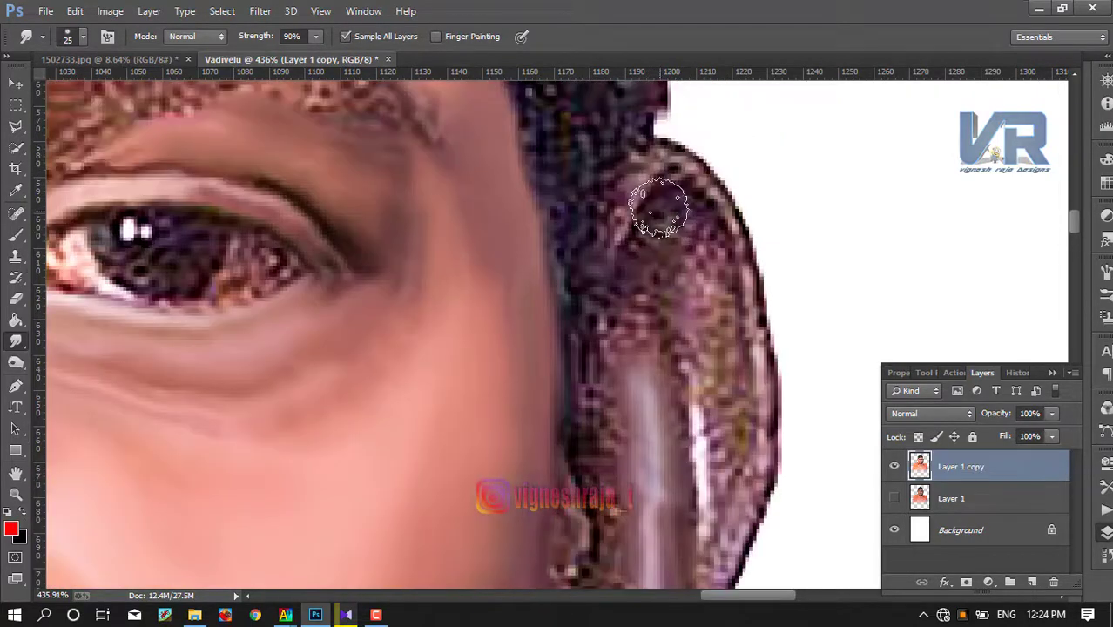
mouse_move(651, 199)
mouse_down()
mouse_move(669, 172)
mouse_move(683, 191)
mouse_move(716, 433)
mouse_move(705, 297)
mouse_move(639, 318)
mouse_move(634, 306)
mouse_move(667, 368)
mouse_move(723, 221)
mouse_move(750, 448)
mouse_move(728, 511)
mouse_up()
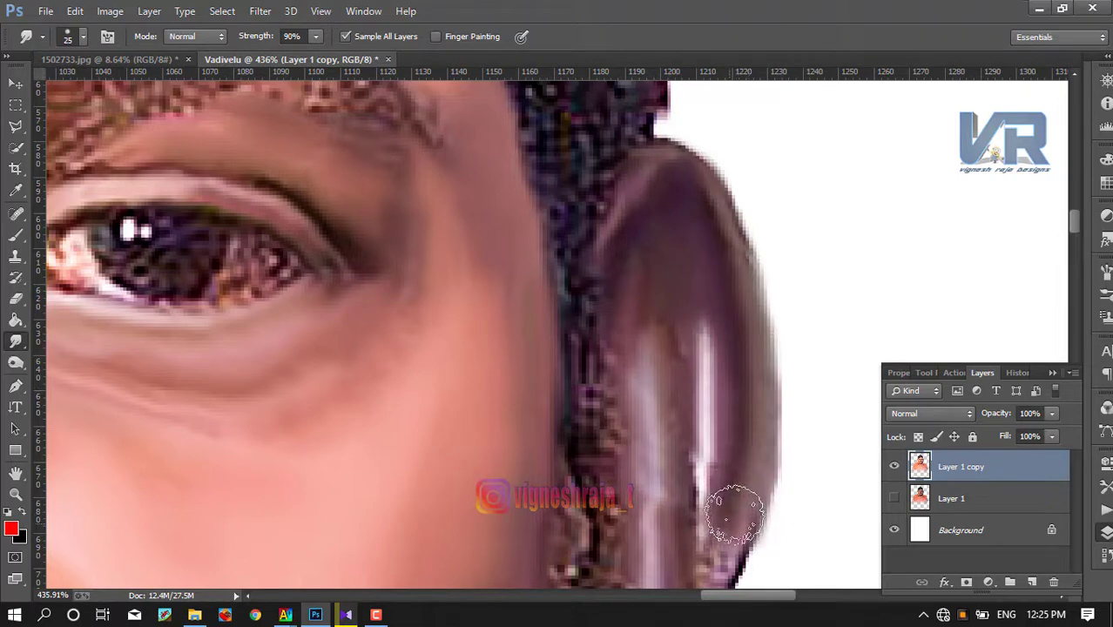
scroll(770, 460, down, 2)
scroll(758, 428, down, 2)
drag(756, 427, 746, 442)
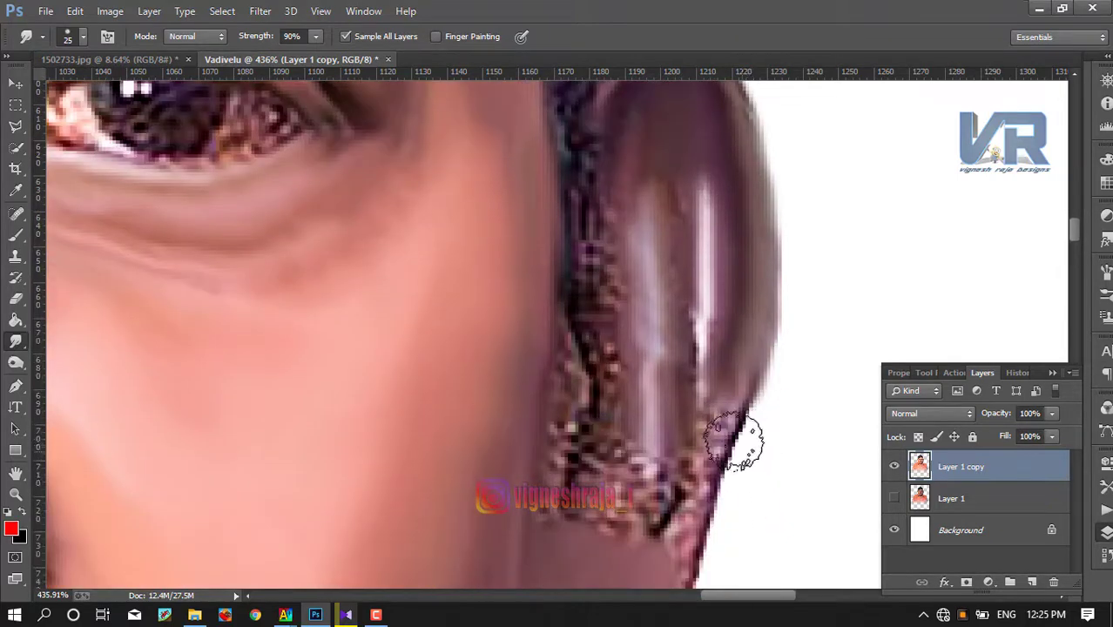
scroll(746, 442, down, 1)
mouse_move(558, 438)
mouse_down()
mouse_move(566, 335)
mouse_move(561, 397)
mouse_move(589, 269)
mouse_move(609, 304)
mouse_move(609, 252)
mouse_move(586, 178)
mouse_move(631, 428)
mouse_move(624, 447)
mouse_move(603, 423)
mouse_move(604, 443)
mouse_move(658, 427)
mouse_move(651, 447)
mouse_move(695, 363)
mouse_move(728, 381)
mouse_move(708, 385)
mouse_move(670, 527)
mouse_move(651, 385)
mouse_up()
- Add a new empty Layer 2 above Layer 1 copy
scroll(637, 407, down, 2)
scroll(637, 406, down, 3)
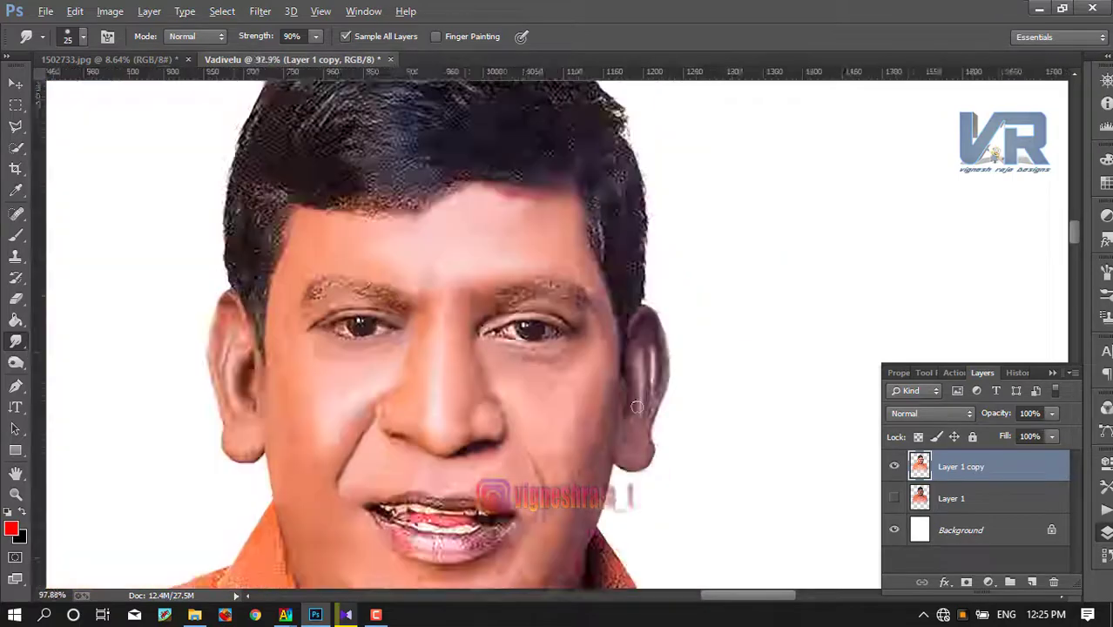
scroll(610, 348, down, 3)
scroll(567, 262, down, 1)
scroll(518, 173, up, 1)
scroll(517, 173, up, 1)
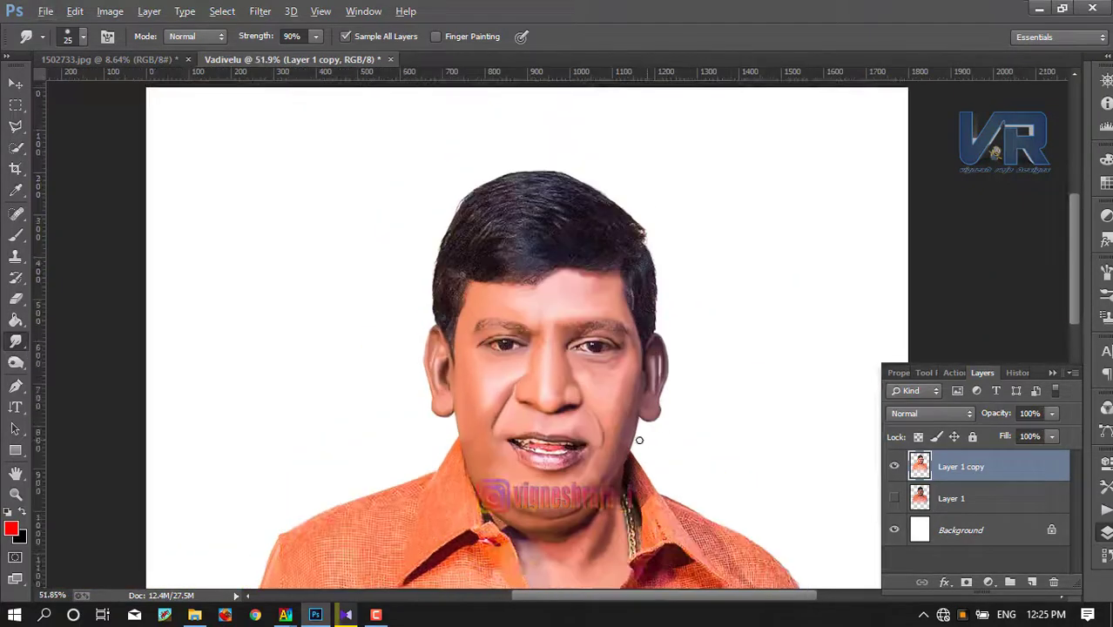
scroll(627, 426, up, 2)
scroll(627, 427, up, 1)
scroll(422, 209, up, 1)
scroll(422, 209, up, 1)
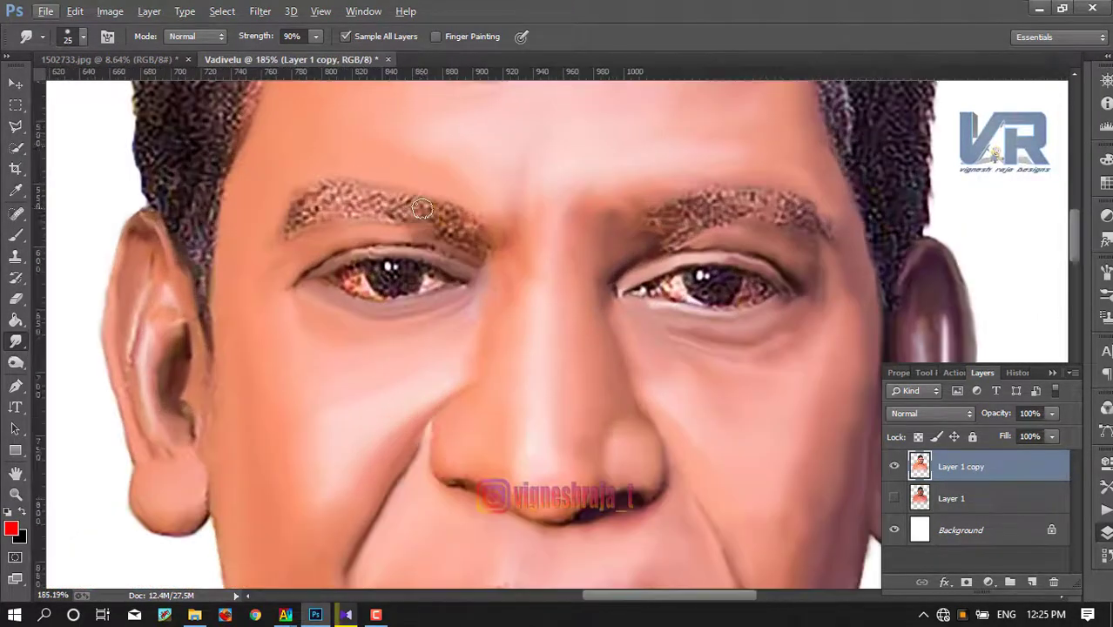
scroll(401, 217, down, 2)
scroll(452, 257, down, 1)
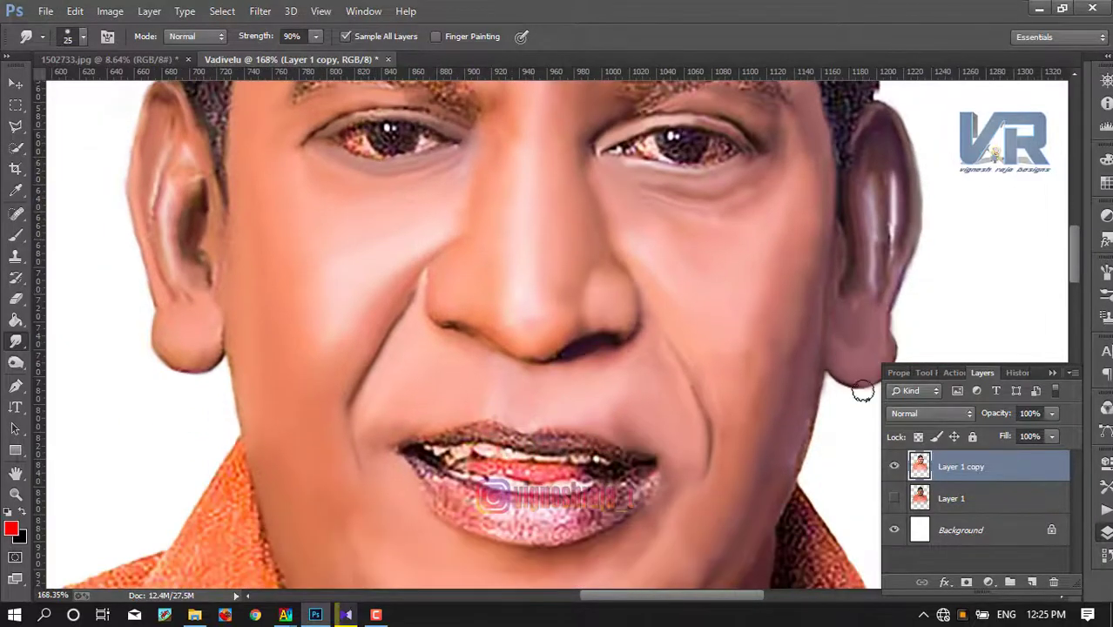
click(1032, 583)
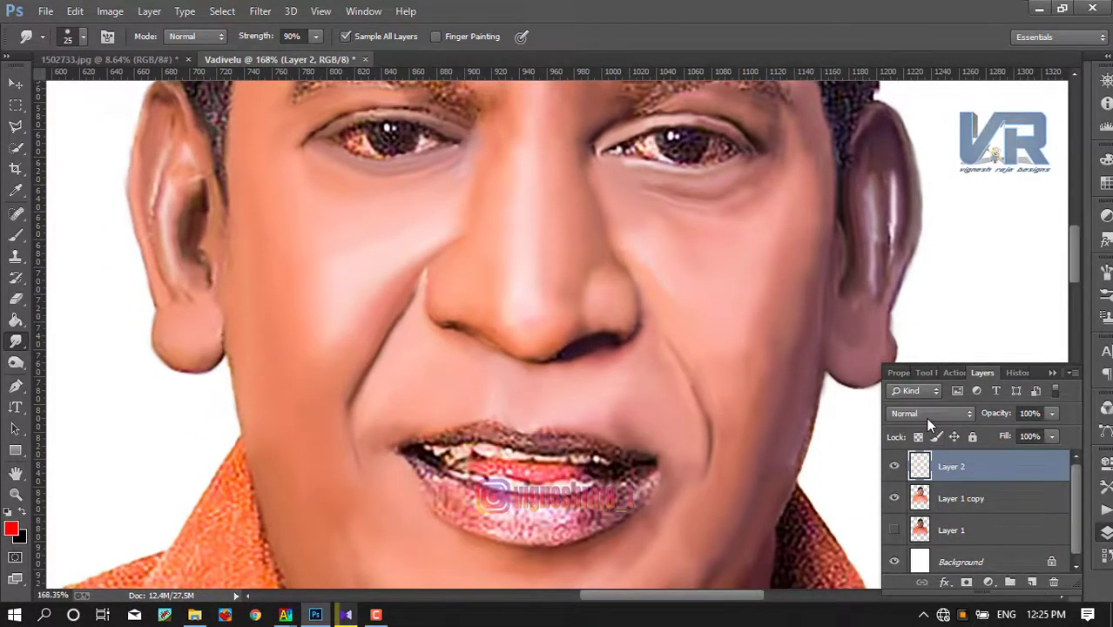
- Select the Brush tool for painting on Layer 2
scroll(668, 221, up, 1)
scroll(688, 166, up, 2)
scroll(741, 179, up, 1)
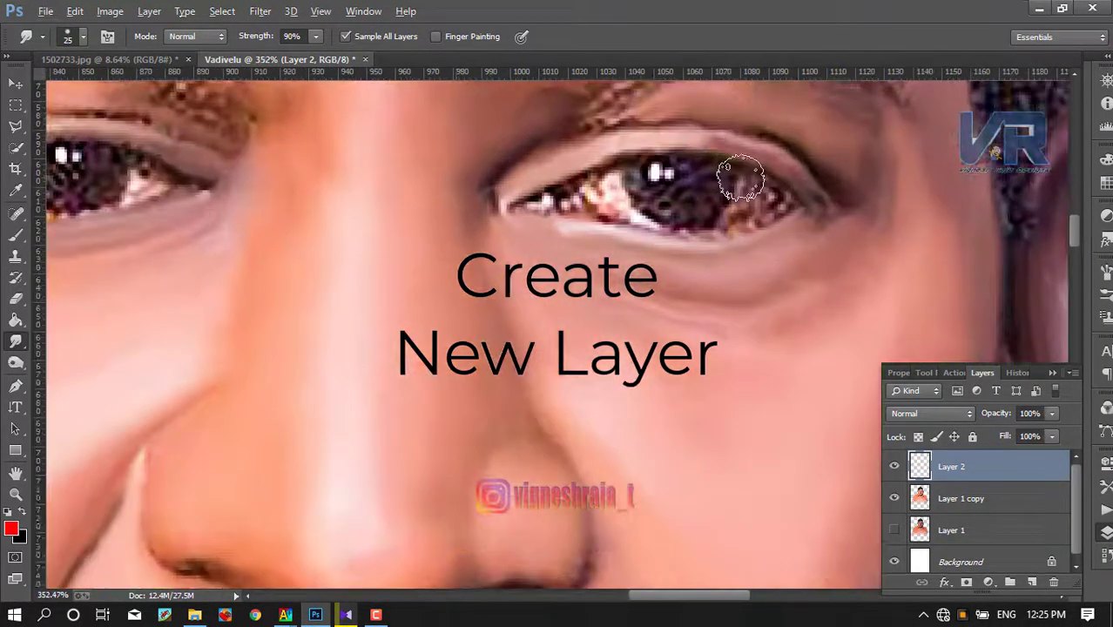
scroll(740, 179, up, 1)
scroll(708, 174, up, 1)
scroll(708, 177, up, 1)
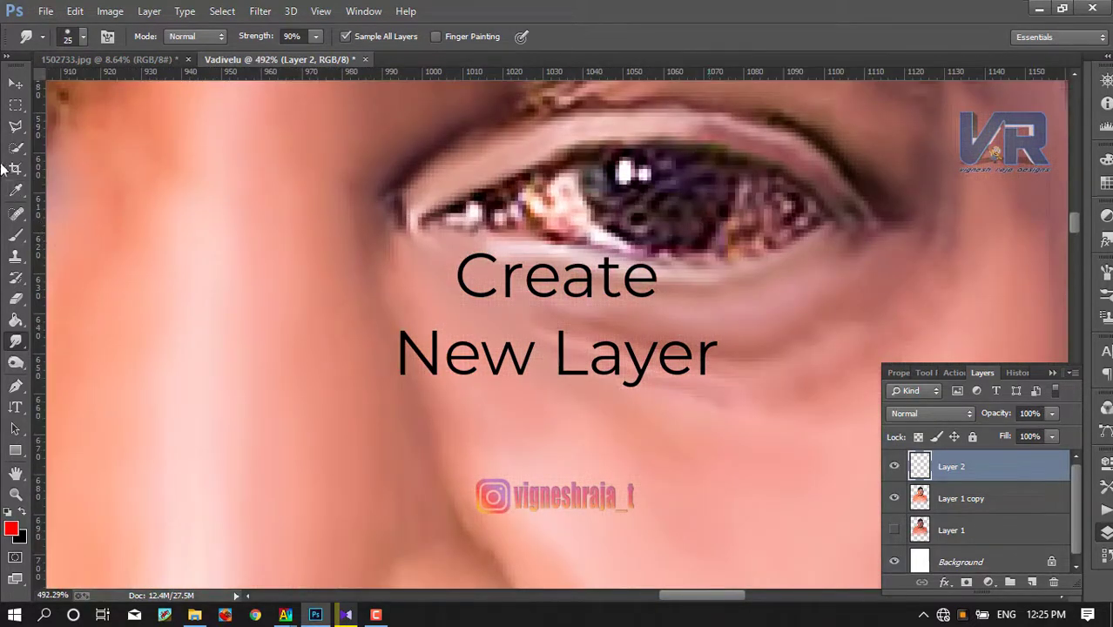
click(15, 386)
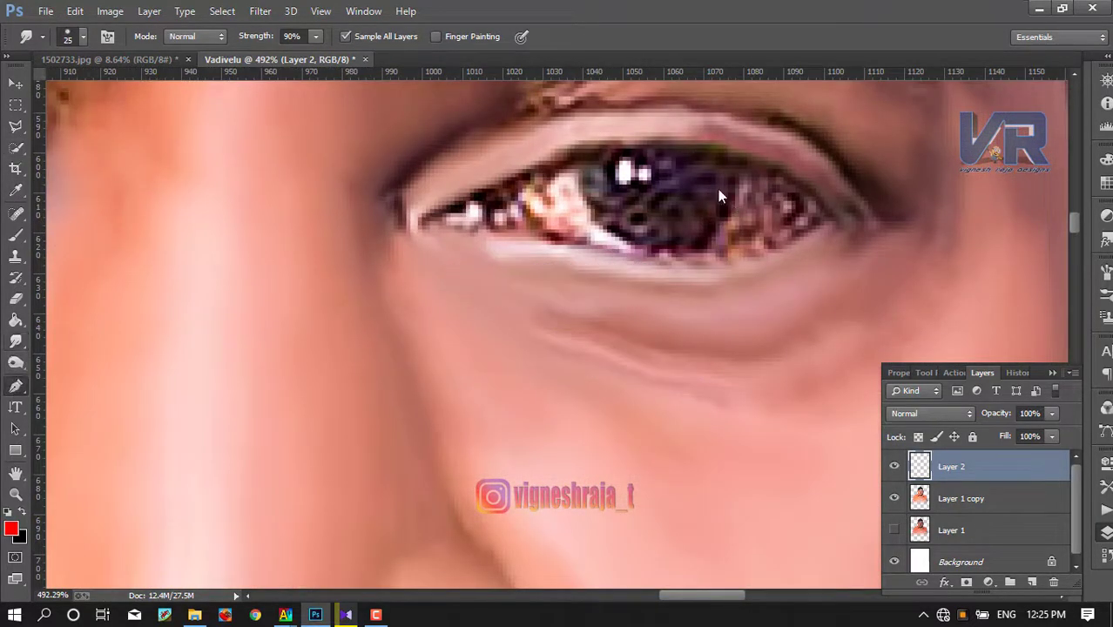
click(15, 235)
- Set the brush size to 3 px
right_click(351, 218)
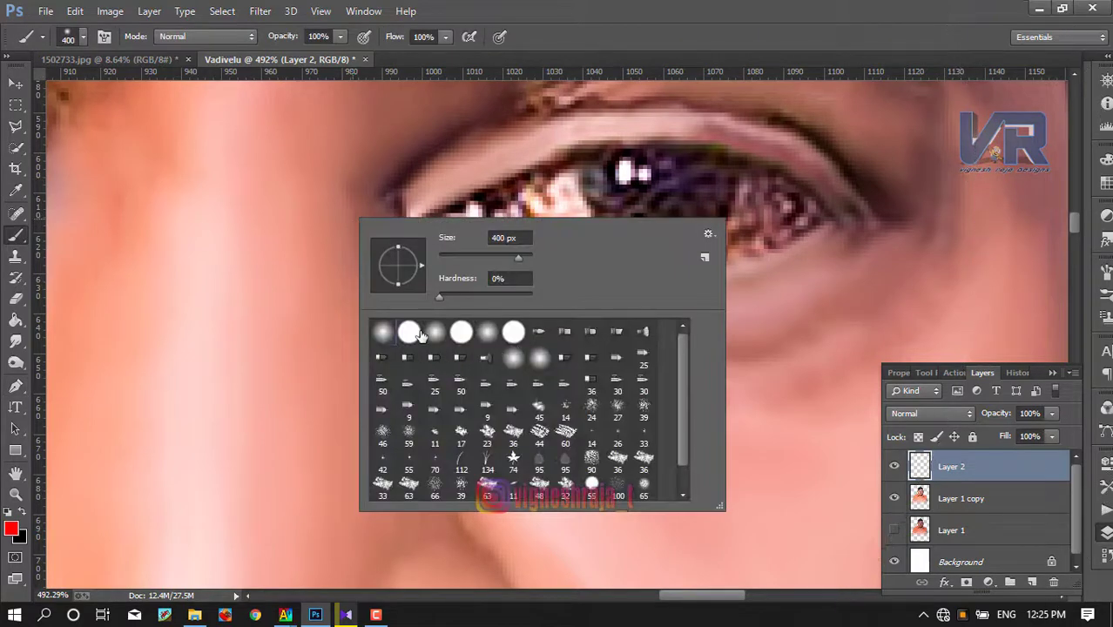
drag(449, 251, 441, 258)
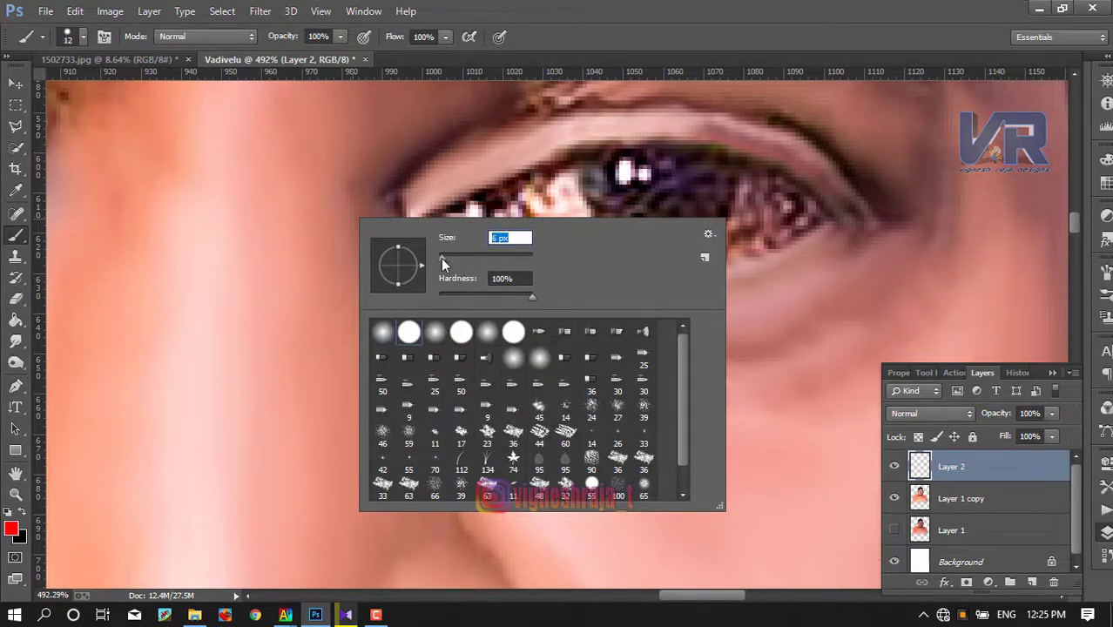
text(3)
key(Return)
click(292, 315)
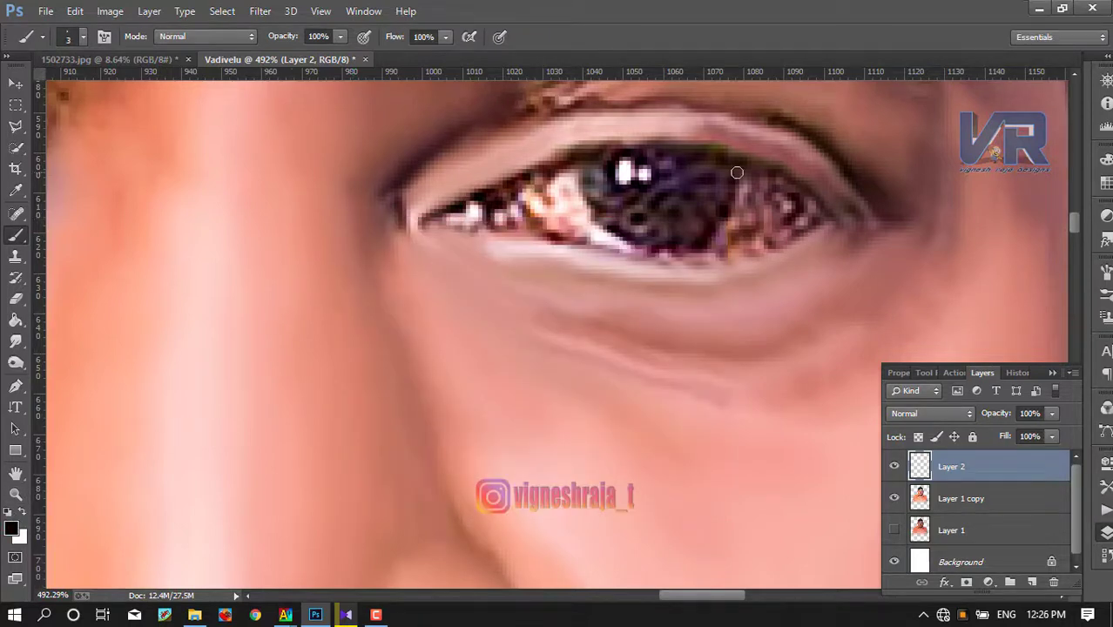
- Stroke a black outline along the right eye's upper lid with a Pen path, then delete the path
key(l)
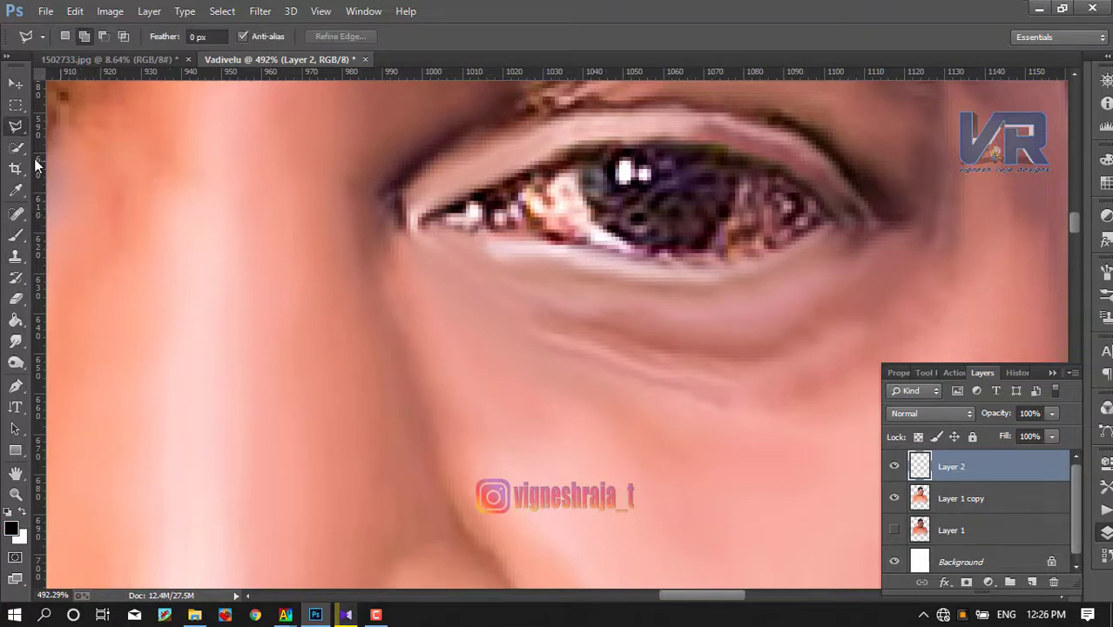
click(12, 385)
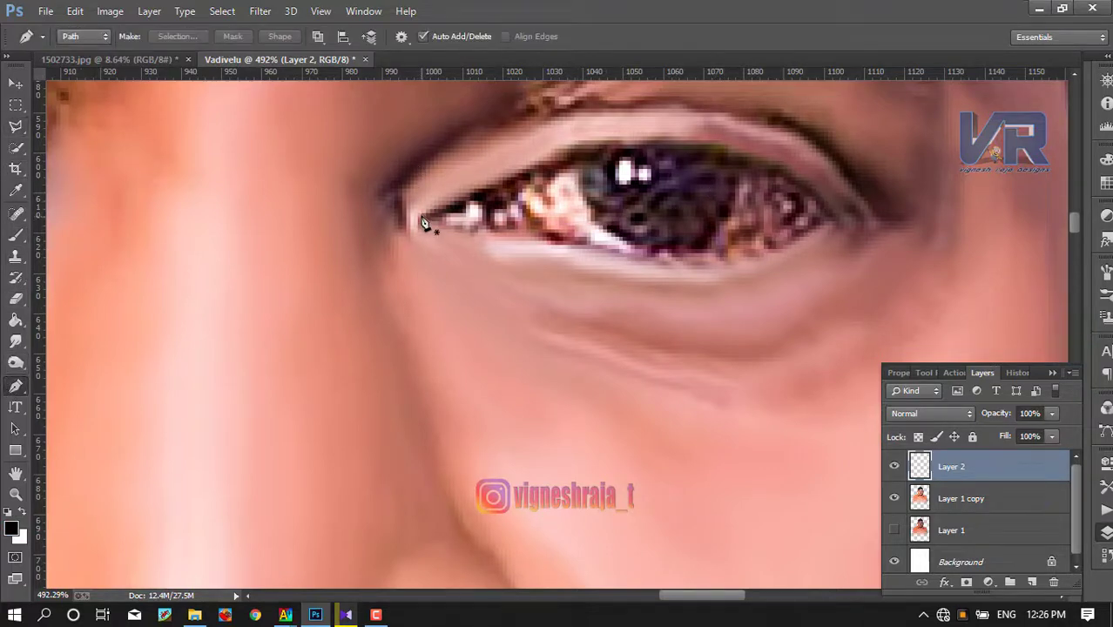
click(827, 229)
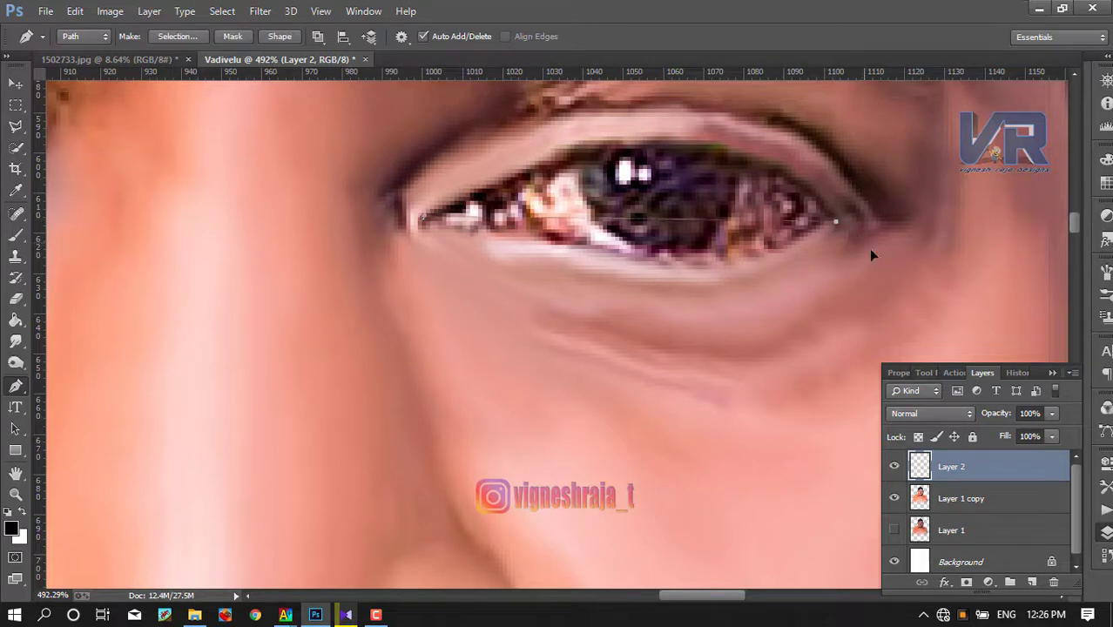
drag(871, 255, 995, 391)
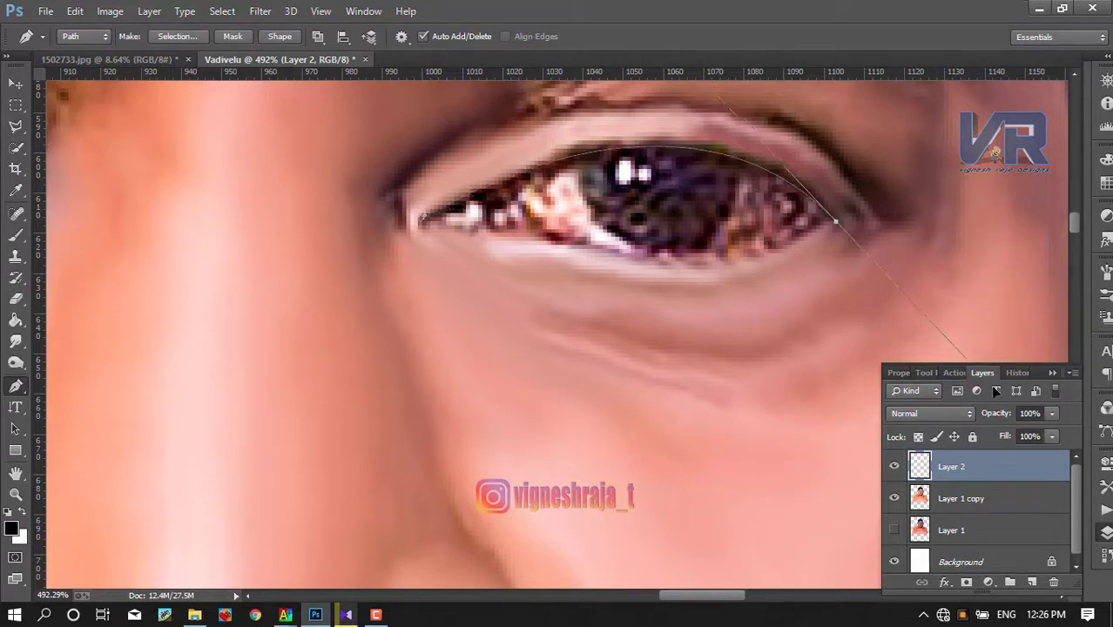
right_click(771, 142)
click(829, 260)
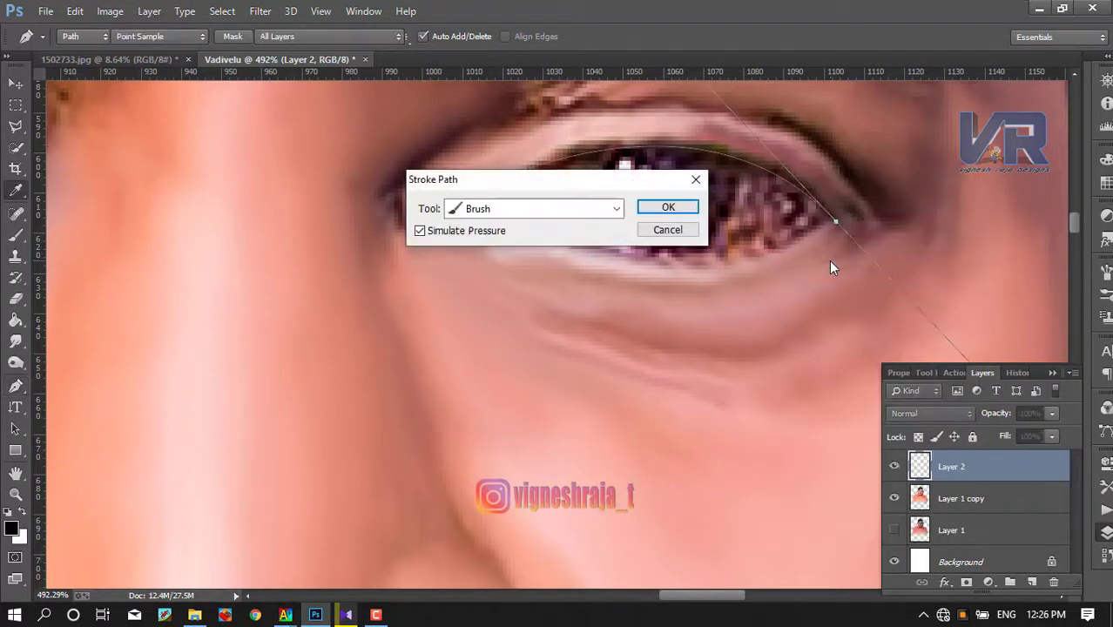
click(668, 208)
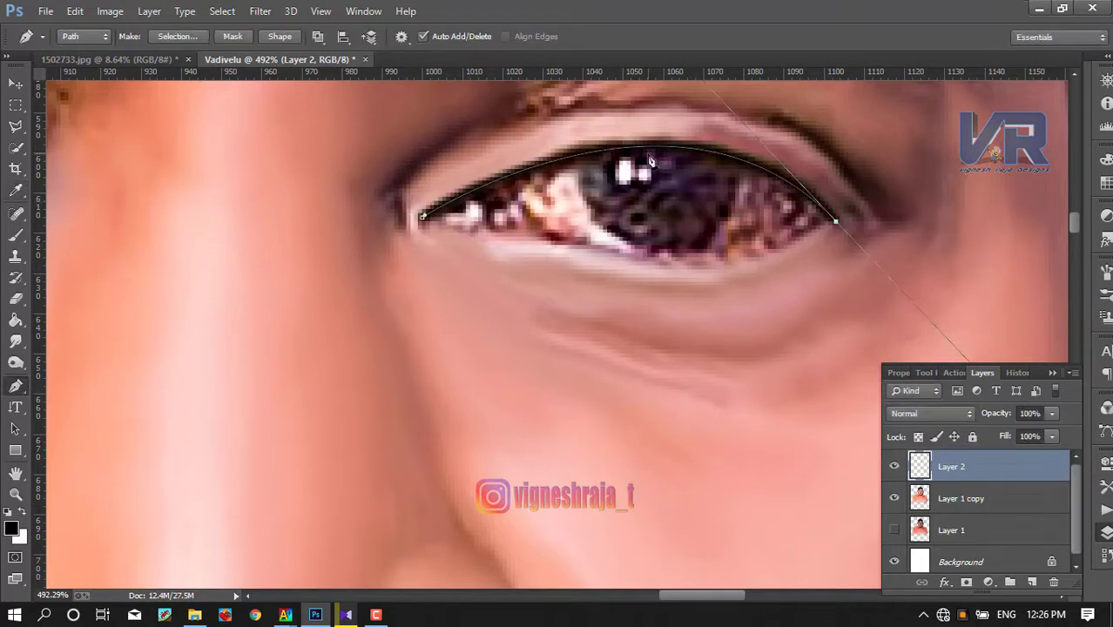
right_click(649, 156)
click(697, 185)
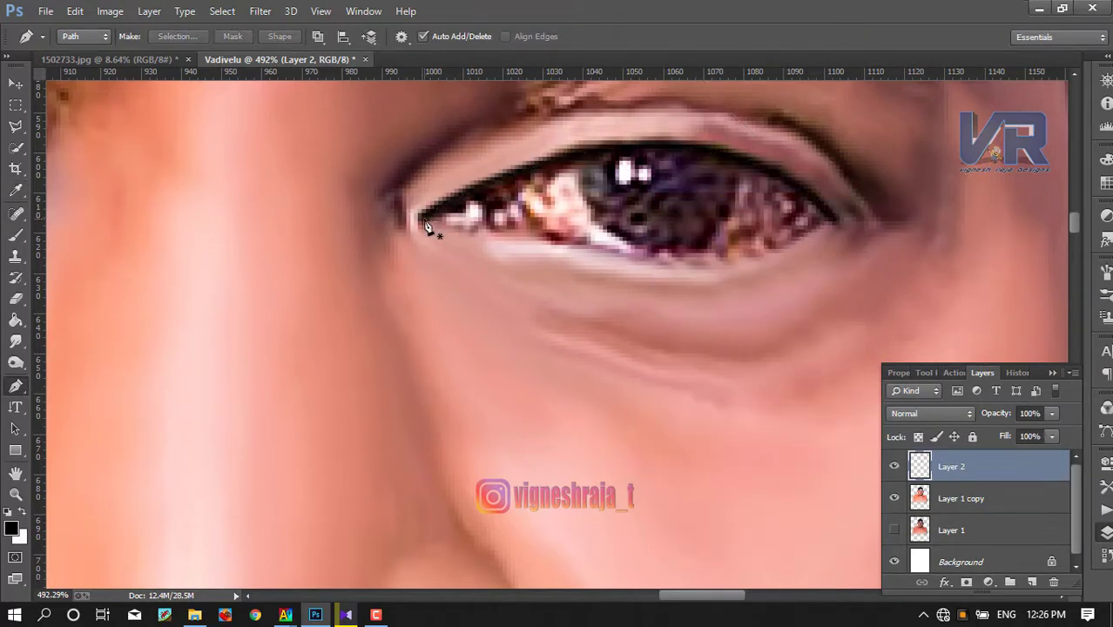
- Stroke a black outline along the lower lid with a Pen path, then delete the path
click(637, 237)
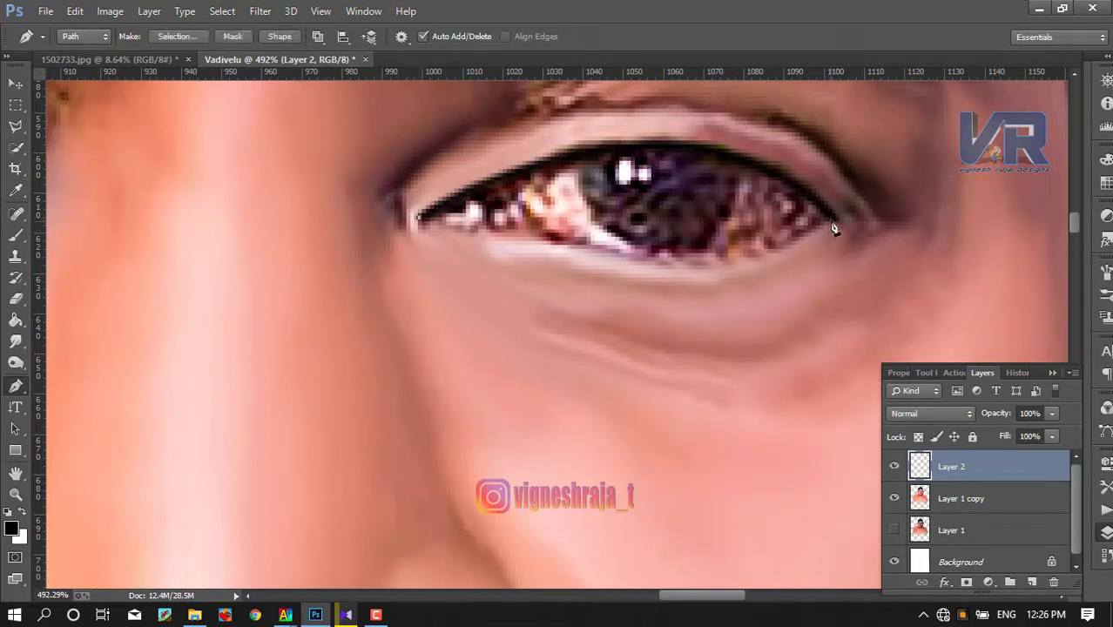
mouse_move(832, 222)
mouse_down()
mouse_move(843, 162)
mouse_move(923, 145)
mouse_move(927, 129)
mouse_up()
key(ctrl+z)
mouse_move(830, 222)
mouse_down()
mouse_move(941, 129)
mouse_move(852, 129)
mouse_up()
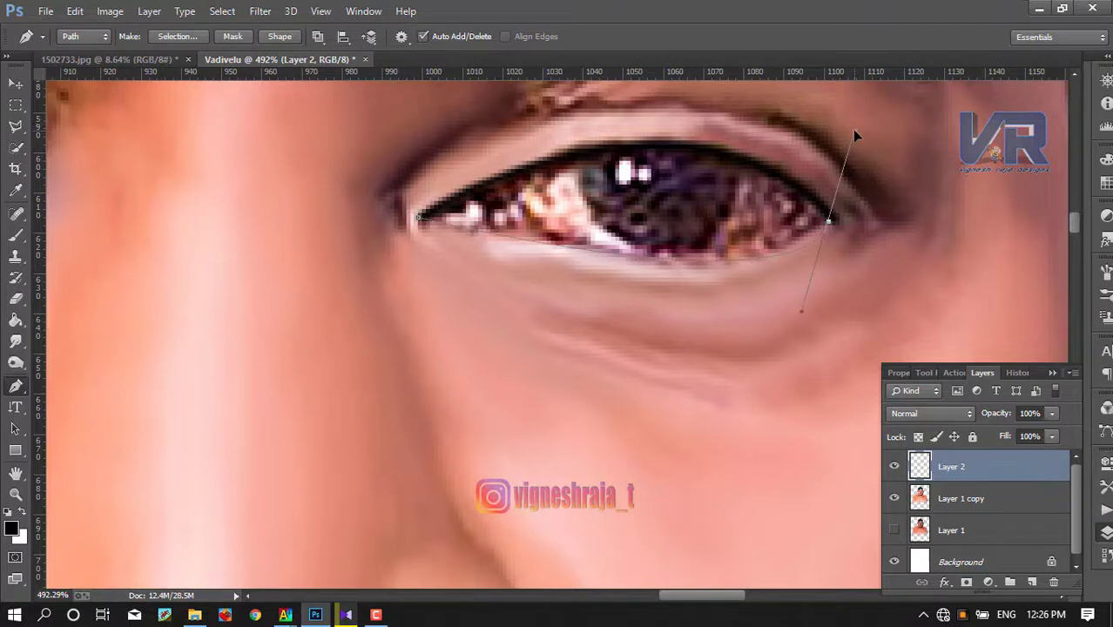
right_click(789, 138)
click(849, 249)
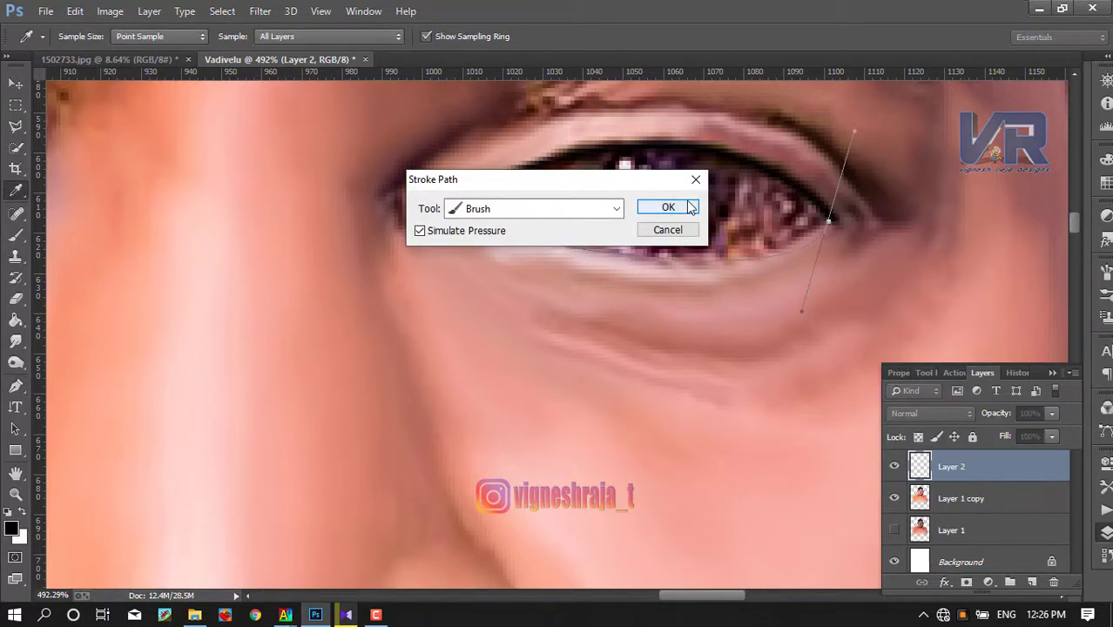
click(668, 208)
right_click(686, 200)
click(700, 231)
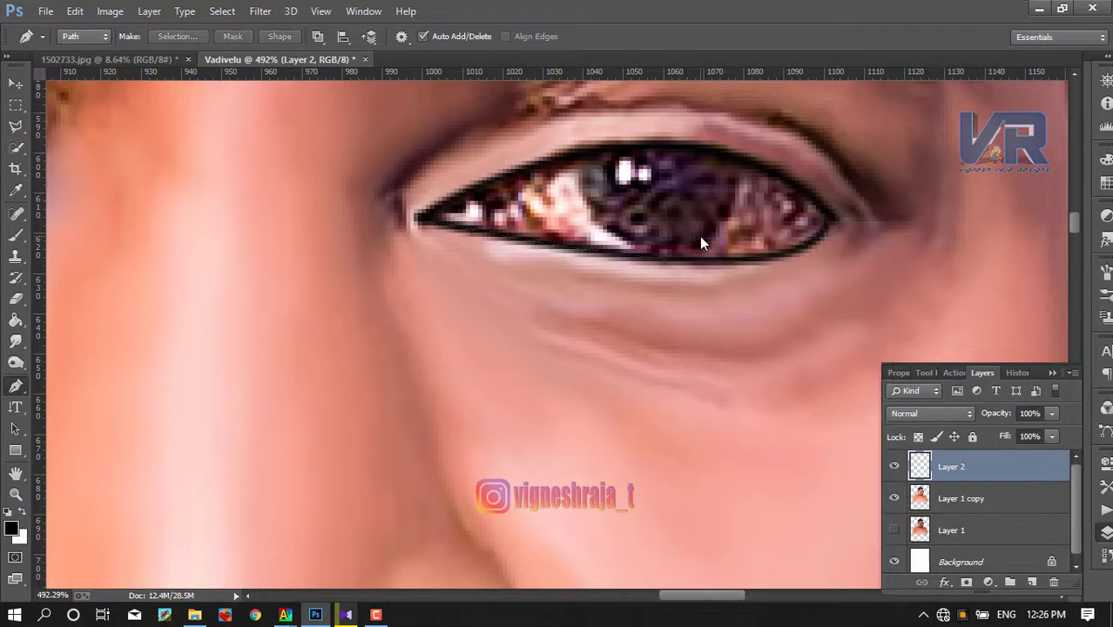
- Fill a pupil-shaped path solid black inside the iris and delete the path
click(574, 159)
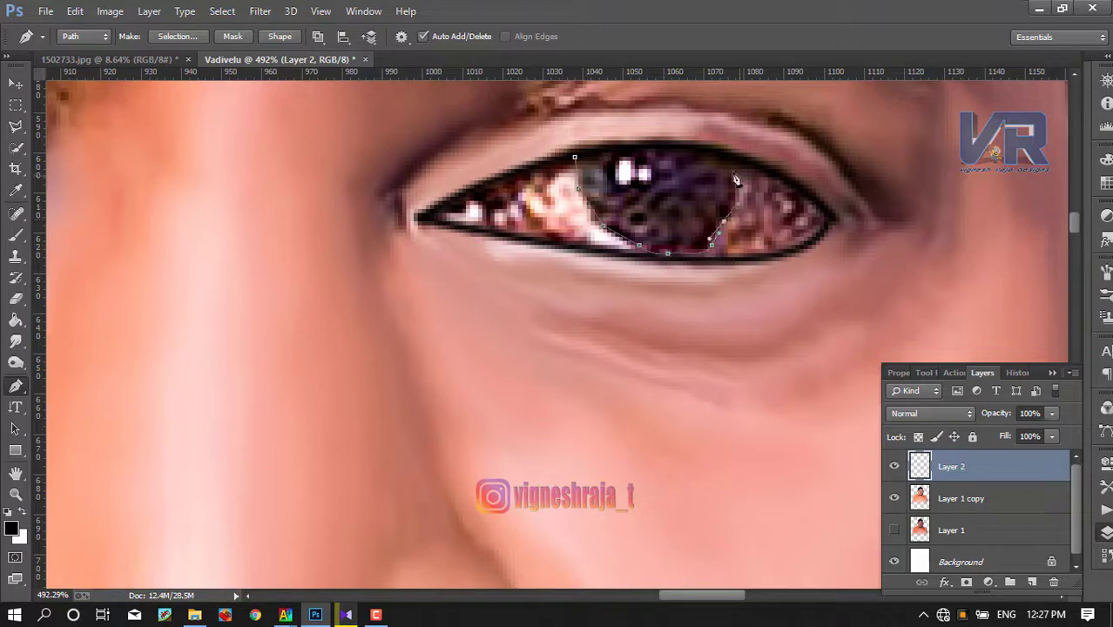
click(572, 156)
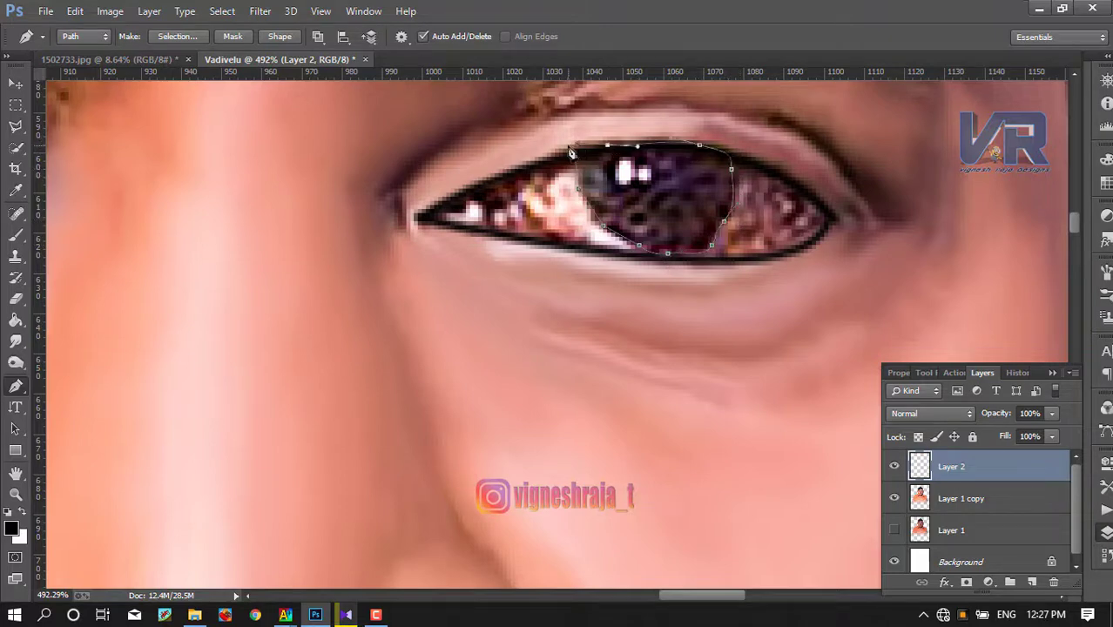
right_click(596, 163)
click(648, 249)
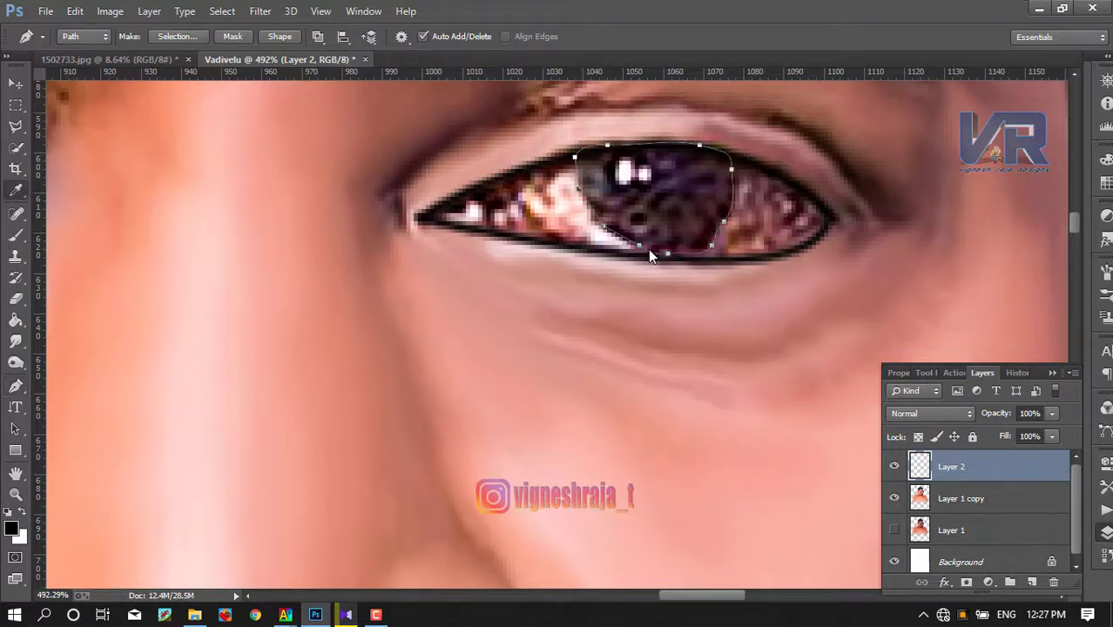
click(681, 149)
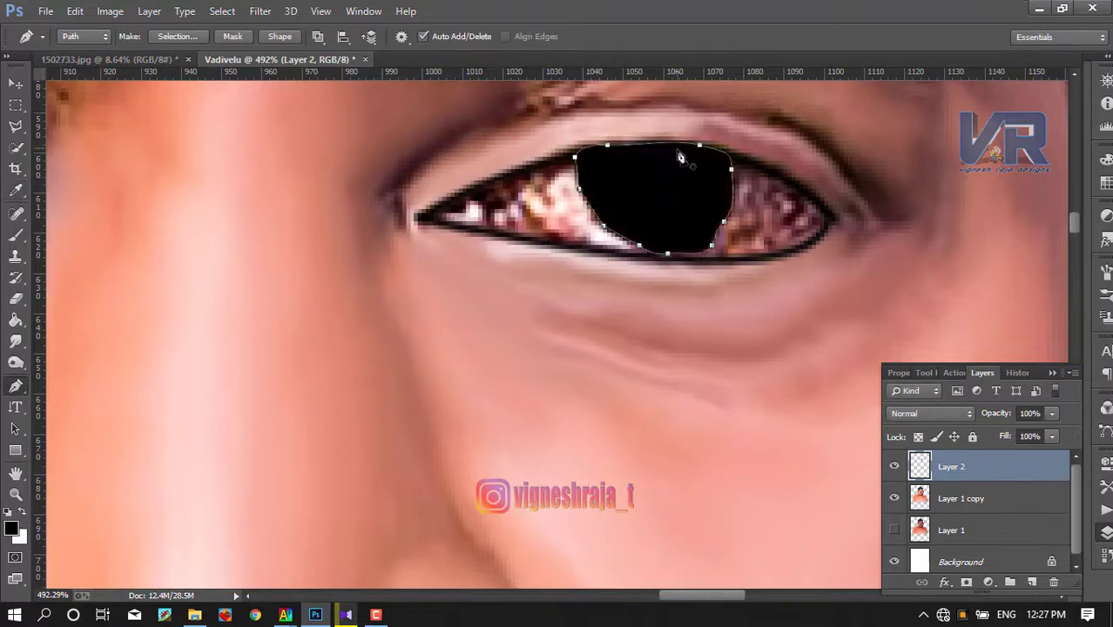
right_click(679, 151)
click(717, 181)
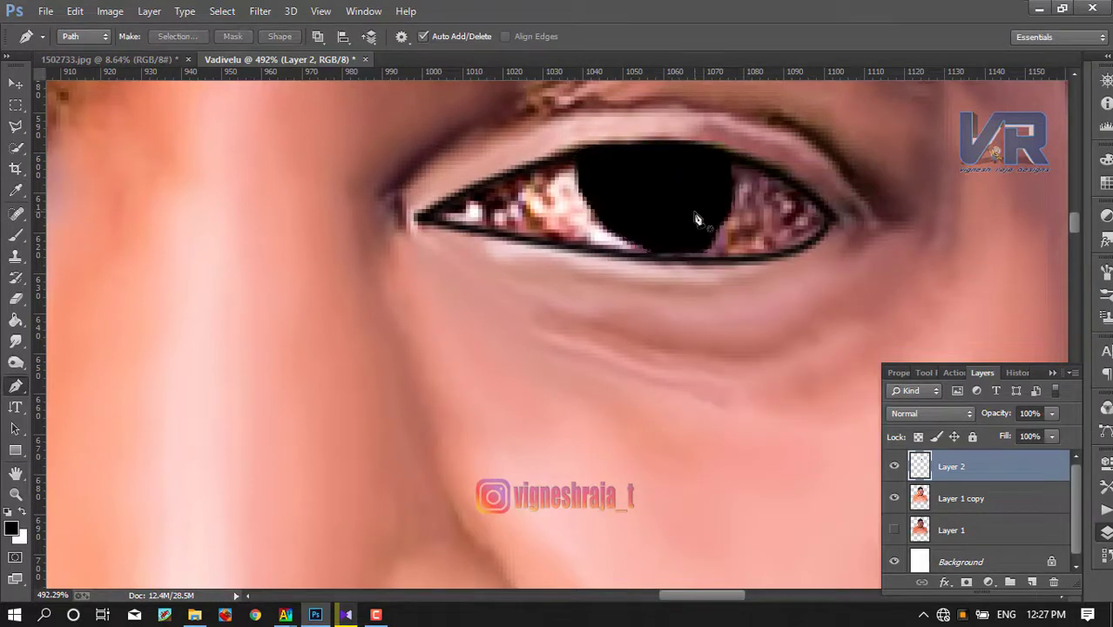
scroll(546, 245, down, 4)
- Stroke a black outline along the left eye's lower lid with a Pen path, then delete the path
scroll(174, 207, up, 1)
scroll(357, 181, up, 2)
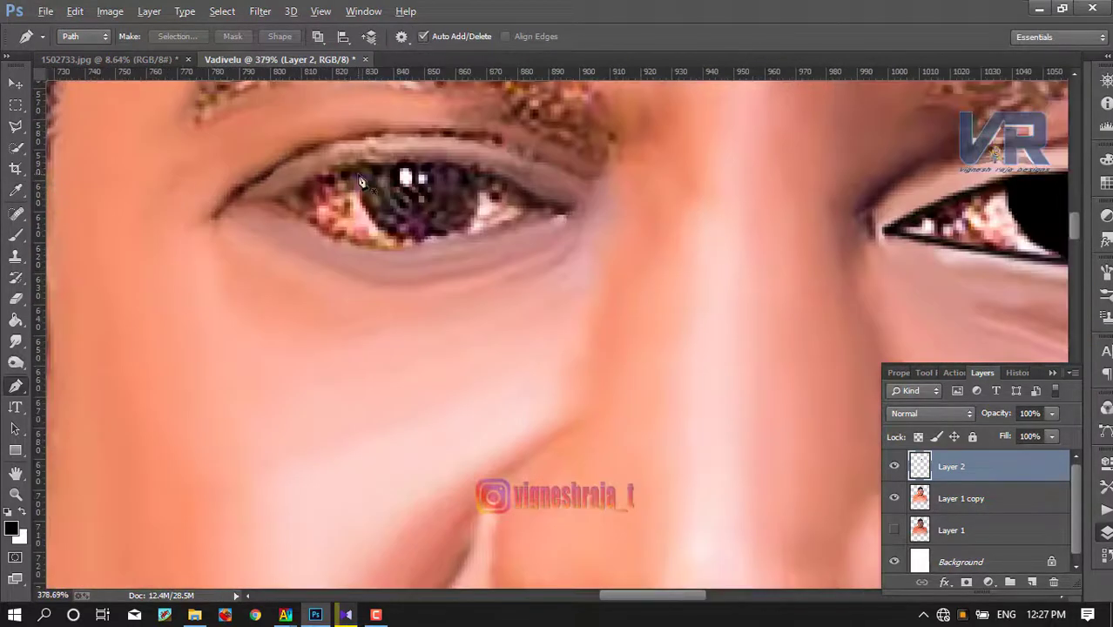
scroll(360, 179, up, 2)
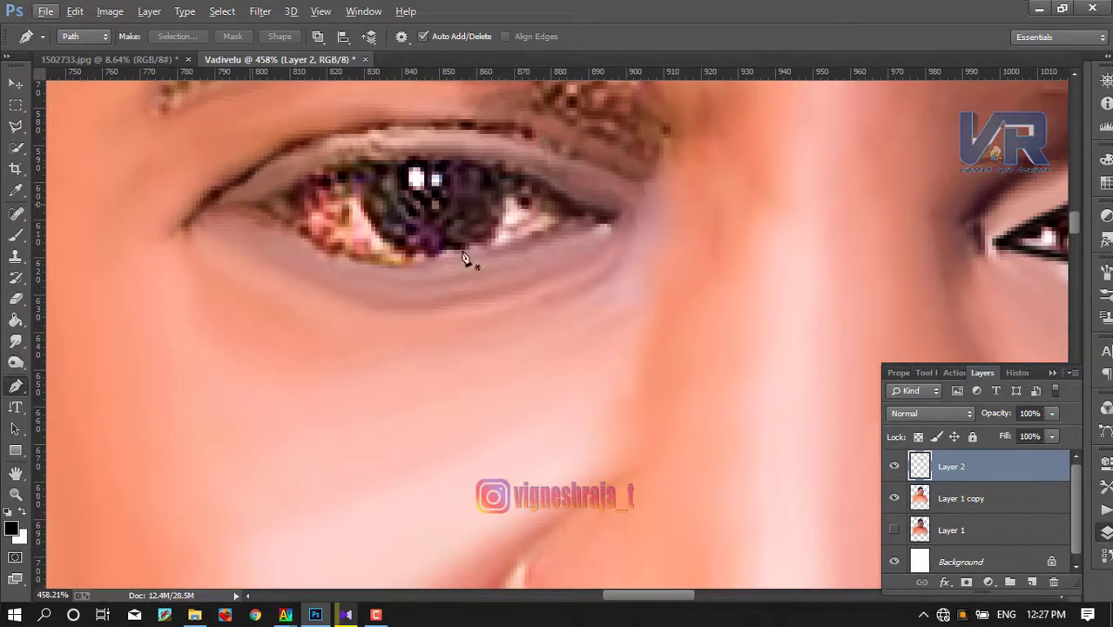
click(249, 204)
mouse_move(596, 210)
mouse_down()
mouse_move(843, 128)
mouse_move(768, 84)
mouse_up()
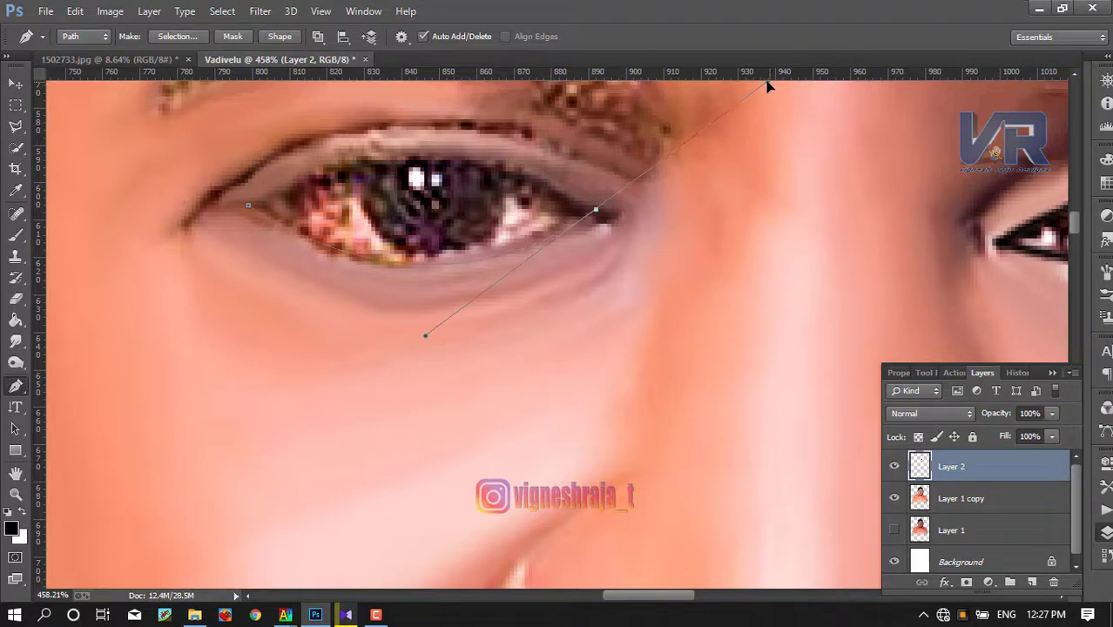
scroll(796, 117, up, 3)
mouse_move(768, 85)
mouse_down()
mouse_move(825, 178)
mouse_move(798, 219)
mouse_move(768, 231)
mouse_move(805, 224)
mouse_up()
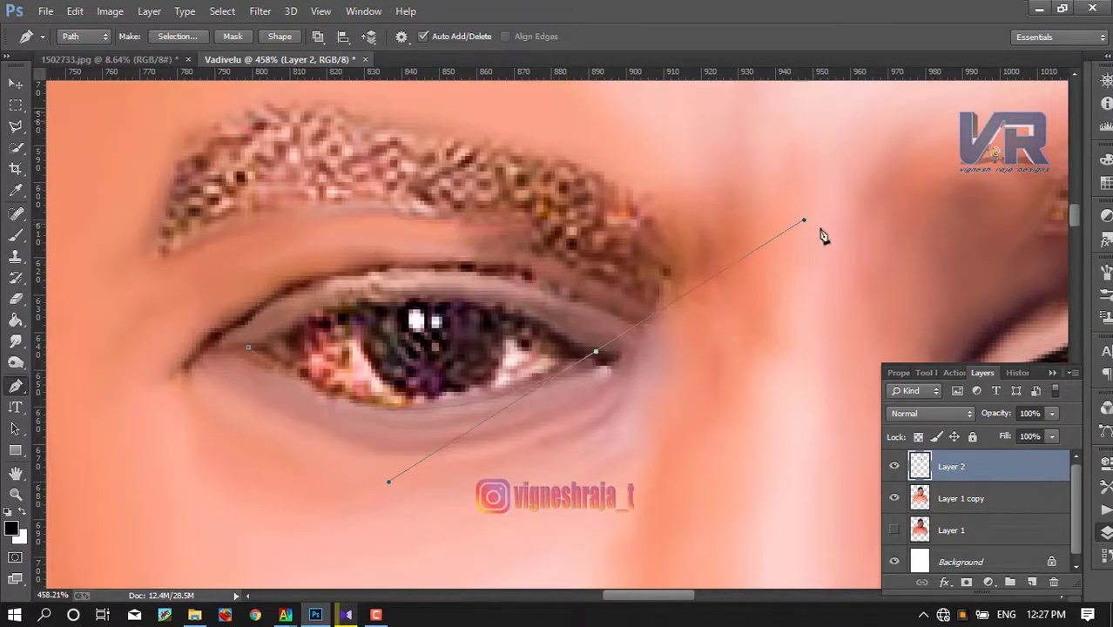
right_click(576, 308)
click(628, 319)
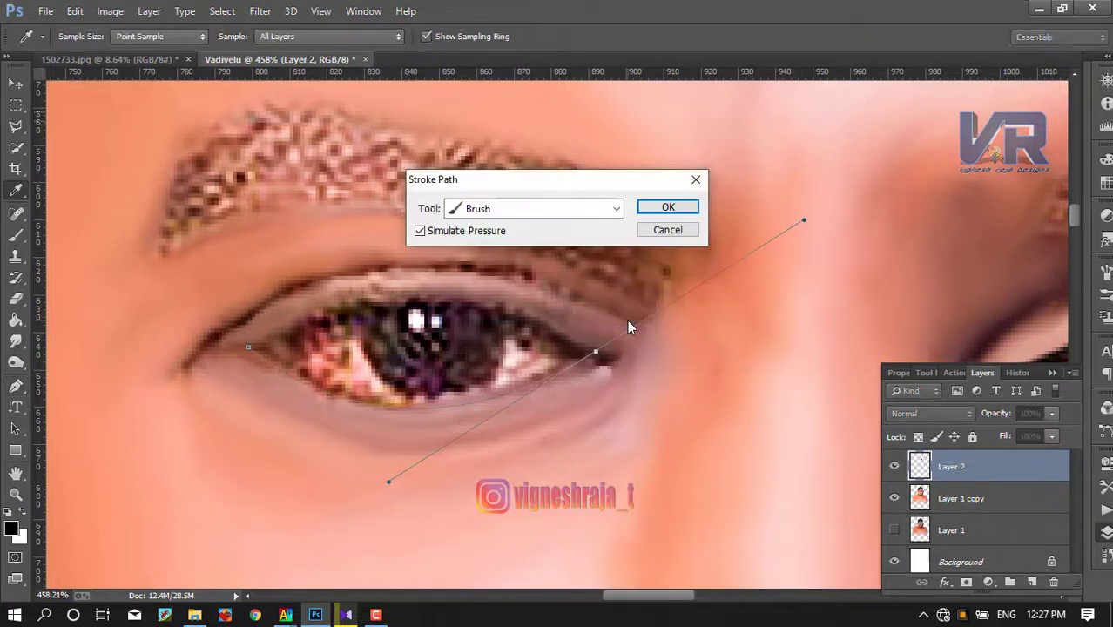
key(Return)
right_click(630, 324)
click(681, 244)
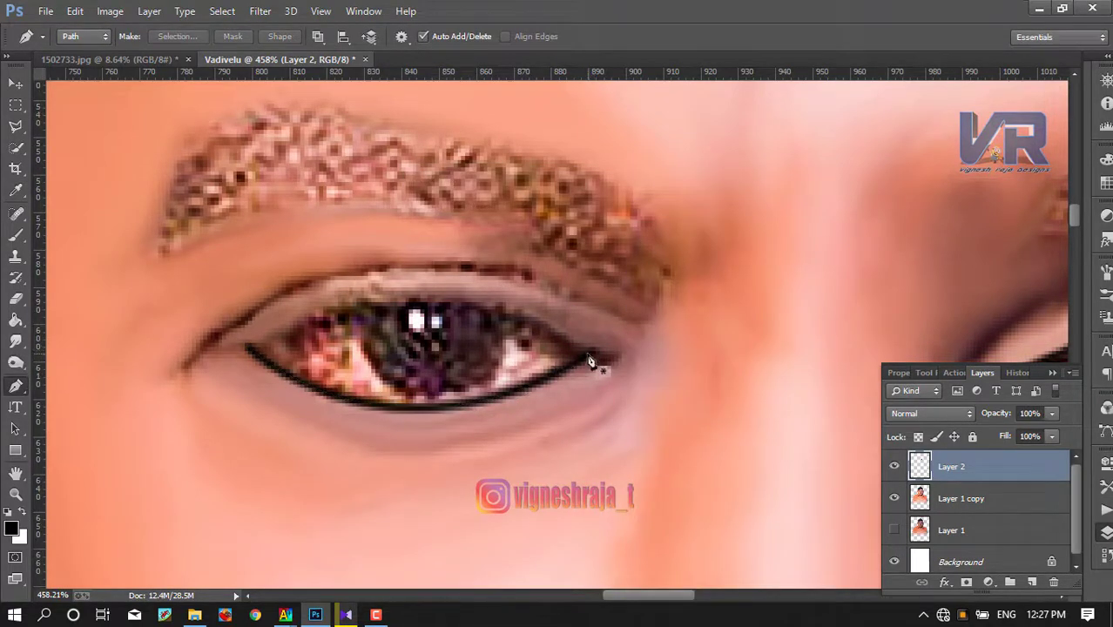
- Stroke a black outline along the left eye's upper lid and delete the path
click(252, 349)
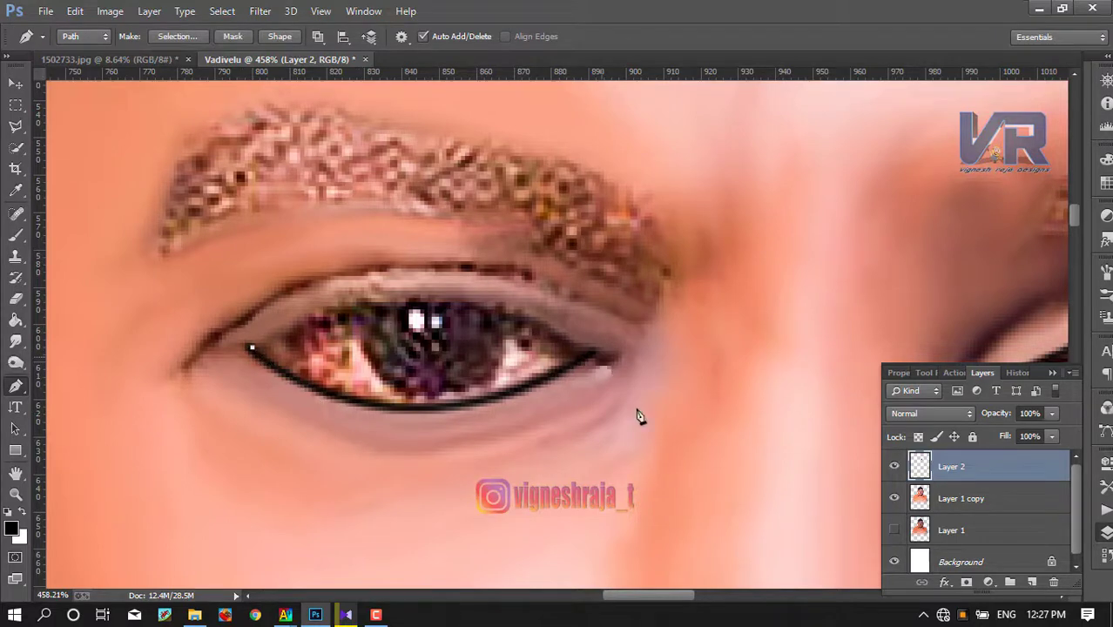
drag(600, 358, 806, 481)
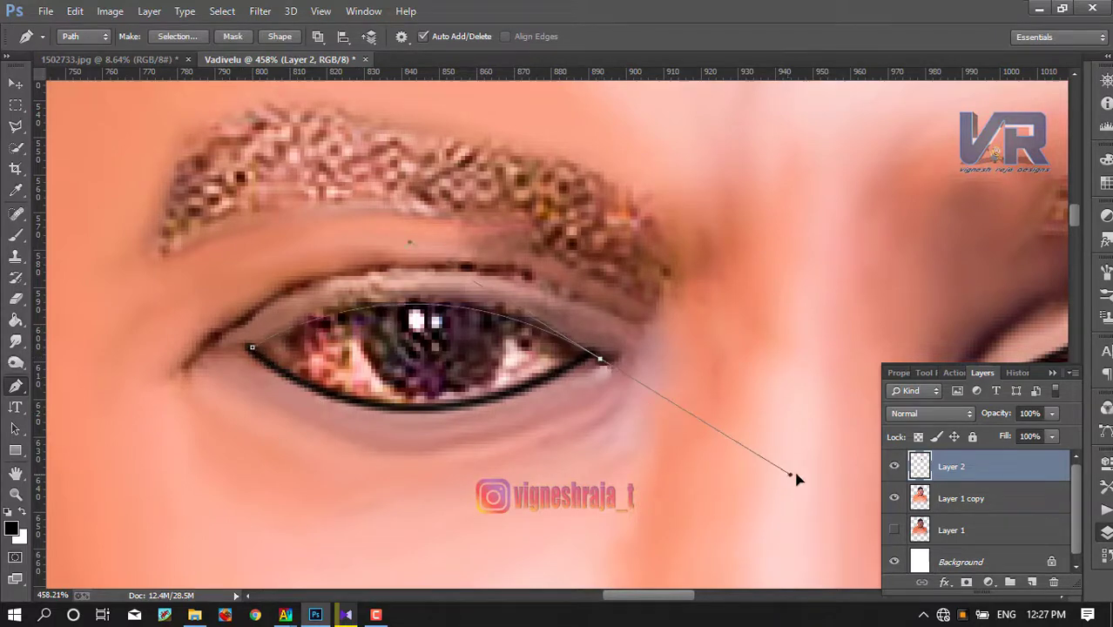
right_click(485, 276)
click(540, 319)
key(Return)
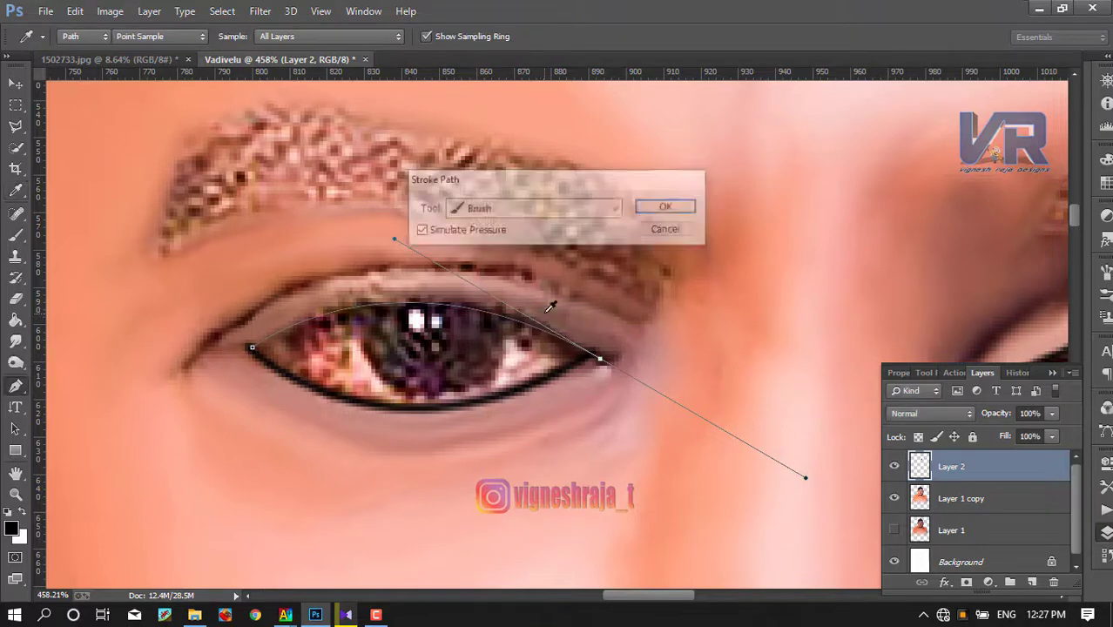
right_click(485, 264)
click(516, 233)
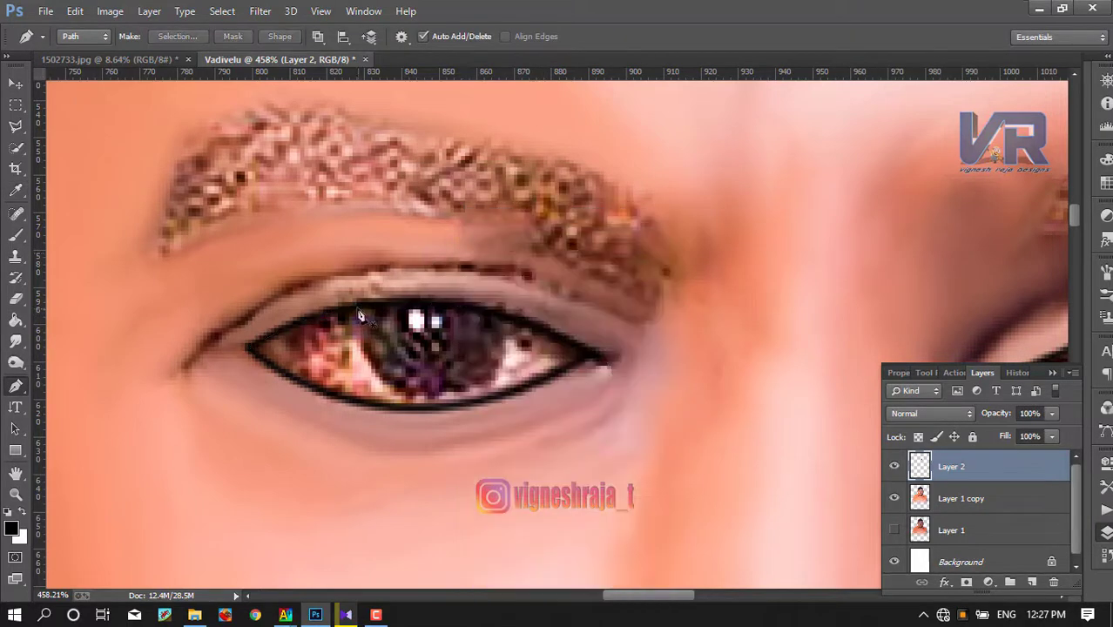
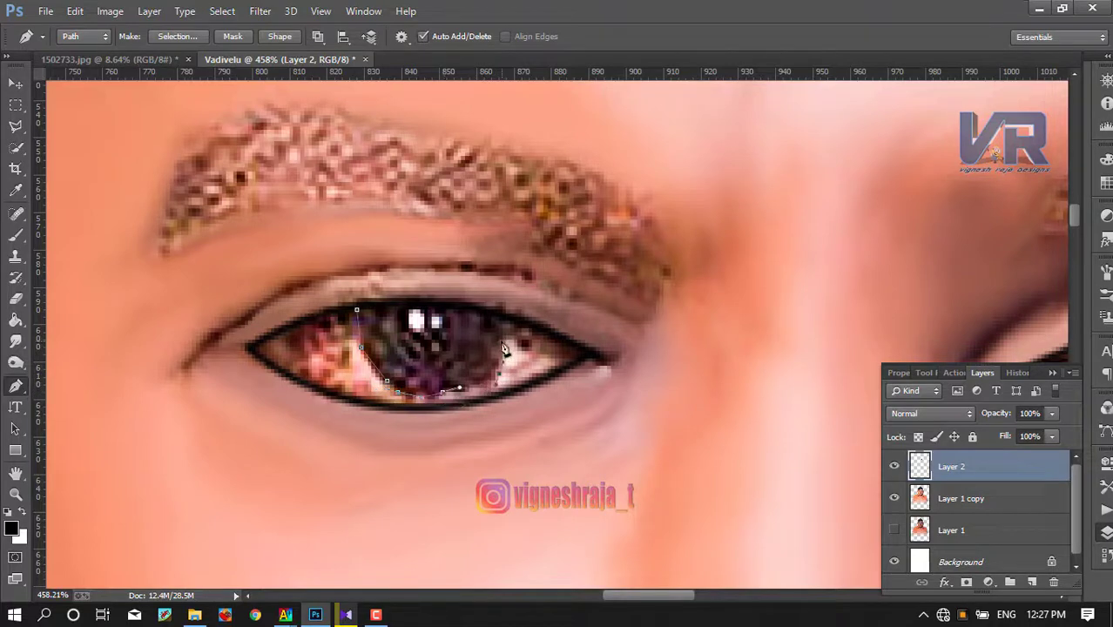
- Close the pupil path, fill it with black, then delete the path outline
drag(429, 297, 407, 298)
right_click(394, 326)
click(433, 300)
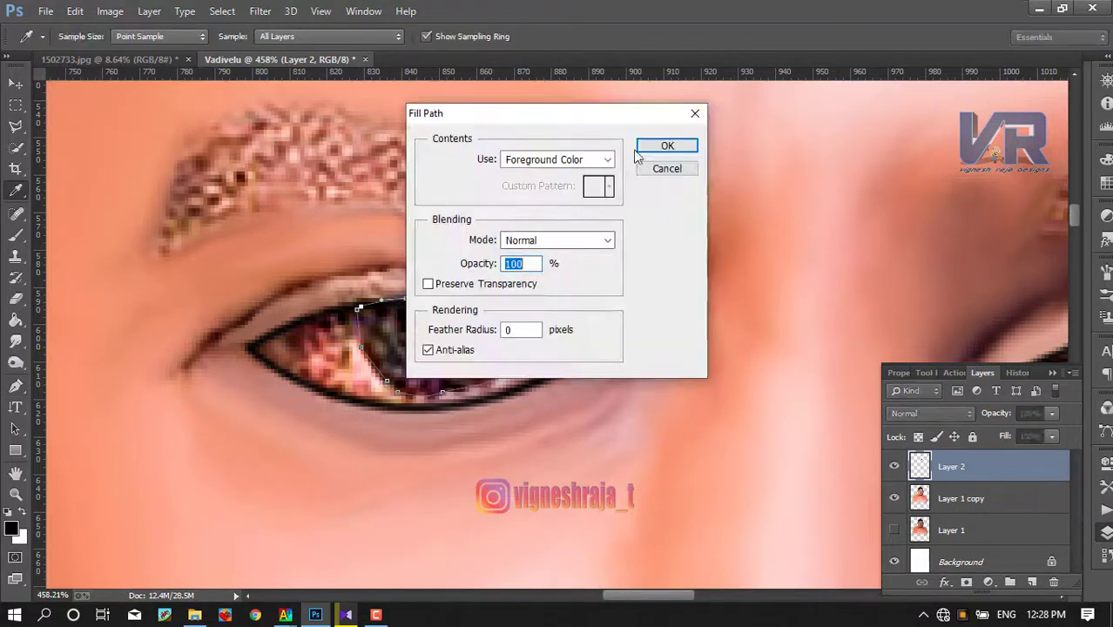
click(667, 146)
right_click(553, 294)
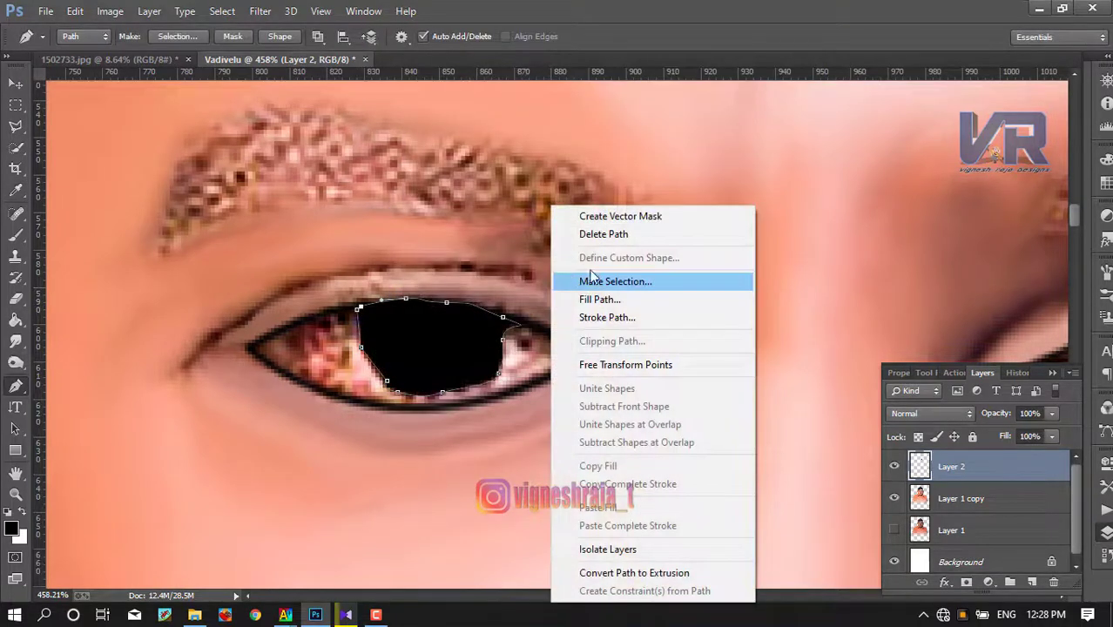
click(604, 237)
- Lower Layer 2's opacity to 51%
scroll(504, 304, down, 3)
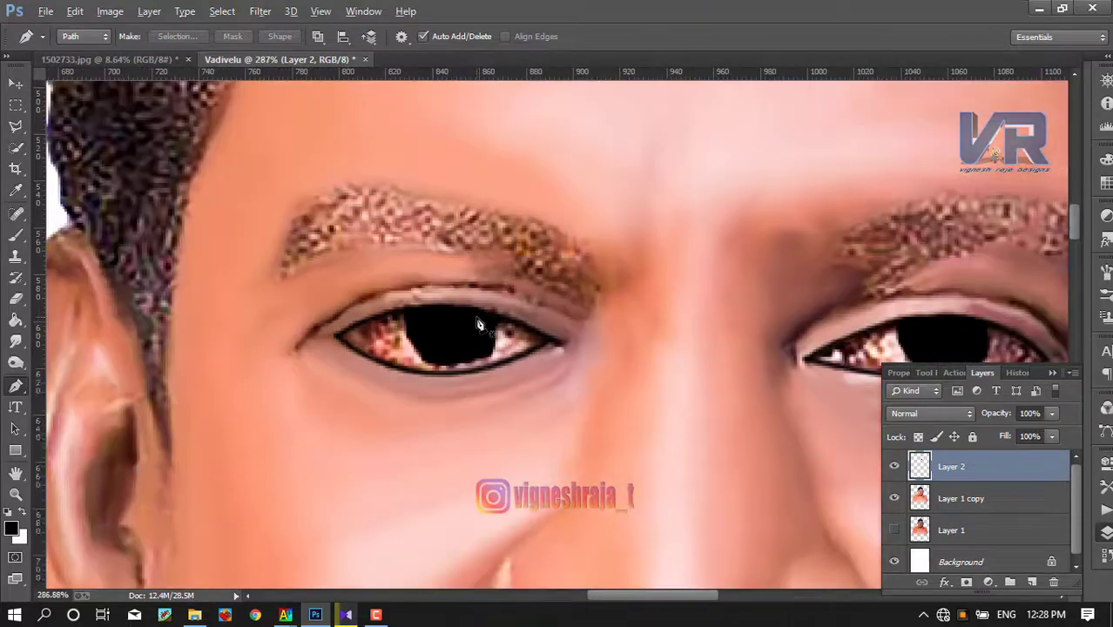
scroll(504, 304, down, 2)
scroll(565, 327, up, 1)
scroll(565, 327, down, 2)
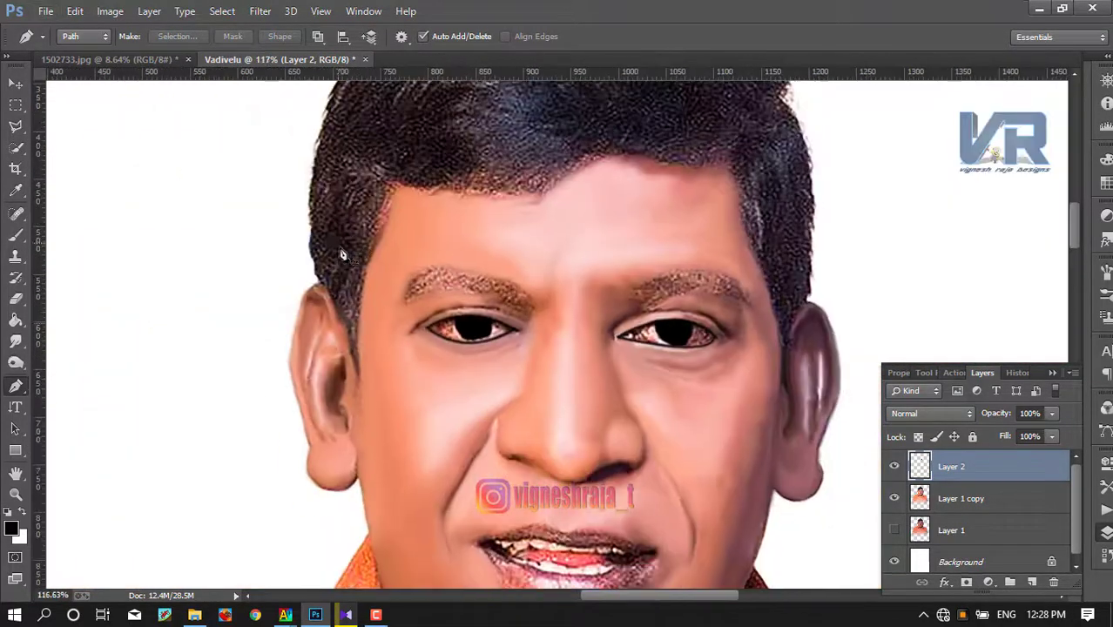
scroll(422, 369, down, 2)
scroll(318, 279, up, 1)
scroll(644, 356, up, 2)
scroll(378, 423, up, 1)
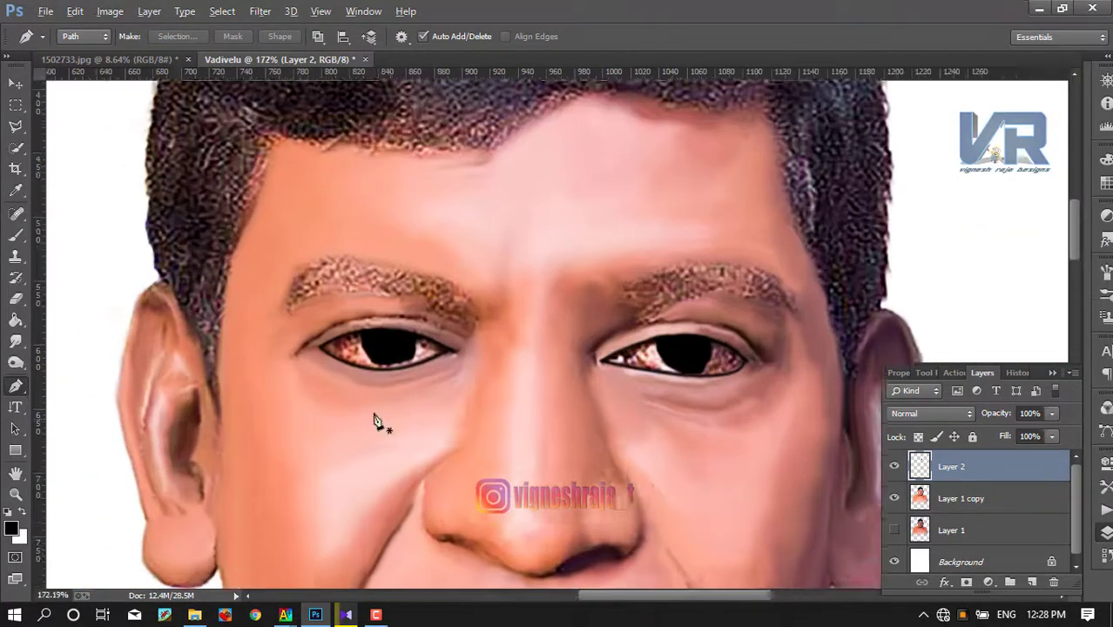
scroll(521, 390, up, 2)
scroll(522, 390, up, 1)
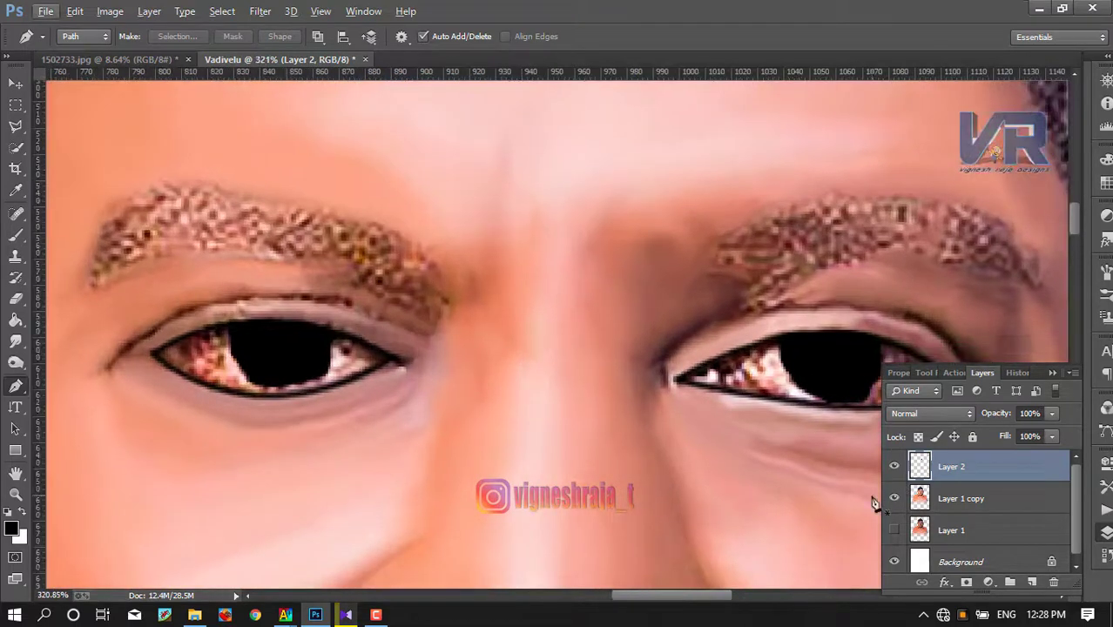
scroll(958, 496, down, 1)
drag(998, 416, 990, 418)
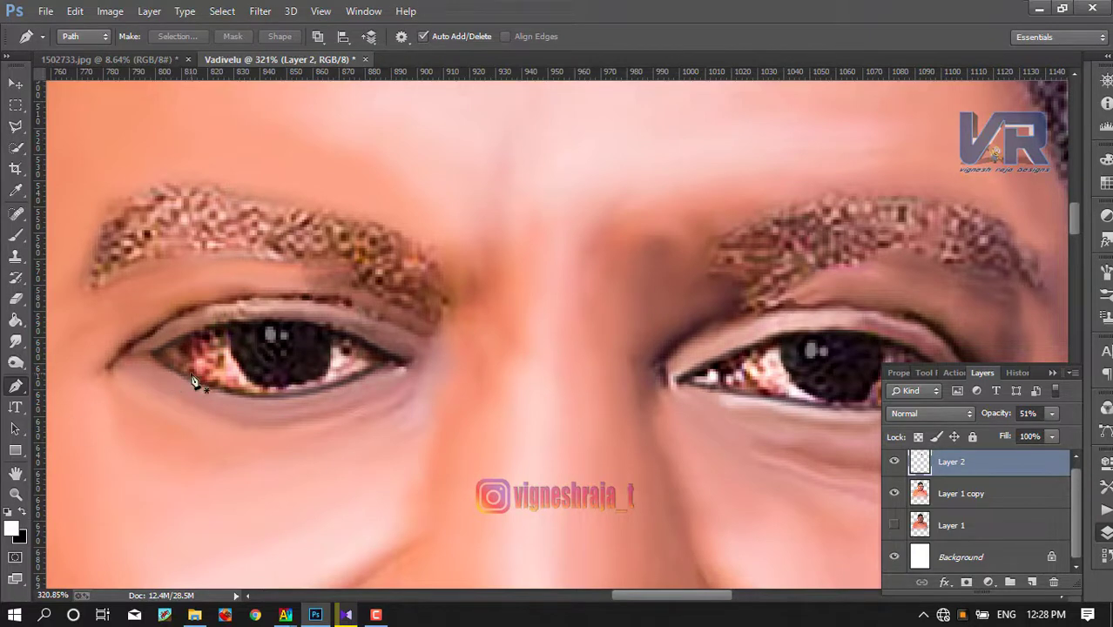
- Dab a white catchlight on the left pupil with a 17 px brush
key(b)
right_click(256, 314)
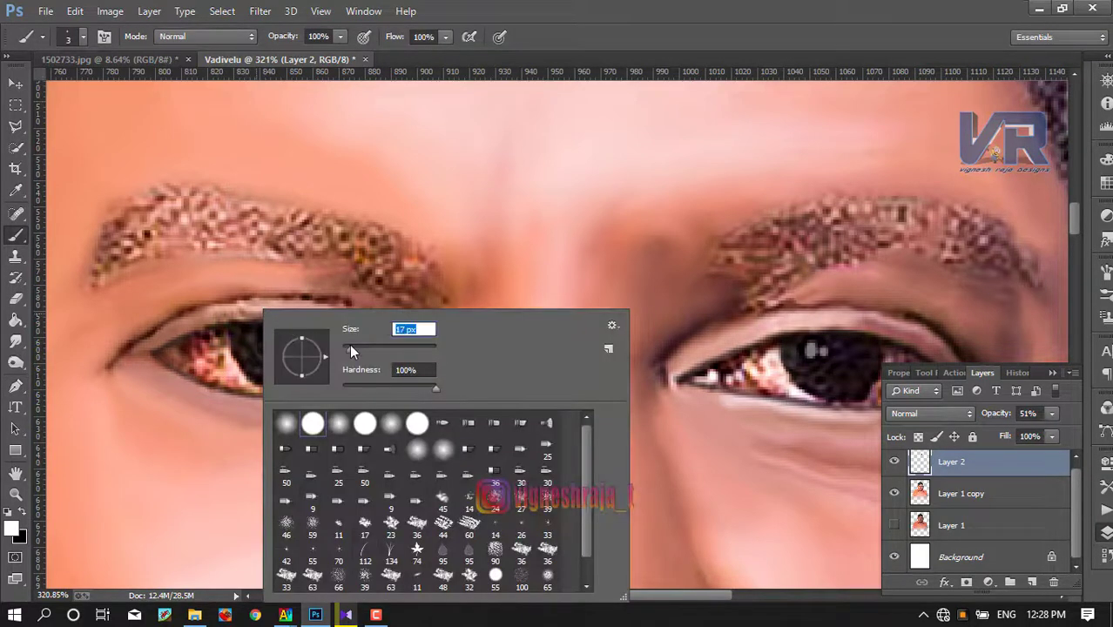
drag(346, 349, 350, 349)
click(327, 277)
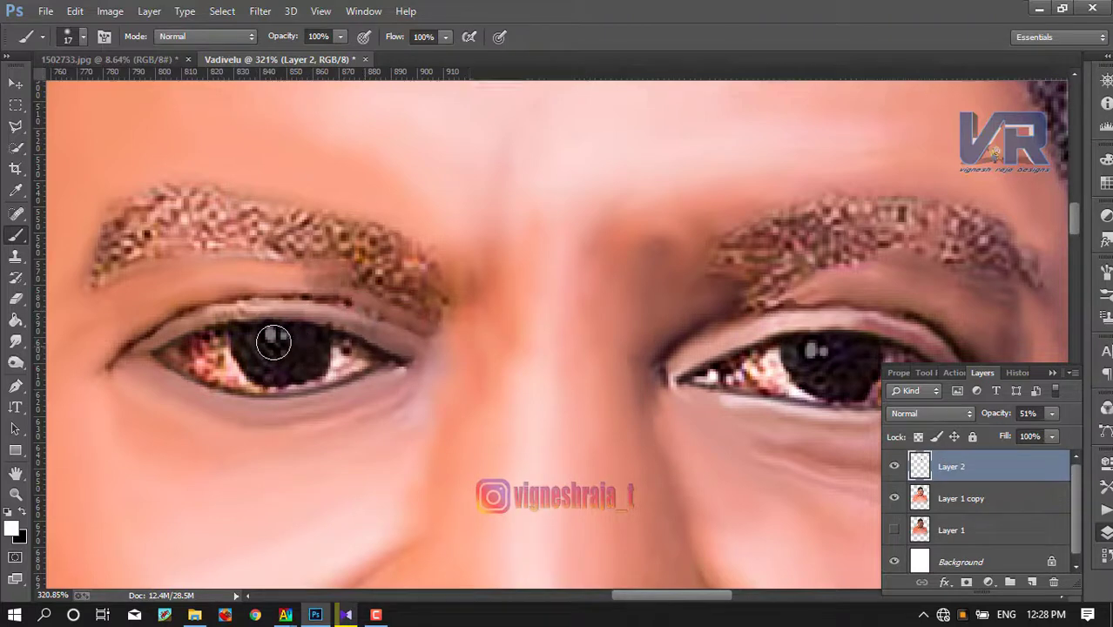
click(273, 337)
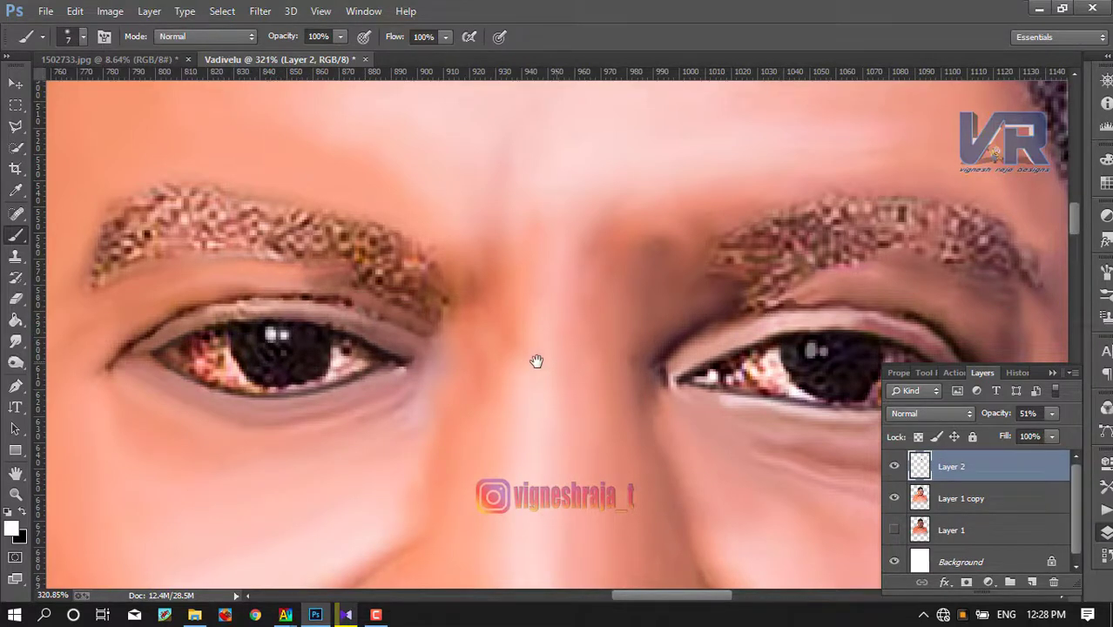
- Pan across both eyes and pick dark red #5e1f1f as the foreground colour
drag(536, 360, 362, 335)
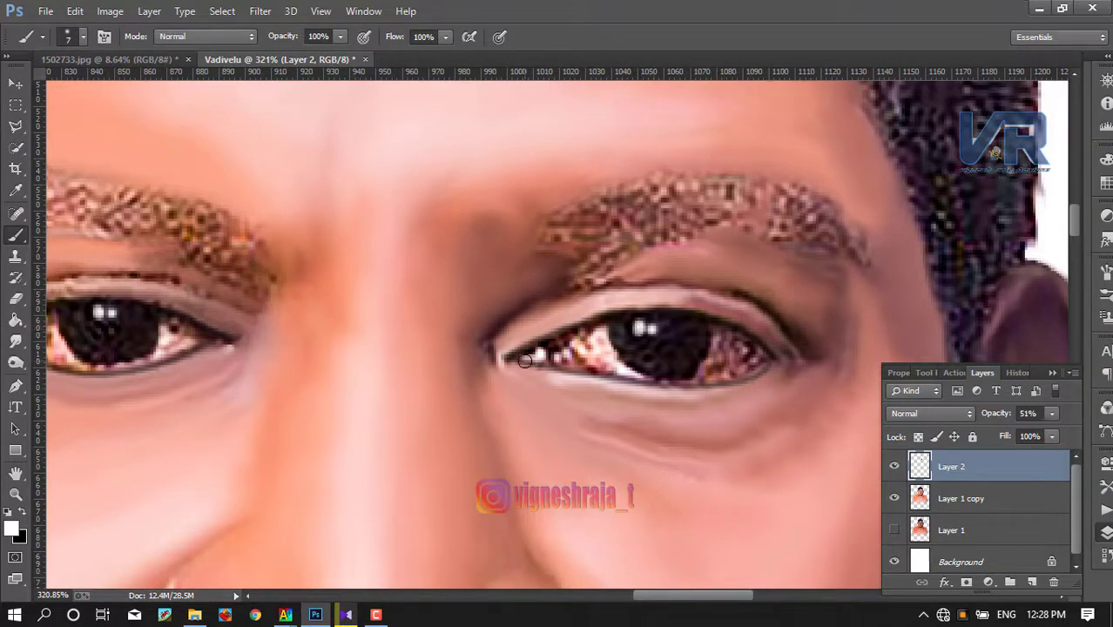
drag(239, 444, 331, 418)
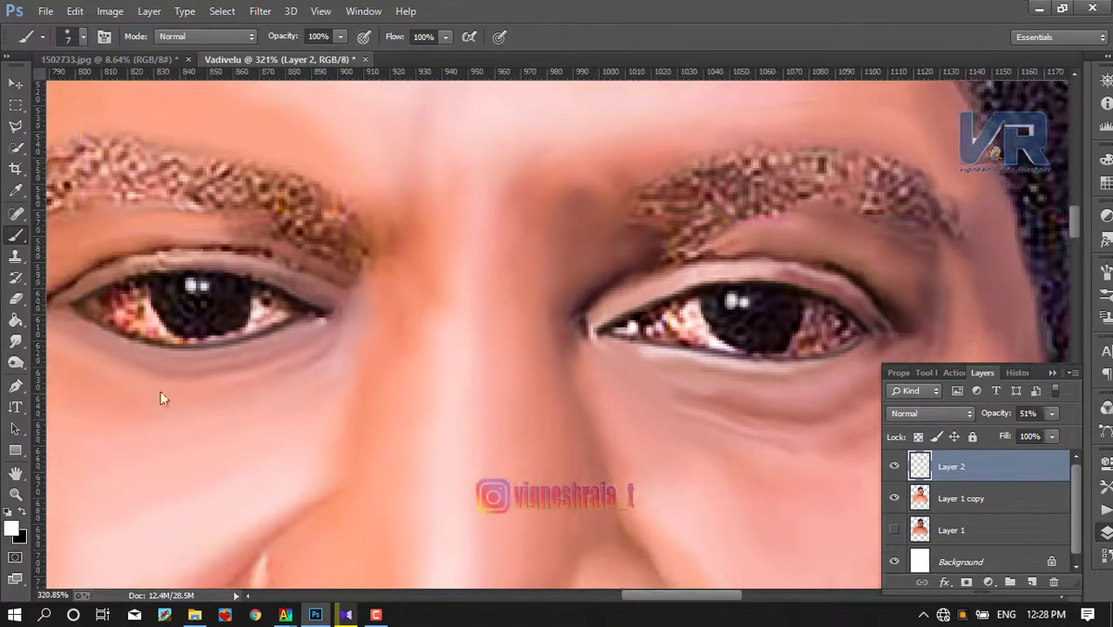
click(11, 529)
click(509, 349)
- Confirm #5e1f1f as foreground and switch to the Brush to paint the irises
click(516, 316)
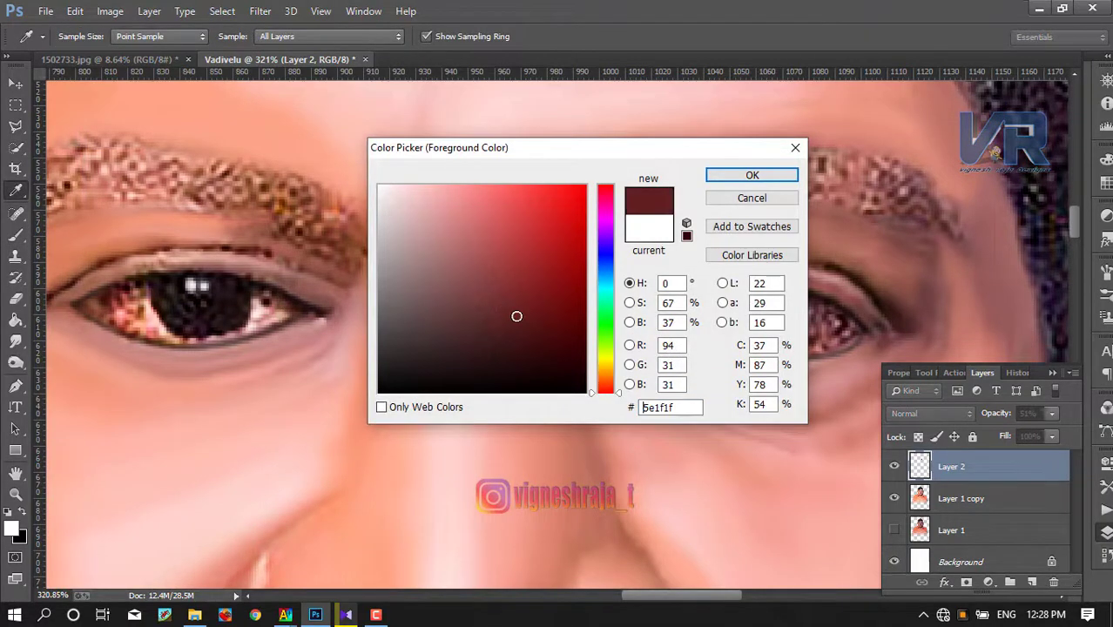
click(752, 175)
key(b)
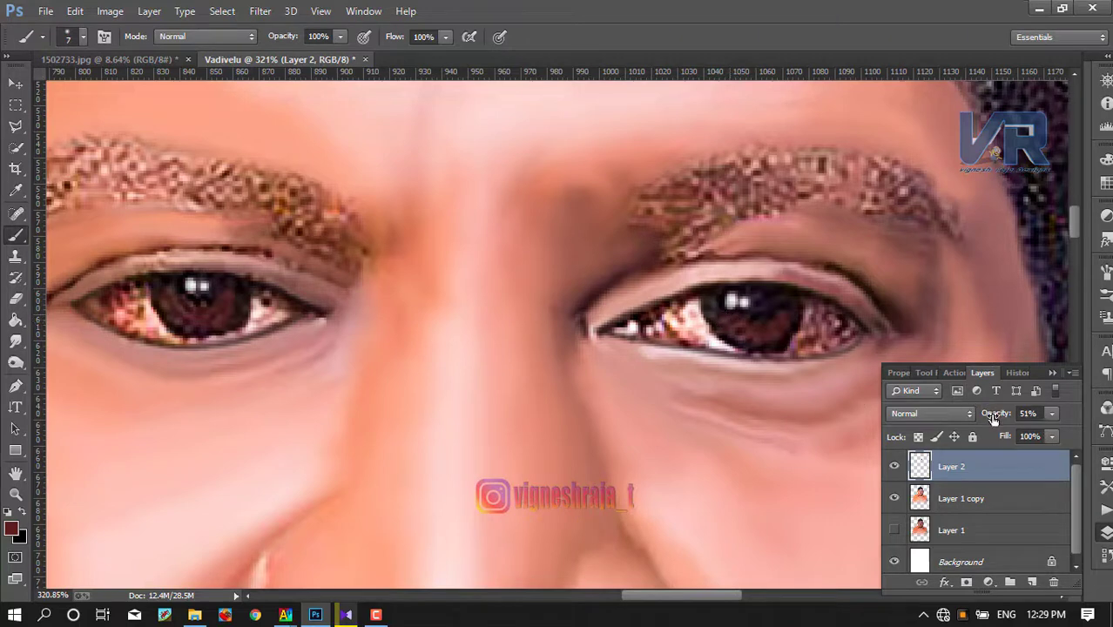
- Return Layer 2's opacity to 100%
drag(994, 418, 1041, 418)
scroll(454, 301, down, 1)
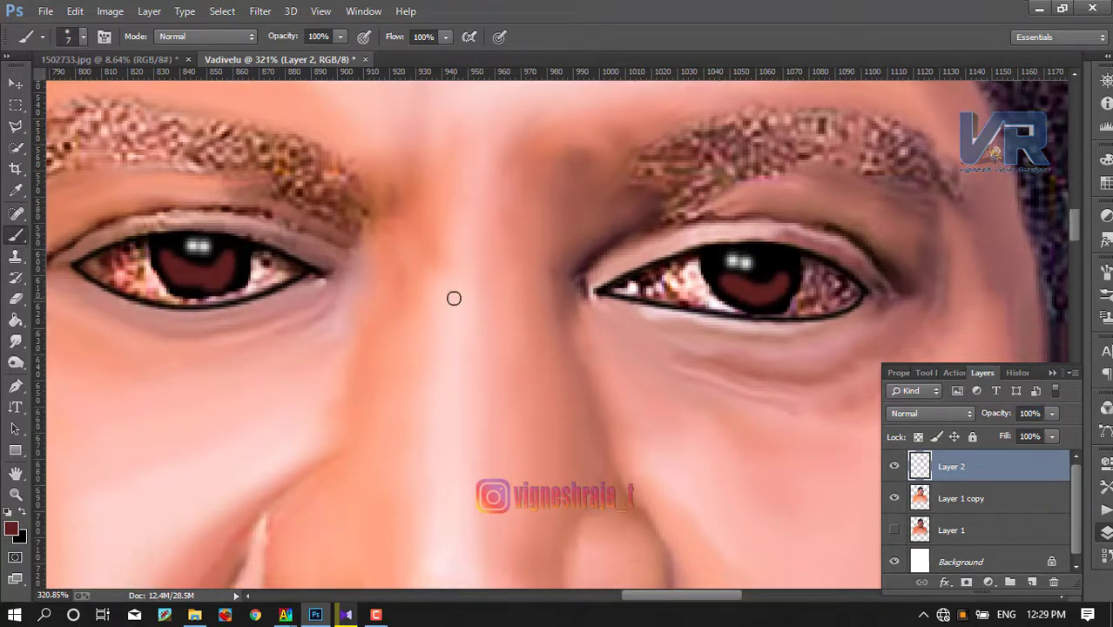
scroll(454, 300, down, 1)
scroll(454, 300, down, 1)
scroll(454, 299, down, 2)
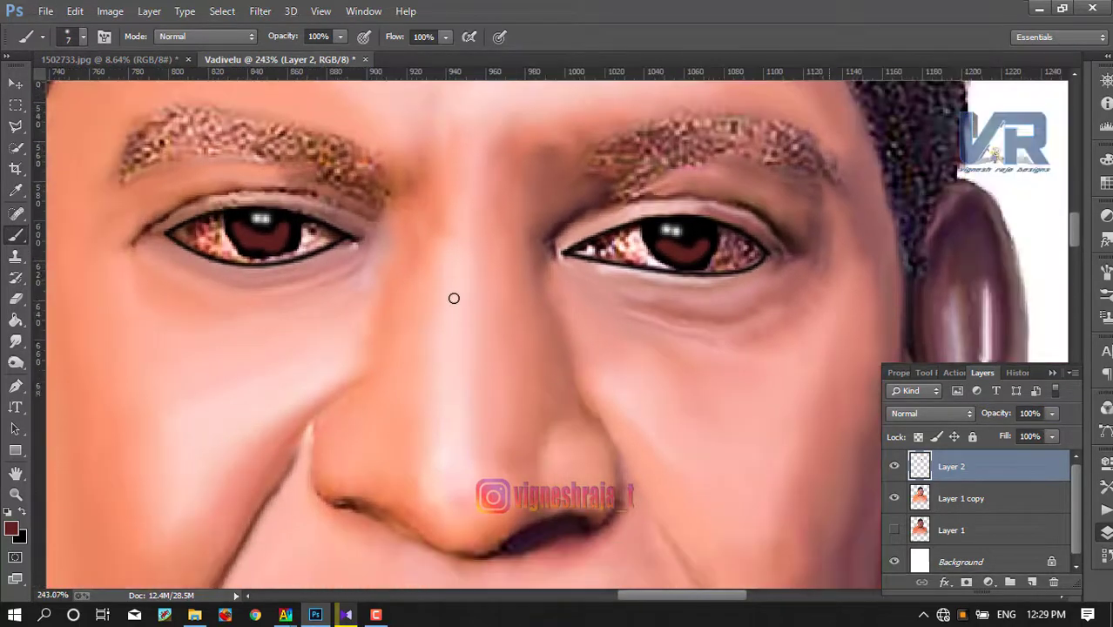
scroll(457, 294, down, 3)
scroll(460, 293, down, 3)
scroll(458, 287, down, 1)
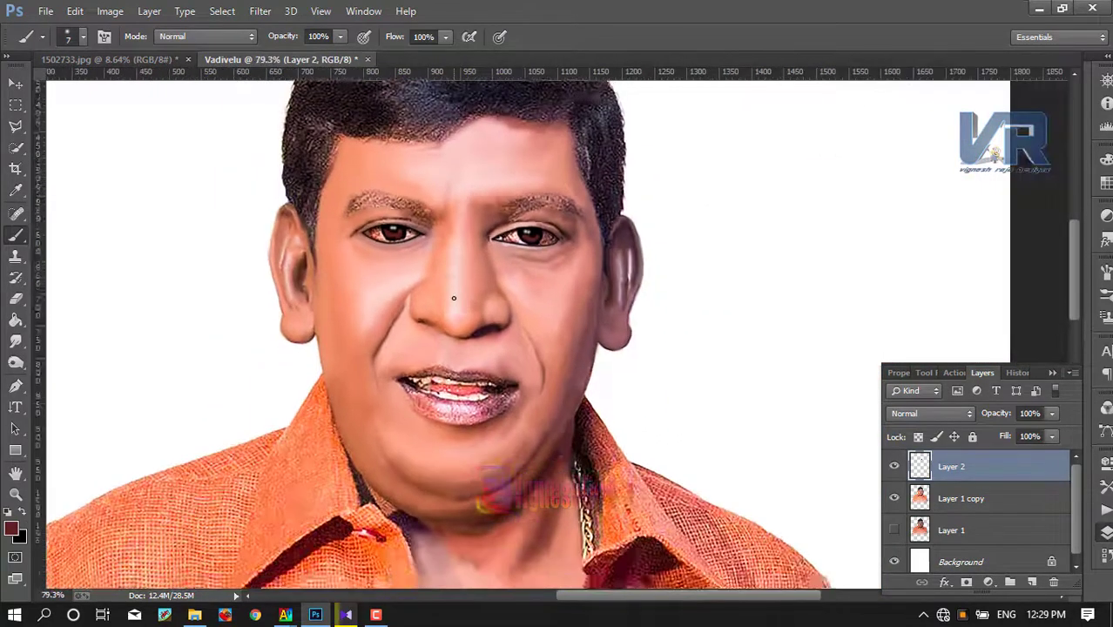
scroll(455, 275, down, 2)
scroll(449, 257, down, 2)
scroll(443, 236, up, 2)
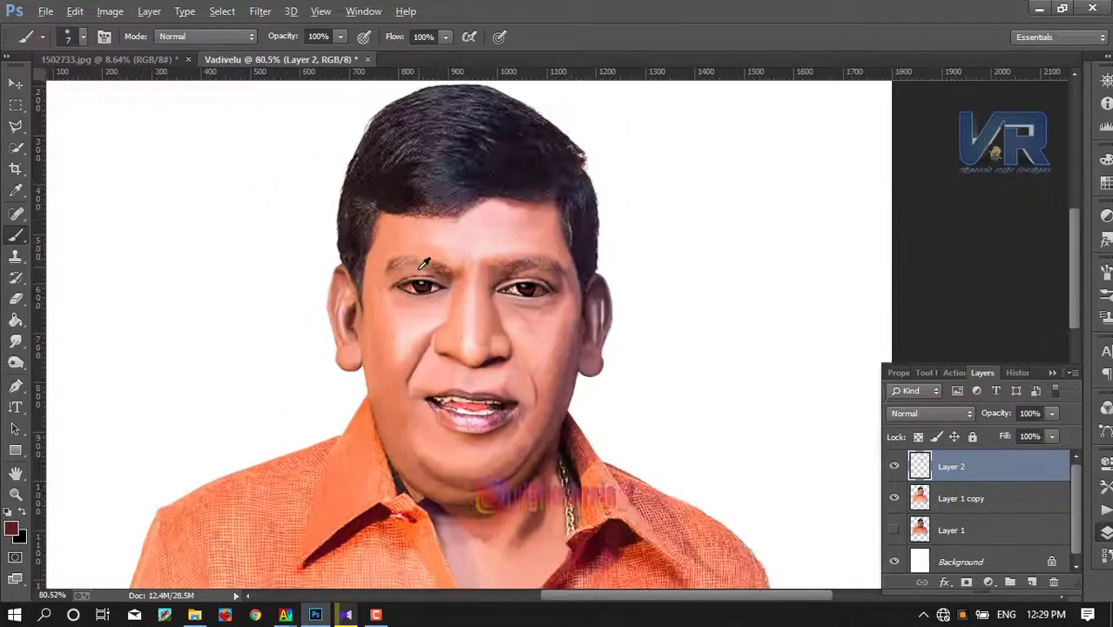
scroll(453, 248, up, 1)
scroll(484, 278, up, 2)
scroll(518, 313, up, 2)
scroll(531, 318, up, 2)
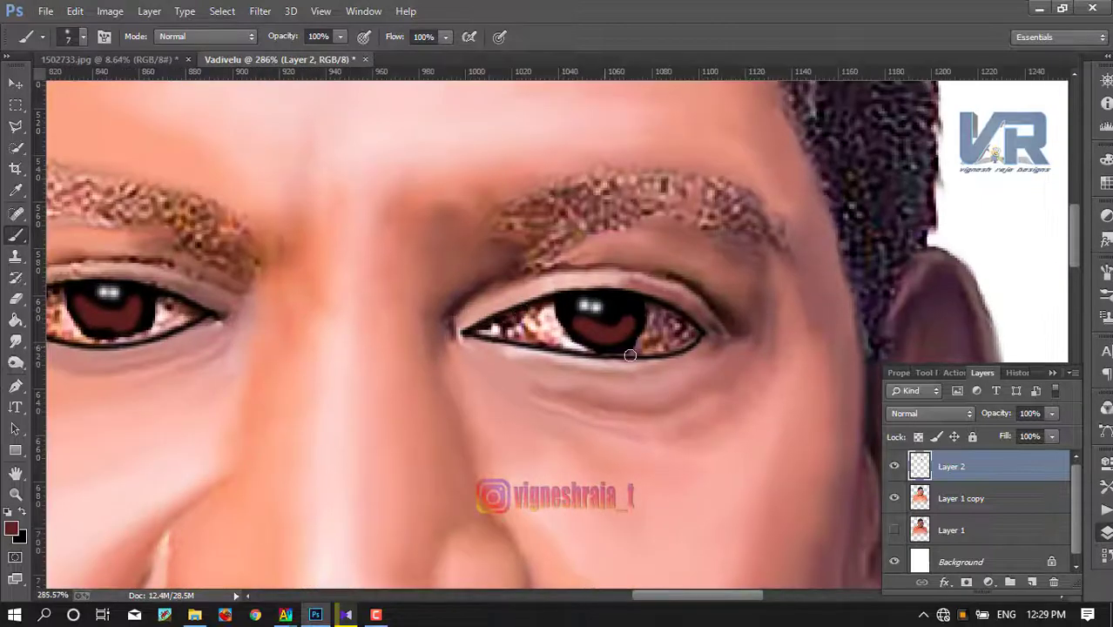
scroll(575, 327, up, 3)
scroll(609, 335, up, 1)
scroll(635, 342, up, 1)
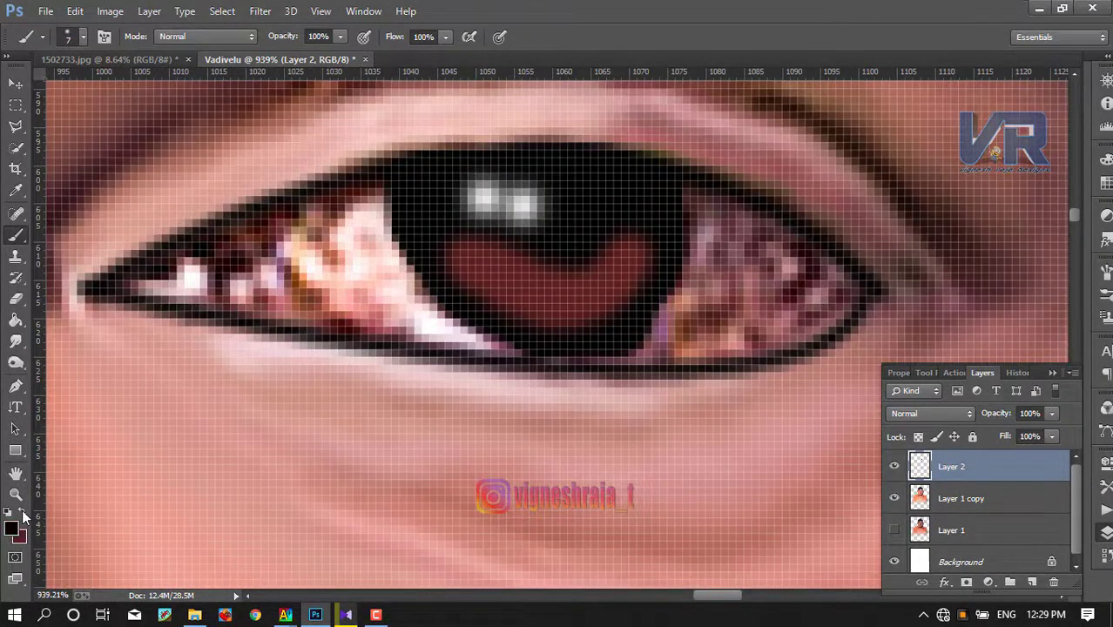
- With an 8 px Smudge brush, spread white over the inner eye corner's reddish pixels
click(15, 342)
right_click(405, 288)
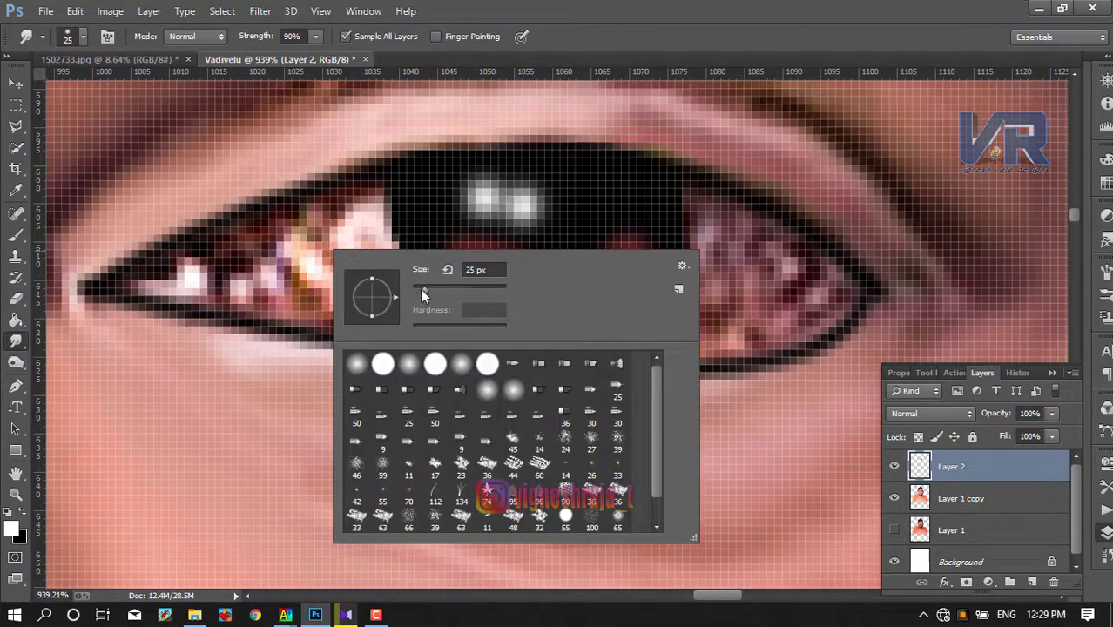
click(420, 289)
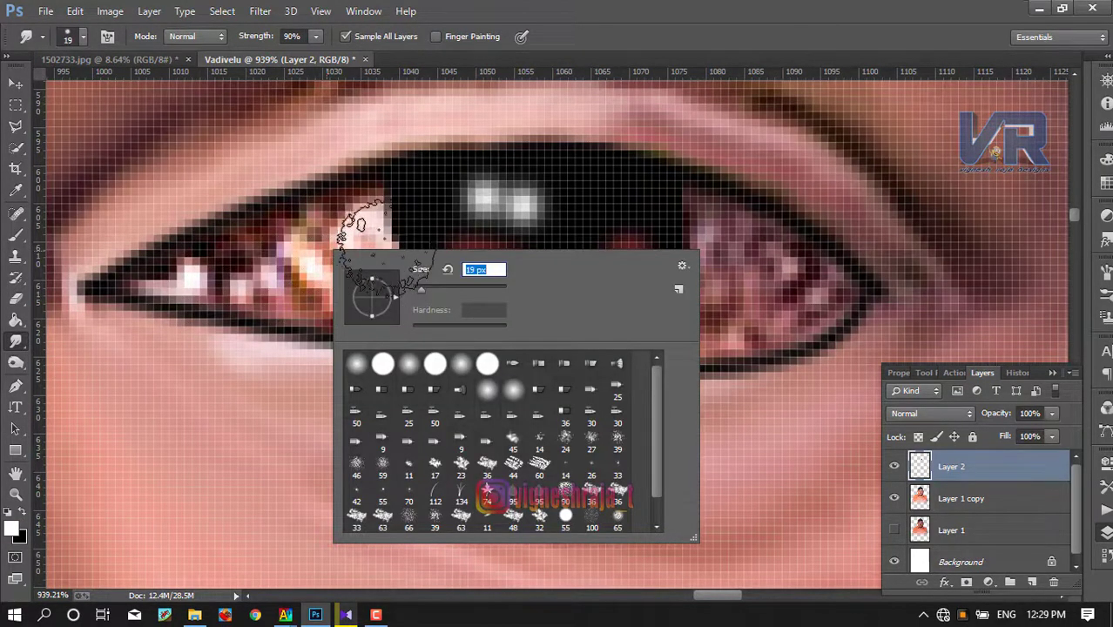
drag(417, 292, 303, 241)
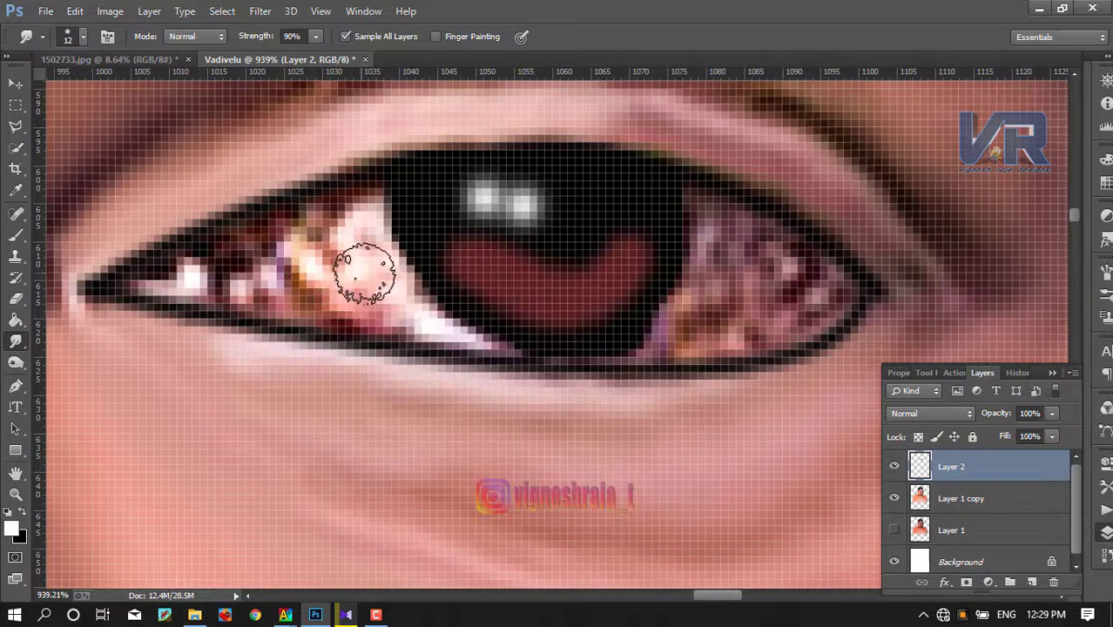
mouse_move(378, 277)
mouse_down()
mouse_move(385, 298)
mouse_move(422, 318)
mouse_move(373, 290)
mouse_move(283, 275)
mouse_up()
mouse_move(252, 277)
mouse_down()
mouse_move(274, 294)
mouse_move(256, 274)
mouse_move(311, 289)
mouse_move(311, 259)
mouse_move(330, 297)
mouse_move(364, 293)
mouse_move(347, 219)
mouse_move(368, 211)
mouse_move(316, 283)
mouse_move(378, 314)
mouse_move(299, 278)
mouse_up()
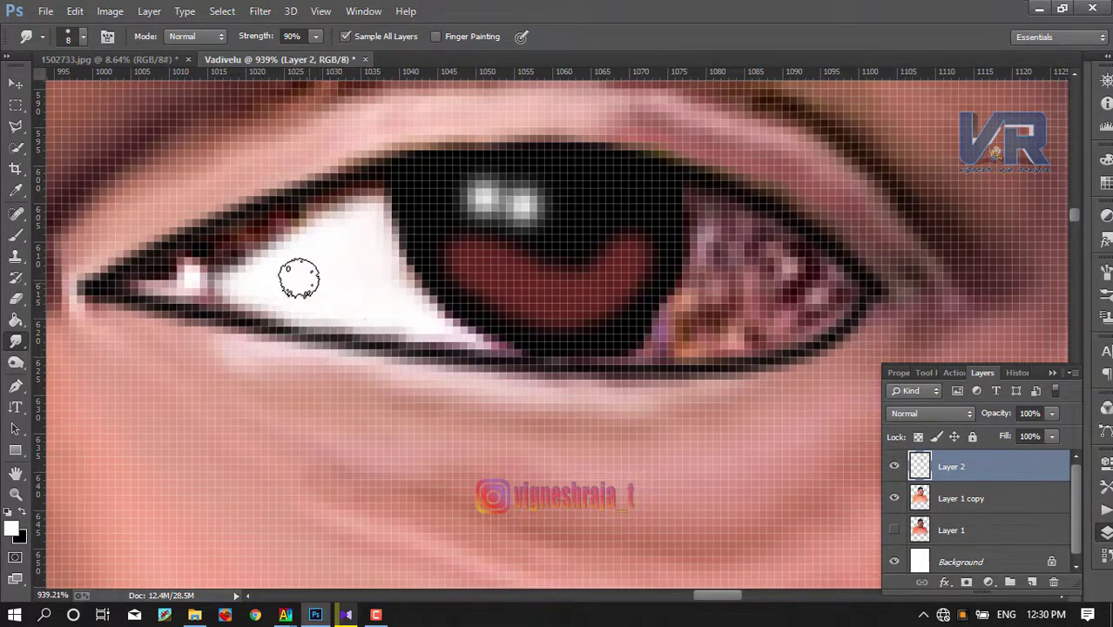
- Smudge the upper and lower eye white around the iris smooth
mouse_move(743, 309)
mouse_down()
mouse_move(716, 234)
mouse_move(827, 278)
mouse_move(708, 228)
mouse_move(706, 209)
mouse_move(819, 273)
mouse_move(837, 296)
mouse_move(664, 324)
mouse_move(651, 340)
mouse_move(733, 251)
mouse_move(688, 316)
mouse_move(749, 290)
mouse_move(759, 302)
mouse_move(734, 298)
mouse_move(673, 340)
mouse_move(760, 330)
mouse_move(775, 289)
mouse_move(815, 303)
mouse_move(712, 335)
mouse_move(790, 300)
mouse_move(736, 340)
mouse_move(786, 345)
mouse_move(653, 344)
mouse_up()
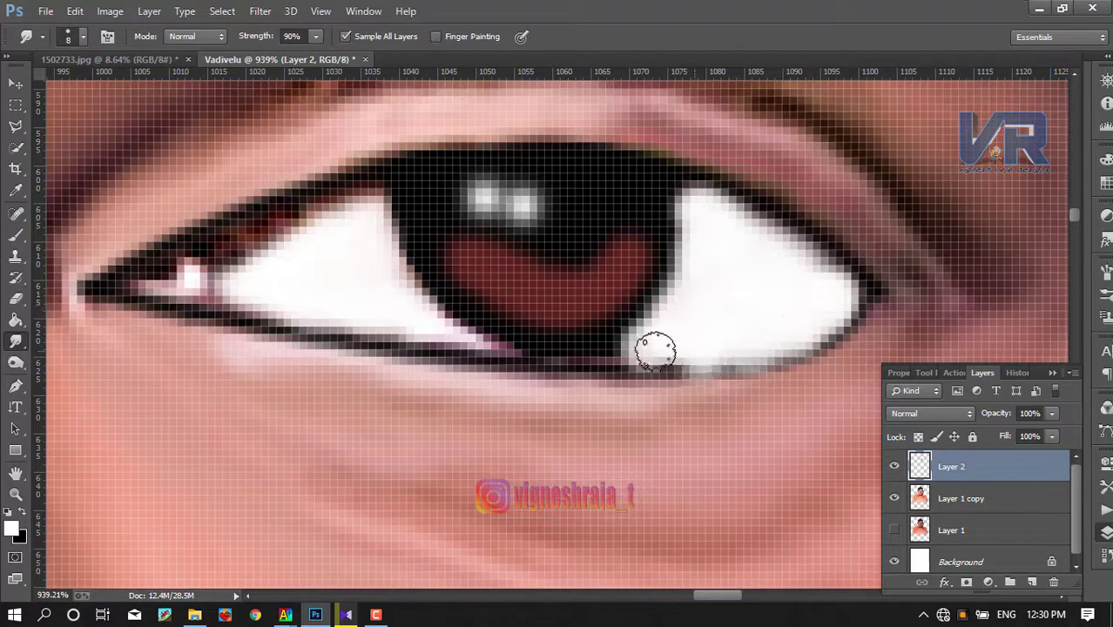
scroll(653, 343, down, 5)
scroll(653, 343, down, 5)
scroll(654, 343, down, 5)
scroll(615, 383, down, 3)
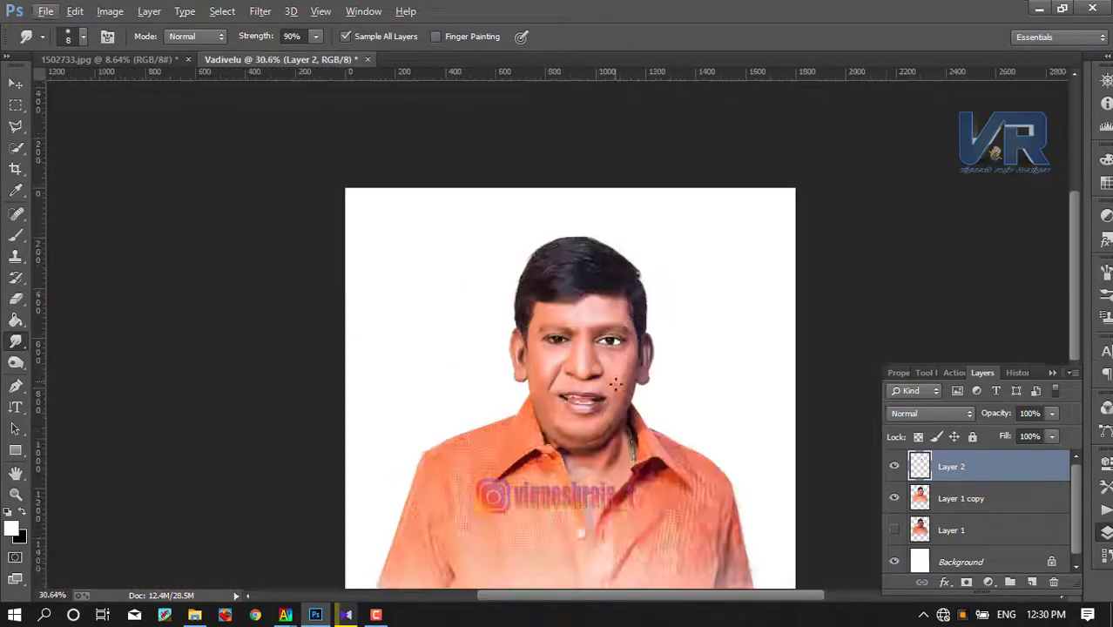
scroll(657, 349, up, 3)
scroll(653, 348, up, 2)
scroll(649, 349, up, 3)
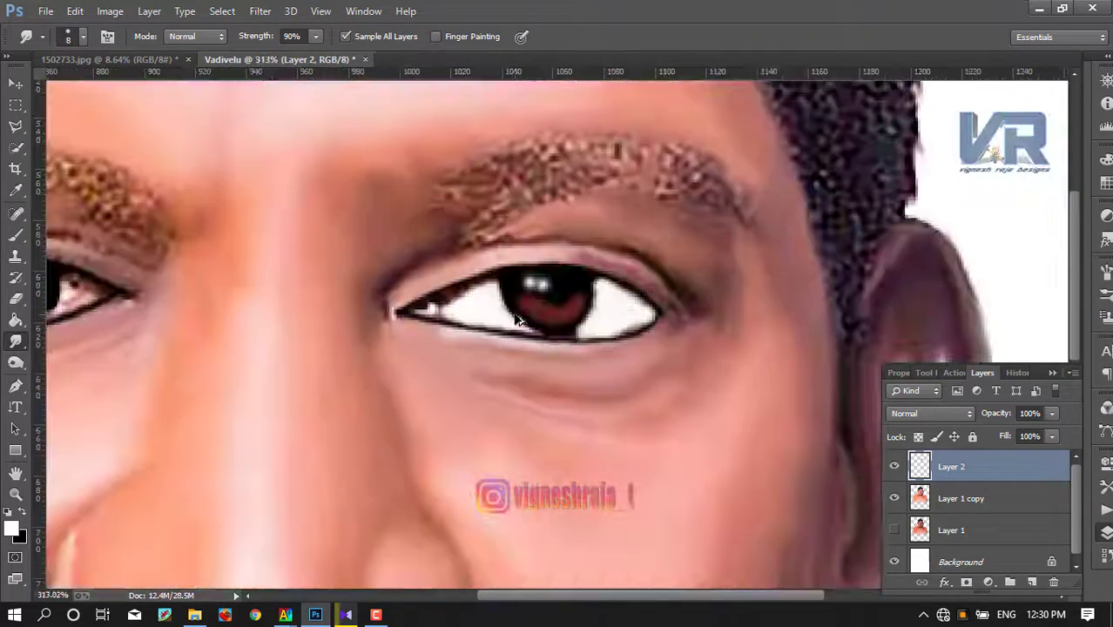
scroll(640, 350, up, 2)
drag(640, 351, 741, 297)
mouse_move(688, 262)
mouse_down()
mouse_move(662, 278)
mouse_move(744, 305)
mouse_up()
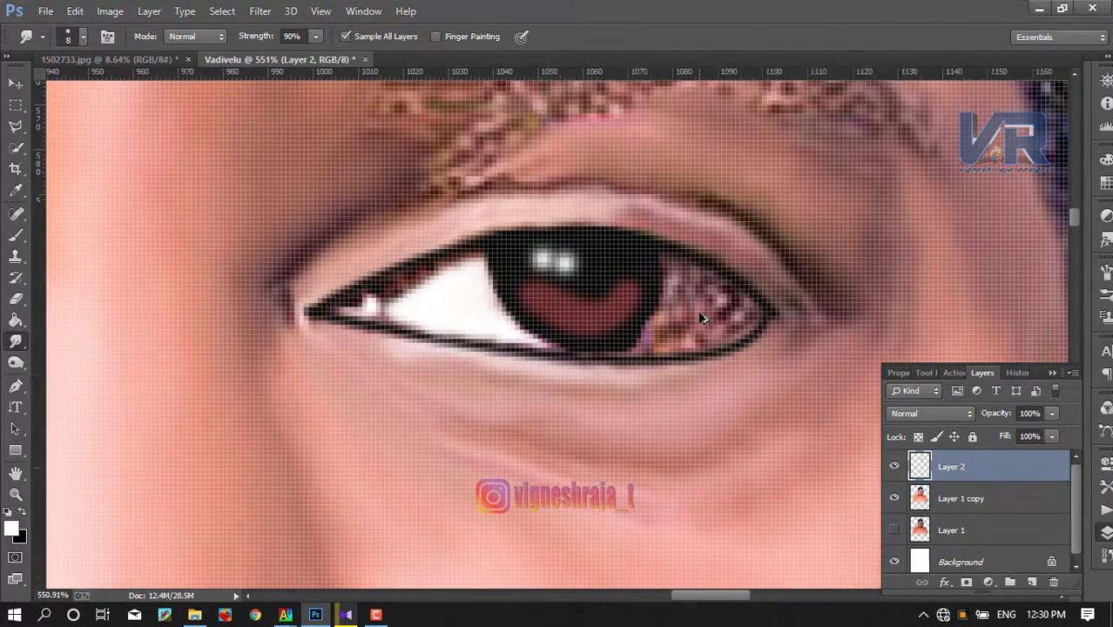
- Streak white highlights from the upper eye white toward the lower eyelid
scroll(701, 313, up, 2)
scroll(697, 310, up, 1)
mouse_move(667, 262)
mouse_down()
mouse_move(652, 224)
mouse_move(640, 305)
mouse_move(588, 383)
mouse_up()
drag(633, 318, 605, 375)
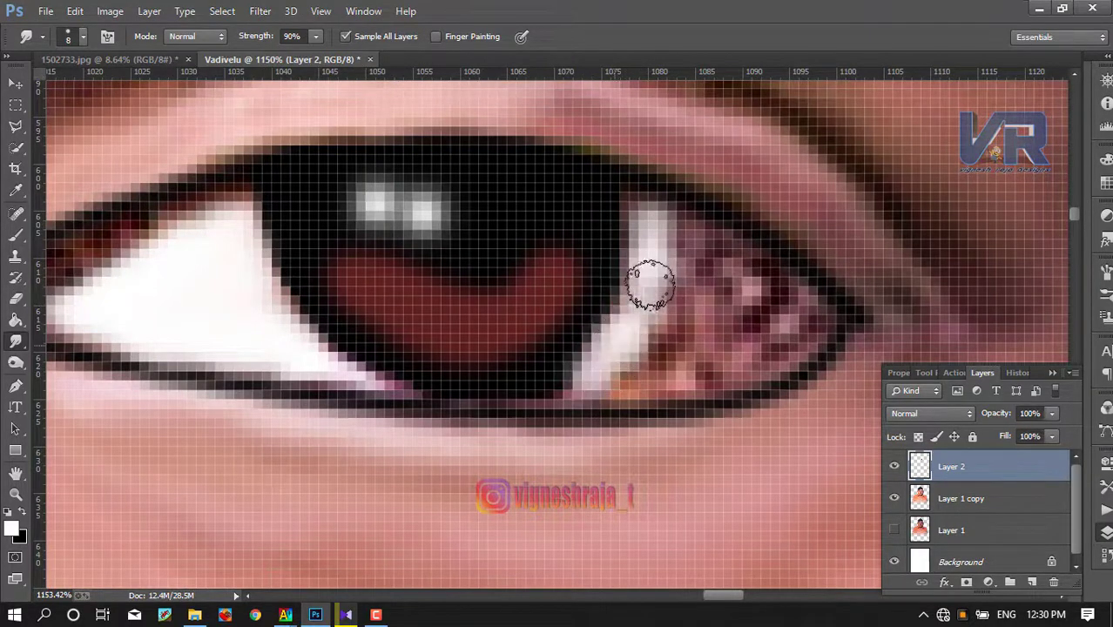
mouse_move(651, 280)
mouse_down()
mouse_move(650, 229)
mouse_move(758, 286)
mouse_move(742, 325)
mouse_move(646, 318)
mouse_move(633, 331)
mouse_move(696, 344)
mouse_move(693, 360)
mouse_move(758, 315)
mouse_move(713, 326)
mouse_move(716, 308)
mouse_move(666, 236)
mouse_move(685, 251)
mouse_move(639, 216)
mouse_move(770, 283)
mouse_move(758, 298)
mouse_move(765, 315)
mouse_move(671, 372)
mouse_move(698, 375)
mouse_move(606, 349)
mouse_up()
scroll(616, 348, down, 5)
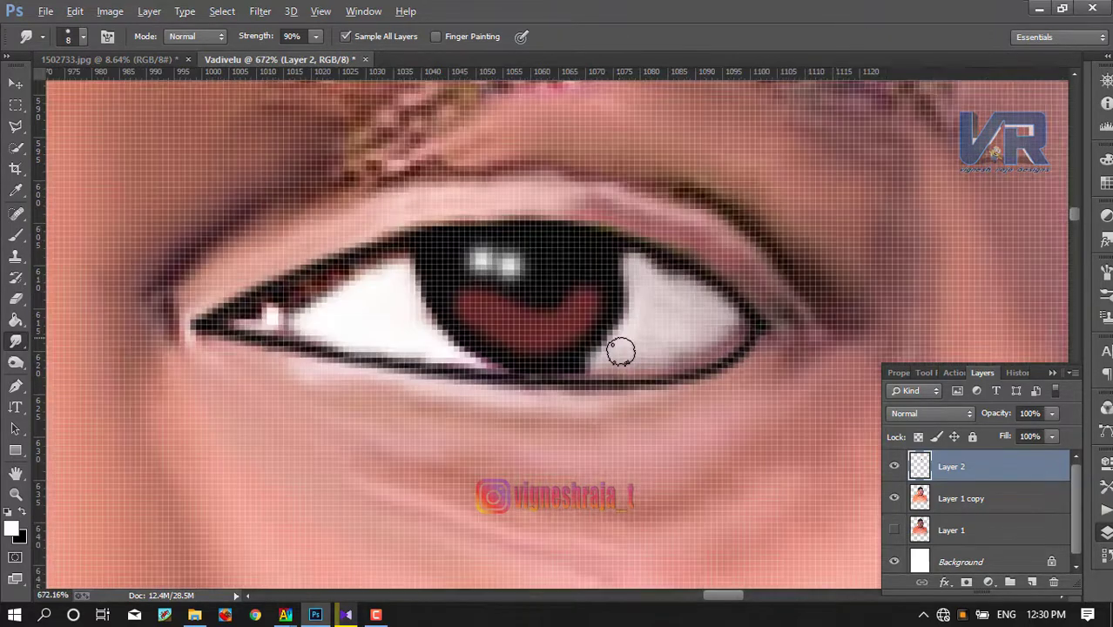
scroll(681, 301, down, 3)
scroll(681, 302, up, 1)
scroll(653, 318, up, 2)
scroll(658, 328, up, 1)
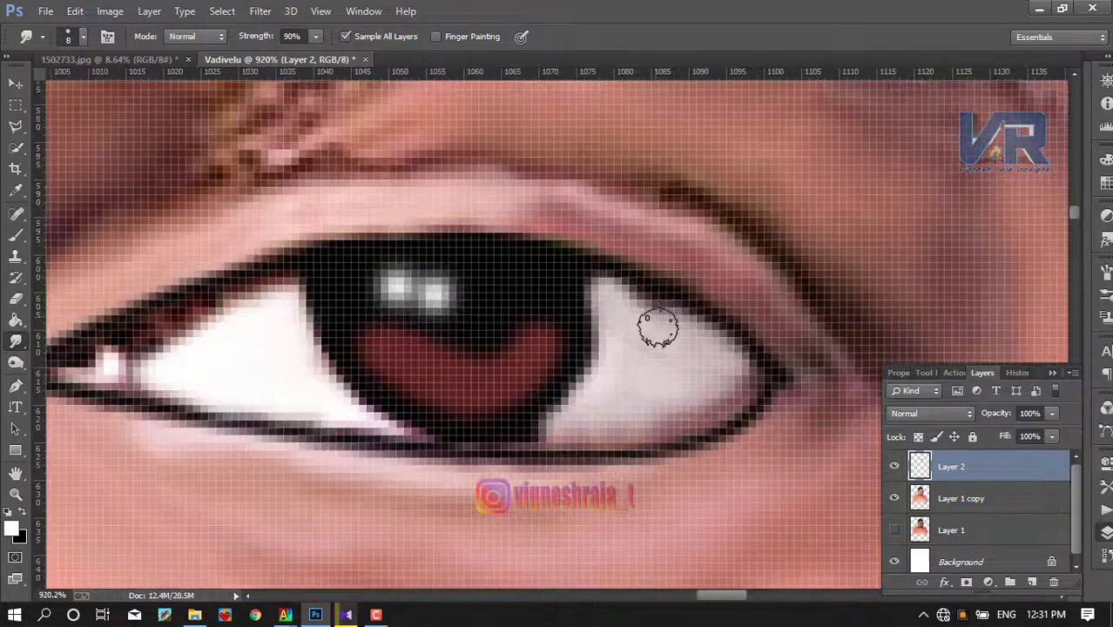
scroll(621, 324, down, 5)
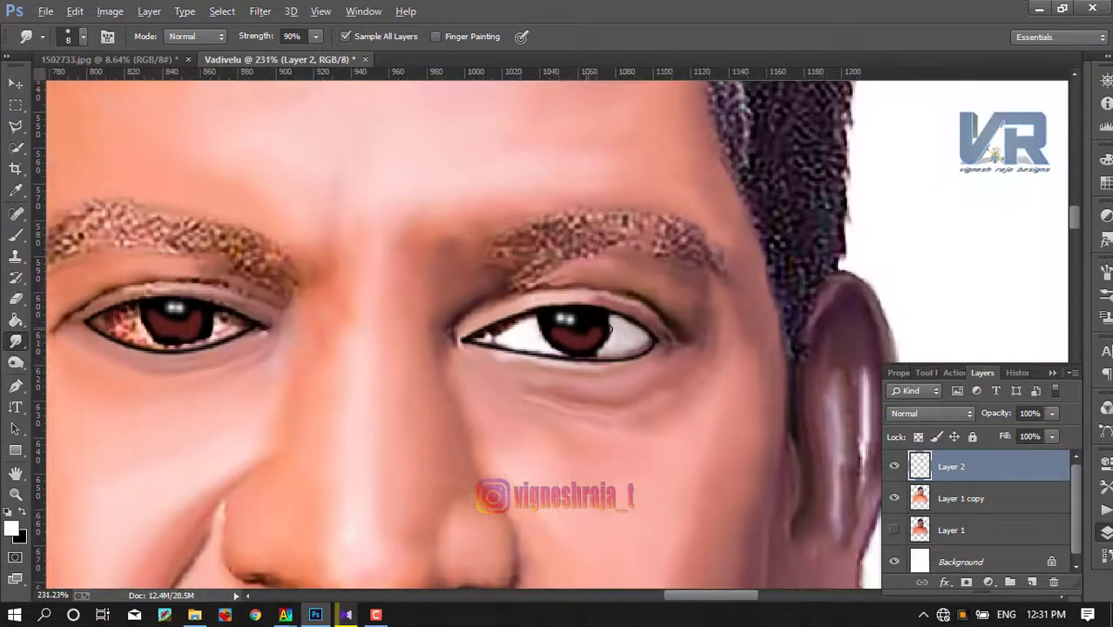
scroll(601, 336, down, 3)
scroll(575, 344, down, 1)
scroll(555, 352, down, 1)
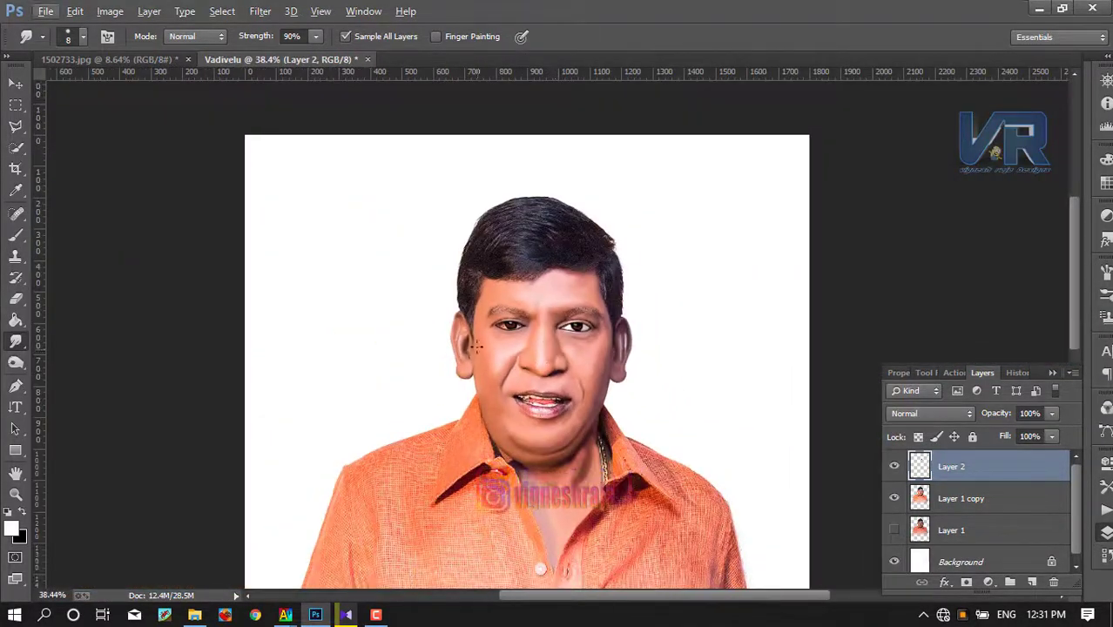
- Zoom in and smudge the left eye white toward its outer corner
scroll(571, 329, up, 2)
scroll(566, 327, up, 2)
scroll(523, 315, up, 2)
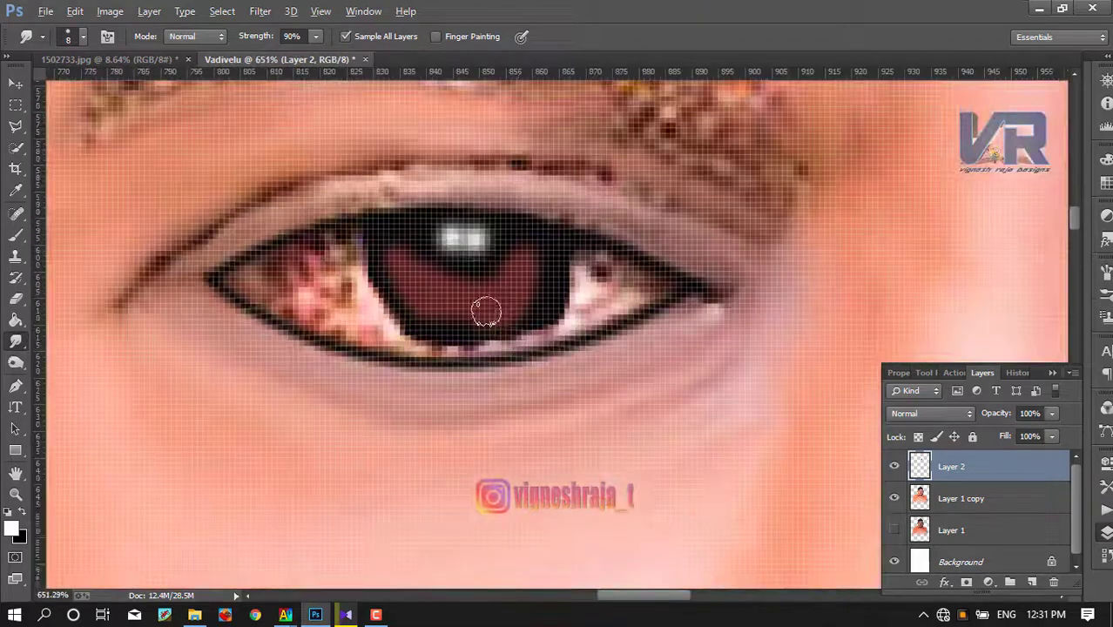
scroll(688, 305, up, 1)
scroll(675, 278, up, 1)
scroll(670, 261, up, 2)
mouse_move(671, 254)
mouse_down()
mouse_move(664, 311)
mouse_move(786, 252)
mouse_move(880, 266)
mouse_up()
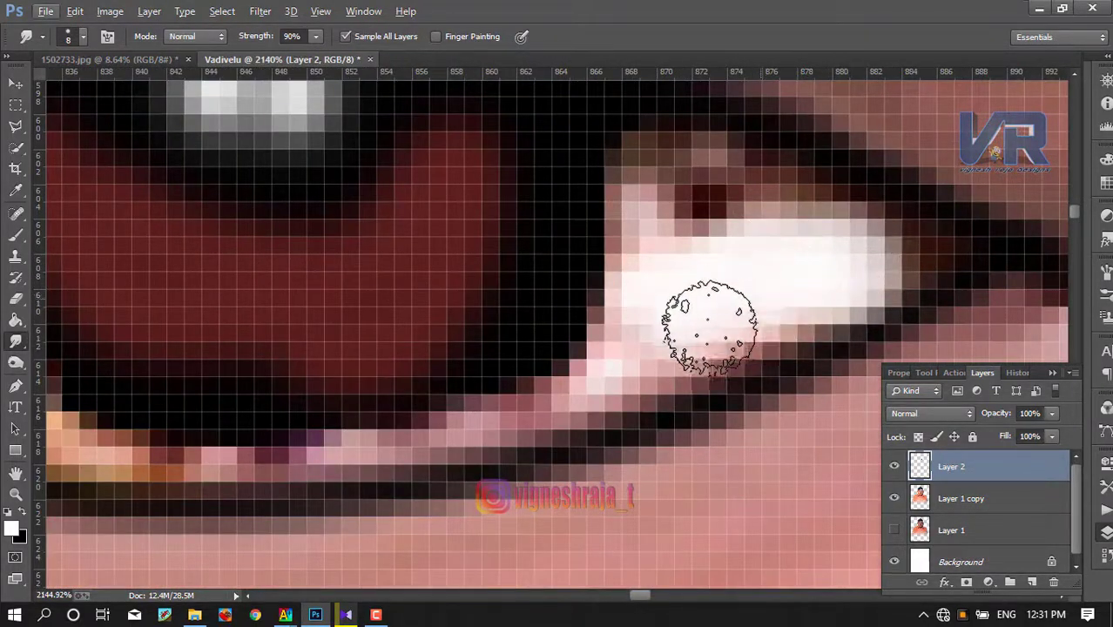
drag(628, 380, 670, 212)
scroll(671, 212, up, 1)
scroll(679, 262, up, 2)
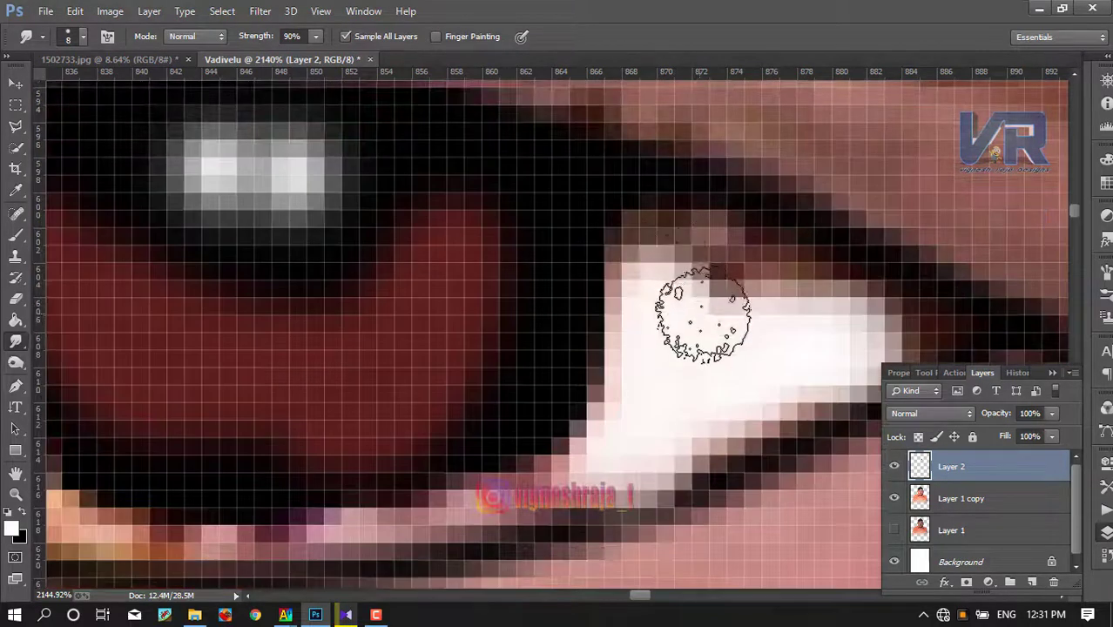
mouse_move(684, 319)
mouse_down()
mouse_move(732, 331)
mouse_move(790, 321)
mouse_move(672, 255)
mouse_move(667, 311)
mouse_move(659, 279)
mouse_move(614, 418)
mouse_move(657, 357)
mouse_up()
scroll(656, 357, down, 2)
scroll(636, 344, down, 3)
scroll(261, 293, up, 3)
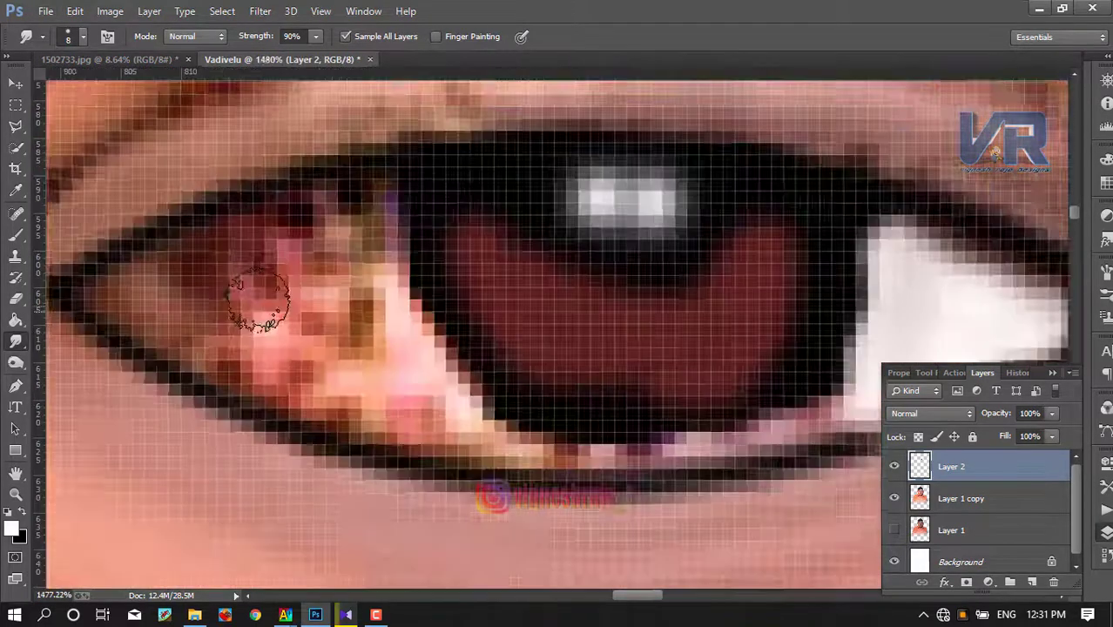
scroll(220, 296, up, 1)
- Smear the left eye white toward its inner corner
drag(219, 296, 331, 262)
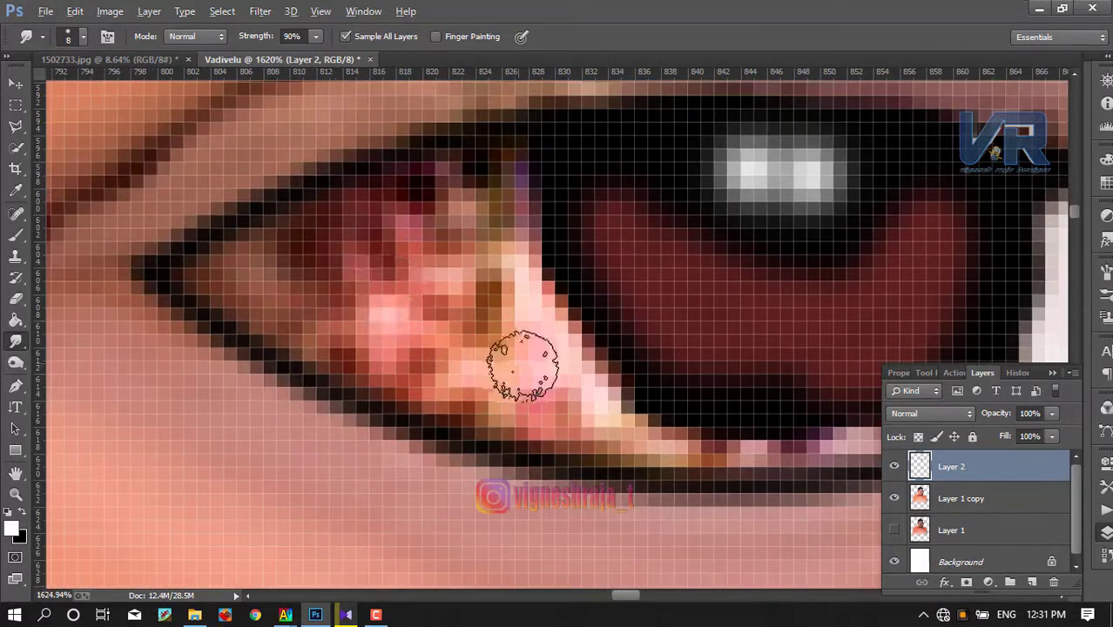
mouse_move(561, 398)
mouse_down()
mouse_move(496, 323)
mouse_move(480, 179)
mouse_move(348, 233)
mouse_move(348, 248)
mouse_move(423, 269)
mouse_move(390, 331)
mouse_move(504, 393)
mouse_move(490, 397)
mouse_move(527, 385)
mouse_move(507, 231)
mouse_move(367, 330)
mouse_move(276, 303)
mouse_move(281, 257)
mouse_move(254, 277)
mouse_move(331, 351)
mouse_move(330, 256)
mouse_move(286, 254)
mouse_move(358, 233)
mouse_move(447, 241)
mouse_up()
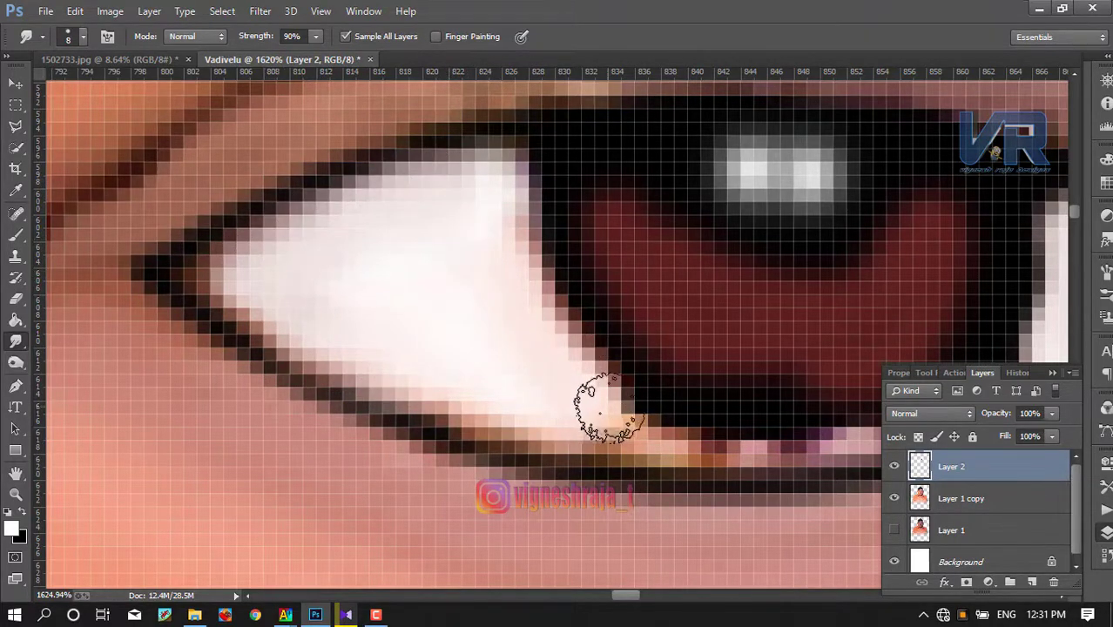
scroll(516, 348, down, 3)
scroll(527, 338, down, 2)
scroll(527, 338, down, 2)
scroll(576, 385, up, 2)
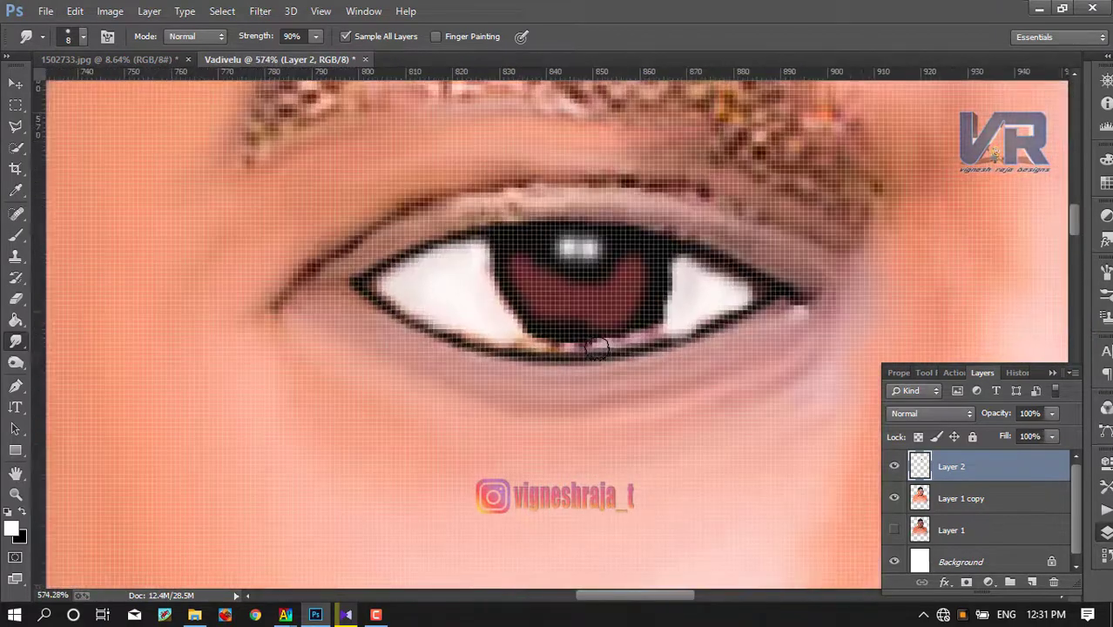
scroll(645, 357, up, 2)
scroll(713, 331, up, 2)
- Shrink the smudge brush and smooth the lower eyelid edge under the iris
key(bracketleft)
key(bracketleft)
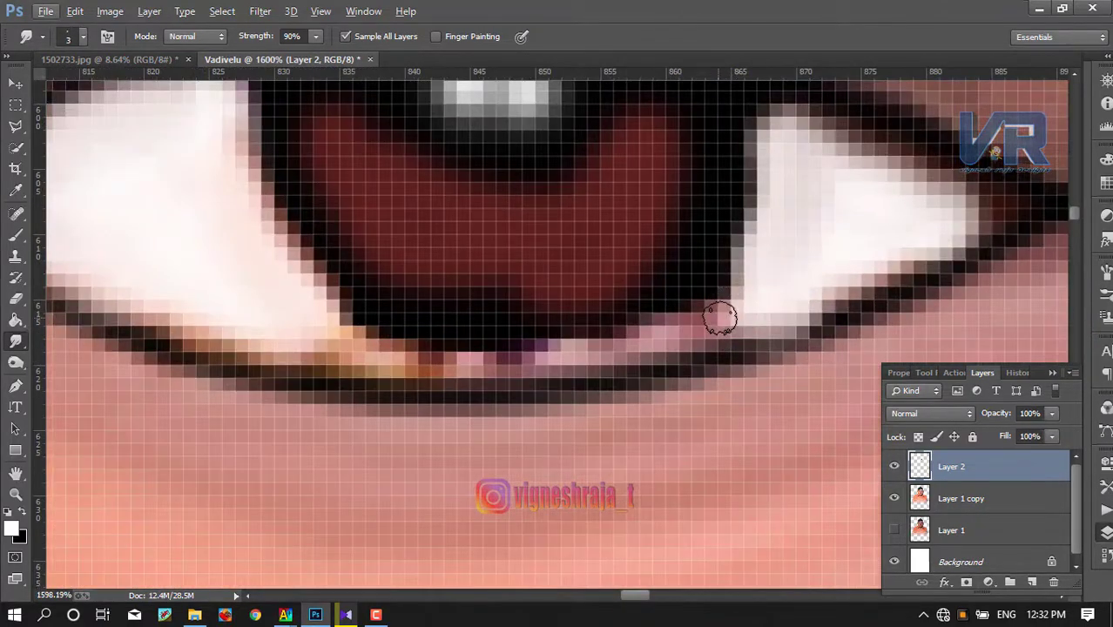
mouse_move(723, 319)
mouse_down()
mouse_move(569, 363)
mouse_move(480, 372)
mouse_move(373, 360)
mouse_move(303, 330)
mouse_move(548, 384)
mouse_up()
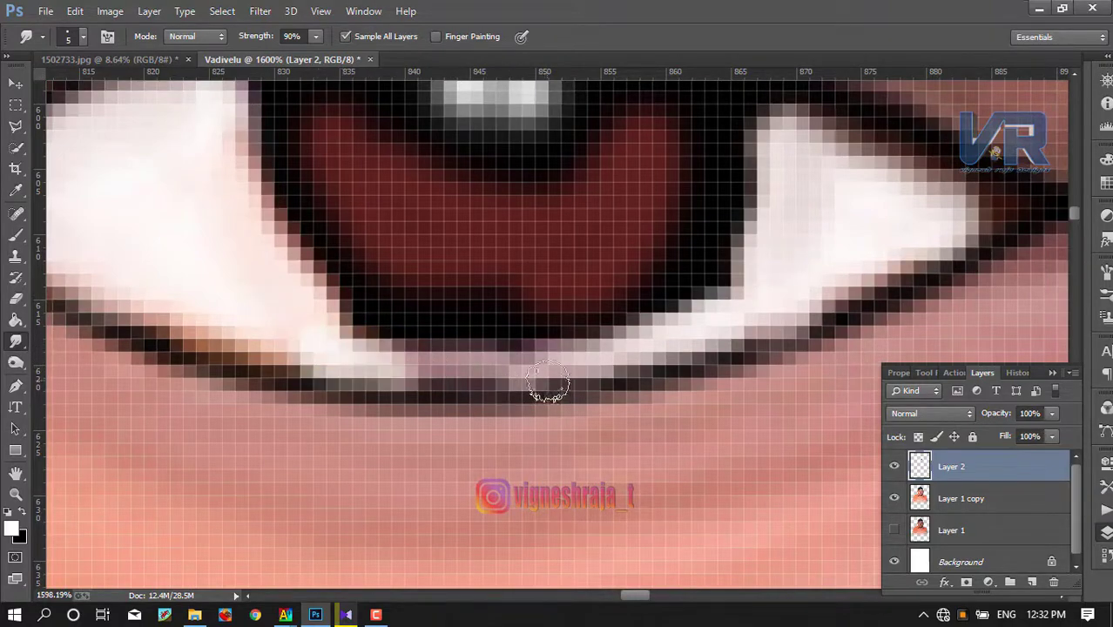
scroll(370, 369, down, 3)
scroll(370, 368, down, 2)
scroll(370, 369, down, 2)
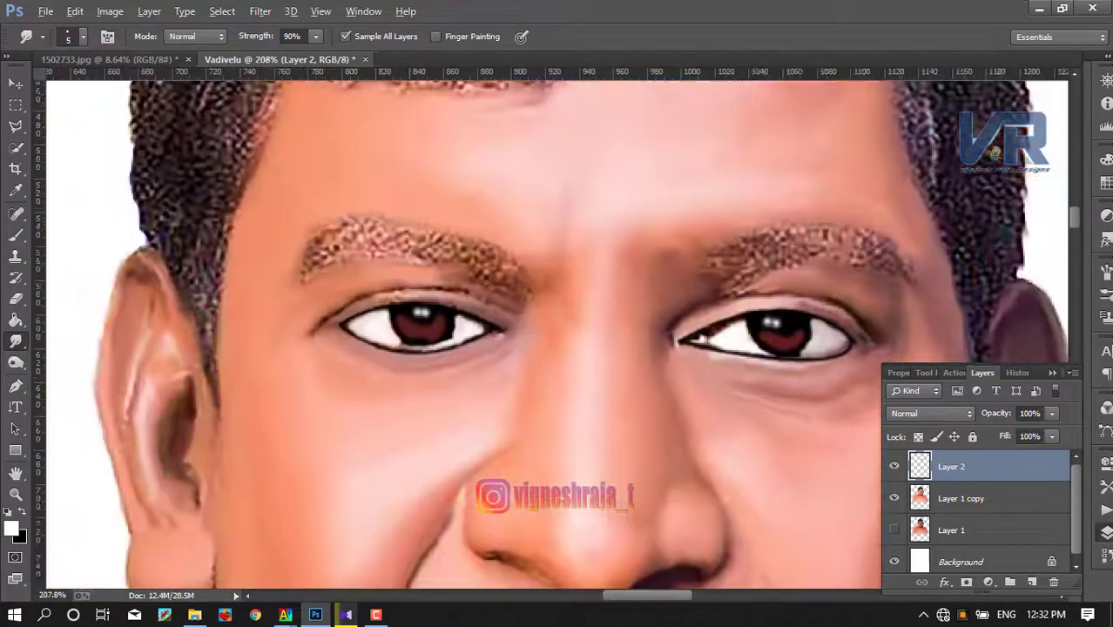
scroll(370, 368, down, 2)
scroll(407, 320, down, 2)
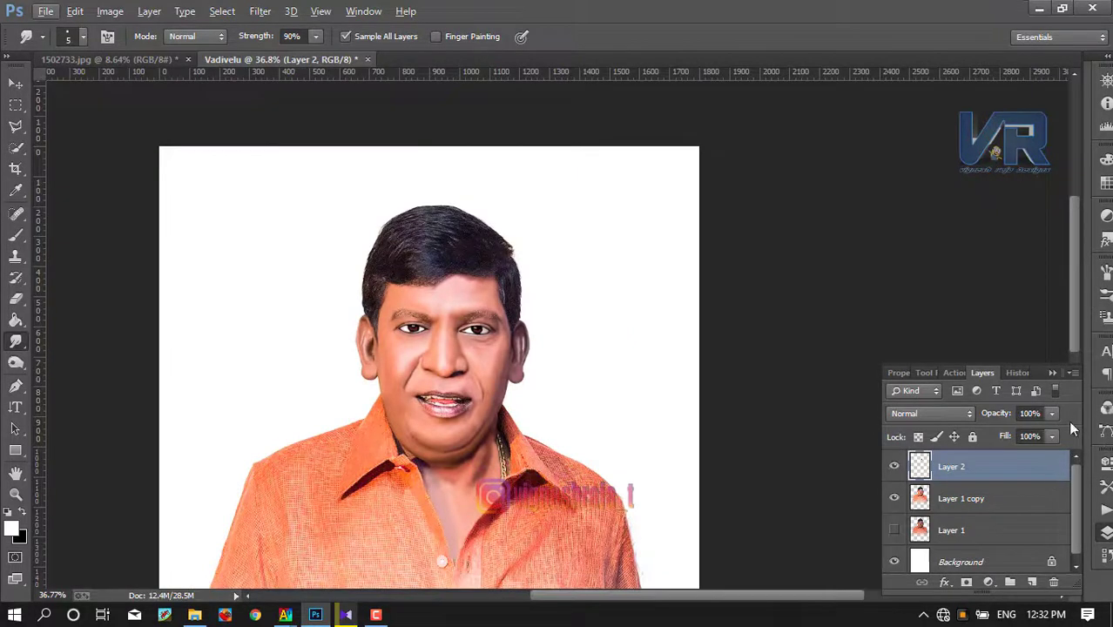
- Change Layer 2's blend mode from Normal to Pin Light
click(949, 413)
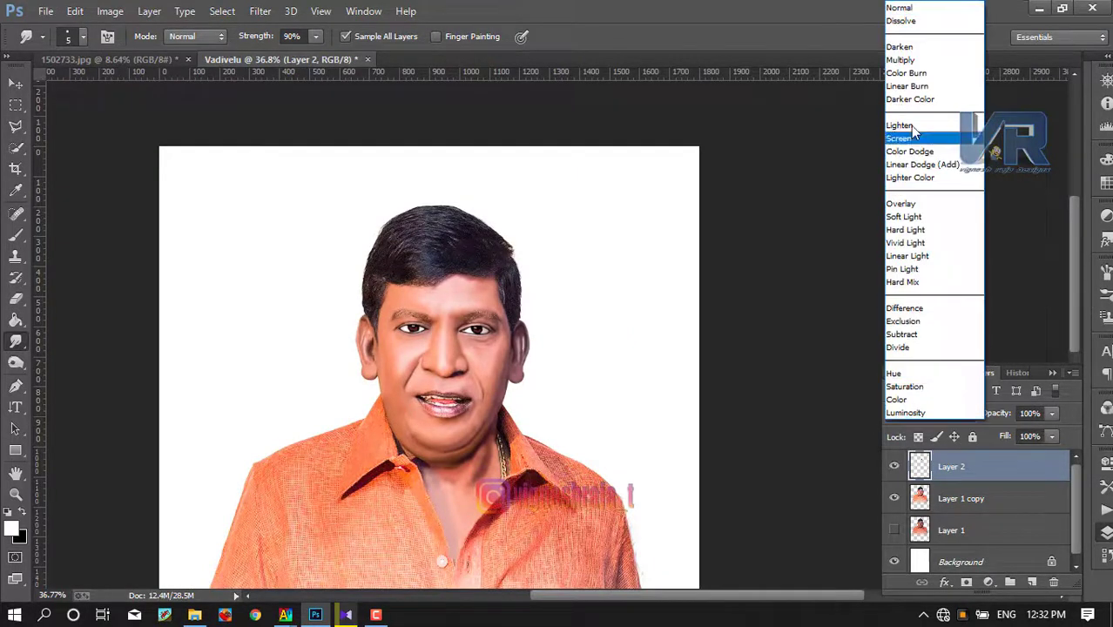
click(898, 61)
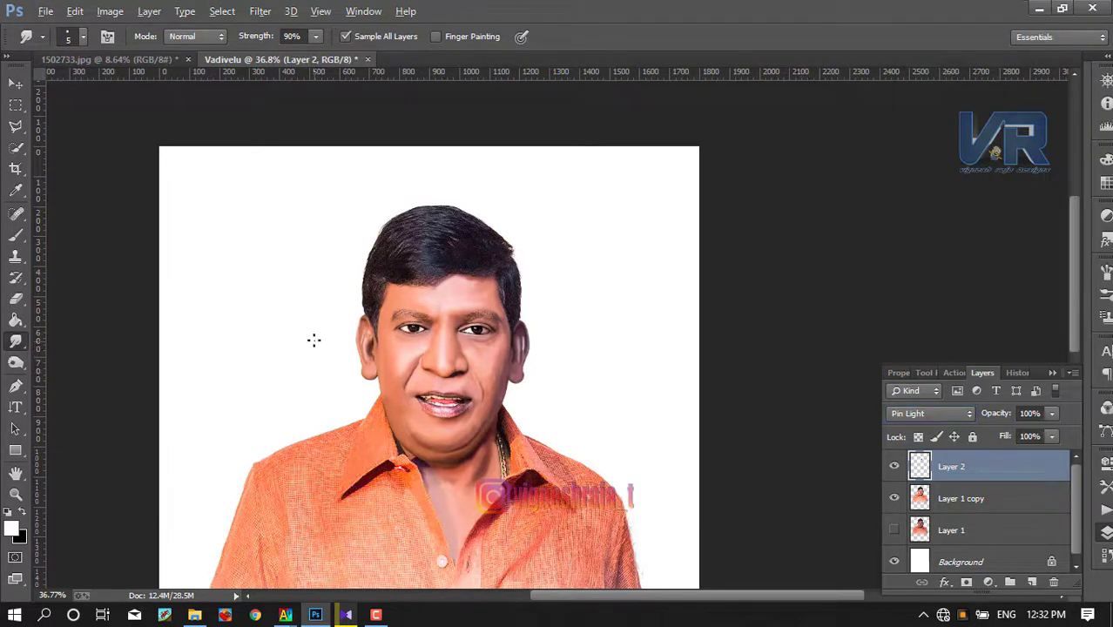
scroll(314, 340, up, 2)
scroll(313, 340, up, 2)
scroll(310, 322, up, 2)
scroll(306, 303, up, 1)
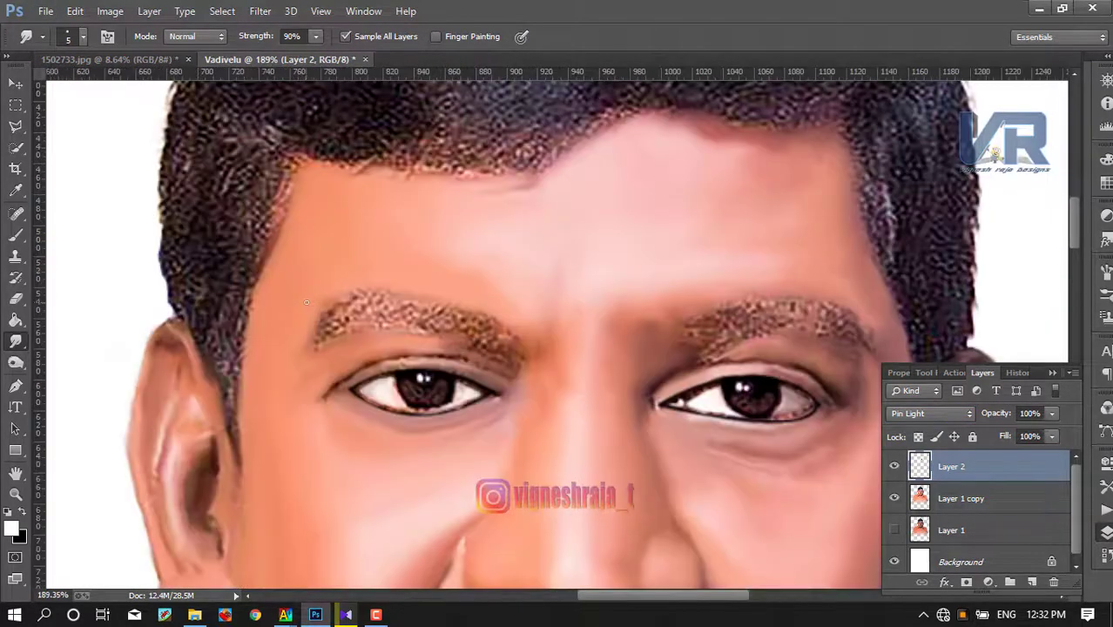
scroll(627, 390, down, 2)
scroll(575, 385, down, 2)
- Toggle Layer 1 copy and Layer 2 visibility to compare the eye edits
scroll(523, 380, down, 1)
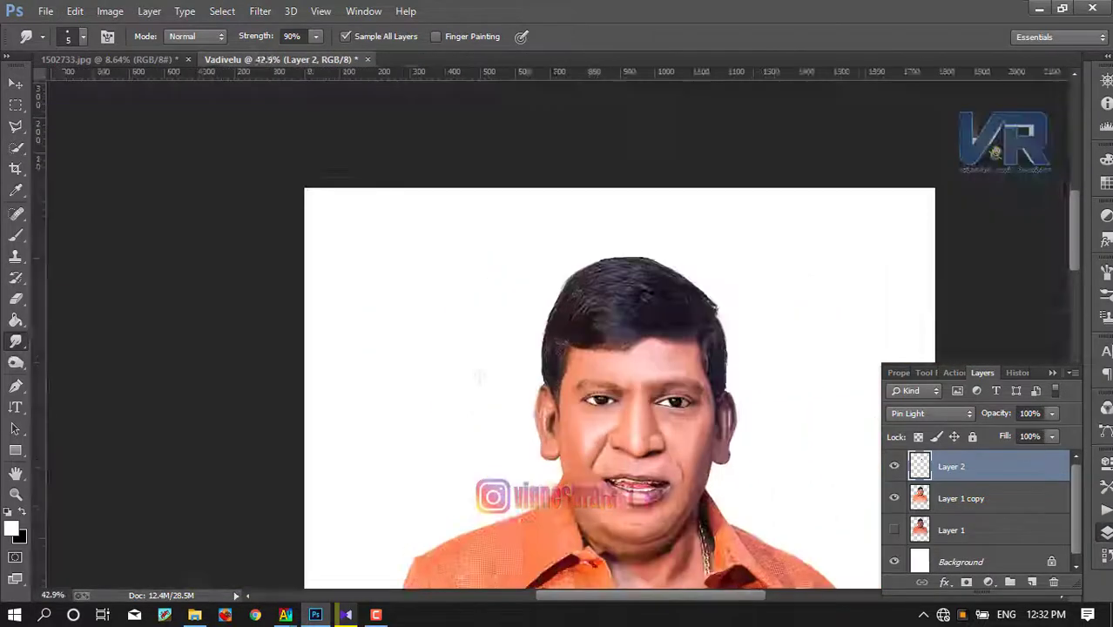
scroll(480, 376, down, 1)
scroll(479, 376, down, 1)
click(894, 499)
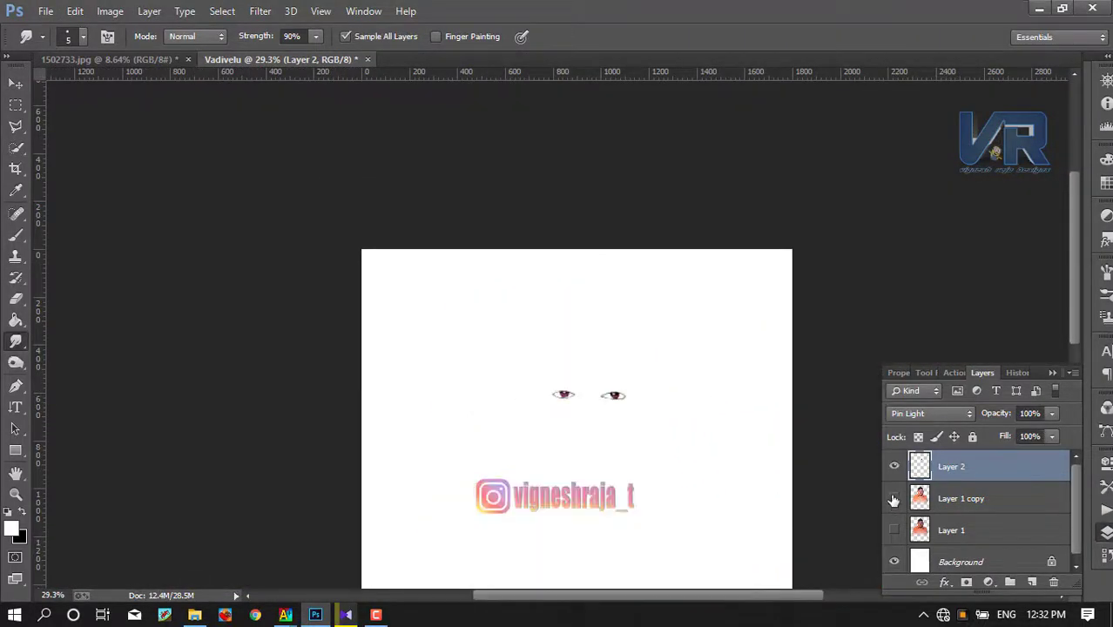
click(894, 467)
click(894, 530)
click(894, 498)
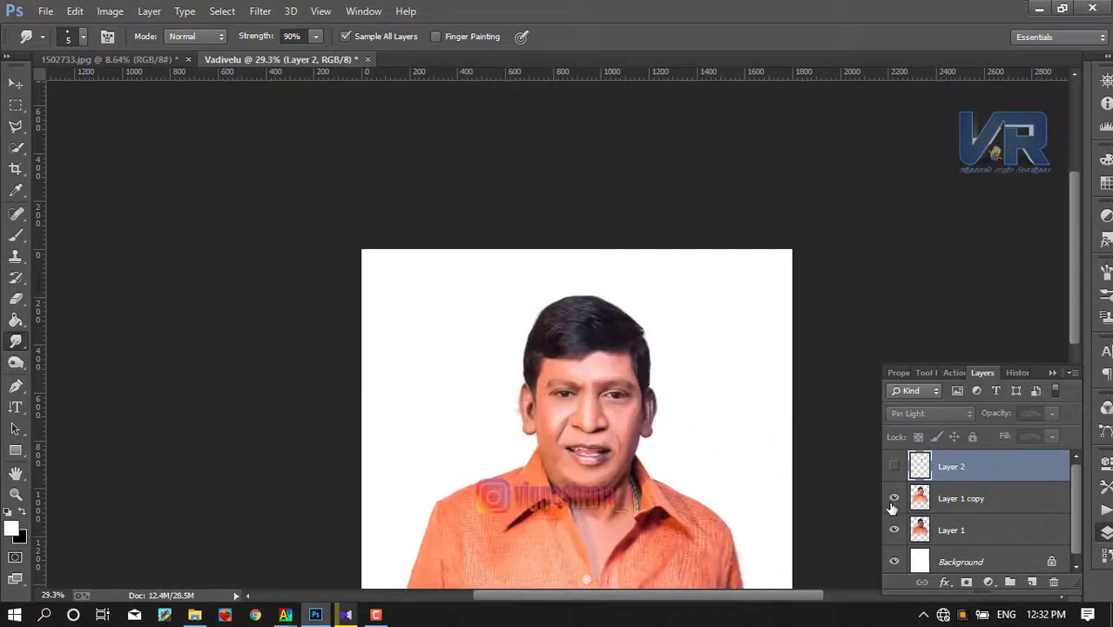
click(894, 467)
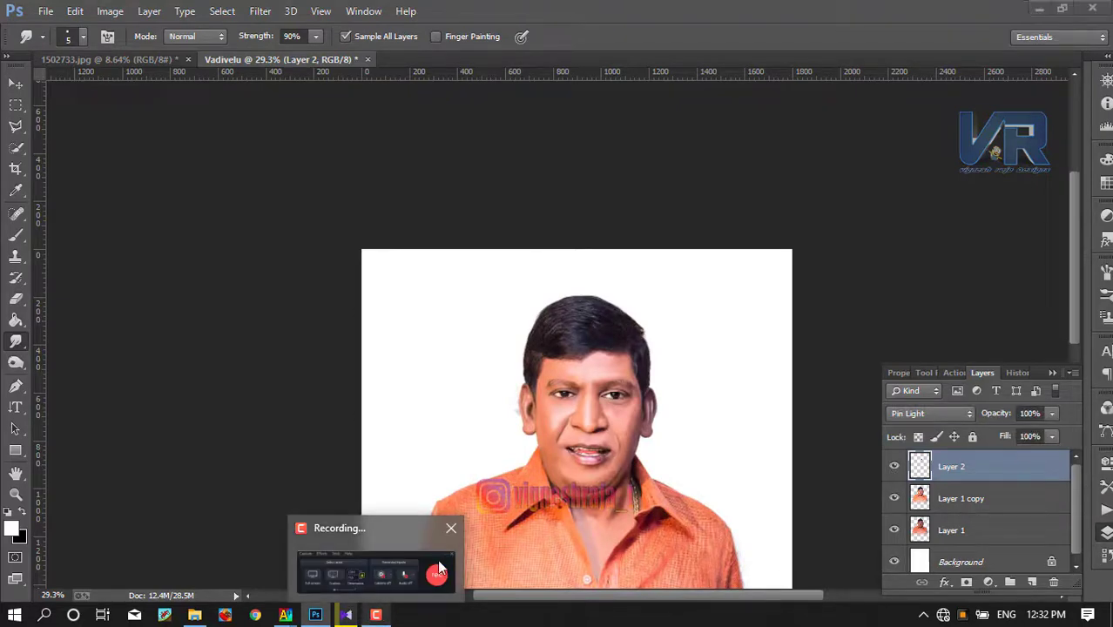
click(374, 557)
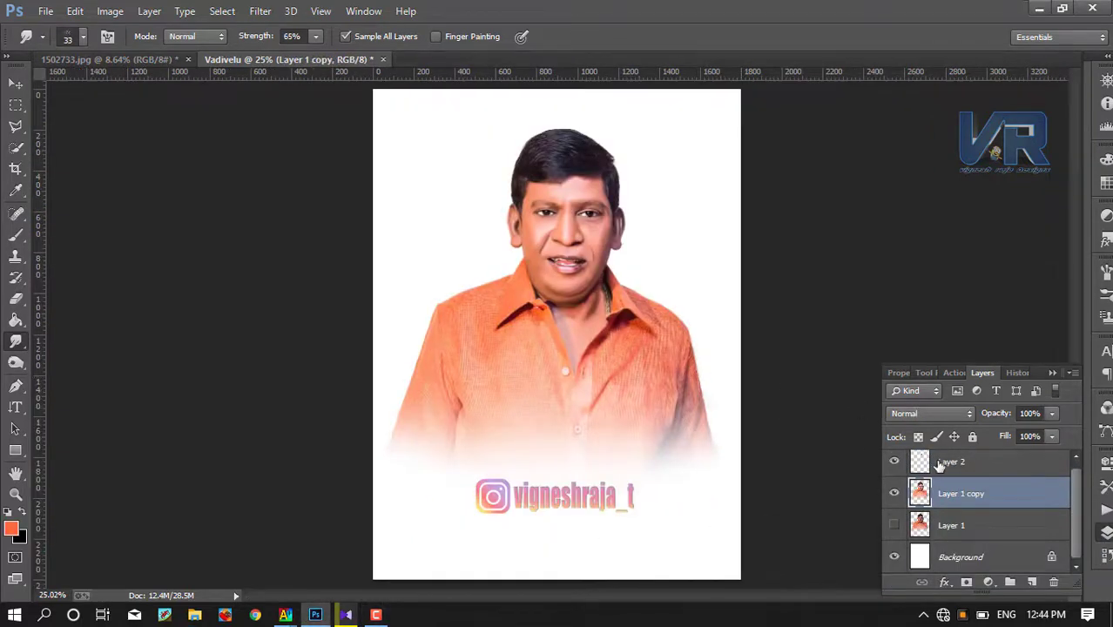
- Merge Layer 2 down into Layer 1 copy, then switch to the Move tool
click(941, 464)
right_click(945, 466)
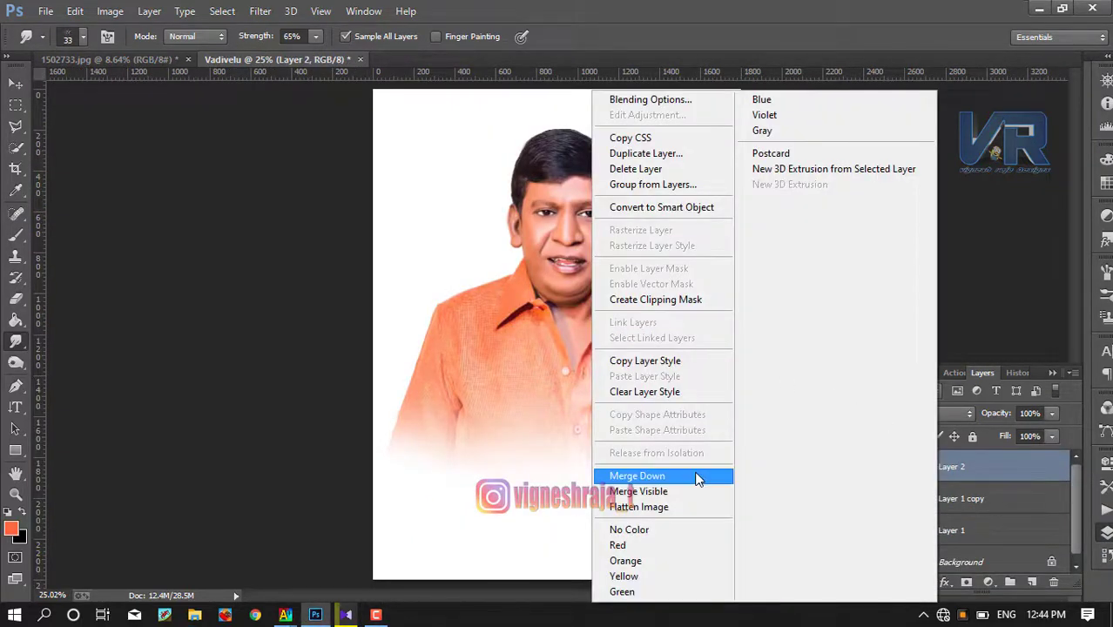
click(697, 479)
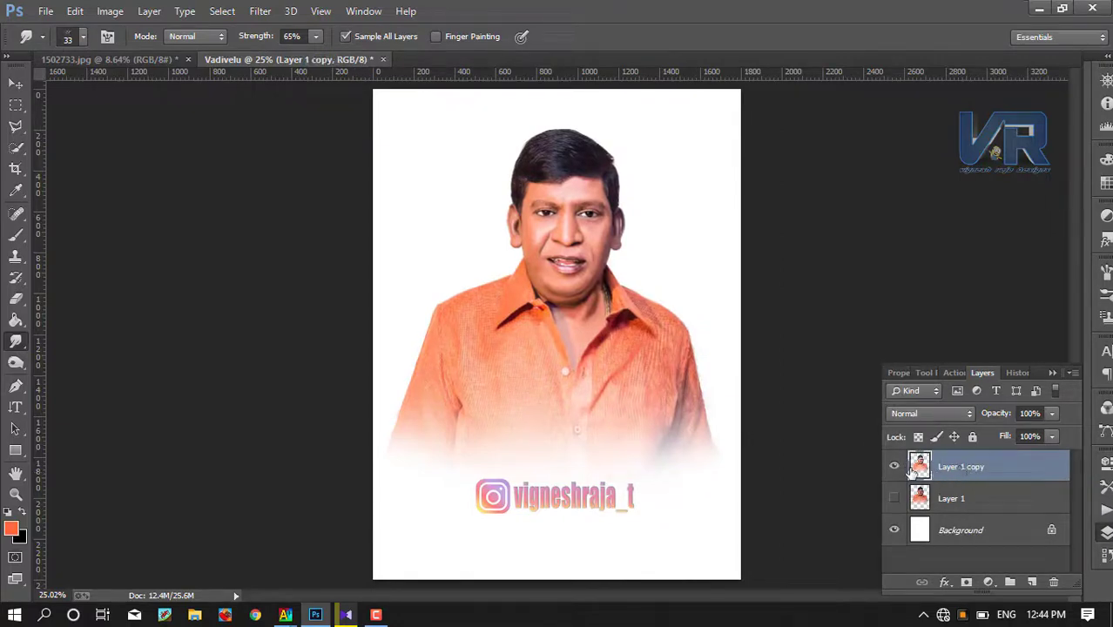
click(16, 85)
- Nudge the portrait slightly down, zoom in, and reselect the Smudge tool
drag(609, 298, 616, 324)
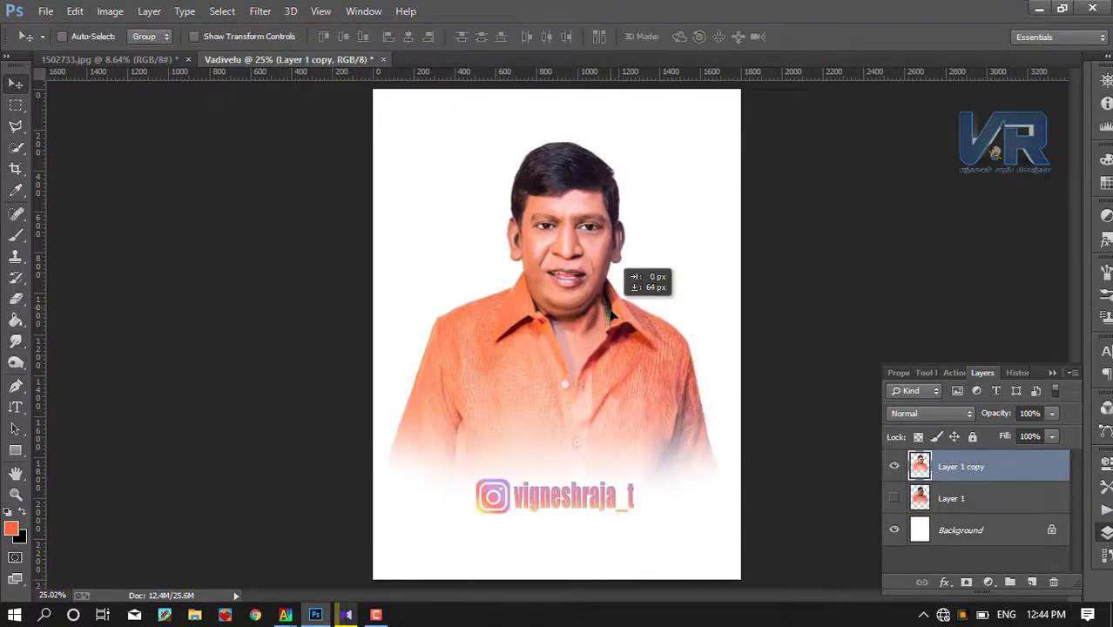
scroll(604, 300, up, 2)
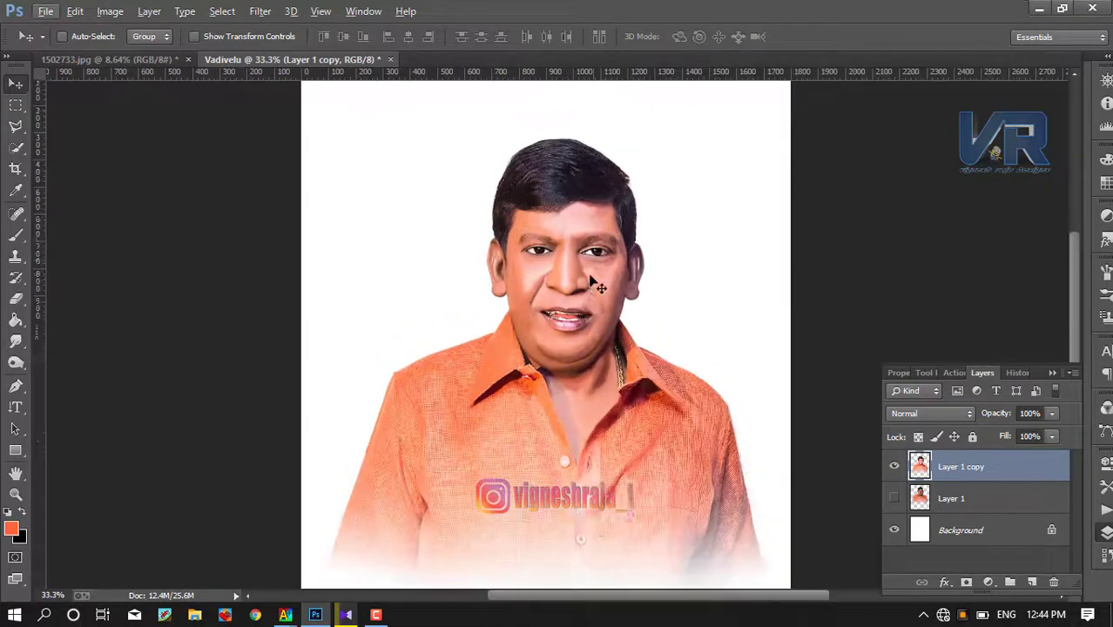
scroll(583, 298, up, 2)
scroll(690, 368, up, 2)
scroll(530, 368, up, 1)
scroll(546, 221, up, 2)
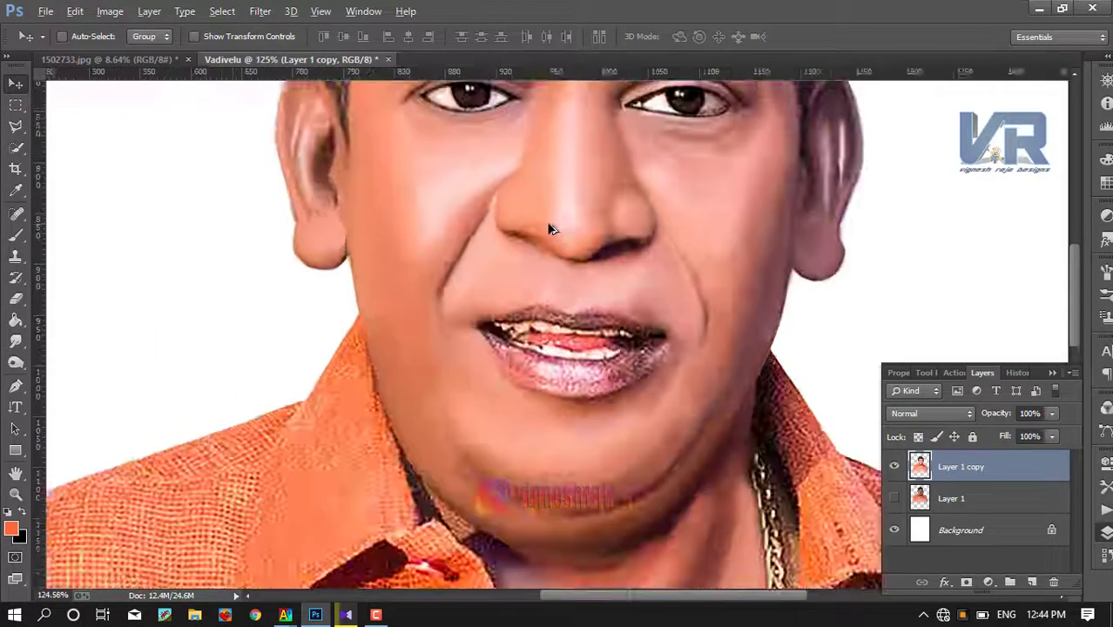
scroll(614, 218, up, 2)
scroll(614, 219, up, 3)
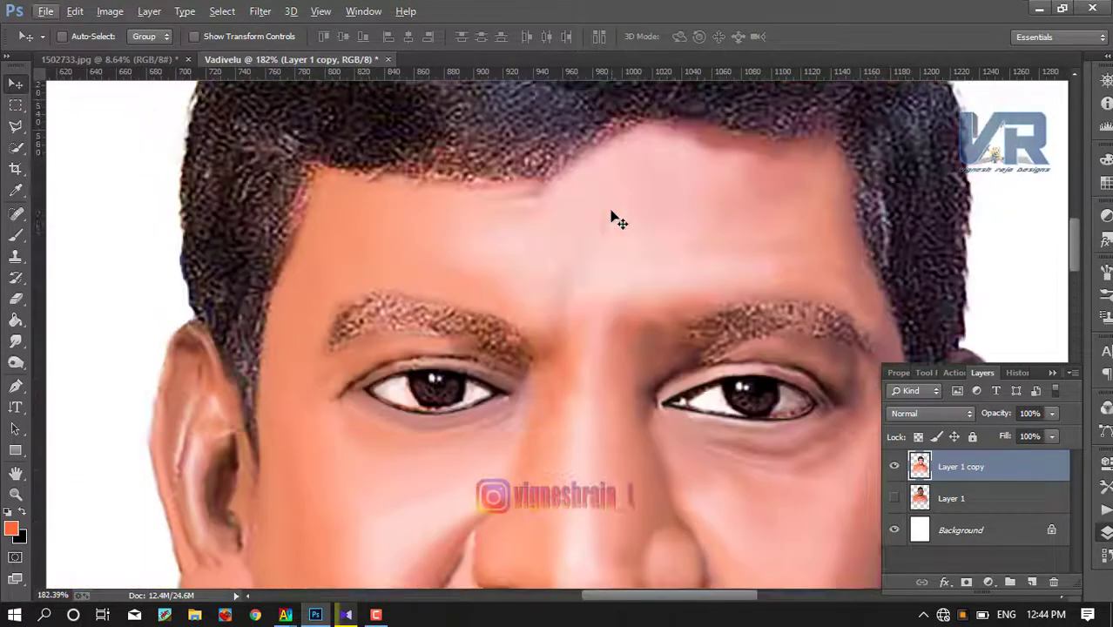
click(13, 344)
- Discard a stray empty layer and duplicate Layer 1 copy as Layer 1 copy 2
click(1052, 373)
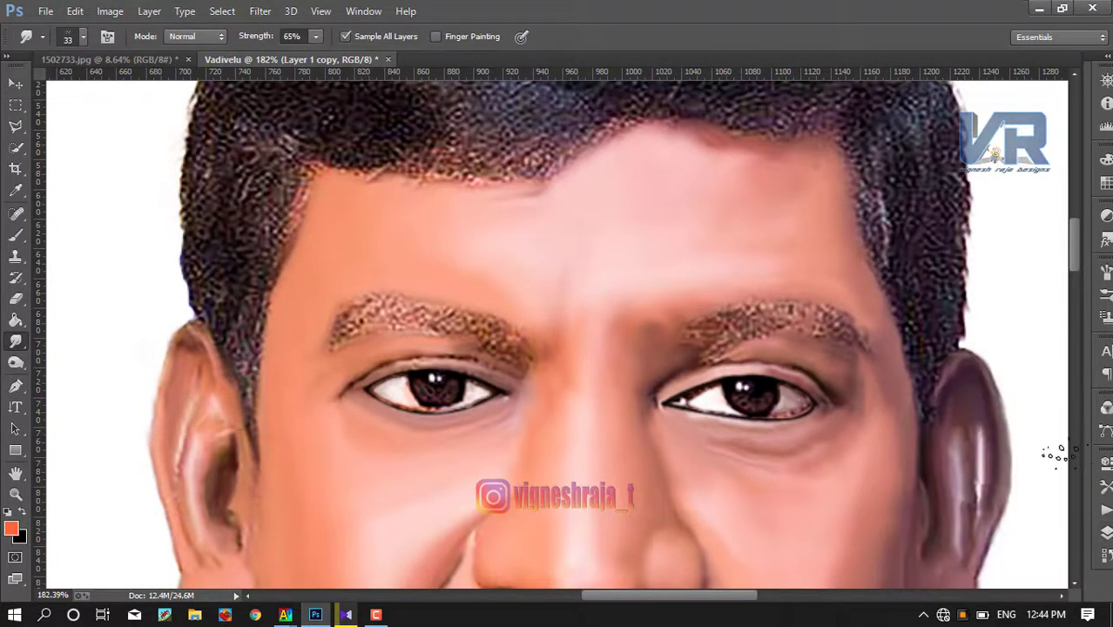
click(1106, 531)
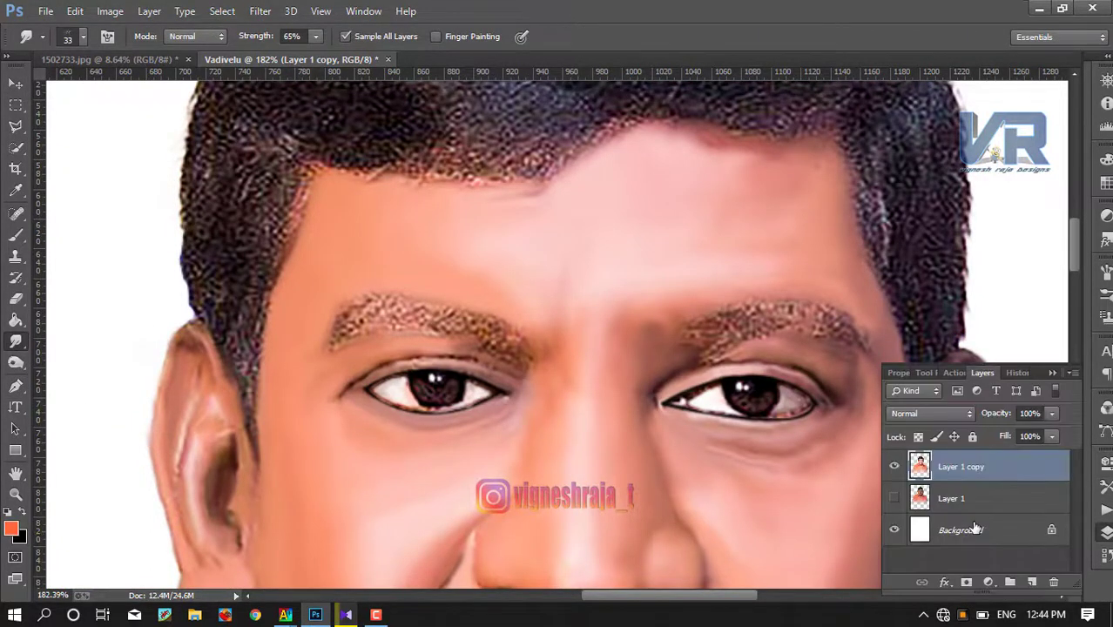
click(1033, 582)
key(ctrl+z)
key(ctrl+j)
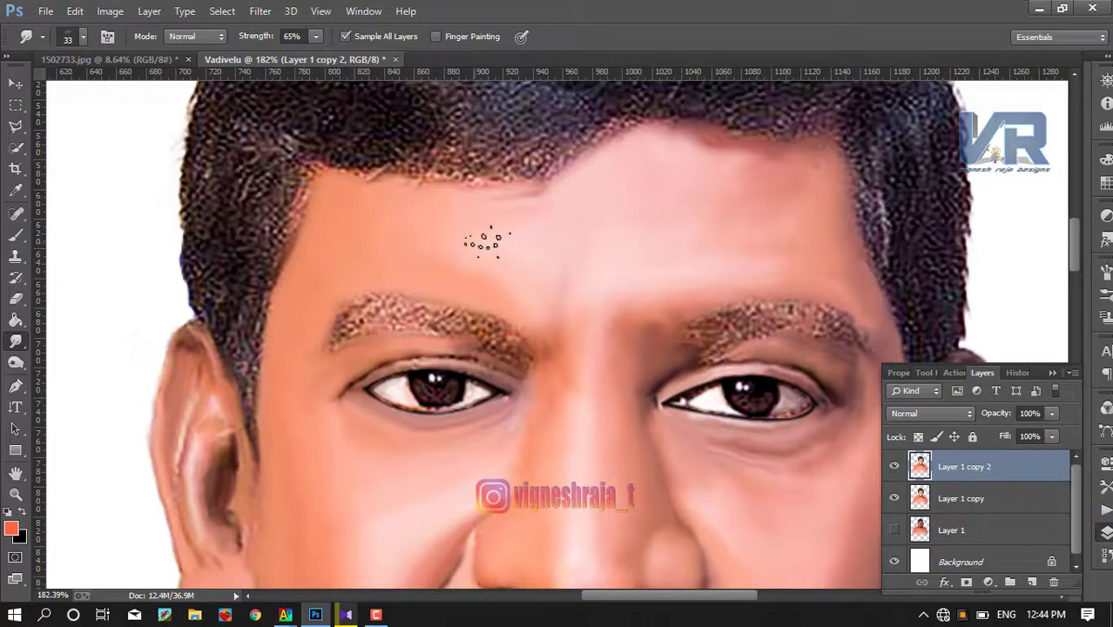
- Set the Smudge brush to size 13 with 86% strength
scroll(392, 278, up, 2)
scroll(309, 292, up, 2)
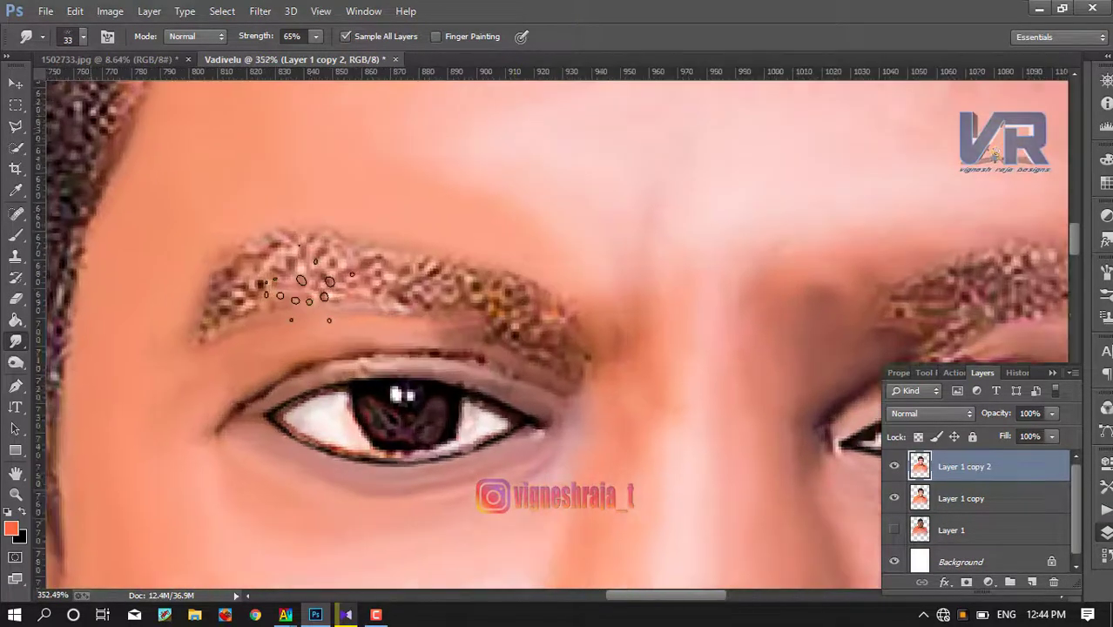
scroll(348, 248, up, 2)
right_click(339, 240)
drag(433, 293, 426, 286)
key(Return)
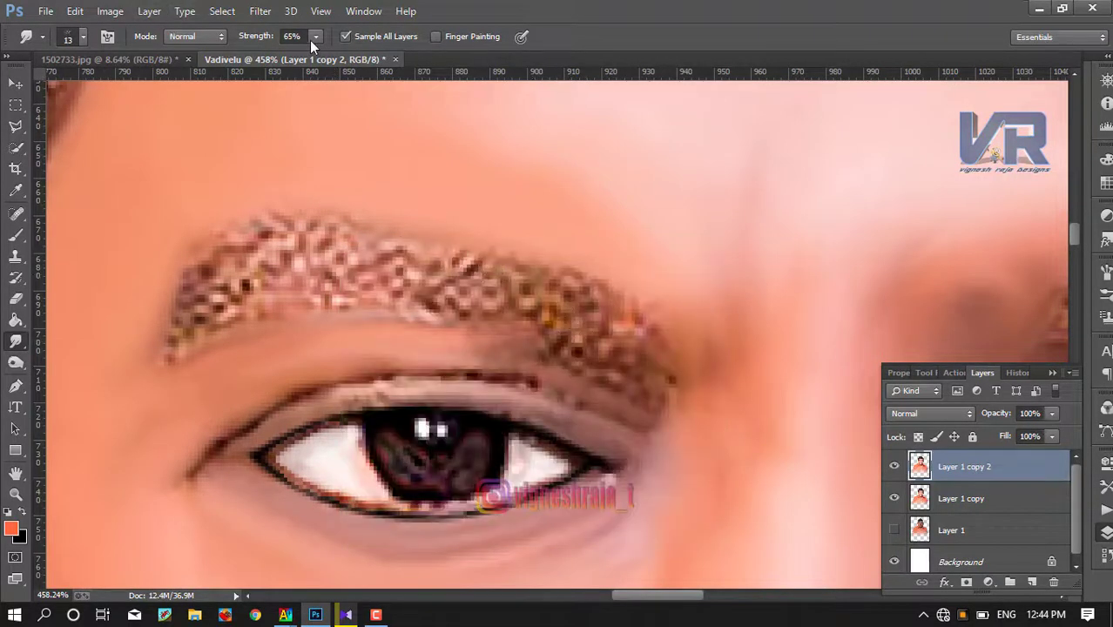
drag(327, 57, 334, 57)
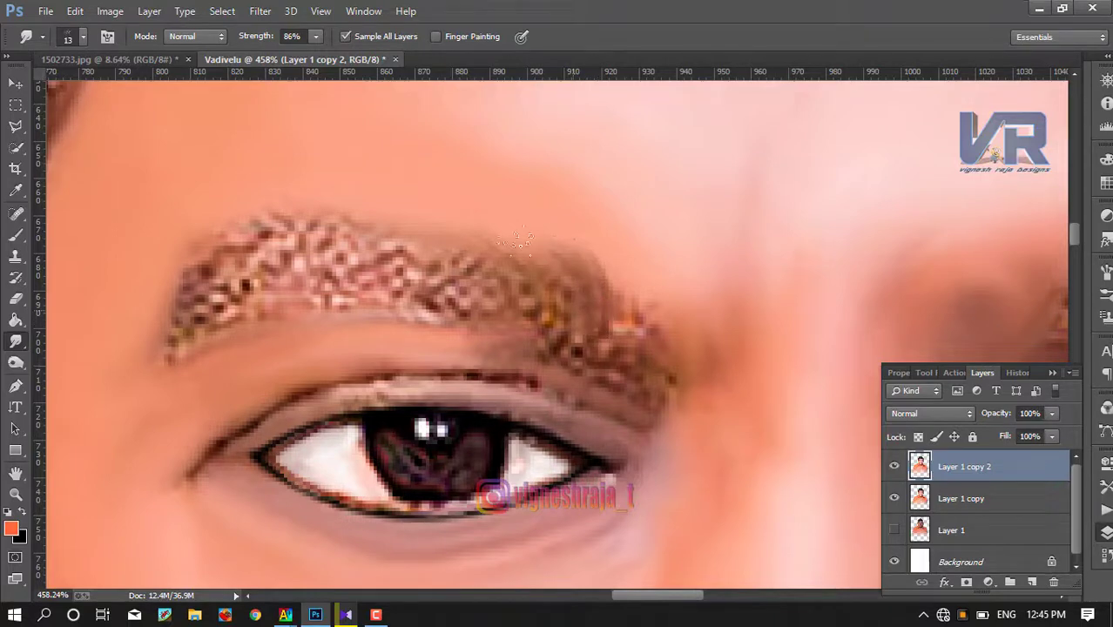
- Smear the left eyebrow's speckles into strokes, raising strength to 92%
drag(517, 240, 479, 233)
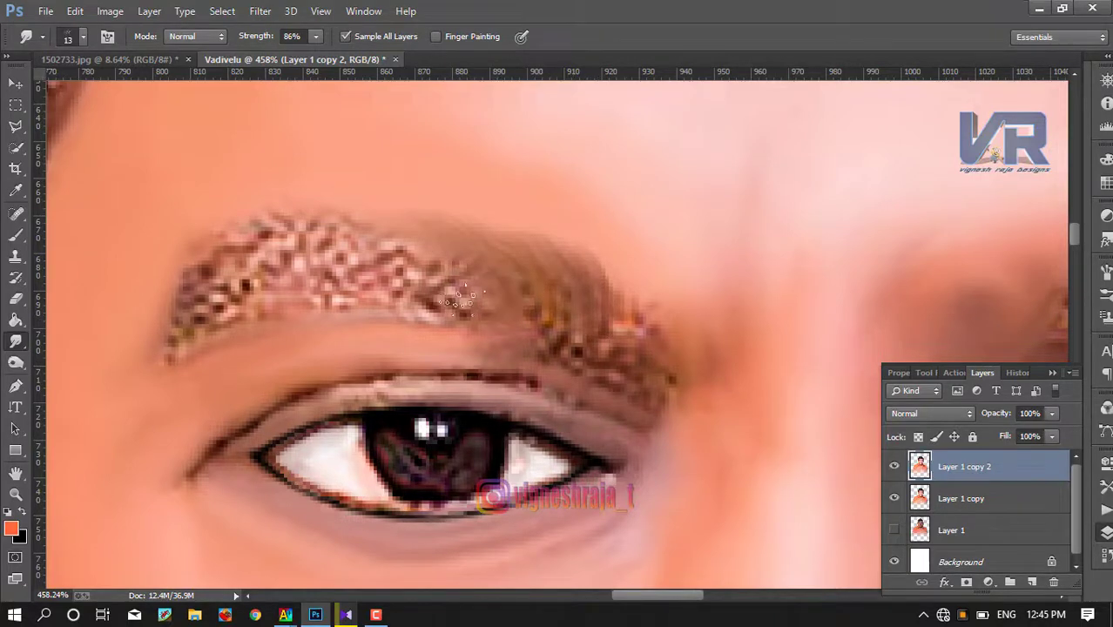
drag(459, 299, 336, 216)
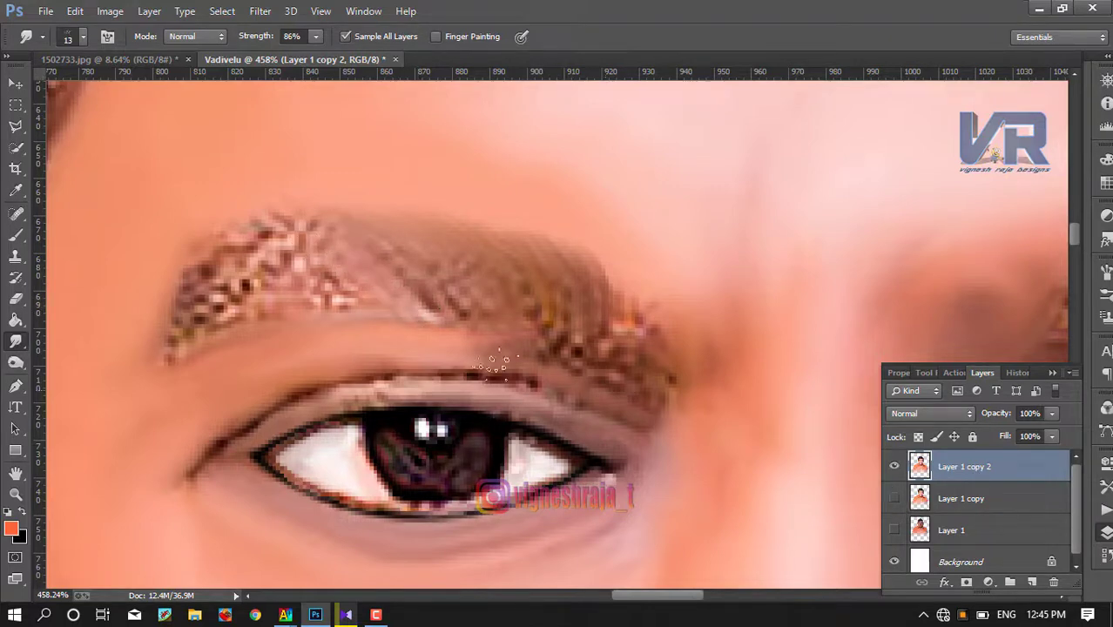
drag(249, 272, 344, 258)
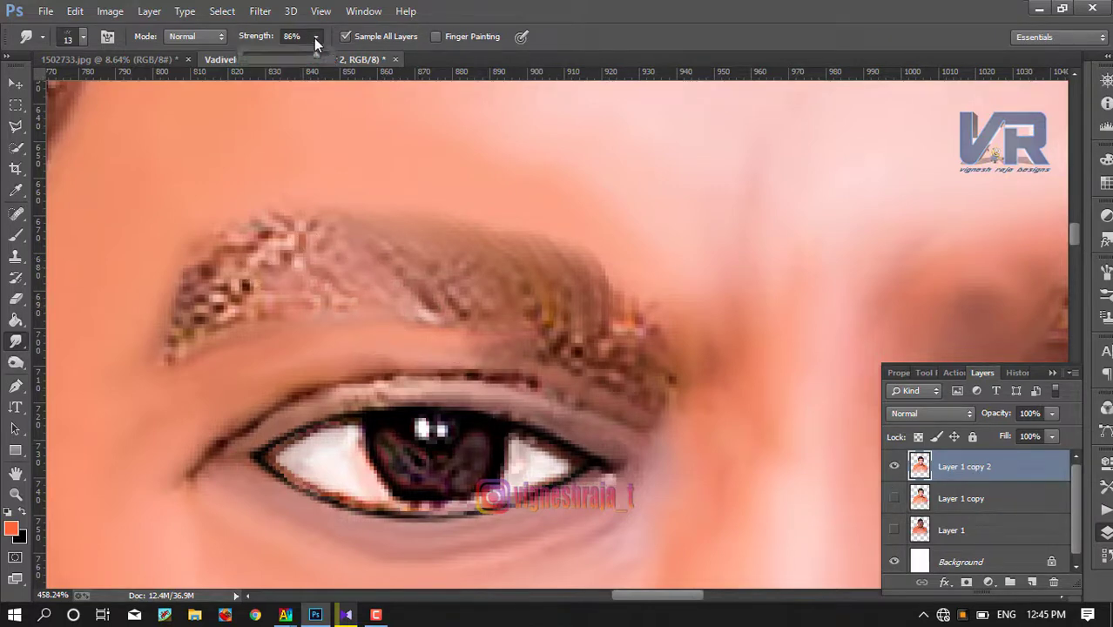
drag(315, 57, 321, 56)
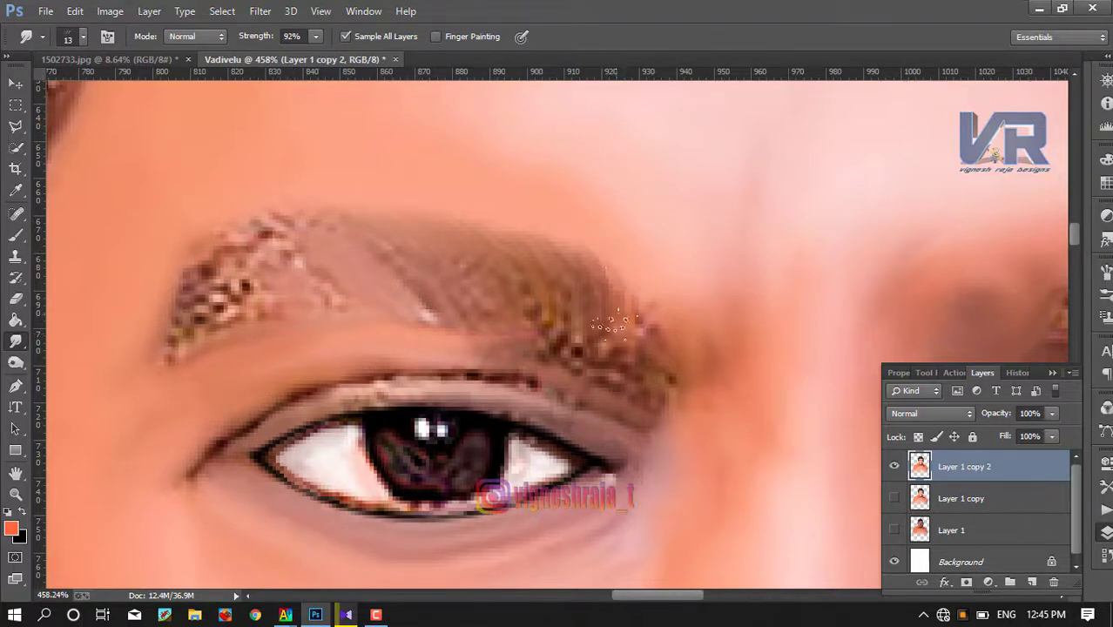
drag(613, 324, 580, 286)
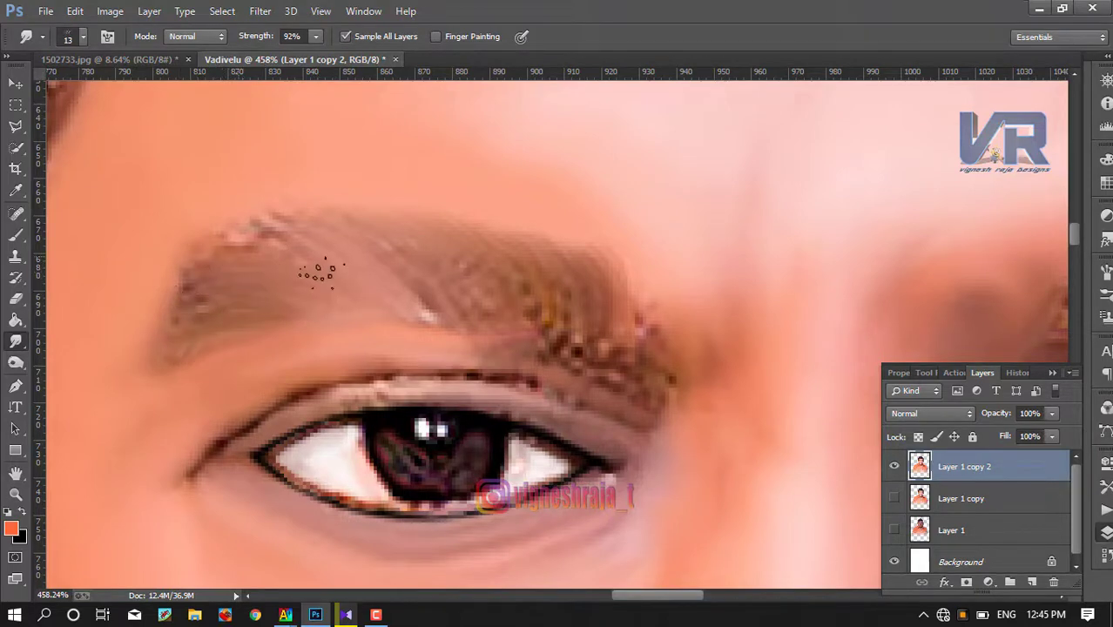
mouse_move(360, 290)
mouse_down()
mouse_move(395, 309)
mouse_move(445, 310)
mouse_up()
drag(349, 250, 467, 311)
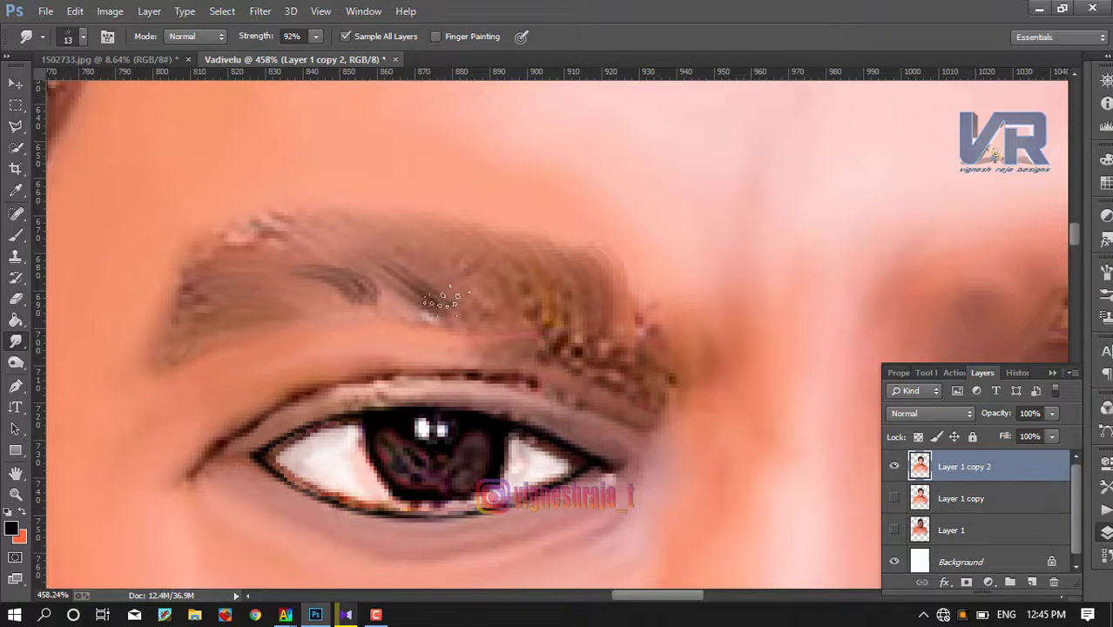
- Pull the left eyebrow's hairs into darker, clearly defined streaks
drag(406, 233, 514, 318)
drag(504, 270, 583, 313)
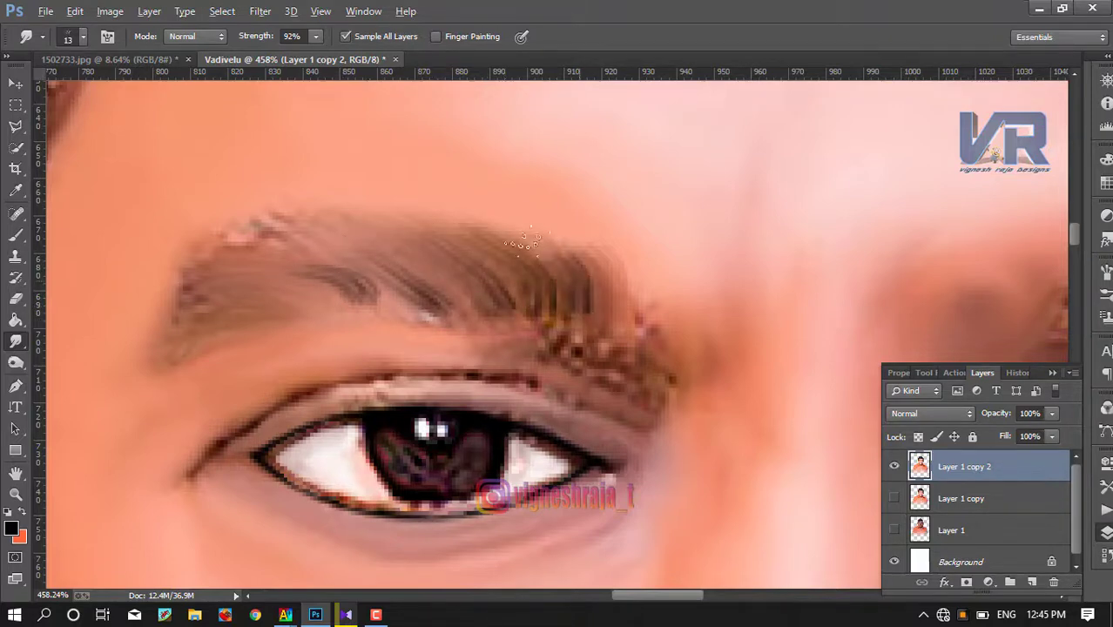
drag(549, 252, 619, 301)
mouse_move(387, 309)
mouse_down()
mouse_move(344, 248)
mouse_move(336, 258)
mouse_up()
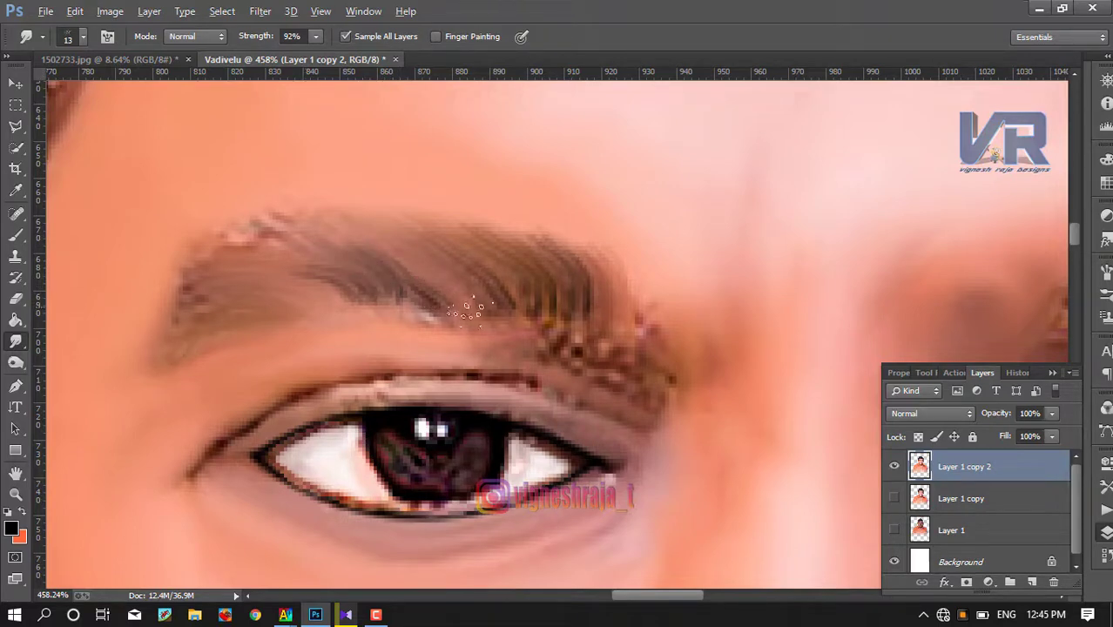
drag(468, 310, 357, 222)
drag(431, 309, 370, 240)
drag(384, 278, 287, 237)
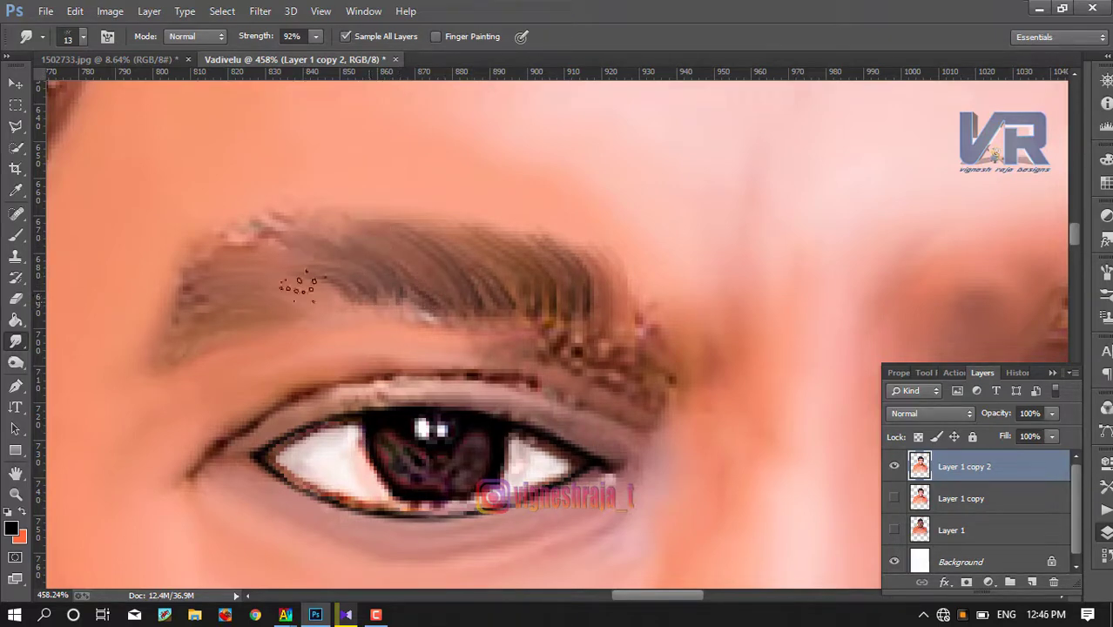
drag(260, 286, 353, 306)
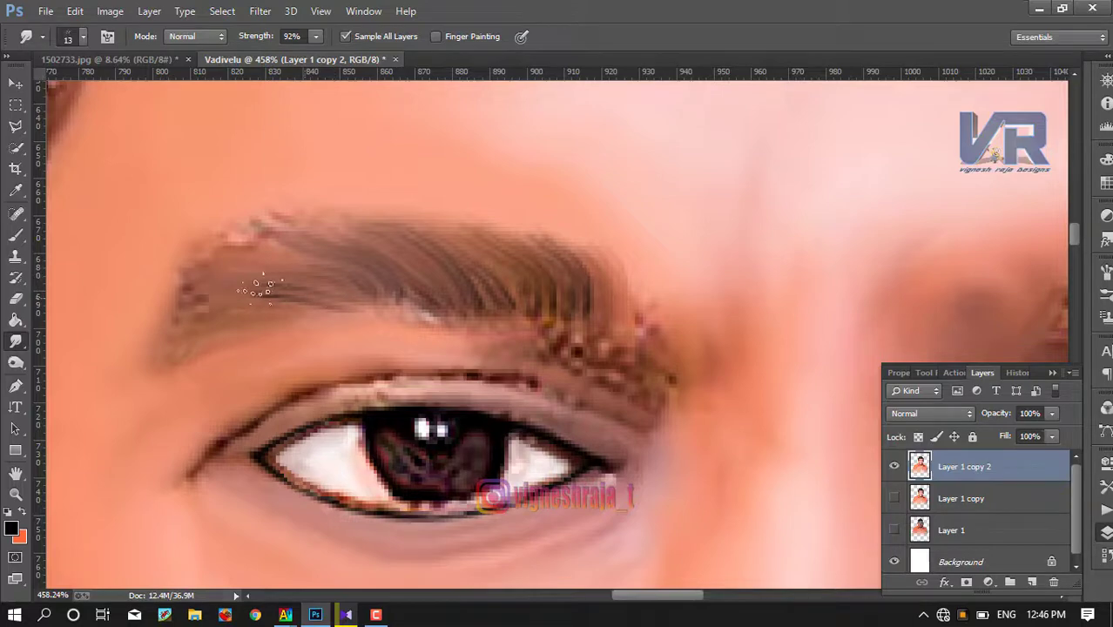
scroll(231, 233, down, 5)
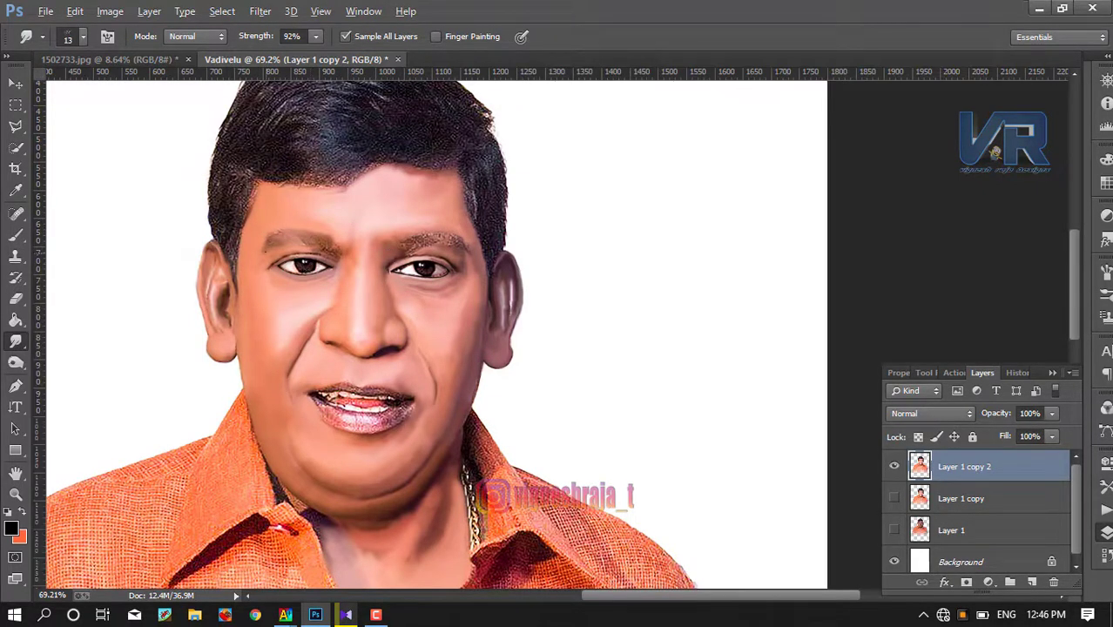
- Zoom into the right eyebrow and blend its hairs downward
scroll(340, 248, up, 1)
scroll(340, 248, up, 2)
scroll(340, 247, up, 2)
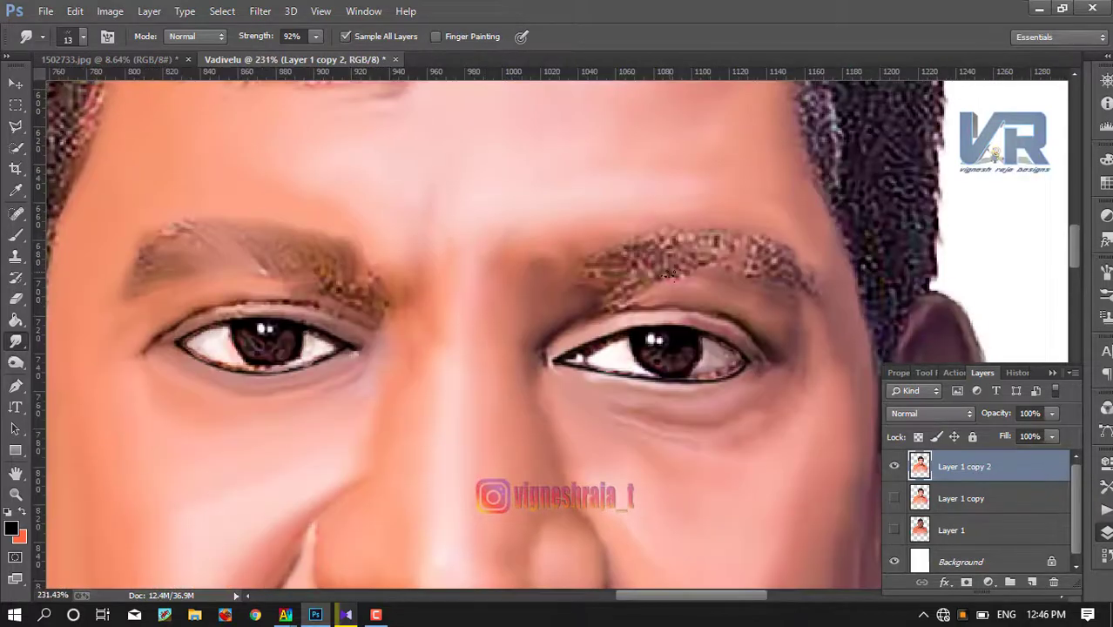
scroll(381, 276, up, 2)
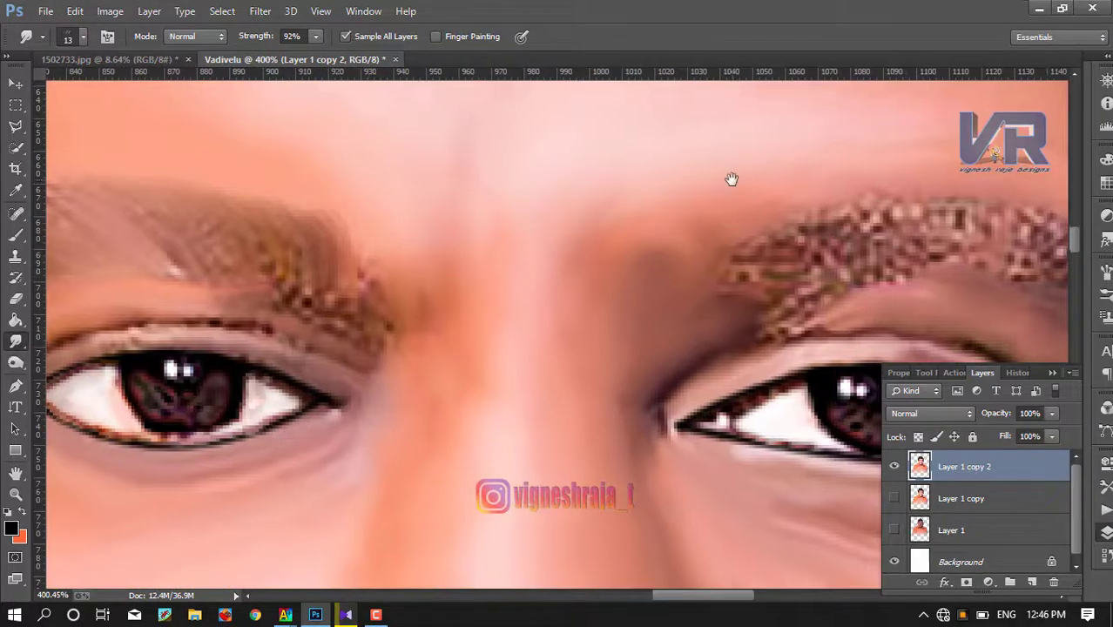
scroll(731, 179, up, 1)
scroll(644, 209, up, 1)
scroll(557, 244, up, 1)
scroll(557, 244, down, 1)
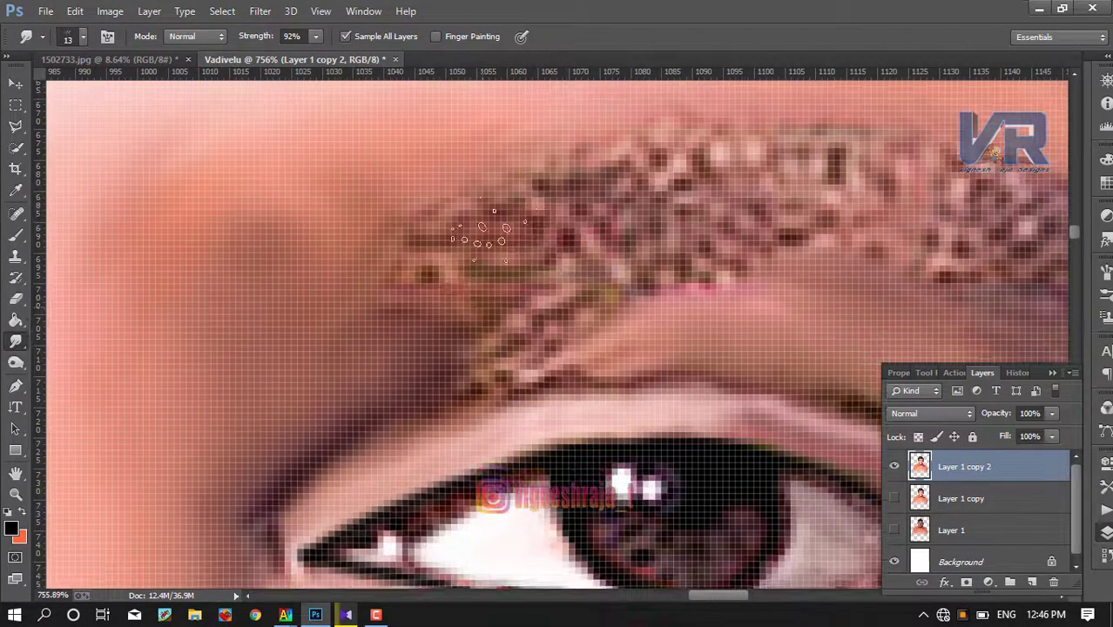
drag(496, 240, 435, 278)
drag(540, 166, 427, 253)
drag(557, 114, 448, 270)
mouse_move(610, 104)
mouse_down()
mouse_move(488, 200)
mouse_move(549, 261)
mouse_move(488, 253)
mouse_up()
- Soften the lower and upper hairs of the right eyebrow
drag(688, 87, 461, 371)
drag(557, 318, 423, 368)
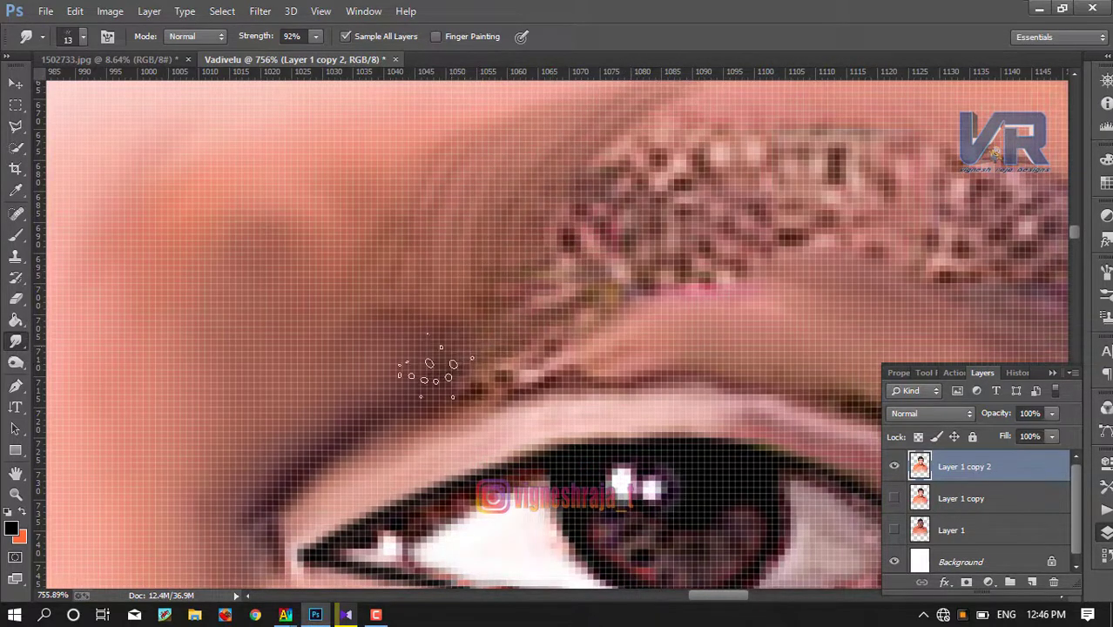
mouse_move(627, 331)
mouse_down()
mouse_move(453, 374)
mouse_move(435, 366)
mouse_up()
drag(609, 287, 580, 335)
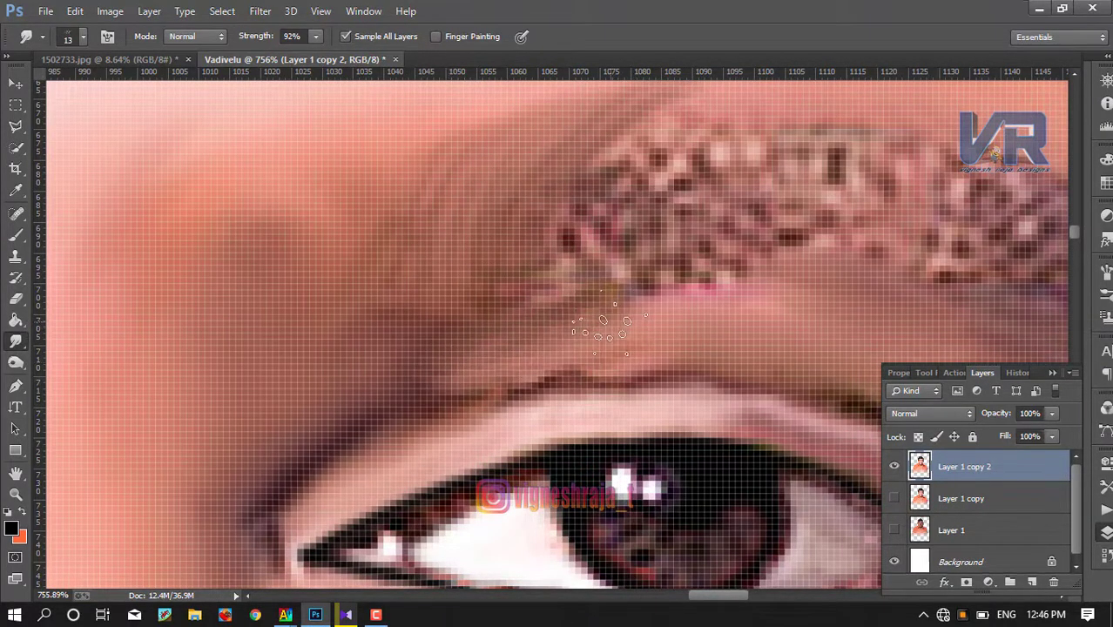
mouse_move(731, 122)
mouse_down()
mouse_move(627, 261)
mouse_move(610, 235)
mouse_up()
drag(714, 96, 566, 235)
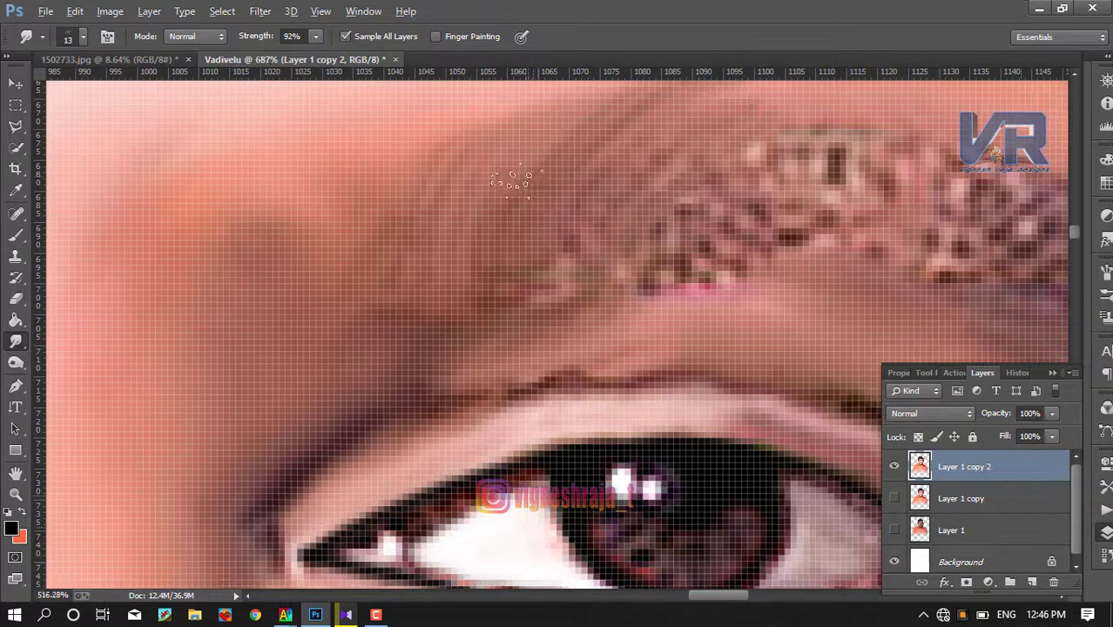
scroll(697, 198, down, 3)
- Smooth the eyebrow's speckled and red texture, lowering smudge strength to 64%
mouse_move(648, 170)
mouse_down()
mouse_move(710, 131)
mouse_move(666, 199)
mouse_up()
drag(723, 161, 688, 209)
drag(627, 235, 719, 161)
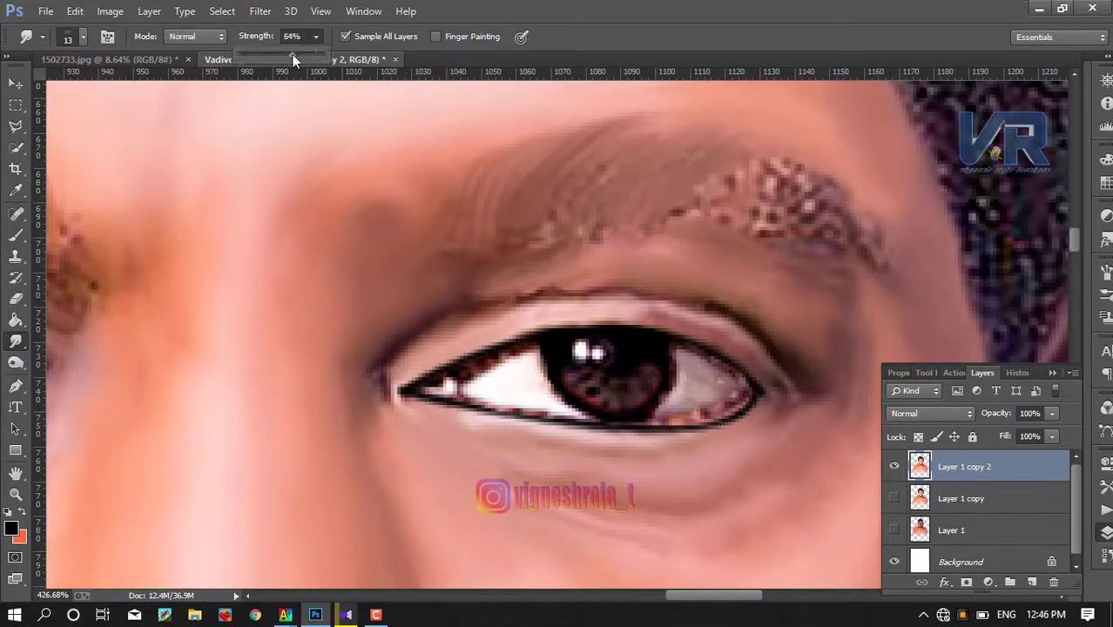
drag(704, 221, 641, 228)
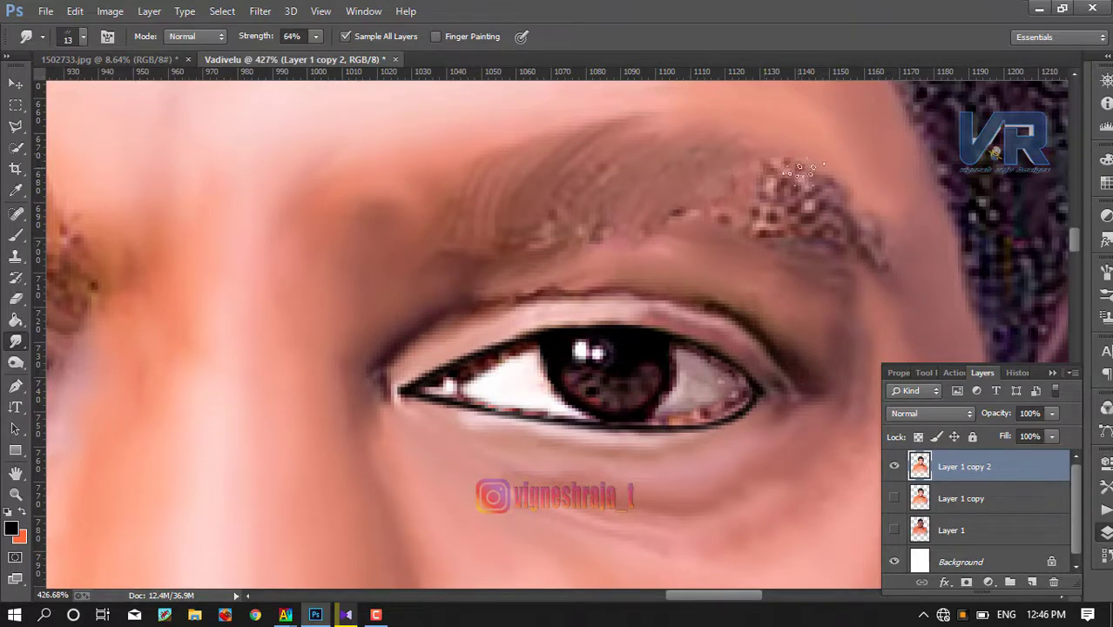
drag(843, 201, 765, 231)
- Raise the smudge strength to 76% then 94% while zooming onto the eyebrow
scroll(747, 231, down, 2)
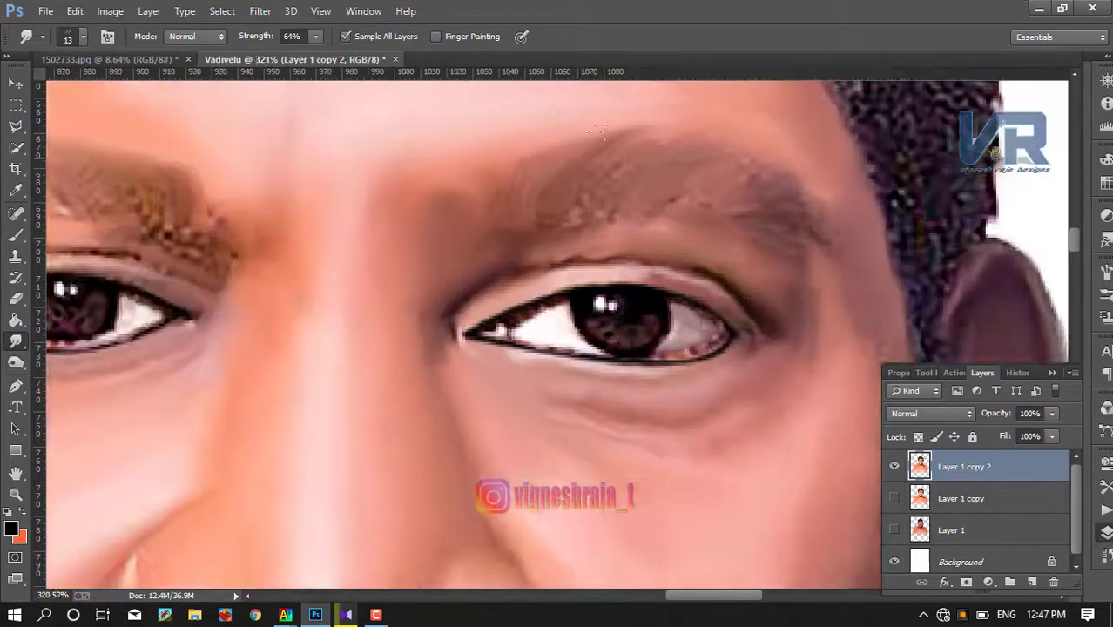
scroll(748, 231, down, 2)
scroll(747, 231, down, 1)
scroll(475, 270, up, 2)
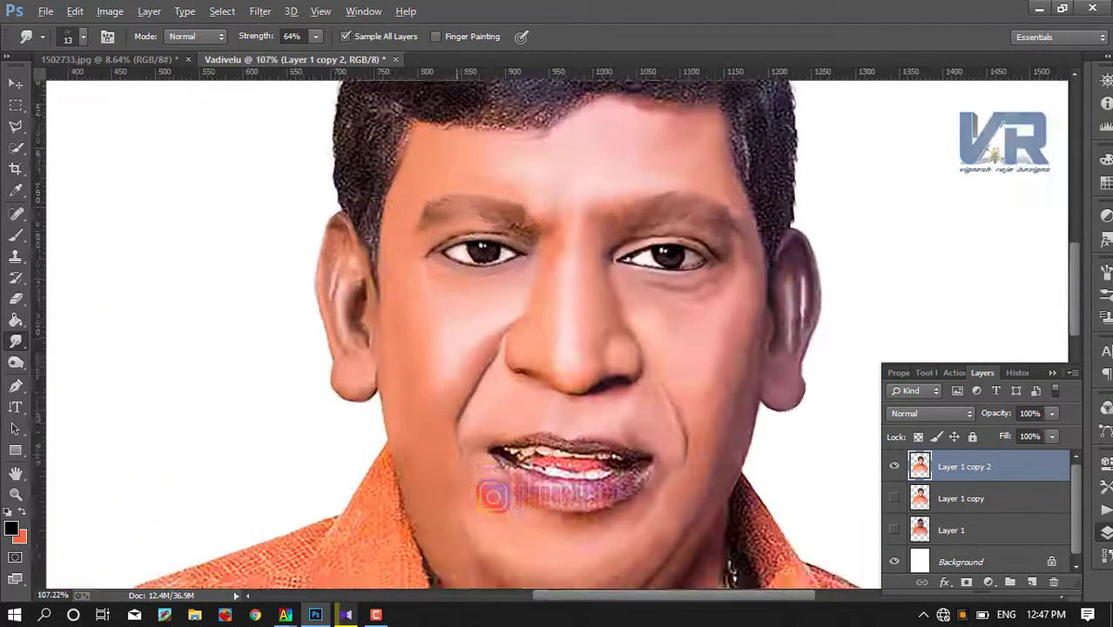
scroll(476, 270, up, 2)
scroll(475, 269, up, 2)
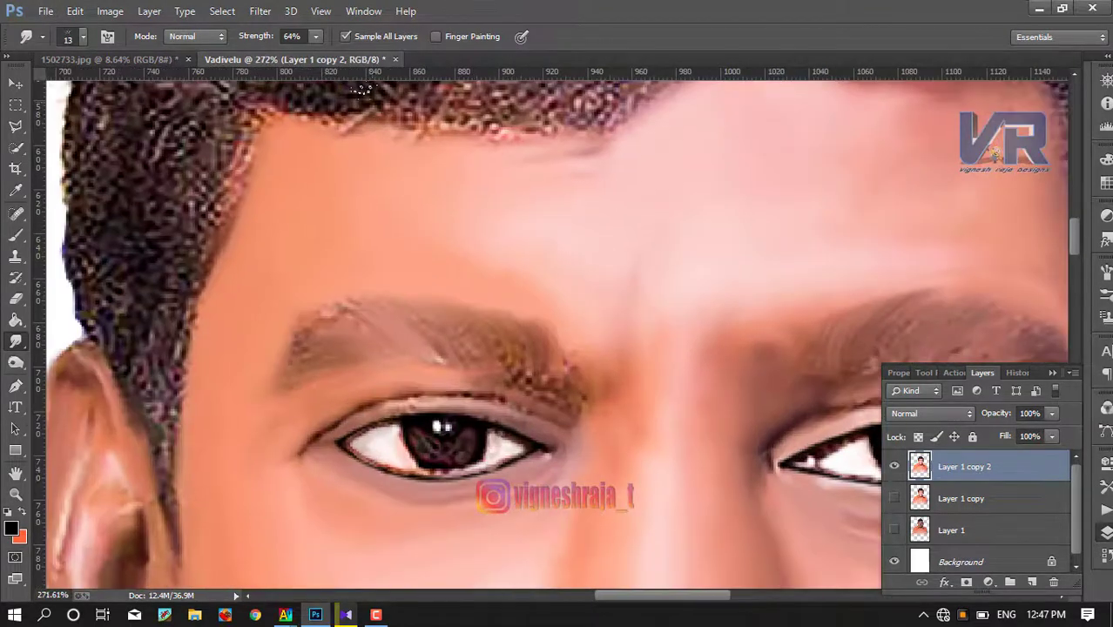
drag(313, 42, 326, 57)
scroll(385, 286, up, 1)
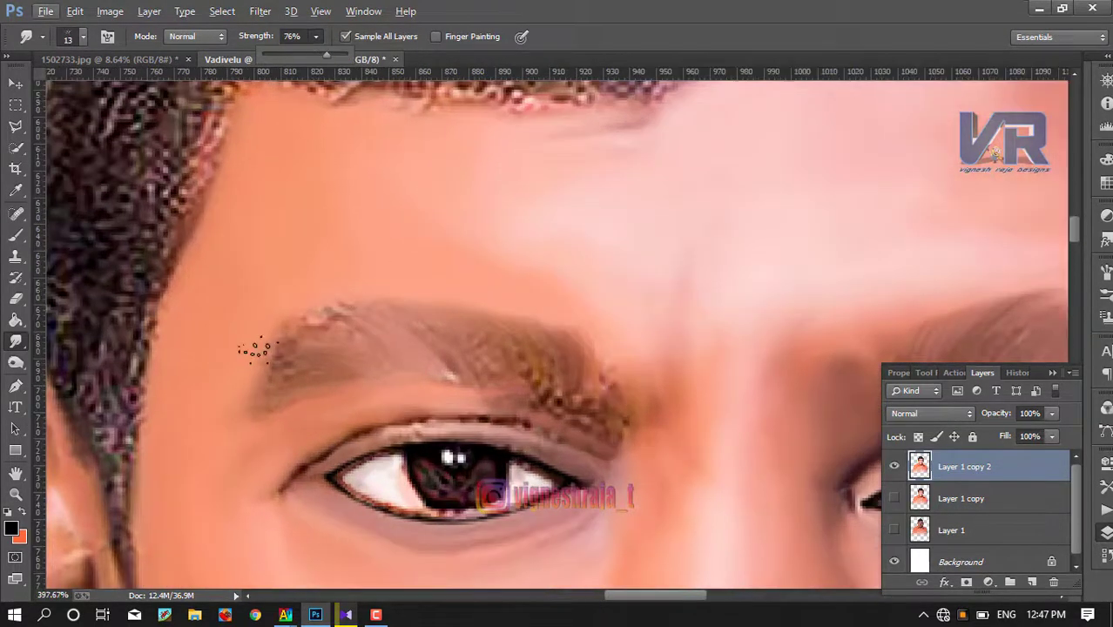
scroll(252, 311, up, 1)
scroll(248, 335, up, 1)
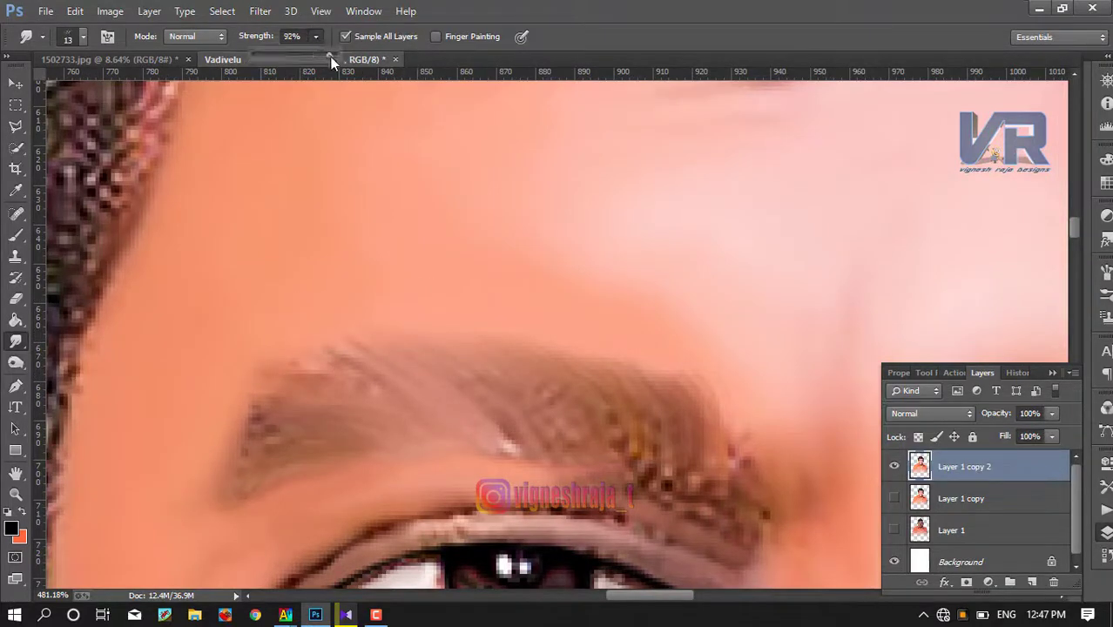
drag(331, 57, 332, 56)
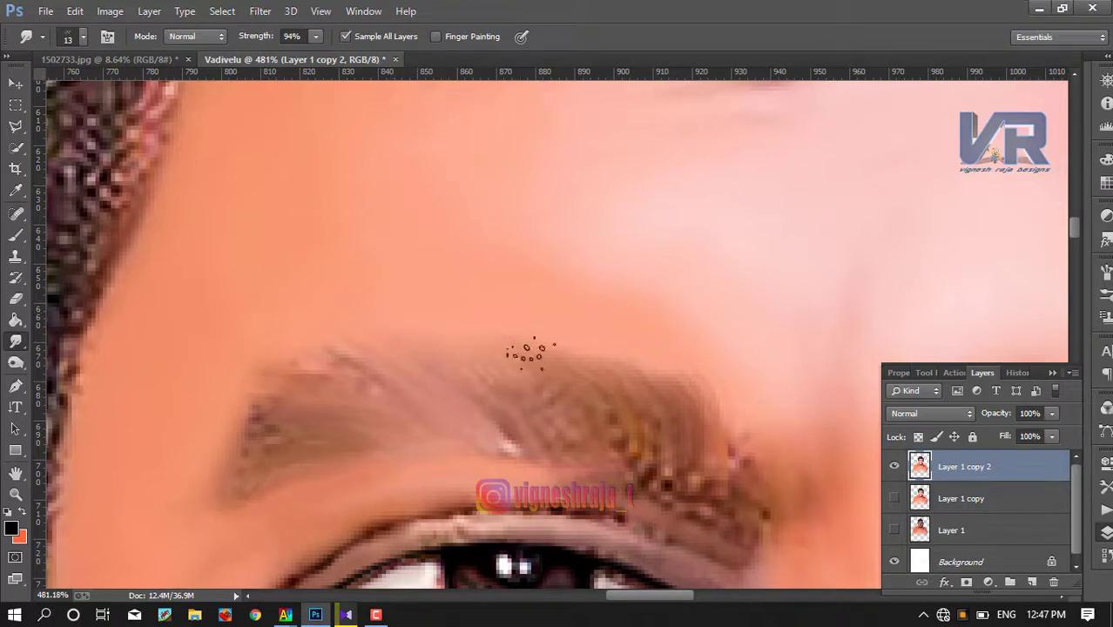
- Soften the upper edge of the right eyebrow with a smudge stroke
mouse_move(583, 366)
mouse_down()
mouse_move(661, 378)
mouse_move(660, 358)
mouse_up()
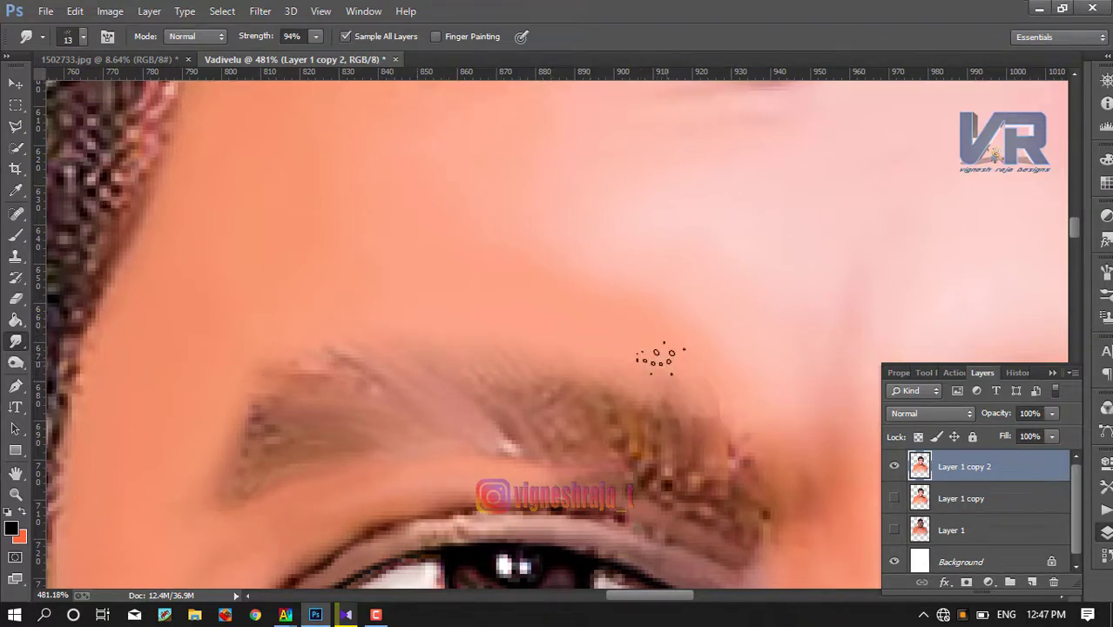
scroll(684, 516, down, 3)
scroll(671, 470, down, 2)
scroll(653, 401, down, 2)
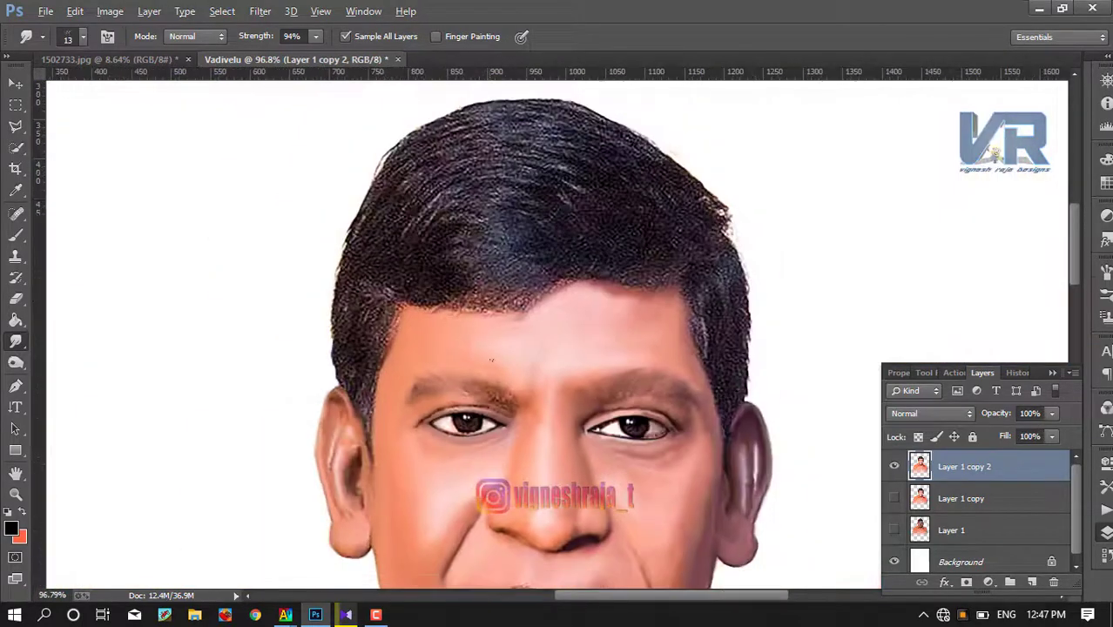
scroll(636, 336, down, 1)
scroll(636, 336, up, 1)
scroll(638, 344, up, 2)
scroll(642, 357, up, 2)
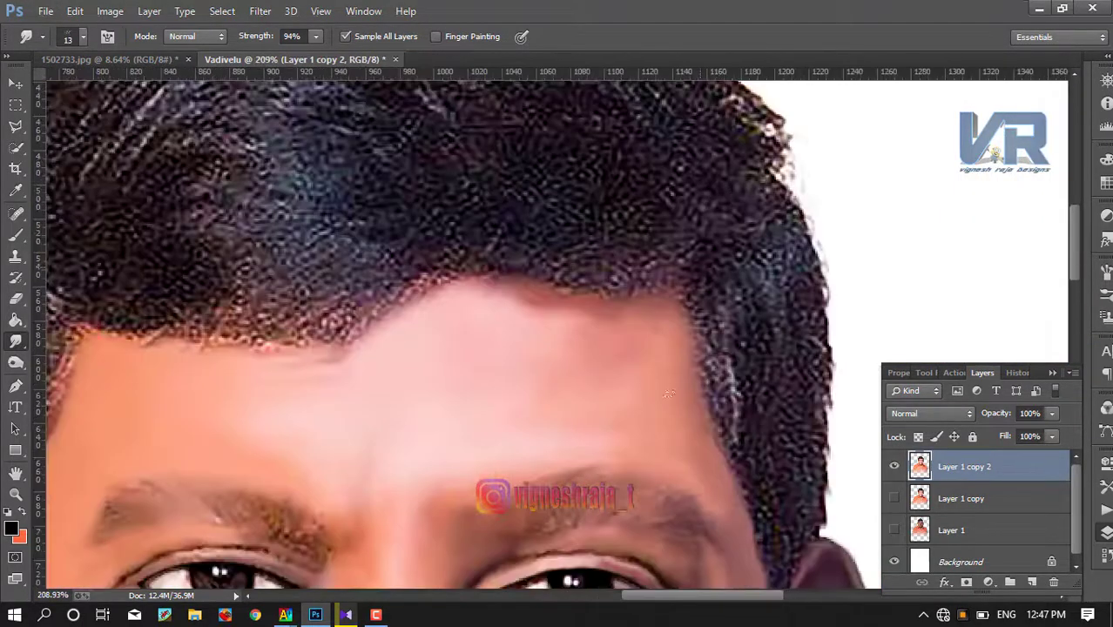
scroll(645, 369, up, 1)
scroll(627, 368, up, 2)
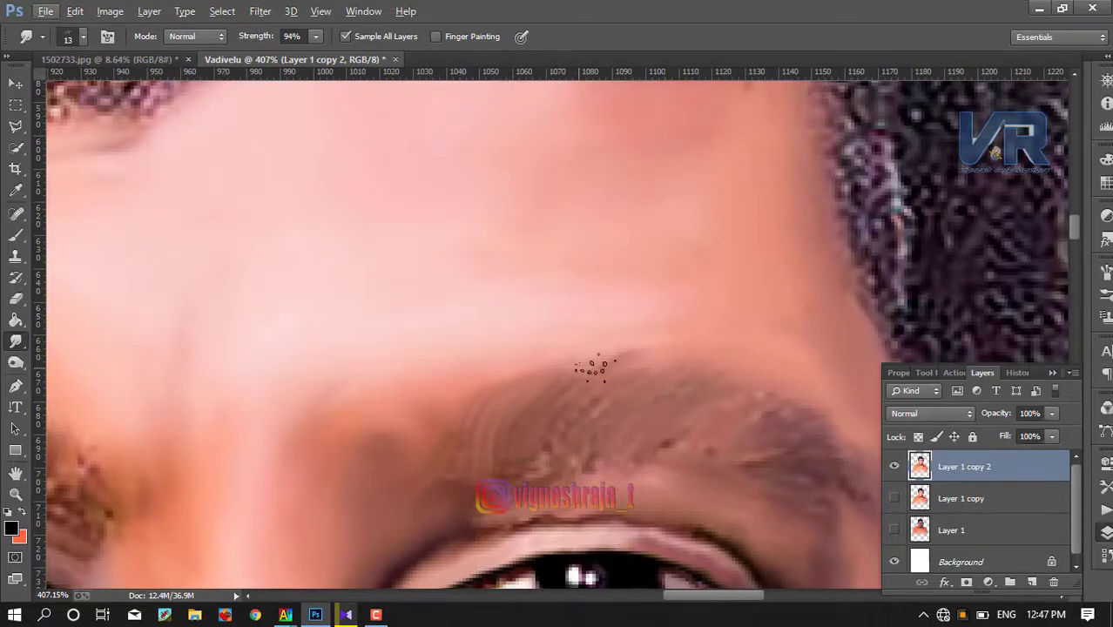
- Streak the eyebrow's top edge and darken its left end, then zoom out
mouse_move(593, 373)
mouse_down()
mouse_move(471, 432)
mouse_move(492, 394)
mouse_up()
mouse_move(444, 478)
mouse_down()
mouse_move(456, 468)
mouse_move(499, 473)
mouse_up()
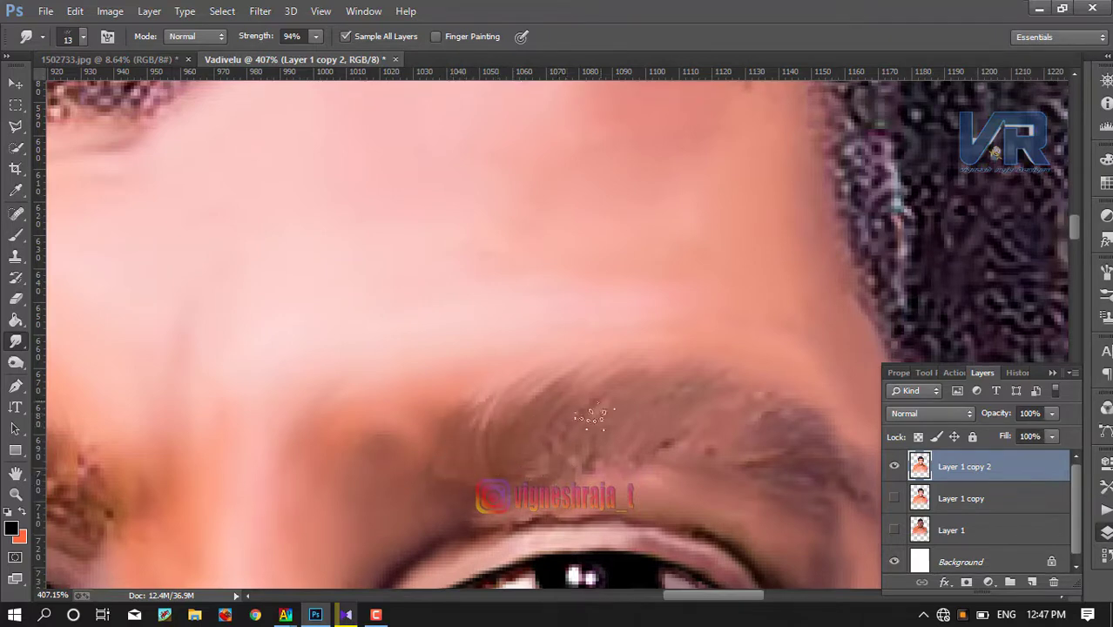
scroll(647, 361, down, 3)
scroll(645, 366, down, 3)
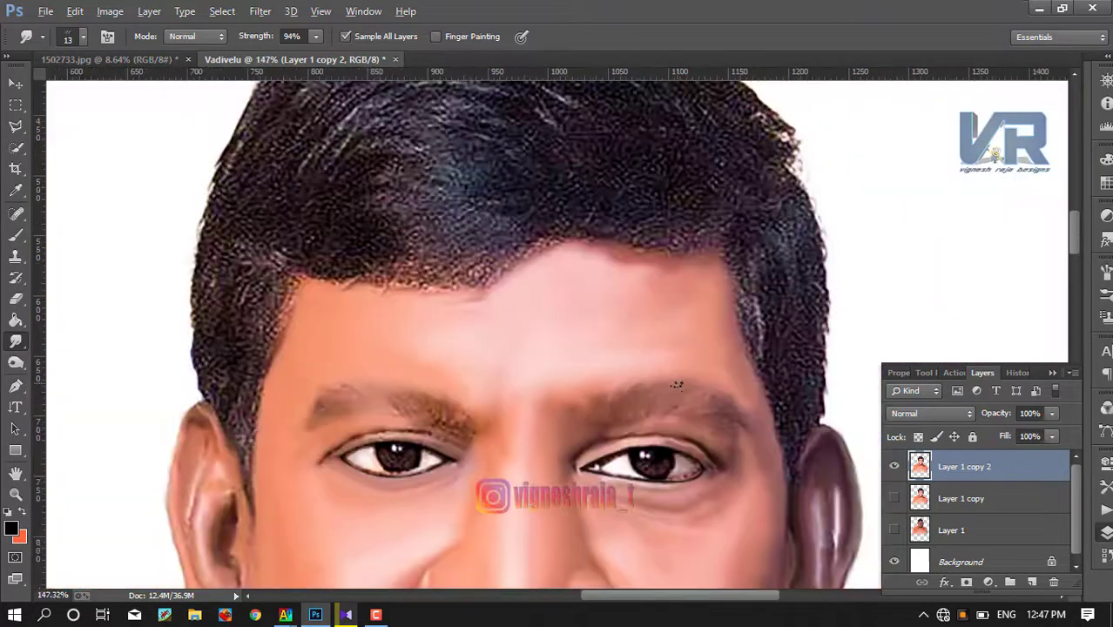
scroll(643, 372, down, 3)
scroll(640, 379, down, 3)
scroll(640, 379, down, 2)
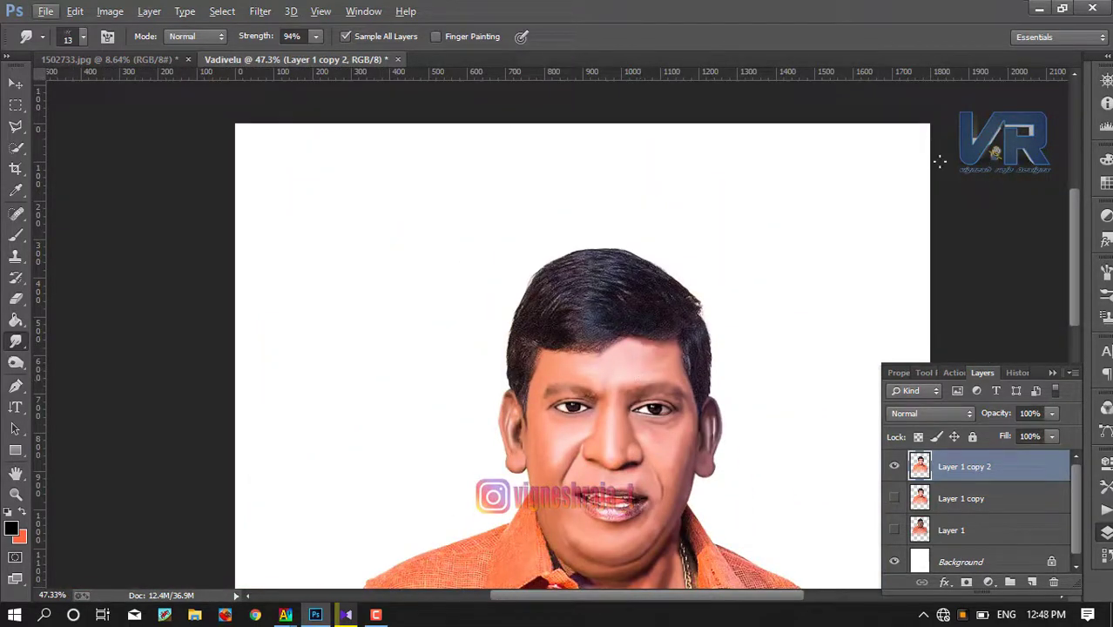
- Apply Imagenomic Noiseware Professional to Layer 1 copy 2, previewing the face first
scroll(688, 301, up, 2)
scroll(679, 296, up, 1)
scroll(662, 292, up, 2)
scroll(634, 283, up, 1)
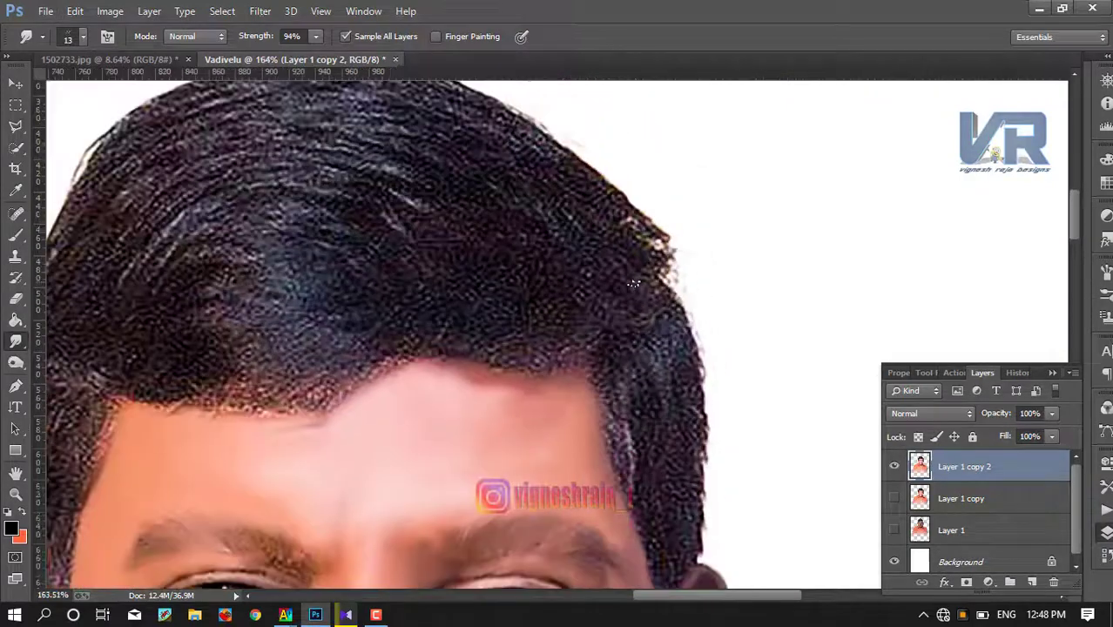
click(264, 12)
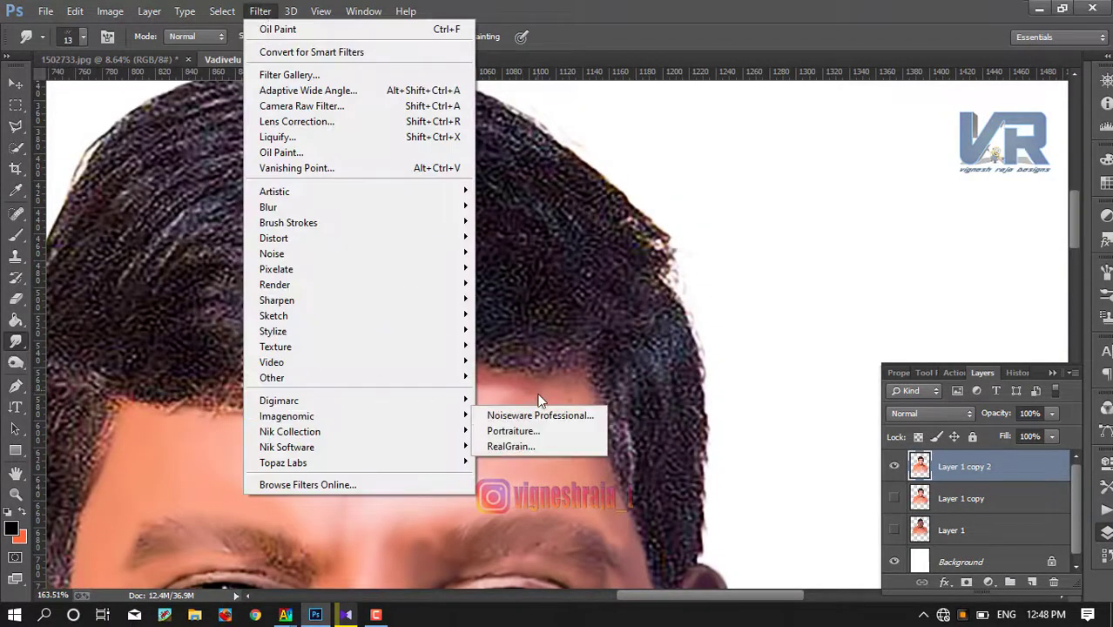
click(532, 416)
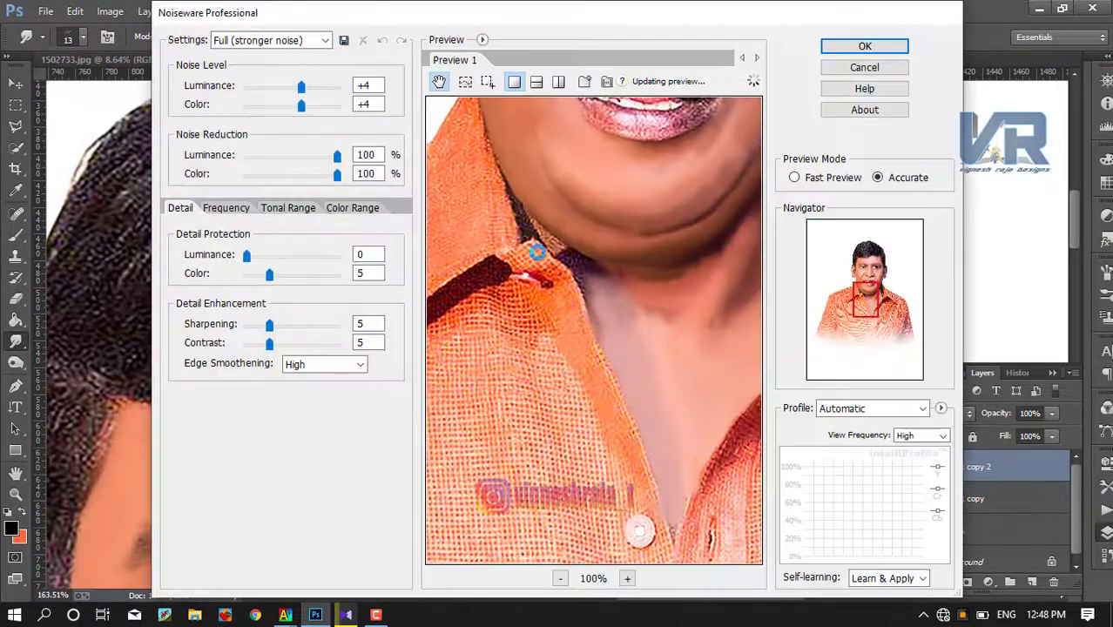
mouse_move(534, 248)
mouse_down()
mouse_move(719, 444)
mouse_move(673, 448)
mouse_up()
drag(664, 241, 669, 303)
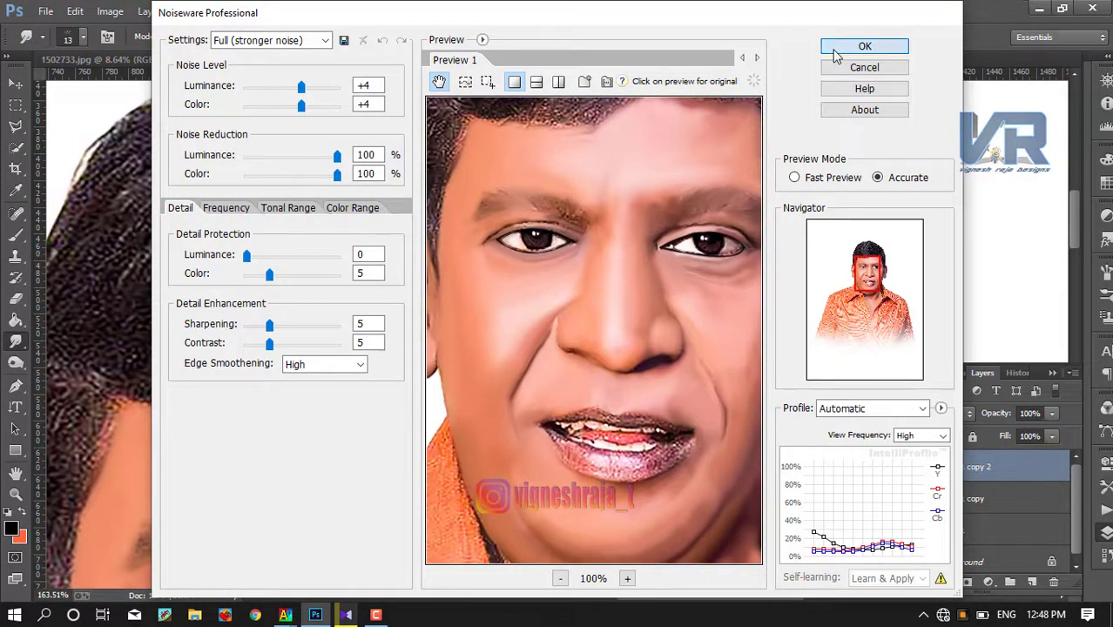
click(862, 48)
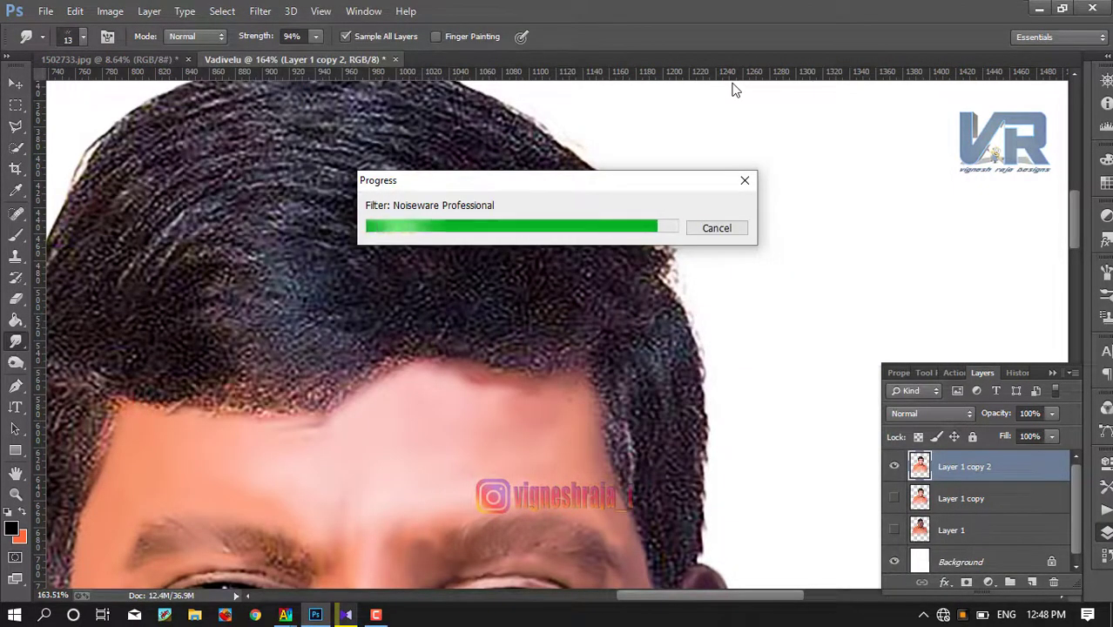
- Set the Smudge brush size to 43 px after first trying 80 px
scroll(716, 290, down, 1)
scroll(717, 291, down, 2)
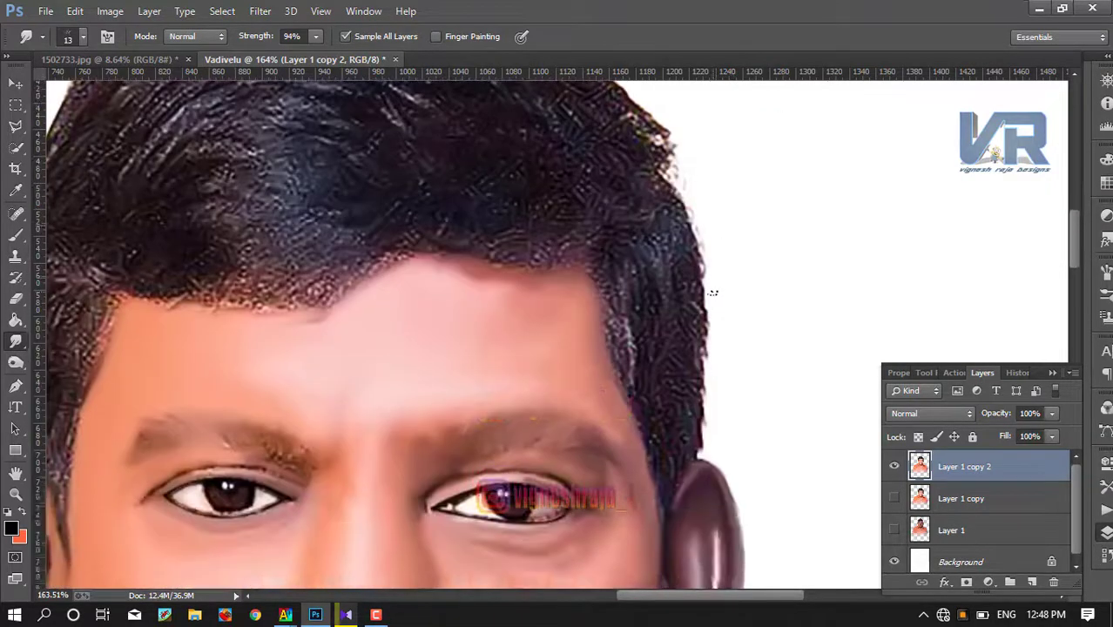
scroll(716, 291, down, 2)
scroll(682, 203, up, 1)
scroll(682, 203, up, 4)
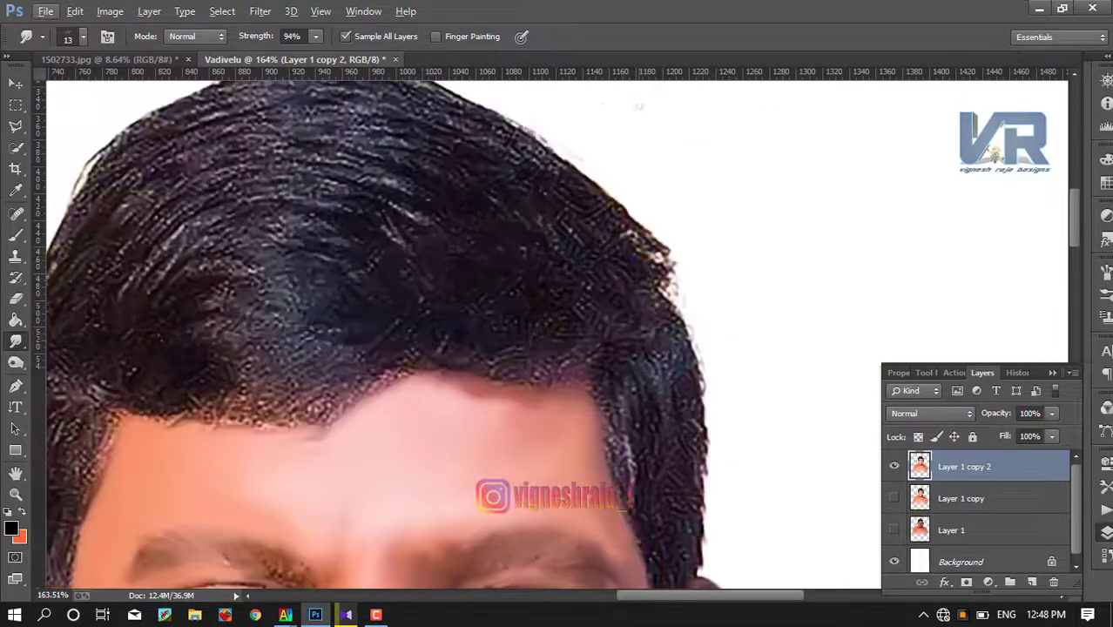
scroll(633, 304, up, 1)
scroll(633, 304, down, 1)
scroll(634, 304, down, 1)
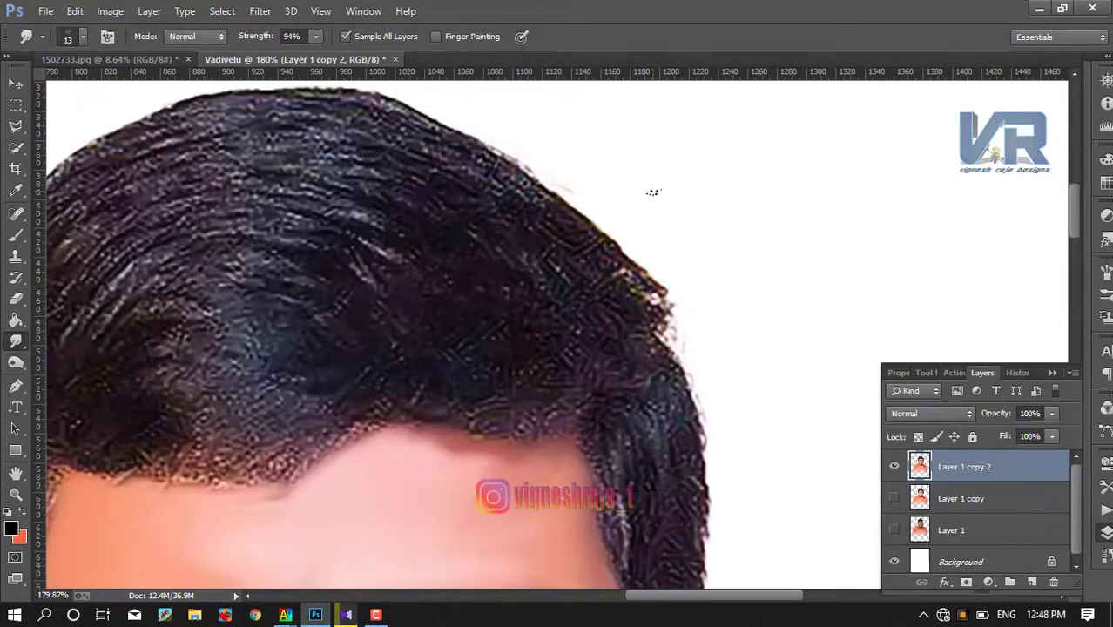
scroll(652, 190, up, 1)
scroll(653, 191, down, 1)
right_click(653, 191)
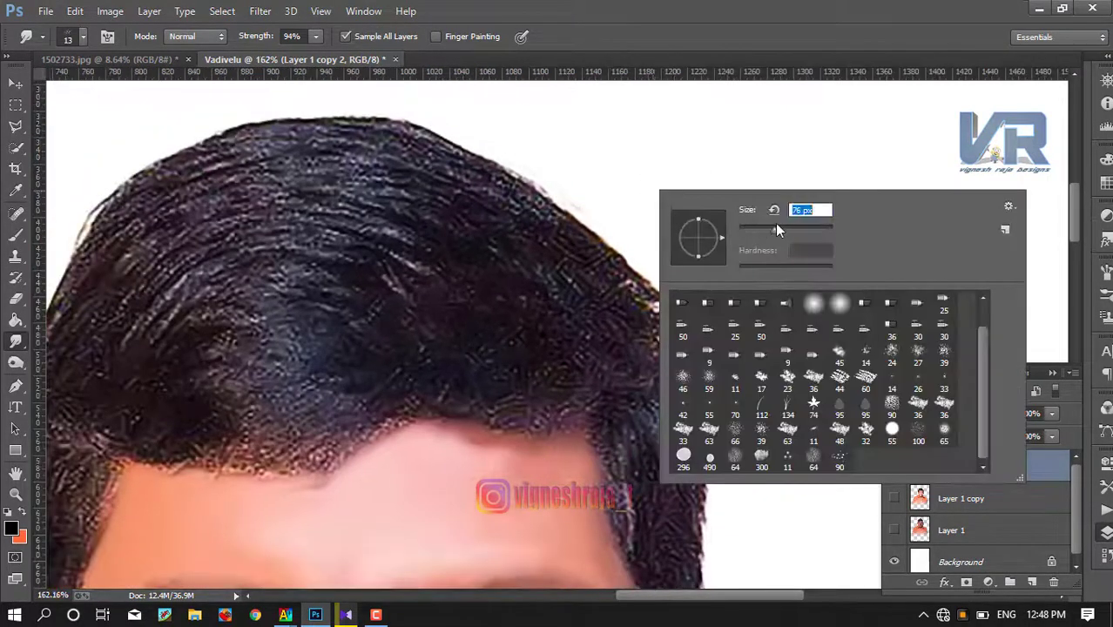
text(80)
key(Return)
right_click(707, 240)
drag(826, 285, 823, 283)
key(Return)
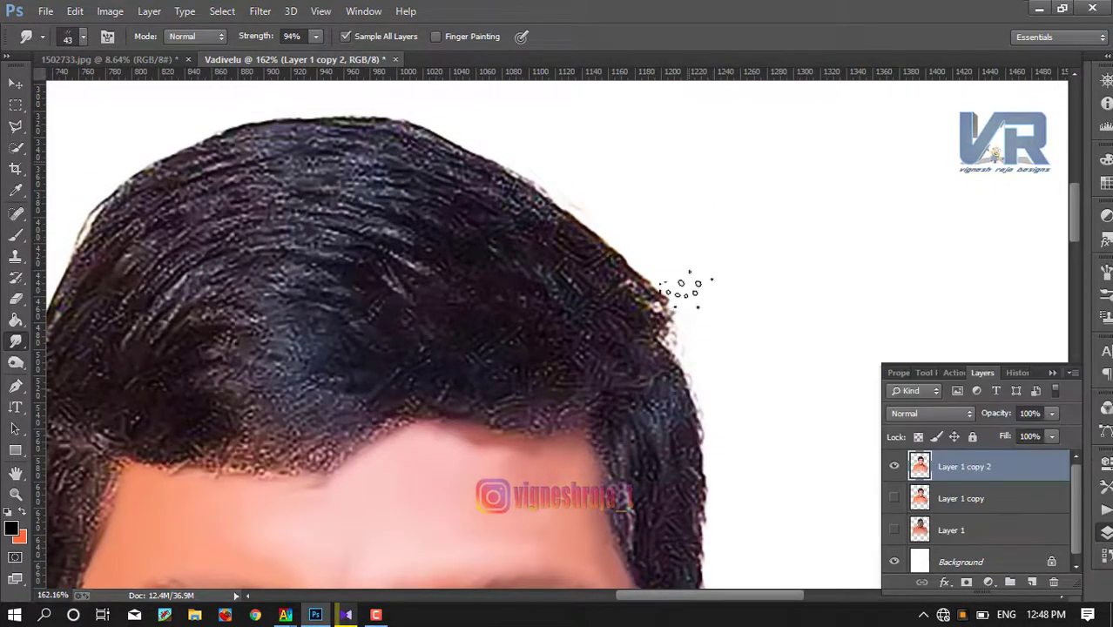
- Sweep the upper-right hair tips outward into strands, then undo the long streaks
drag(558, 213, 629, 278)
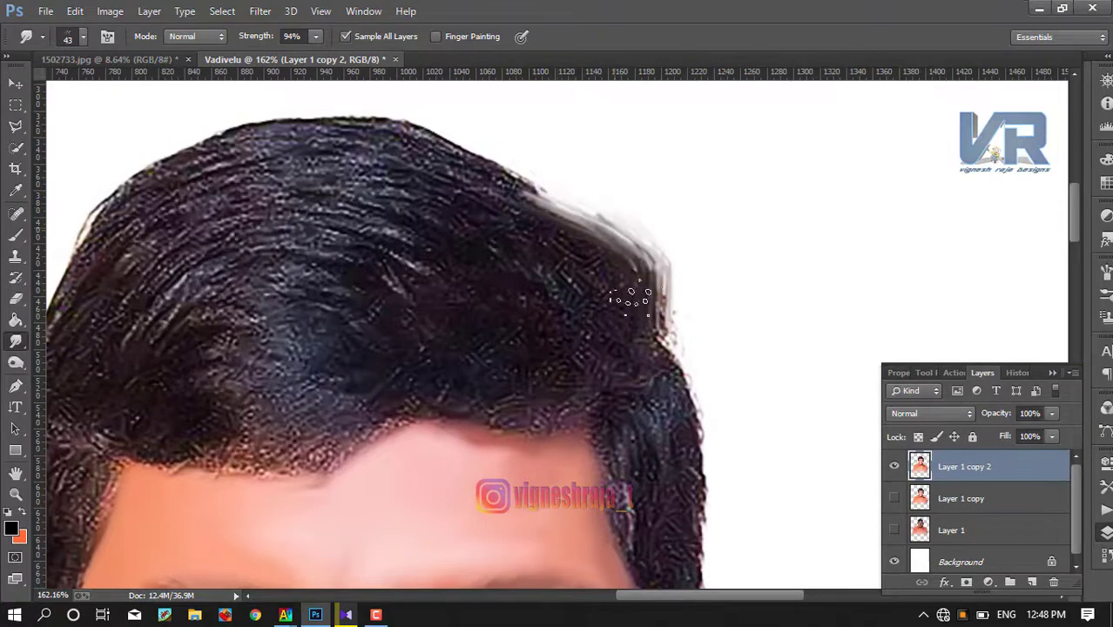
drag(576, 214, 662, 288)
drag(510, 179, 614, 239)
mouse_move(473, 163)
mouse_down()
mouse_move(549, 199)
mouse_move(625, 256)
mouse_move(566, 205)
mouse_move(688, 296)
mouse_up()
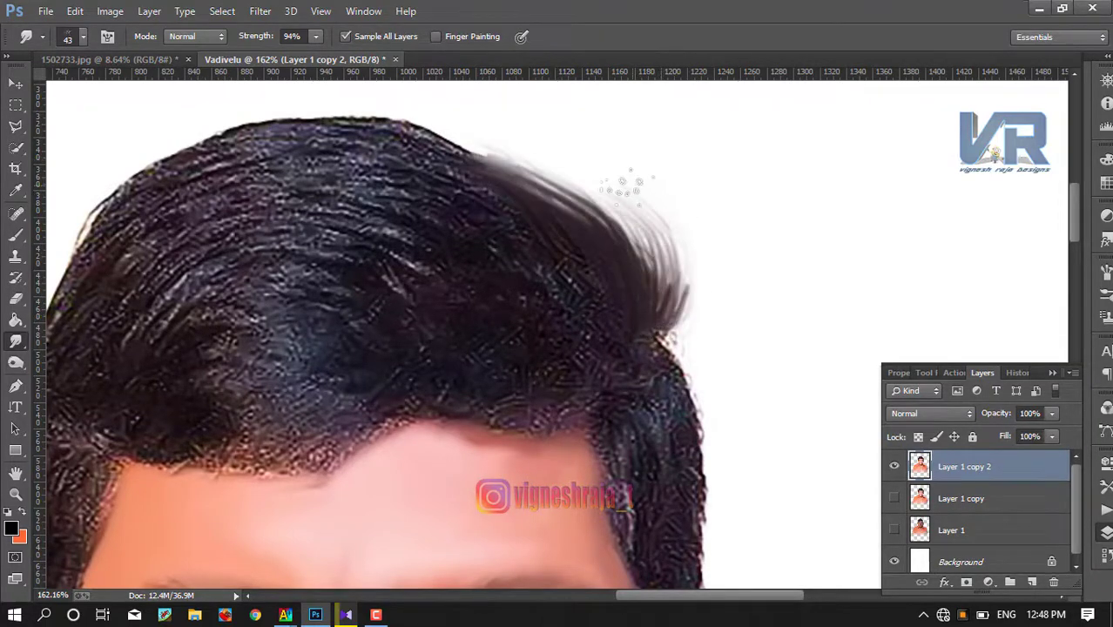
drag(614, 183, 684, 292)
mouse_move(540, 177)
mouse_down()
mouse_move(636, 249)
mouse_move(653, 279)
mouse_up()
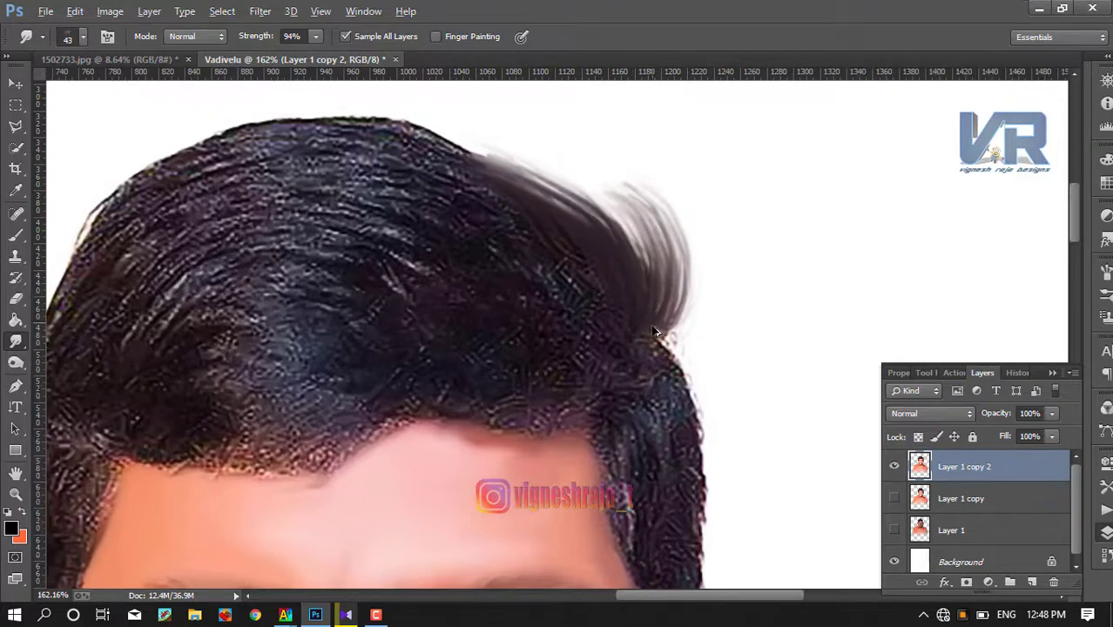
key(ctrl+alt+z)
key(ctrl+alt+z)
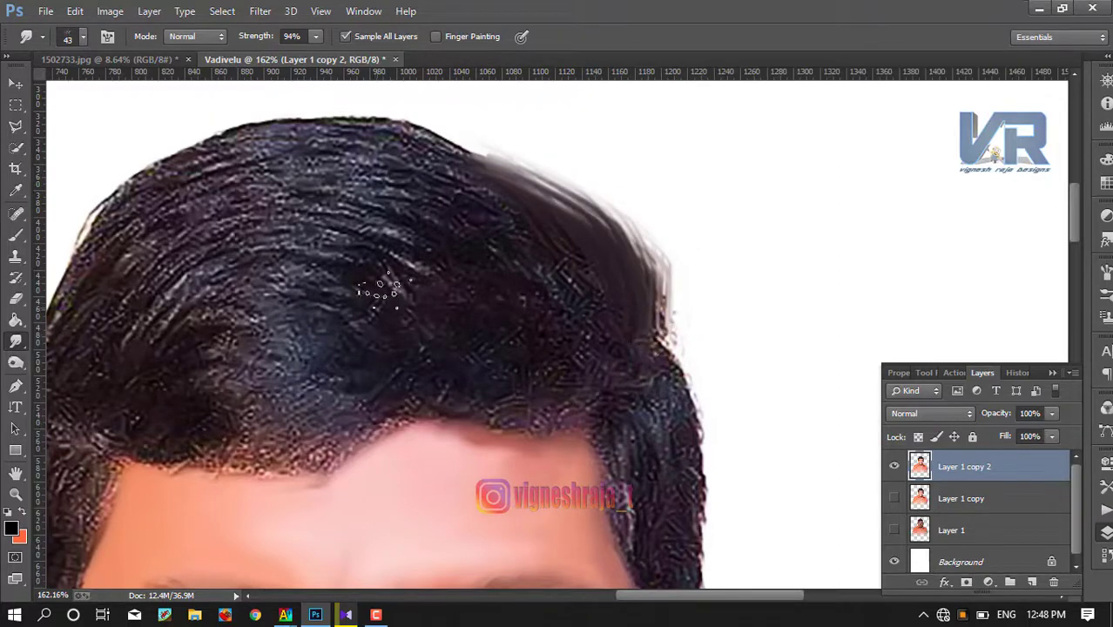
- Fill light gaps and smooth darker strands along the hair's top and right edges
right_click(558, 277)
key(Escape)
drag(384, 148, 568, 344)
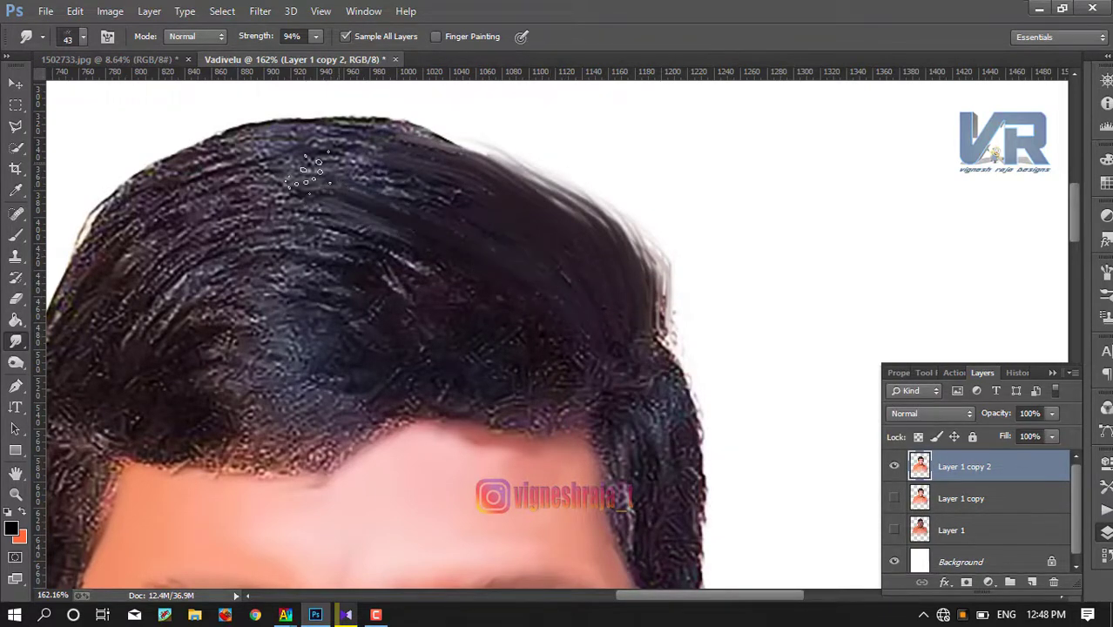
drag(310, 173, 208, 253)
mouse_move(449, 161)
mouse_down()
mouse_move(323, 122)
mouse_move(514, 153)
mouse_move(349, 113)
mouse_move(445, 148)
mouse_up()
key(ctrl+alt+z)
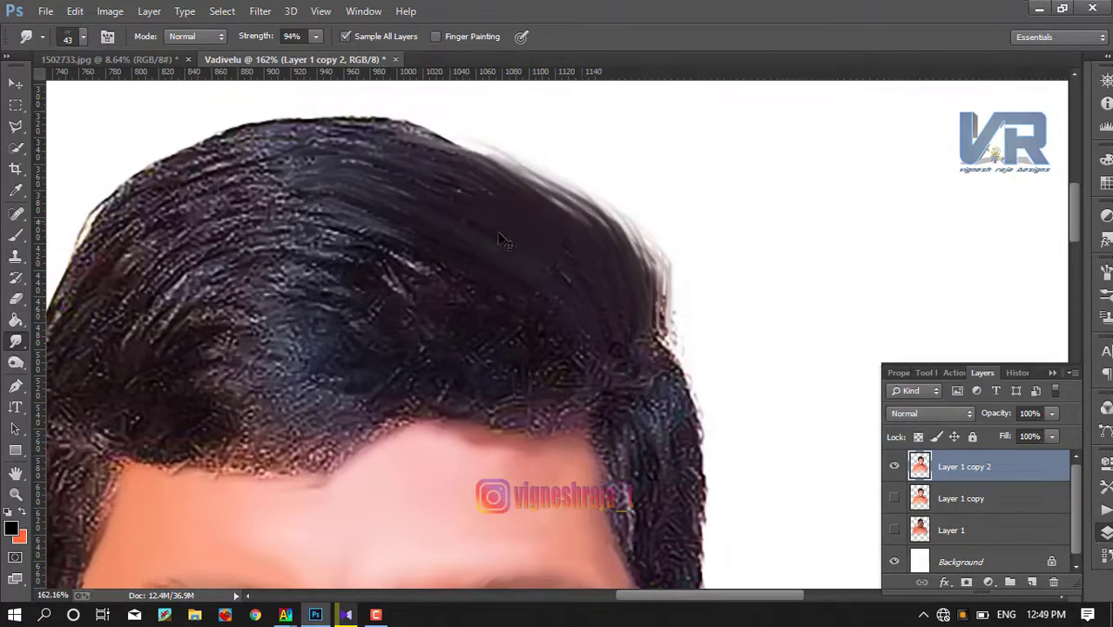
mouse_move(296, 139)
mouse_down()
mouse_move(460, 174)
mouse_move(313, 148)
mouse_move(449, 152)
mouse_move(344, 131)
mouse_move(461, 144)
mouse_move(351, 128)
mouse_up()
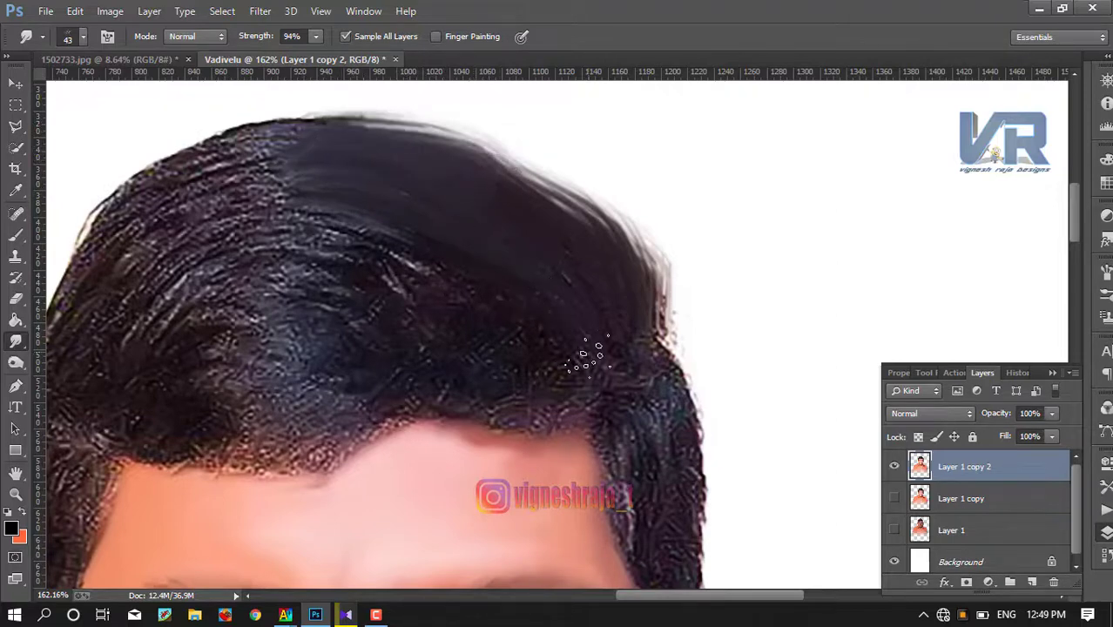
drag(357, 258, 440, 277)
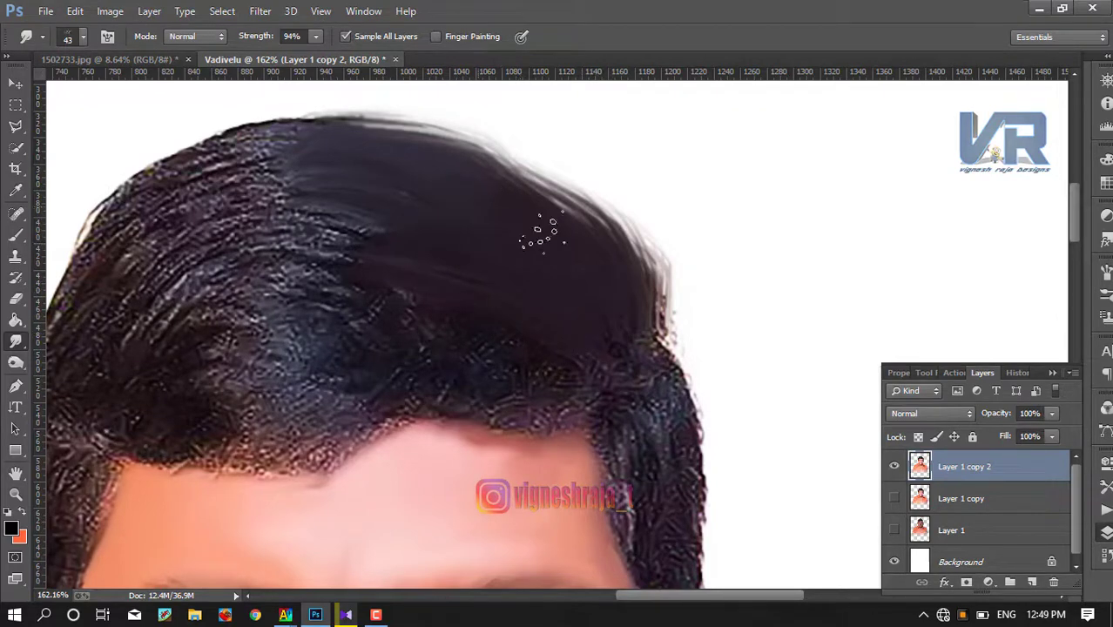
mouse_move(644, 331)
mouse_down()
mouse_move(575, 183)
mouse_move(601, 222)
mouse_move(540, 174)
mouse_move(558, 196)
mouse_move(623, 218)
mouse_move(492, 161)
mouse_up()
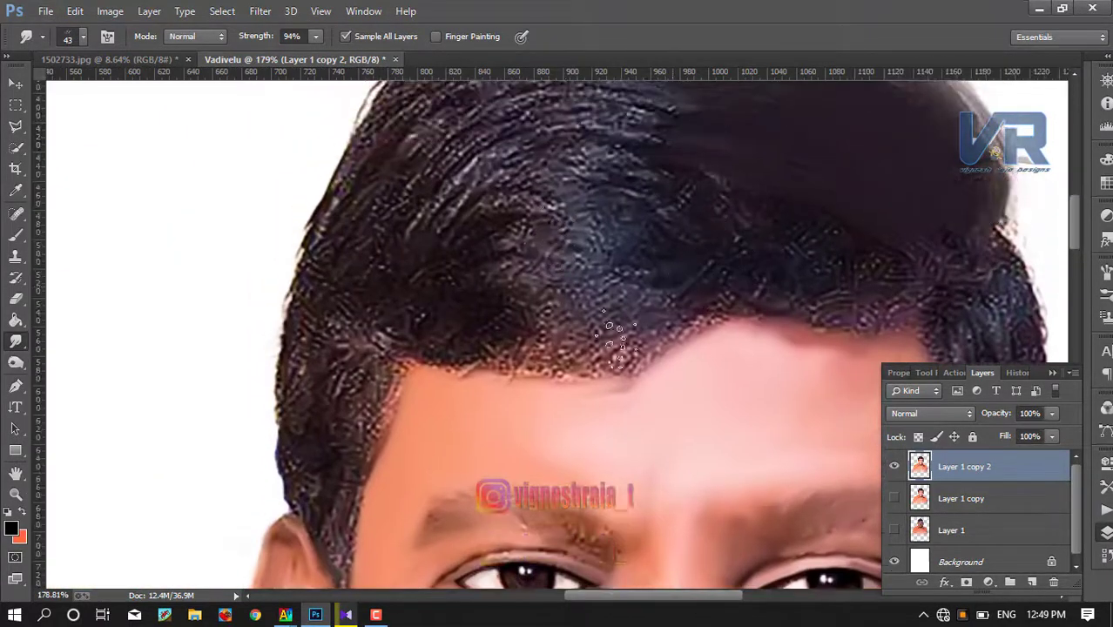
- Smudge the hairline and crown strands into smooth, curved sweeps with the 94% Smudge tool
drag(702, 250, 519, 305)
drag(632, 280, 437, 280)
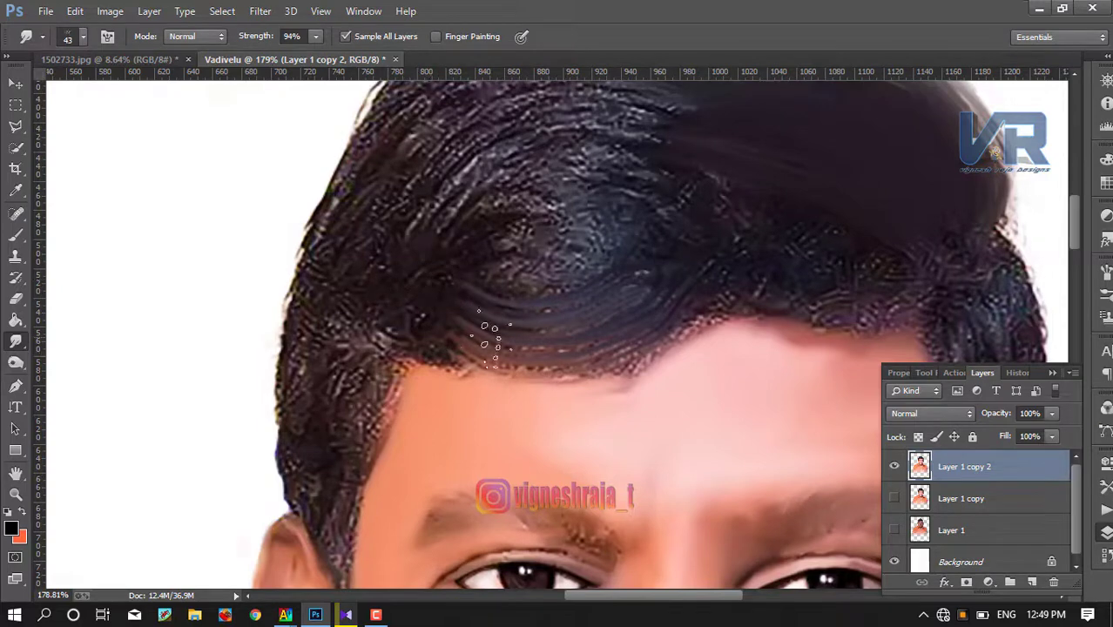
mouse_move(490, 341)
mouse_down()
mouse_move(373, 287)
mouse_move(405, 340)
mouse_up()
mouse_move(557, 318)
mouse_down()
mouse_move(410, 279)
mouse_move(655, 222)
mouse_move(425, 279)
mouse_move(610, 207)
mouse_move(514, 187)
mouse_up()
scroll(655, 223, up, 3)
mouse_move(427, 261)
mouse_down()
mouse_move(609, 169)
mouse_move(477, 202)
mouse_move(397, 261)
mouse_move(583, 148)
mouse_move(463, 194)
mouse_up()
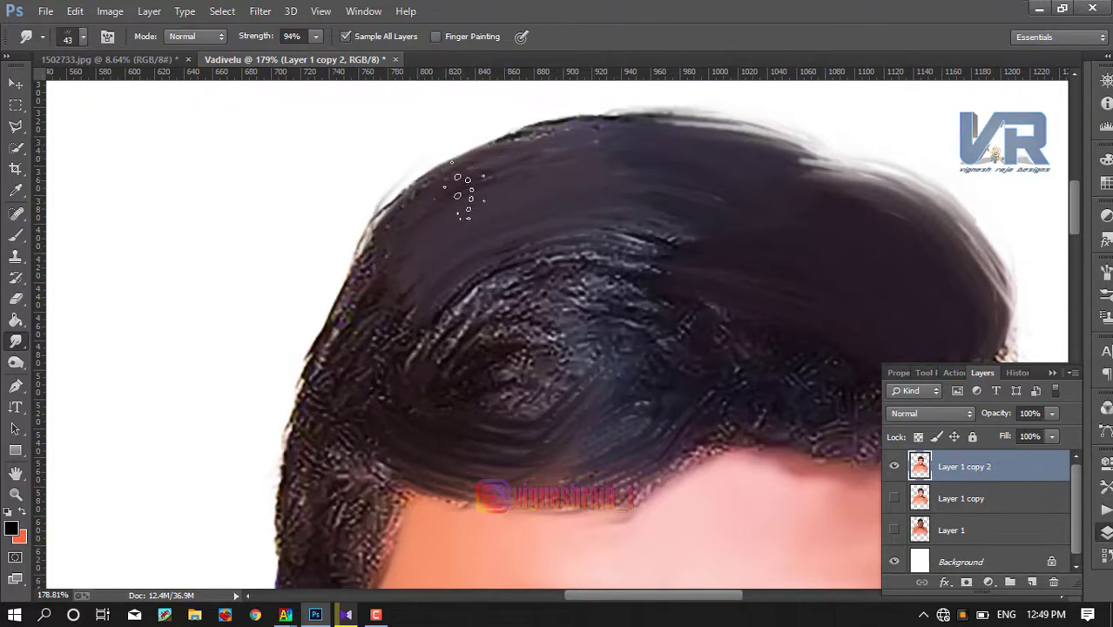
mouse_move(619, 144)
mouse_down()
mouse_move(522, 131)
mouse_move(445, 174)
mouse_move(427, 244)
mouse_up()
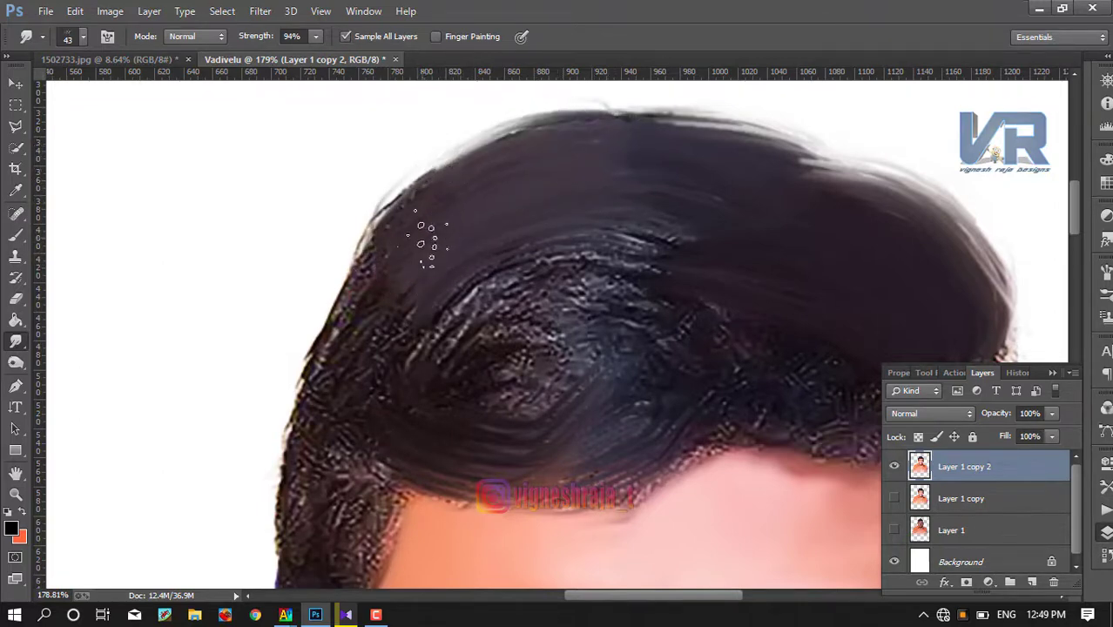
mouse_move(347, 313)
mouse_down()
mouse_move(422, 214)
mouse_move(344, 287)
mouse_move(340, 331)
mouse_up()
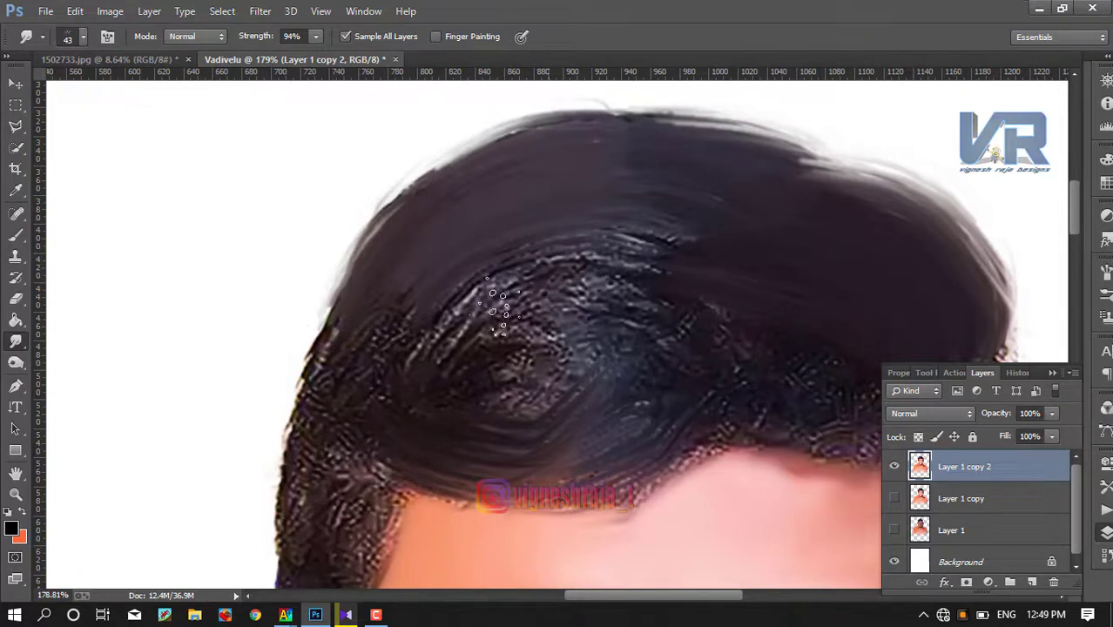
mouse_move(582, 265)
mouse_down()
mouse_move(631, 278)
mouse_move(522, 265)
mouse_move(462, 318)
mouse_move(605, 235)
mouse_up()
- Smooth the textured crown, the rough patch left of it, the forehead hairline and upper hair streaks
scroll(523, 314, down, 1)
scroll(587, 348, down, 1)
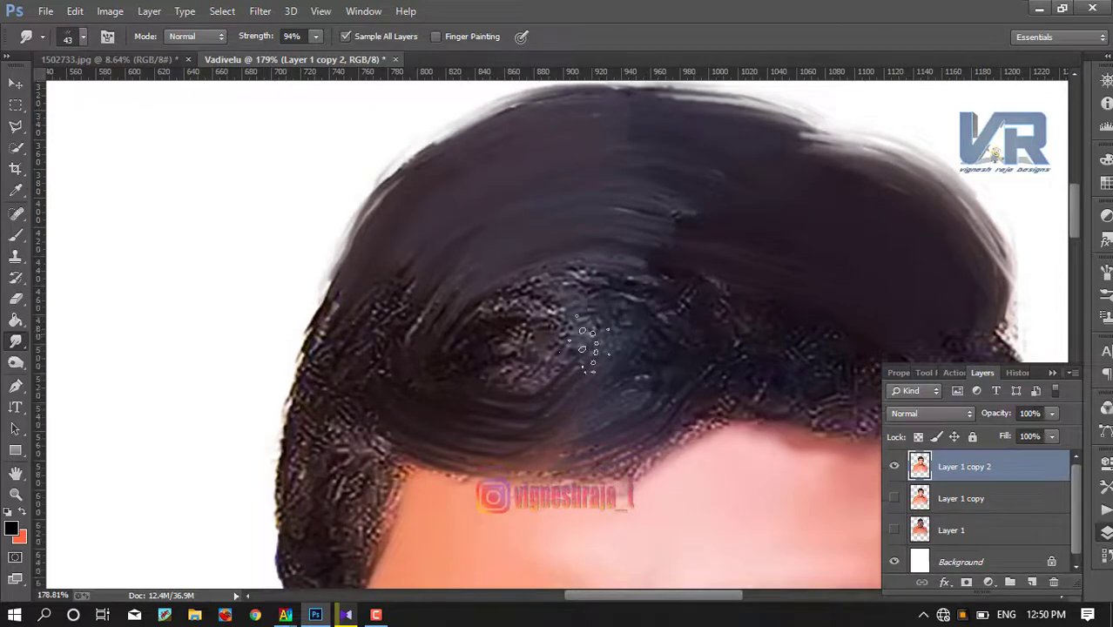
mouse_move(662, 349)
mouse_down()
mouse_move(584, 379)
mouse_move(471, 375)
mouse_move(514, 384)
mouse_move(670, 296)
mouse_up()
mouse_move(671, 296)
mouse_down()
mouse_move(470, 349)
mouse_move(641, 253)
mouse_move(488, 313)
mouse_move(666, 279)
mouse_move(498, 336)
mouse_up()
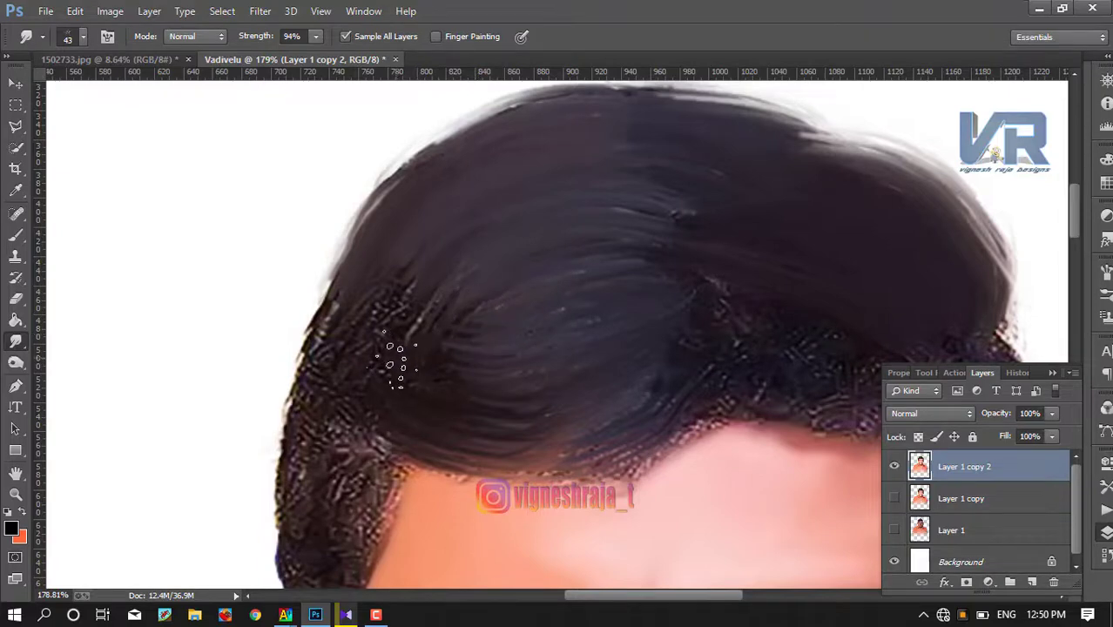
mouse_move(394, 362)
mouse_down()
mouse_move(431, 297)
mouse_move(375, 331)
mouse_move(374, 261)
mouse_move(323, 296)
mouse_move(314, 345)
mouse_move(320, 300)
mouse_up()
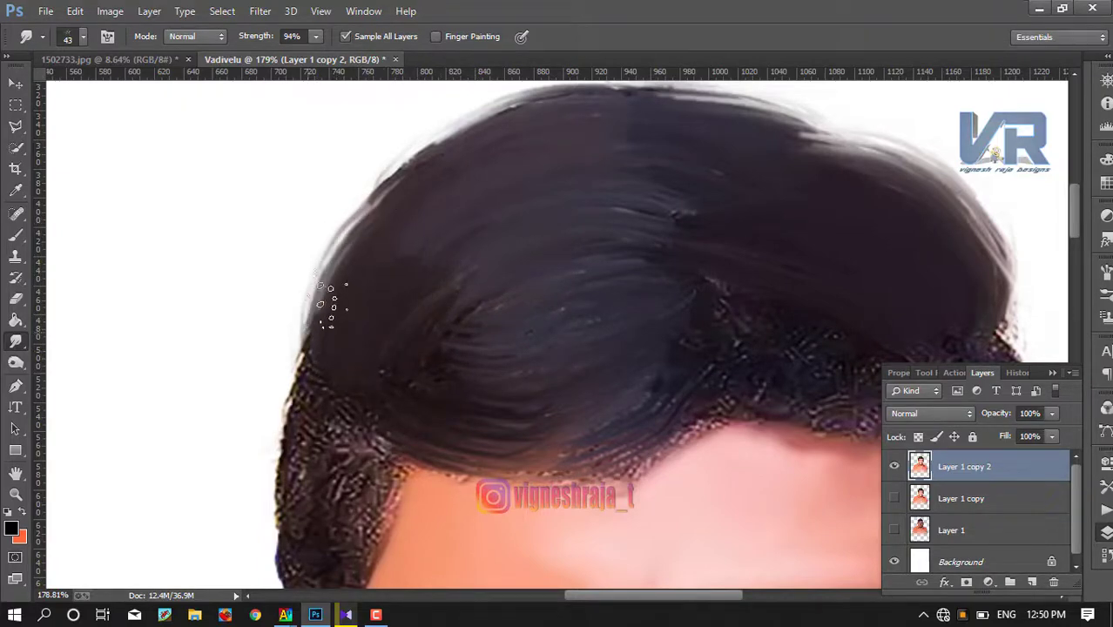
drag(650, 348, 651, 253)
scroll(651, 252, right, 3)
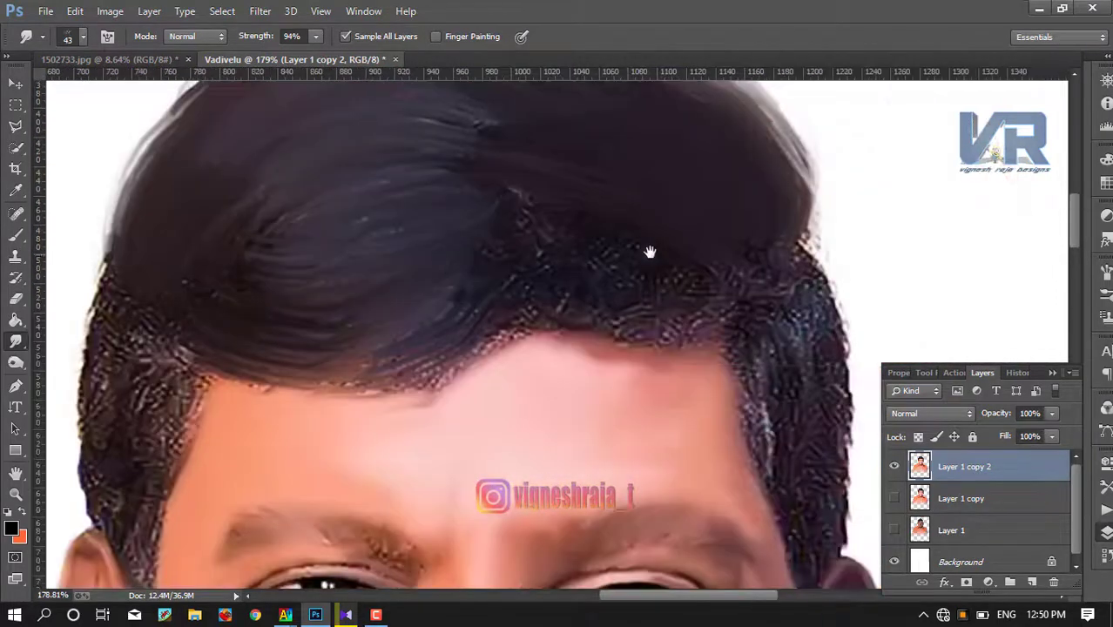
mouse_move(701, 305)
mouse_down()
mouse_move(558, 294)
mouse_move(610, 340)
mouse_move(716, 296)
mouse_move(440, 365)
mouse_move(487, 331)
mouse_up()
mouse_move(418, 392)
mouse_down()
mouse_move(348, 366)
mouse_move(431, 309)
mouse_move(288, 327)
mouse_move(548, 274)
mouse_up()
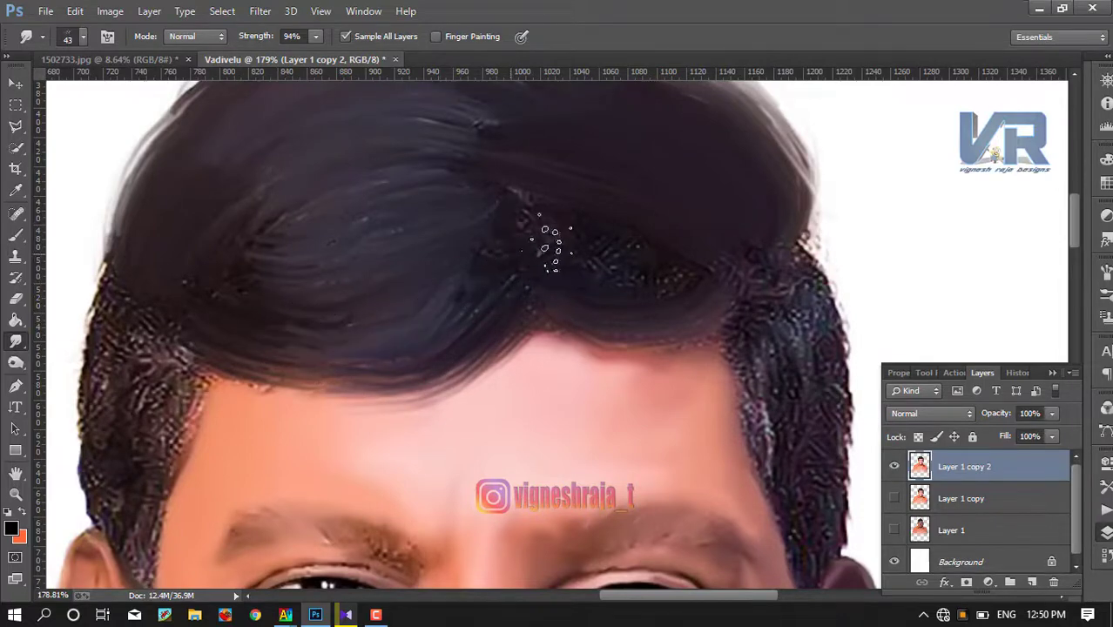
mouse_move(530, 209)
mouse_down()
mouse_move(509, 193)
mouse_move(347, 169)
mouse_move(435, 178)
mouse_move(376, 214)
mouse_up()
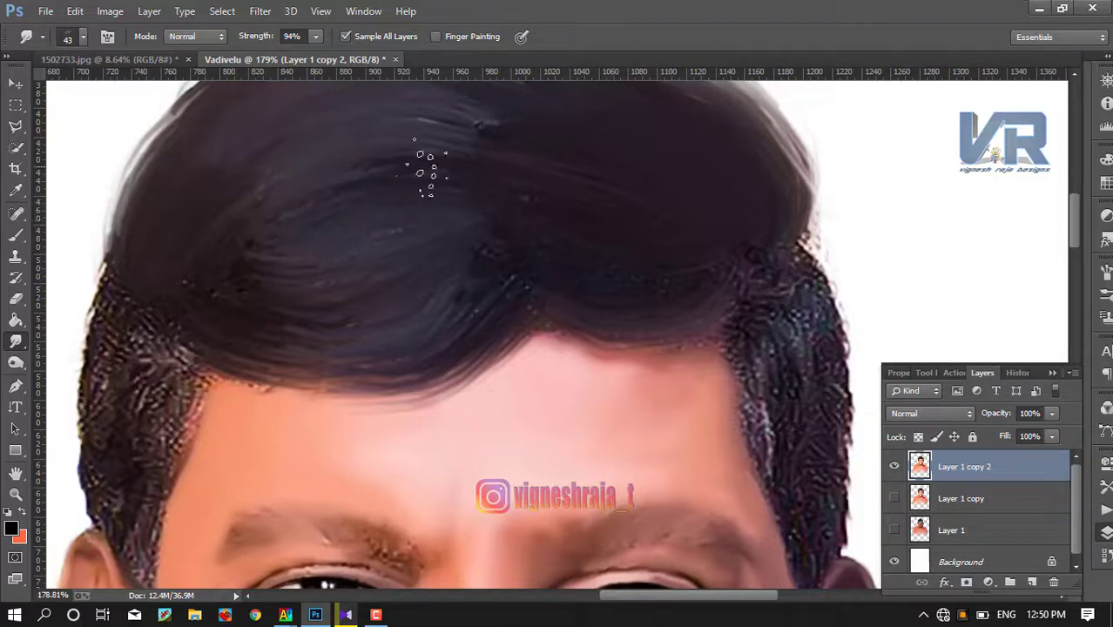
drag(426, 170, 261, 207)
mouse_move(354, 131)
mouse_down()
mouse_move(497, 144)
mouse_move(273, 166)
mouse_up()
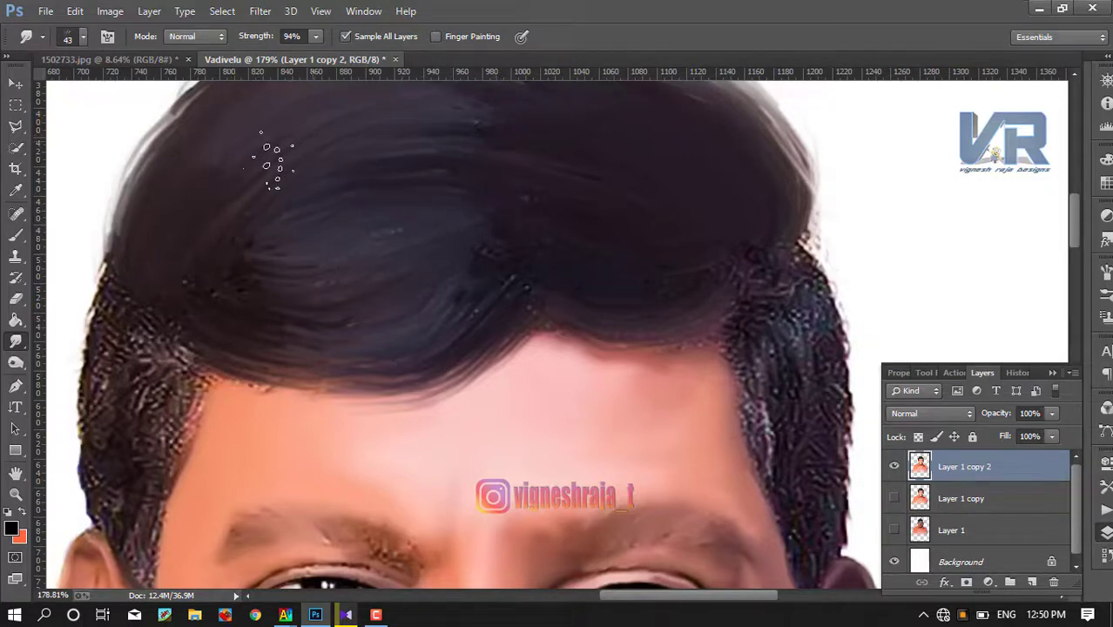
- Darken and soften the frizzy upper-right hair edge into smooth strands
scroll(541, 318, up, 2)
drag(788, 329, 830, 277)
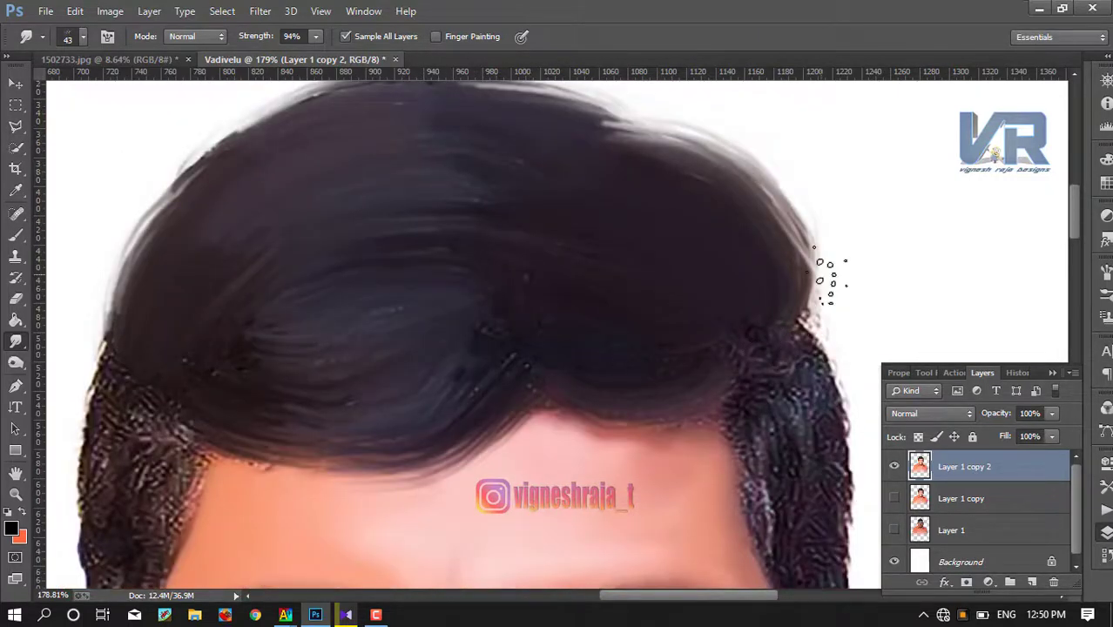
drag(754, 161, 784, 228)
drag(694, 144, 717, 166)
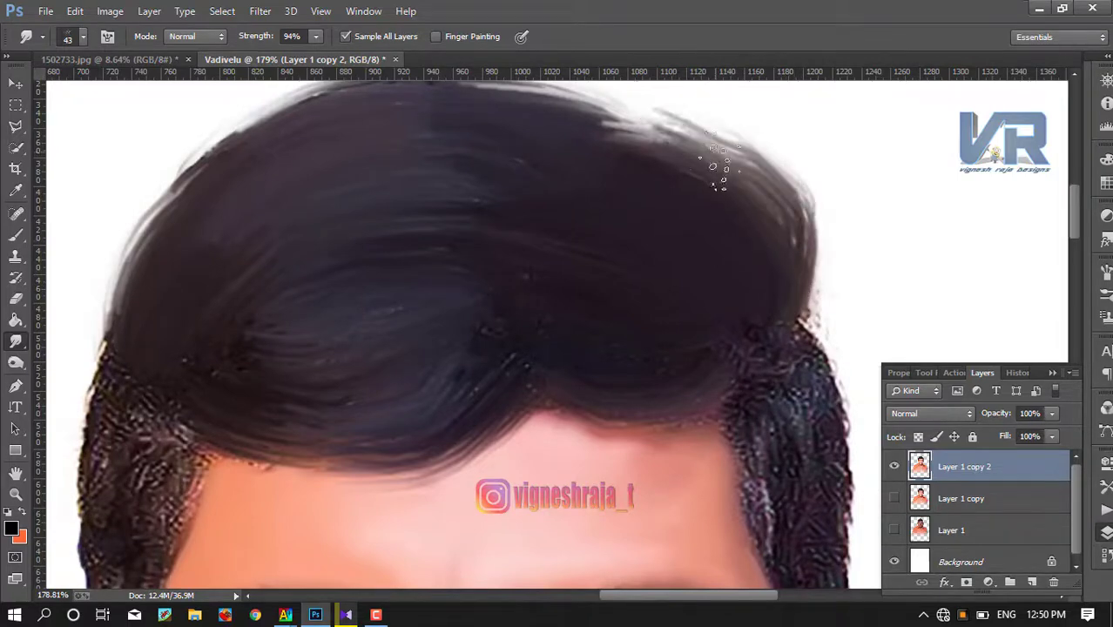
drag(510, 294, 646, 191)
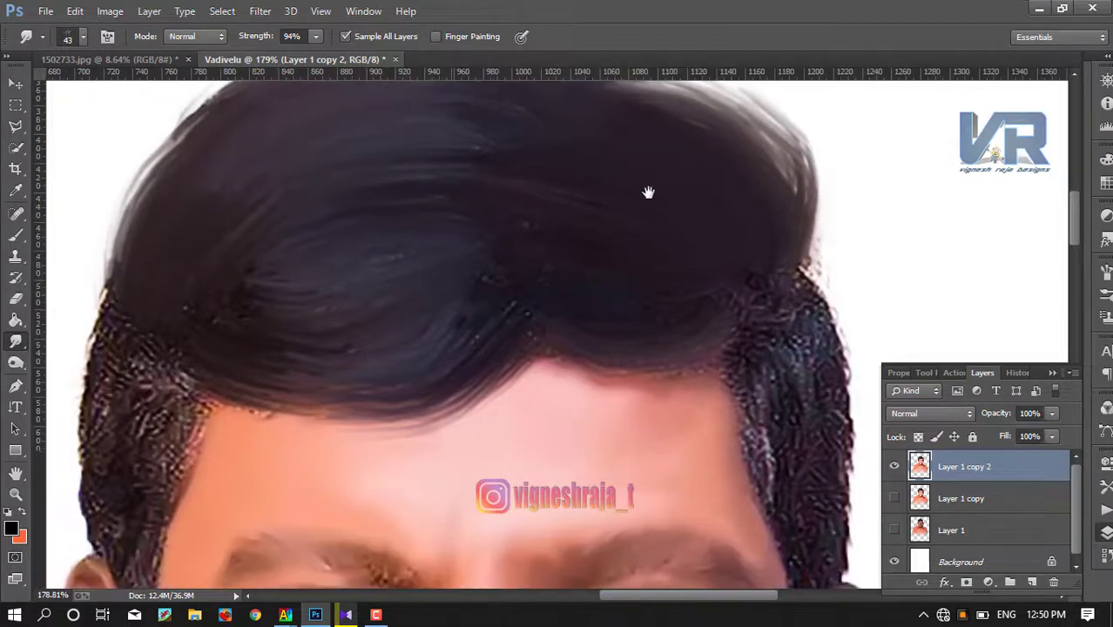
mouse_move(688, 240)
mouse_down()
mouse_move(460, 248)
mouse_move(716, 219)
mouse_move(422, 198)
mouse_move(777, 181)
mouse_move(478, 241)
mouse_move(651, 253)
mouse_move(676, 198)
mouse_up()
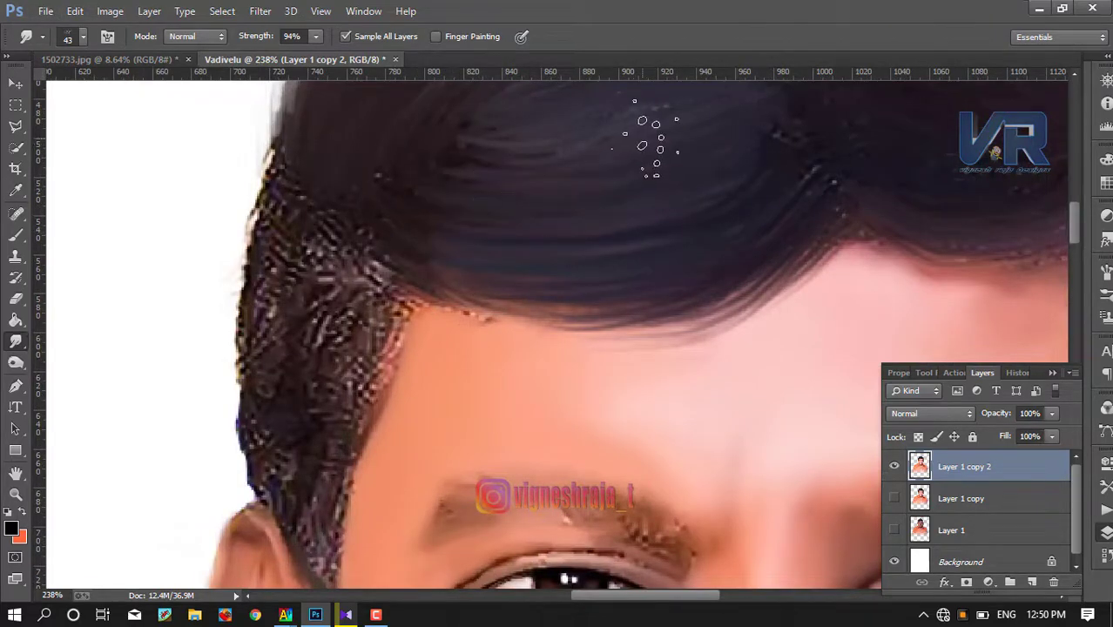
- Shrink the Smudge brush with [ and undo a stroke that smeared hair into the skin
scroll(697, 157, up, 2)
mouse_move(505, 191)
mouse_down()
mouse_move(722, 137)
mouse_move(501, 170)
mouse_up()
key(bracketleft)
key(bracketleft)
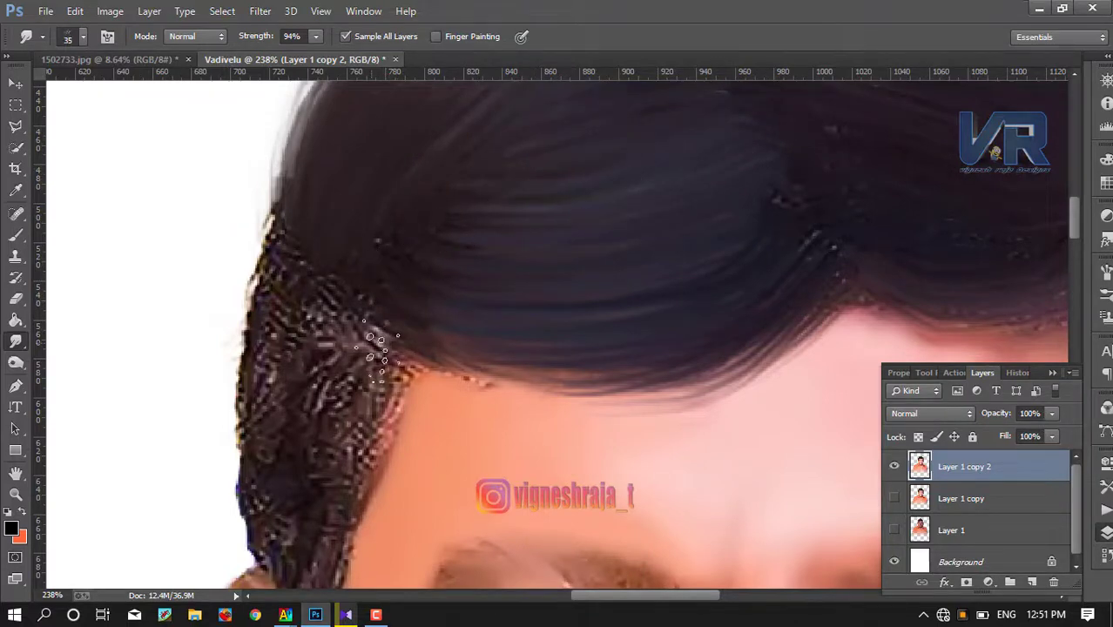
scroll(334, 461, down, 3)
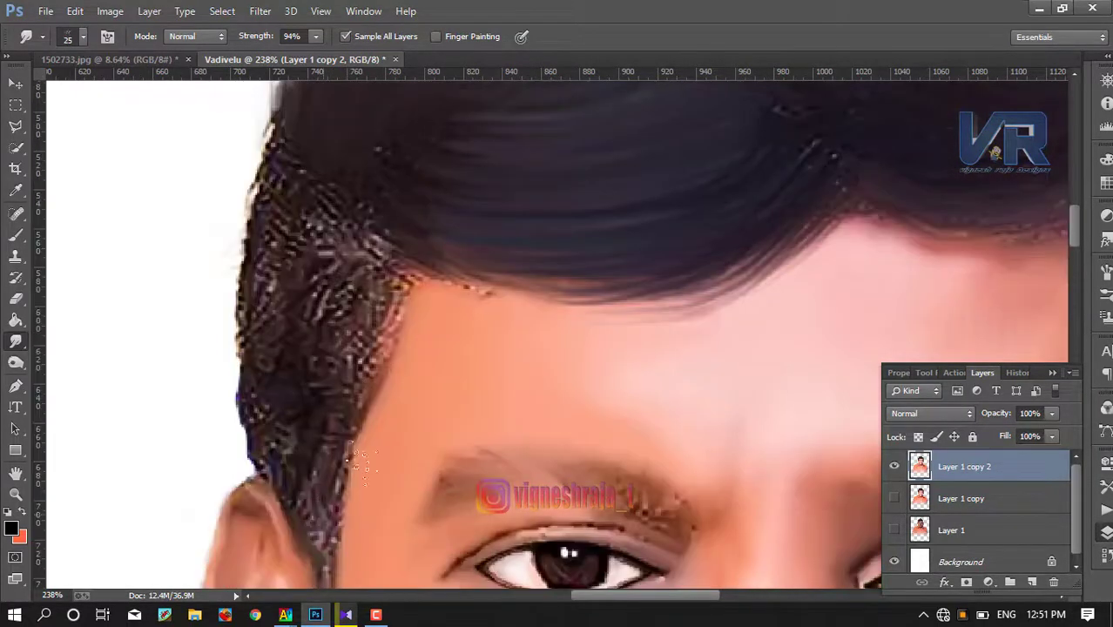
drag(364, 461, 341, 449)
key(ctrl+z)
- Smooth the upper-left hair mass above the forehead into painted streaks
drag(391, 300, 370, 266)
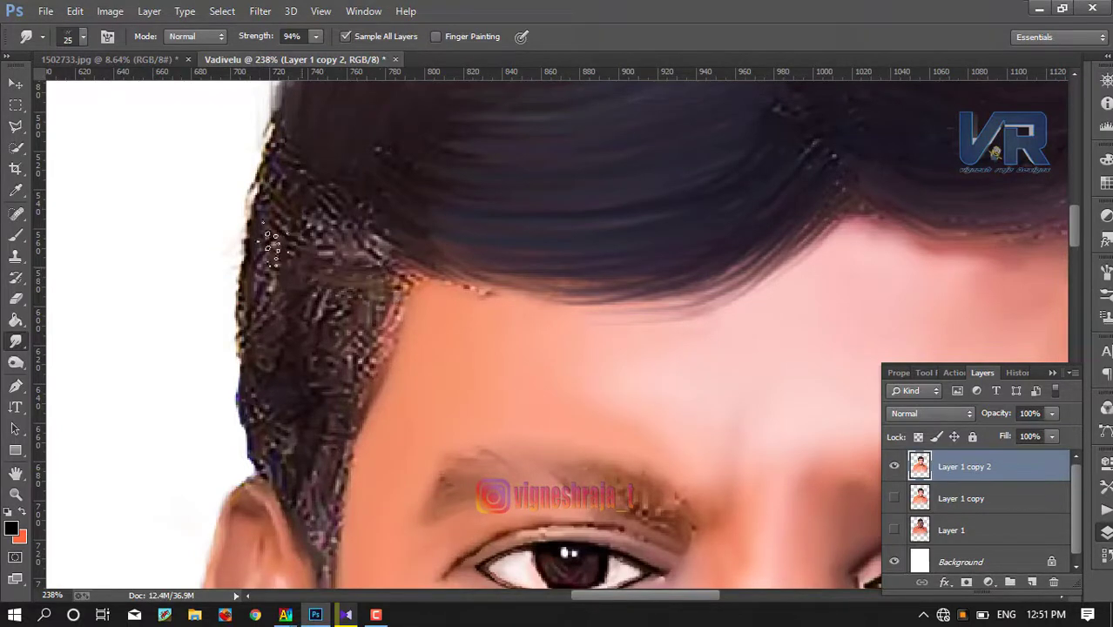
drag(292, 262, 274, 231)
drag(387, 261, 322, 304)
mouse_move(213, 292)
mouse_down()
mouse_move(384, 288)
mouse_move(283, 222)
mouse_up()
mouse_move(358, 267)
mouse_down()
mouse_move(410, 277)
mouse_move(270, 166)
mouse_up()
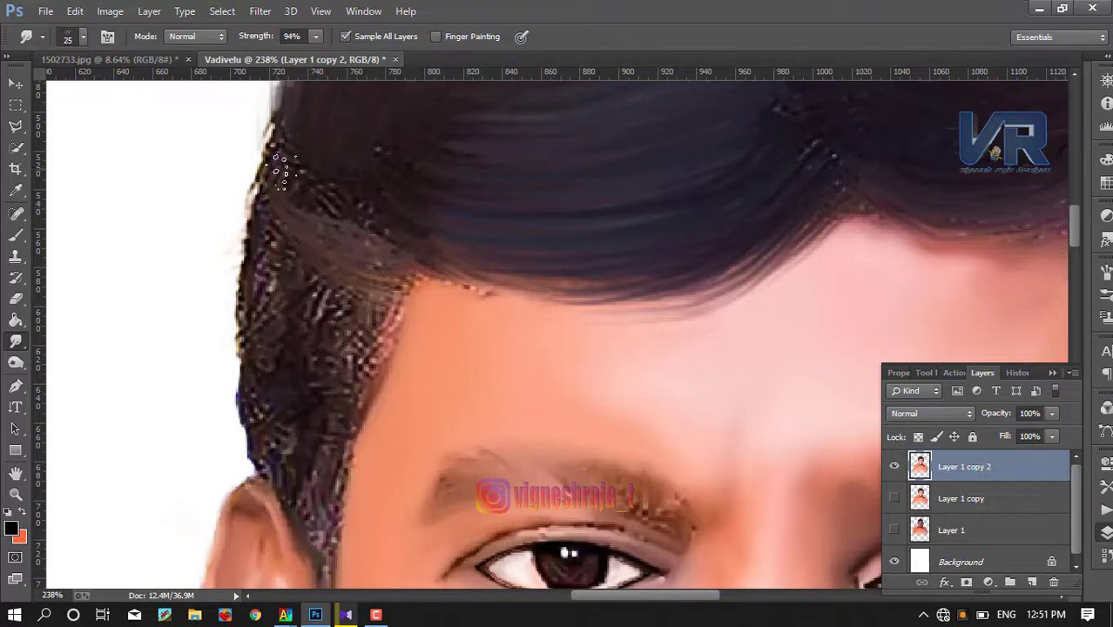
mouse_move(304, 204)
mouse_down()
mouse_move(408, 257)
mouse_move(261, 253)
mouse_move(279, 292)
mouse_up()
mouse_move(357, 327)
mouse_down()
mouse_move(270, 235)
mouse_move(368, 306)
mouse_move(349, 353)
mouse_up()
- Smooth and darken the speckled hair along the temple and top-left edge
drag(261, 288, 301, 348)
drag(375, 329, 336, 388)
drag(410, 310, 311, 399)
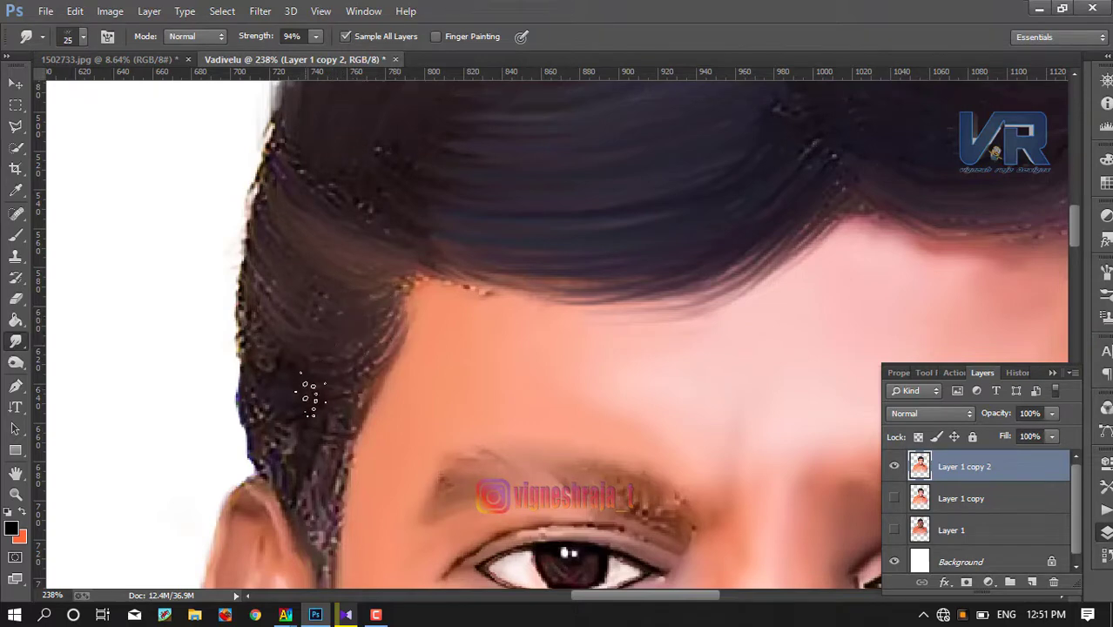
drag(250, 346, 336, 361)
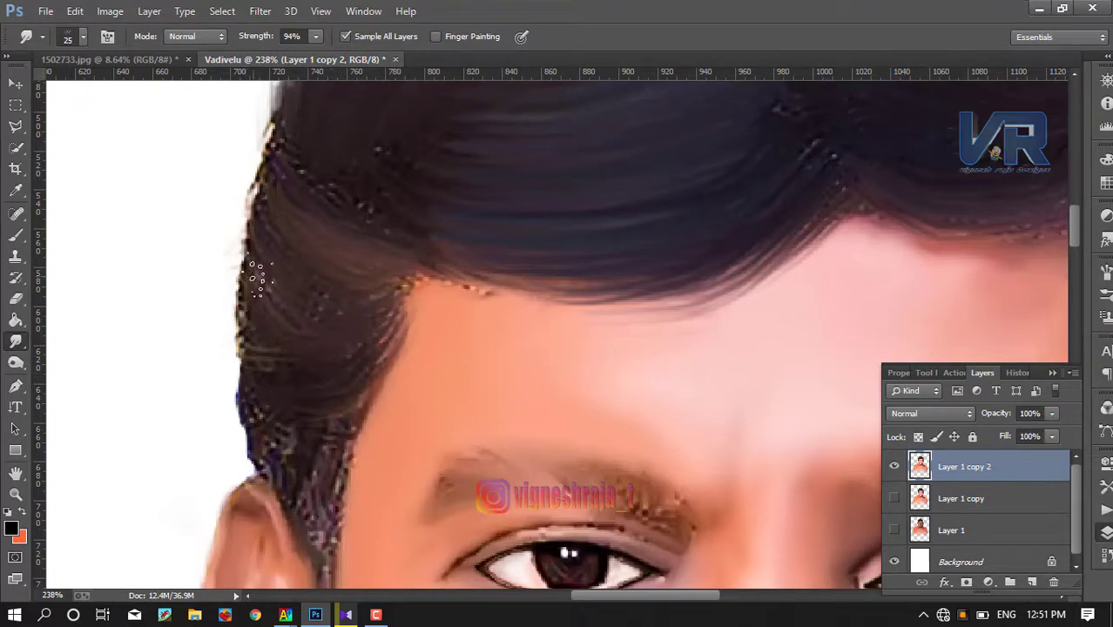
drag(374, 283, 305, 228)
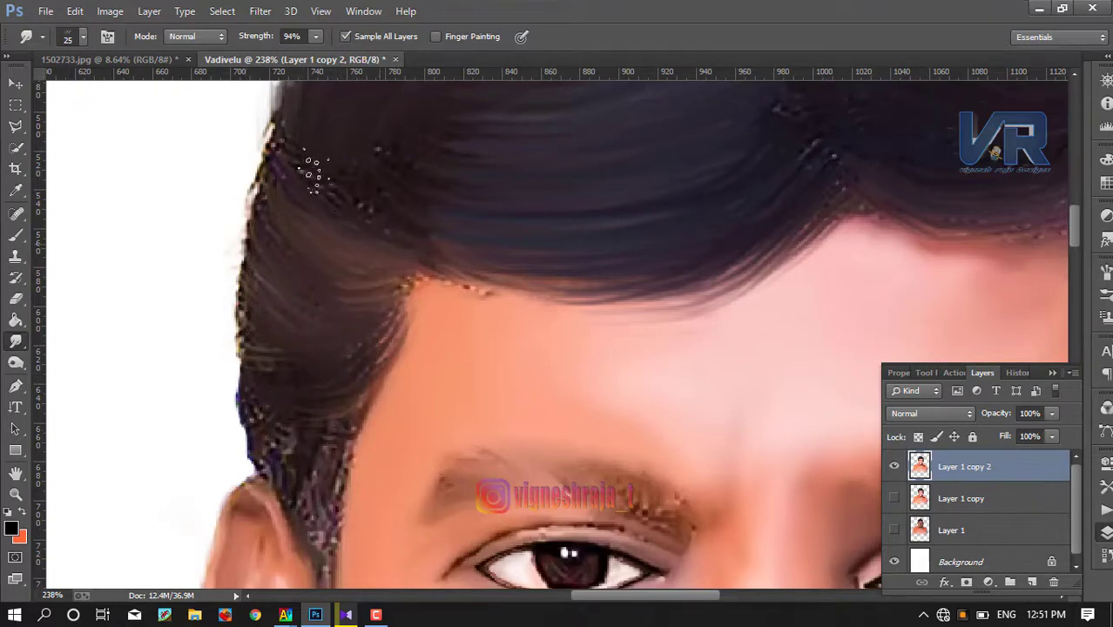
drag(313, 173, 290, 150)
drag(244, 326, 294, 394)
- Tease the speckled left hair edge into outward wisps down to the sideburn and above the ear
drag(255, 434, 232, 467)
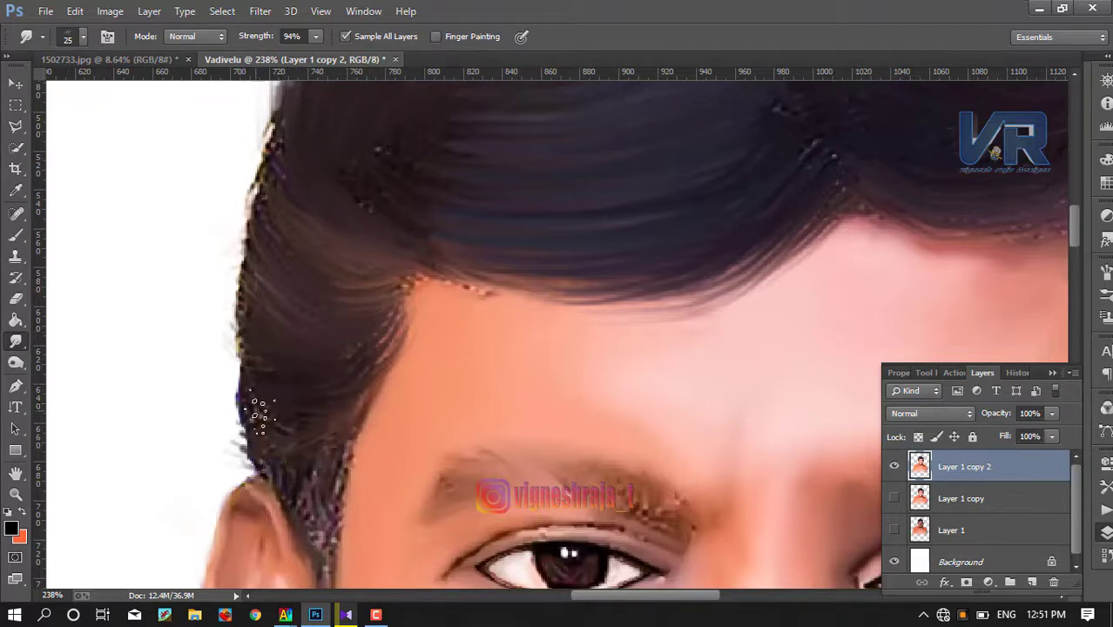
drag(235, 349, 255, 396)
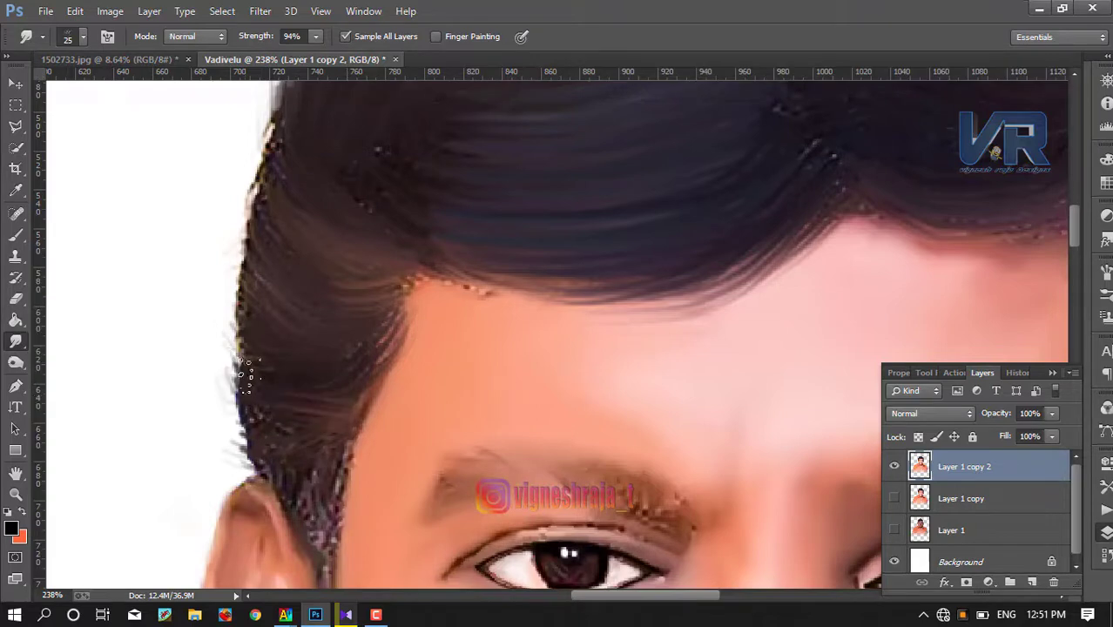
drag(335, 433, 251, 403)
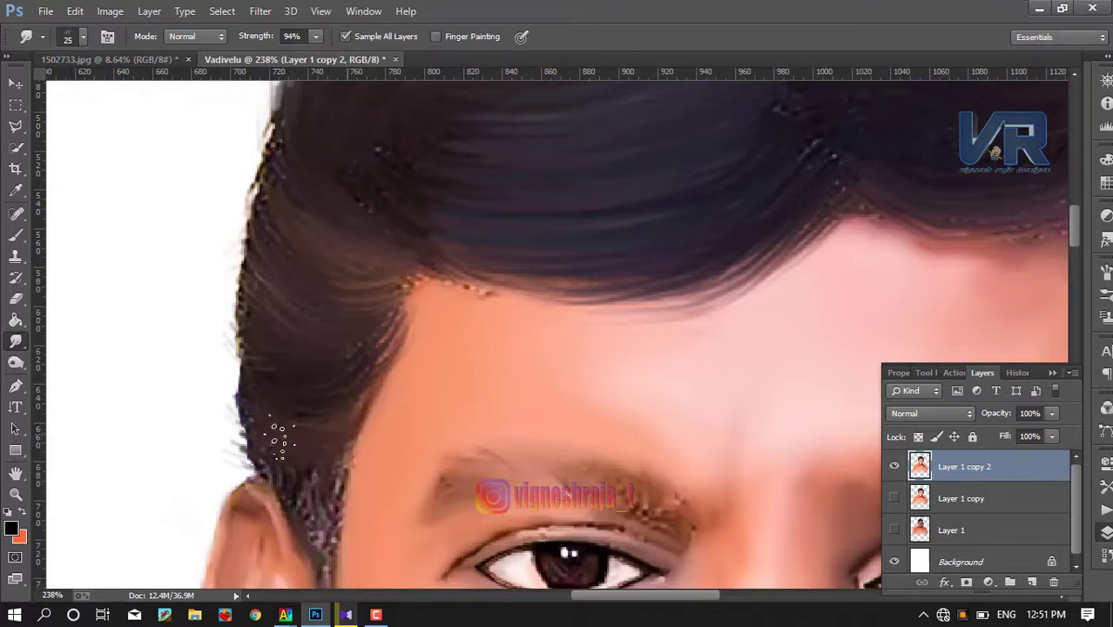
mouse_move(346, 441)
mouse_down()
mouse_move(307, 477)
mouse_move(335, 527)
mouse_move(344, 478)
mouse_up()
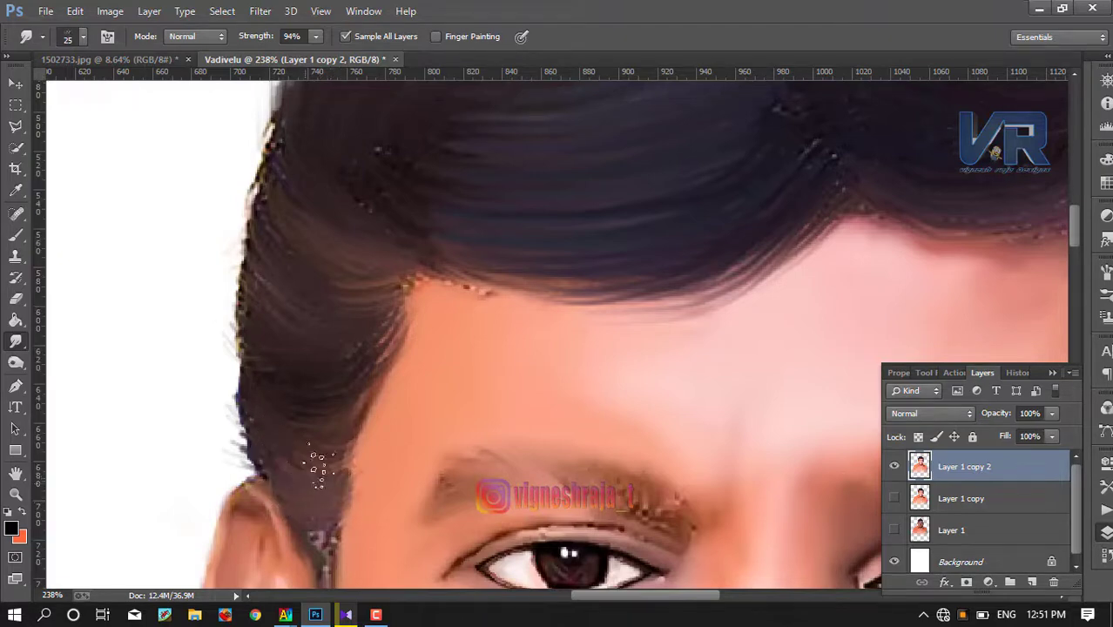
drag(318, 466, 235, 397)
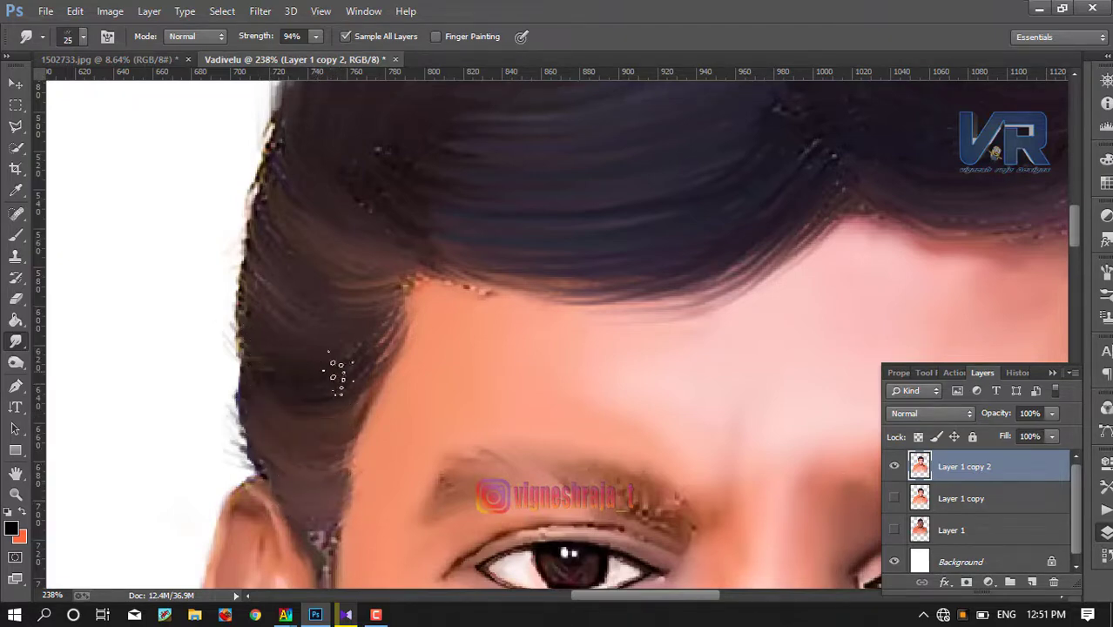
drag(361, 388, 302, 321)
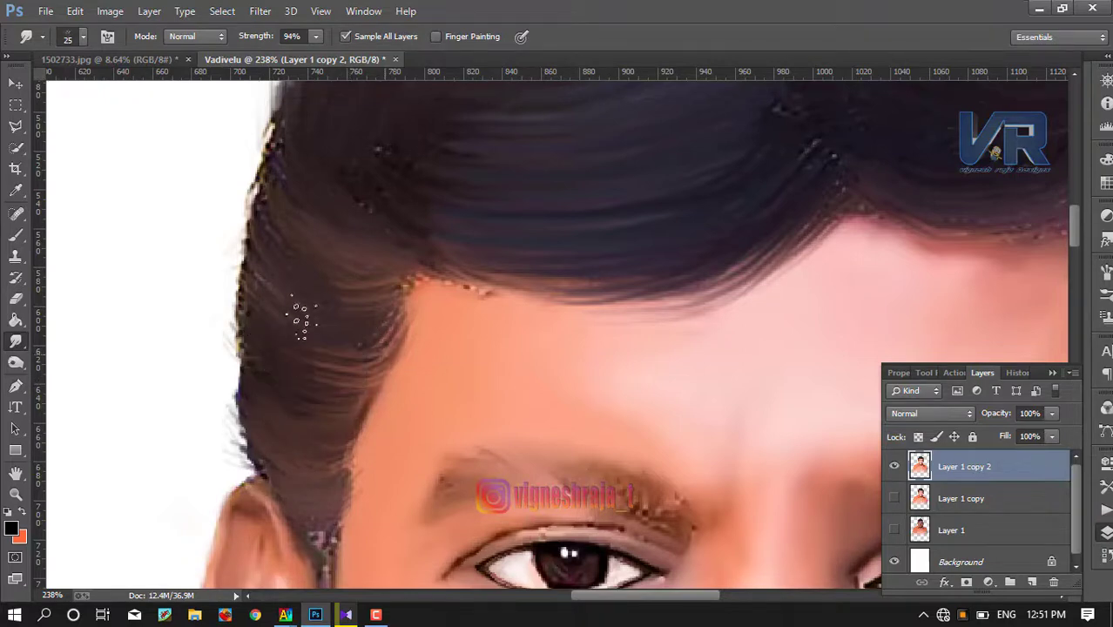
- Smooth the greyish patch at the temple hairline and review the side hair
scroll(387, 348, down, 3)
scroll(323, 375, down, 3)
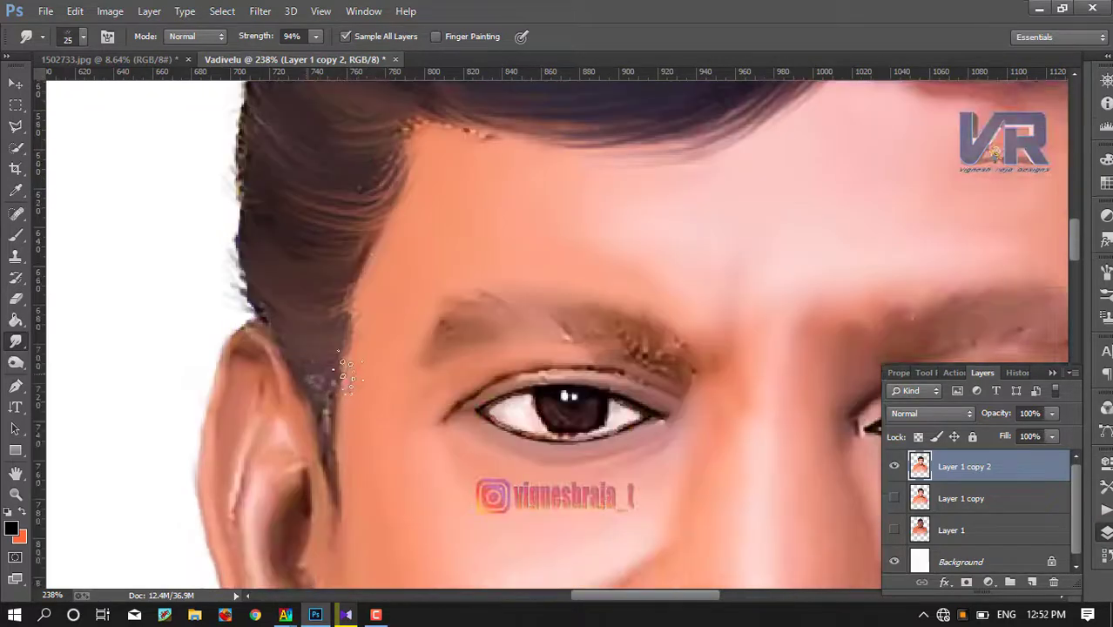
drag(347, 374, 314, 397)
scroll(335, 422, down, 2)
scroll(314, 366, down, 1)
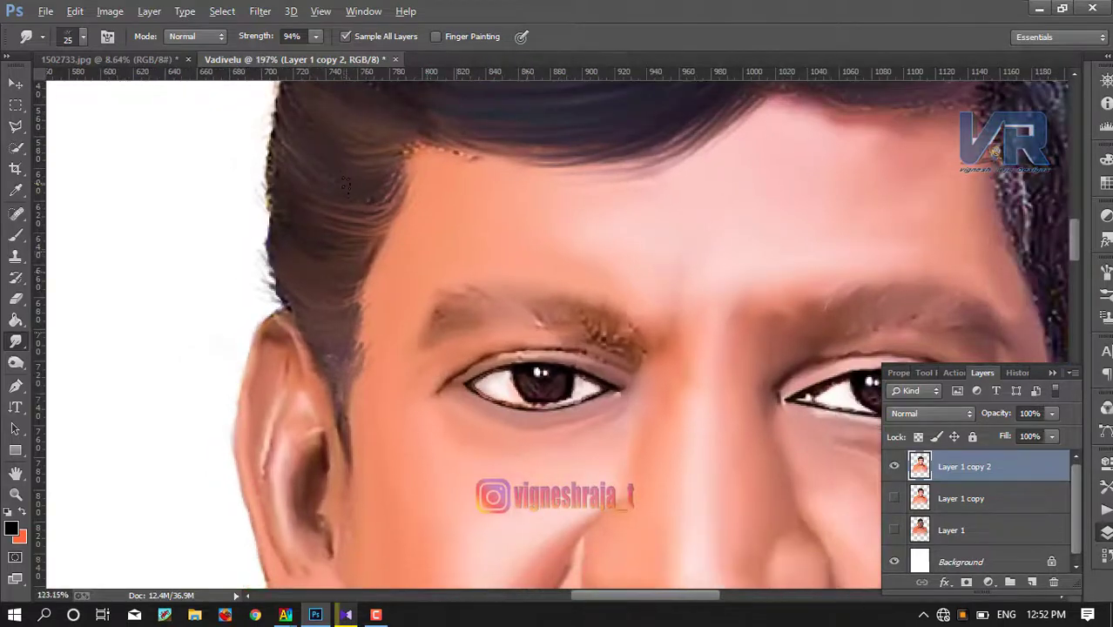
scroll(279, 261, down, 3)
scroll(246, 172, down, 1)
scroll(246, 172, up, 1)
scroll(436, 174, up, 2)
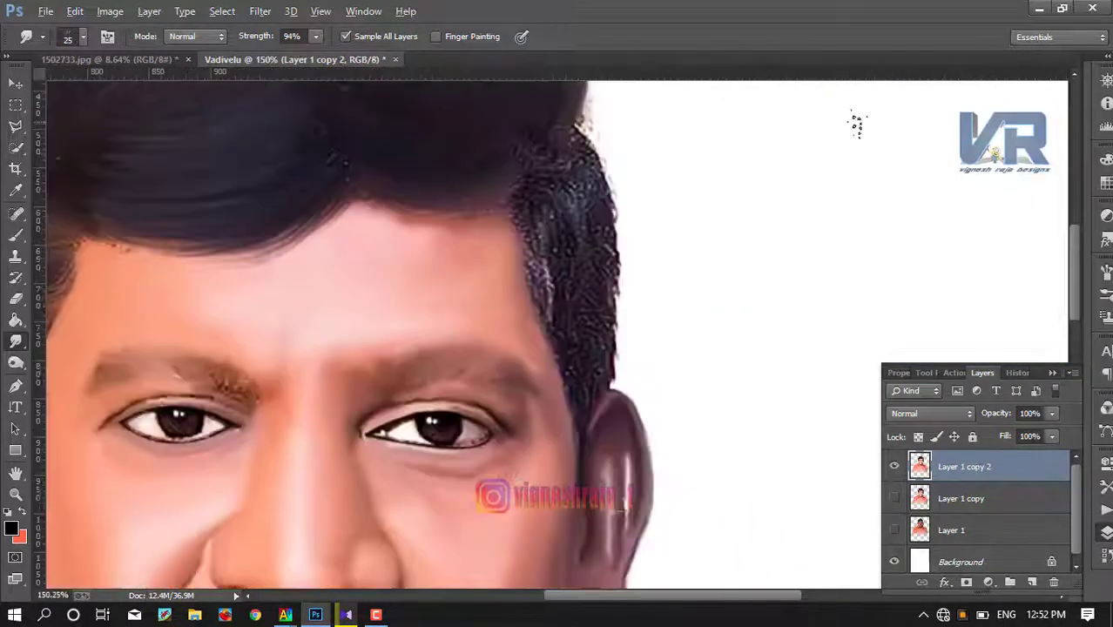
scroll(566, 175, up, 2)
- Check the brush settings, then smooth the noisy strands along the hair's right edge near the ear
right_click(579, 175)
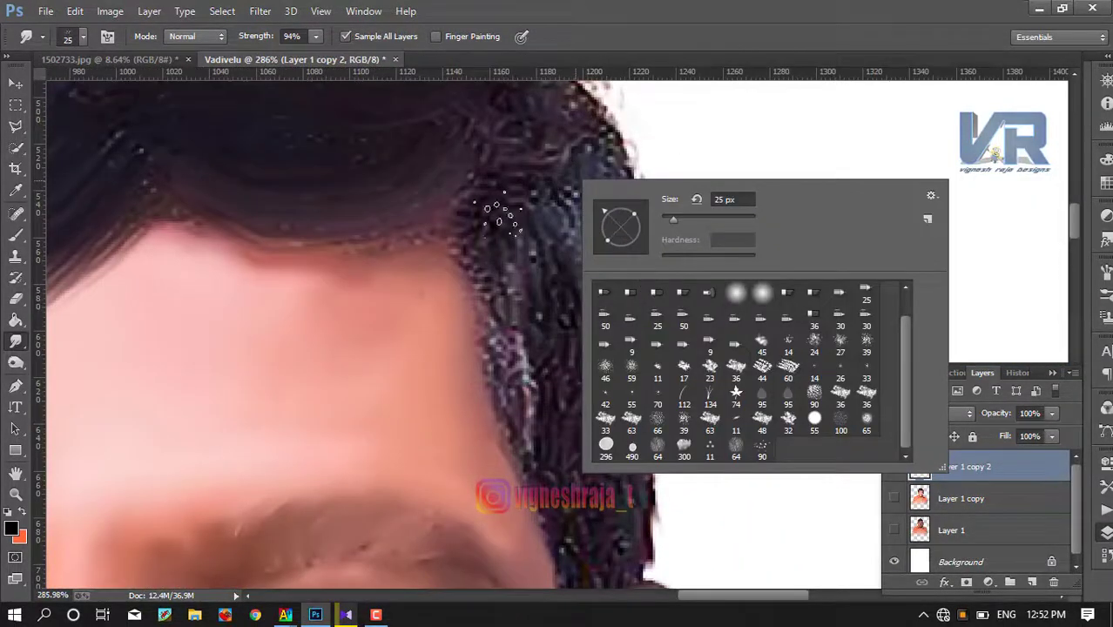
key(Escape)
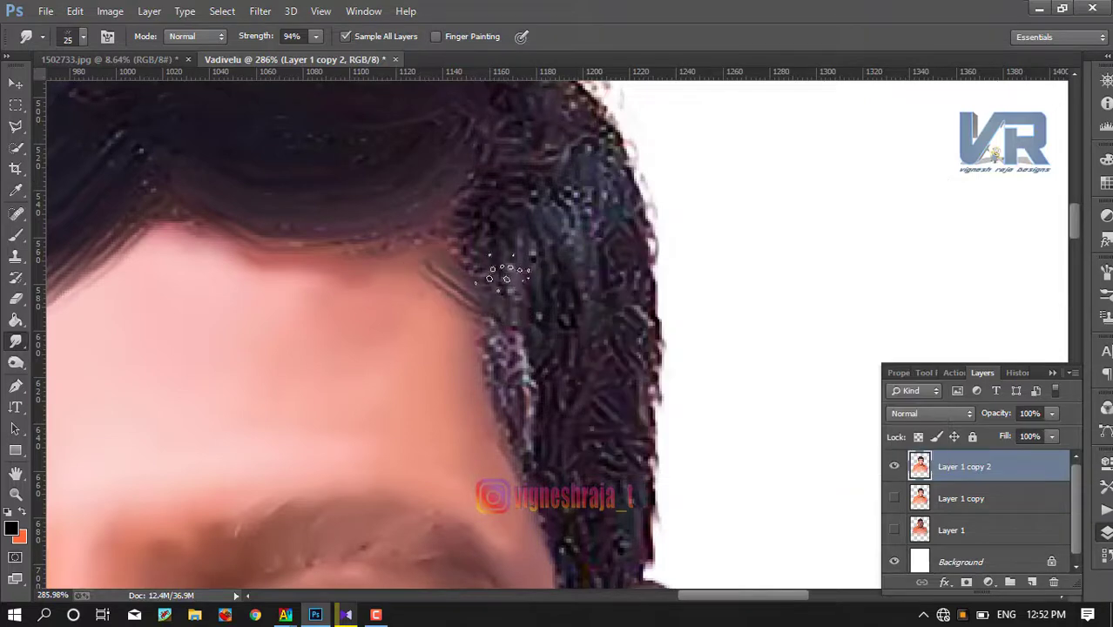
scroll(562, 257, up, 3)
scroll(560, 257, up, 2)
drag(575, 261, 654, 427)
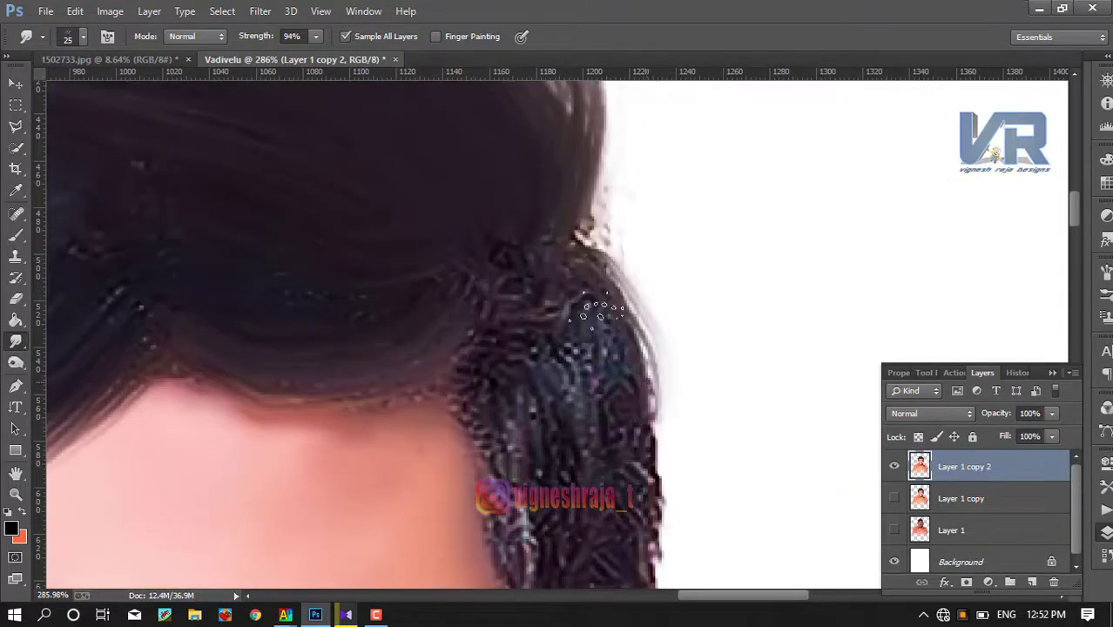
drag(614, 288, 675, 458)
drag(568, 309, 649, 458)
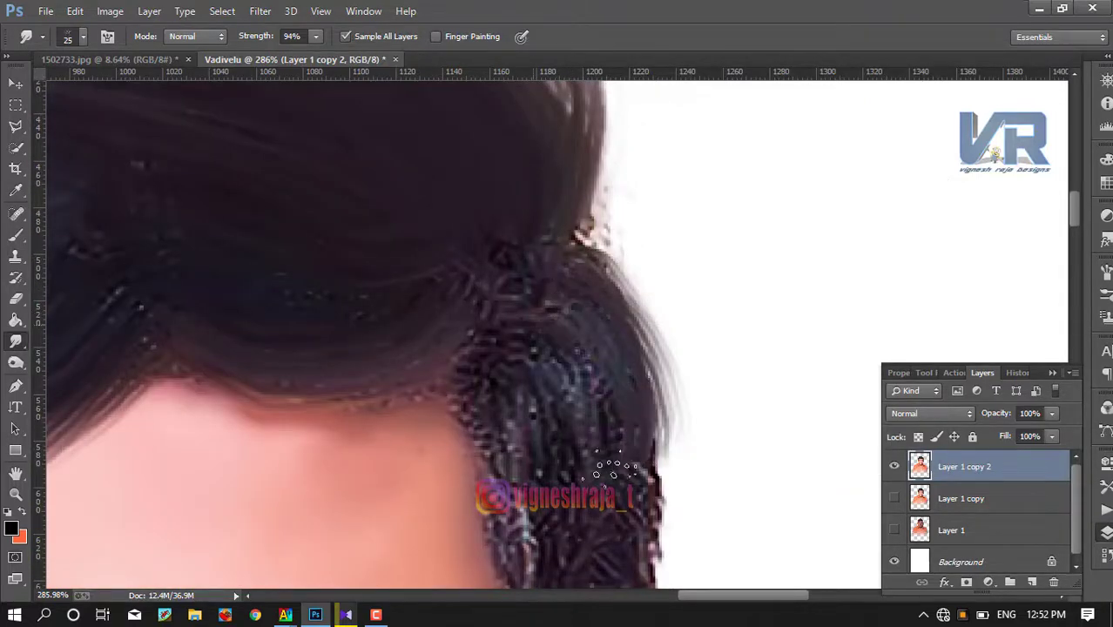
drag(562, 345, 614, 462)
mouse_move(523, 341)
mouse_down()
mouse_move(566, 402)
mouse_move(622, 435)
mouse_up()
- Smooth the speckled strands lower in the hair, undoing a stroke blended into the forehead
drag(579, 344, 655, 440)
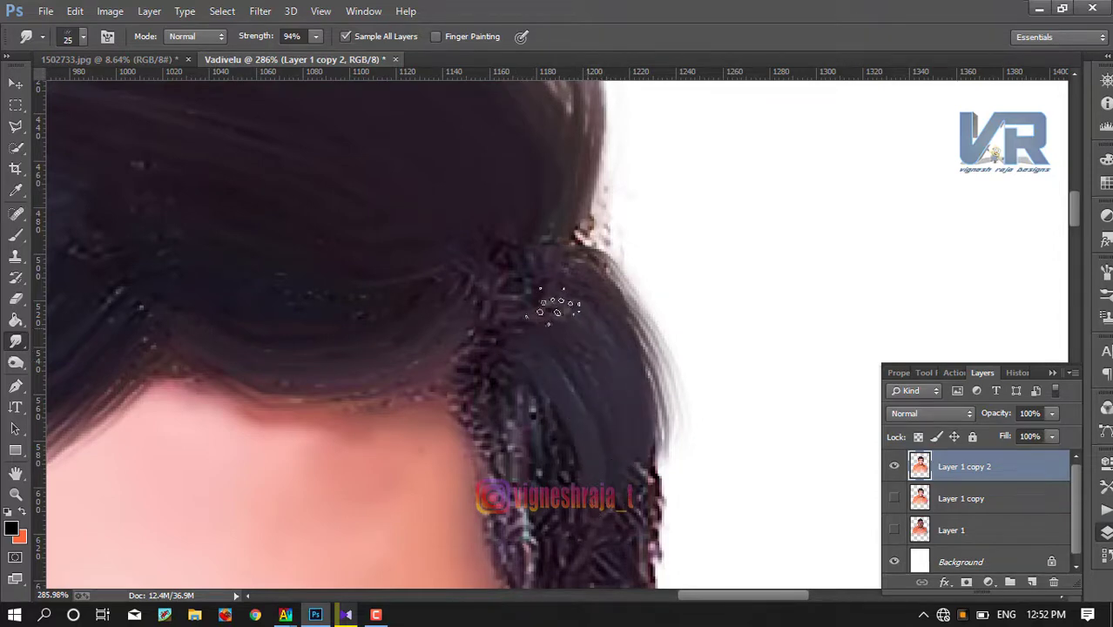
drag(601, 254, 667, 426)
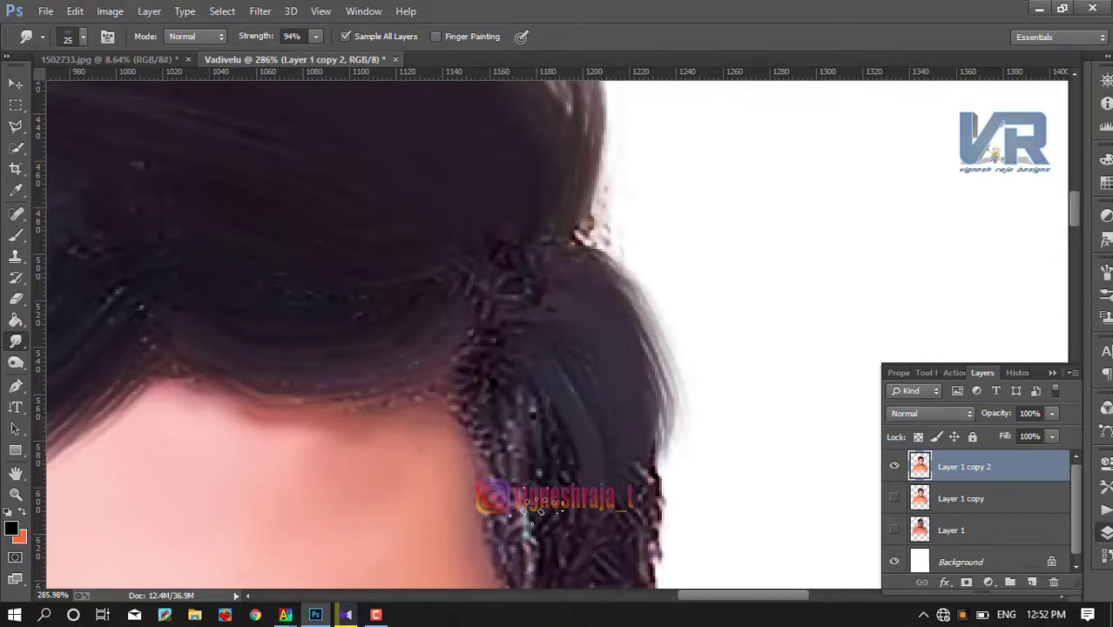
mouse_move(527, 513)
mouse_down()
mouse_move(484, 383)
mouse_move(523, 544)
mouse_move(474, 453)
mouse_up()
mouse_move(471, 400)
mouse_down()
mouse_move(523, 541)
mouse_move(573, 431)
mouse_up()
drag(527, 396, 544, 455)
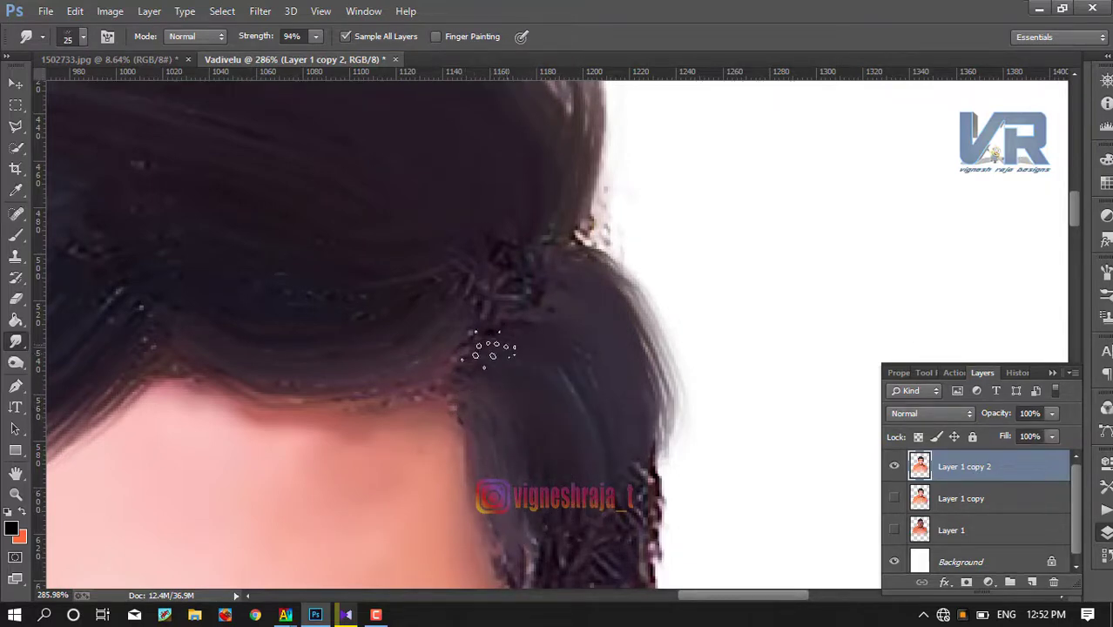
mouse_move(604, 290)
mouse_down()
mouse_move(571, 248)
mouse_move(641, 348)
mouse_up()
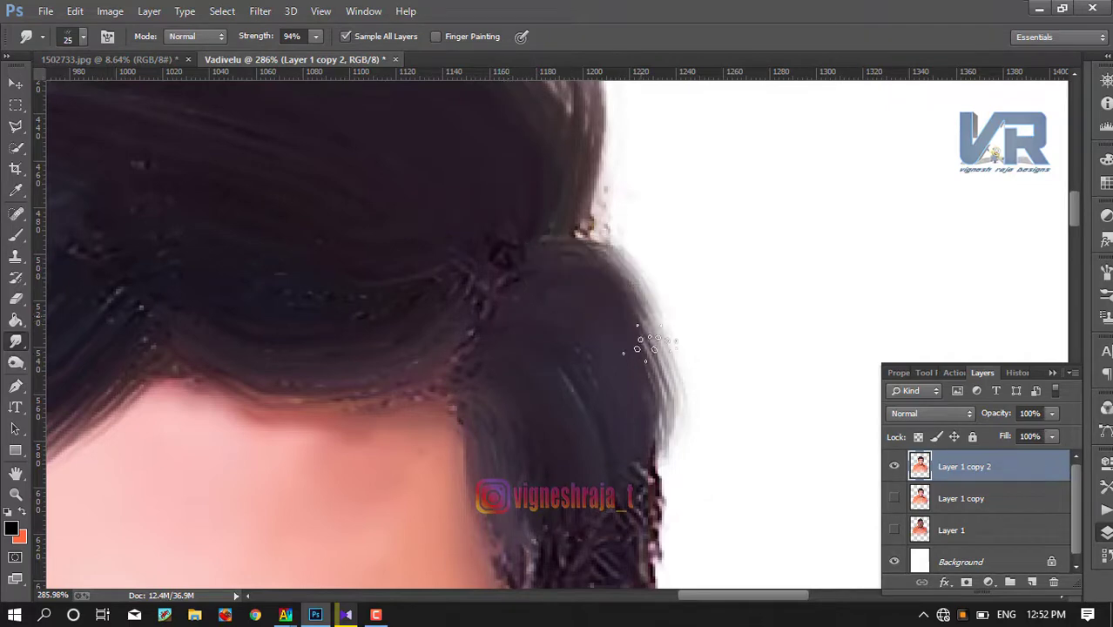
scroll(641, 348, down, 3)
scroll(609, 435, down, 2)
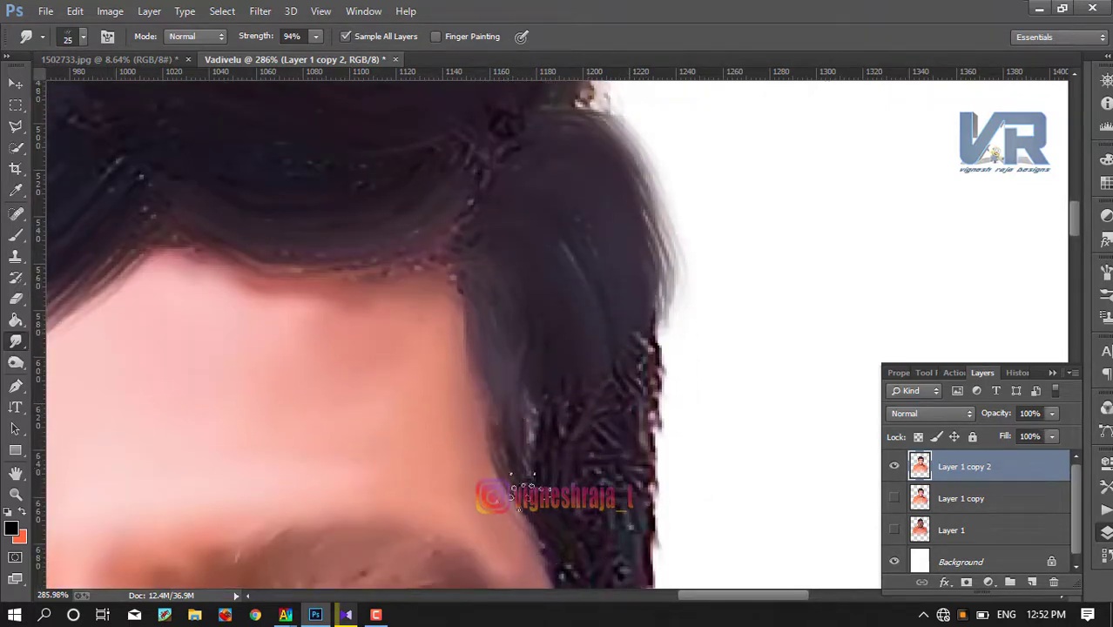
drag(504, 444, 457, 288)
key(ctrl+z)
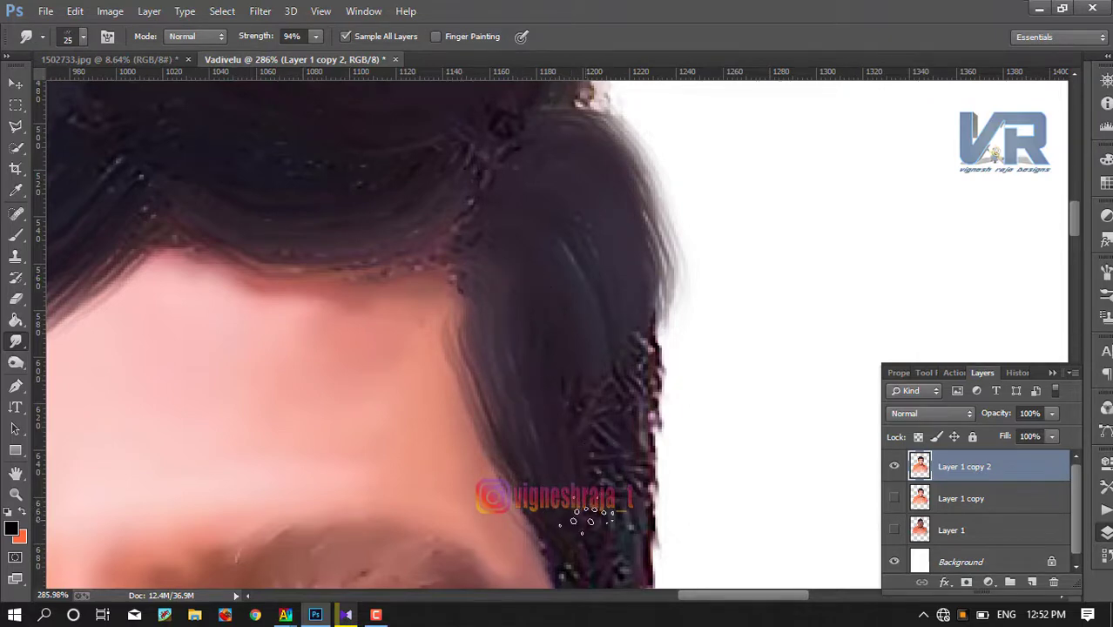
- Smooth and darken the right hair edge above the ear and remove a dark blob
drag(605, 479, 624, 357)
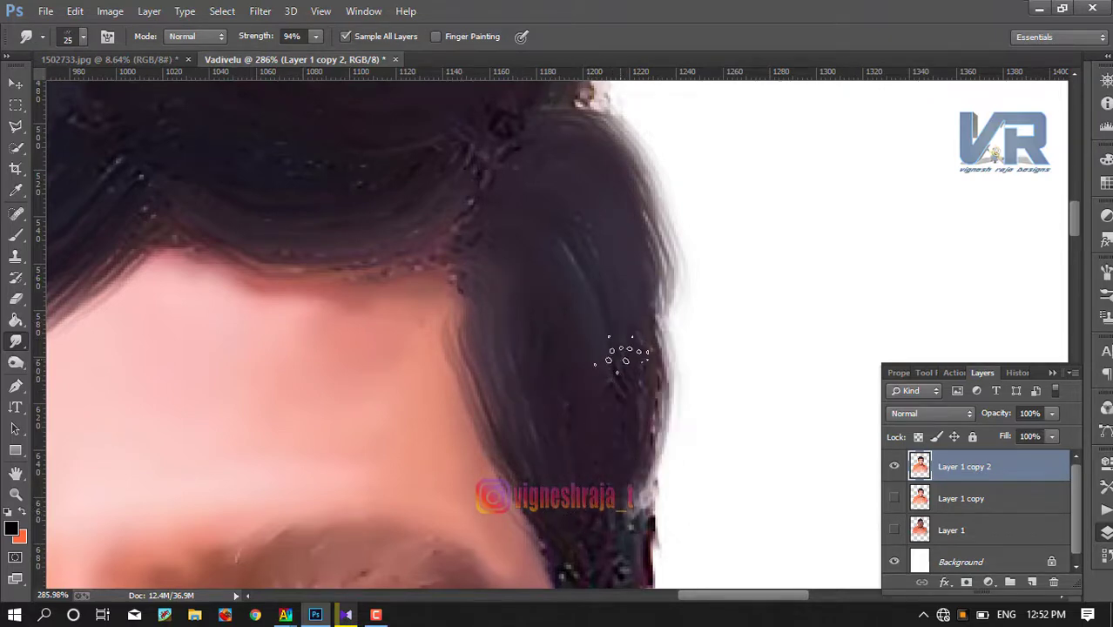
mouse_move(646, 300)
mouse_down()
mouse_move(636, 557)
mouse_move(624, 390)
mouse_move(641, 540)
mouse_up()
scroll(618, 436, down, 5)
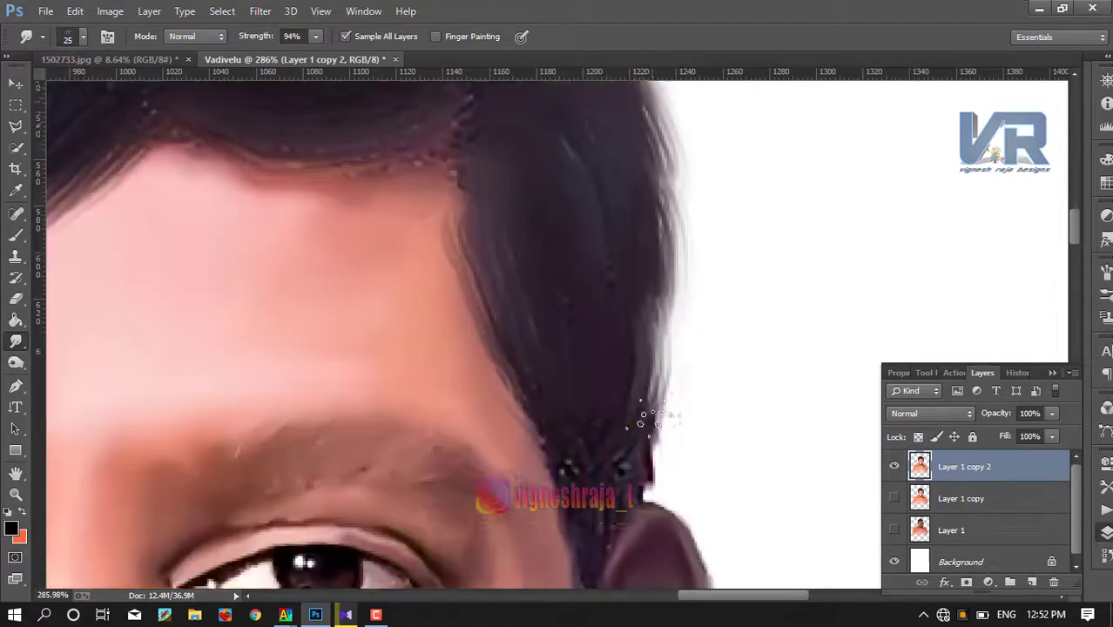
scroll(615, 474, down, 2)
mouse_move(614, 477)
mouse_down()
mouse_move(534, 304)
mouse_move(597, 448)
mouse_move(621, 261)
mouse_move(600, 412)
mouse_move(516, 213)
mouse_up()
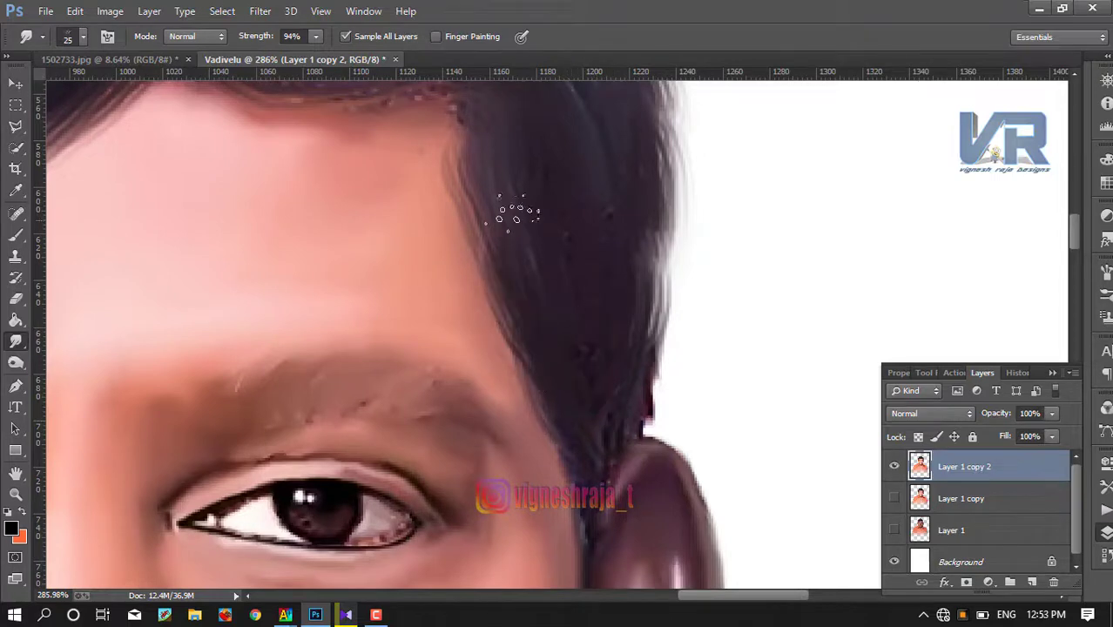
mouse_move(468, 132)
mouse_down()
mouse_move(455, 108)
mouse_move(470, 74)
mouse_up()
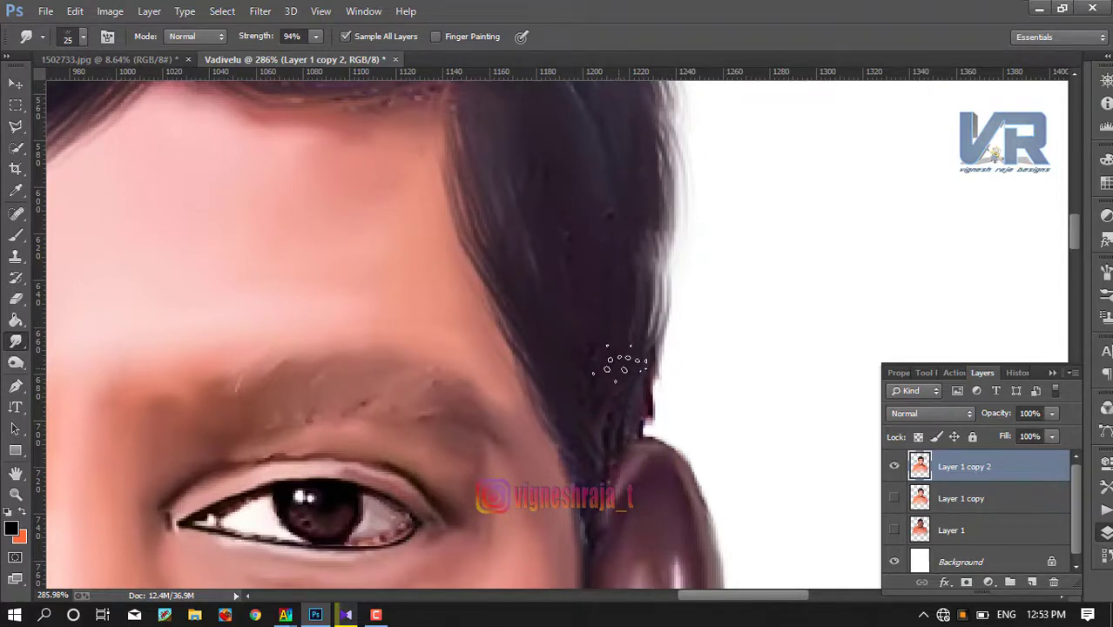
mouse_move(624, 361)
mouse_down()
mouse_move(642, 161)
mouse_move(671, 326)
mouse_up()
scroll(636, 174, up, 3)
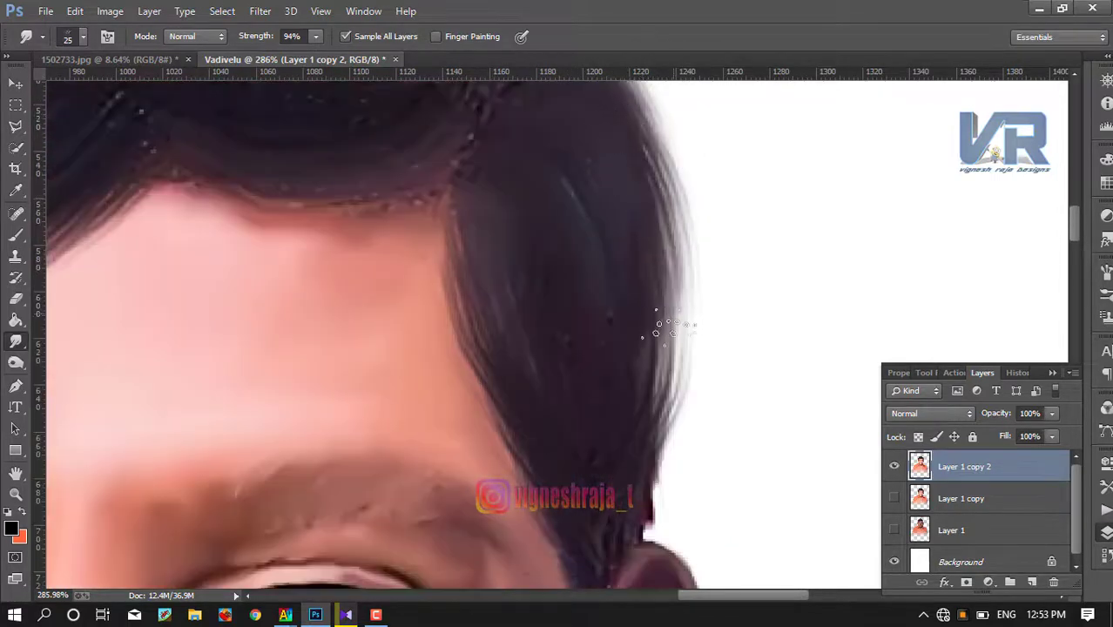
drag(622, 181, 618, 280)
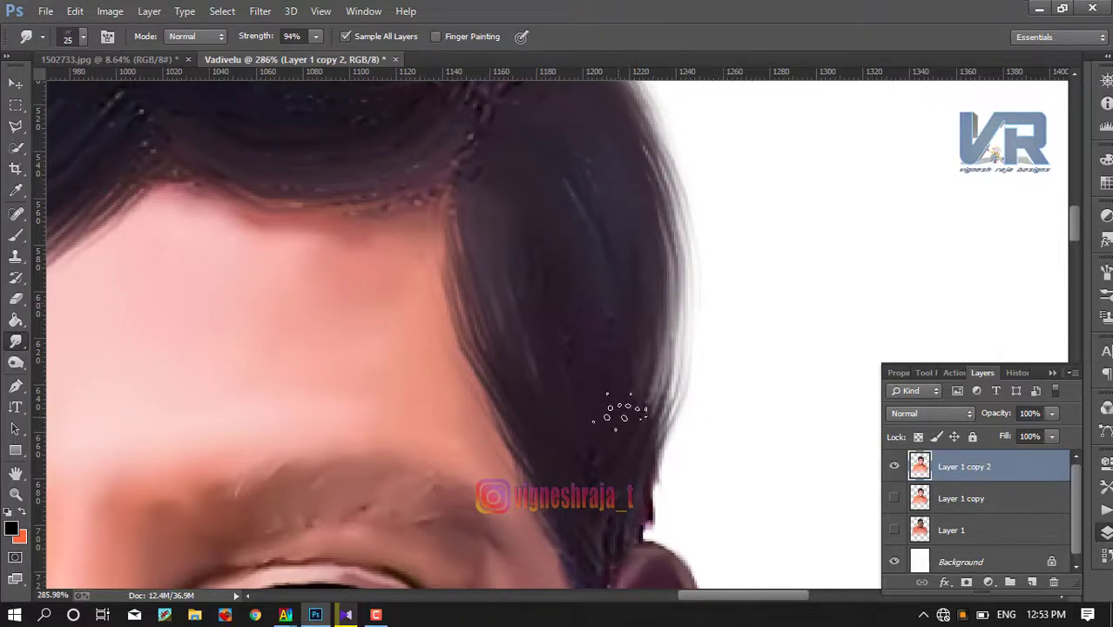
mouse_move(649, 457)
mouse_down()
mouse_move(651, 504)
mouse_move(684, 251)
mouse_up()
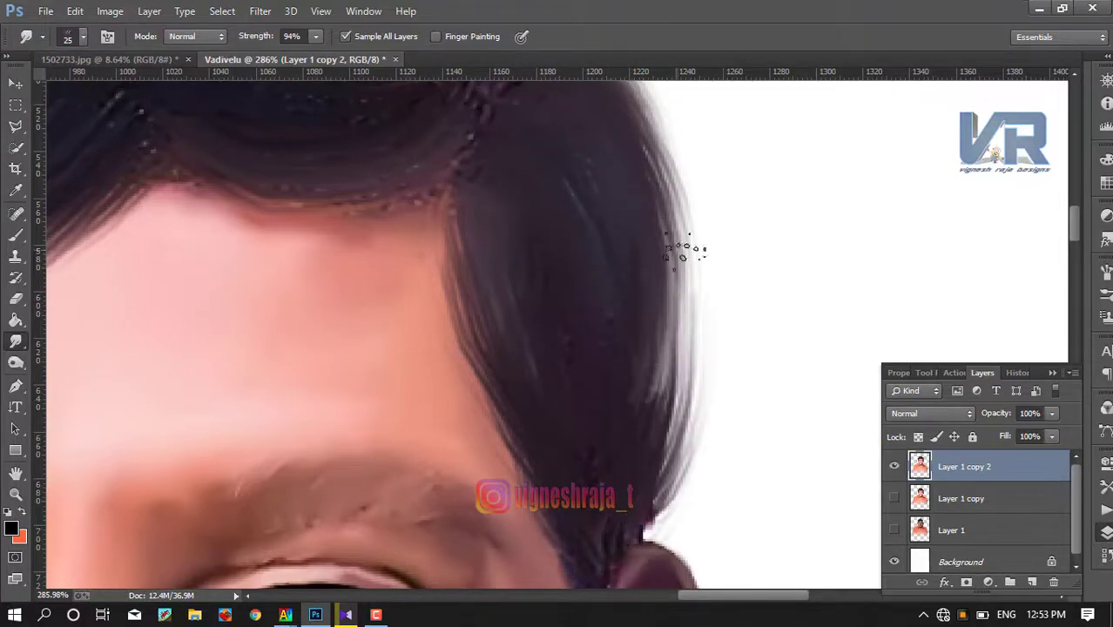
scroll(589, 277, down, 4)
- Sweep the top-right hair edge into strand-like streaks
scroll(557, 262, down, 3)
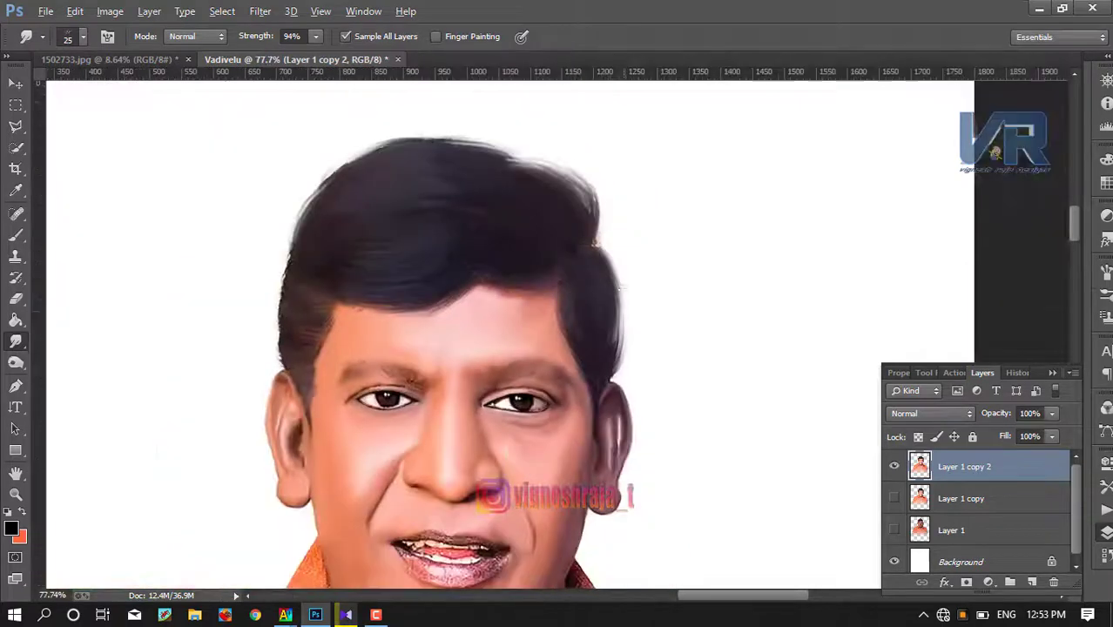
scroll(521, 231, up, 3)
scroll(521, 230, up, 3)
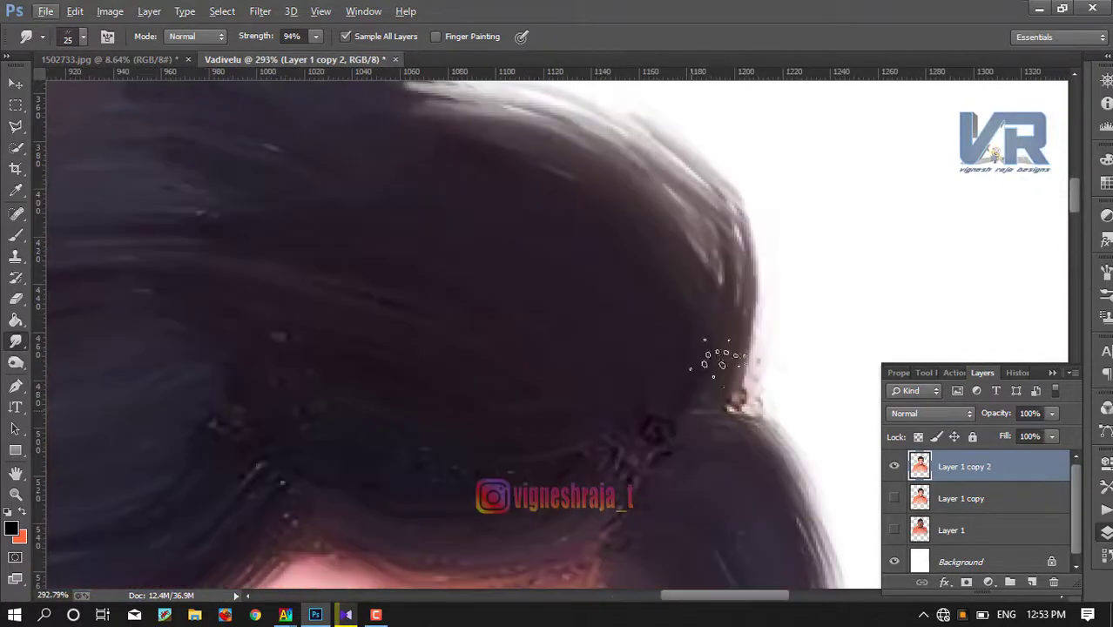
drag(723, 359, 636, 122)
drag(706, 253, 501, 74)
drag(666, 186, 592, 83)
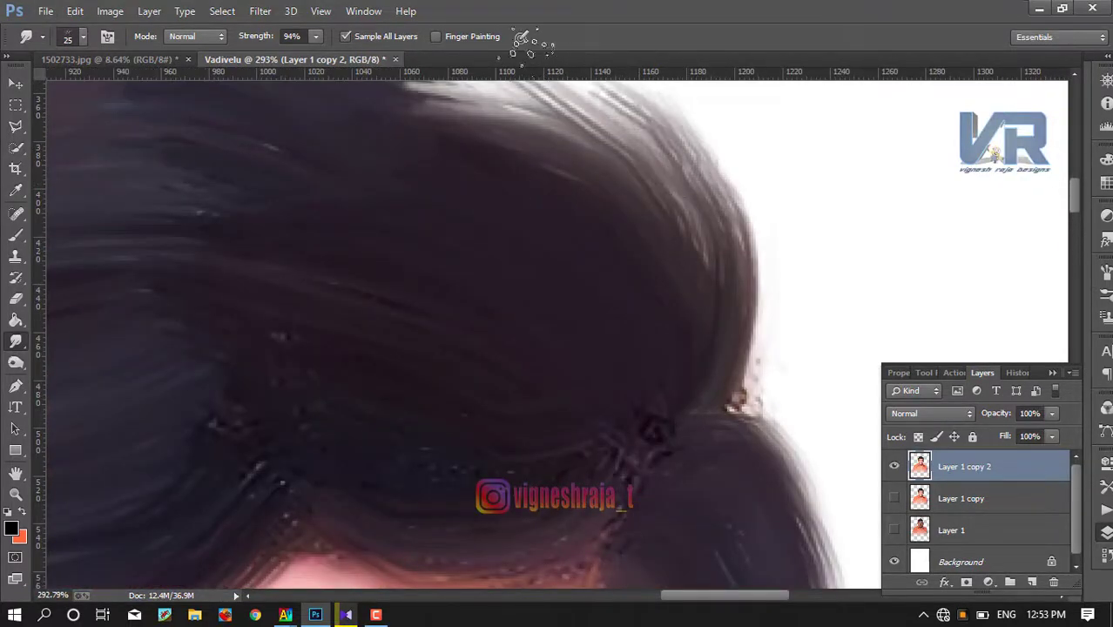
scroll(599, 155, down, 1)
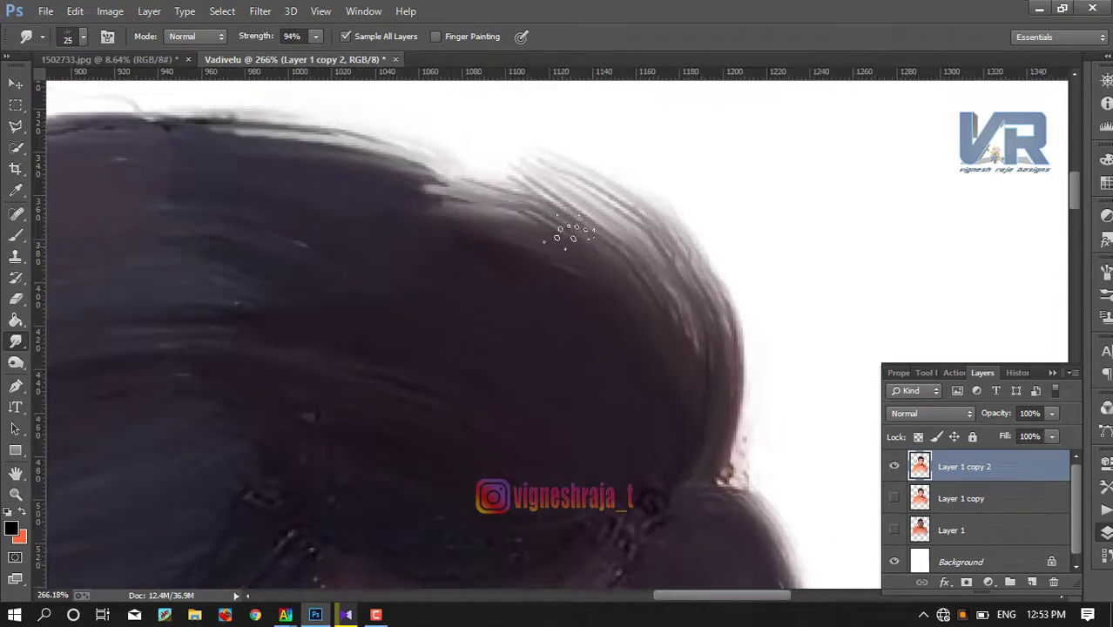
- Soften and darken the top hair outline, feathering the top-right edge into the white
mouse_move(575, 233)
mouse_down()
mouse_move(467, 231)
mouse_move(385, 175)
mouse_up()
drag(488, 209, 409, 174)
drag(575, 209, 419, 151)
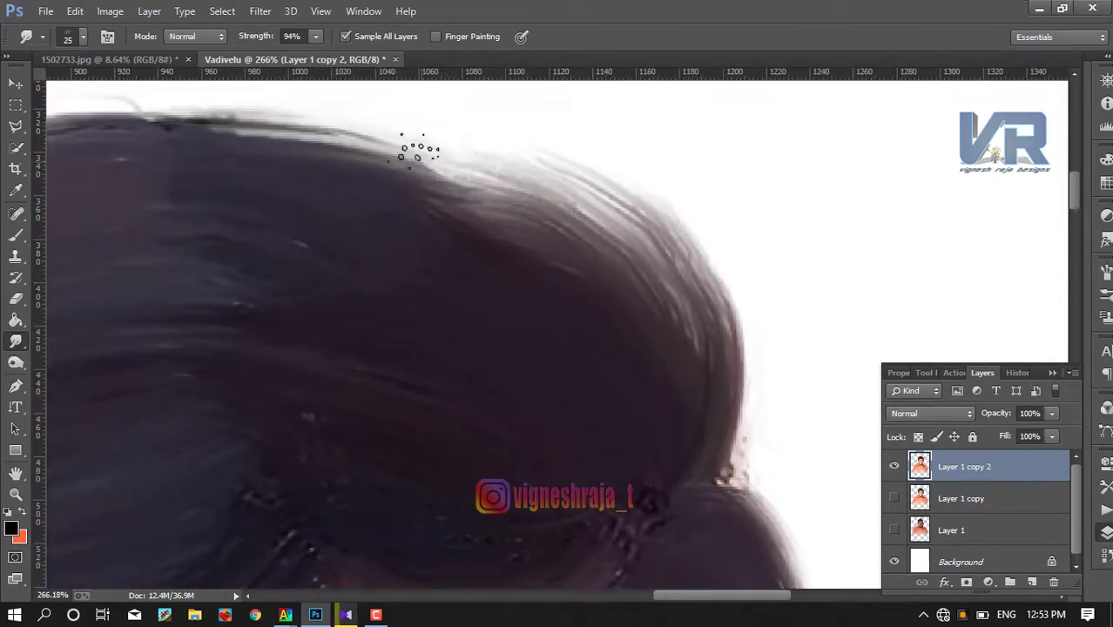
drag(535, 171, 422, 154)
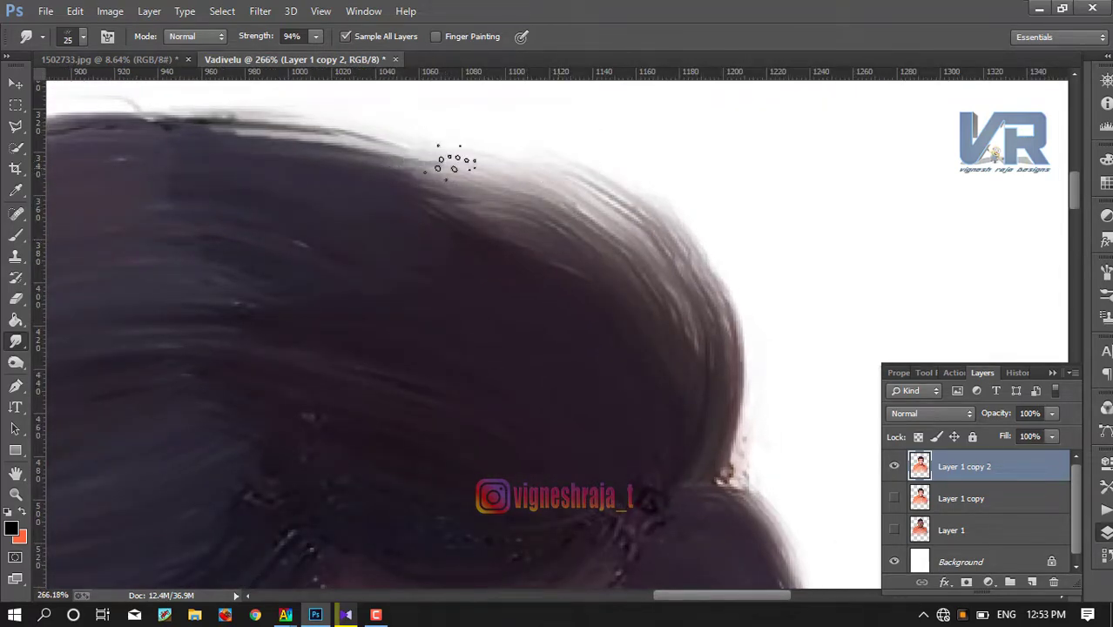
drag(577, 194, 494, 162)
drag(586, 169, 616, 196)
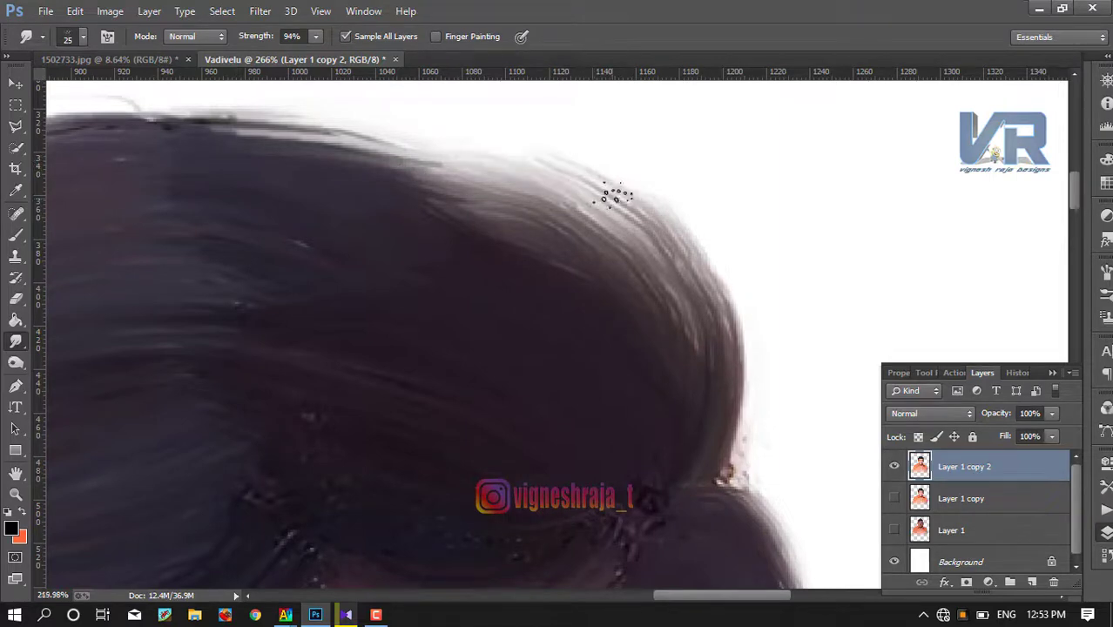
scroll(392, 305, down, 3)
scroll(148, 407, up, 2)
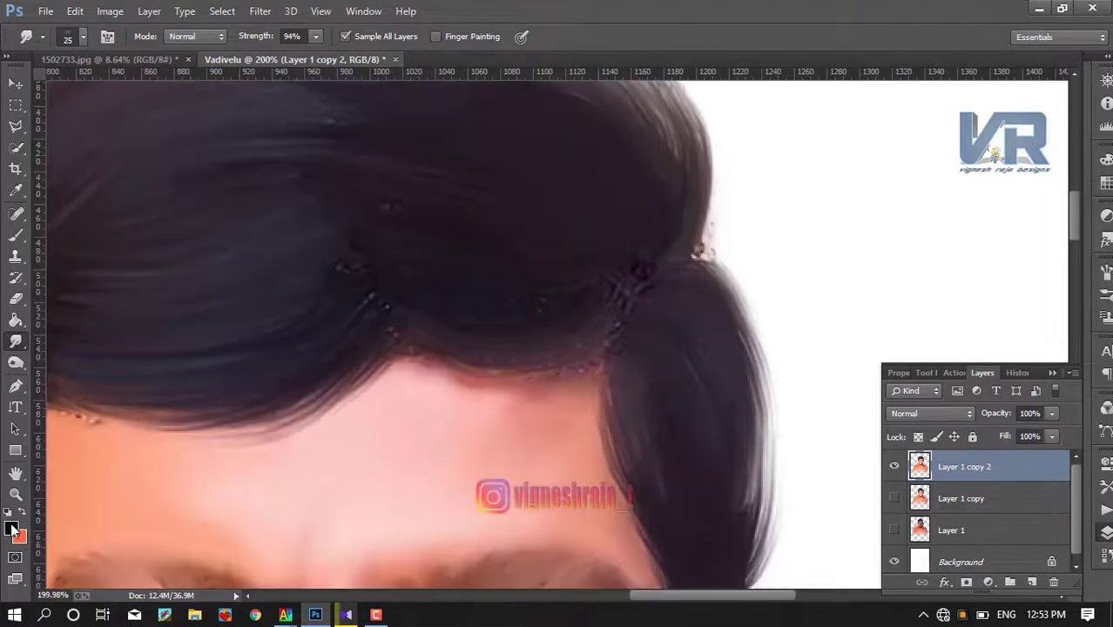
- Undo an orange-tinted smudge stroke and set the smudge brush size to 24
drag(646, 269, 593, 231)
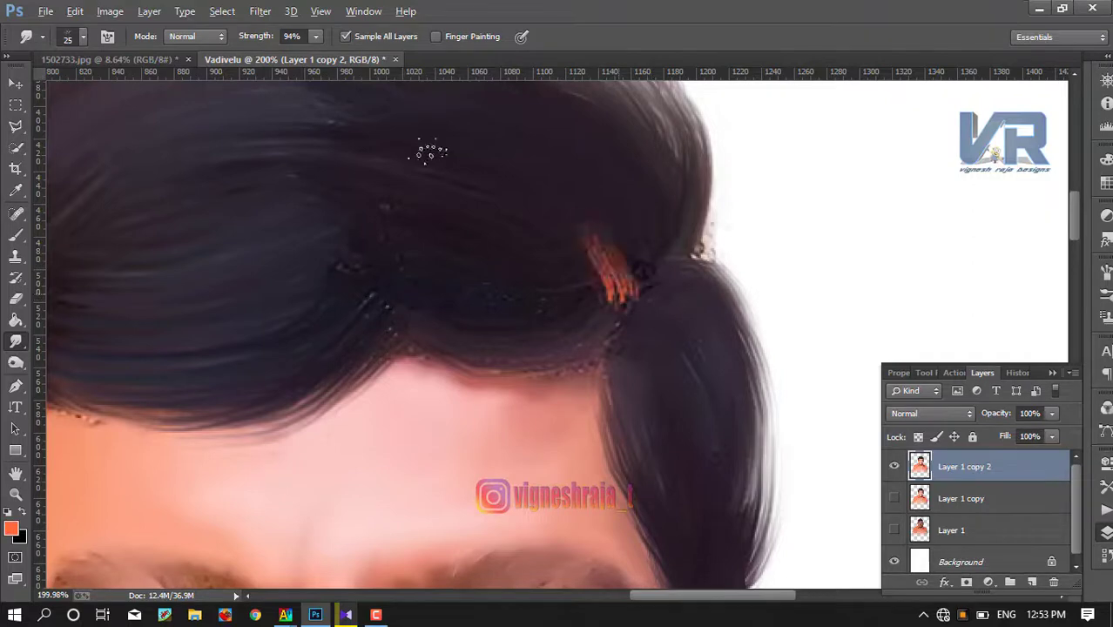
key(ctrl+z)
right_click(650, 223)
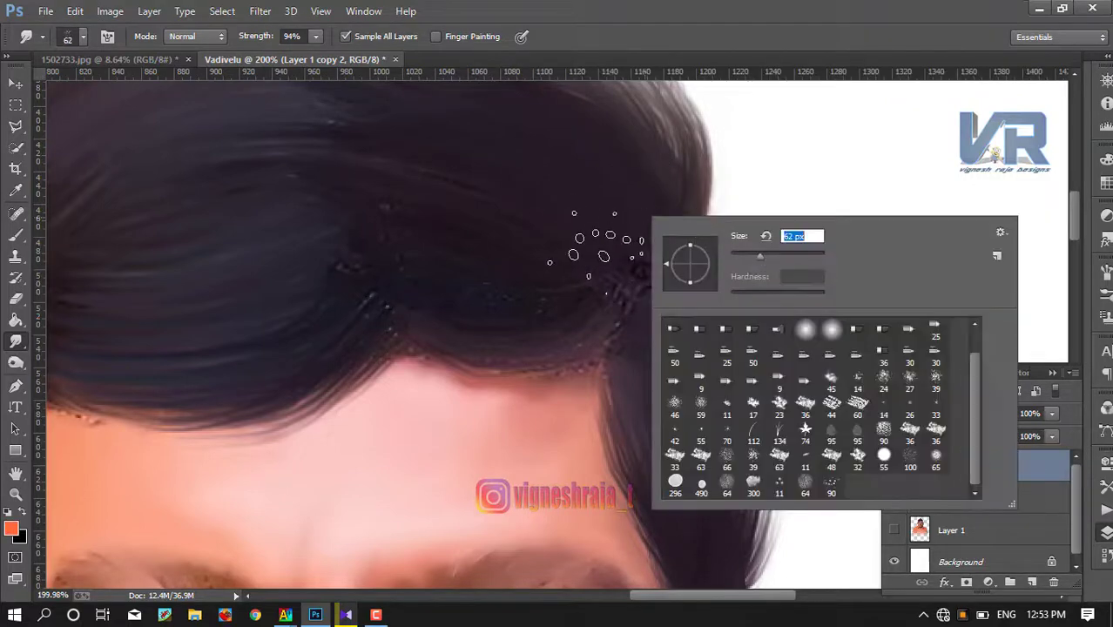
key(alt)
double_click(884, 384)
scroll(620, 246, down, 5)
scroll(620, 247, down, 2)
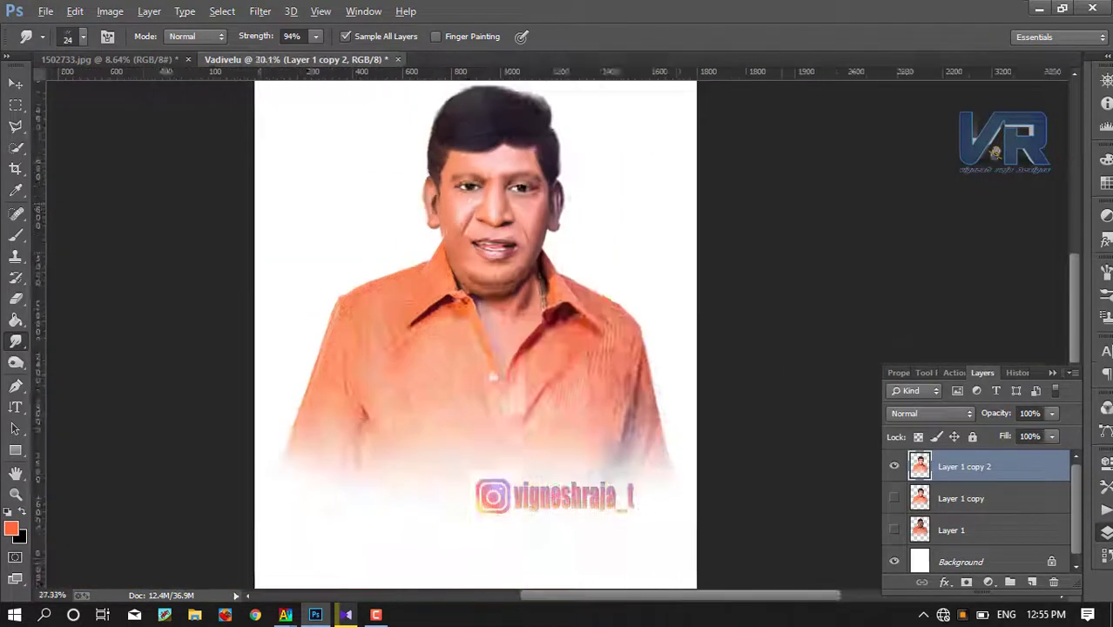
scroll(446, 321, up, 6)
scroll(429, 223, up, 3)
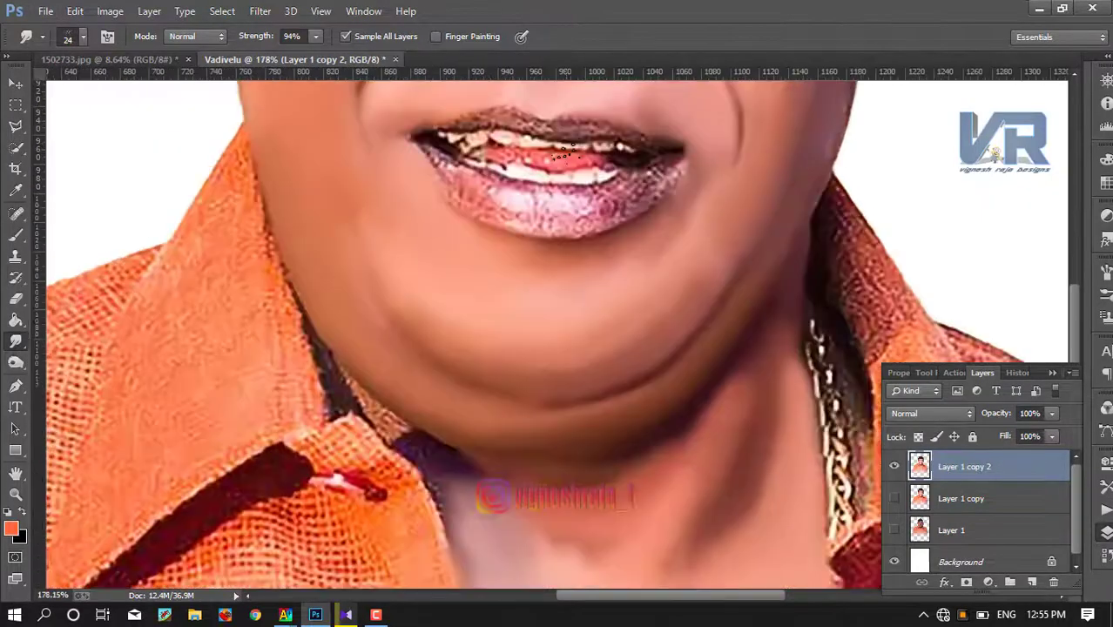
scroll(429, 223, up, 3)
scroll(429, 223, up, 1)
scroll(430, 223, up, 1)
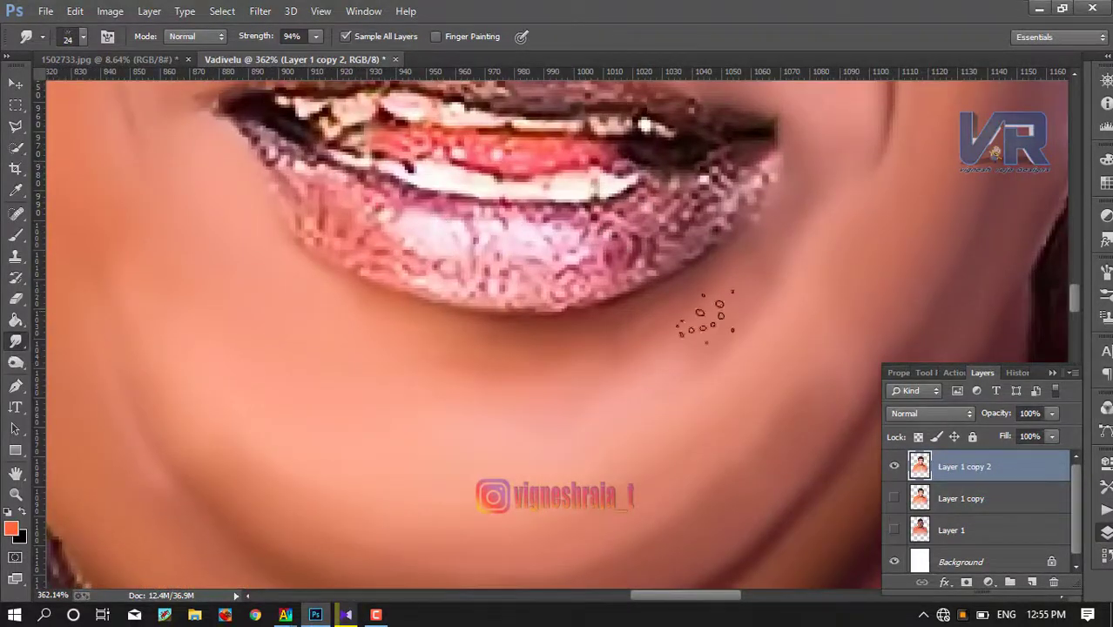
scroll(466, 335, down, 4)
scroll(466, 335, down, 4)
scroll(466, 335, down, 3)
scroll(466, 335, down, 2)
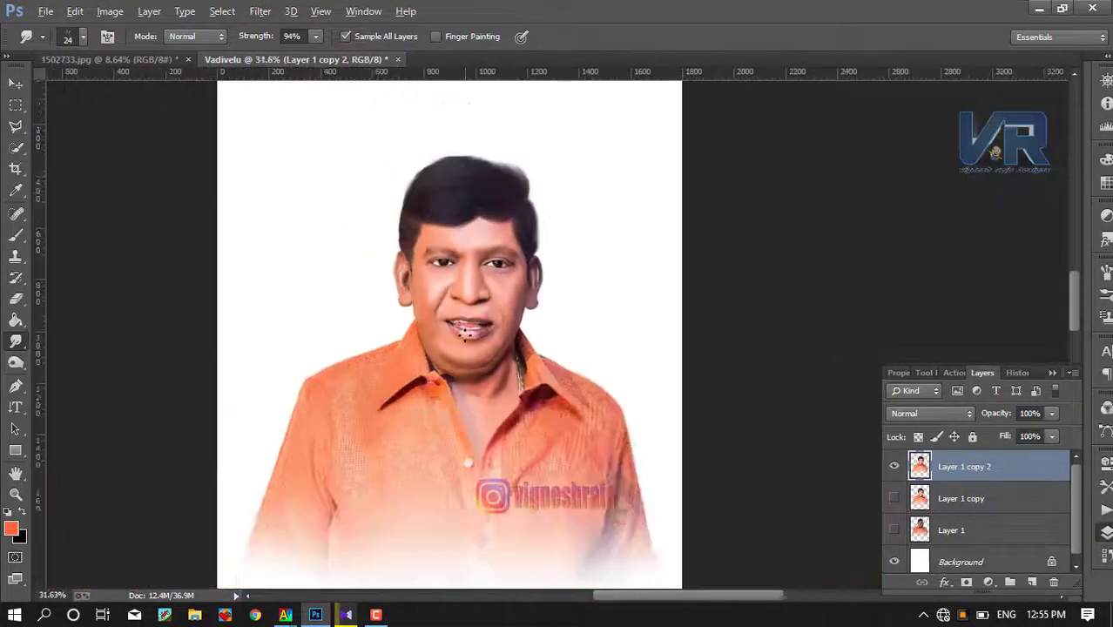
scroll(466, 335, down, 1)
scroll(624, 227, up, 1)
scroll(624, 227, down, 1)
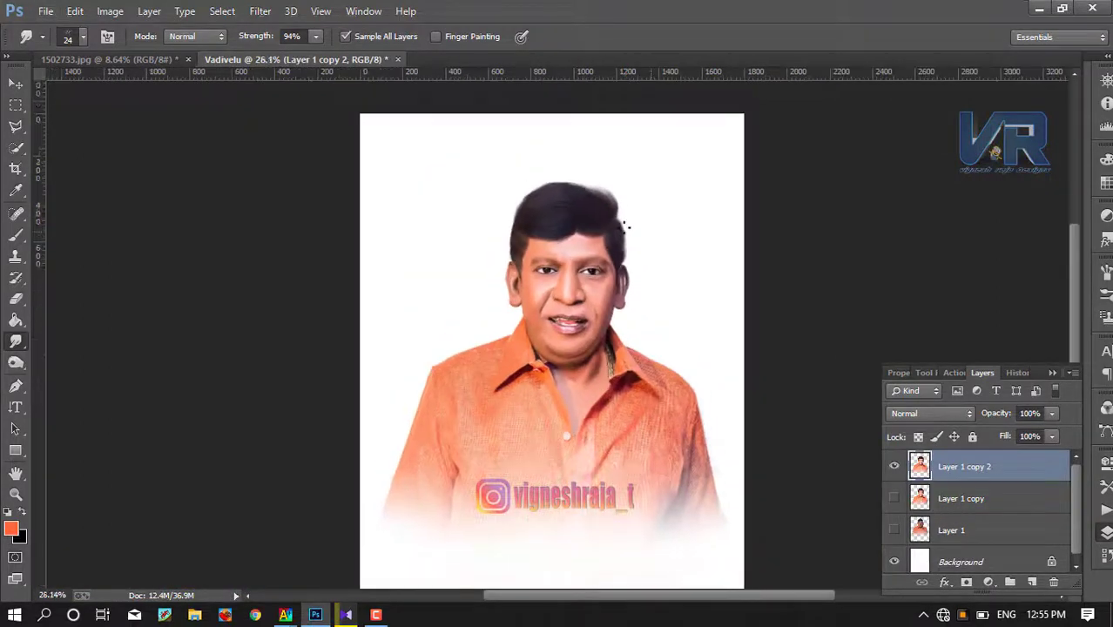
scroll(625, 226, down, 1)
- Select Layer 1, add an empty Layer 2, then delete Layer 2 and confirm
click(1039, 533)
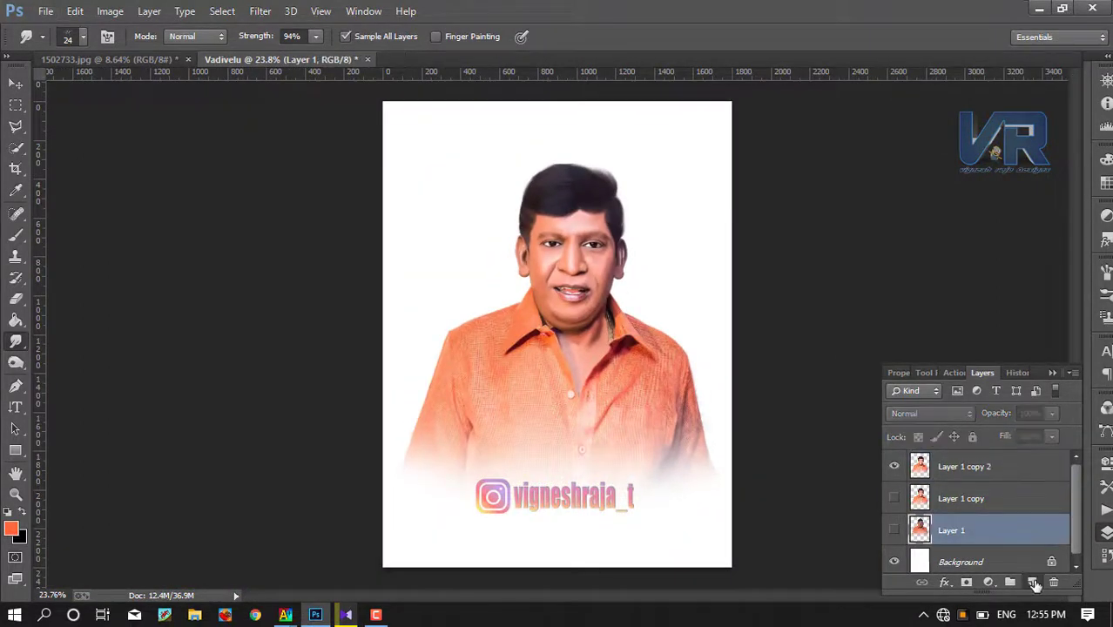
click(1034, 583)
click(1054, 582)
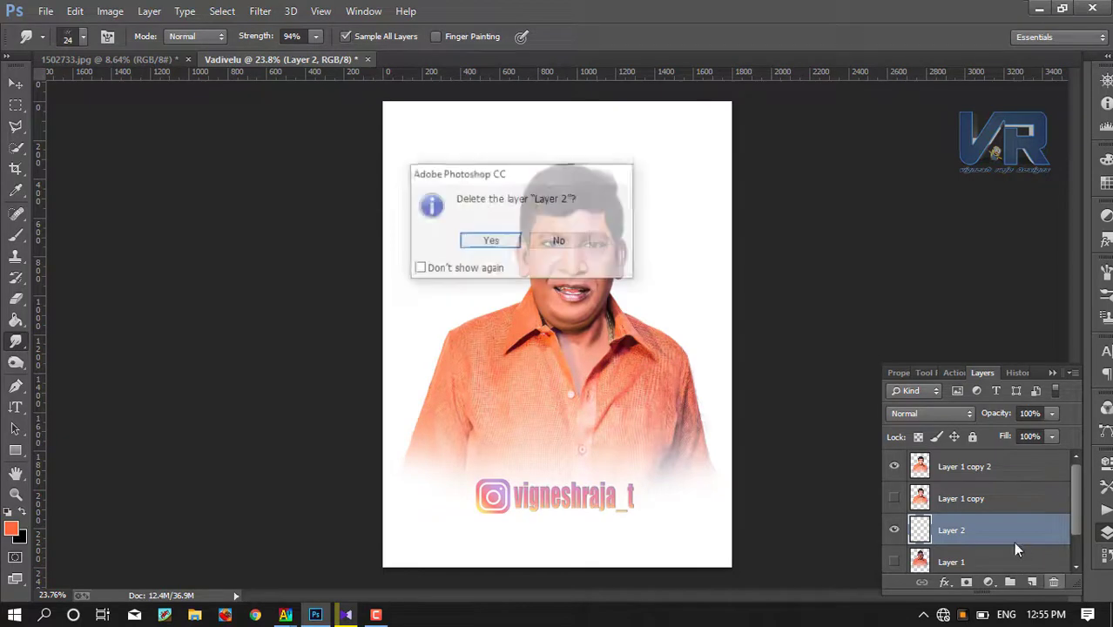
click(492, 240)
- Place 'RK Graphics (Painting Background) (85).jpg' from the Desktop, opening it in Camera Raw
click(46, 10)
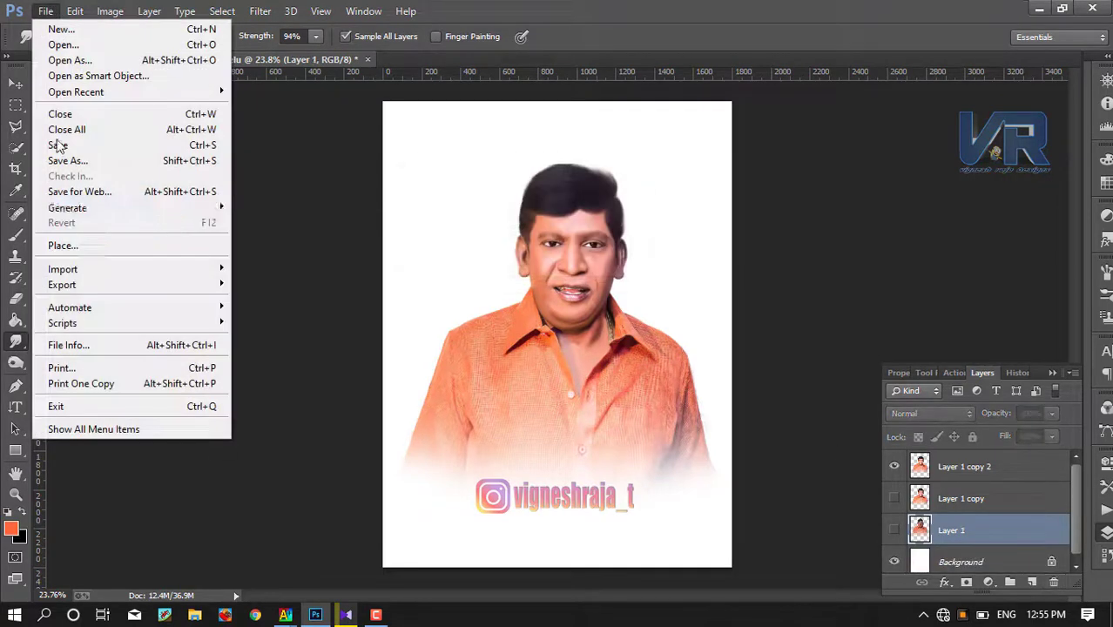
click(102, 247)
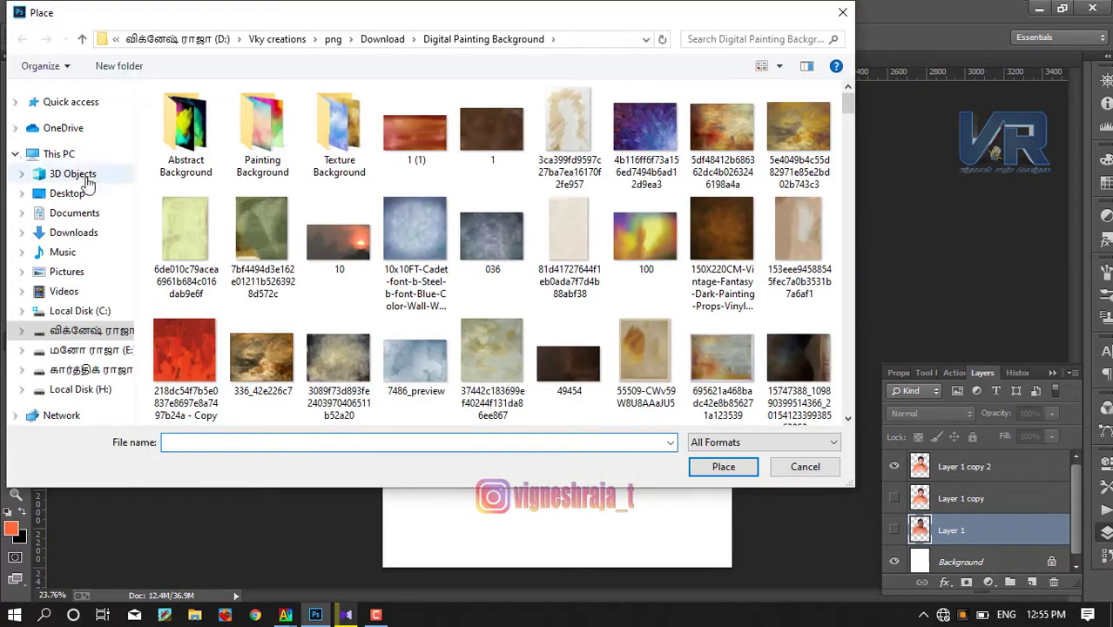
click(87, 198)
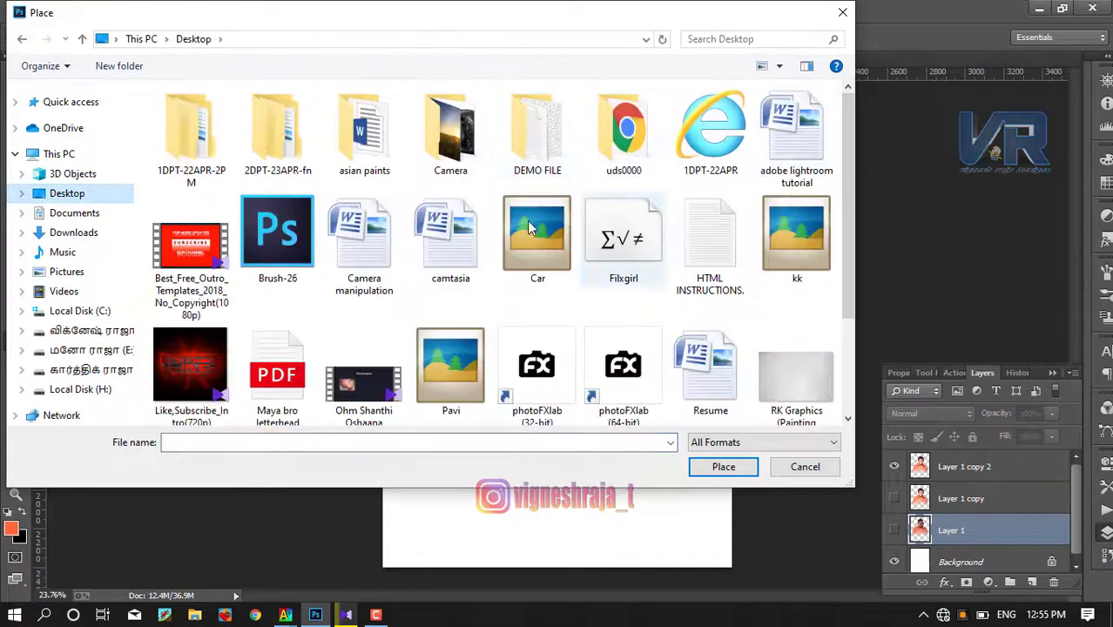
double_click(774, 363)
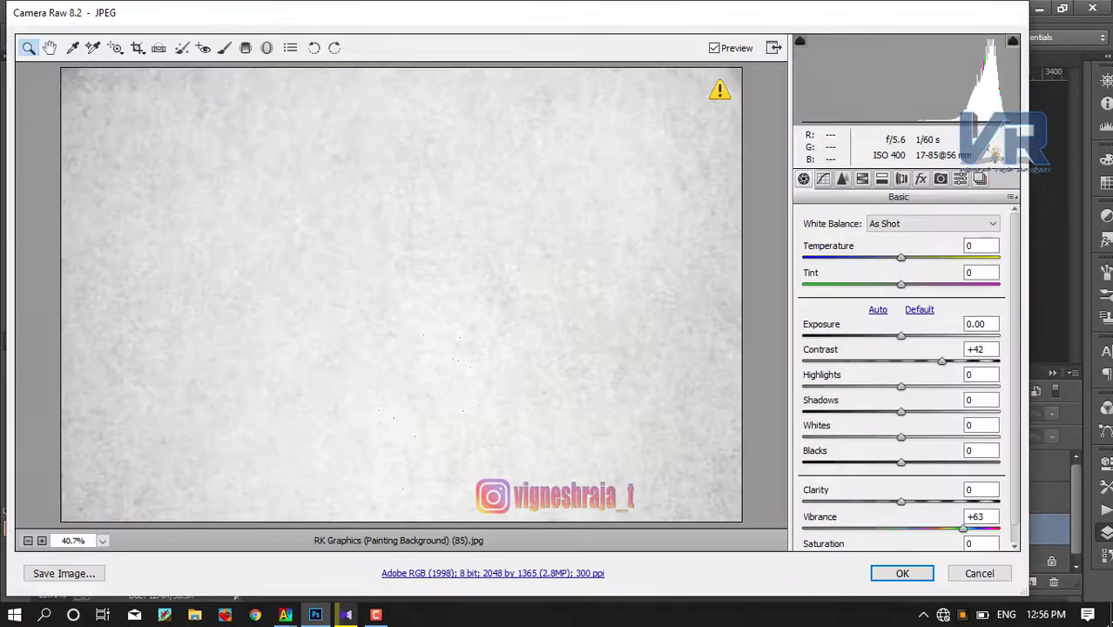
- Place the grey background, rotate it 90°, and stretch it corner to corner across the canvas
click(893, 575)
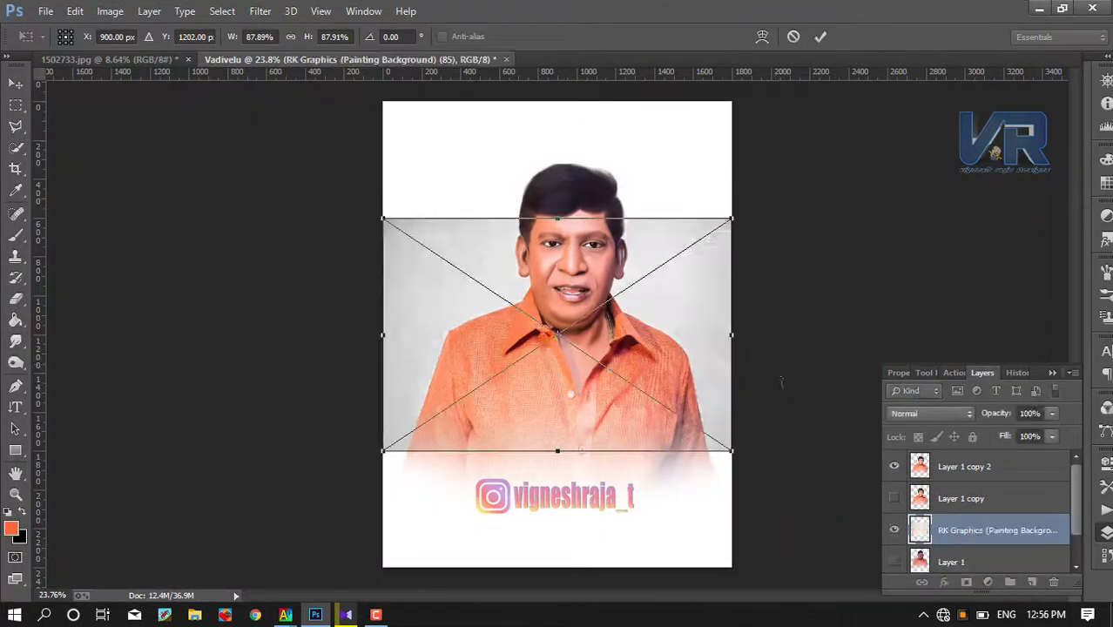
drag(810, 209, 649, 454)
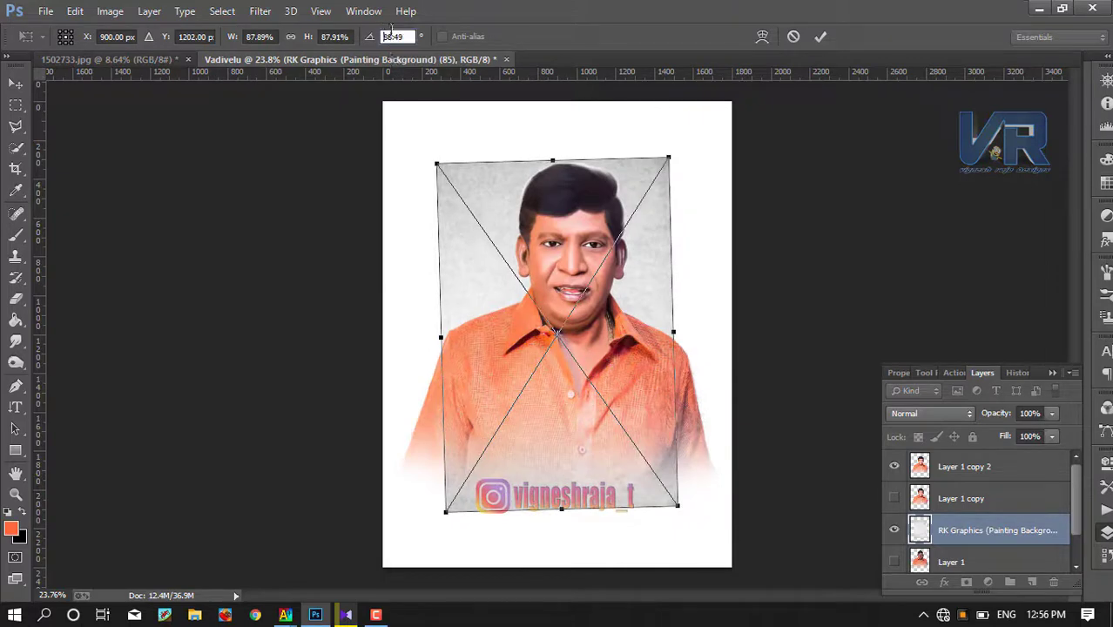
text(9)
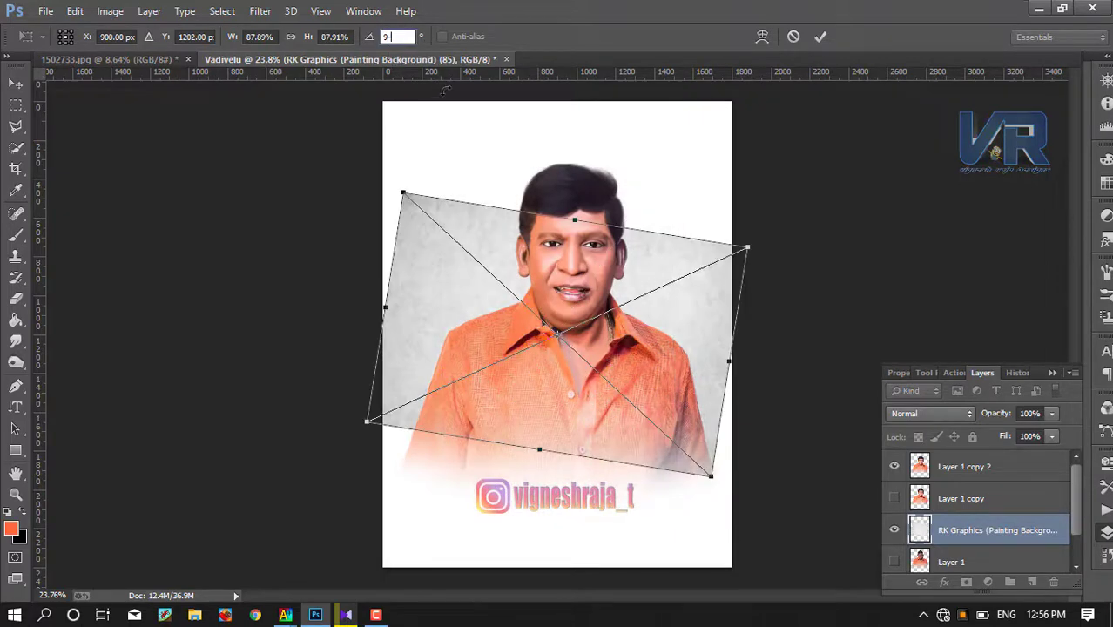
text(0)
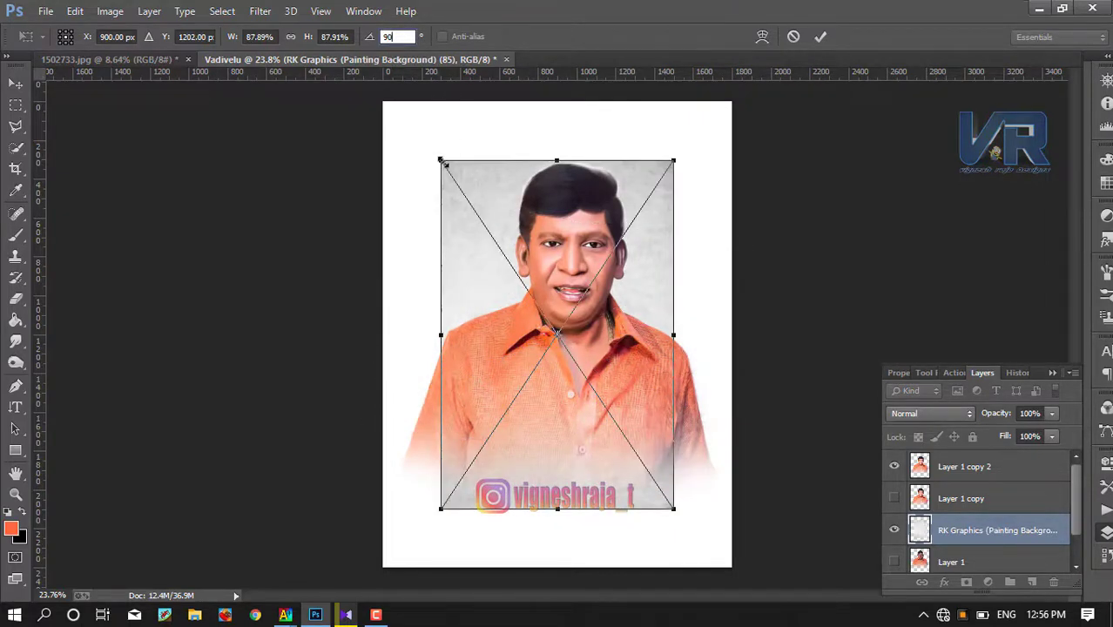
drag(441, 161, 383, 102)
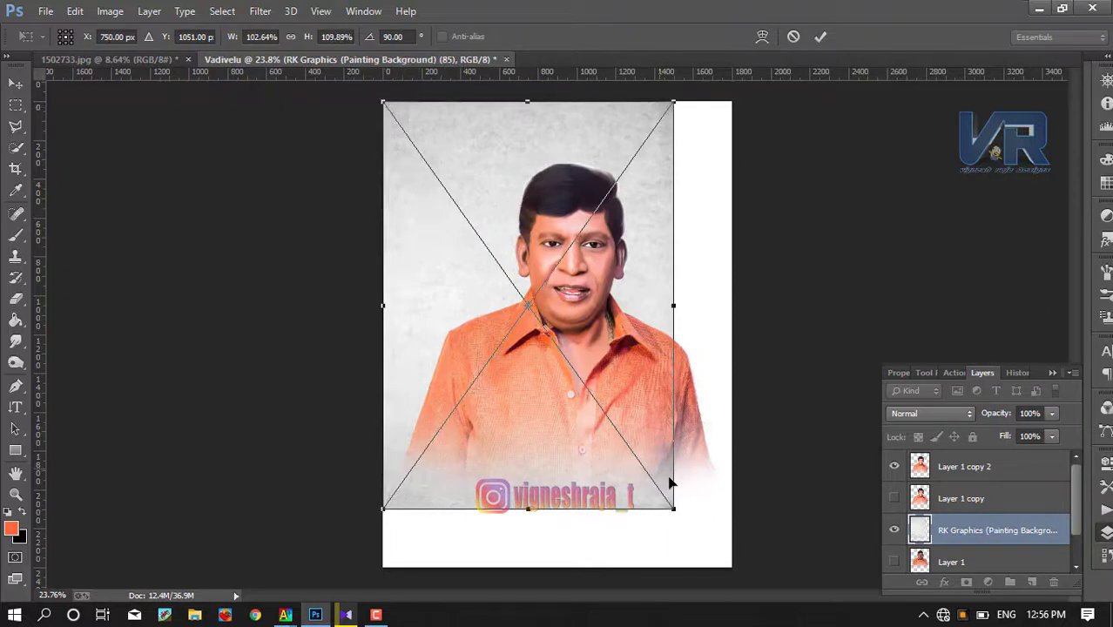
drag(675, 507, 732, 564)
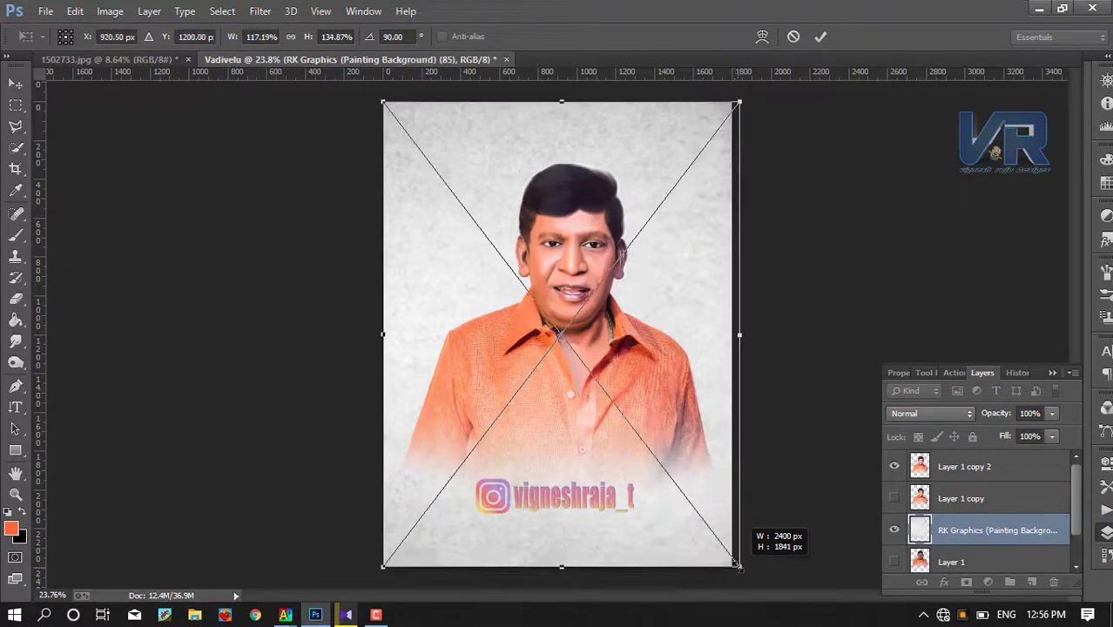
click(819, 41)
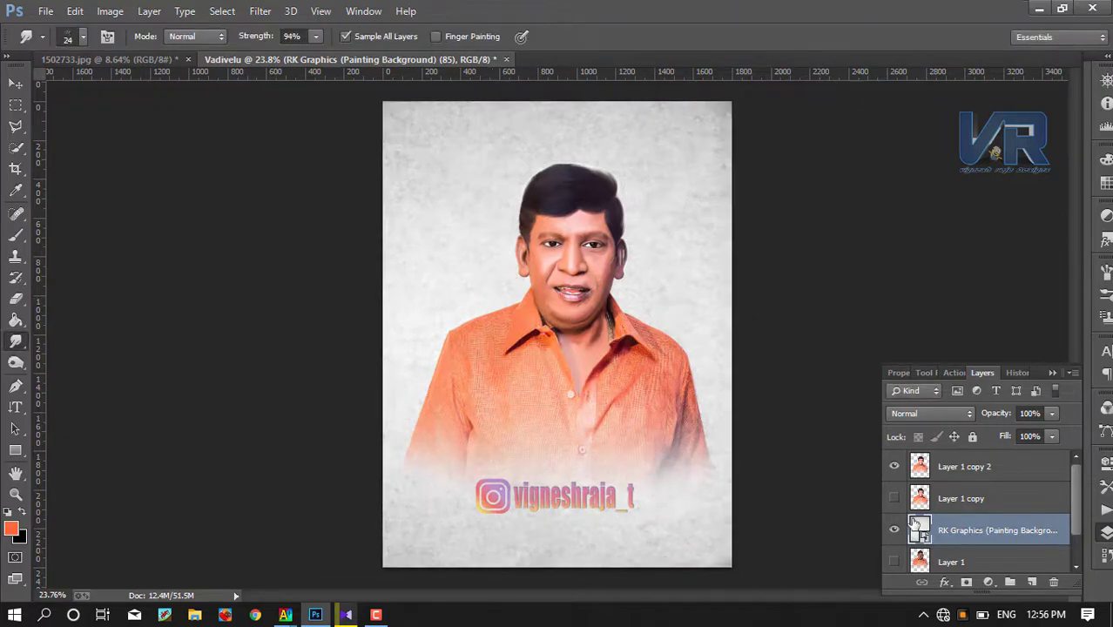
right_click(961, 538)
key(Escape)
- Rasterize the background layer and add a new empty layer above it
right_click(941, 534)
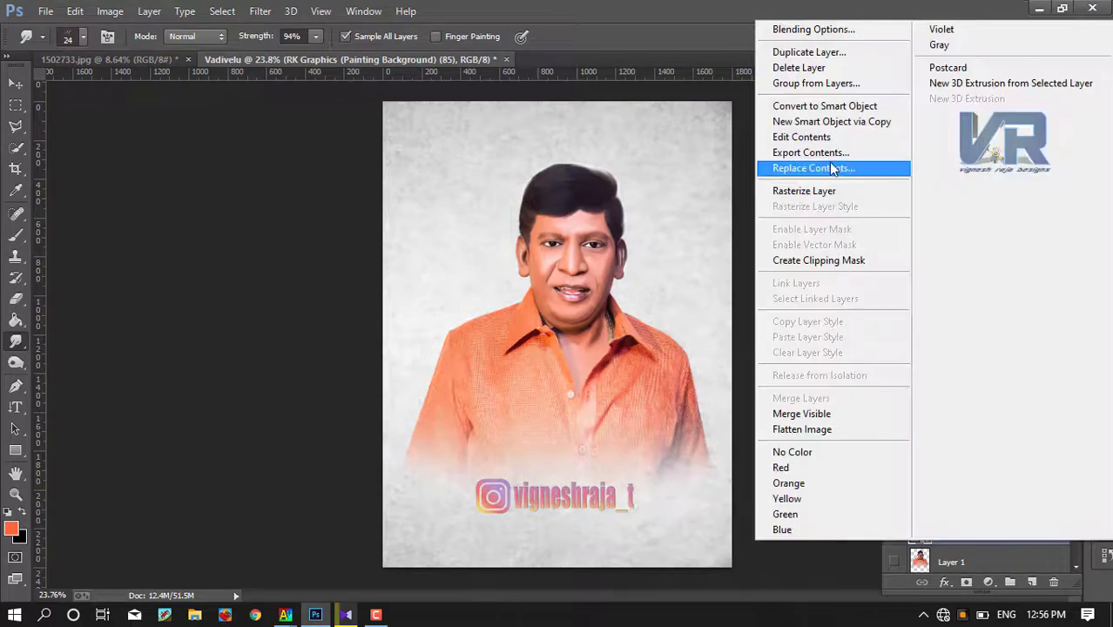
click(849, 195)
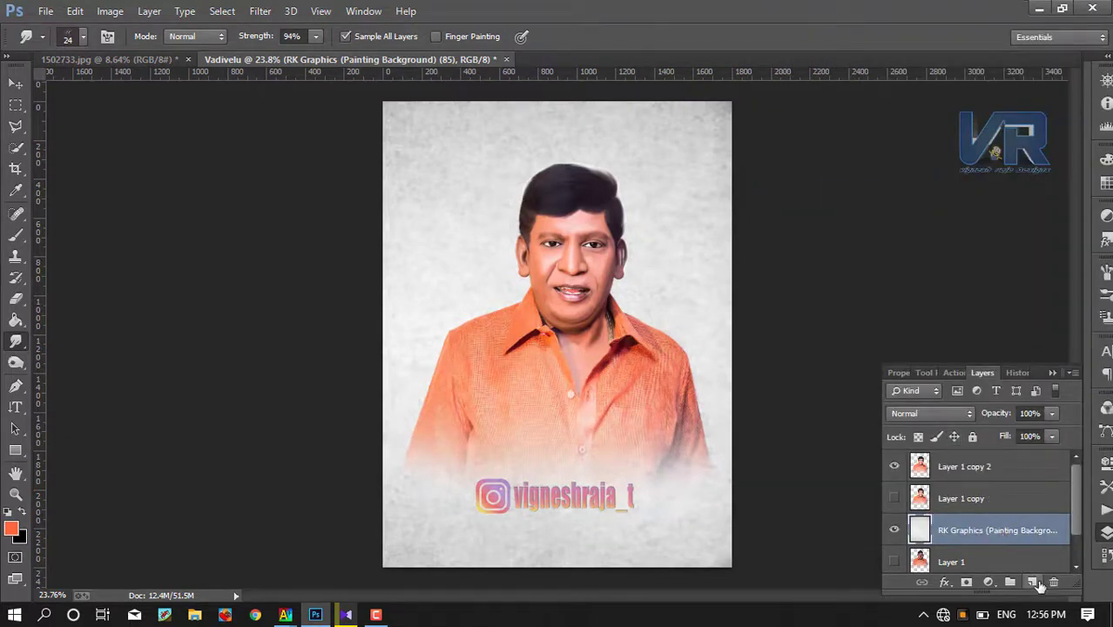
key(ctrl+shift+alt+n)
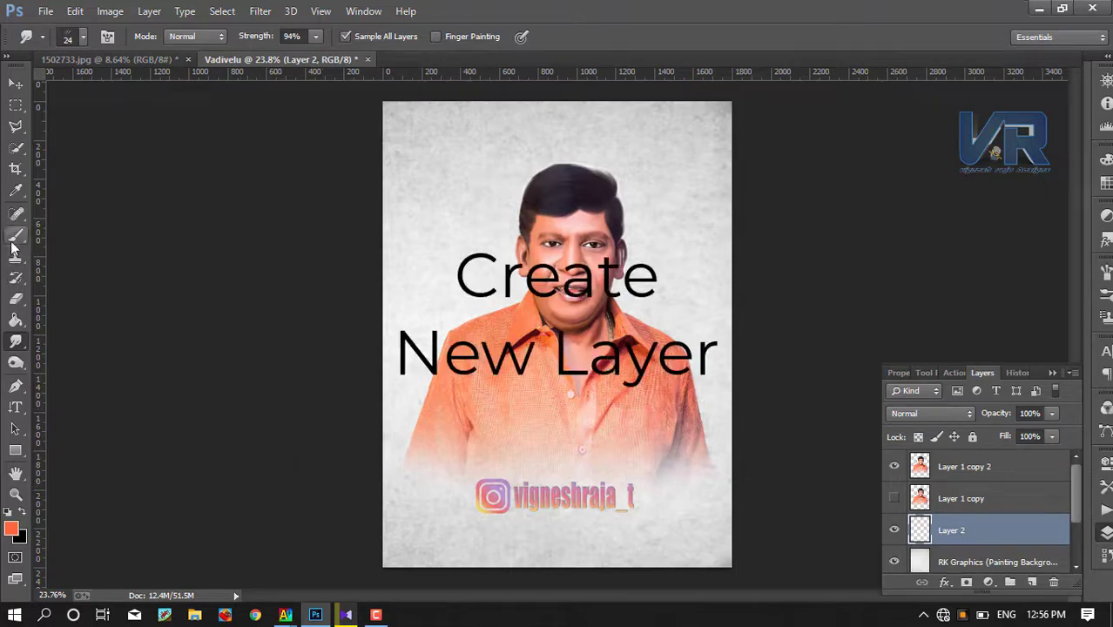
- Switch to the Brush, undo a trial orange stroke, and enlarge the brush for a splash
click(14, 235)
mouse_move(657, 451)
mouse_down()
mouse_move(489, 448)
mouse_move(422, 423)
mouse_move(409, 432)
mouse_move(472, 427)
mouse_move(640, 462)
mouse_move(684, 449)
mouse_move(497, 483)
mouse_move(470, 440)
mouse_move(614, 366)
mouse_move(670, 426)
mouse_move(689, 466)
mouse_up()
key(ctrl+z)
key(bracketright)
key(bracketright)
key(bracketright)
key(bracketright)
key(bracketright)
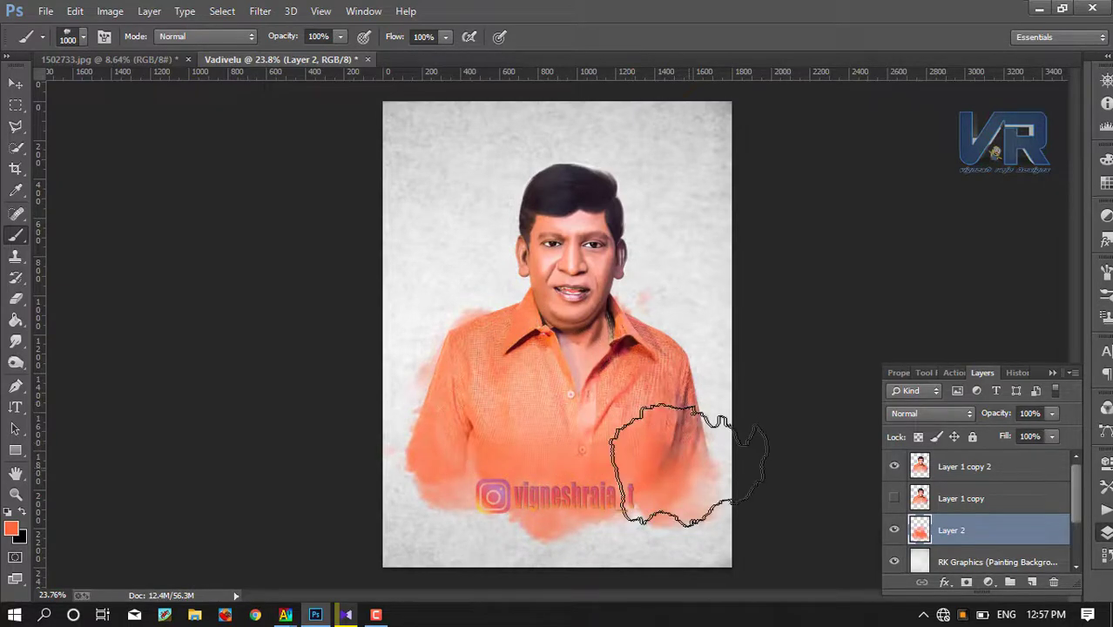
- Tilt the Layer 1 copy 2 portrait about -4° and nudge it slightly up-left
click(994, 471)
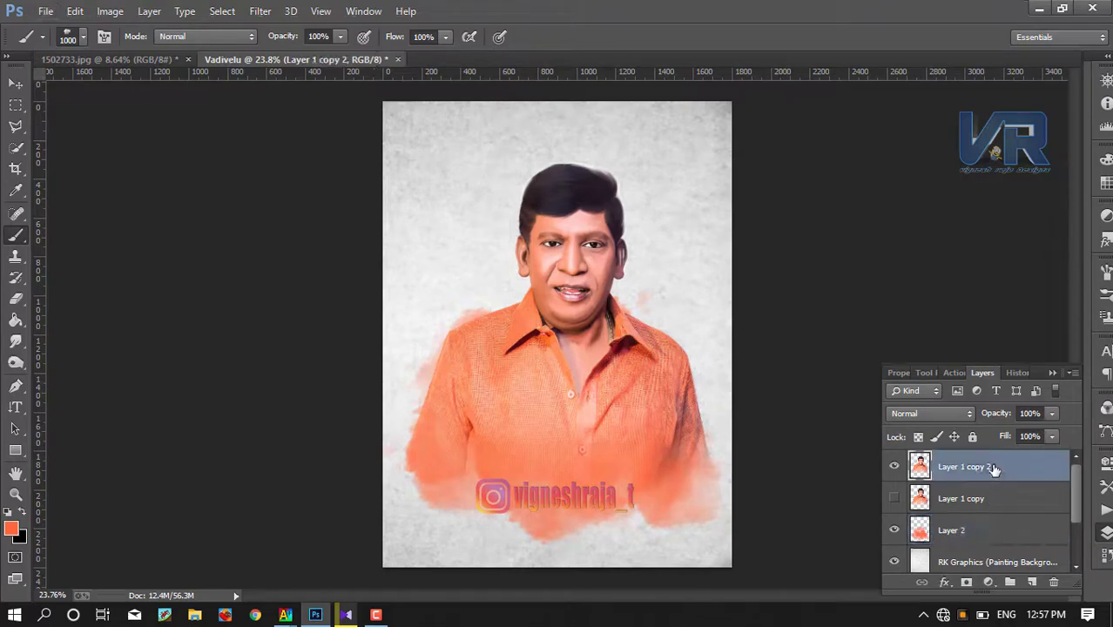
key(ctrl+t)
drag(766, 335, 767, 320)
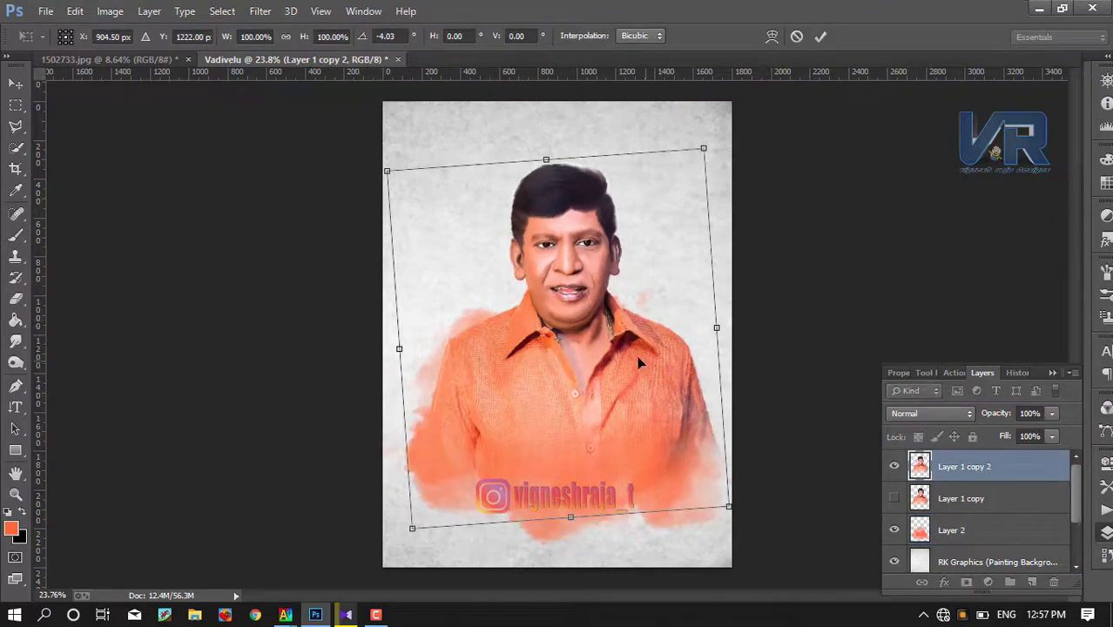
drag(646, 357, 633, 351)
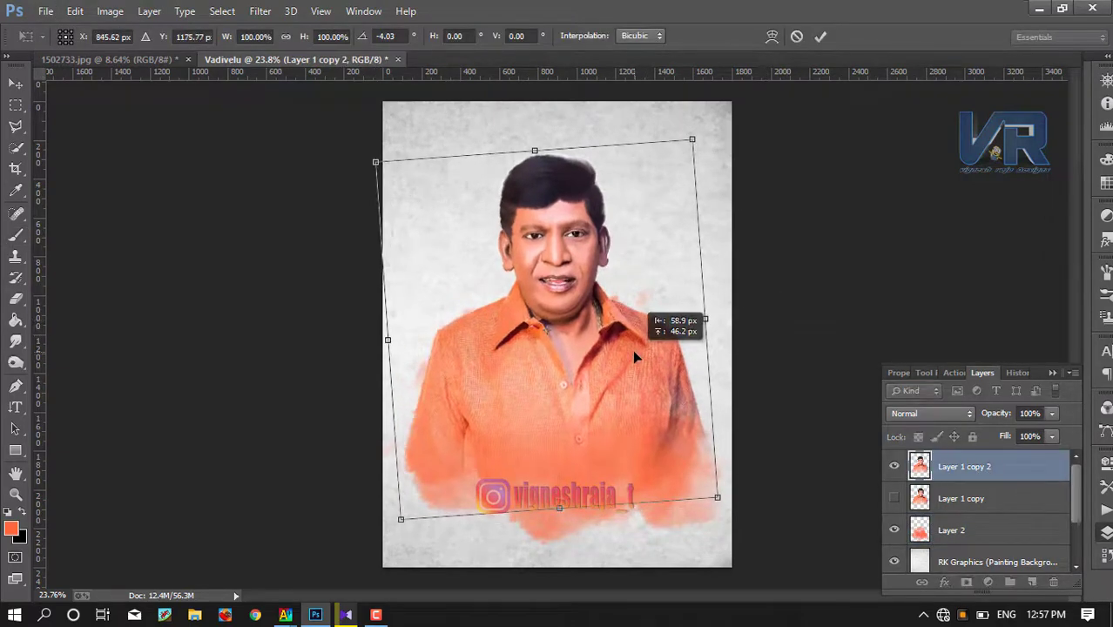
click(821, 36)
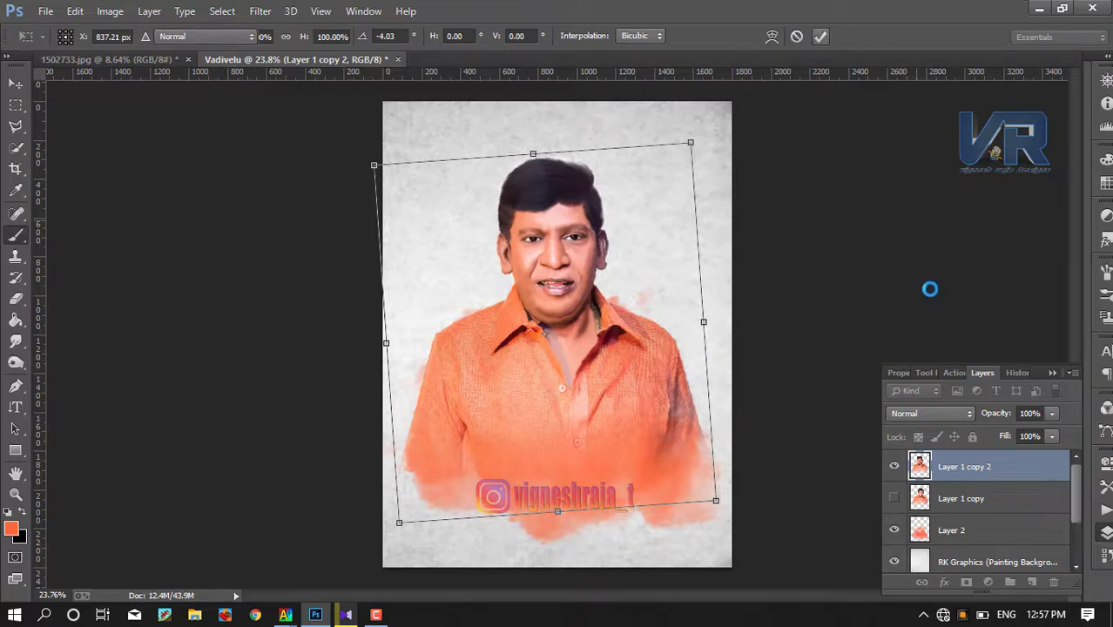
- Add a new Layer 3 set to Overlay blending
click(1032, 582)
click(930, 413)
click(937, 201)
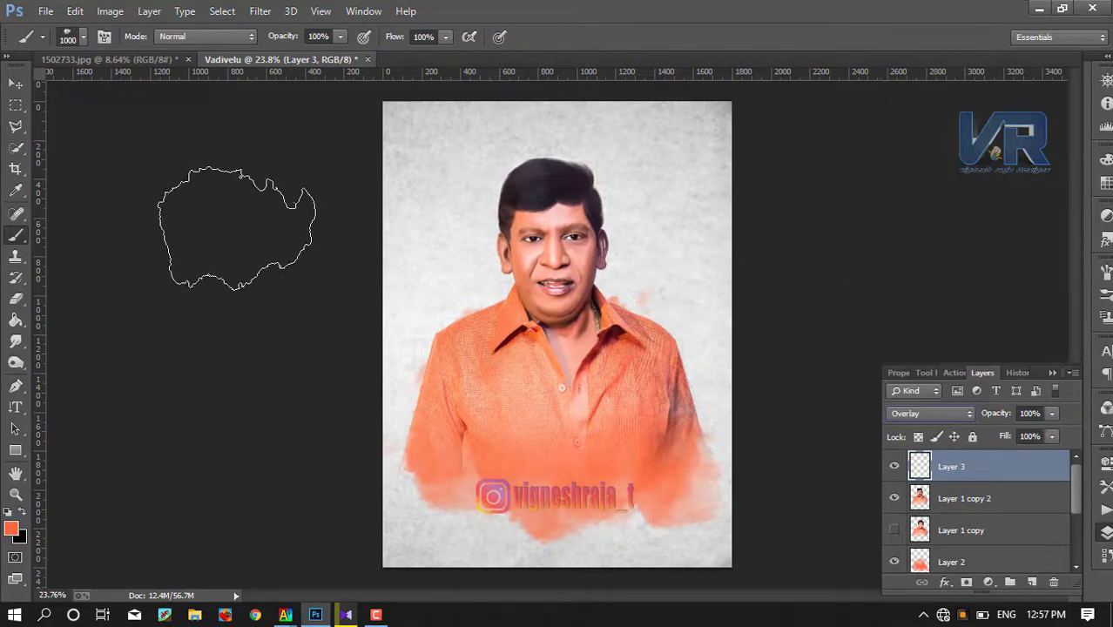
- Zoom toward the head and paint orange over the top of the hair with a 250 px brush
right_click(435, 227)
scroll(760, 391, up, 1)
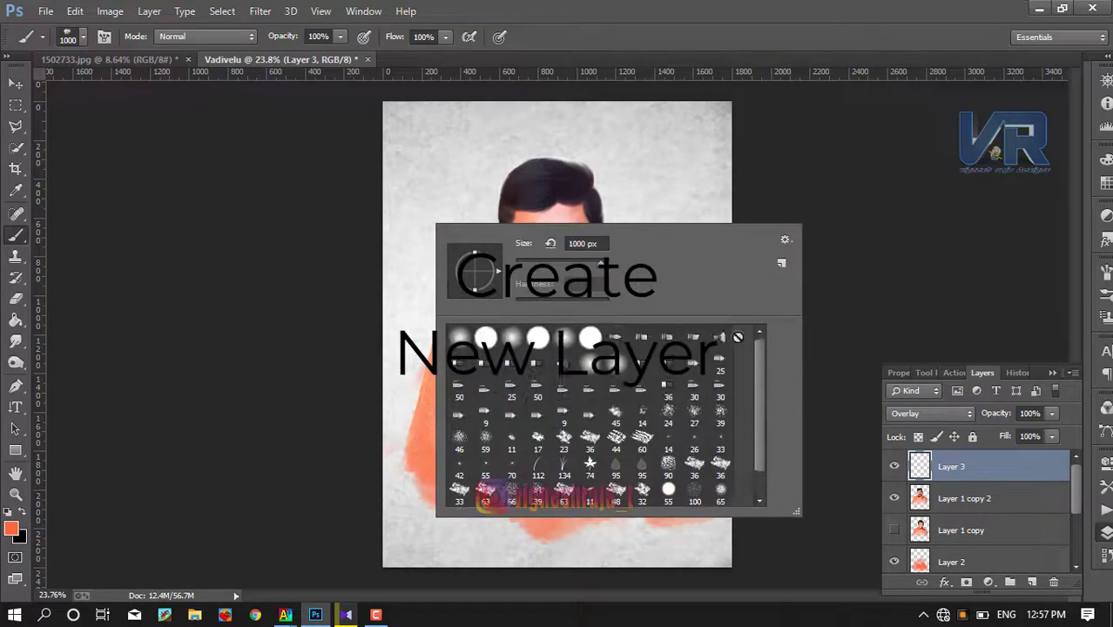
key(Escape)
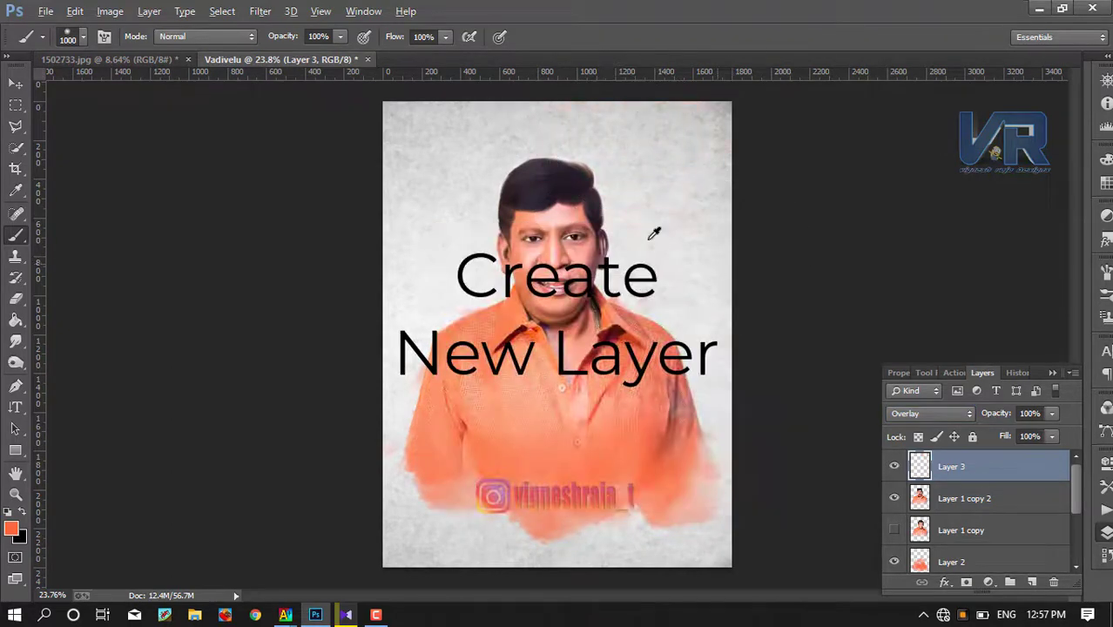
scroll(620, 200, up, 2)
scroll(620, 200, up, 1)
scroll(620, 200, up, 1)
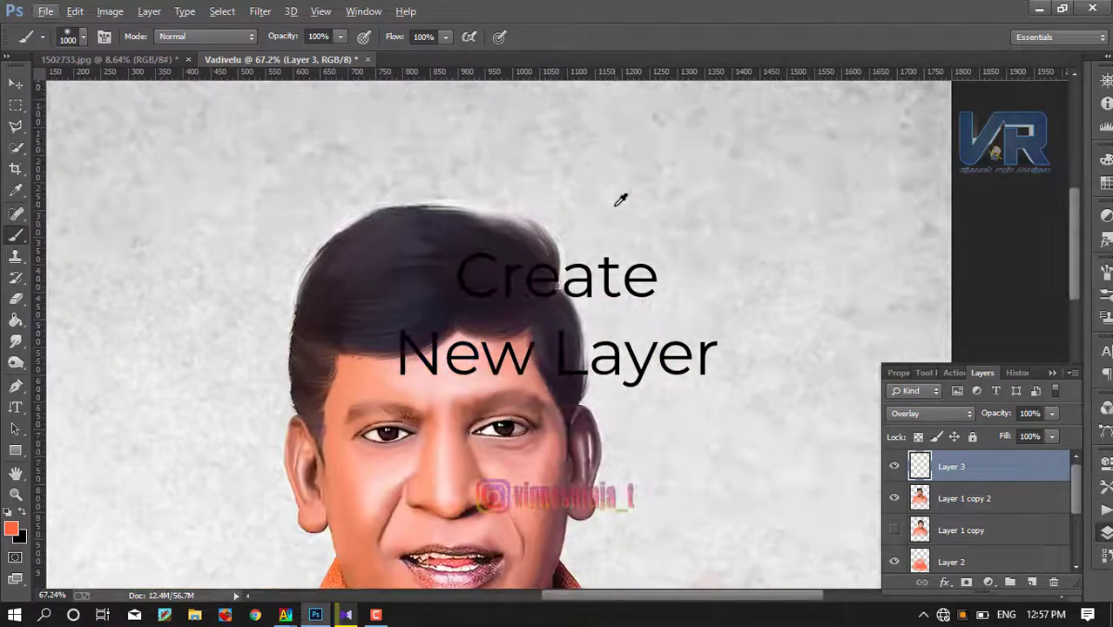
key(bracketleft)
key(bracketleft)
key(bracketleft)
drag(522, 231, 624, 258)
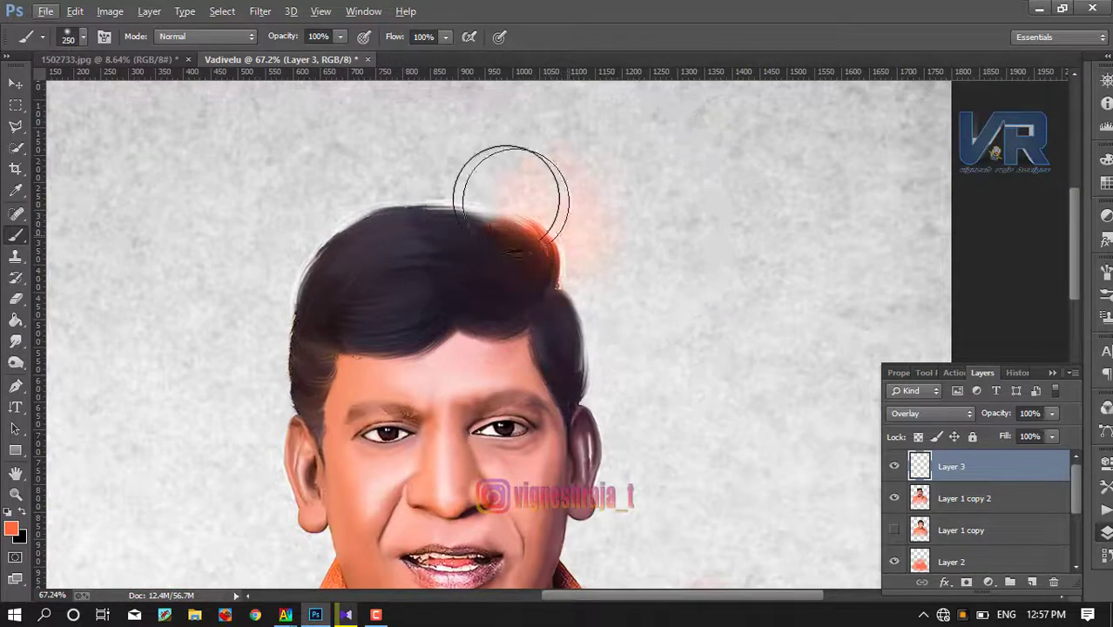
- Clip Layer 3 to the portrait and paint a soft orange hair tint at 45% opacity
right_click(1007, 468)
click(723, 296)
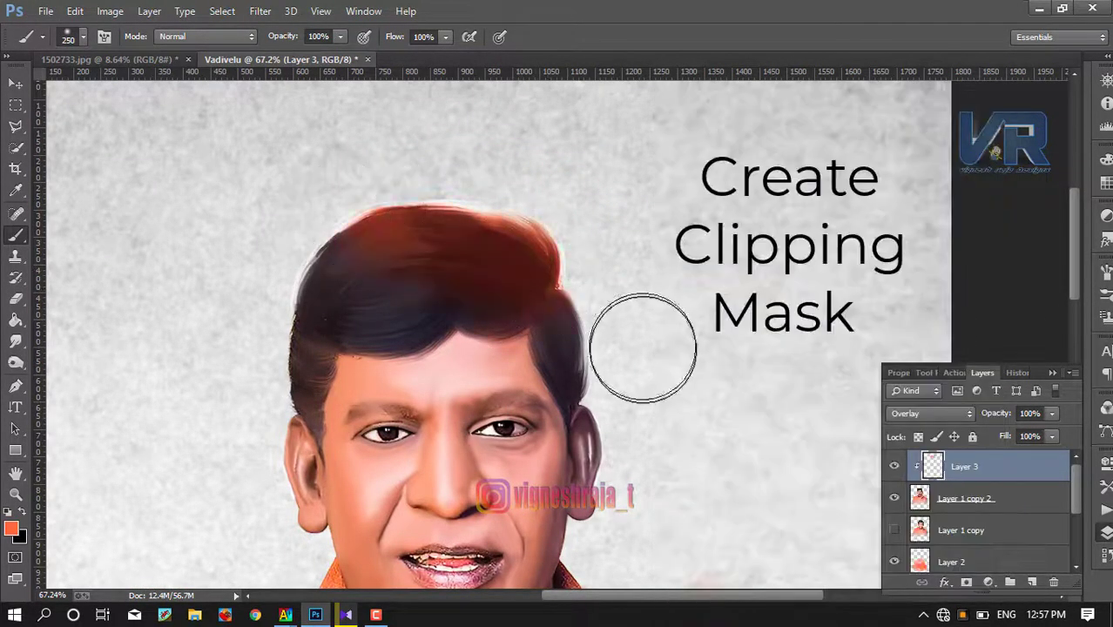
click(533, 231)
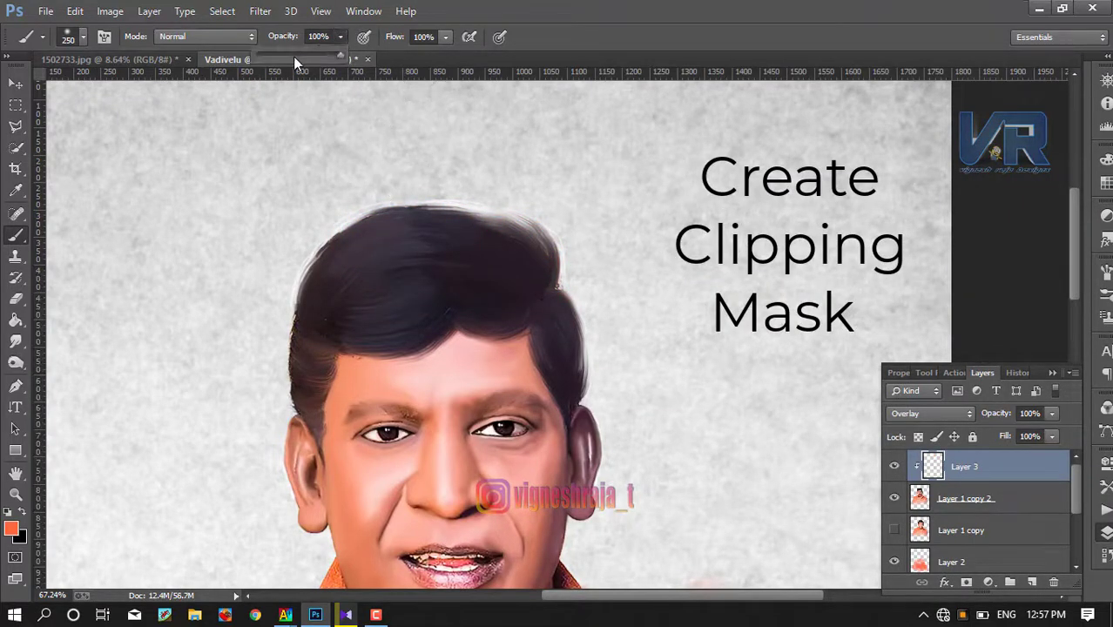
click(294, 56)
drag(534, 263, 509, 198)
- Deepen the orange-red tint on the top-right hair
scroll(566, 254, down, 3)
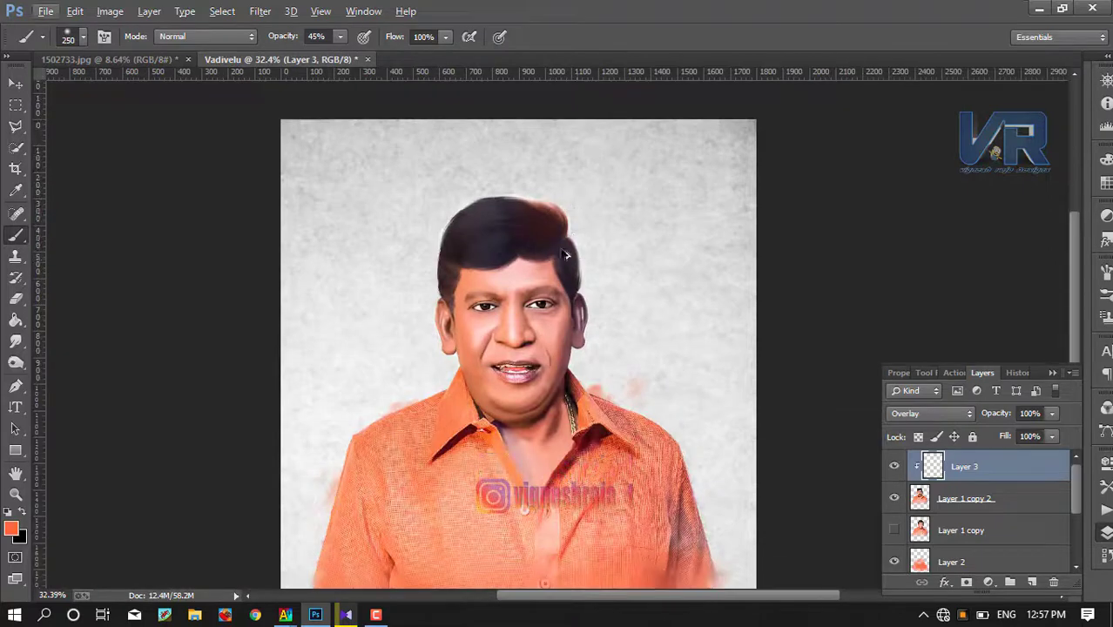
scroll(566, 255, up, 3)
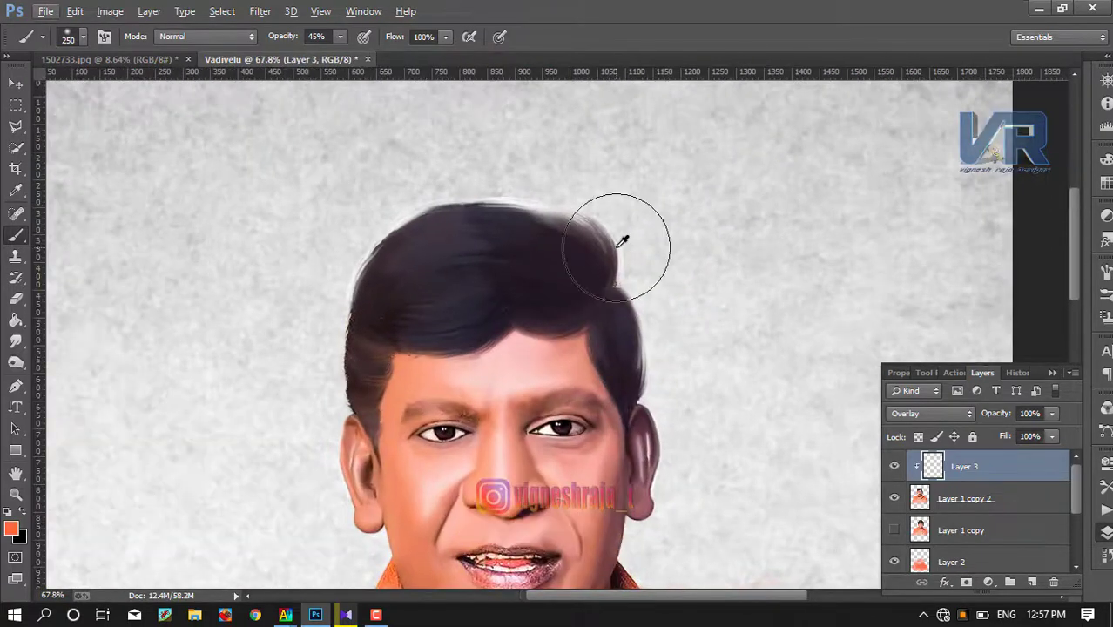
drag(564, 196, 547, 273)
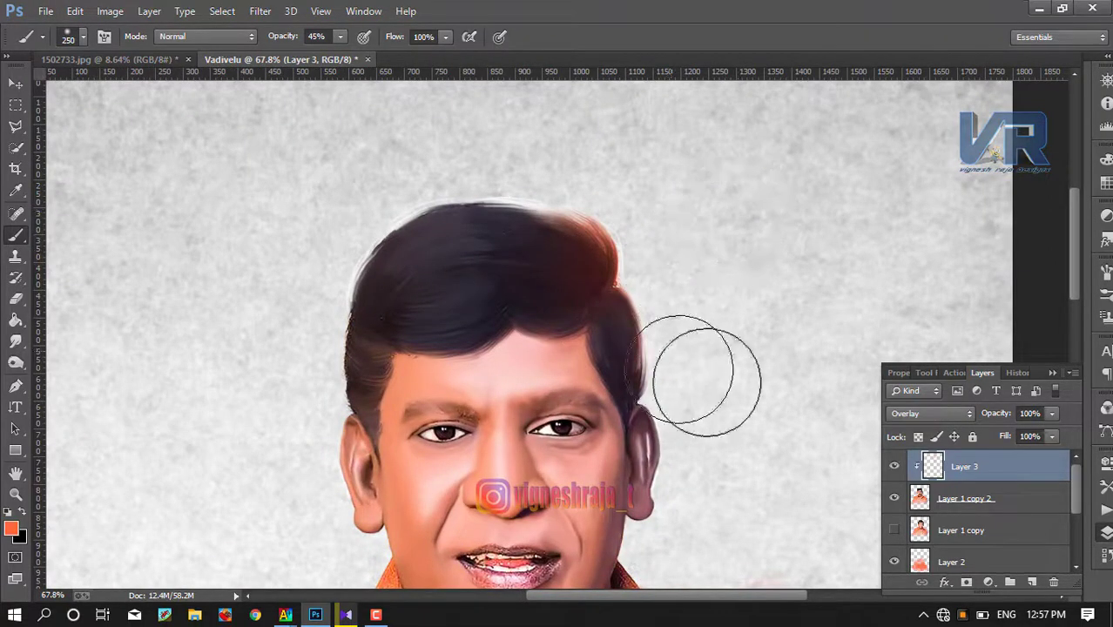
- Choose pink and tint the left hair and hairline, then undo that stroke
click(12, 528)
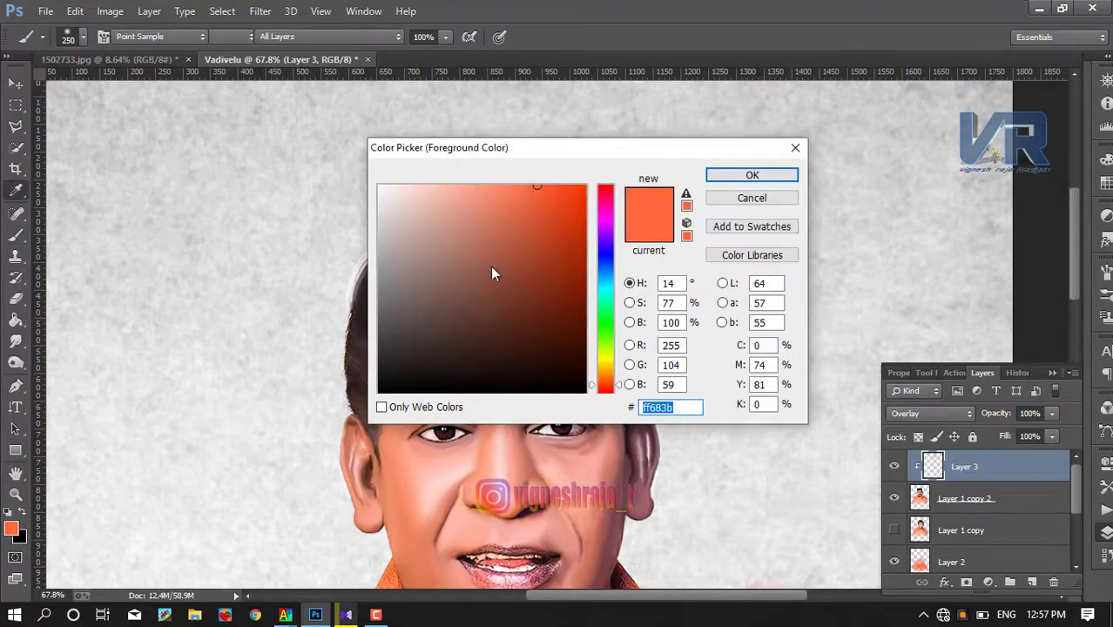
click(607, 200)
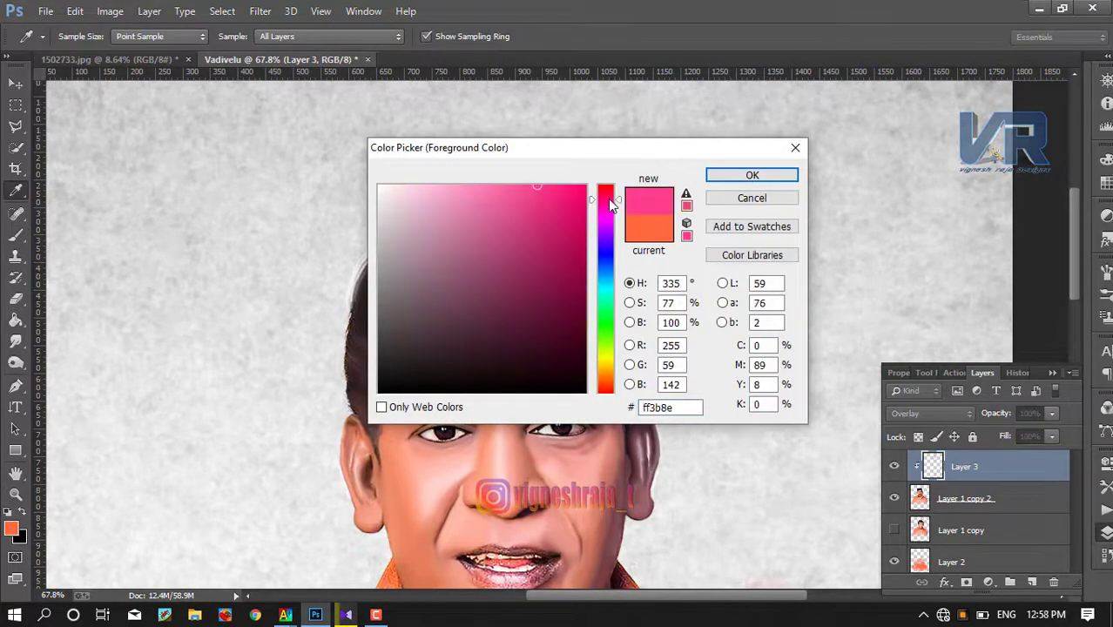
click(752, 175)
mouse_move(418, 308)
mouse_down()
mouse_move(349, 324)
mouse_move(478, 287)
mouse_move(557, 298)
mouse_move(566, 374)
mouse_up()
key(ctrl+z)
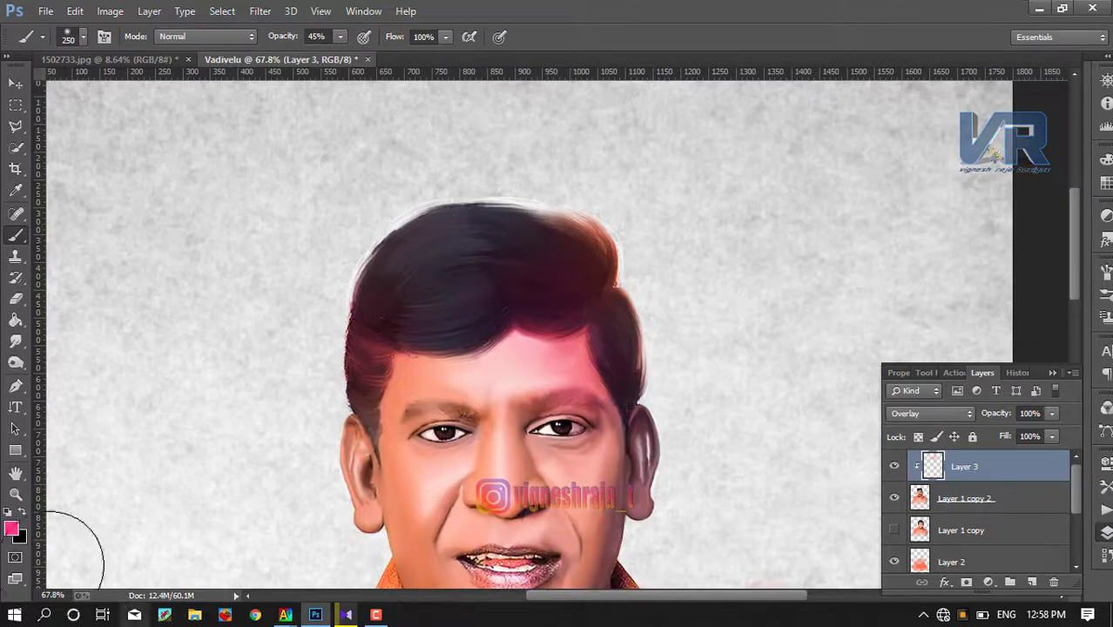
- Choose blue as the foreground colour and brush a blue tint onto the hair
click(12, 529)
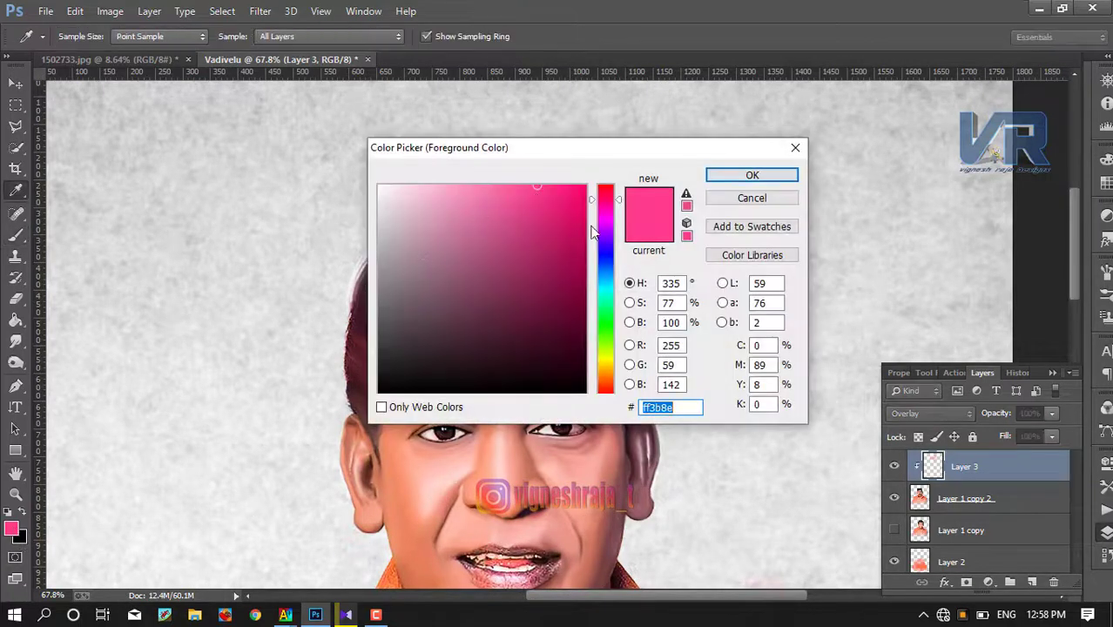
click(606, 250)
click(723, 175)
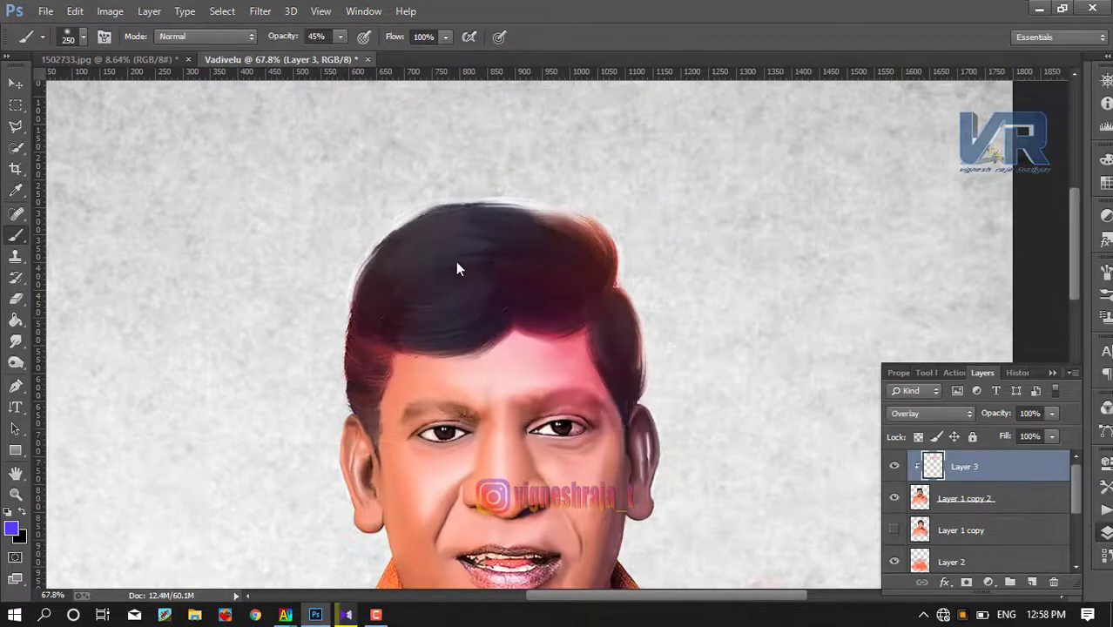
mouse_move(456, 261)
mouse_down()
mouse_move(455, 293)
mouse_move(479, 234)
mouse_move(441, 311)
mouse_up()
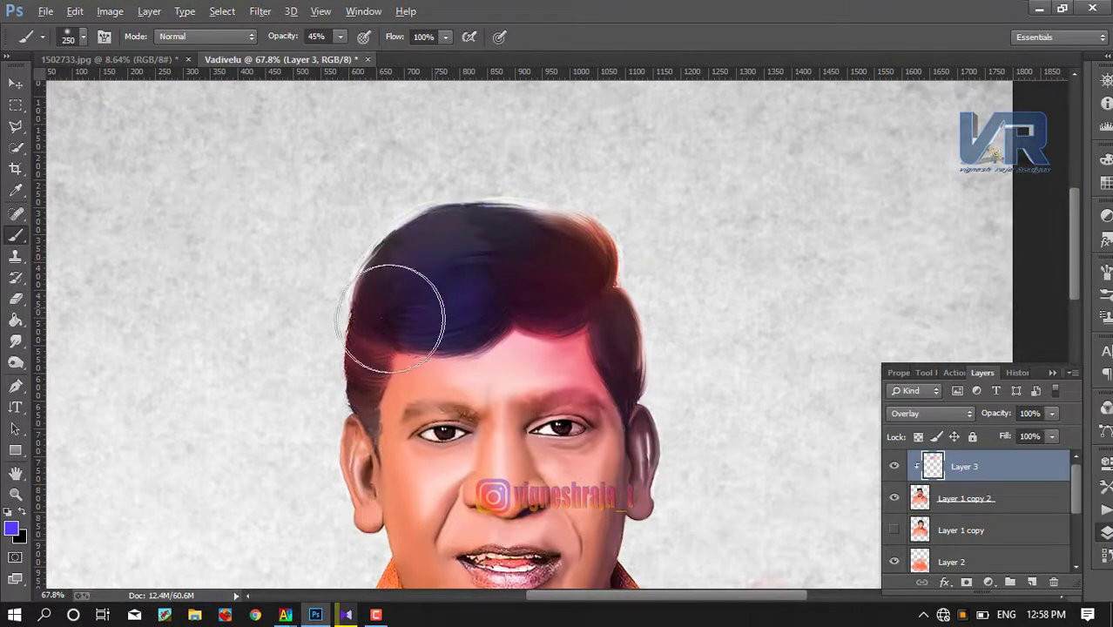
- Set yellow as the foreground painting colour
scroll(621, 285, down, 1)
scroll(688, 331, down, 2)
scroll(654, 340, down, 2)
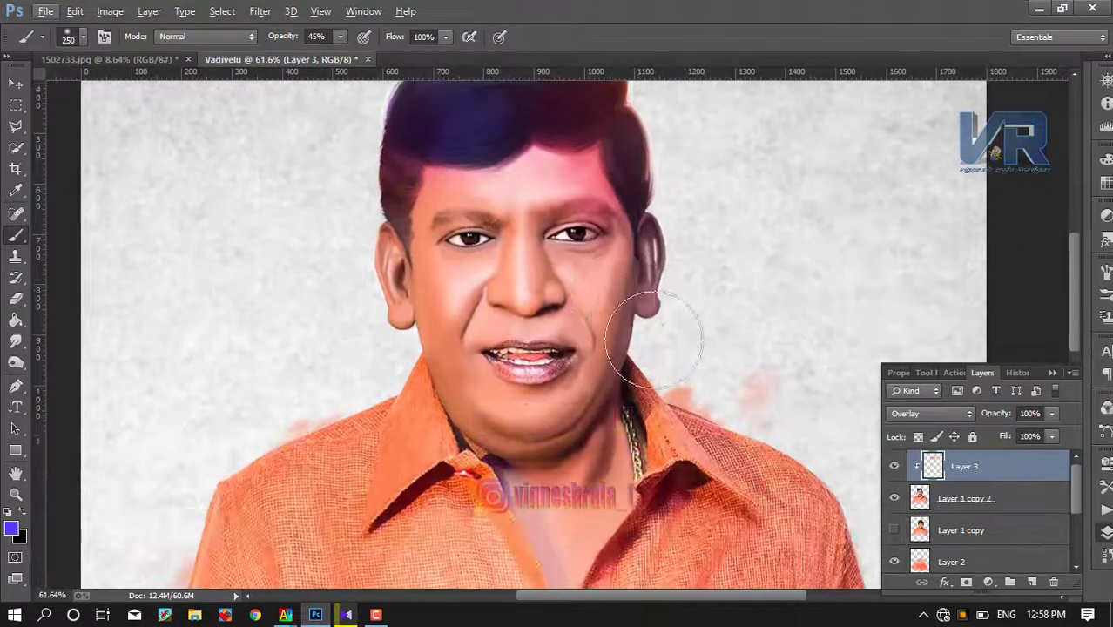
click(13, 529)
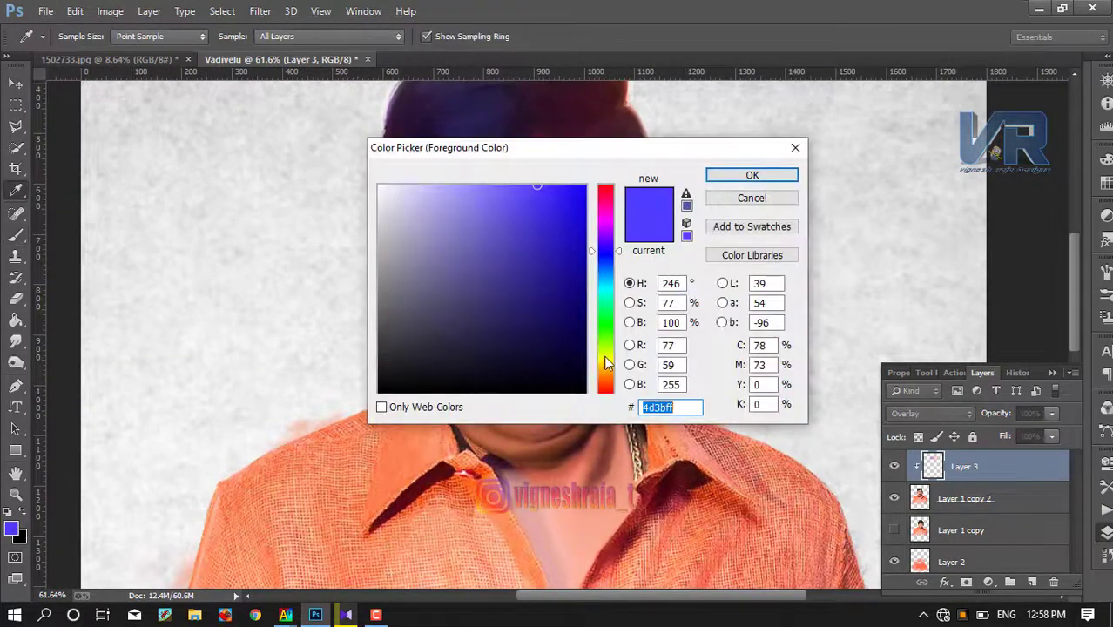
click(605, 356)
click(723, 179)
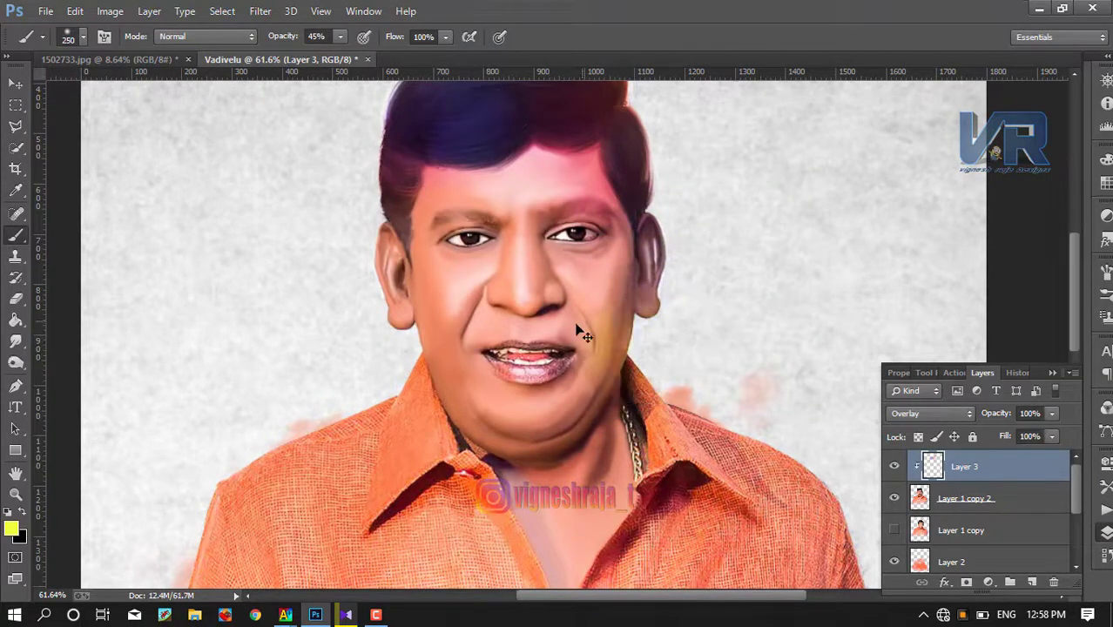
- Undo the yellow cheek stroke and set the brush to 21% opacity and 160 px
drag(484, 283, 444, 298)
key(ctrl+z)
scroll(467, 305, up, 2)
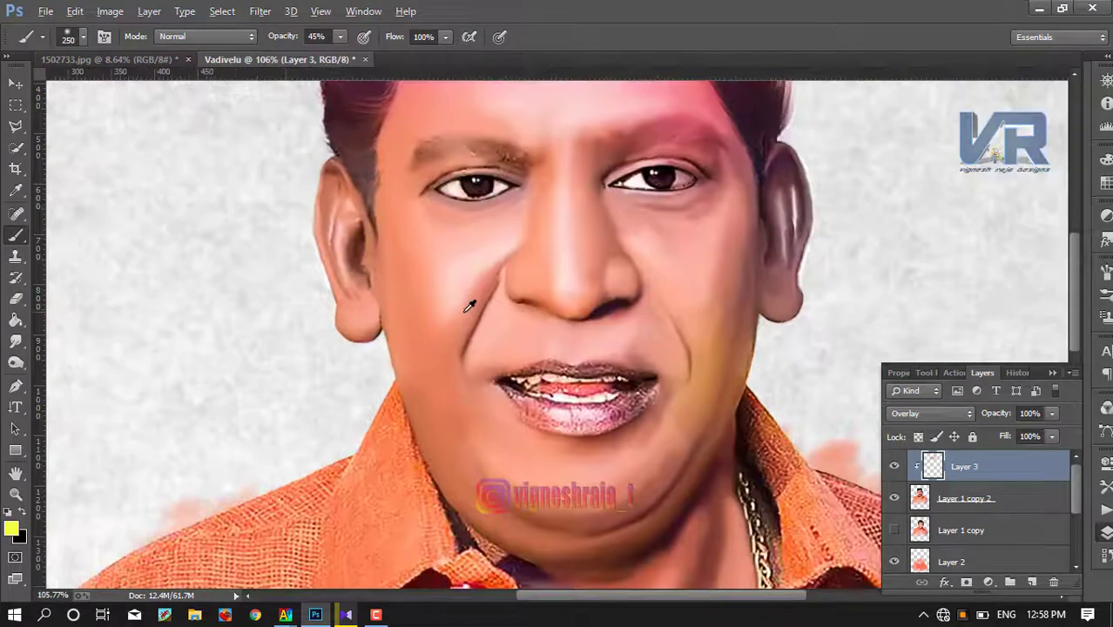
scroll(344, 118, up, 1)
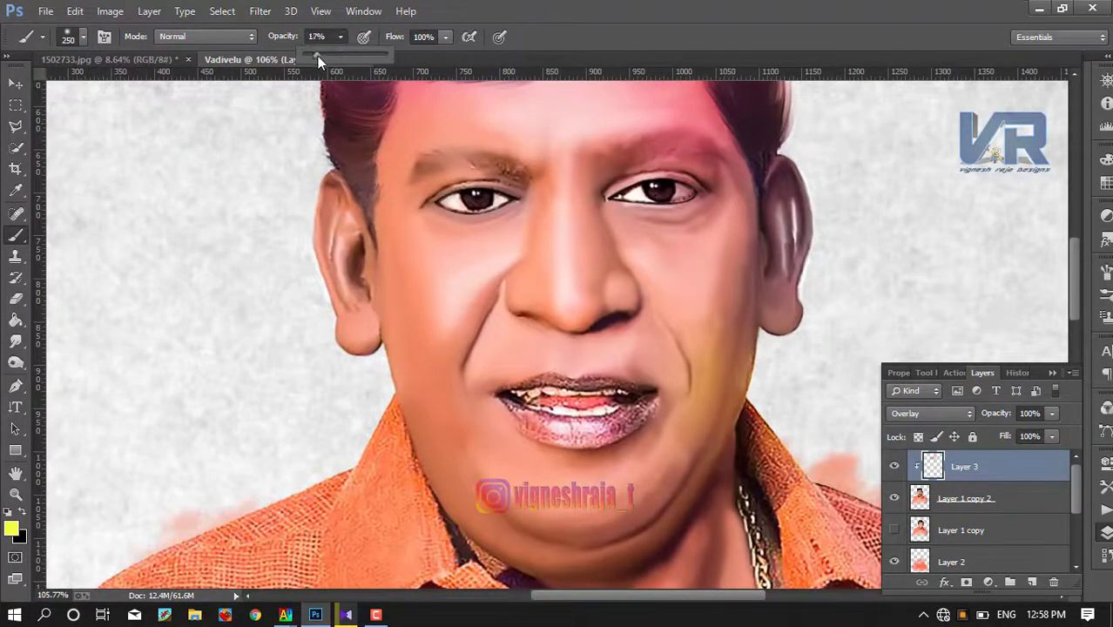
drag(317, 55, 323, 56)
right_click(470, 266)
drag(627, 302, 603, 302)
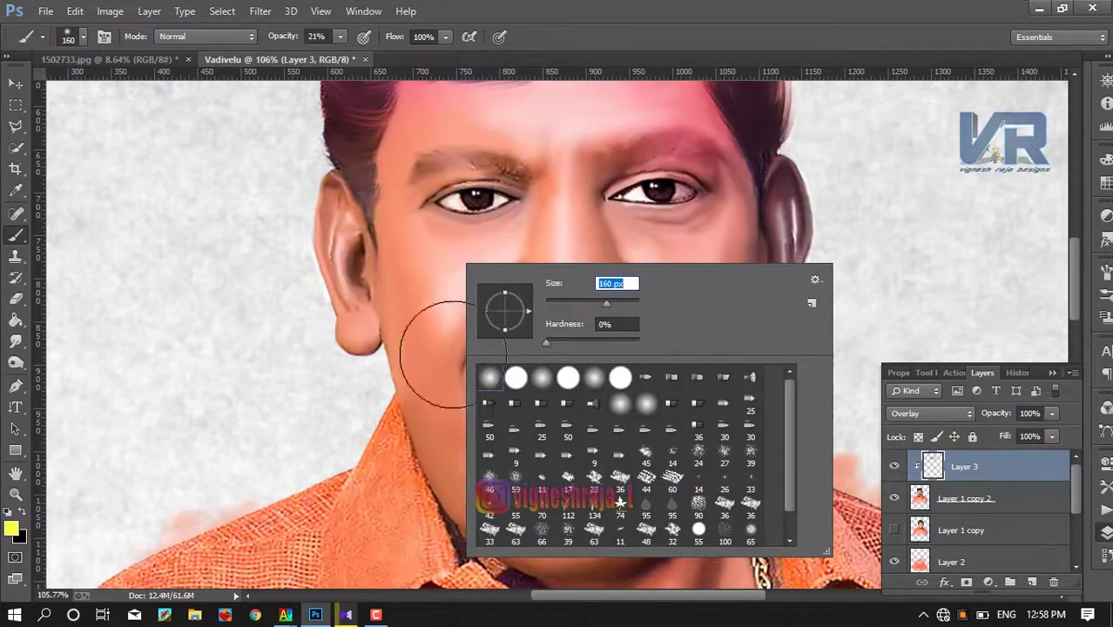
key(Return)
- Choose orange and brush a warm orange glow beside the nose
scroll(424, 347, down, 2)
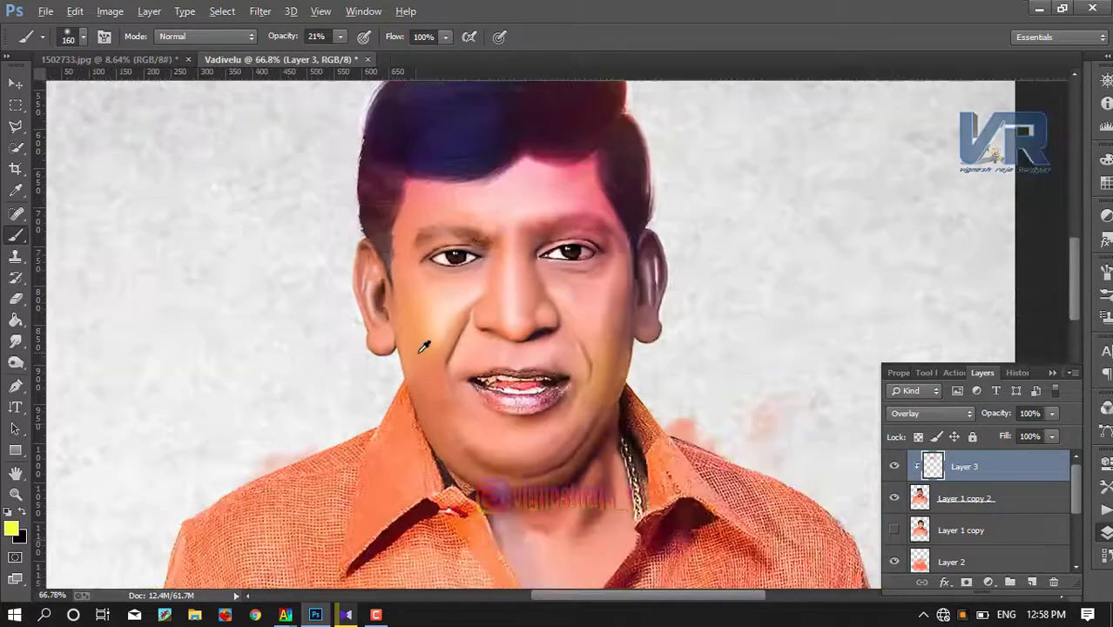
scroll(424, 347, down, 1)
scroll(416, 348, down, 1)
scroll(416, 350, down, 1)
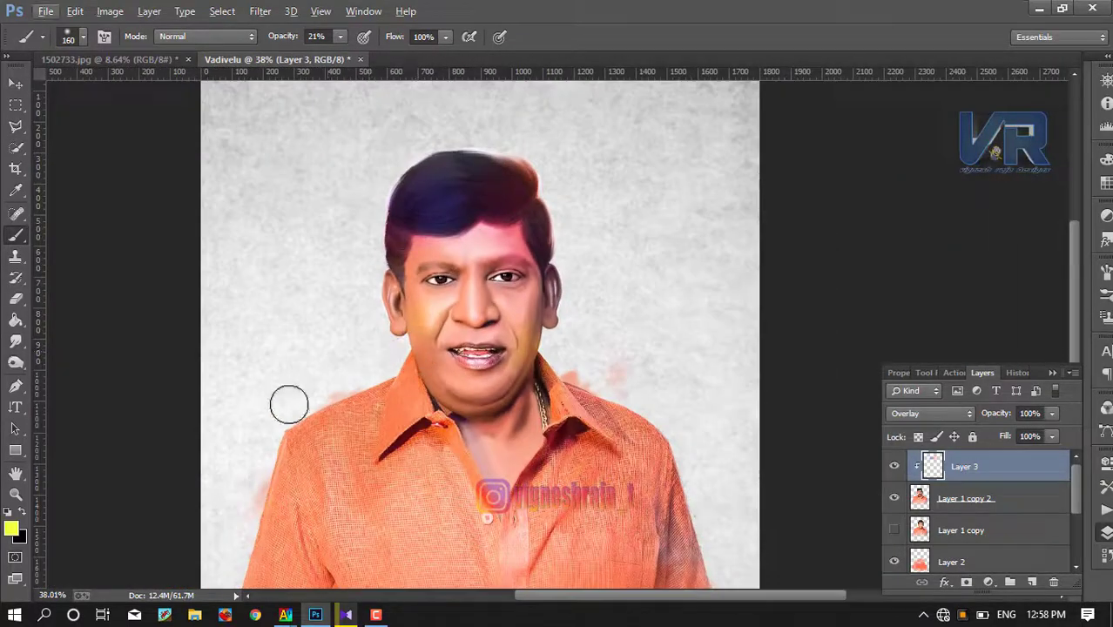
click(11, 529)
click(607, 384)
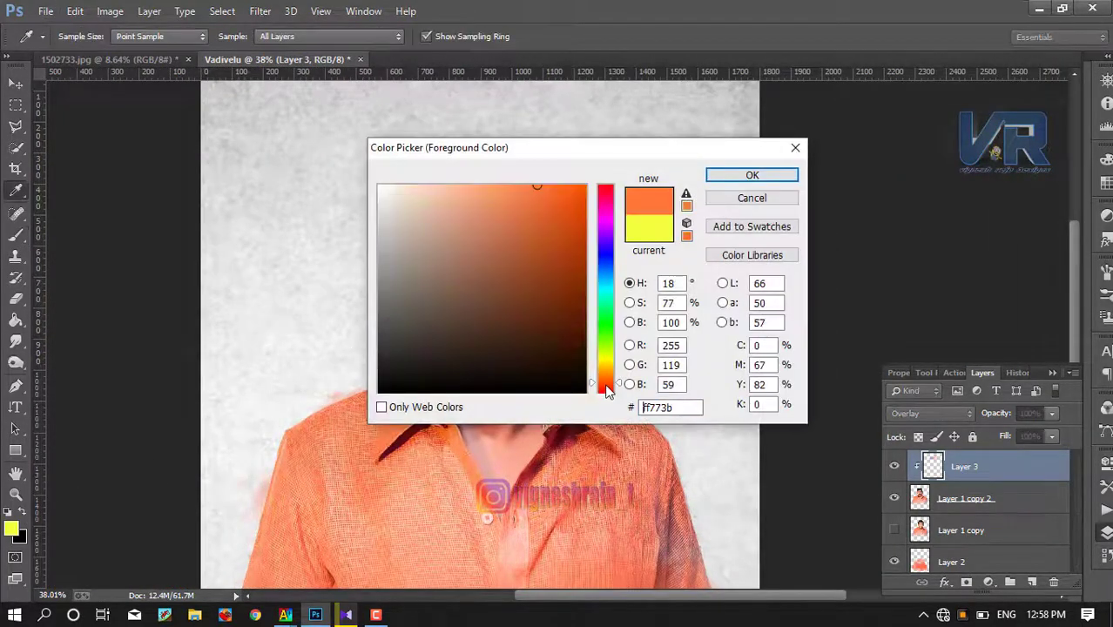
click(714, 176)
scroll(540, 314, up, 4)
scroll(541, 314, up, 1)
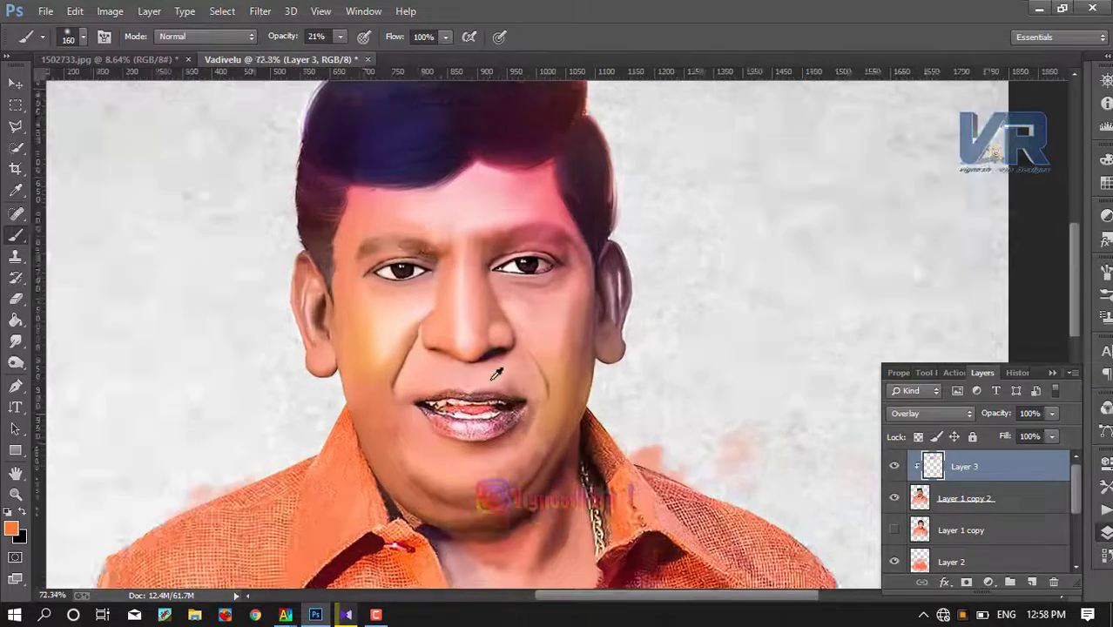
scroll(552, 321, up, 1)
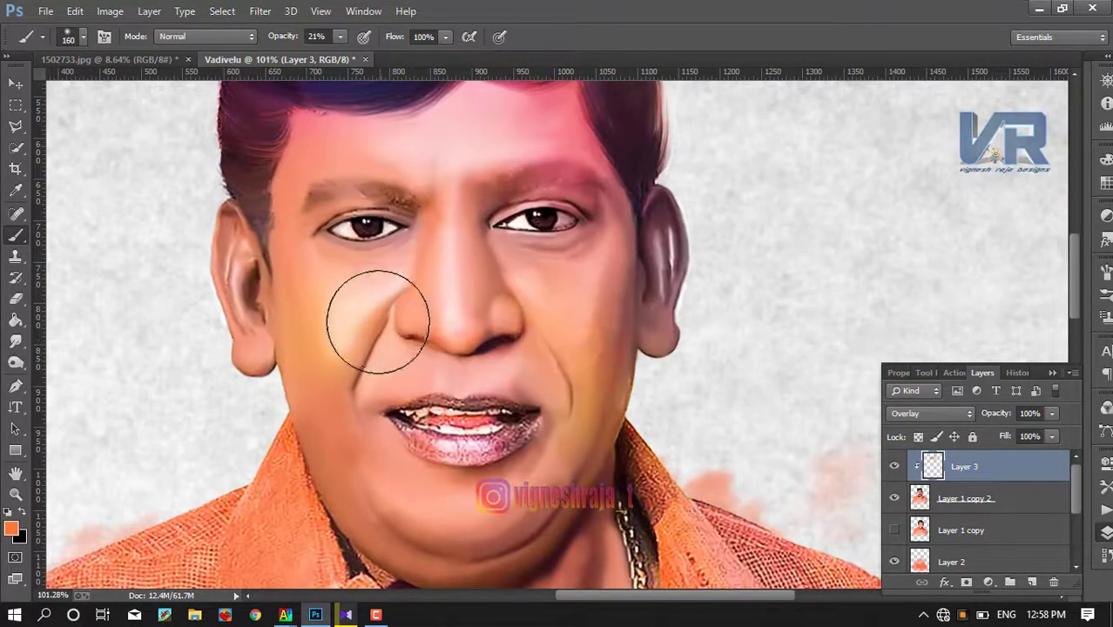
drag(375, 314, 372, 324)
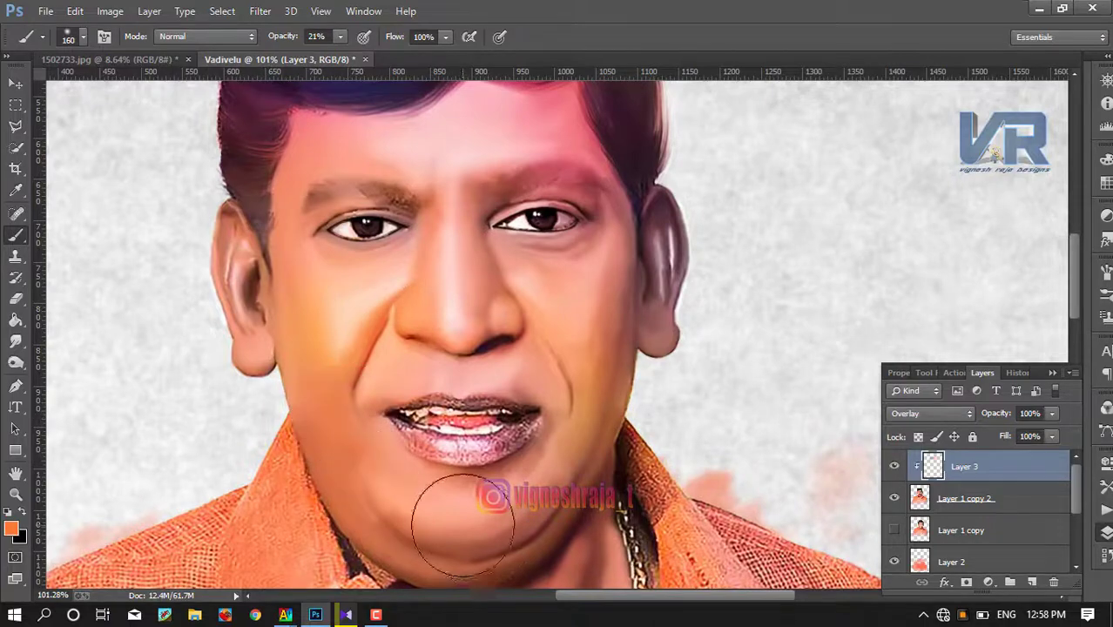
- Choose cyan and brush a light cyan tint over the right side of the hair
scroll(204, 527, down, 2)
click(13, 527)
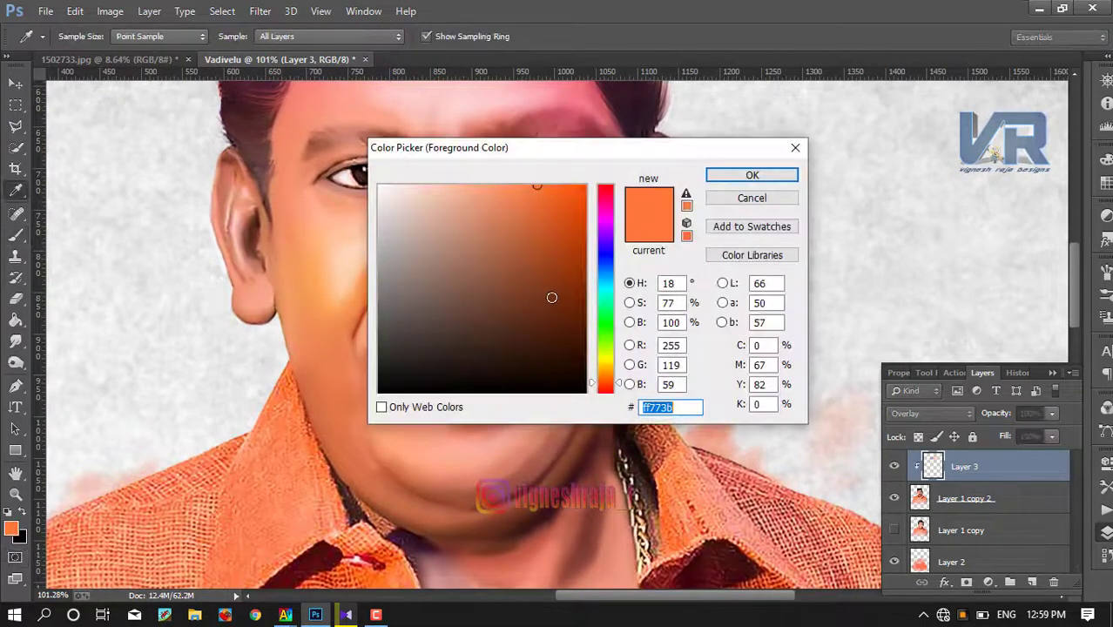
click(605, 290)
key(Return)
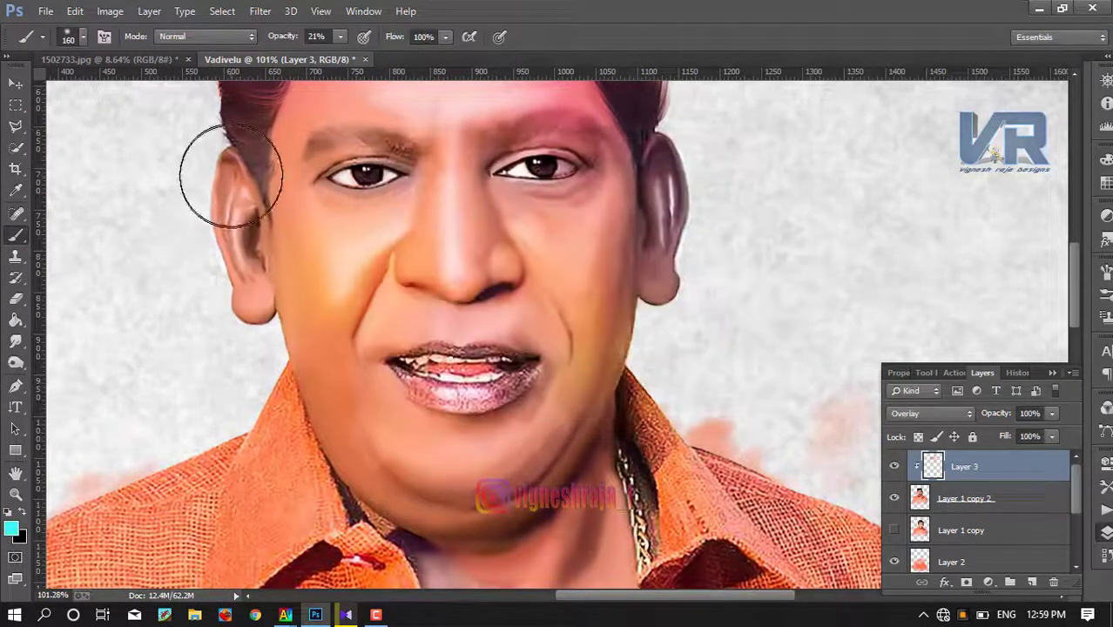
scroll(205, 178, up, 5)
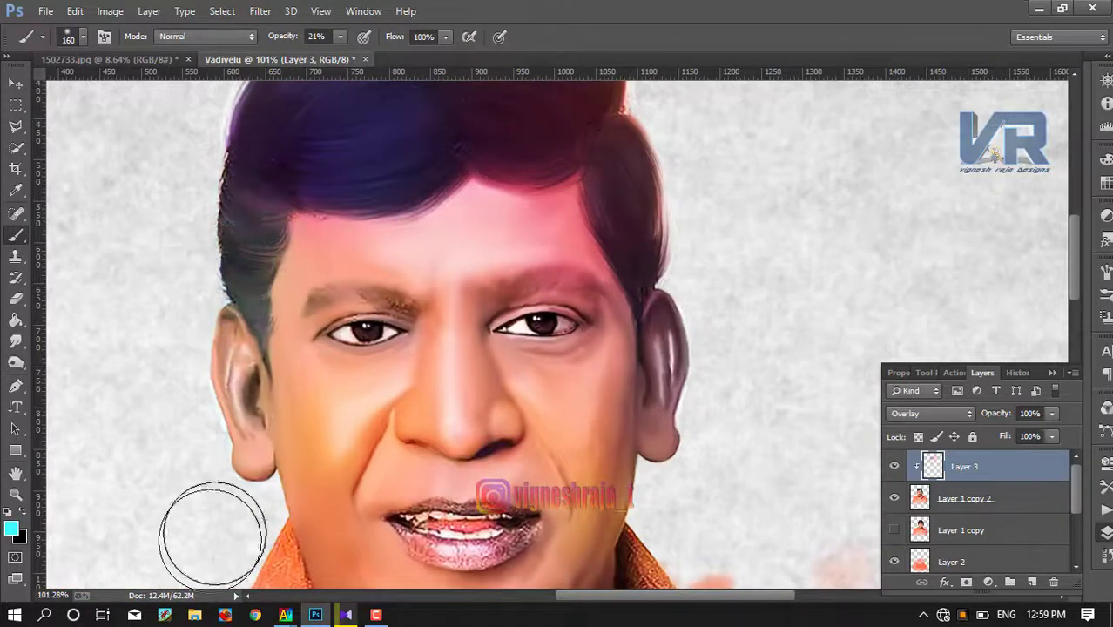
drag(667, 241, 662, 213)
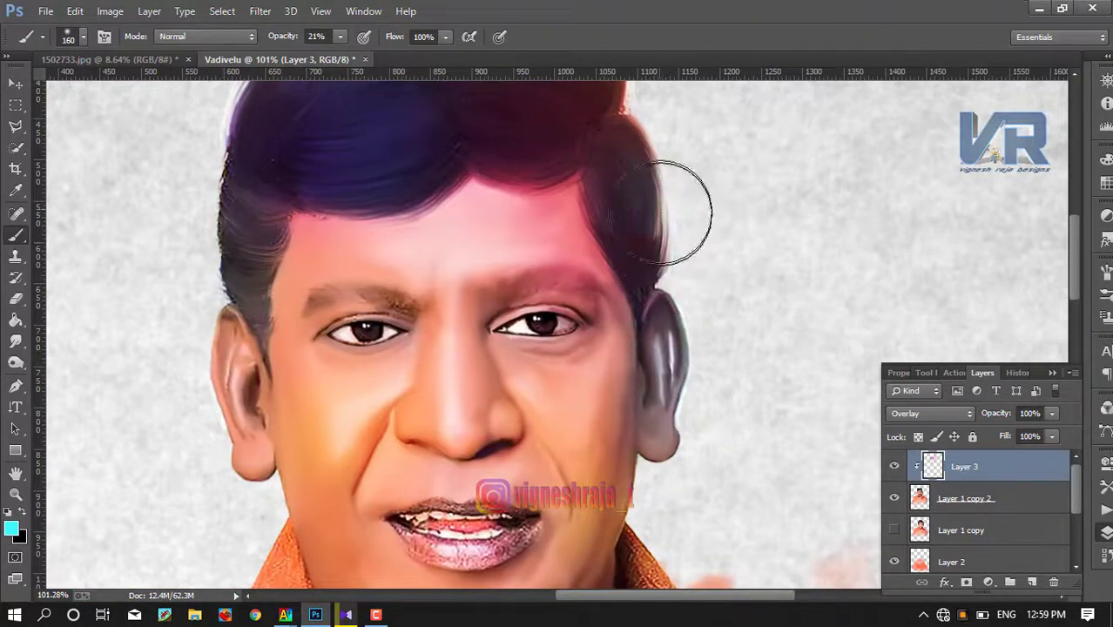
- Try duplicating the tint layer to intensify colours, then discard the duplicate
scroll(598, 348, down, 4)
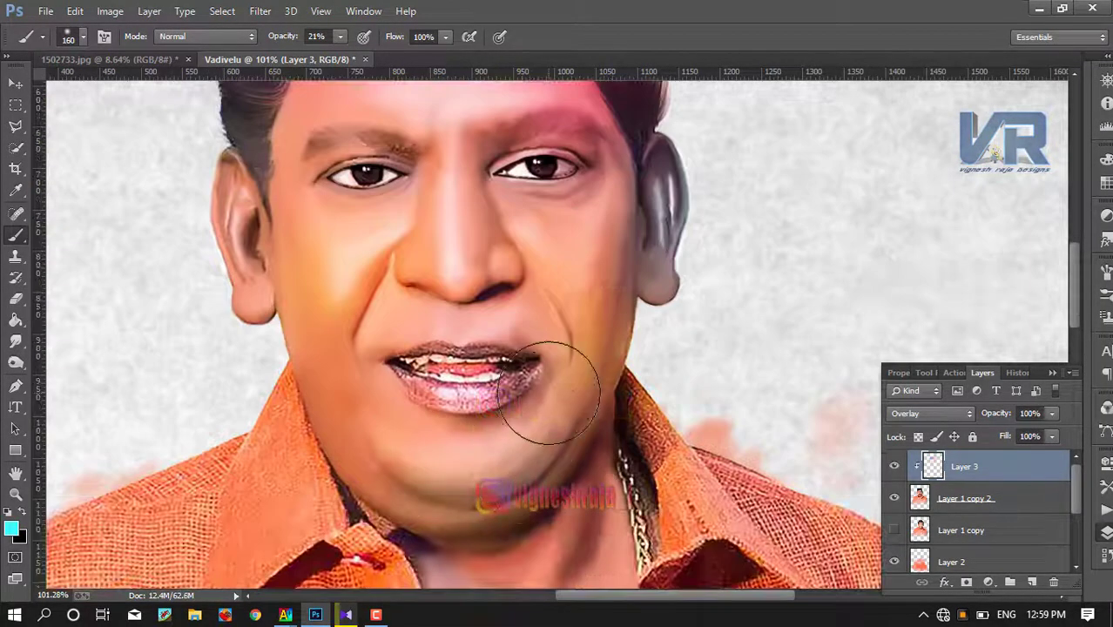
scroll(558, 445, down, 5)
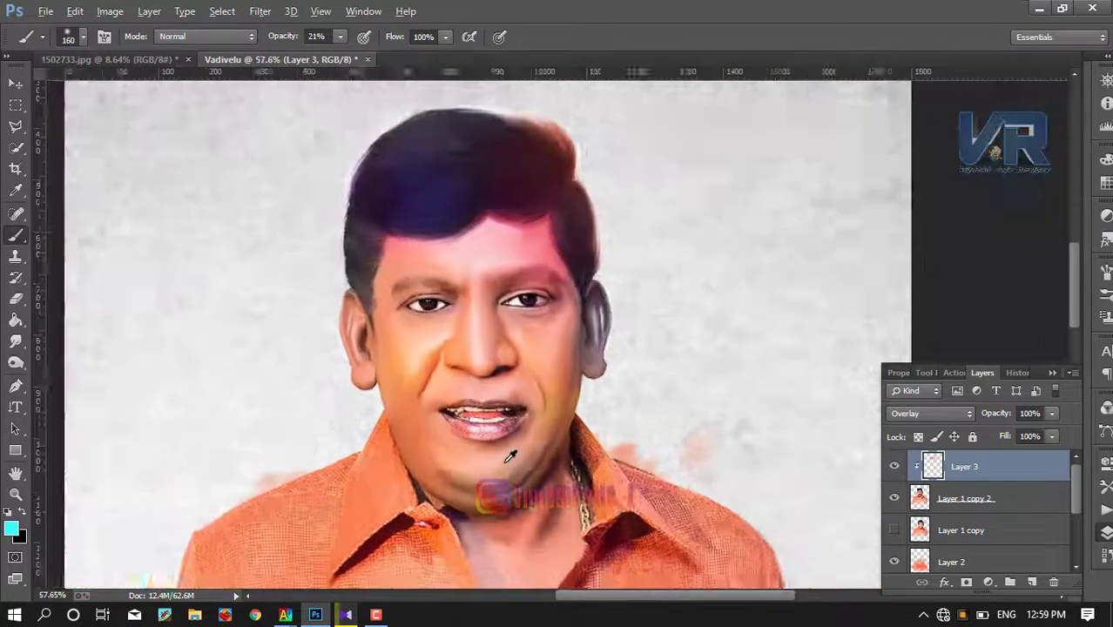
scroll(553, 428, down, 2)
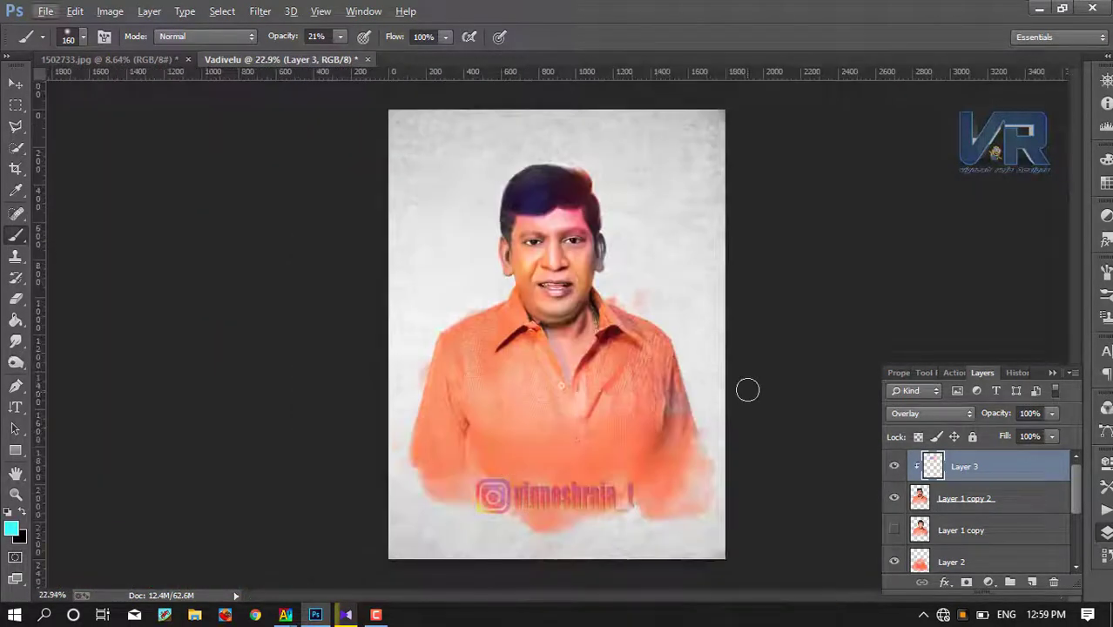
scroll(563, 336, up, 1)
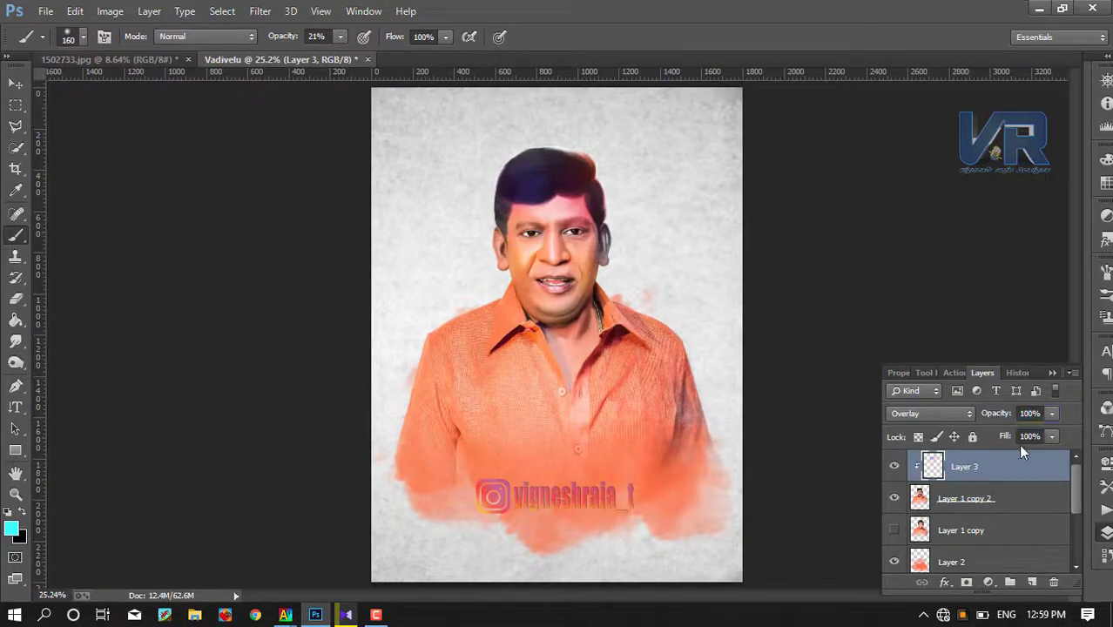
key(ctrl+j)
key(ctrl+z)
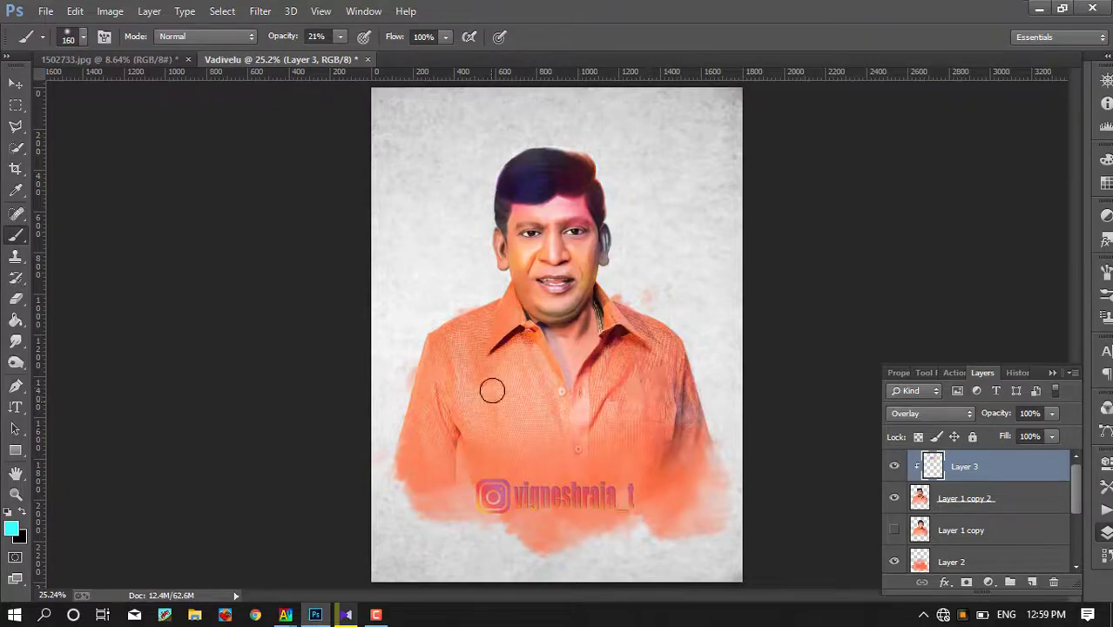
scroll(446, 375, up, 2)
scroll(610, 296, up, 1)
scroll(593, 279, up, 1)
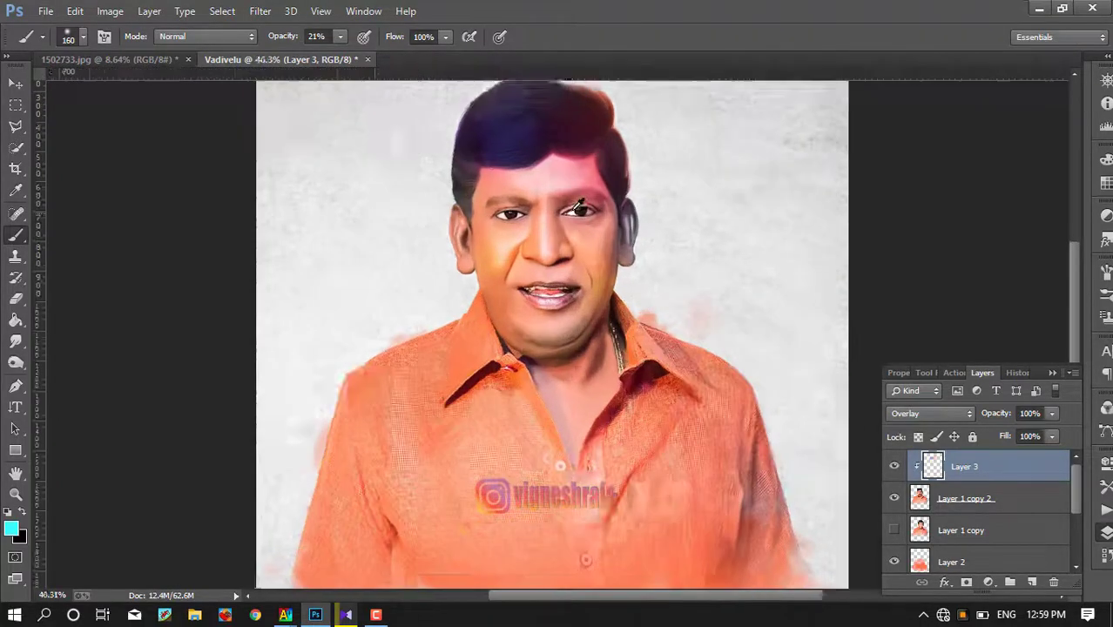
scroll(531, 220, up, 1)
scroll(533, 218, up, 1)
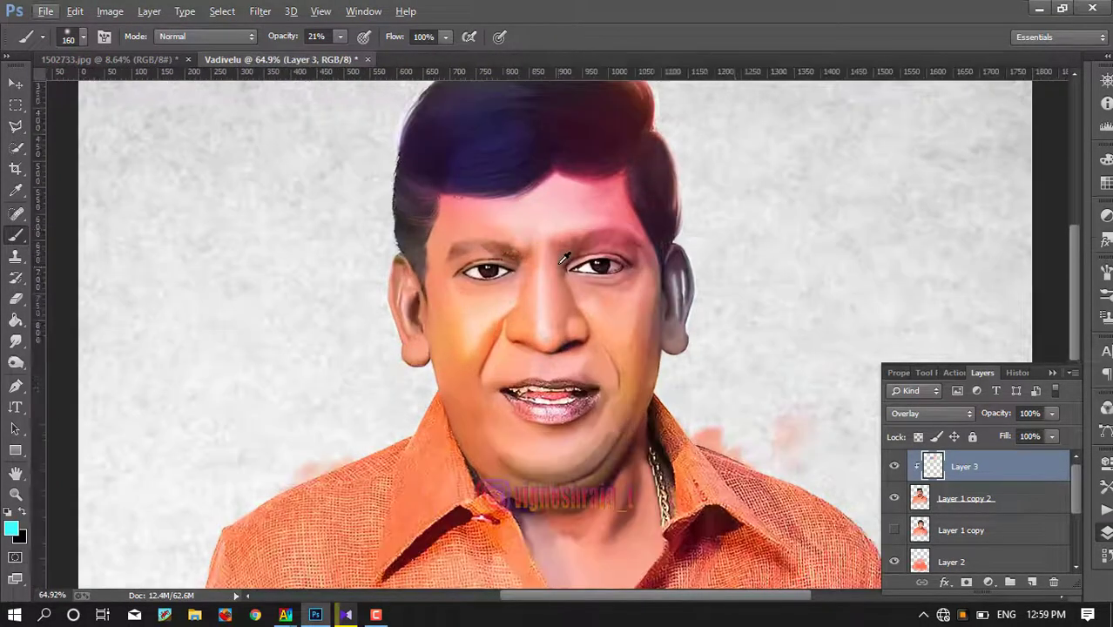
scroll(565, 259, down, 1)
scroll(564, 259, down, 1)
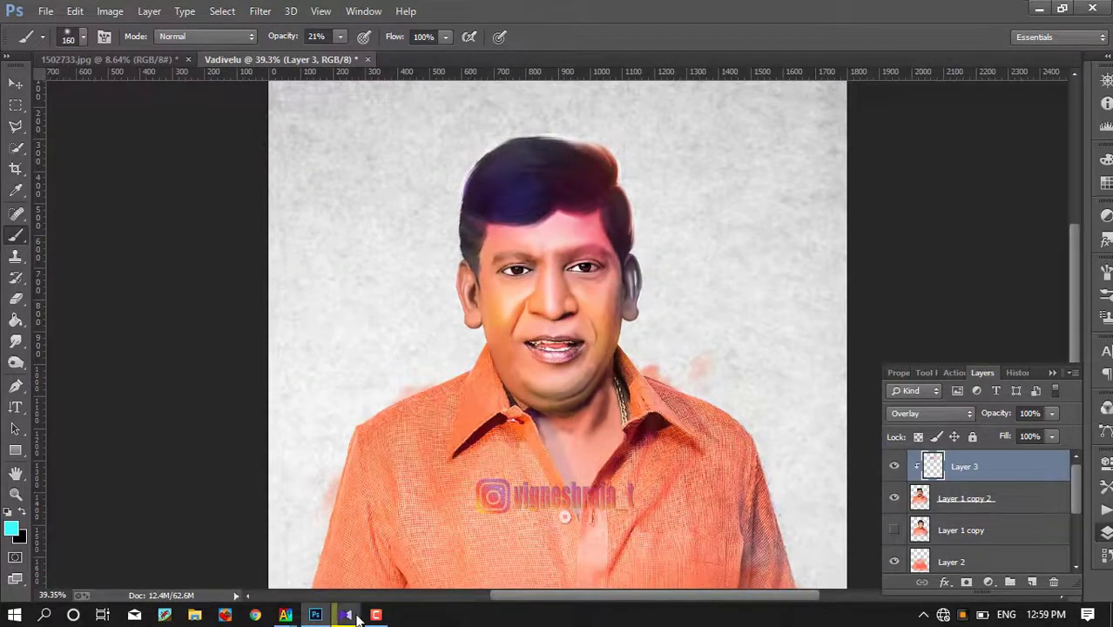